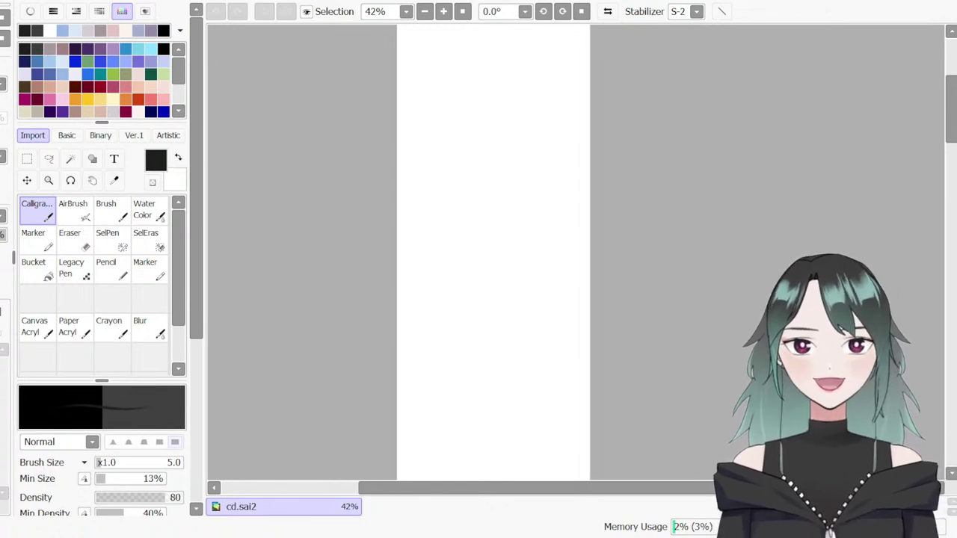
Choose medium blue as the drawing colour and switch to the Brush tool for sketching on the blank canvas
scroll(617, 132, "up", 3)
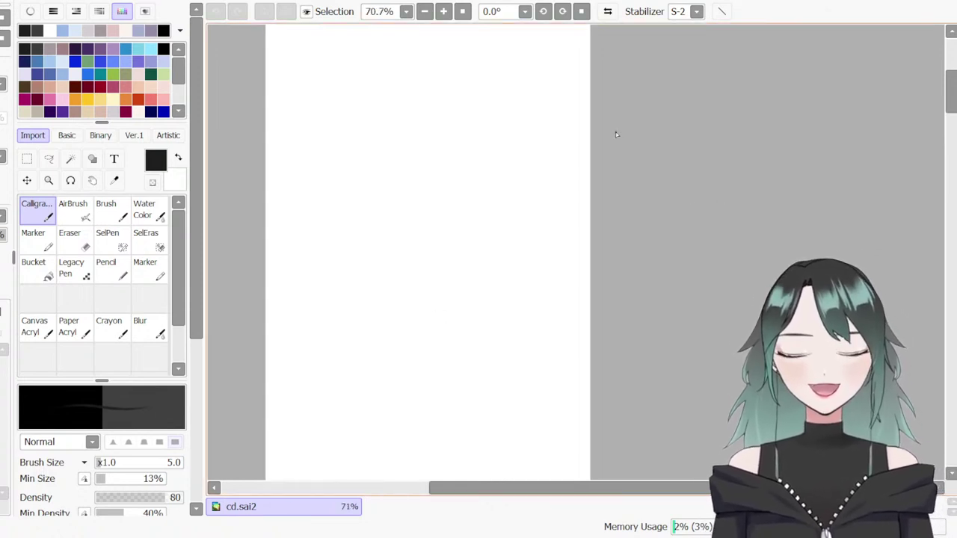
left_click_drag(949, 86, 949, 65)
left_click_drag(605, 488, 514, 468)
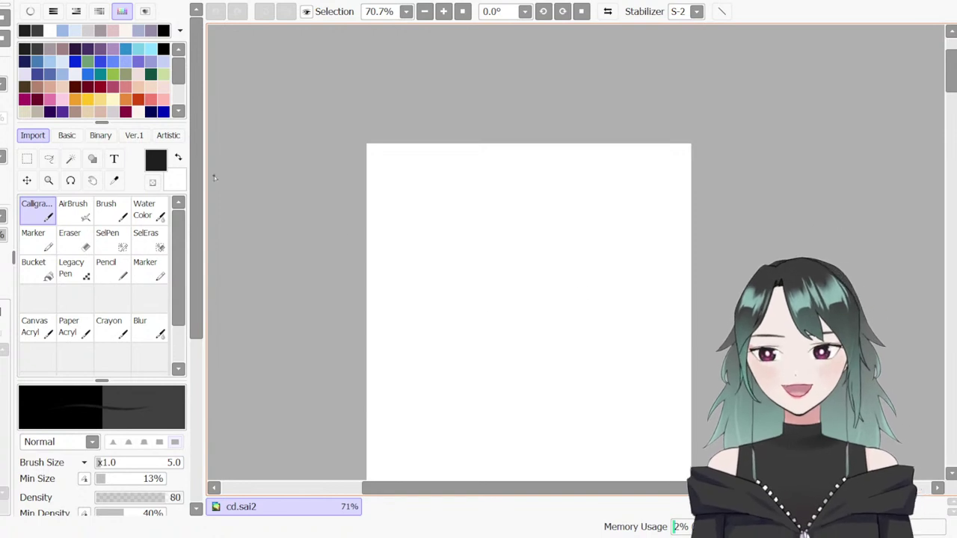
left_click(37, 63)
left_click(112, 211)
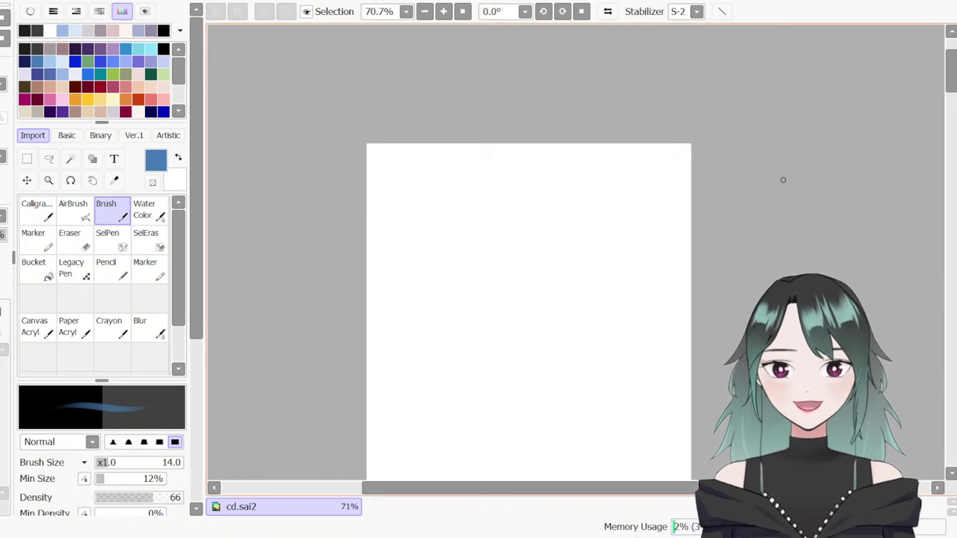
scroll(463, 474, "up", 1)
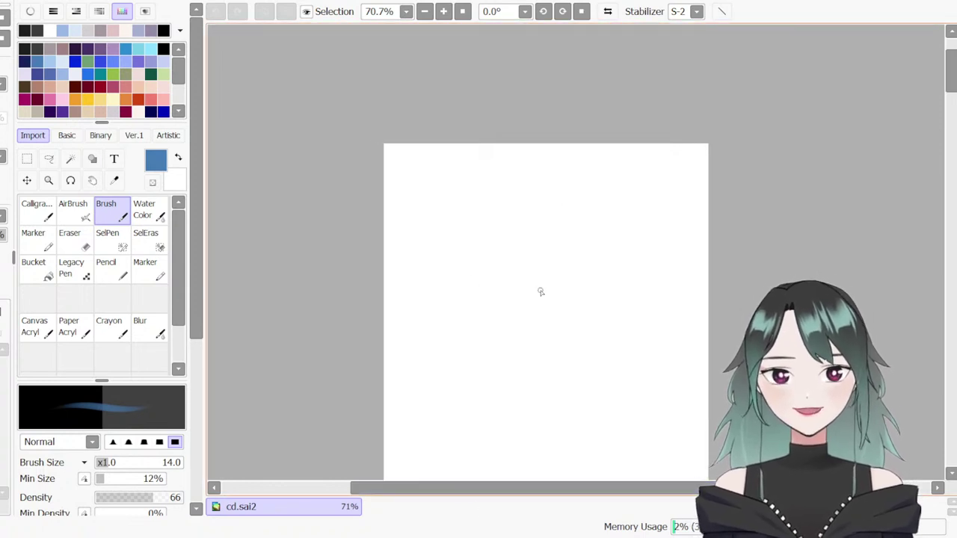
scroll(537, 268, "up", 3)
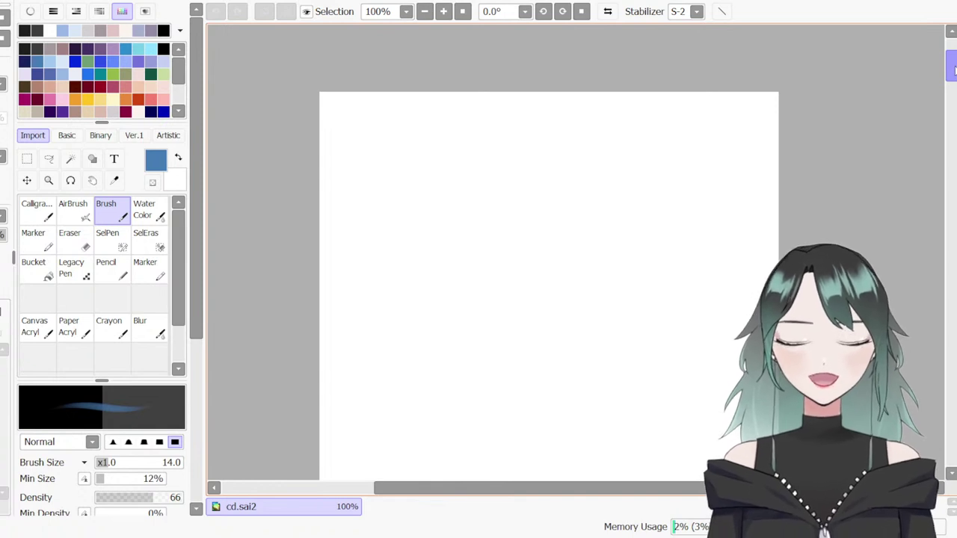
left_click_drag(954, 71, 954, 76)
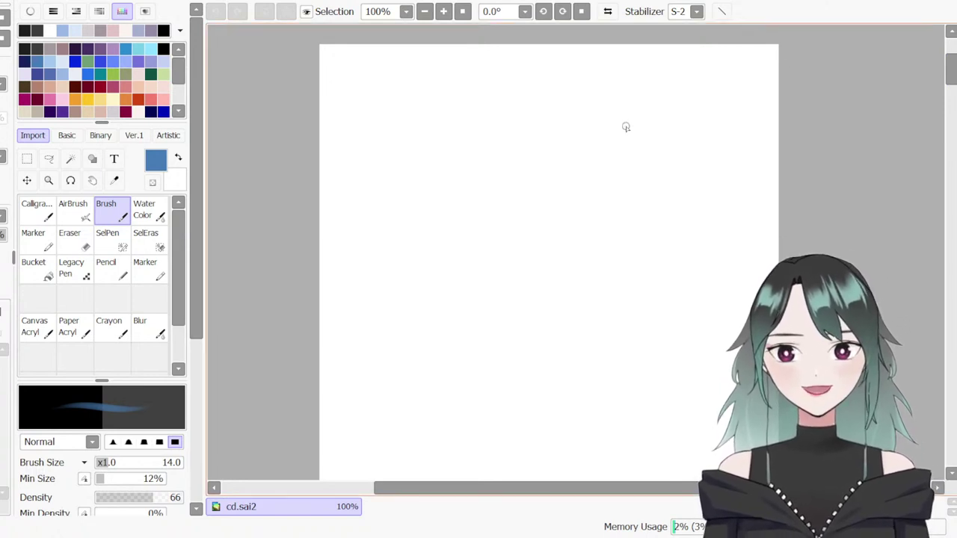
left_click_drag(580, 125, 556, 237)
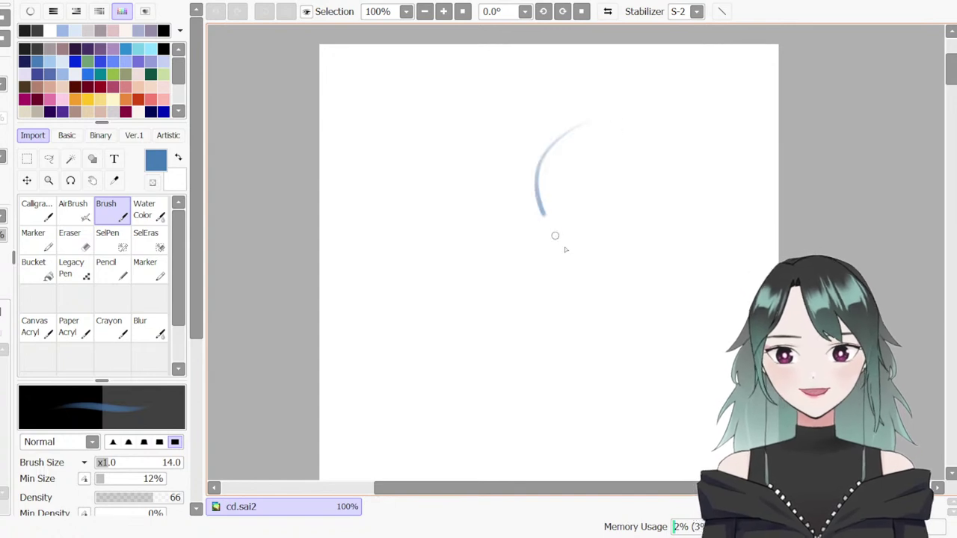
mouse_move(949, 63)
left_mouse_down()
mouse_move(954, 78)
mouse_move(952, 69)
left_mouse_up()
key("ctrl+z")
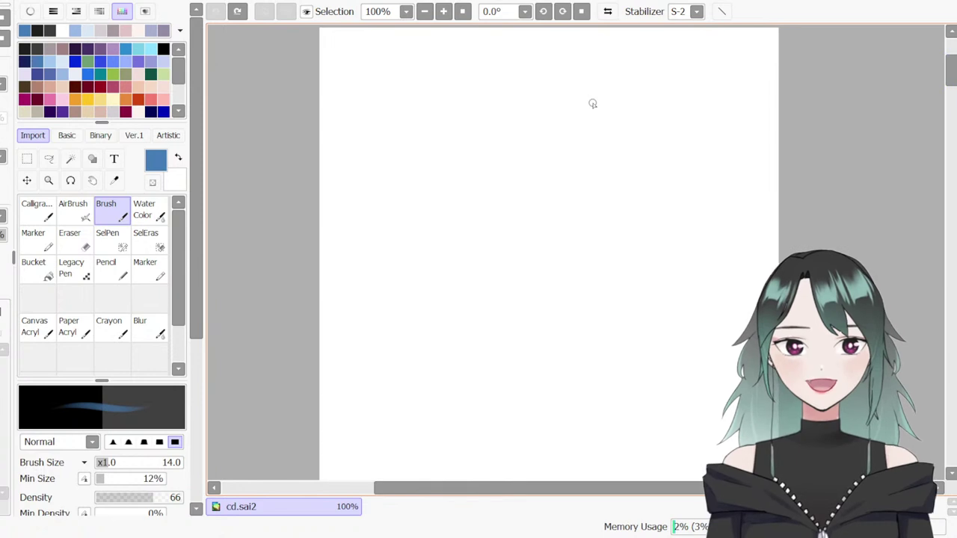
Sketch a rough circle for the head in the upper part of the canvas using several overlapping curved strokes
left_click_drag(581, 102, 562, 231)
left_click_drag(632, 103, 665, 153)
left_click_drag(534, 147, 602, 238)
left_click_drag(666, 130, 668, 215)
left_click_drag(590, 240, 673, 211)
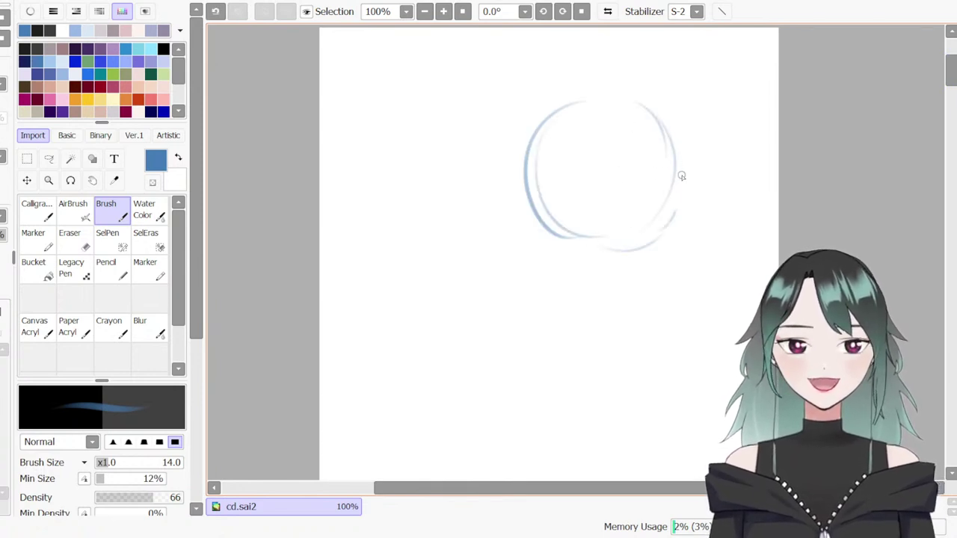
left_click_drag(561, 107, 619, 250)
mouse_move(655, 132)
left_mouse_down()
mouse_move(681, 187)
mouse_move(617, 237)
left_mouse_up()
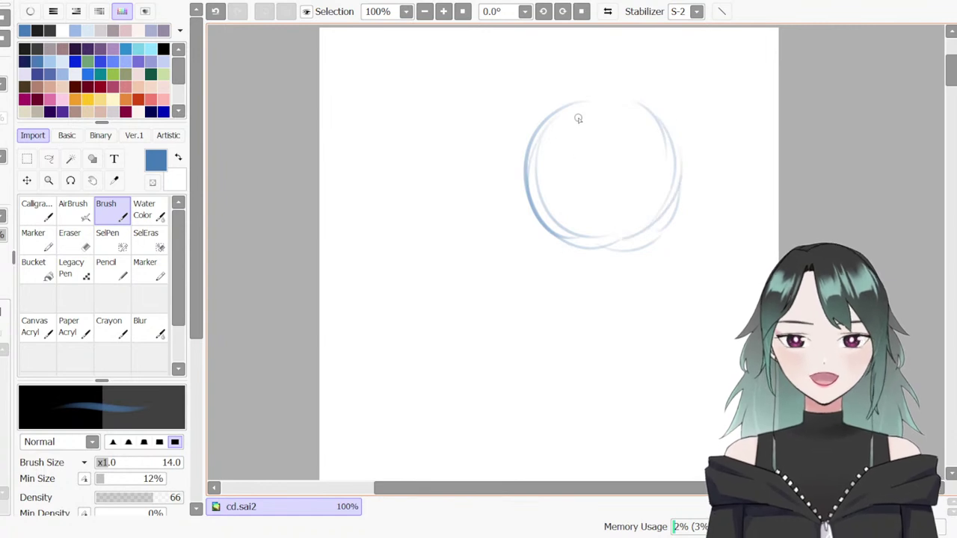
Add a curved vertical centre line and horizontal eye line to the head circle, with a rounded hair hump and hairline above
left_click_drag(583, 105, 604, 293)
left_click_drag(542, 219, 658, 191)
key("ctrl+z")
left_click_drag(543, 224, 661, 195)
mouse_move(614, 111)
left_mouse_down()
mouse_move(518, 173)
mouse_move(625, 123)
left_mouse_up()
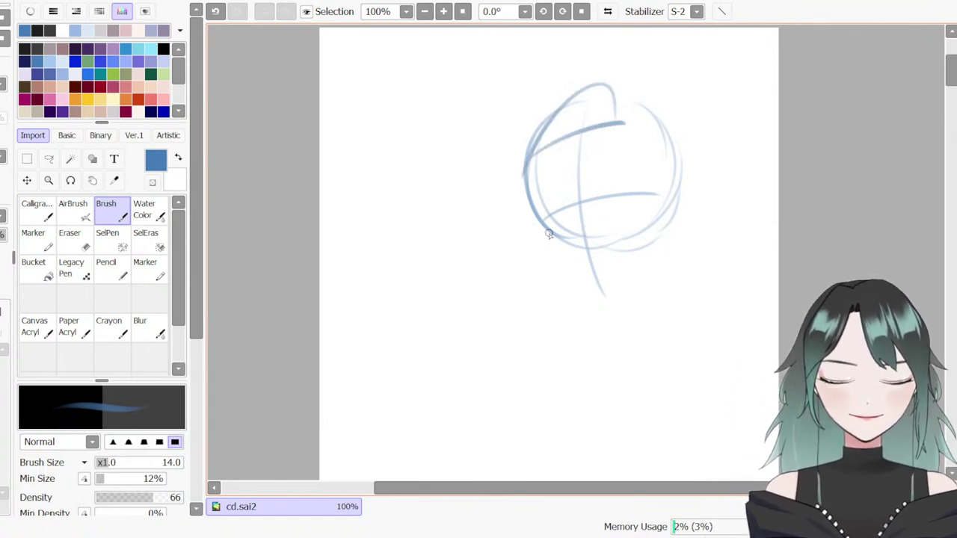
Sketch the angular jaw tapering to the chin below the circle, and reinforce the hair hump and hairline on the forehead
mouse_move(530, 210)
left_mouse_down()
mouse_move(559, 264)
mouse_move(598, 288)
left_mouse_up()
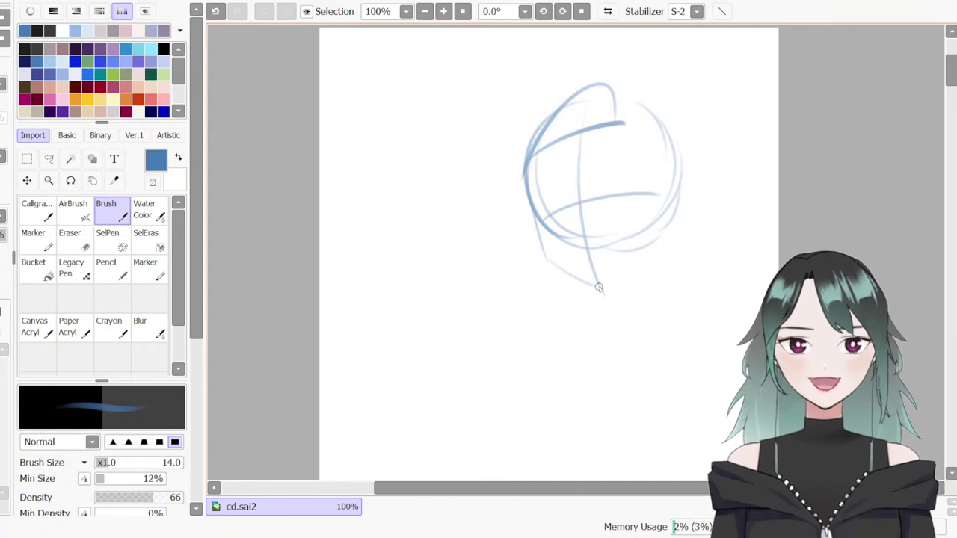
mouse_move(544, 255)
left_mouse_down()
mouse_move(600, 296)
mouse_move(653, 250)
left_mouse_up()
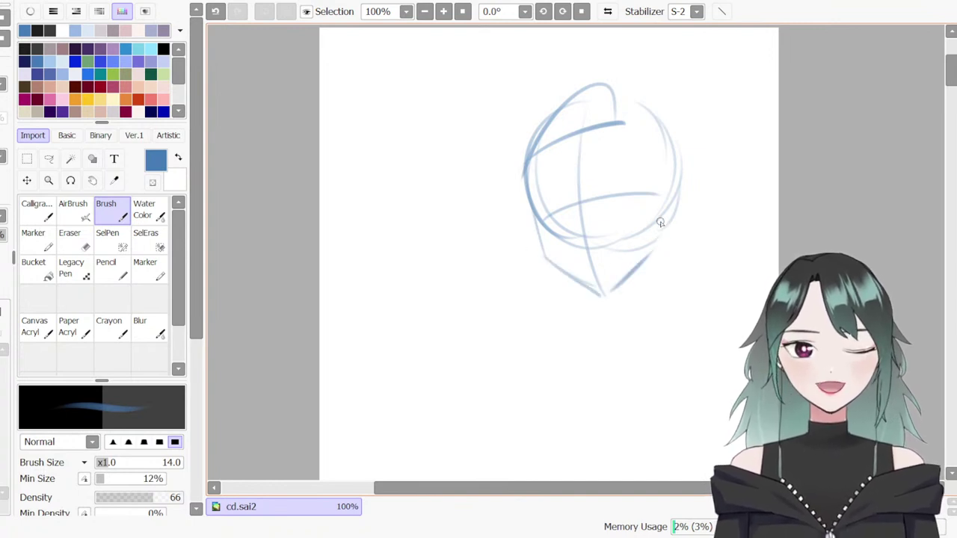
left_click_drag(602, 124, 542, 162)
mouse_move(613, 116)
left_mouse_down()
mouse_move(547, 104)
mouse_move(535, 152)
mouse_move(611, 117)
mouse_move(542, 132)
mouse_move(539, 154)
left_mouse_up()
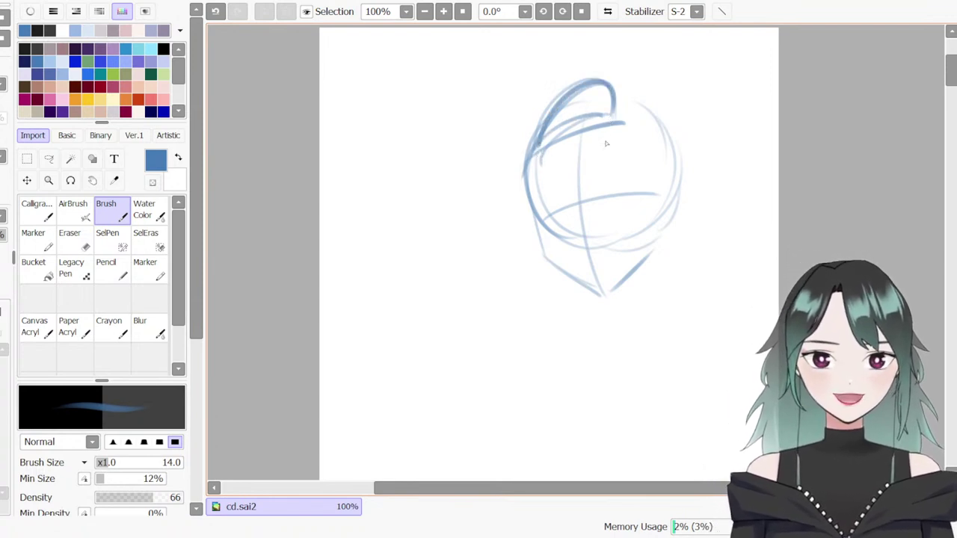
left_click_drag(611, 127, 598, 199)
key("ctrl+z")
key("ctrl+y")
key("ctrl+z")
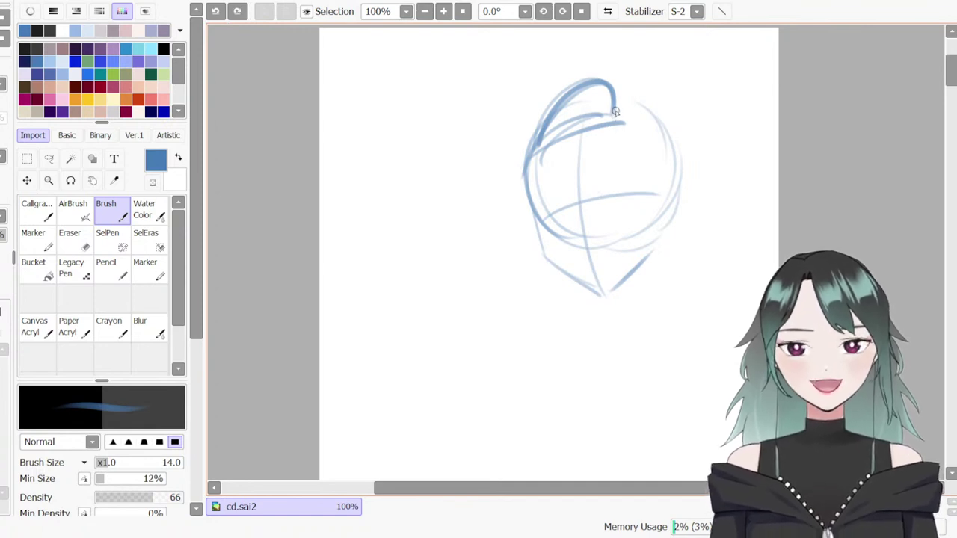
Darken the cheek and jaw lines and draw a curved ear at the end of the eye line
mouse_move(527, 206)
left_mouse_down()
mouse_move(556, 266)
mouse_move(596, 294)
mouse_move(641, 260)
left_mouse_up()
mouse_move(664, 198)
left_mouse_down()
mouse_move(671, 240)
mouse_move(655, 250)
left_mouse_up()
key("ctrl+z")
left_click_drag(664, 196, 657, 249)
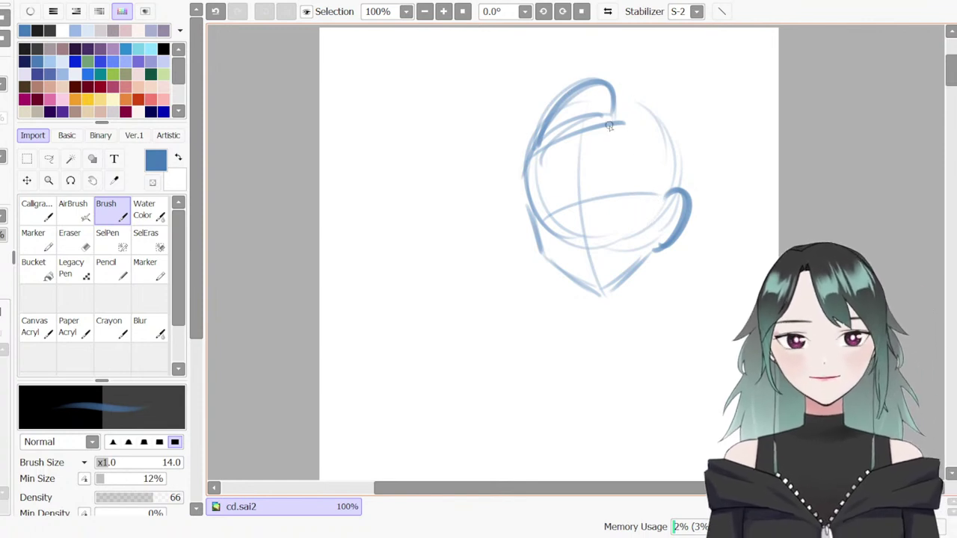
Sketch a fringe lock falling from the hair parting down to the eye line
mouse_move(615, 125)
left_mouse_down()
mouse_move(603, 194)
mouse_move(608, 183)
mouse_move(595, 198)
mouse_move(601, 166)
mouse_move(586, 196)
left_mouse_up()
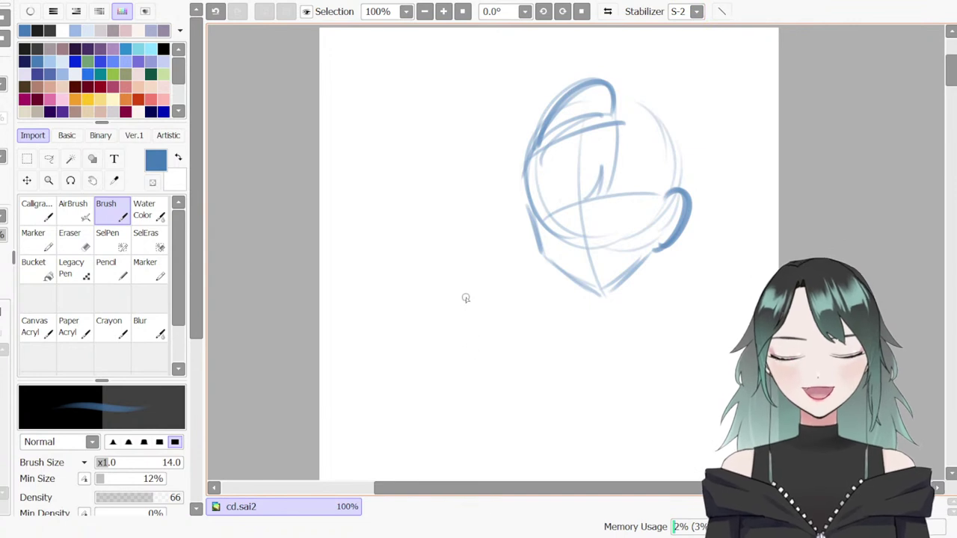
Sketch a second head circle with two parted hair humps and side strands, below and to the left of the main head
mouse_move(448, 282)
left_mouse_down()
mouse_move(530, 388)
mouse_move(441, 282)
mouse_move(405, 340)
mouse_move(471, 284)
mouse_move(536, 344)
left_mouse_up()
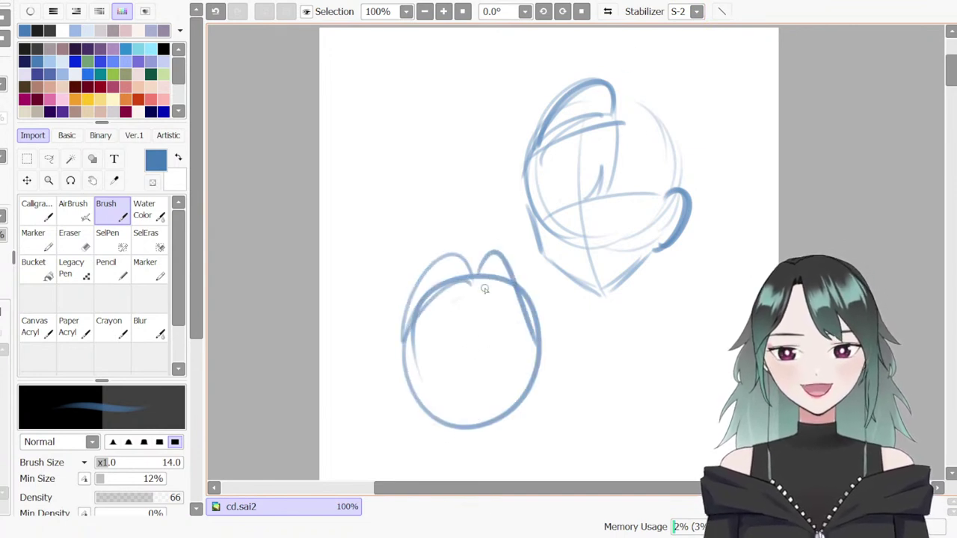
left_click_drag(485, 280, 537, 365)
left_click_drag(464, 259, 392, 380)
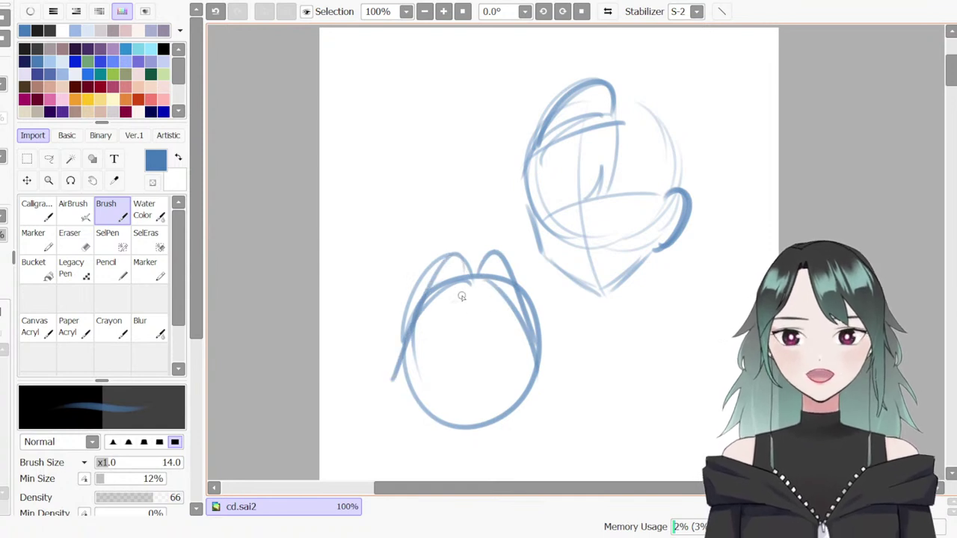
left_click_drag(479, 278, 528, 383)
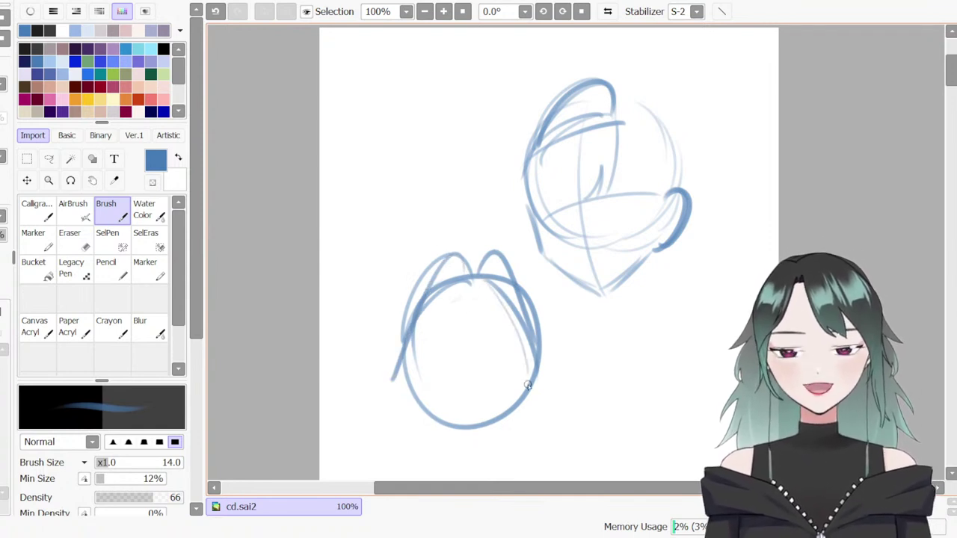
Sketch fringe strands over the left part of the main head's forehead and a side strand along the cheek
key("e")
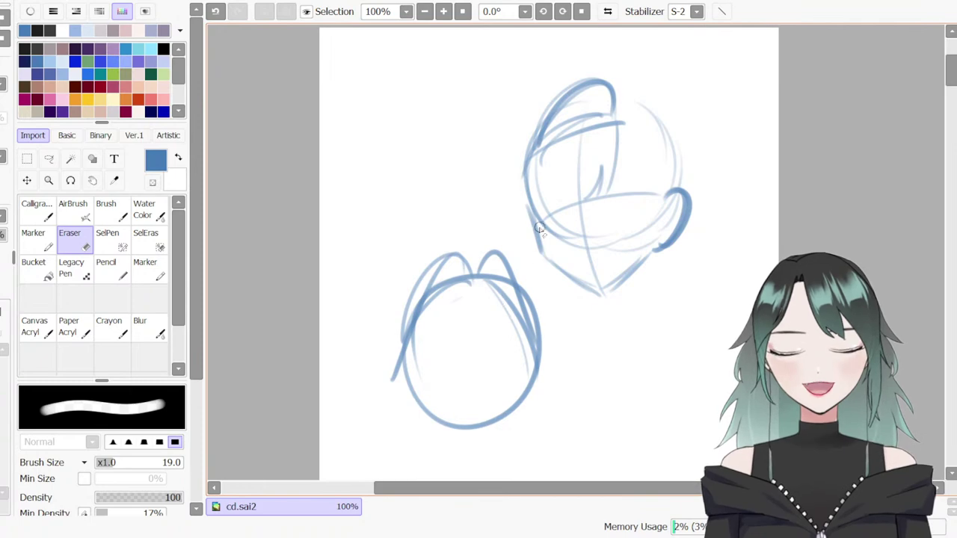
key("b")
mouse_move(576, 196)
left_mouse_down()
mouse_move(559, 202)
mouse_move(568, 142)
left_mouse_up()
left_click_drag(559, 145, 535, 214)
mouse_move(535, 167)
left_mouse_down()
mouse_move(515, 212)
mouse_move(517, 248)
left_mouse_up()
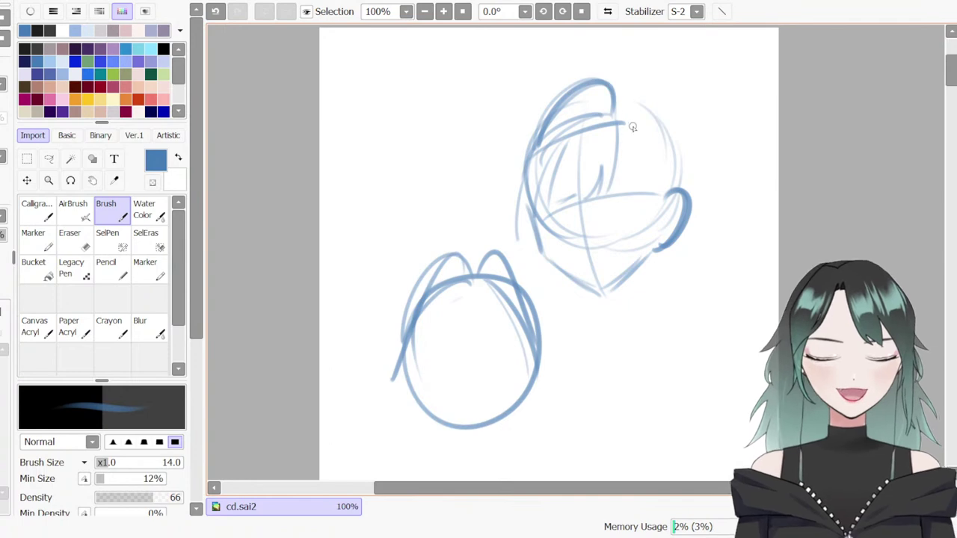
key("ctrl+z")
Sketch hair strands sweeping from the parting towards the ear, and add light lines for the top of the hair
mouse_move(616, 116)
left_mouse_down()
mouse_move(661, 171)
mouse_move(682, 180)
left_mouse_up()
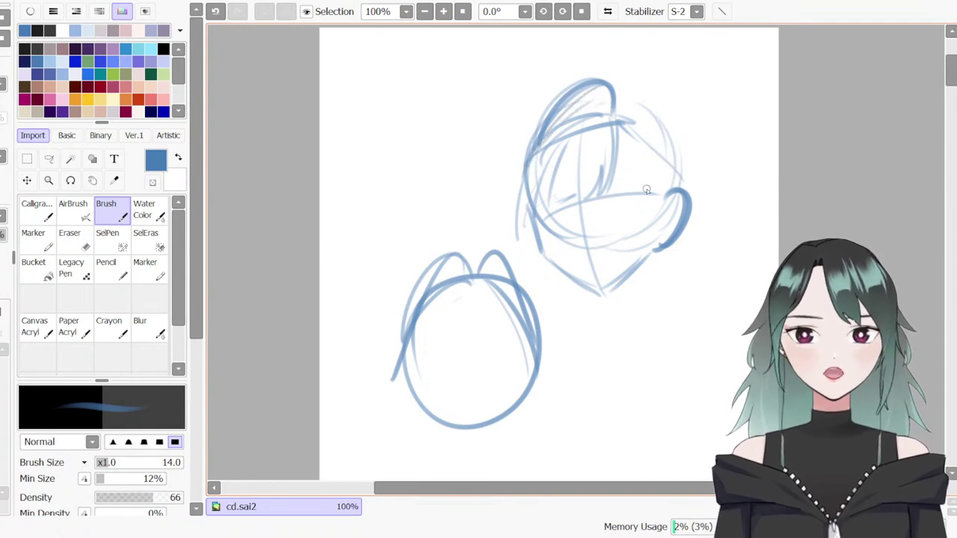
mouse_move(642, 157)
left_mouse_down()
mouse_move(657, 213)
mouse_move(668, 187)
mouse_move(662, 205)
left_mouse_up()
left_click_drag(653, 150, 697, 228)
left_click_drag(663, 132, 693, 193)
left_click_drag(649, 106, 670, 101)
left_click_drag(573, 73, 671, 75)
Erase the second head sketch beside the main head using an enlarged Eraser
key("e")
left_click_drag(499, 286, 521, 372)
key("]")
key("]")
key("]")
key("]")
key("]")
key("]")
mouse_move(502, 277)
left_mouse_down()
mouse_move(427, 406)
mouse_move(407, 397)
left_mouse_up()
Sketch long hair with the Brush, flowing down from the left side of the head into curved locks below the chin
key("b")
left_click_drag(549, 78, 503, 252)
left_click_drag(531, 94, 495, 304)
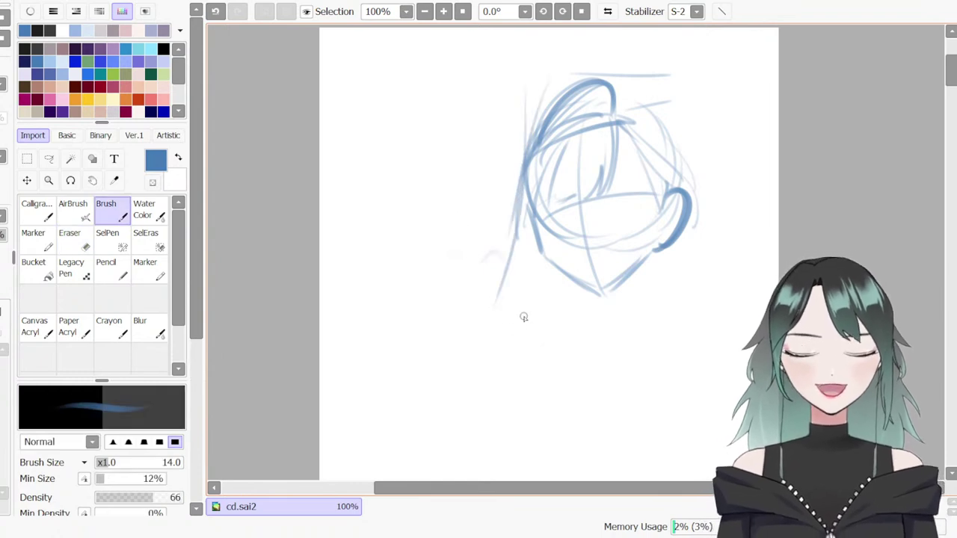
left_click_drag(529, 346, 499, 393)
left_click_drag(580, 318, 518, 428)
mouse_move(529, 264)
left_mouse_down()
mouse_move(477, 378)
mouse_move(514, 388)
left_mouse_up()
mouse_move(495, 364)
left_mouse_down()
mouse_move(501, 429)
mouse_move(514, 433)
left_mouse_up()
Sketch the outer hair contour and loose strands on the ear side, and darken the hair hump and hairline above the forehead
left_click_drag(662, 250, 673, 307)
left_click_drag(621, 297, 633, 340)
mouse_move(615, 84)
left_mouse_down()
mouse_move(673, 95)
mouse_move(691, 111)
mouse_move(699, 246)
left_mouse_up()
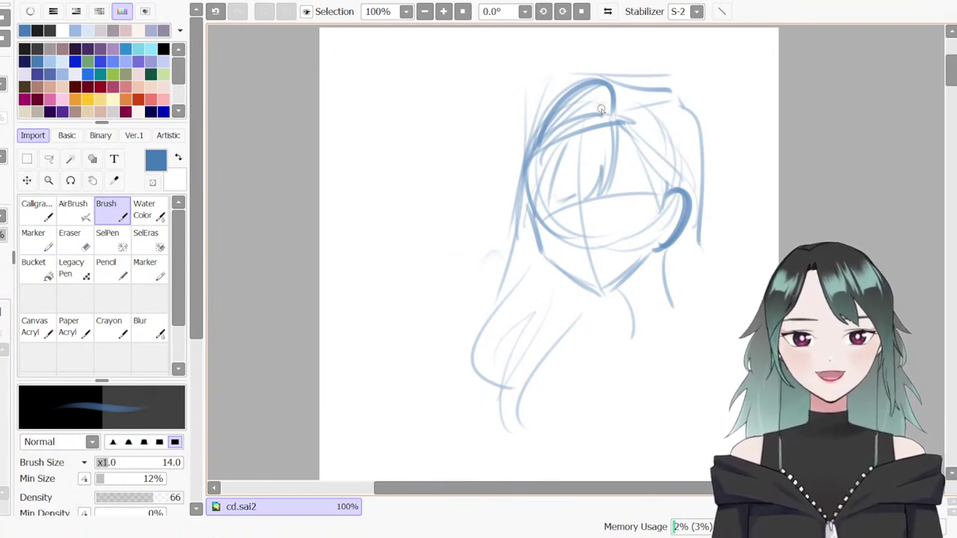
mouse_move(607, 113)
left_mouse_down()
mouse_move(545, 137)
mouse_move(611, 113)
left_mouse_up()
left_click_drag(602, 81, 528, 165)
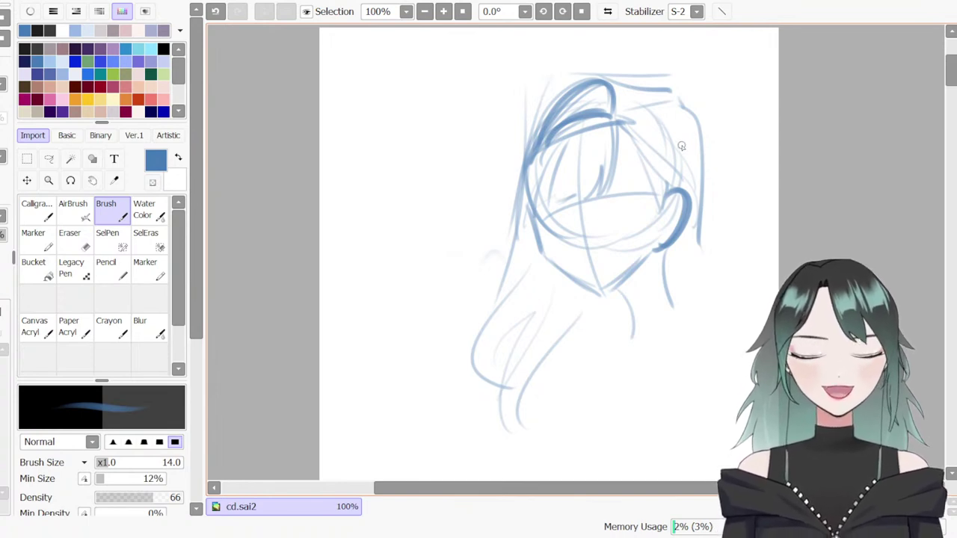
Close the hair lock below the ear and define the outline of the long flowing hair and the top of the head
left_click_drag(697, 223, 676, 308)
mouse_move(700, 249)
left_mouse_down()
mouse_move(705, 285)
mouse_move(679, 308)
left_mouse_up()
mouse_move(622, 323)
left_mouse_down()
mouse_move(554, 374)
mouse_move(524, 426)
left_mouse_up()
left_click_drag(527, 340, 500, 454)
left_click_drag(473, 374, 522, 187)
mouse_move(525, 152)
left_mouse_down()
mouse_move(561, 88)
mouse_move(594, 77)
mouse_move(598, 86)
mouse_move(665, 93)
left_mouse_up()
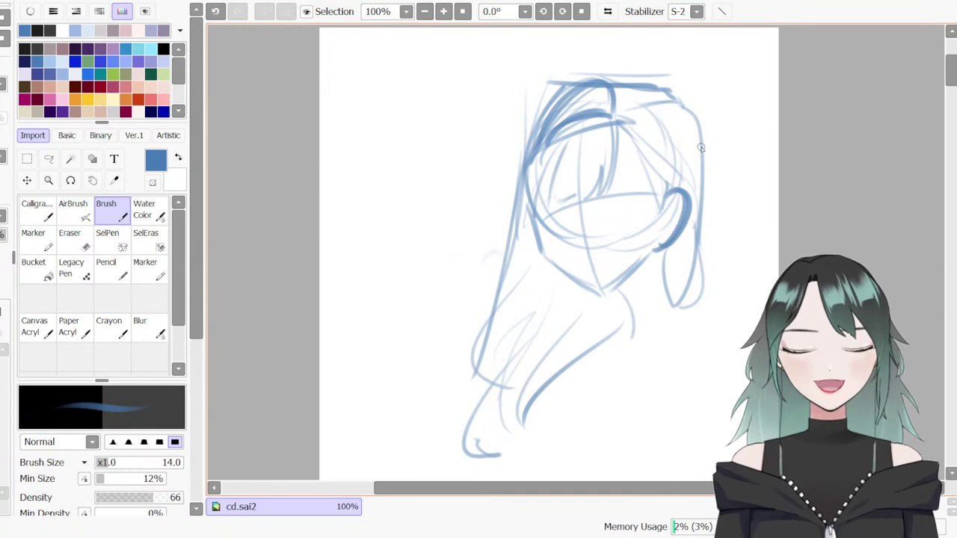
left_click_drag(700, 243, 701, 305)
left_click_drag(514, 127, 496, 299)
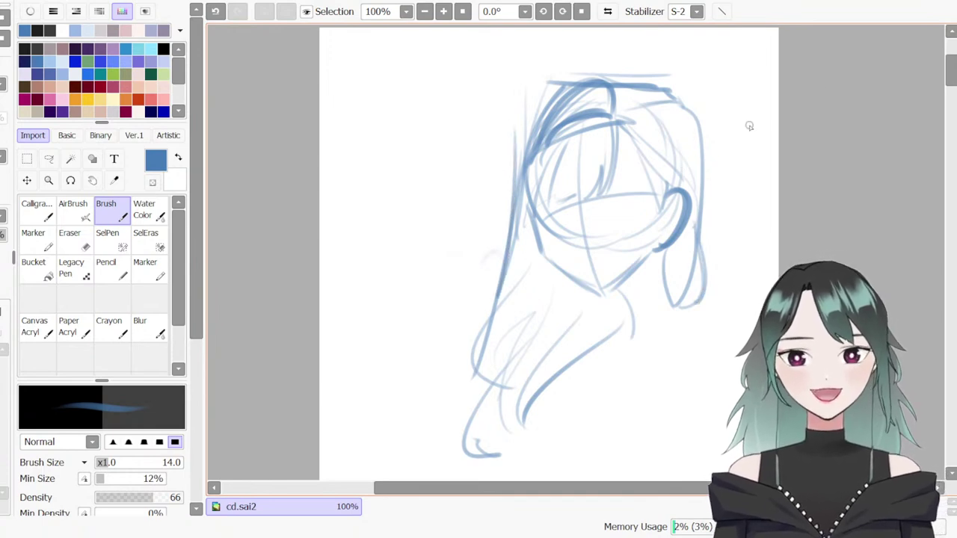
Reduce the brush size to 4 and draw a thin curved upper lash line on the eye guide near the centre line
left_click_drag(950, 75, 951, 77)
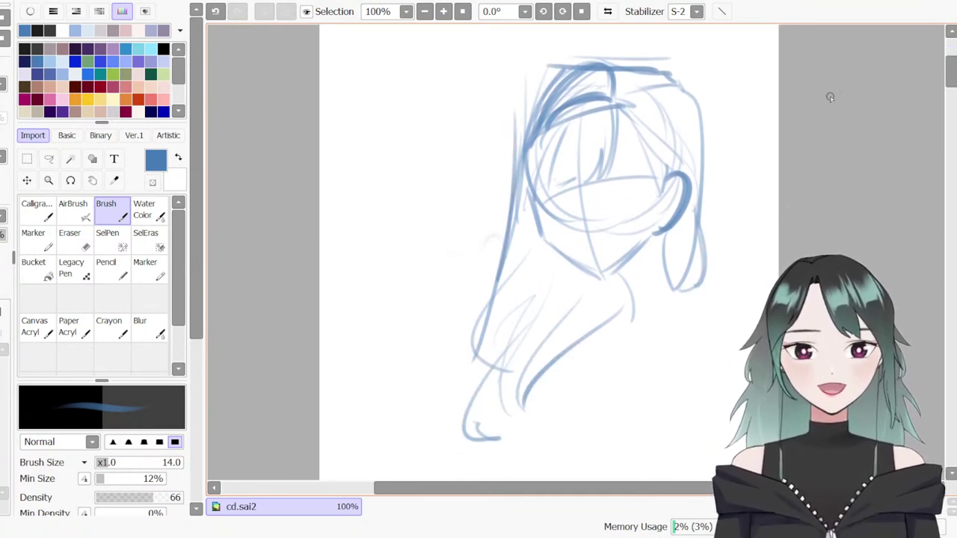
key("bracketleft")
key("bracketleft")
key("bracketleft")
key("bracketleft")
key("bracketleft")
key("bracketleft")
key("bracketleft")
key("bracketleft")
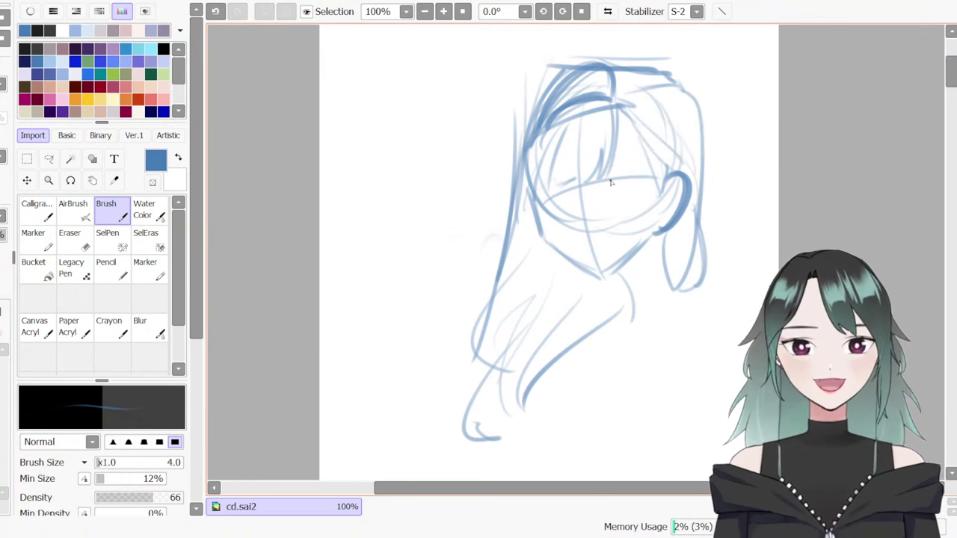
scroll(604, 183, "up", 1)
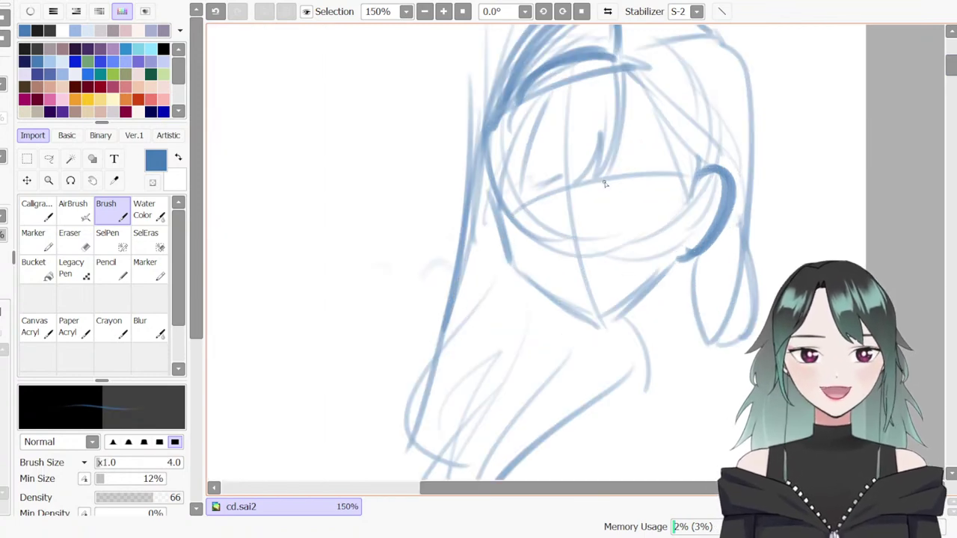
scroll(605, 185, "up", 1)
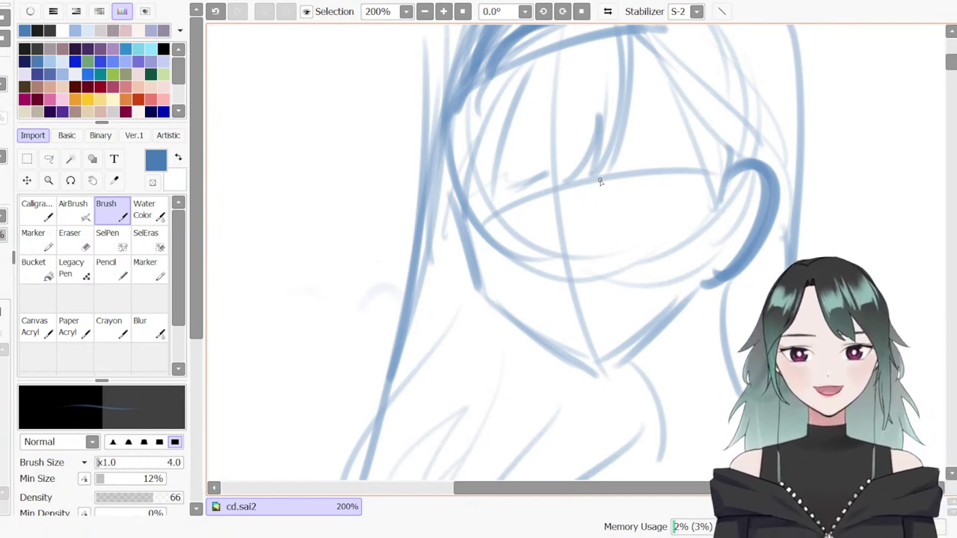
mouse_move(586, 193)
left_mouse_down()
mouse_move(615, 174)
mouse_move(660, 173)
left_mouse_up()
key("ctrl+z")
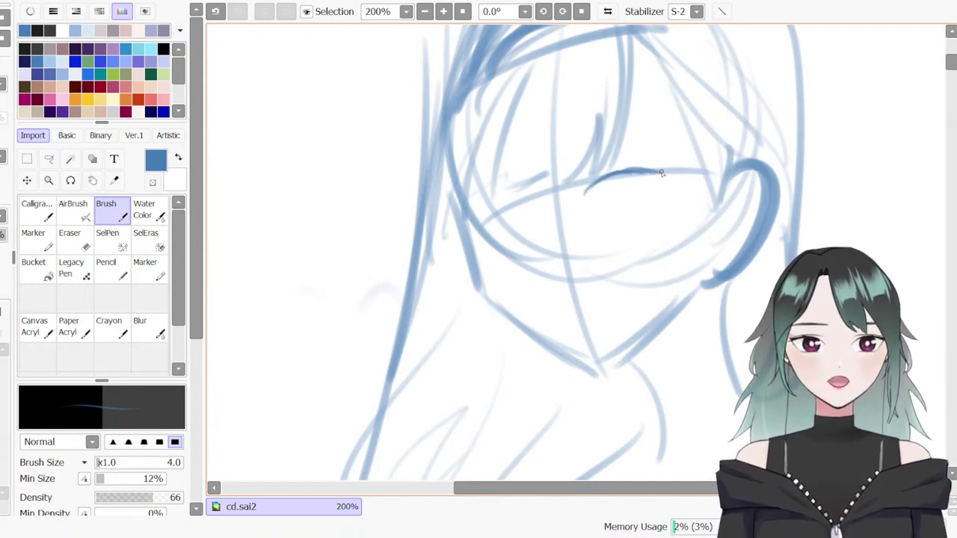
Thicken the upper lash line and extend it slightly outwards with a larger brush
key("]")
key("]")
key("]")
left_click_drag(594, 185, 671, 169)
Switch to the Calligraphy brush and set its size to 8
key("n")
key("]")
key("]")
key("]")
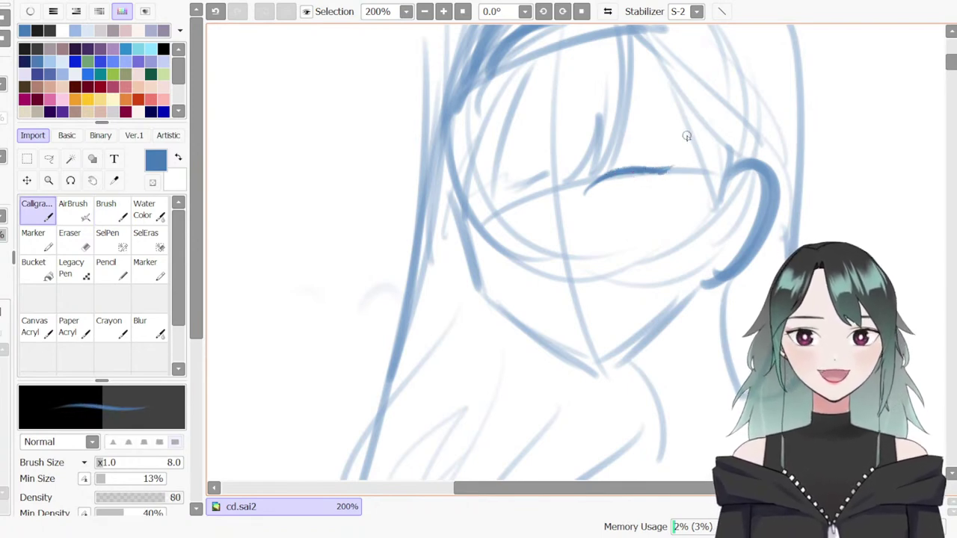
left_click_drag(667, 172, 684, 138)
key("ctrl+z")
left_click_drag(666, 172, 684, 135)
key("ctrl+z")
left_click_drag(663, 174, 684, 132)
key("ctrl+z")
left_click_drag(663, 175, 686, 140)
key("ctrl+z")
left_click_drag(664, 175, 686, 139)
key("ctrl+z")
key("ctrl+z")
Draw an upward flick at the outer end of the upper lash line
left_click_drag(665, 173, 687, 139)
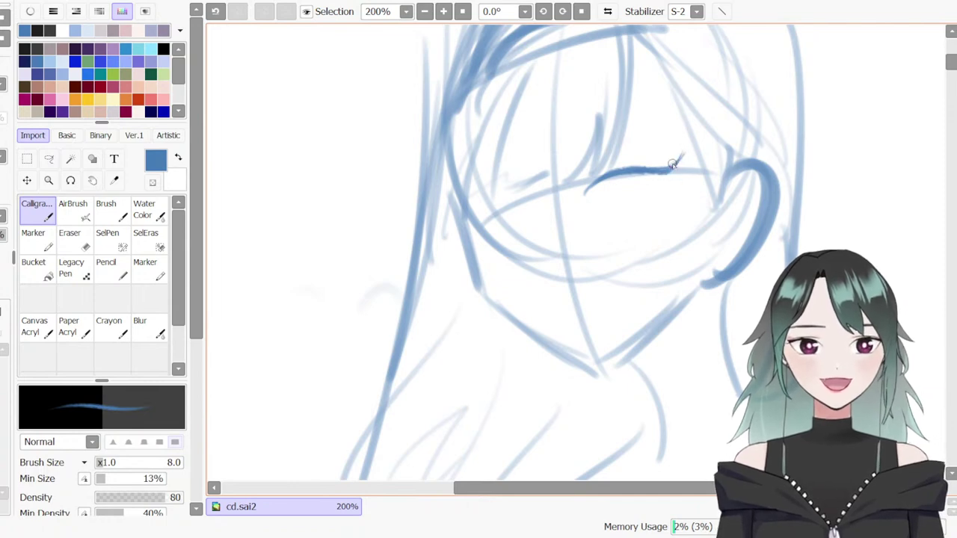
Compare the eye with and without the latest flick at the outer end of the upper lash line
key("ctrl+z")
key("ctrl+y")
key("ctrl+z")
key("ctrl+y")
Switch to the Brush at size 4 and draw a thin eyelid crease just above the upper lash line
key("b")
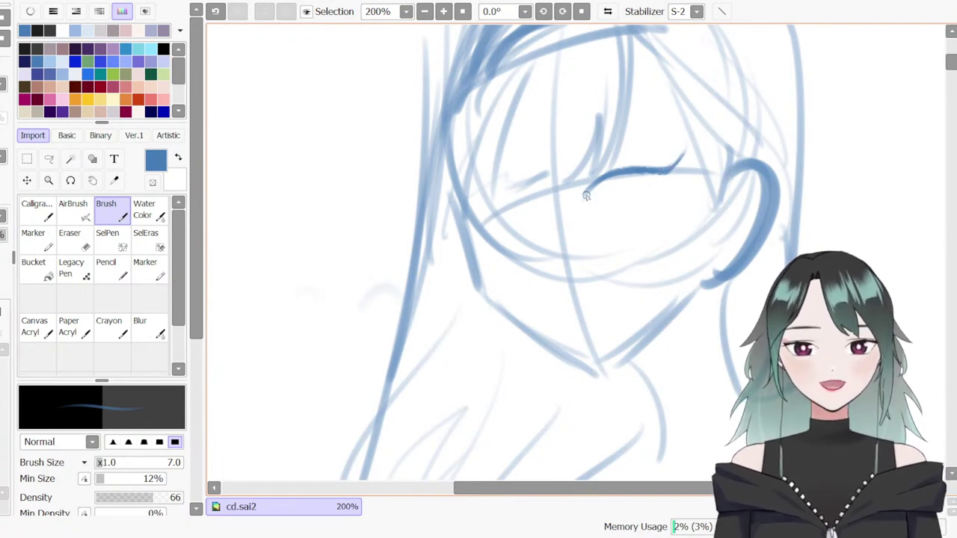
key("ctrl+z")
key("bracketleft")
key("bracketleft")
key("bracketleft")
mouse_move(606, 172)
left_mouse_down()
mouse_move(589, 189)
mouse_move(604, 176)
left_mouse_up()
key("ctrl+z")
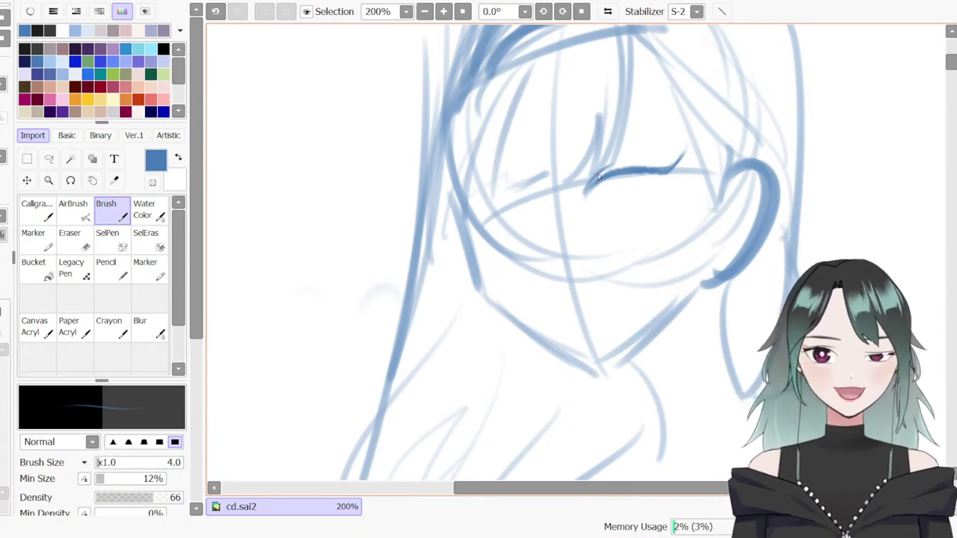
left_click_drag(601, 177, 652, 162)
key("ctrl+z")
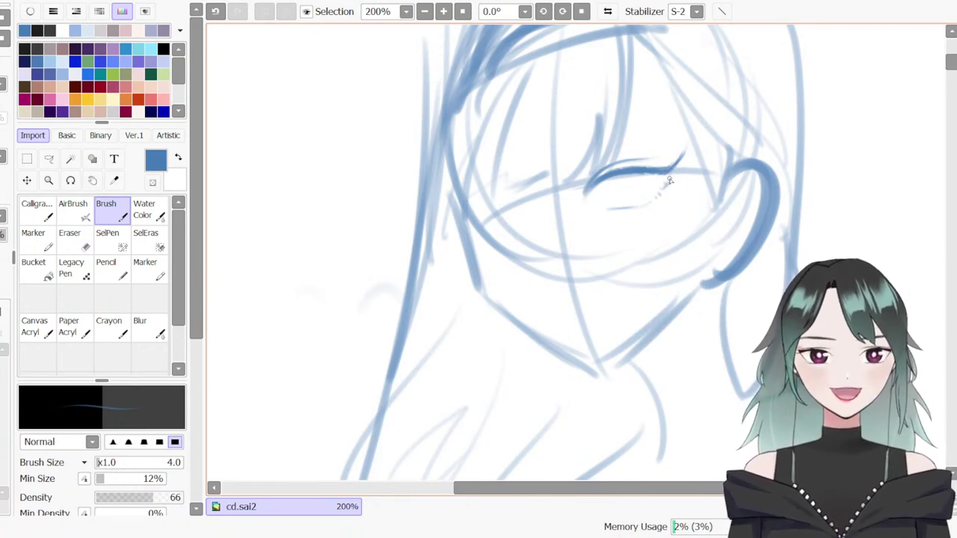
Sketch fine lower lash strokes at the eye's outer corner and trim the flick with the Eraser at size 8
mouse_move(682, 165)
left_mouse_down()
mouse_move(647, 209)
mouse_move(678, 167)
mouse_move(654, 203)
mouse_move(672, 182)
left_mouse_up()
key("ctrl+z")
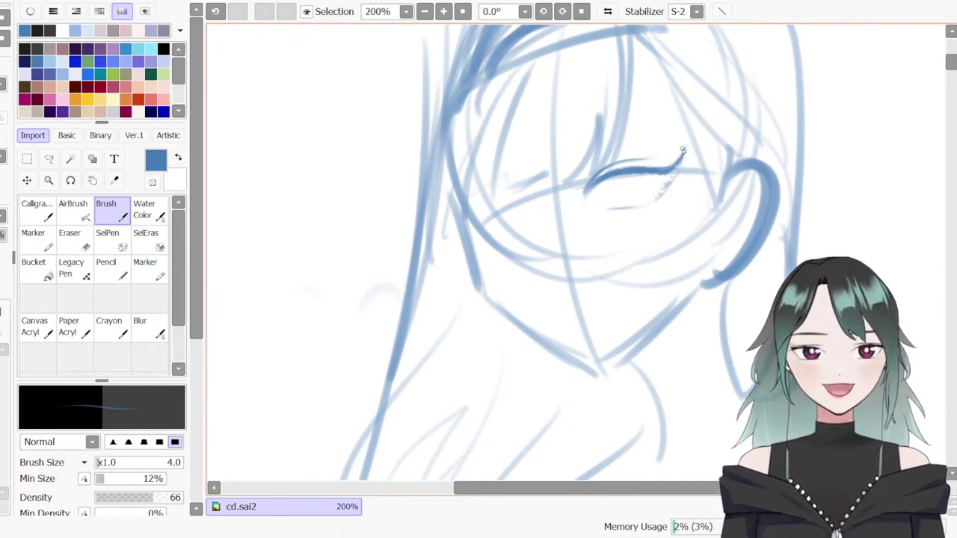
key("e")
left_click_drag(680, 155, 636, 157)
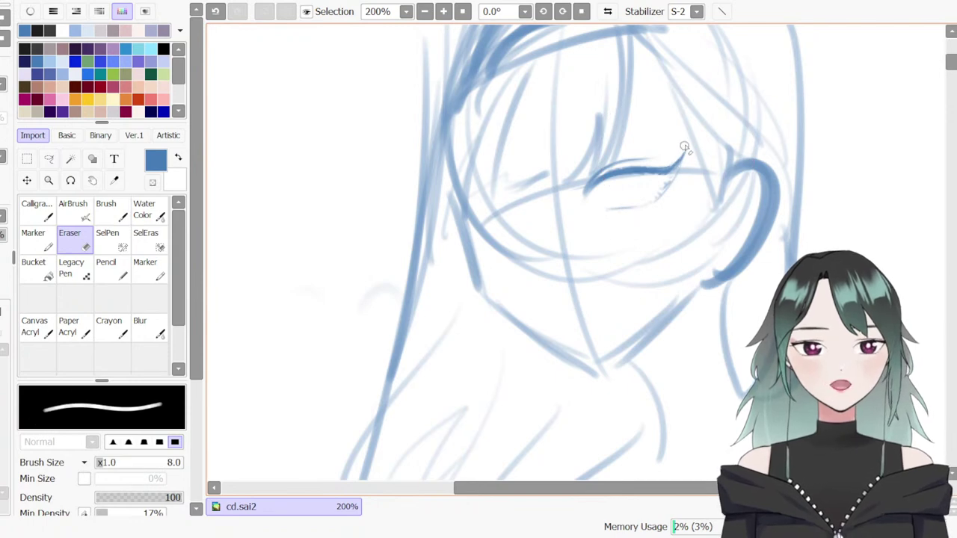
key("b")
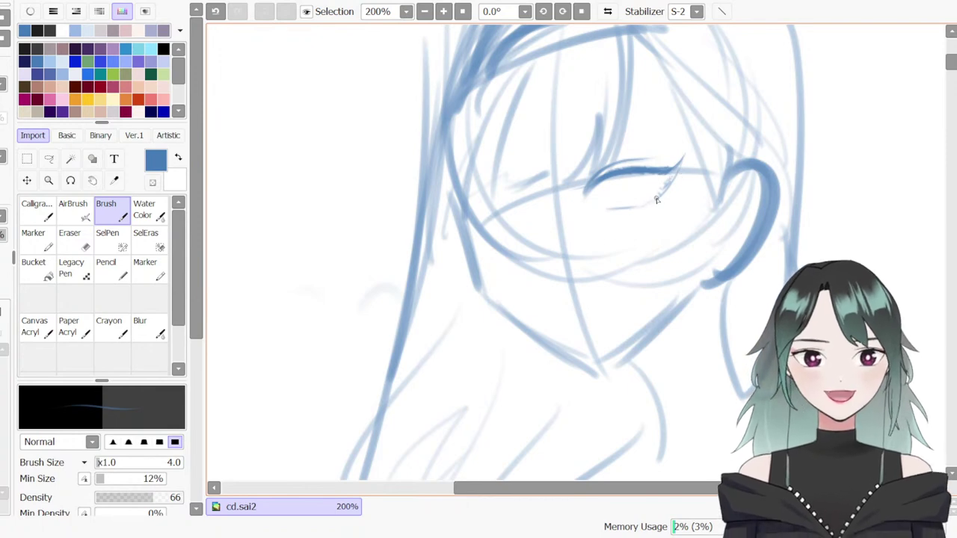
Refine the outer end of the upper lash line into the flick with the Brush at size 4
key("n")
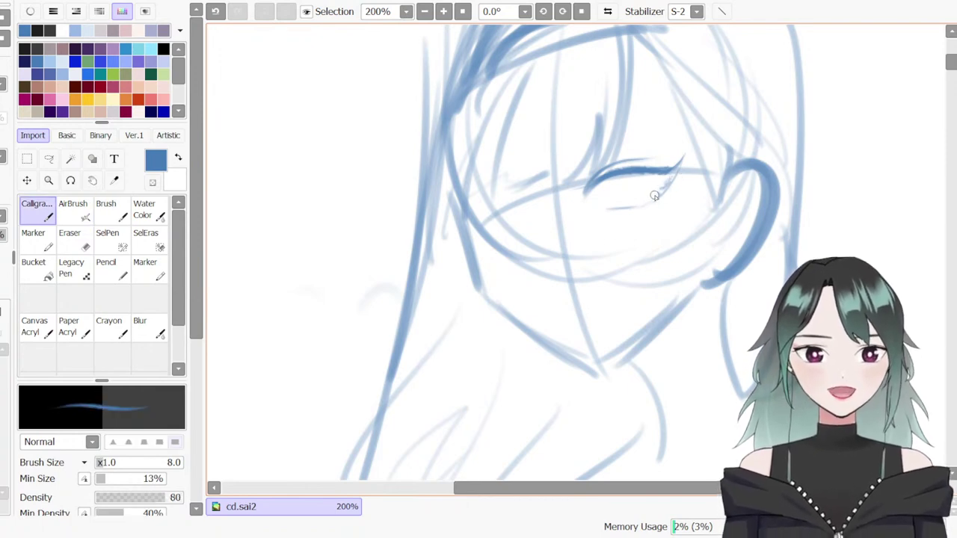
key("b")
key("ctrl+z")
left_click_drag(664, 172, 681, 161)
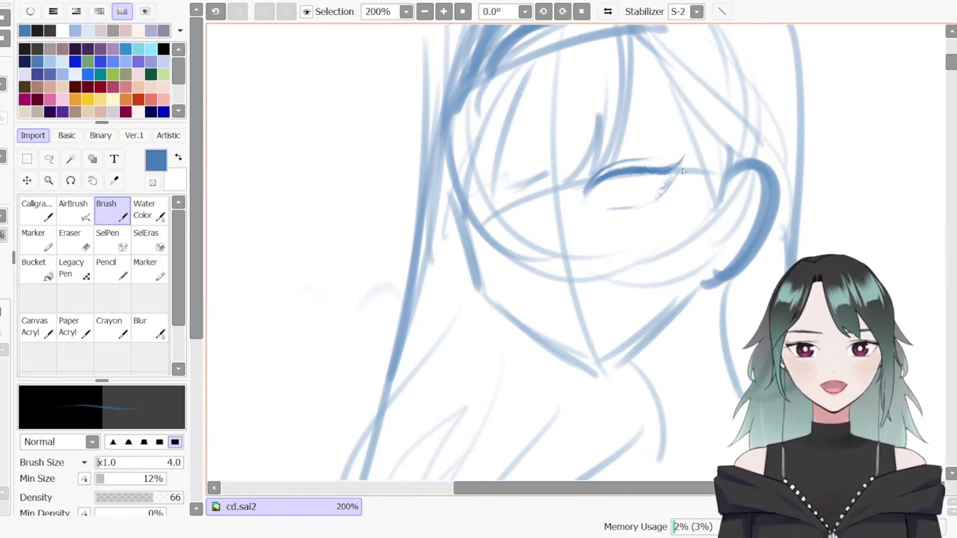
Draw a round iris under the upper lash line with a pupil dot, a small notch and a few light marks inside
left_click_drag(600, 180, 616, 206)
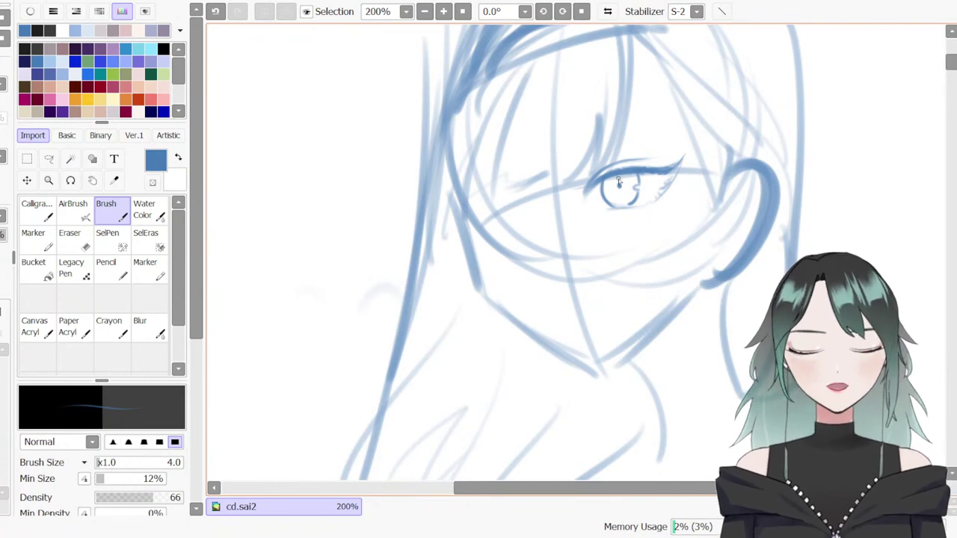
scroll(610, 195, "up", 2)
scroll(611, 194, "up", 1)
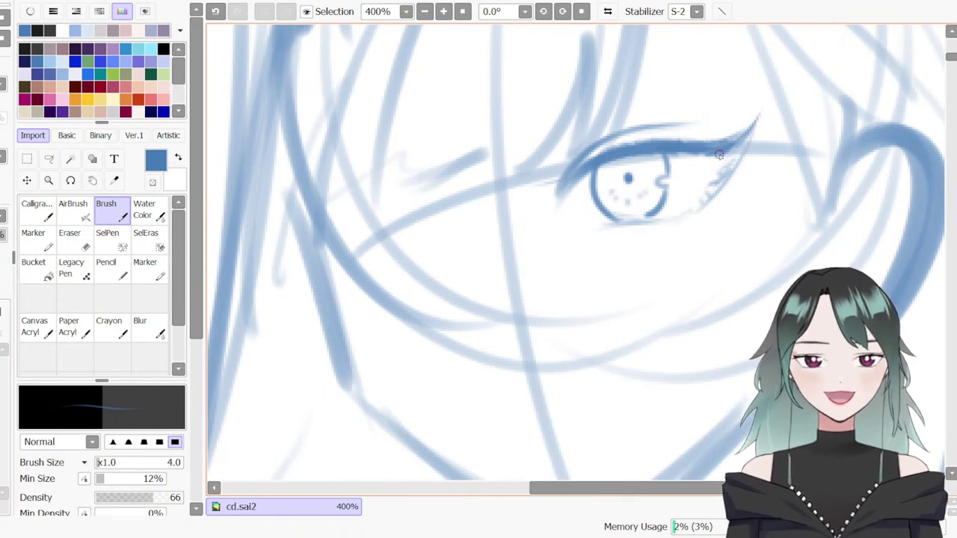
scroll(682, 179, "down", 2)
scroll(642, 191, "up", 2)
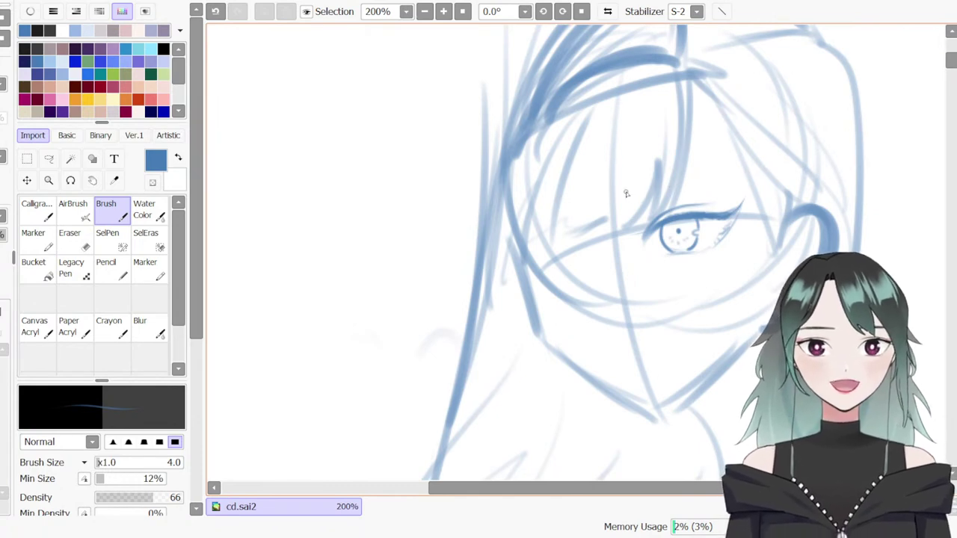
Draw a thin, gently arched eyebrow above the eye and check it in a mirrored view
key("ctrl+z")
mouse_move(631, 196)
left_mouse_down()
mouse_move(705, 181)
mouse_move(633, 197)
mouse_move(707, 180)
left_mouse_up()
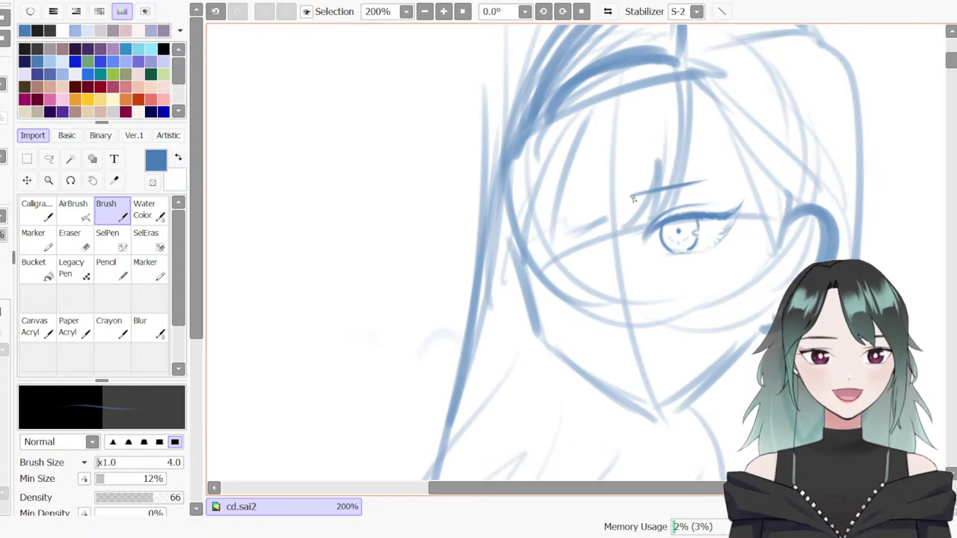
key("ctrl+z")
mouse_move(633, 196)
left_mouse_down()
mouse_move(700, 182)
mouse_move(680, 186)
left_mouse_up()
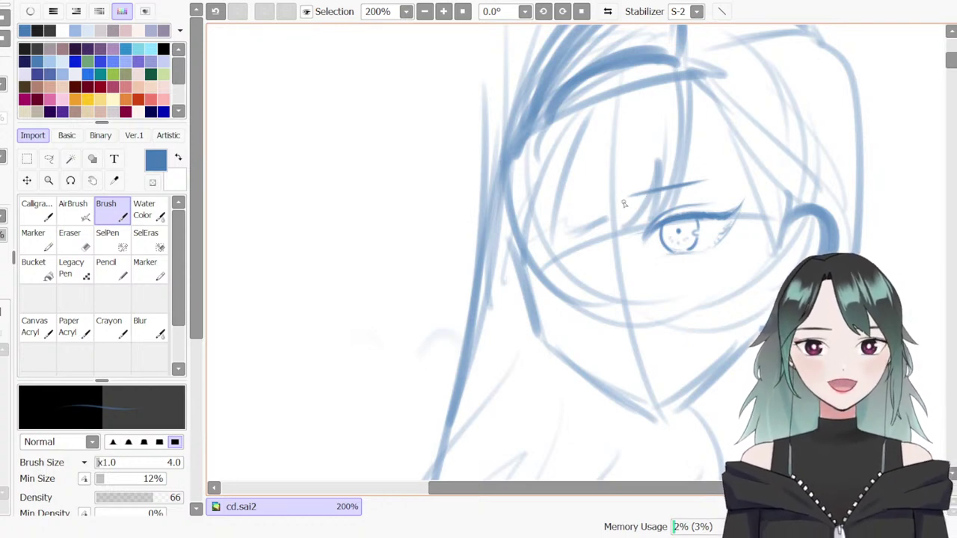
left_click_drag(628, 200, 711, 178)
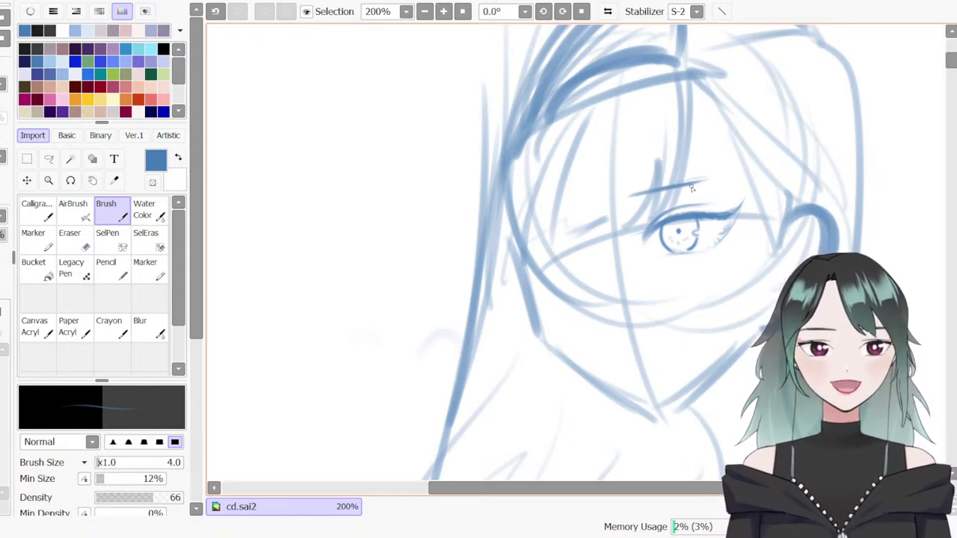
key("ctrl+z")
mouse_move(654, 192)
left_mouse_down()
mouse_move(720, 179)
mouse_move(744, 191)
mouse_move(725, 185)
left_mouse_up()
key("ctrl+z")
key("ctrl+z")
key("e")
key("b")
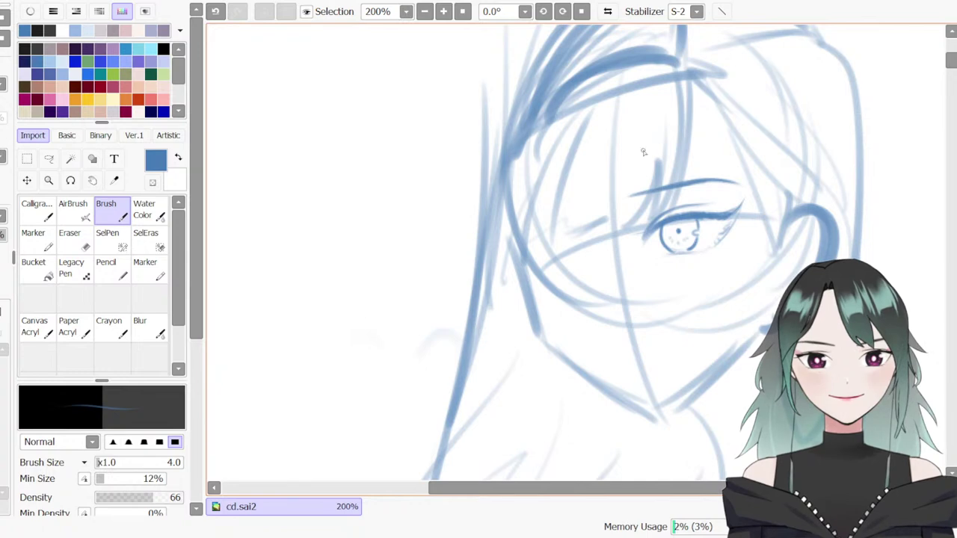
key("h")
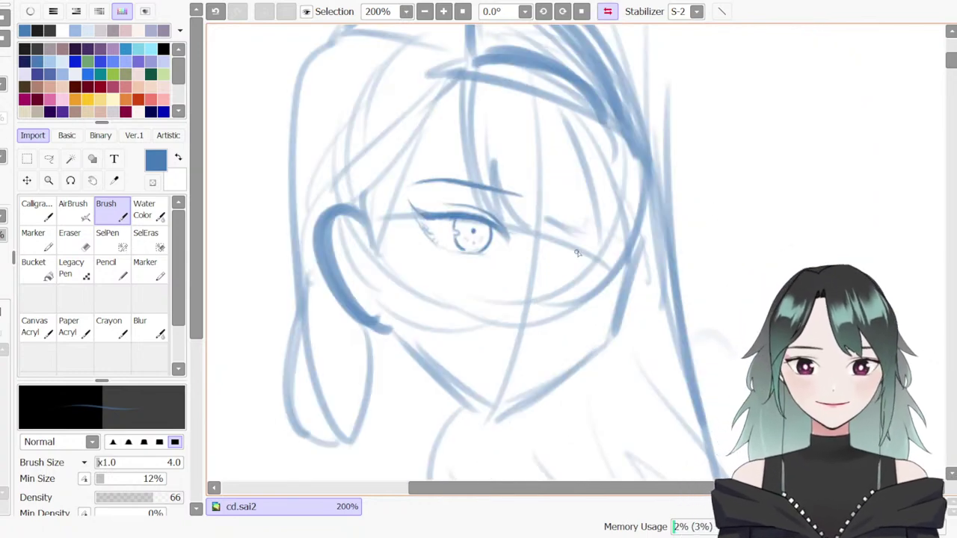
key("h")
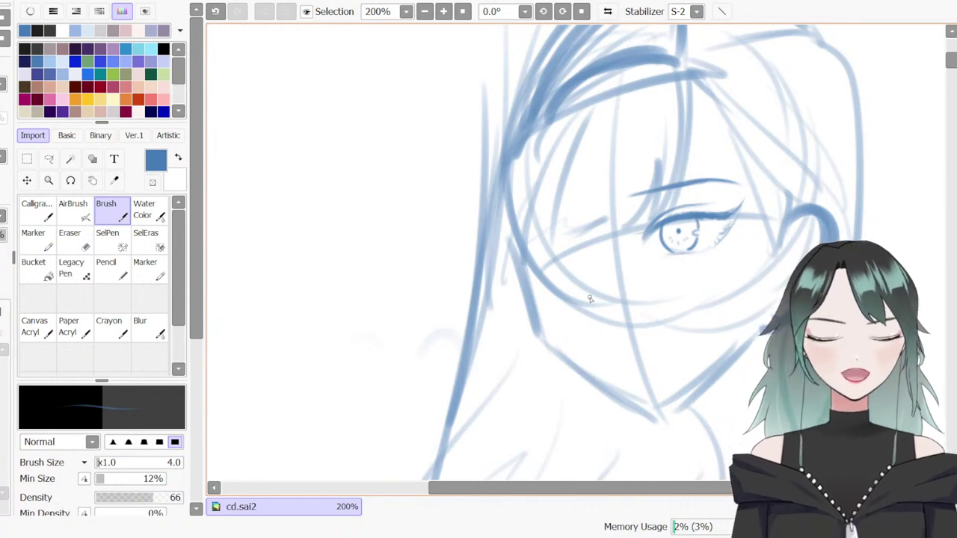
Draw a short diagonal nose mark beside the face's centre line with the Calligraphy brush at size 8
left_click_drag(599, 302, 620, 314)
key("ctrl+z")
key("ctrl+z")
key("ctrl+z")
key("e")
key("n")
left_click_drag(605, 299, 616, 308)
key("ctrl+z")
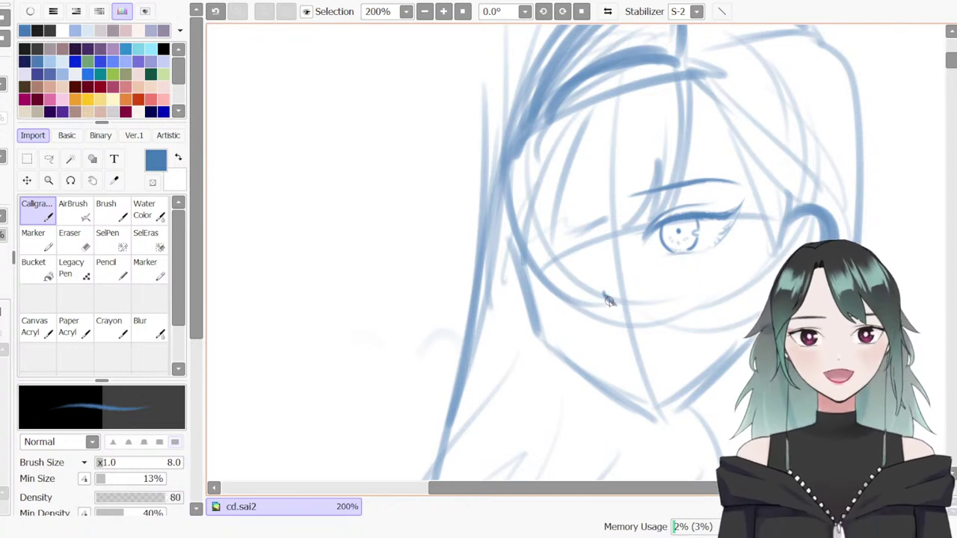
key("ctrl+z")
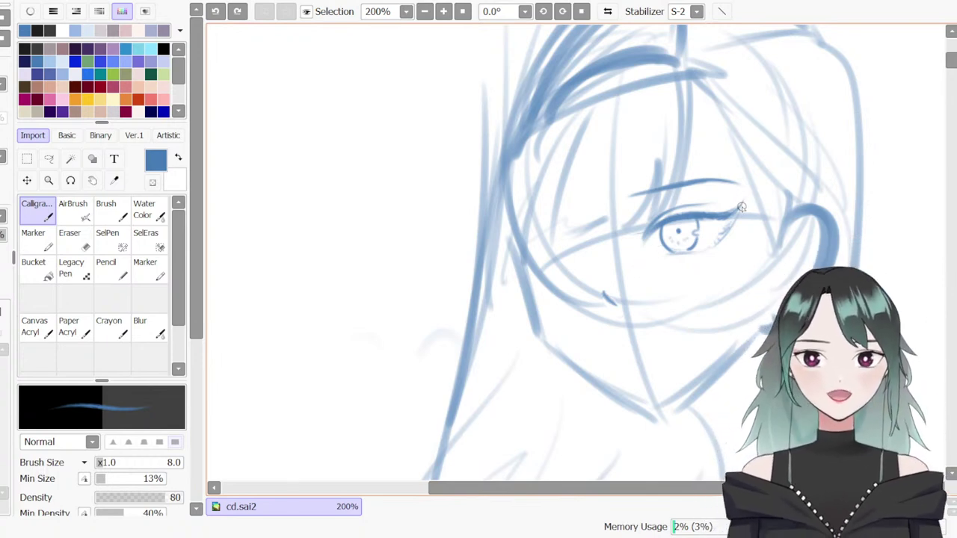
Compare the whole face in mirrored and normal view to check the placement of its features
scroll(734, 218, "down", 1)
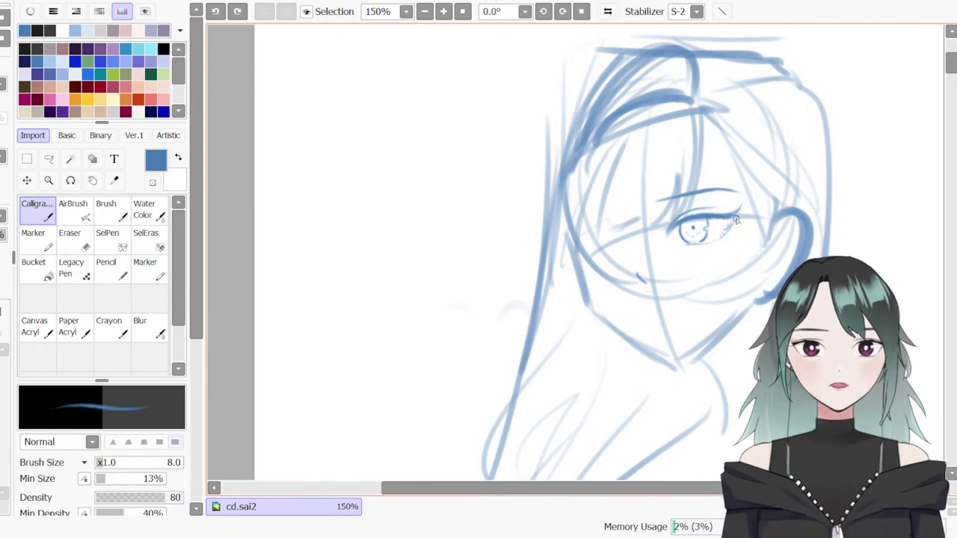
key("h")
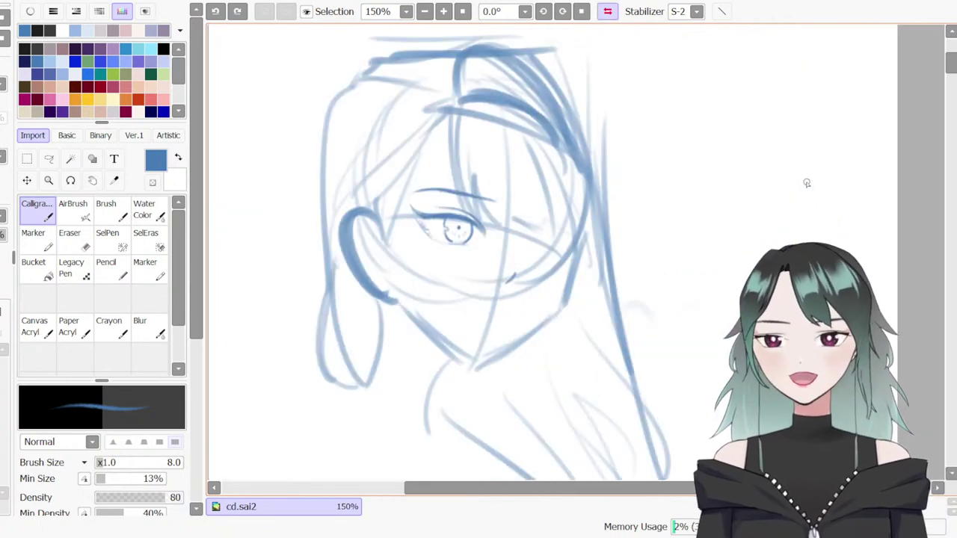
key("h")
key("h")
key("h")
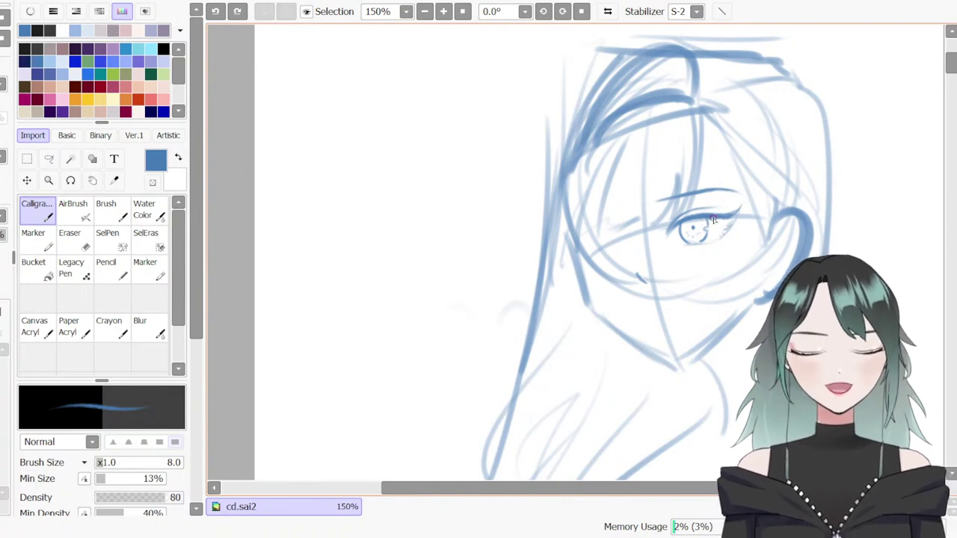
scroll(709, 217, "up", 1)
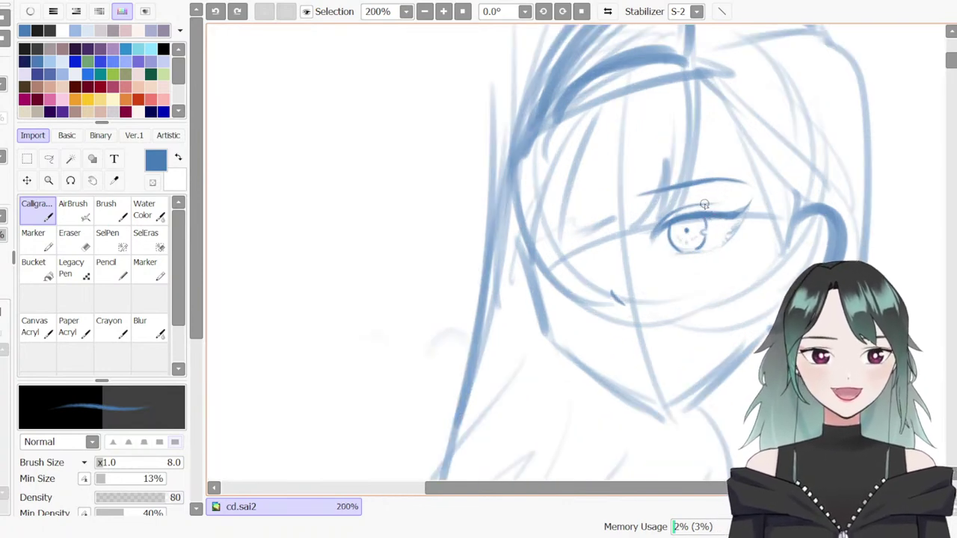
Try to trim the upper lash line above the iris with the Eraser at size 3
key("e")
mouse_move(711, 216)
left_mouse_down()
mouse_move(727, 214)
mouse_move(701, 216)
left_mouse_up()
key("ctrl+z")
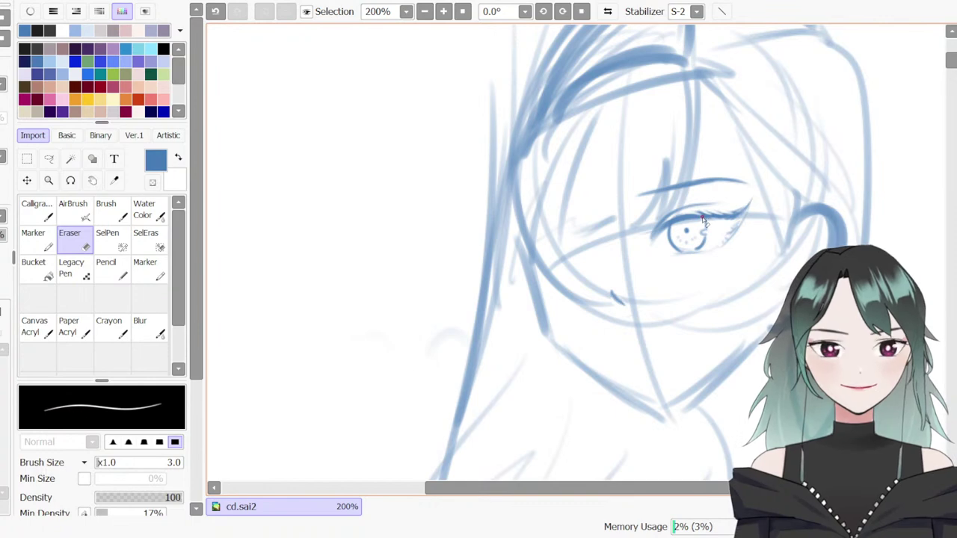
key("ctrl+z")
key("ctrl+z")
key("ctrl+z")
key("ctrl+z")
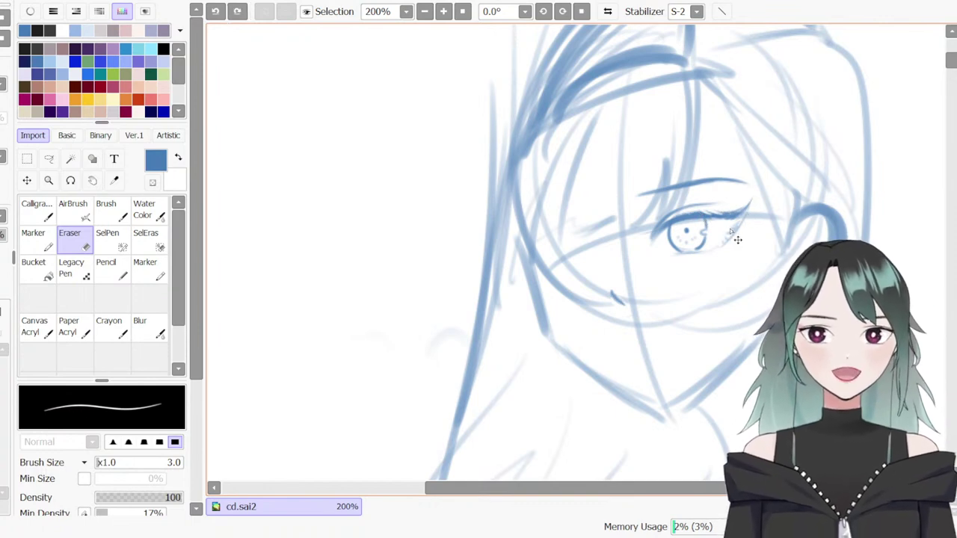
Compare the eye and eyebrow in mirrored and normal view
key("b")
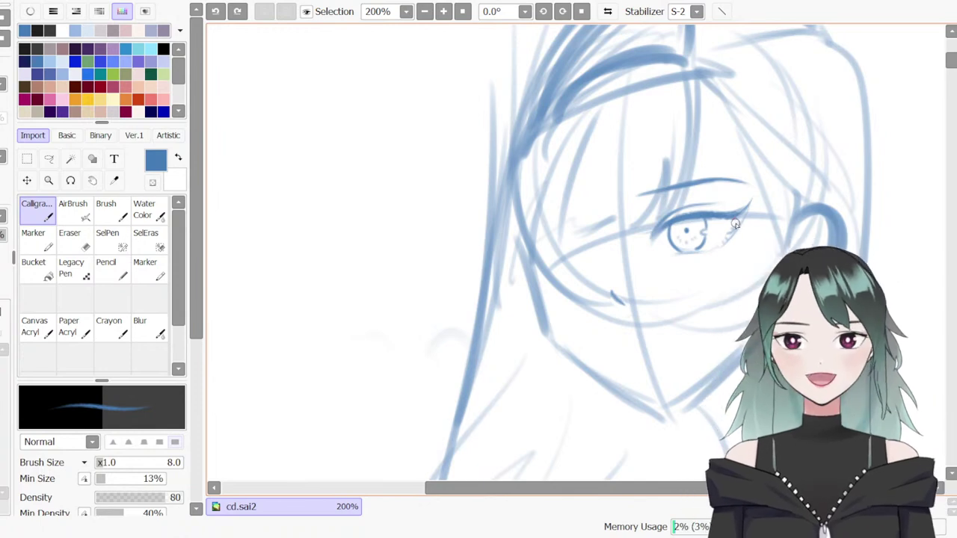
key("h")
key("h")
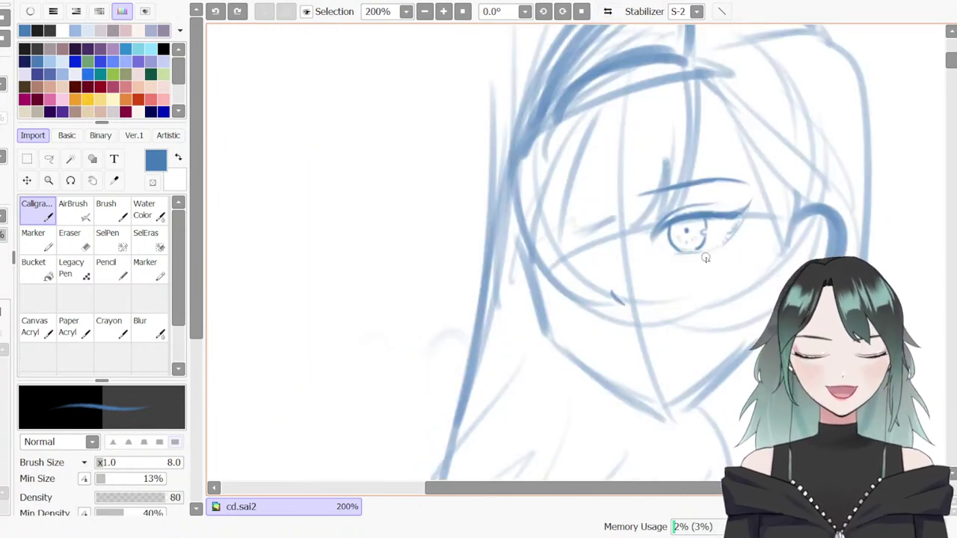
Try to erase part of the nose mark and extend it with the Brush at size 4
key("e")
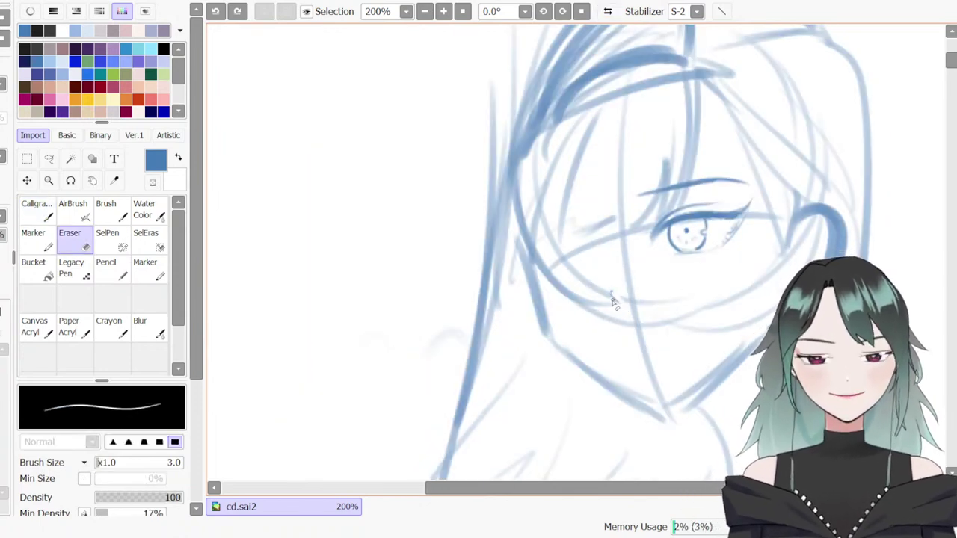
key("ctrl+z")
key("b")
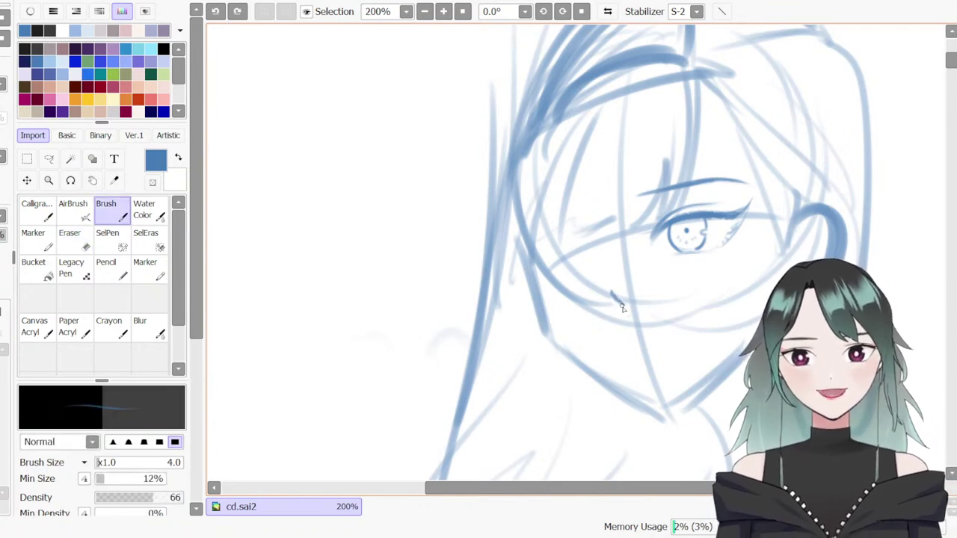
mouse_move(613, 295)
left_mouse_down()
mouse_move(626, 311)
mouse_move(650, 301)
left_mouse_up()
key("ctrl+z")
Draw a long vertical guide crossed by a horizontal guide in the blank area beside the head, using the Brush at size 6
left_click_drag(659, 488, 578, 473)
right_click(427, 170)
key("bracketright")
key("bracketright")
left_click_drag(427, 91, 420, 352)
key("ctrl+z")
left_click_drag(413, 132, 421, 348)
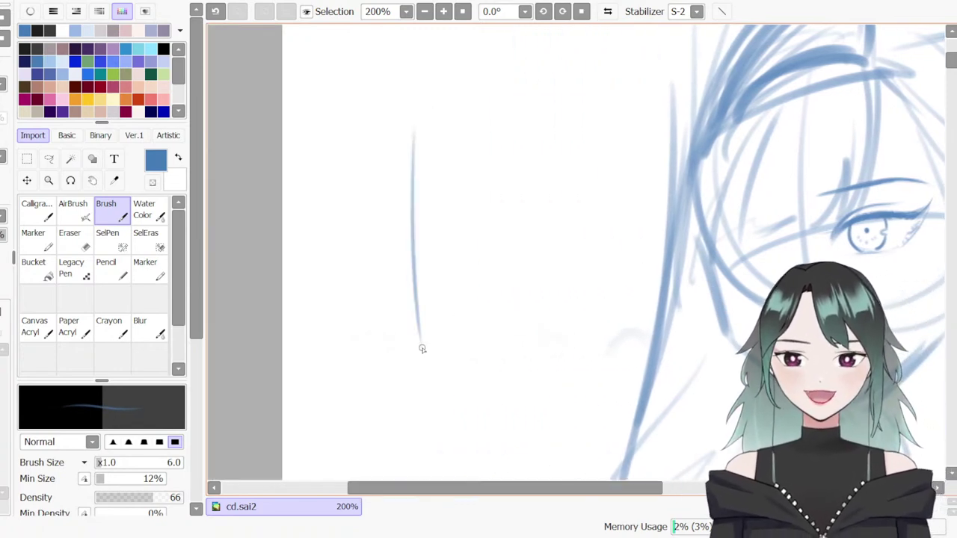
left_click_drag(408, 226, 534, 219)
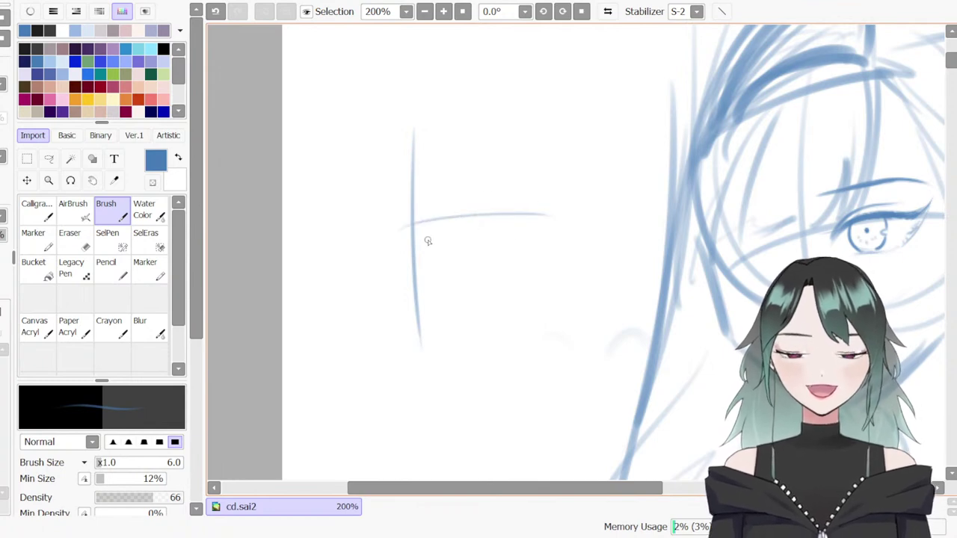
Sketch a small angular nose profile projecting from the vertical guide just below the horizontal line, with a short nostril mark
left_click_drag(410, 210, 381, 248)
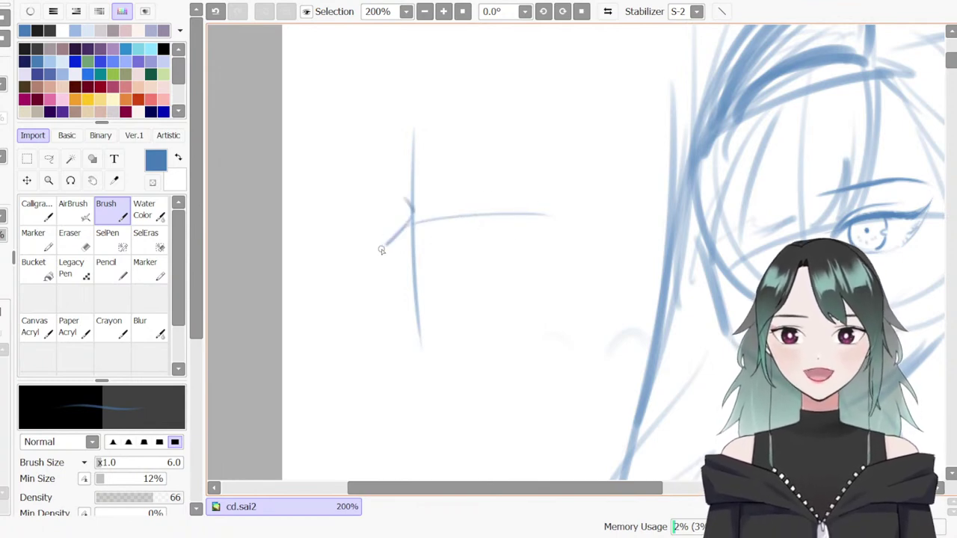
key("ctrl+z")
mouse_move(414, 210)
left_mouse_down()
mouse_move(385, 249)
mouse_move(393, 264)
mouse_move(413, 214)
left_mouse_up()
key("ctrl+z")
mouse_move(388, 251)
left_mouse_down()
mouse_move(412, 223)
mouse_move(391, 260)
mouse_move(392, 249)
mouse_move(401, 270)
mouse_move(395, 244)
mouse_move(400, 269)
mouse_move(418, 270)
mouse_move(405, 223)
mouse_move(419, 263)
left_mouse_up()
key("ctrl+z")
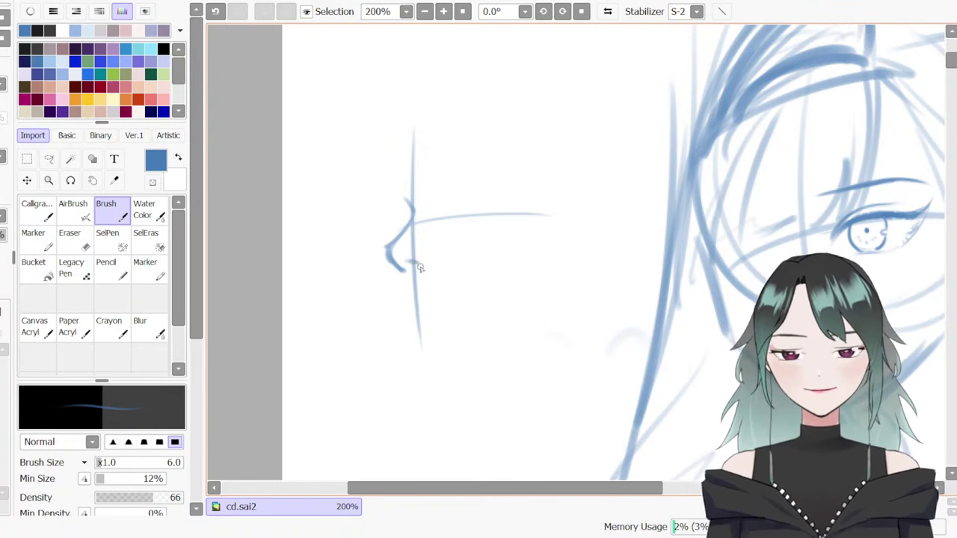
Undo the last touch-up of the nose profile and set the Calligraphy brush size to 4
key("e")
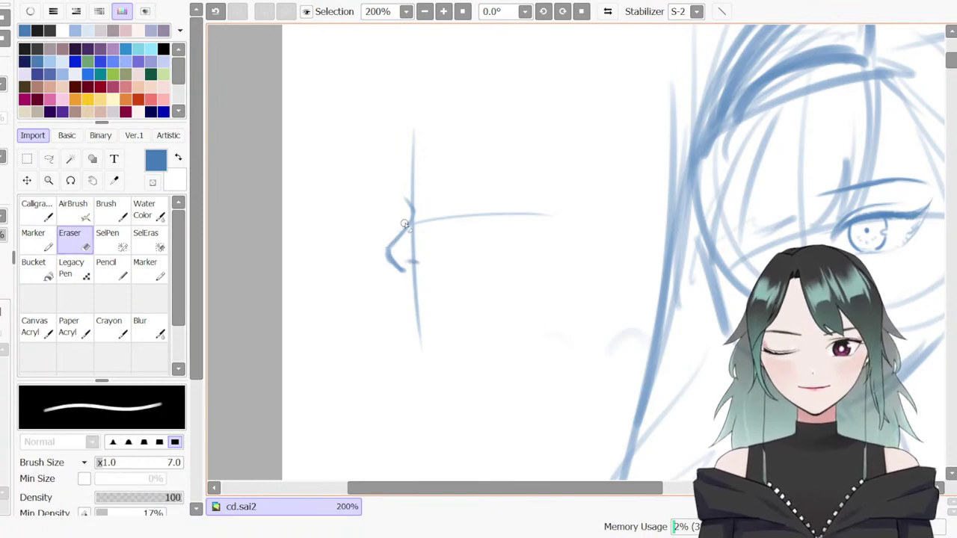
key("b")
key("ctrl+z")
key("bracketleft")
key("bracketleft")
key("bracketleft")
key("bracketleft")
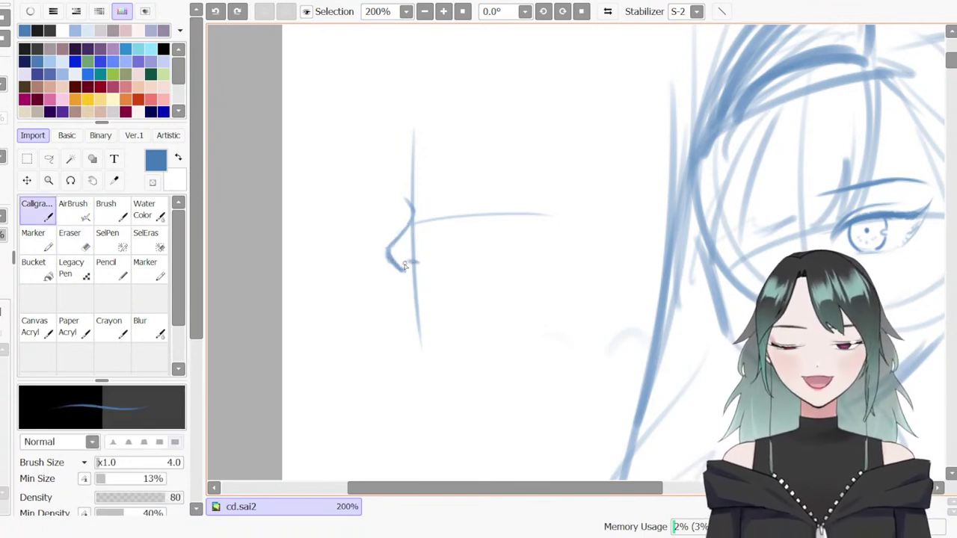
Draw the underside of the nose and the upper lip on the profile study, undoing and redrawing strokes
left_click_drag(402, 273, 420, 265)
key("ctrl+z")
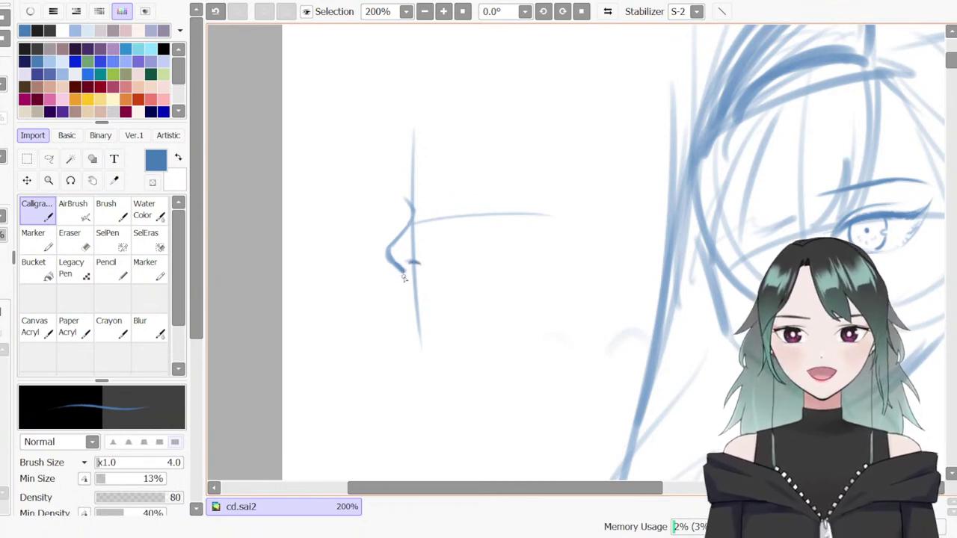
key("ctrl+z")
left_click_drag(402, 266, 399, 277)
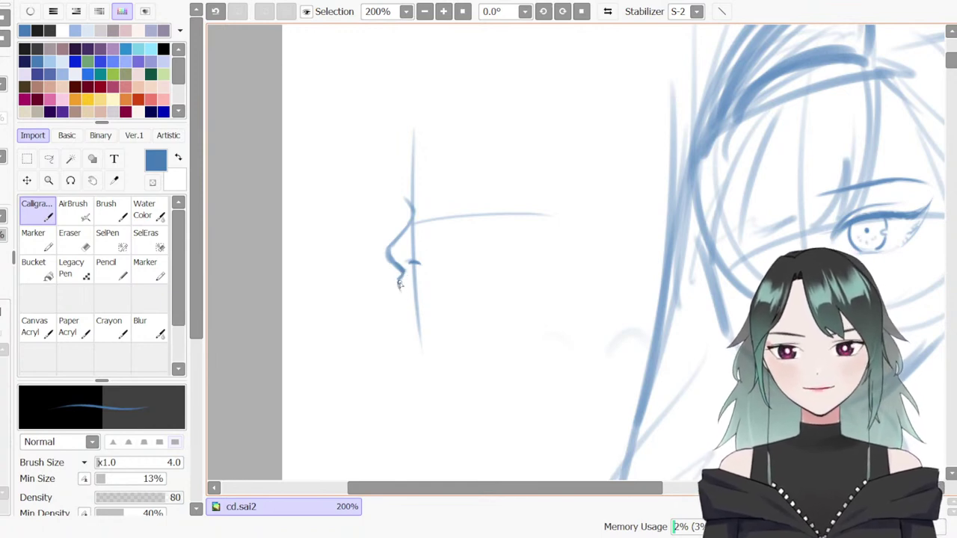
key("ctrl+z")
mouse_move(401, 282)
left_mouse_down()
mouse_move(427, 305)
mouse_move(412, 292)
mouse_move(434, 291)
mouse_move(415, 331)
left_mouse_up()
key("ctrl+z")
key("ctrl+z")
key("ctrl+z")
key("ctrl+z")
Refine the profile study's lips and chin with the Eraser and Calligraphy brush, adding a mouth line and a slanting jawline
key("e")
mouse_move(402, 275)
left_mouse_down()
mouse_move(416, 342)
mouse_move(435, 347)
mouse_move(493, 323)
left_mouse_up()
key("n")
key("ctrl+z")
key("ctrl+z")
key("e")
mouse_move(391, 253)
left_mouse_down()
mouse_move(402, 271)
mouse_move(412, 215)
left_mouse_up()
key("ctrl+z")
key("b")
key("c")
key("ctrl+z")
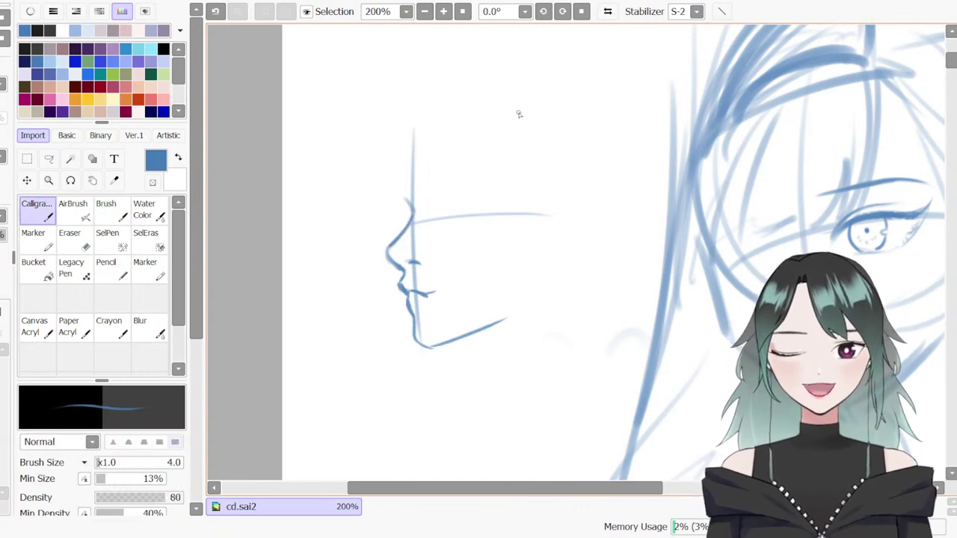
Sketch a smiling open mouth below the nose on the main face, using the Brush at size 6
left_click_drag(573, 489, 626, 490)
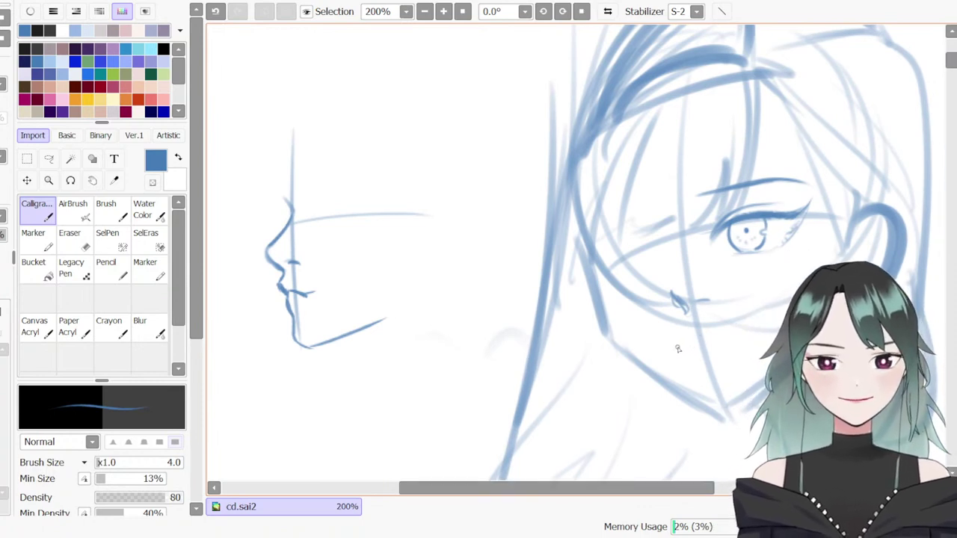
key("ctrl+z")
key("b")
left_click_drag(679, 348, 734, 329)
key("ctrl+z")
left_click_drag(676, 349, 764, 323)
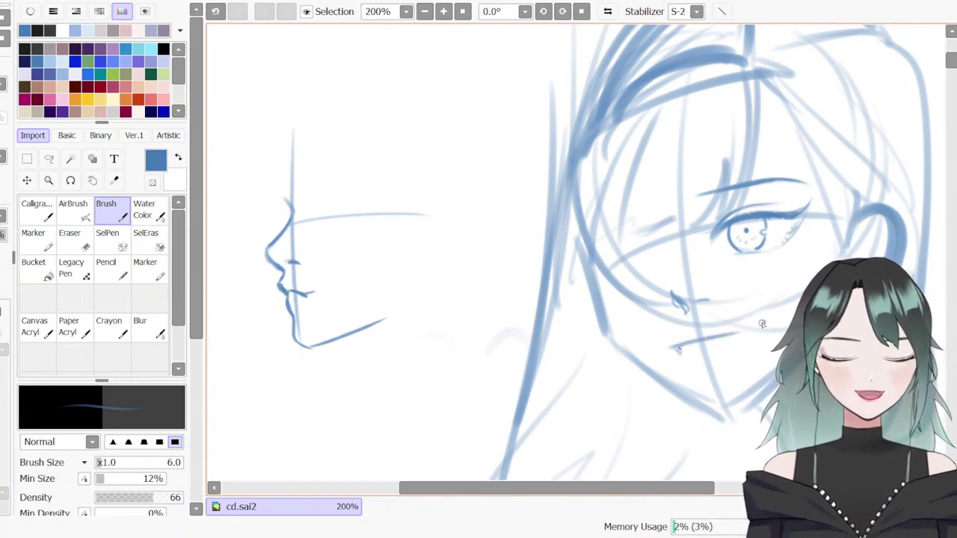
mouse_move(682, 354)
left_mouse_down()
mouse_move(731, 371)
mouse_move(759, 336)
mouse_move(733, 362)
mouse_move(695, 370)
mouse_move(677, 348)
mouse_move(704, 372)
left_mouse_up()
key("ctrl+z")
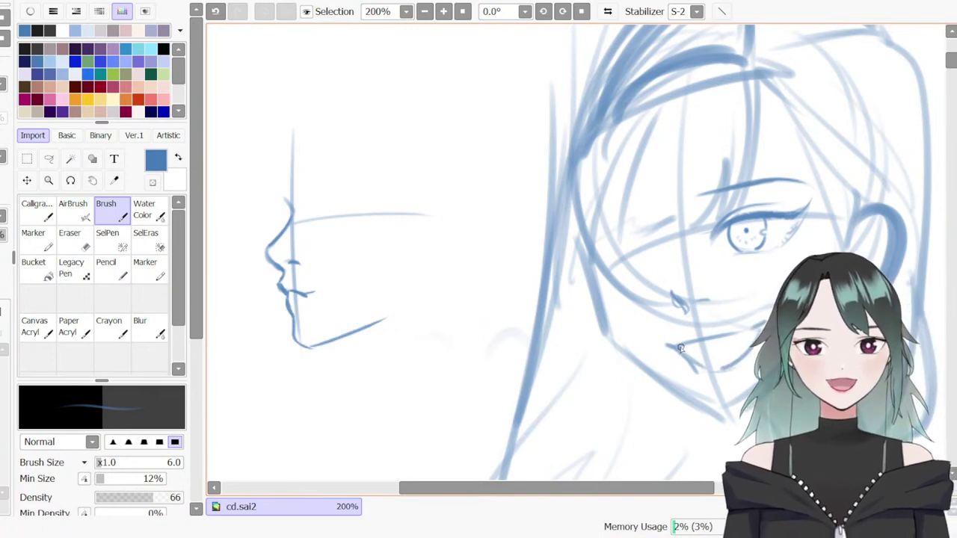
Outline the inner mouth and teeth of the main face's smile with the Calligraphy brush
key("n")
left_click_drag(681, 350, 749, 341)
key("ctrl+z")
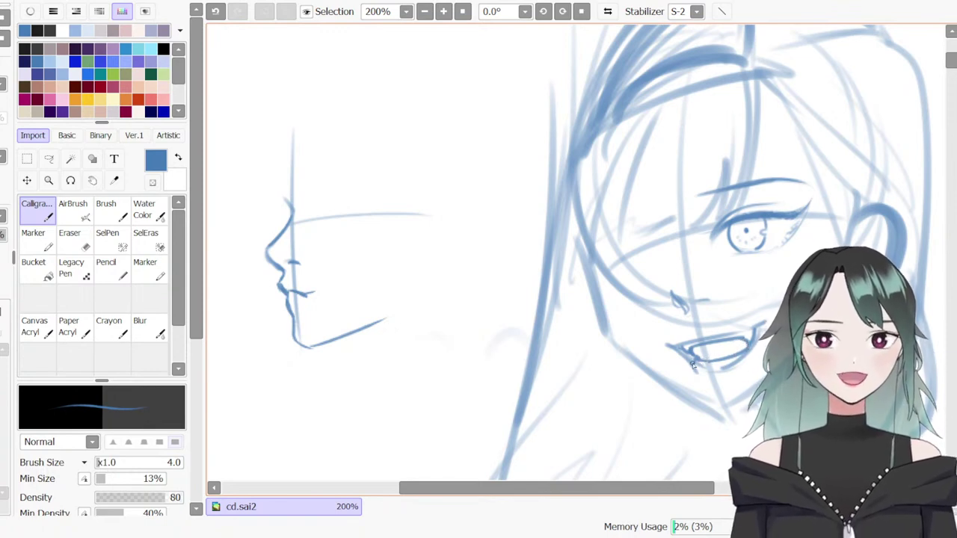
Draw two open-mouth studies beside the head, mark the upper one with an X, and add a small V shape under the lower one
mouse_move(451, 320)
left_mouse_down()
mouse_move(506, 318)
mouse_move(512, 342)
mouse_move(491, 330)
mouse_move(511, 330)
mouse_move(438, 336)
left_mouse_up()
mouse_move(424, 373)
left_mouse_down()
mouse_move(496, 371)
mouse_move(496, 383)
left_mouse_up()
mouse_move(424, 383)
left_mouse_down()
mouse_move(491, 383)
mouse_move(434, 382)
left_mouse_up()
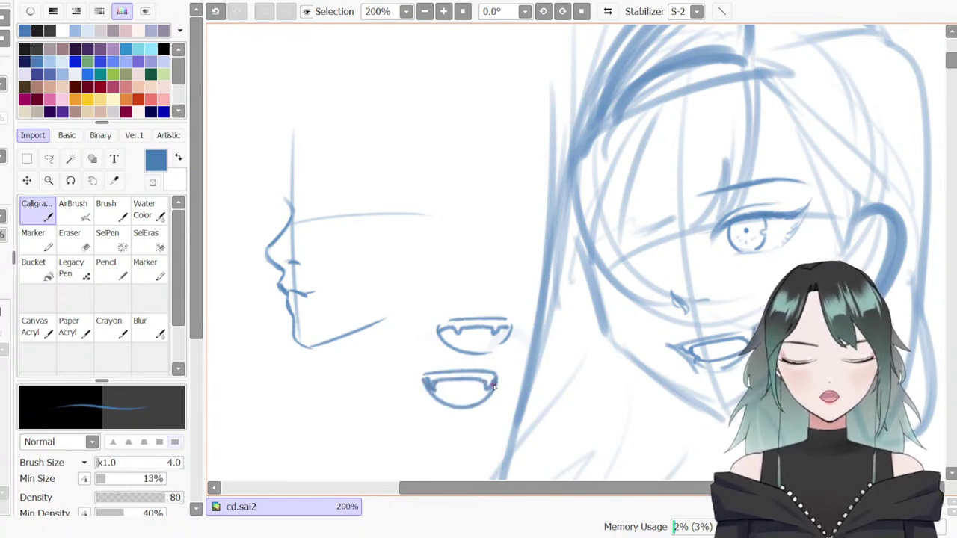
left_click_drag(464, 300, 487, 311)
left_click_drag(487, 298, 469, 311)
left_click_drag(484, 404, 465, 436)
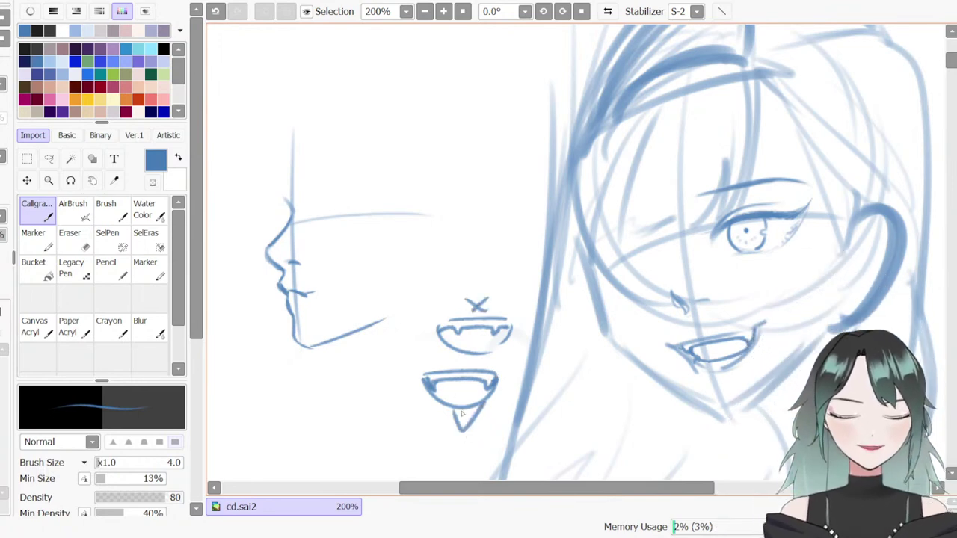
Rework the teeth in the lower mouth study with the Eraser and Calligraphy brush, giving them a jagged edge
left_click_drag(621, 491, 629, 492)
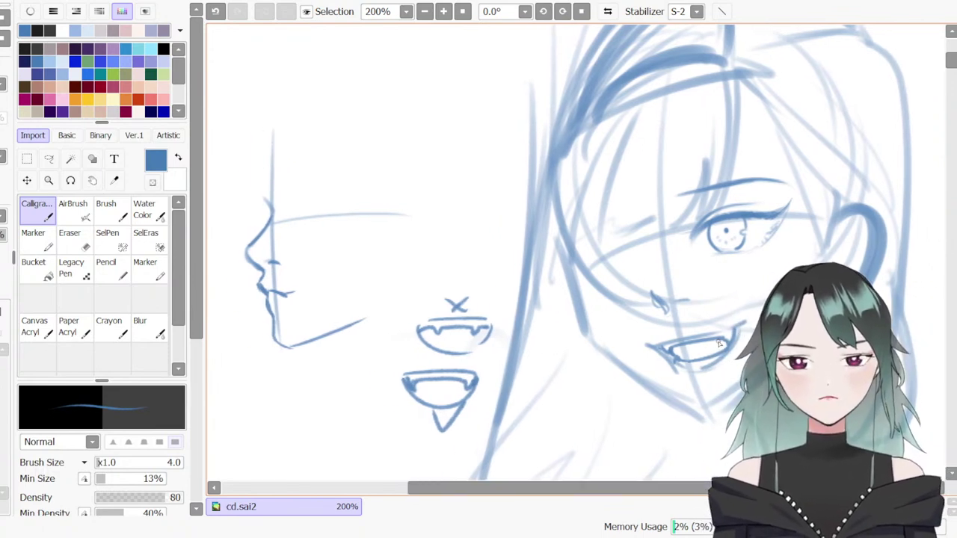
left_click_drag(530, 488, 483, 488)
key("e")
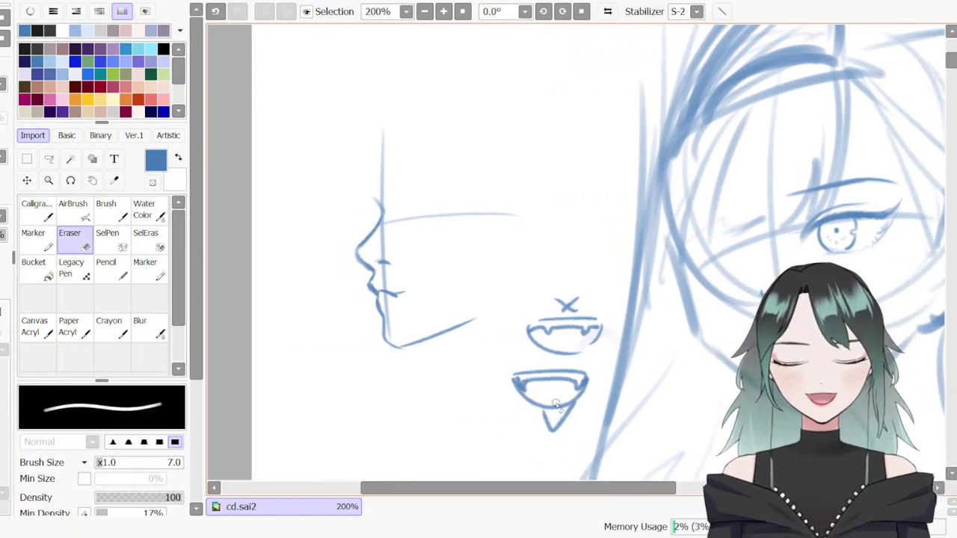
key("n")
key("e")
key("n")
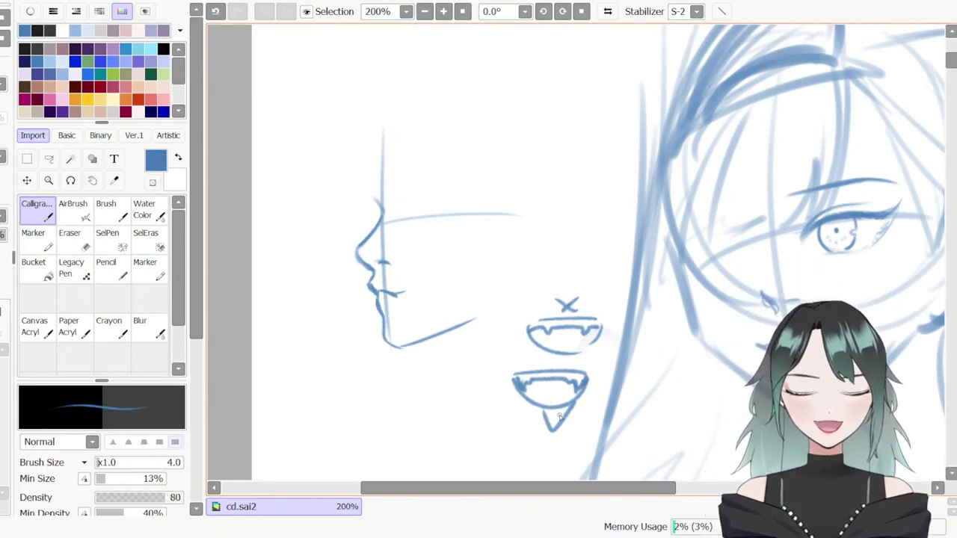
mouse_move(627, 486)
left_mouse_down()
mouse_move(679, 492)
mouse_move(670, 492)
left_mouse_up()
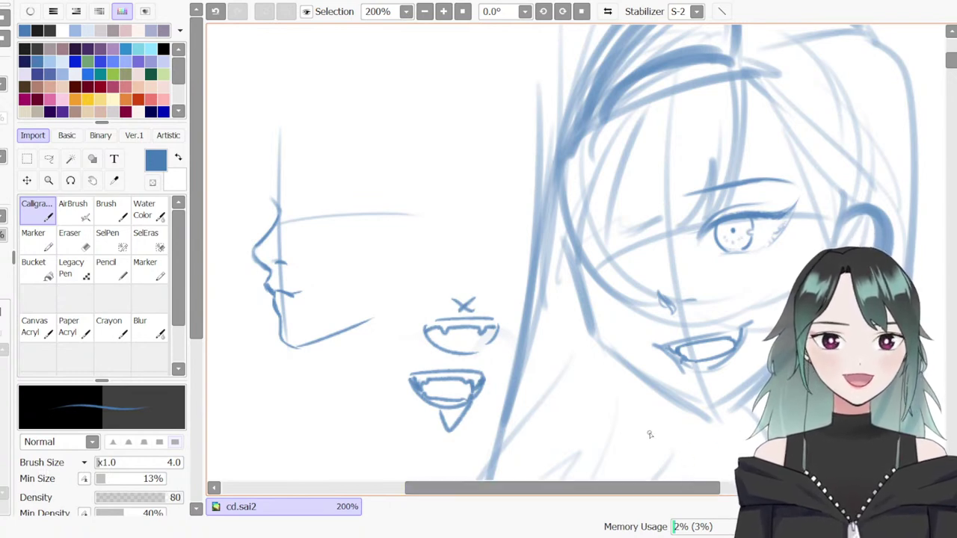
mouse_move(677, 489)
left_mouse_down()
mouse_move(619, 489)
mouse_move(659, 493)
mouse_move(652, 499)
left_mouse_up()
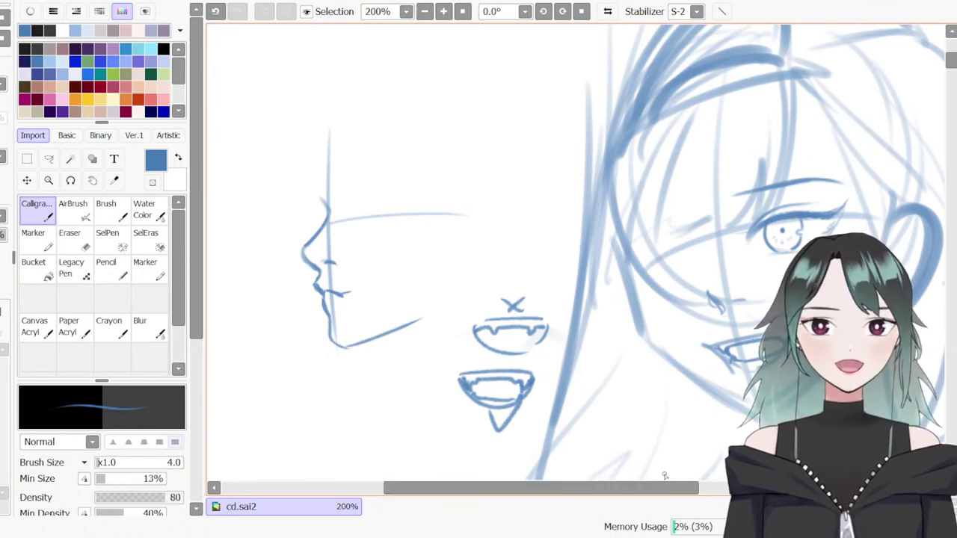
Try to sketch a second pointed nose profile with a nostril mark above the mouth studies
left_click_drag(950, 62, 950, 63)
mouse_move(468, 124)
left_mouse_down()
mouse_move(420, 159)
mouse_move(442, 187)
mouse_move(458, 176)
left_mouse_up()
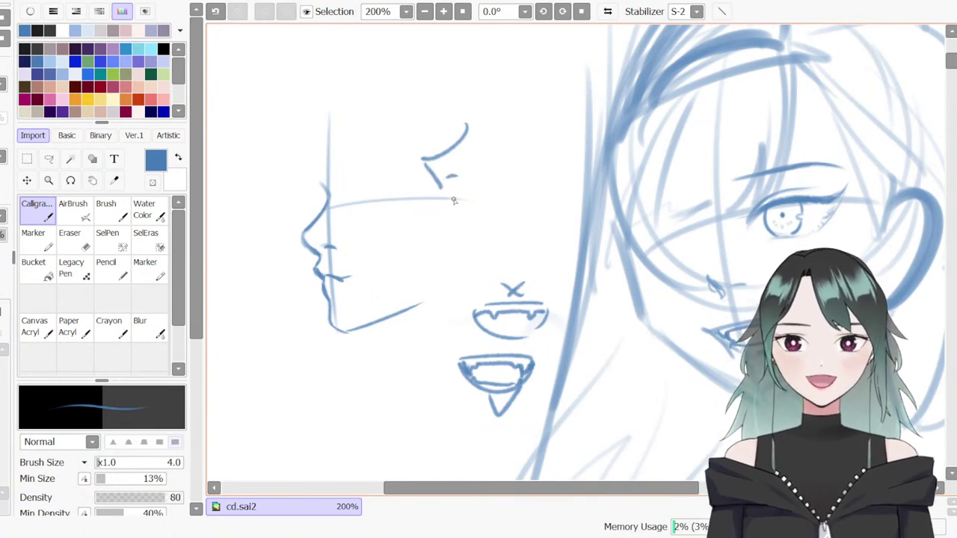
key("ctrl+z")
key("ctrl+z")
key("ctrl+z")
mouse_move(470, 129)
left_mouse_down()
mouse_move(422, 172)
mouse_move(439, 194)
left_mouse_up()
key("ctrl+z")
key("ctrl+z")
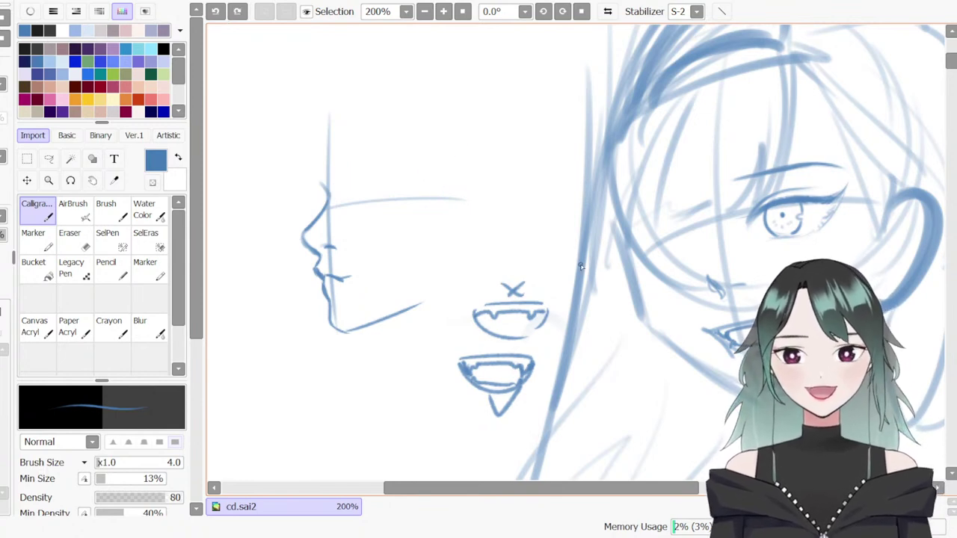
Redraw the main face's contour from the cheek beside the long hair down to the chin, using the Brush at size 6
left_click_drag(953, 67, 953, 72)
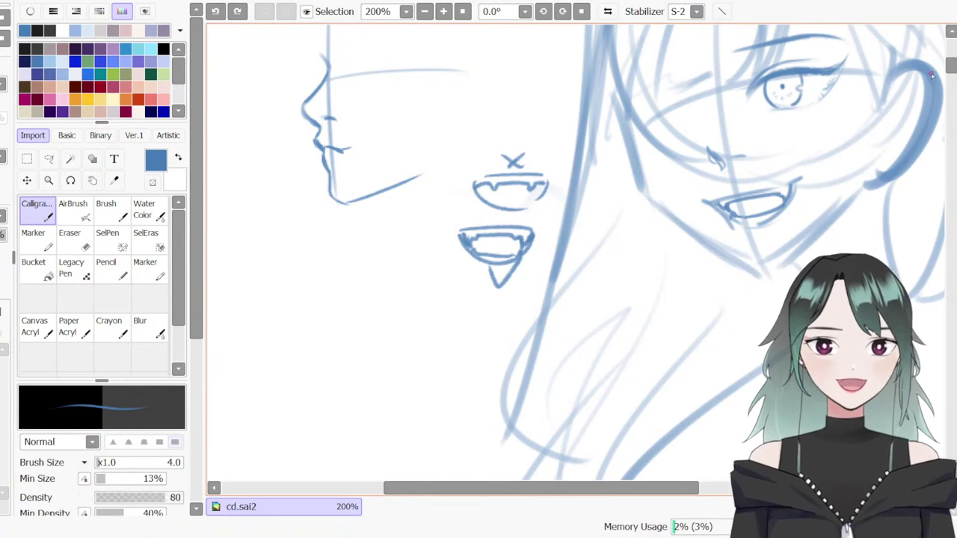
left_click_drag(950, 65, 949, 66)
key("b")
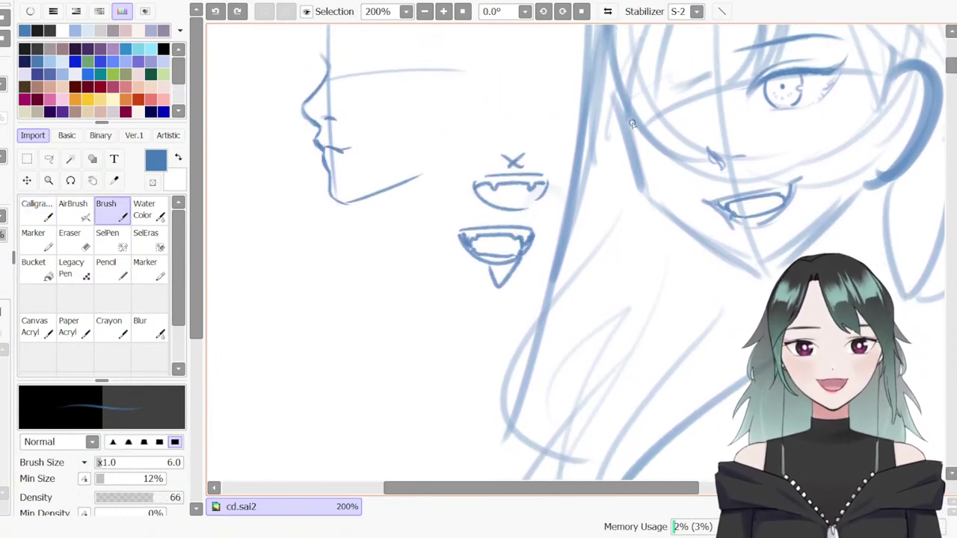
left_click_drag(623, 115, 634, 132)
left_click_drag(644, 489, 690, 492)
scroll(706, 413, "down", 1)
mouse_move(574, 197)
left_mouse_down()
mouse_move(597, 259)
mouse_move(583, 224)
mouse_move(604, 268)
left_mouse_up()
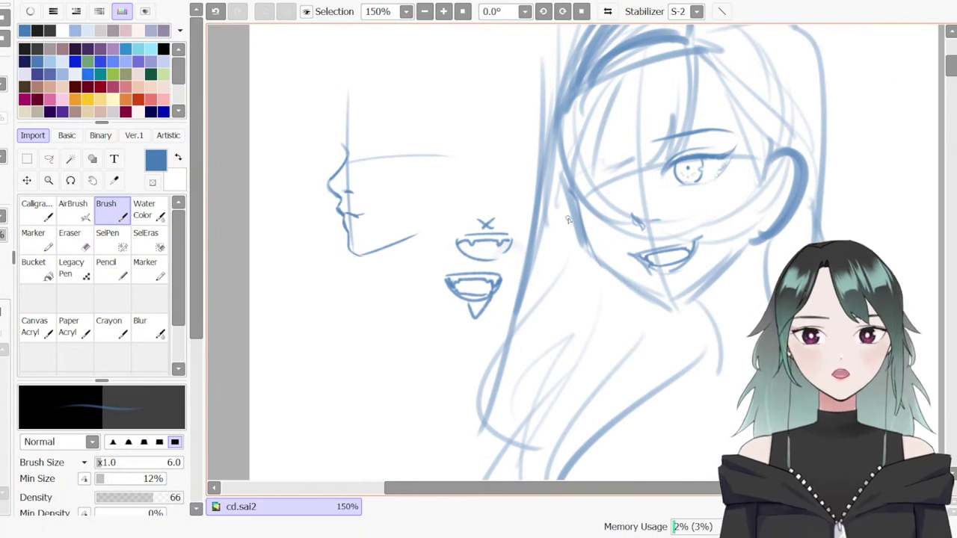
left_click_drag(581, 218, 604, 266)
key("ctrl+z")
mouse_move(580, 209)
left_mouse_down()
mouse_move(616, 279)
mouse_move(654, 308)
left_mouse_up()
key("ctrl+z")
mouse_move(613, 275)
left_mouse_down()
mouse_move(652, 307)
mouse_move(684, 302)
mouse_move(726, 275)
mouse_move(695, 287)
left_mouse_up()
Clean up the jaw below the ear with the Eraser and strengthen the jawline from cheek to ear with the Brush
key("e")
mouse_move(738, 253)
left_mouse_down()
mouse_move(718, 270)
mouse_move(749, 257)
left_mouse_up()
key("b")
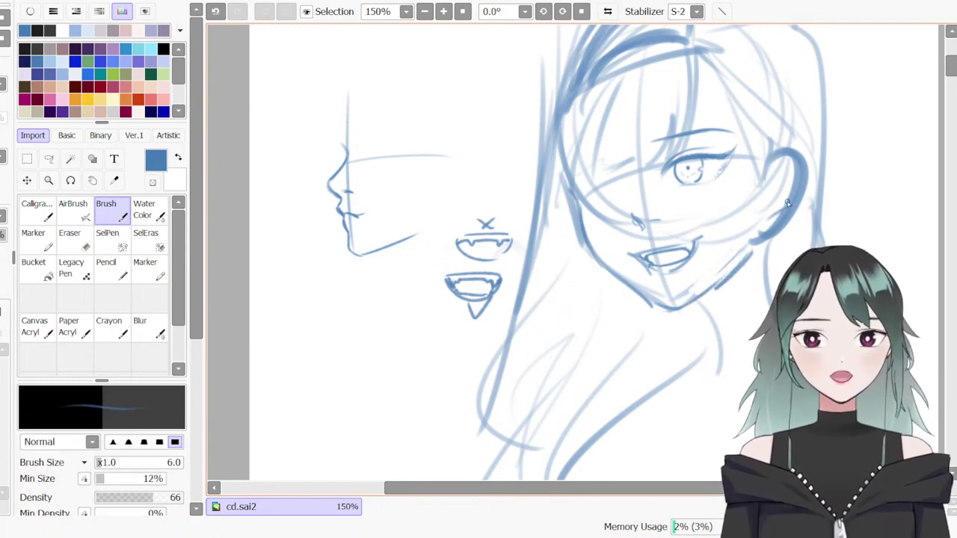
left_click_drag(779, 177, 787, 202)
left_click_drag(579, 211, 609, 263)
key("ctrl+z")
left_click_drag(580, 219, 602, 262)
mouse_move(634, 289)
left_mouse_down()
mouse_move(667, 308)
mouse_move(747, 257)
left_mouse_up()
Touch up the ear's lower inner edge with the Eraser at size 7, undoing unwanted strokes
key("e")
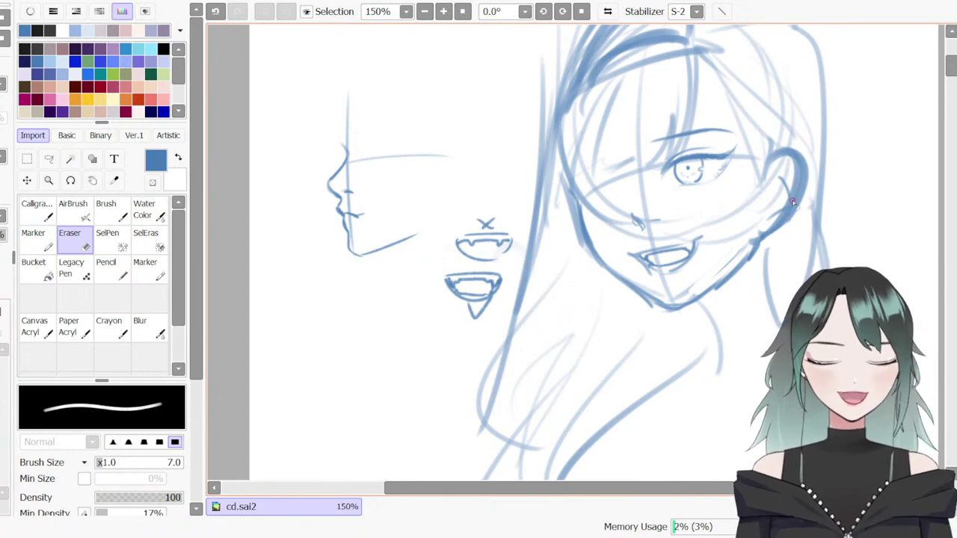
mouse_move(790, 187)
left_mouse_down()
mouse_move(800, 180)
mouse_move(805, 202)
mouse_move(789, 215)
left_mouse_up()
key("ctrl+z")
key("ctrl+z")
key("b")
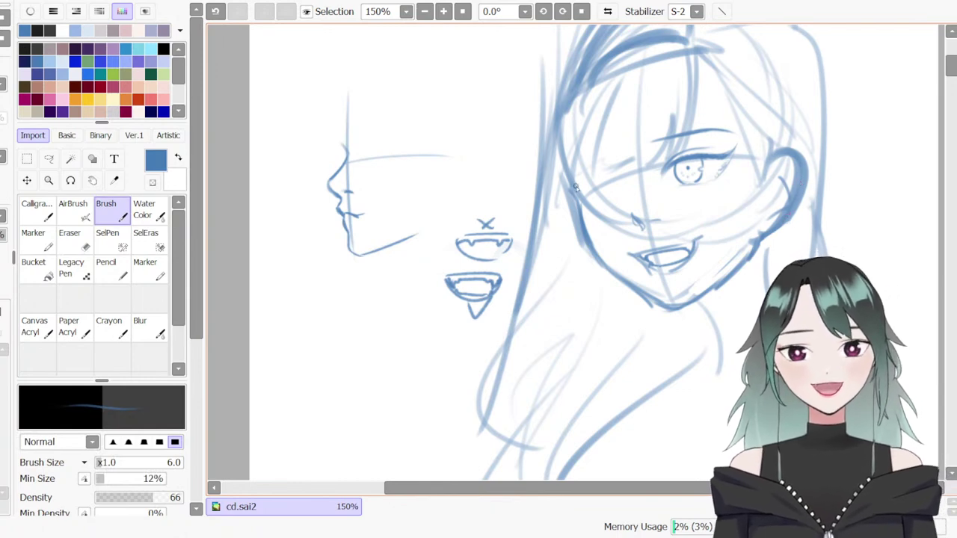
Handwrite the note "169cm" in the blank area beside the long hair, using the Brush at size 6
mouse_move(948, 67)
left_mouse_down()
mouse_move(946, 85)
mouse_move(931, 75)
mouse_move(947, 71)
left_mouse_up()
key("ctrl+minus")
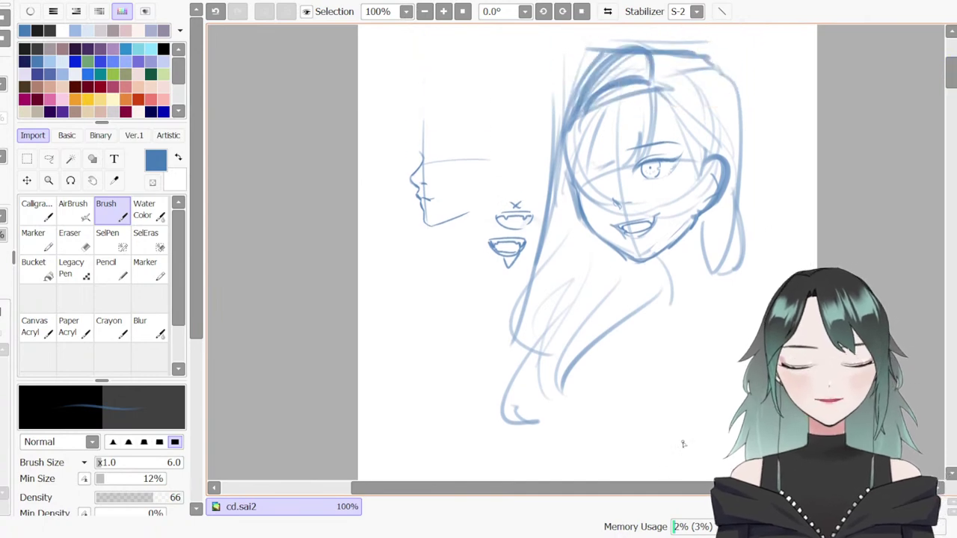
scroll(439, 199, "down", 5)
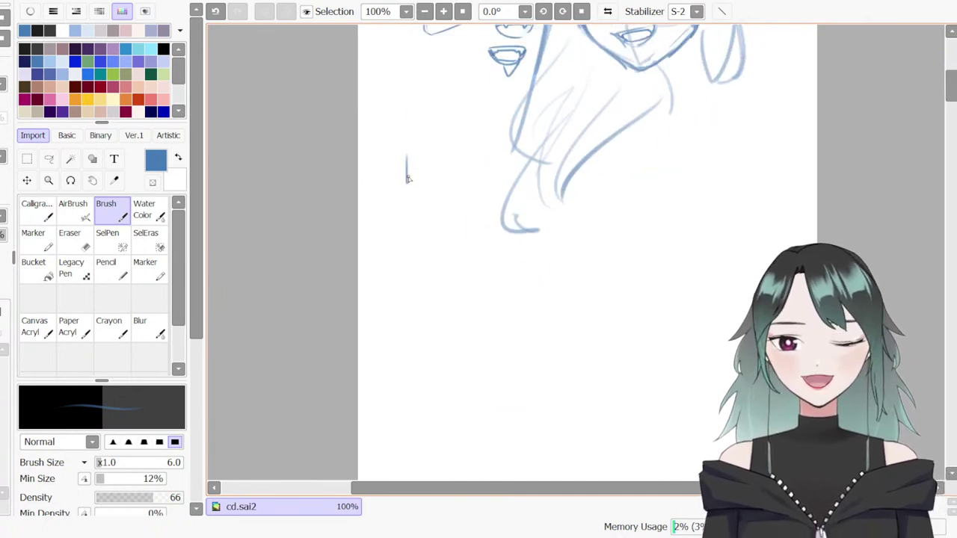
left_click_drag(433, 166, 431, 182)
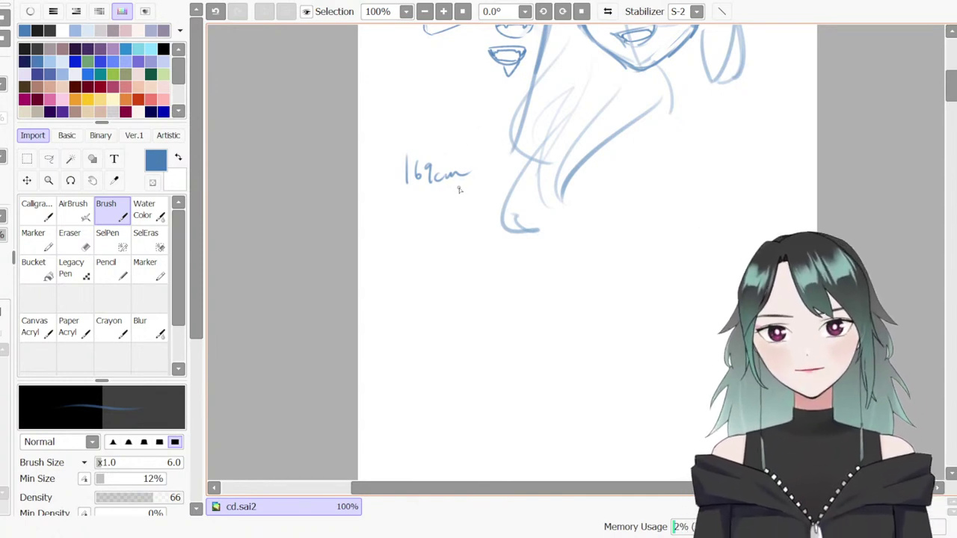
Lasso the handwritten "169cm" note, move it up closer to the canvas edge, and deselect it
key("l")
left_click_drag(470, 159, 446, 125)
mouse_move(456, 197)
left_mouse_down()
mouse_move(439, 128)
mouse_move(427, 120)
left_mouse_up()
key("ctrl+d")
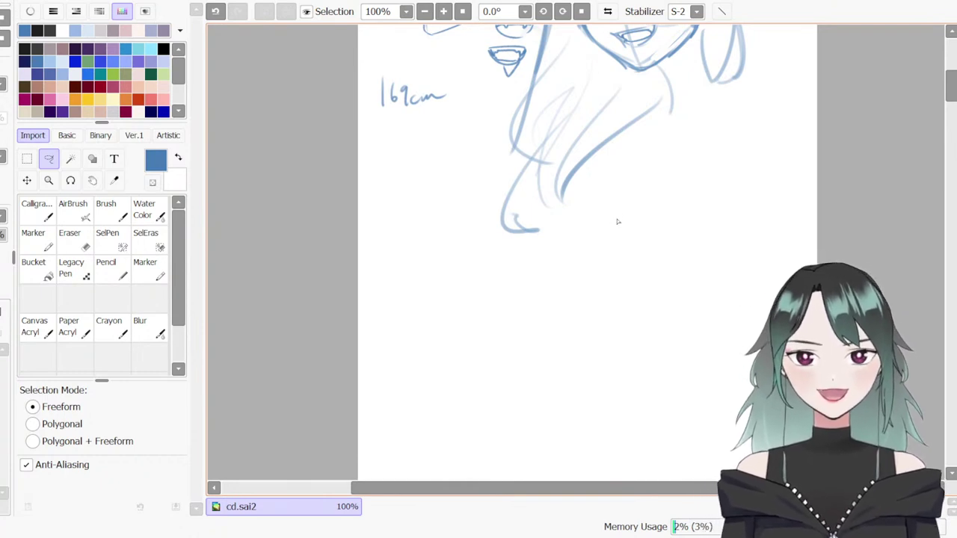
Sketch a small head circle with curved face guides and a side contour below the main head, using the Brush at size 16
mouse_move(950, 94)
left_mouse_down()
mouse_move(948, 74)
mouse_move(936, 92)
left_mouse_up()
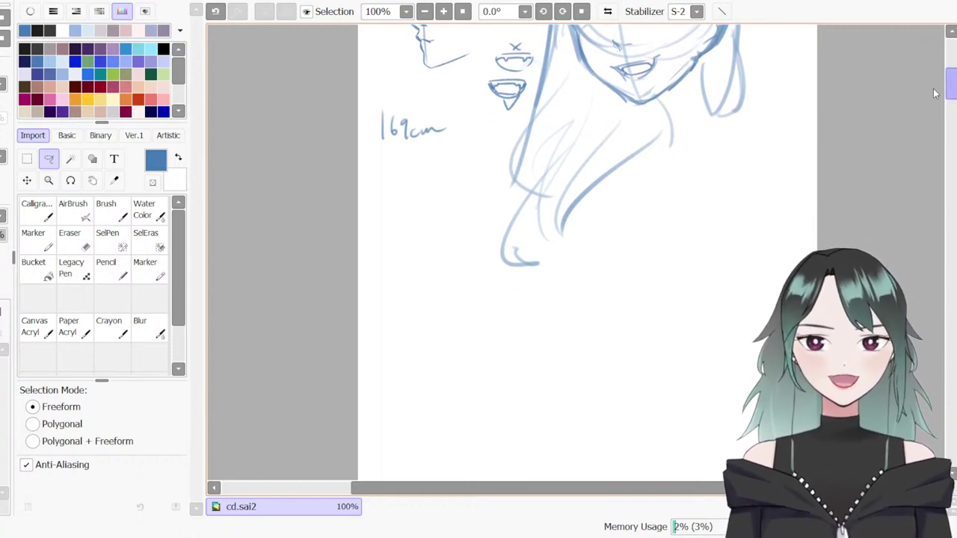
left_click_drag(935, 92, 933, 93)
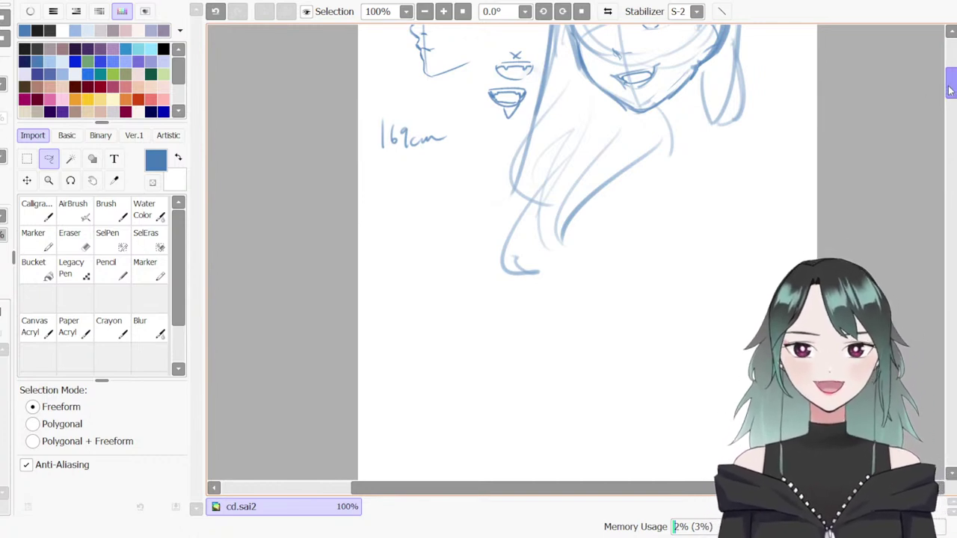
left_click_drag(951, 90, 951, 91)
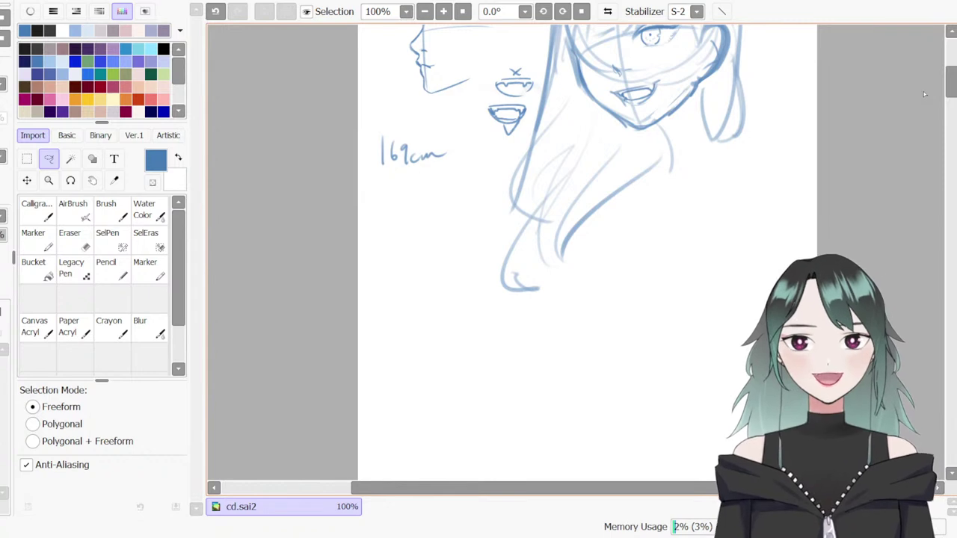
left_click_drag(953, 83, 952, 85)
key("b")
mouse_move(658, 206)
left_mouse_down()
mouse_move(667, 200)
mouse_move(697, 240)
left_mouse_up()
mouse_move(708, 180)
left_mouse_down()
mouse_move(676, 236)
mouse_move(703, 239)
mouse_move(682, 186)
mouse_move(681, 237)
left_mouse_up()
mouse_move(678, 176)
left_mouse_down()
mouse_move(680, 251)
mouse_move(716, 217)
left_mouse_up()
mouse_move(653, 217)
left_mouse_down()
mouse_move(661, 253)
mouse_move(655, 245)
mouse_move(692, 264)
mouse_move(657, 234)
mouse_move(659, 198)
mouse_move(664, 221)
mouse_move(705, 189)
mouse_move(707, 215)
mouse_move(659, 243)
mouse_move(650, 191)
left_mouse_up()
key("ctrl+z")
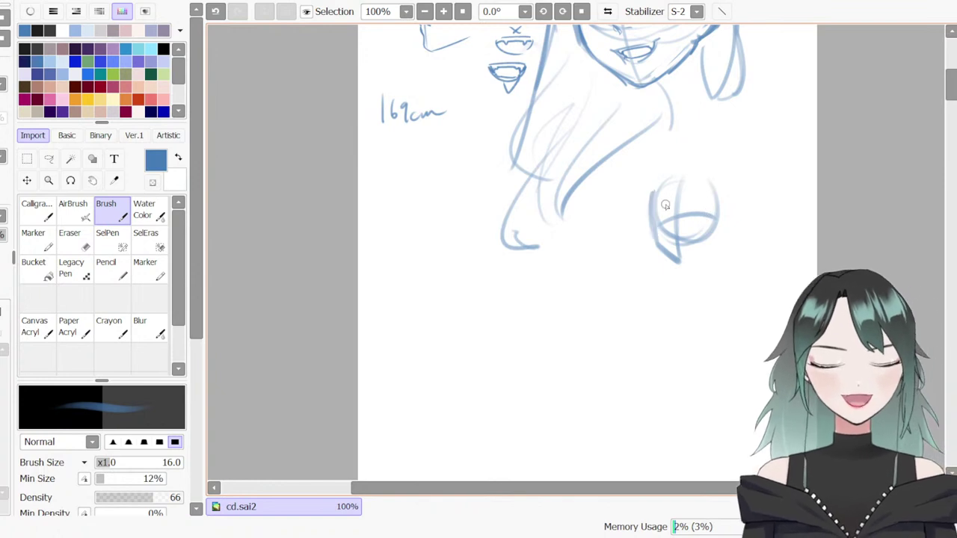
Add a jaw and an ear to the small head and round off its skull outline, undoing and erasing stray strokes
mouse_move(694, 256)
left_mouse_down()
mouse_move(713, 231)
mouse_move(720, 242)
mouse_move(707, 246)
left_mouse_up()
key("ctrl+z")
key("ctrl+z")
mouse_move(728, 215)
left_mouse_down()
mouse_move(726, 226)
mouse_move(739, 225)
left_mouse_up()
key("e")
mouse_move(724, 240)
left_mouse_down()
mouse_move(729, 216)
mouse_move(708, 250)
left_mouse_up()
key("b")
key("ctrl+z")
key("n")
key("ctrl+z")
key("b")
mouse_move(655, 180)
left_mouse_down()
mouse_move(718, 182)
mouse_move(719, 191)
left_mouse_up()
key("ctrl+z")
Sketch the neck, shoulders and chest of the small figure under its head, using the Brush at size 11
mouse_move(673, 263)
left_mouse_down()
mouse_move(674, 280)
mouse_move(704, 278)
mouse_move(637, 298)
mouse_move(631, 330)
left_mouse_up()
key("ctrl+z")
key("ctrl+z")
mouse_move(649, 298)
left_mouse_down()
mouse_move(638, 345)
mouse_move(643, 313)
mouse_move(645, 332)
mouse_move(713, 320)
left_mouse_up()
mouse_move(690, 351)
left_mouse_down()
mouse_move(712, 301)
mouse_move(736, 290)
left_mouse_up()
mouse_move(672, 299)
left_mouse_down()
mouse_move(670, 361)
mouse_move(640, 364)
mouse_move(640, 392)
left_mouse_up()
left_click_drag(700, 365, 695, 380)
key("ctrl+z")
key("ctrl+z")
mouse_move(638, 341)
left_mouse_down()
mouse_move(650, 378)
mouse_move(642, 318)
mouse_move(637, 347)
mouse_move(656, 283)
mouse_move(641, 336)
left_mouse_up()
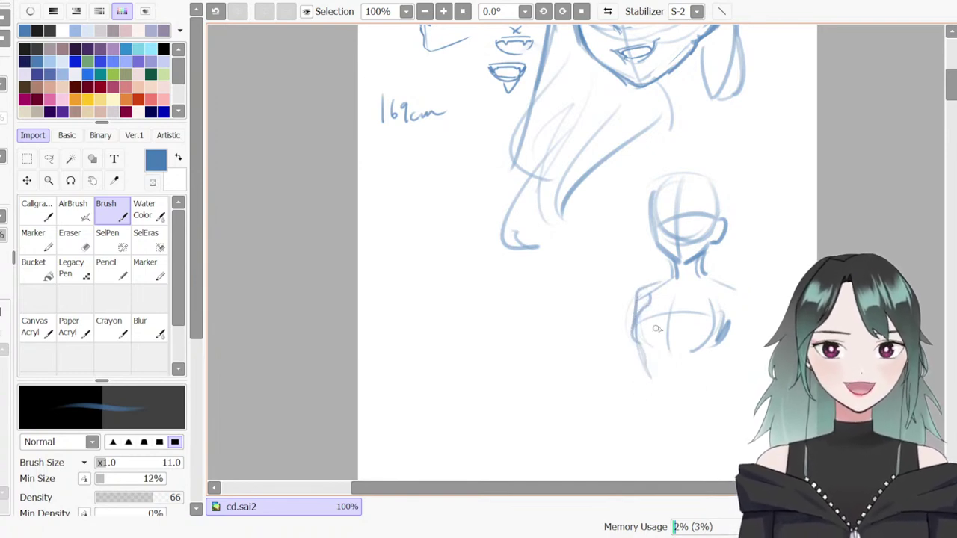
Erase parts of the small figure's torso with the Eraser at size 34 and remove the whole figure sketch
key("ctrl+z")
key("e")
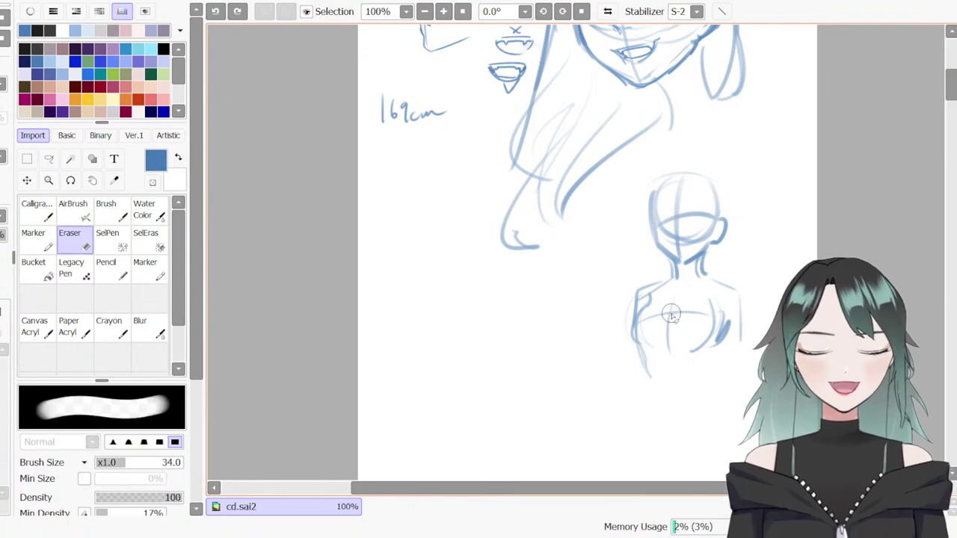
left_click_drag(688, 310, 740, 309)
mouse_move(690, 384)
left_mouse_down()
mouse_move(735, 207)
mouse_move(692, 204)
mouse_move(687, 376)
left_mouse_up()
key("b")
left_click_drag(952, 95, 952, 93)
scroll(952, 90, "up", 2)
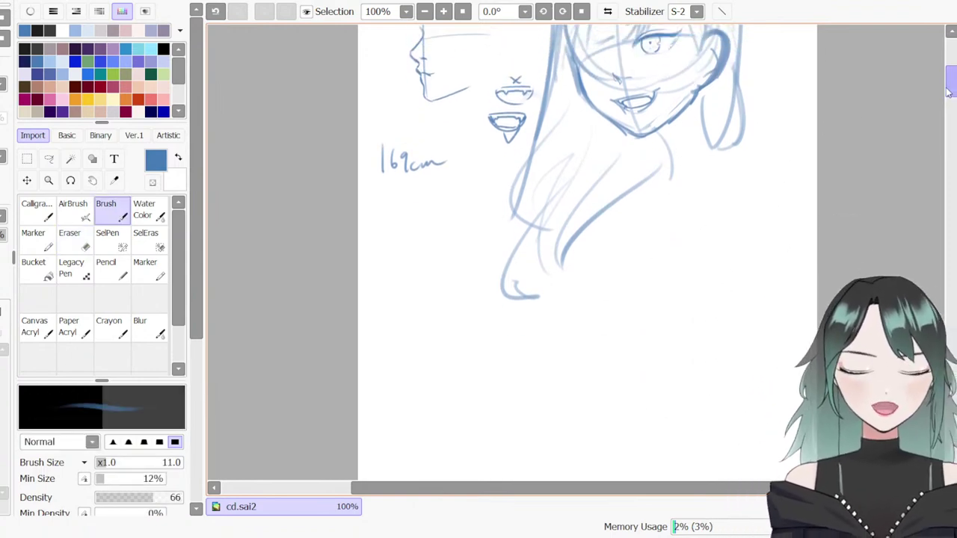
scroll(946, 96, "down", 3)
scroll(944, 105, "down", 4)
scroll(944, 104, "up", 3)
scroll(942, 105, "down", 4)
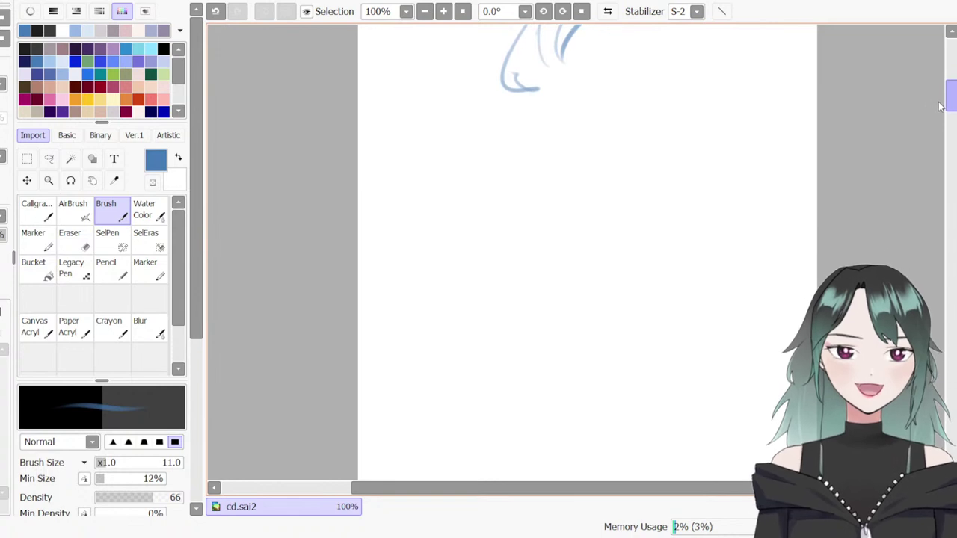
scroll(940, 108, "up", 3)
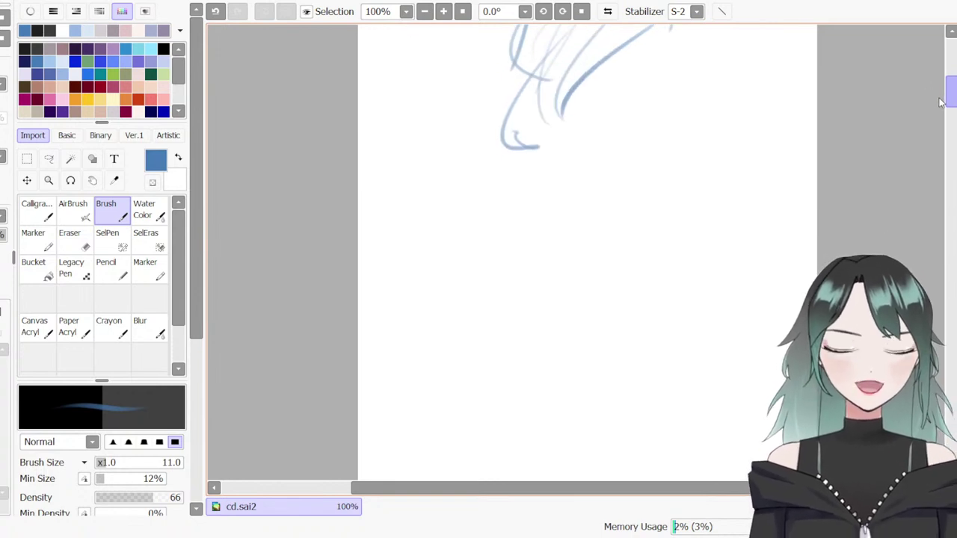
Try sketching the body's long side contours beneath the main head, using the Brush at size 11
scroll(940, 105, "down", 1)
scroll(940, 109, "up", 4)
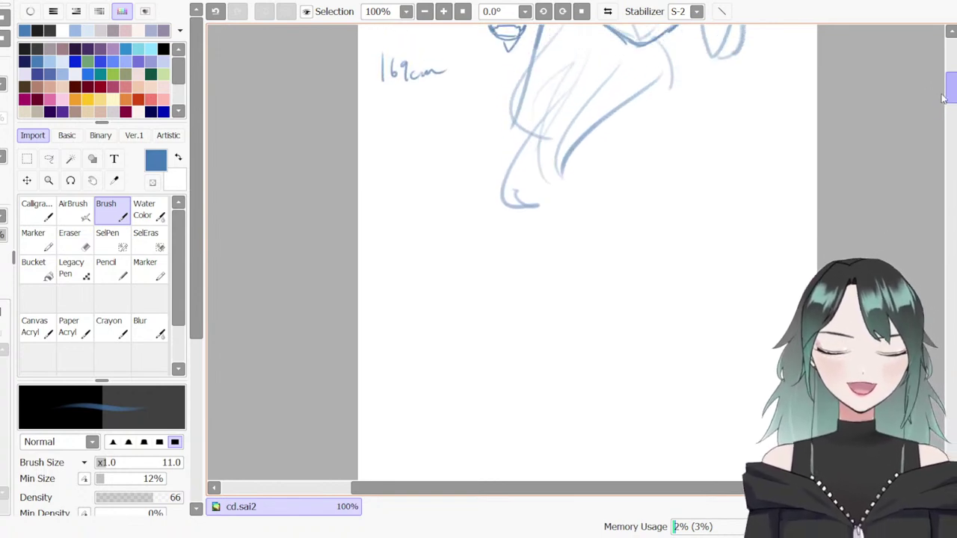
scroll(942, 100, "down", 4)
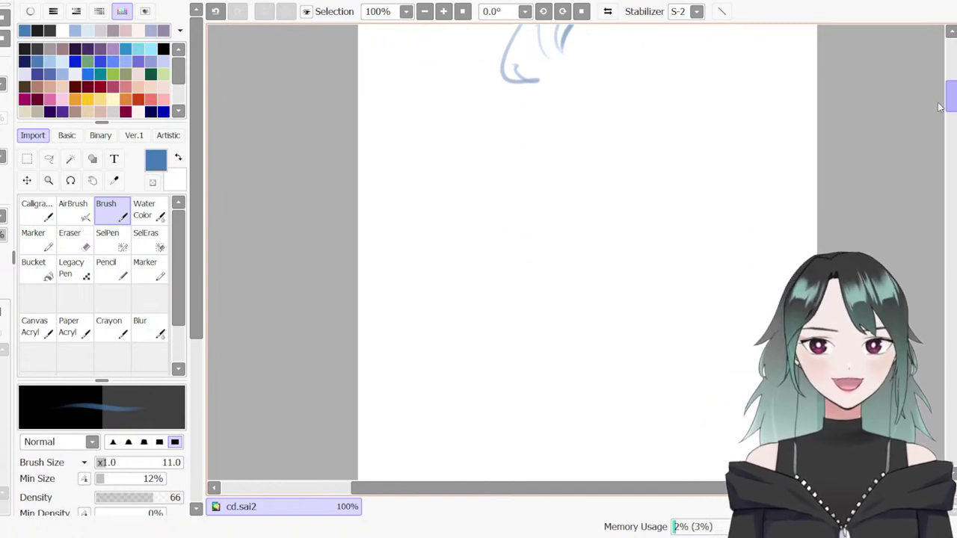
scroll(940, 106, "down", 1)
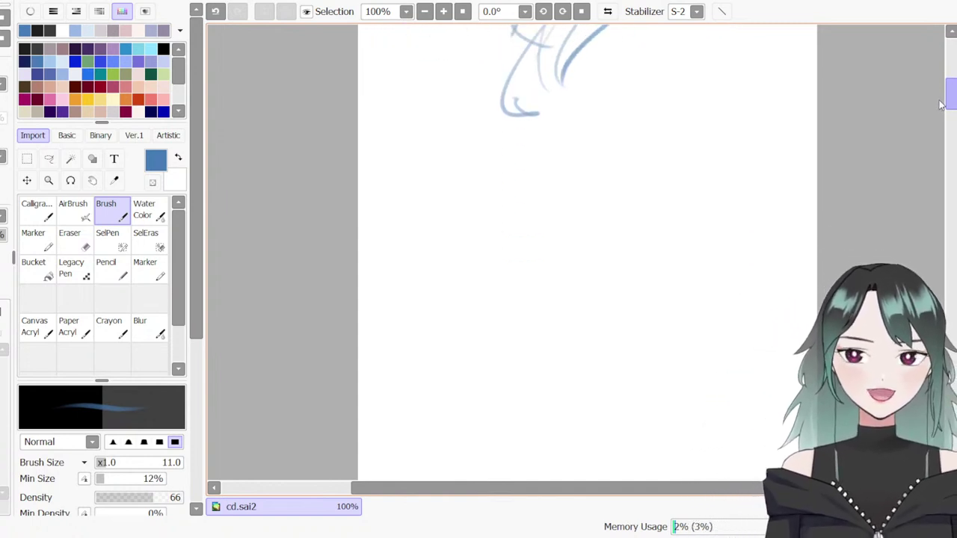
scroll(940, 105, "up", 5)
scroll(945, 93, "down", 3)
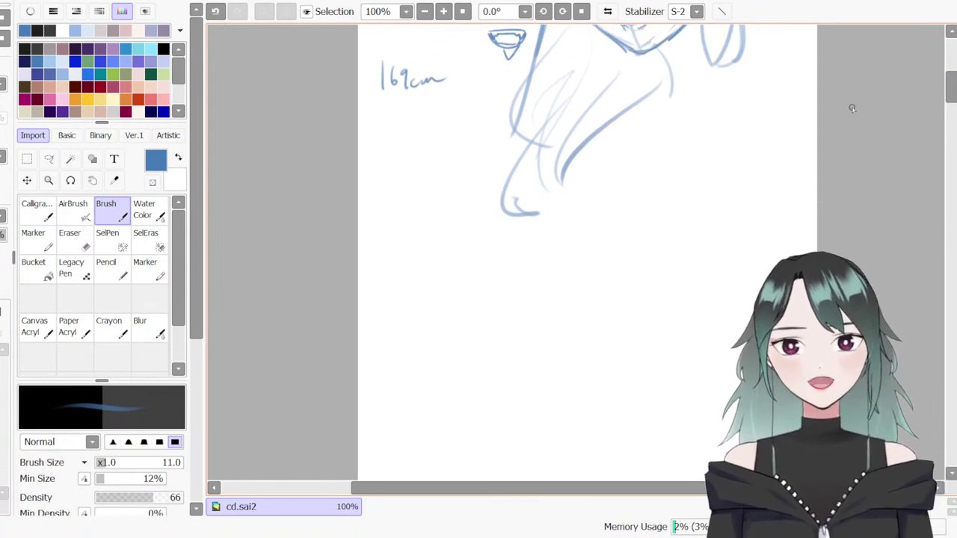
mouse_move(623, 172)
left_mouse_down()
mouse_move(615, 214)
mouse_move(633, 311)
left_mouse_up()
mouse_move(630, 163)
left_mouse_down()
mouse_move(612, 183)
mouse_move(621, 305)
left_mouse_up()
key("ctrl+z")
key("ctrl+z")
left_click_drag(636, 91, 601, 223)
left_click_drag(730, 87, 678, 217)
key("ctrl+z")
left_click_drag(727, 89, 659, 242)
Add curved horizontal guides across the torso sketch and longer outer contours on both of its sides
left_click_drag(597, 175, 701, 172)
left_click_drag(584, 207, 680, 204)
left_click_drag(596, 177, 700, 160)
left_click_drag(583, 238, 663, 240)
left_click_drag(577, 123, 595, 290)
left_click_drag(746, 95, 665, 292)
left_click_drag(626, 159, 665, 126)
mouse_move(625, 215)
left_mouse_down()
mouse_move(659, 264)
mouse_move(647, 253)
mouse_move(658, 255)
left_mouse_up()
mouse_move(601, 228)
left_mouse_down()
mouse_move(624, 305)
mouse_move(681, 192)
left_mouse_up()
key("ctrl+z")
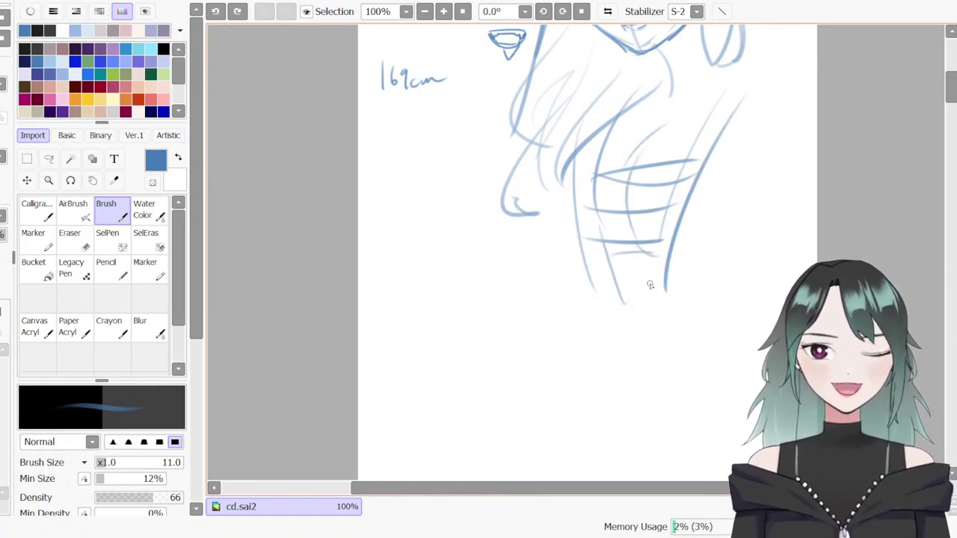
Erase the torso sketch with the Eraser at size 184 and brush a short neck line under the chin
key("e")
mouse_move(638, 244)
left_mouse_down()
mouse_move(636, 302)
mouse_move(638, 185)
mouse_move(722, 140)
mouse_move(624, 345)
left_mouse_up()
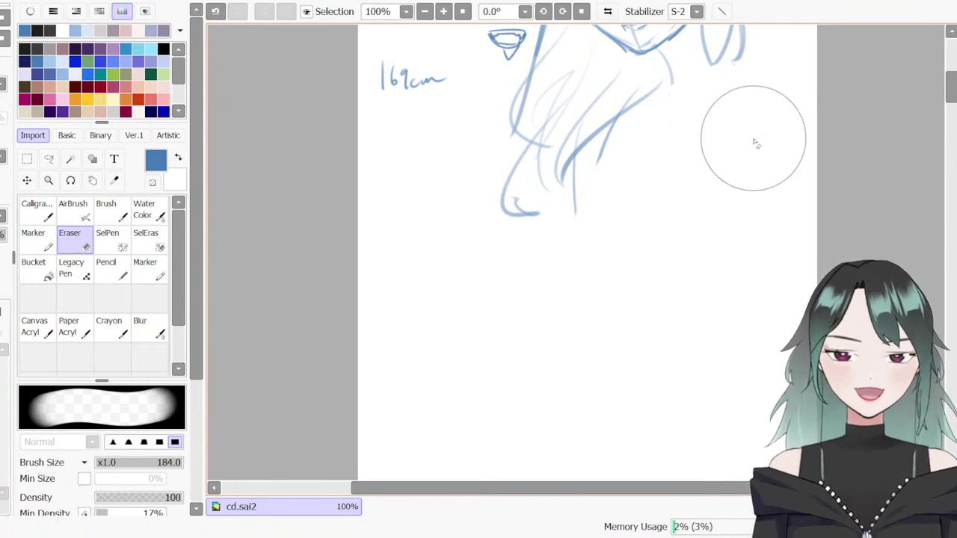
key("b")
scroll(922, 90, "up", 2)
left_click_drag(656, 106, 658, 130)
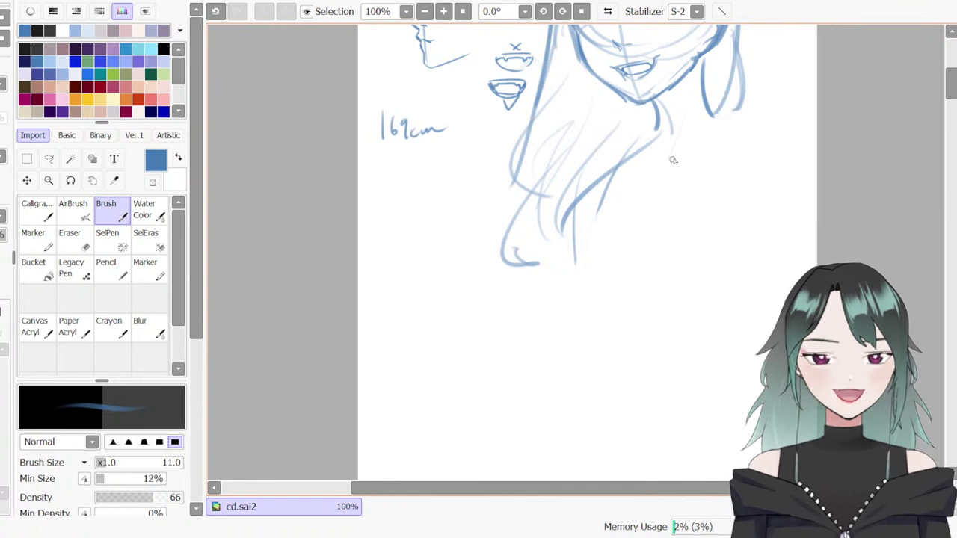
Sketch a light head circle in the blank area below the girl's hair, using the Brush at size 11
left_click_drag(952, 97, 948, 97)
scroll(947, 97, "down", 1)
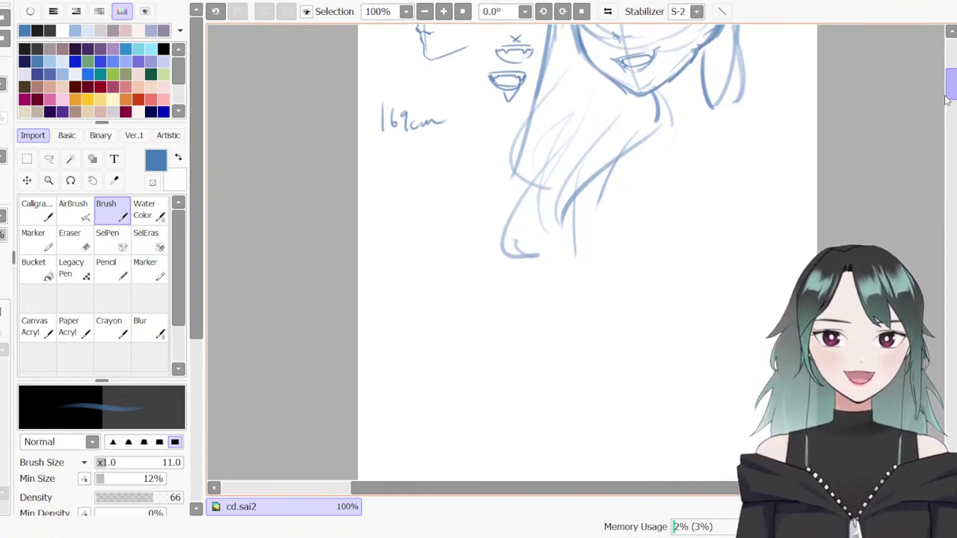
scroll(946, 99, "down", 1)
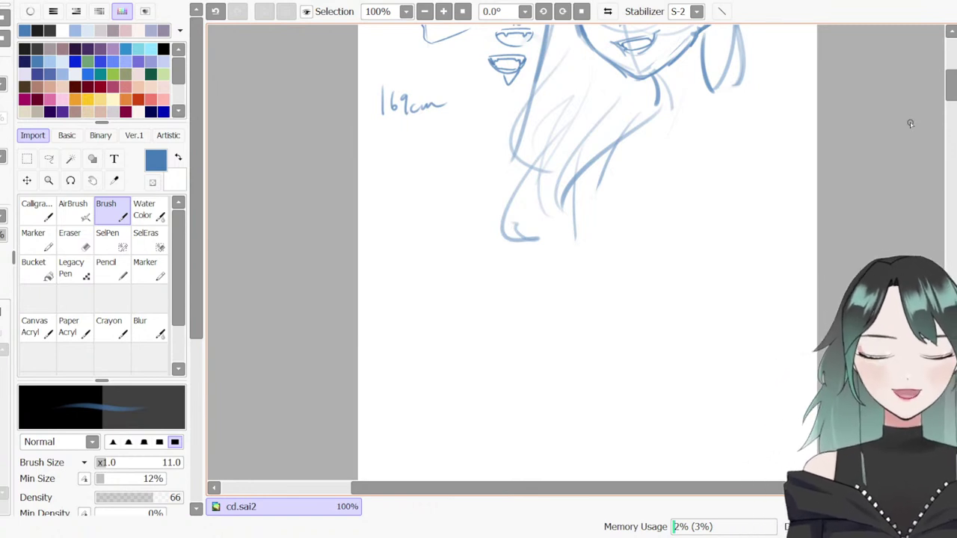
scroll(953, 93, "down", 1)
mouse_move(952, 92)
left_mouse_down()
mouse_move(948, 105)
mouse_move(951, 97)
left_mouse_up()
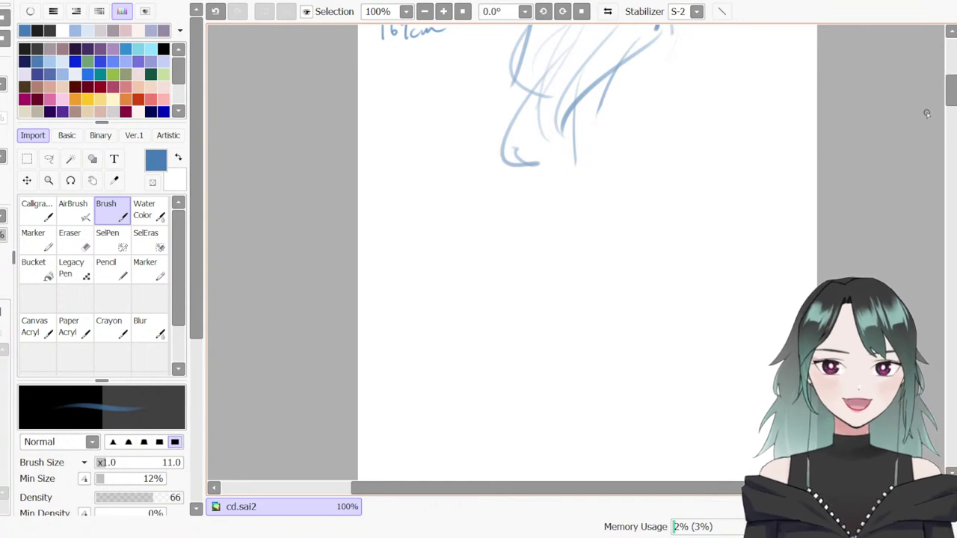
mouse_move(952, 95)
left_mouse_down()
mouse_move(949, 105)
mouse_move(935, 98)
mouse_move(950, 98)
mouse_move(939, 105)
left_mouse_up()
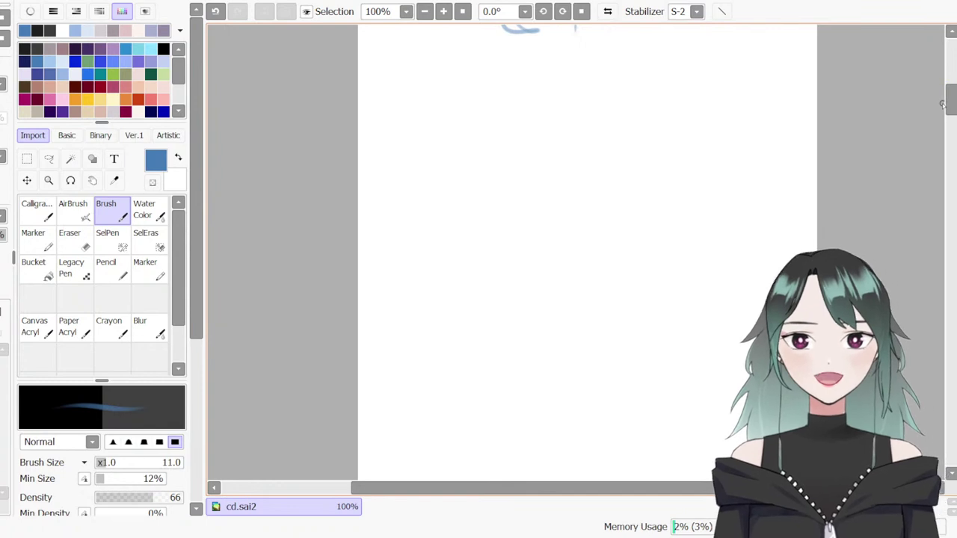
left_click_drag(946, 108, 948, 109)
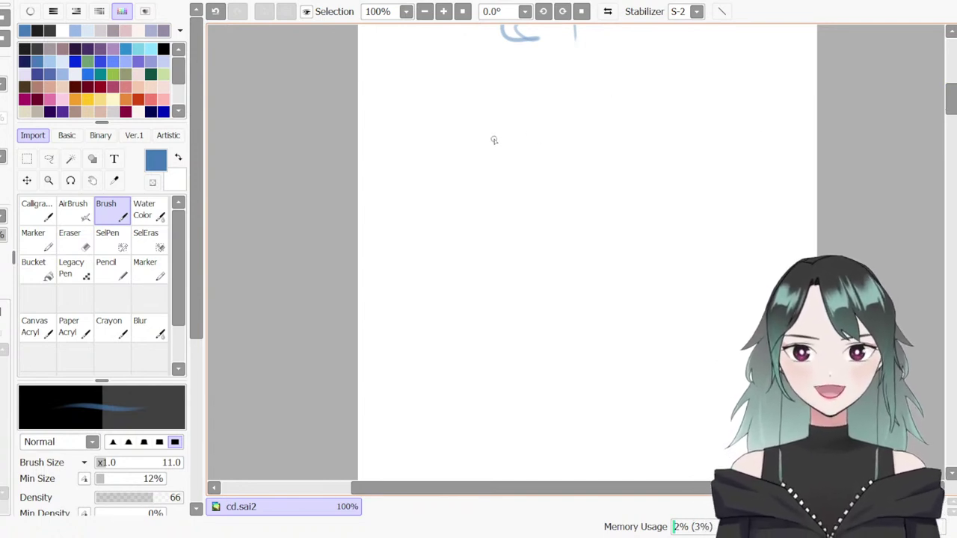
left_click_drag(476, 172, 520, 293)
key("ctrl+z")
left_click_drag(467, 169, 521, 304)
left_click_drag(551, 181, 557, 296)
left_click_drag(458, 182, 574, 258)
left_click_drag(560, 304, 585, 267)
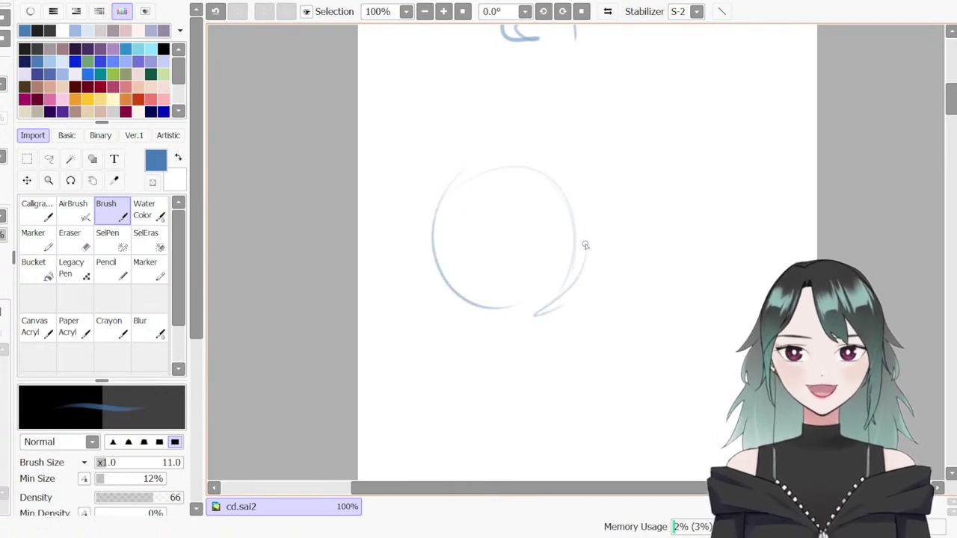
Add a vertical centre guide, a horizontal eye guide and a pointed jaw to the new head circle
mouse_move(554, 184)
left_mouse_down()
mouse_move(535, 354)
mouse_move(526, 364)
left_mouse_up()
key("ctrl+z")
left_click_drag(443, 275, 587, 277)
key("ctrl+z")
mouse_move(462, 282)
left_mouse_down()
mouse_move(591, 277)
mouse_move(539, 357)
left_mouse_up()
left_click_drag(496, 331, 540, 358)
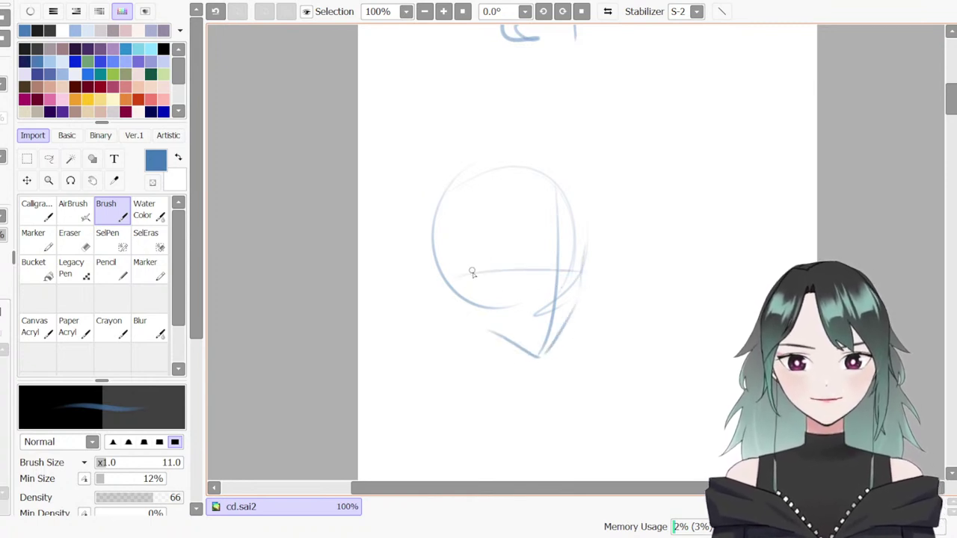
Draw a rounded ear with an inner loop and two long narrow loops rising above it
left_click_drag(468, 269, 498, 315)
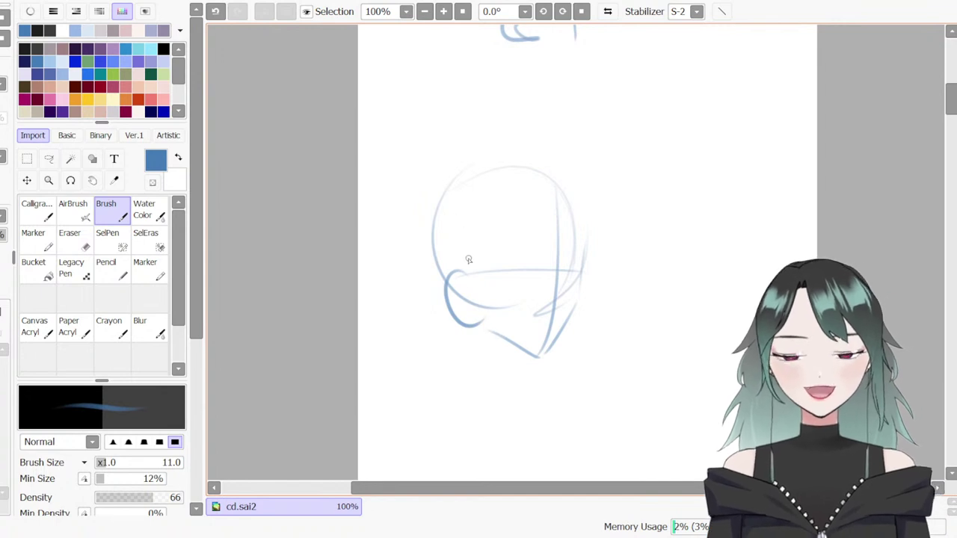
mouse_move(464, 249)
left_mouse_down()
mouse_move(470, 262)
mouse_move(447, 224)
mouse_move(458, 249)
left_mouse_up()
mouse_move(463, 267)
left_mouse_down()
mouse_move(459, 258)
mouse_move(463, 266)
left_mouse_up()
mouse_move(473, 302)
left_mouse_down()
mouse_move(472, 280)
mouse_move(482, 311)
left_mouse_up()
Outline spiky hair over the front of the head and strengthen the face's side and jaw lines
mouse_move(493, 171)
left_mouse_down()
mouse_move(619, 190)
mouse_move(590, 257)
left_mouse_up()
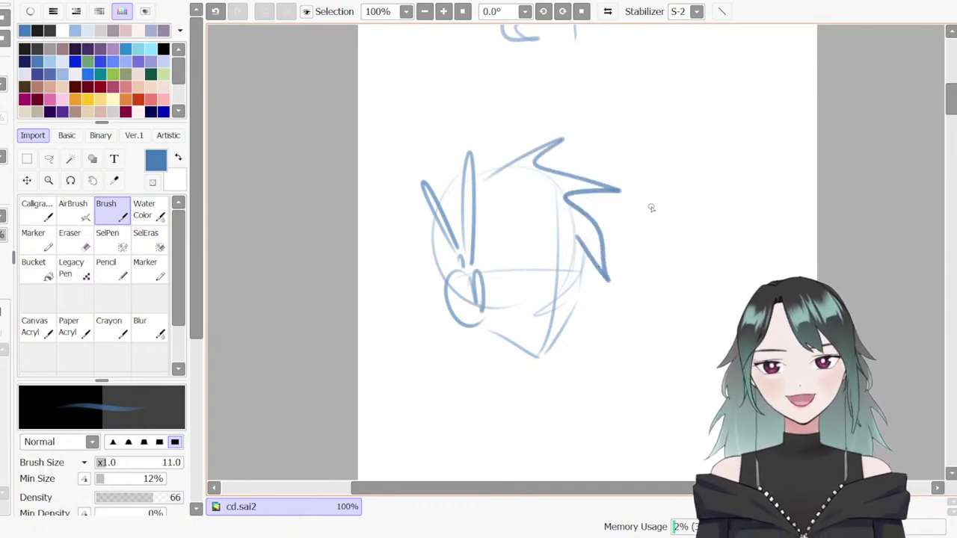
key("ctrl+z")
mouse_move(486, 175)
left_mouse_down()
mouse_move(560, 139)
mouse_move(595, 205)
mouse_move(610, 281)
mouse_move(554, 352)
left_mouse_up()
left_click_drag(484, 326, 549, 359)
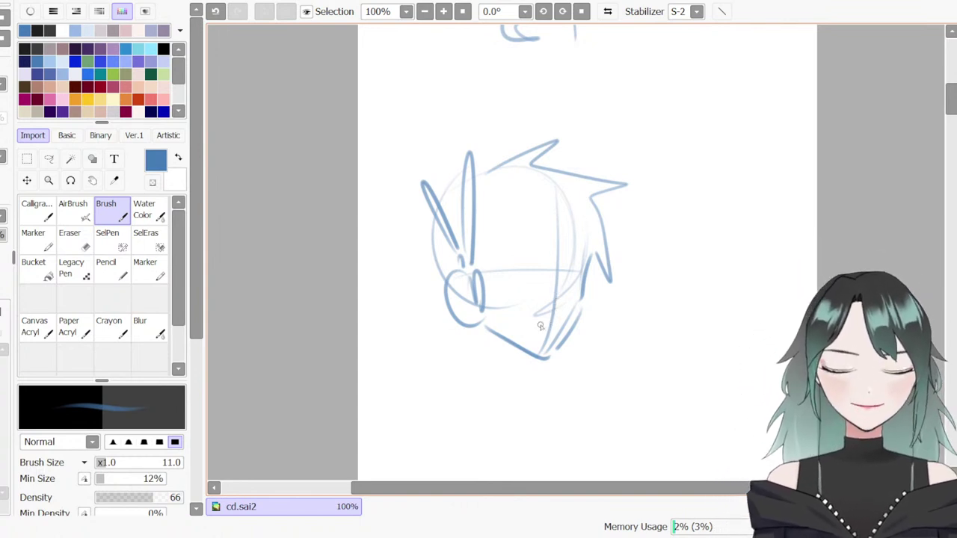
Erase the old chin strokes and redraw the jawline with a wider, angular chin
mouse_move(485, 325)
left_mouse_down()
mouse_move(493, 343)
mouse_move(528, 363)
mouse_move(546, 326)
mouse_move(517, 331)
mouse_move(516, 359)
mouse_move(484, 338)
mouse_move(551, 365)
left_mouse_up()
key("e")
key("ctrl+z")
key("ctrl+z")
key("n")
key("ctrl+z")
key("b")
mouse_move(486, 338)
left_mouse_down()
mouse_move(552, 364)
mouse_move(579, 325)
left_mouse_up()
key("ctrl+z")
left_click_drag(553, 361, 577, 325)
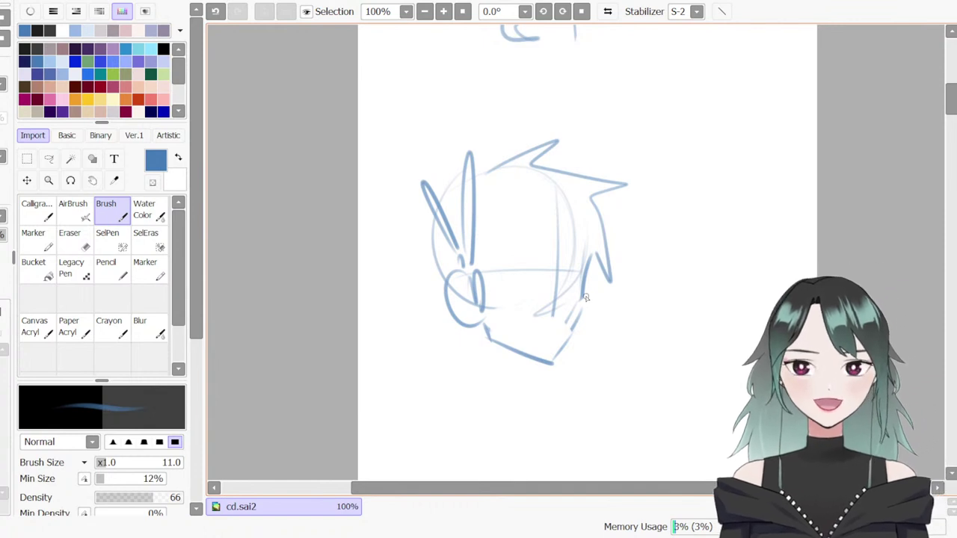
Flip the canvas view horizontally and add a side contour to the face beneath the hair spike
key("h")
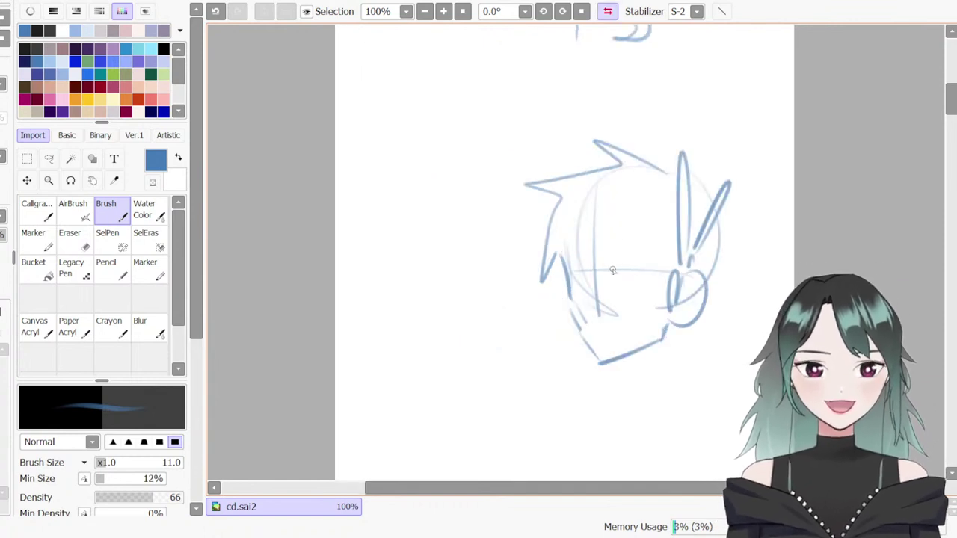
left_click_drag(560, 260, 566, 298)
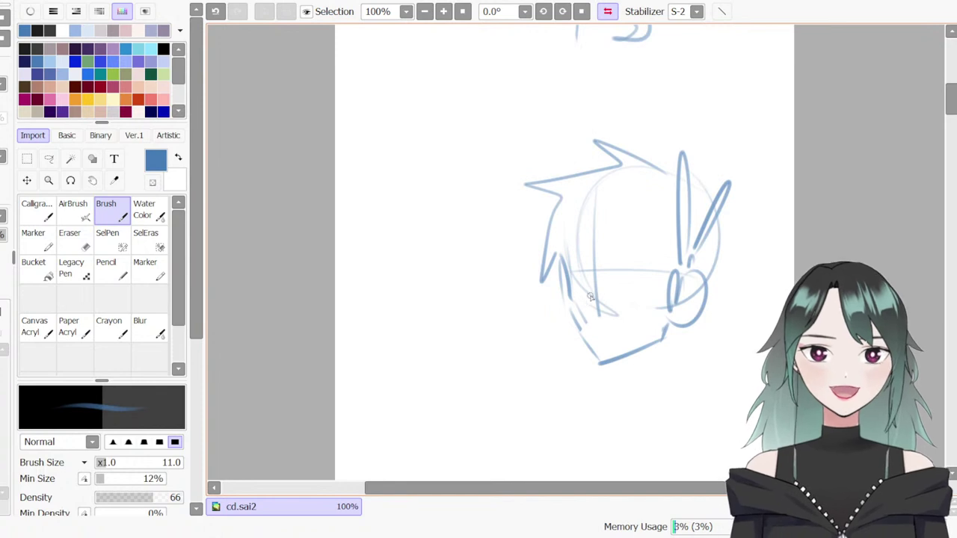
scroll(587, 301, "up", 1)
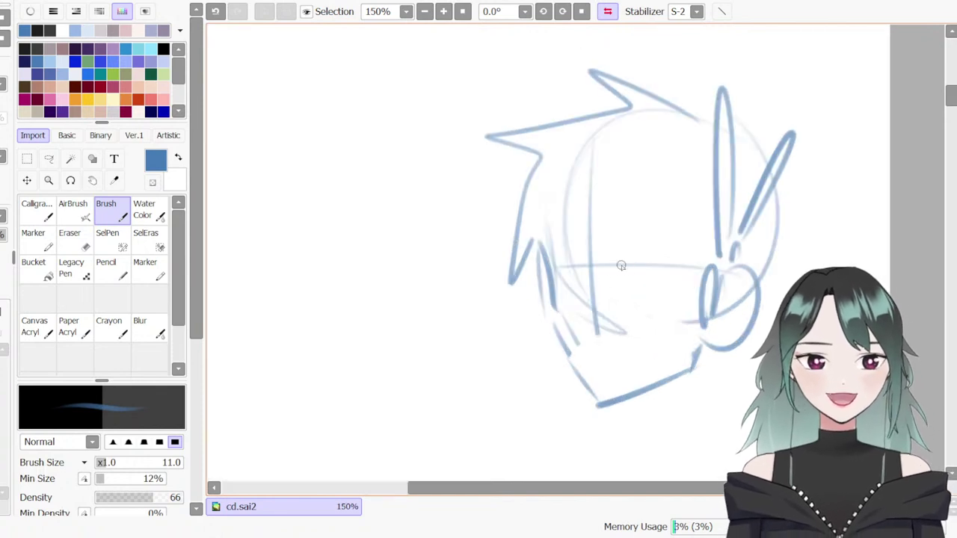
key("ctrl+z")
Draw a thick upper lash line just above the eye guide, using the Calligraphy brush at size 4
key("n")
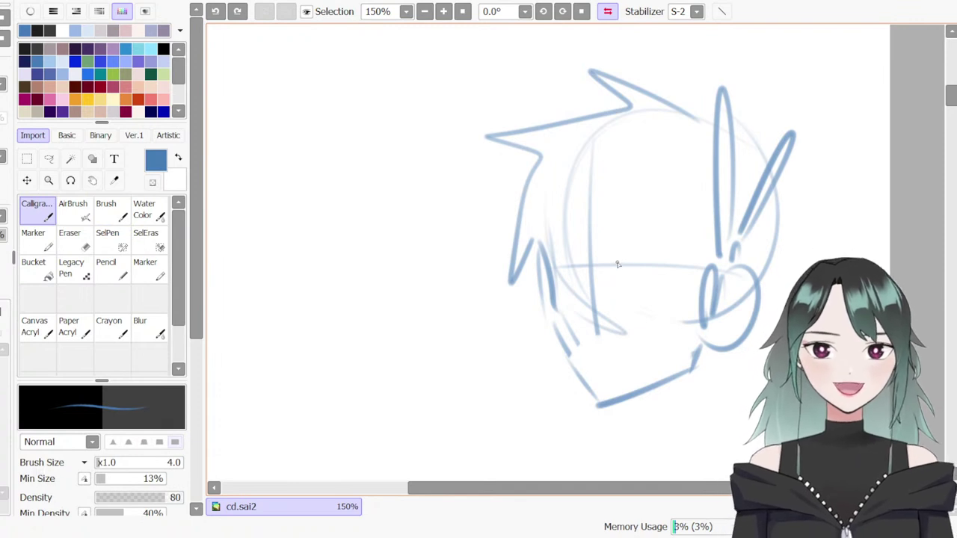
scroll(617, 265, "up", 1)
scroll(614, 268, "down", 1)
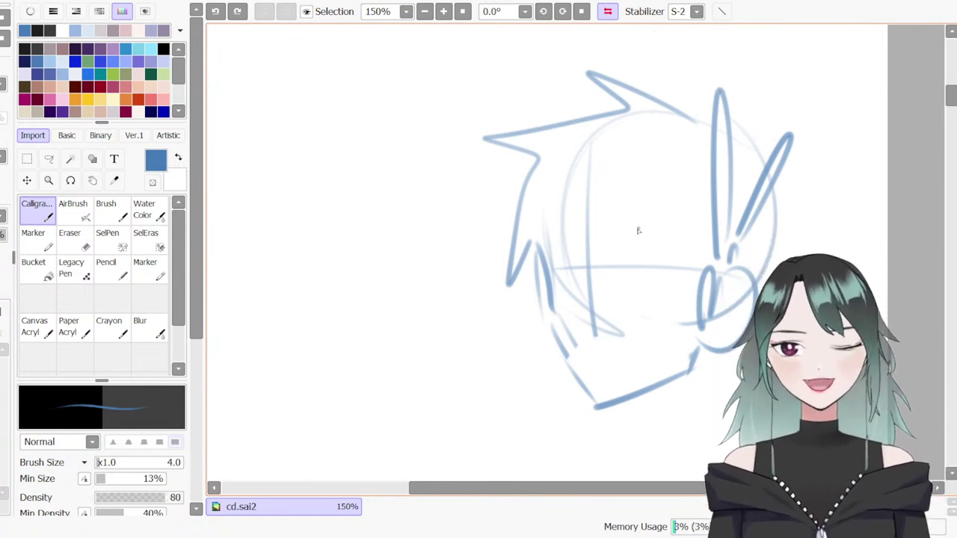
scroll(611, 276, "up", 1)
left_click_drag(611, 266, 648, 255)
key("ctrl+z")
key("ctrl+z")
key("ctrl+z")
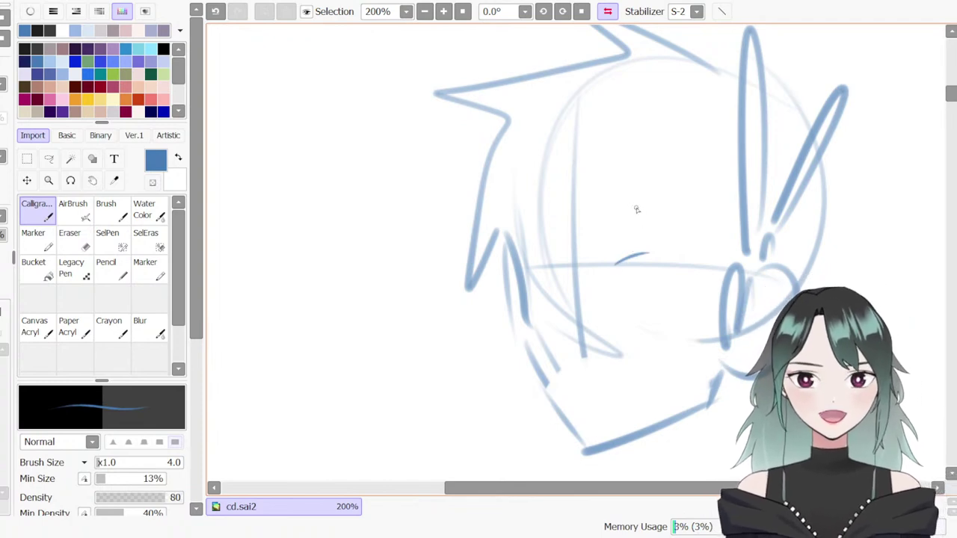
left_click_drag(619, 265, 690, 255)
key("ctrl+z")
key("ctrl+z")
key("ctrl+z")
key("ctrl+z")
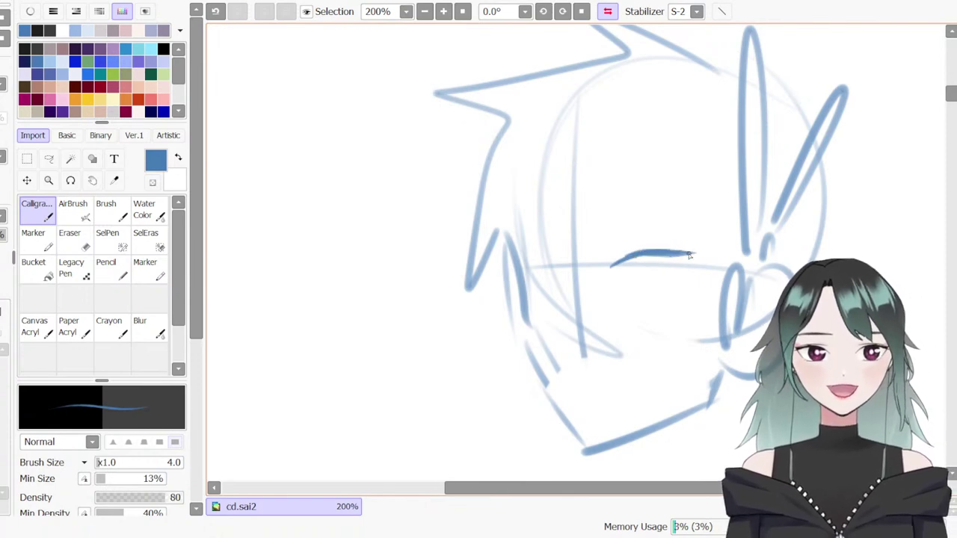
Refine the outer end of the upper lash line and add a small lash at the eye's outer corner
key("ctrl+z")
left_click_drag(649, 255, 683, 257)
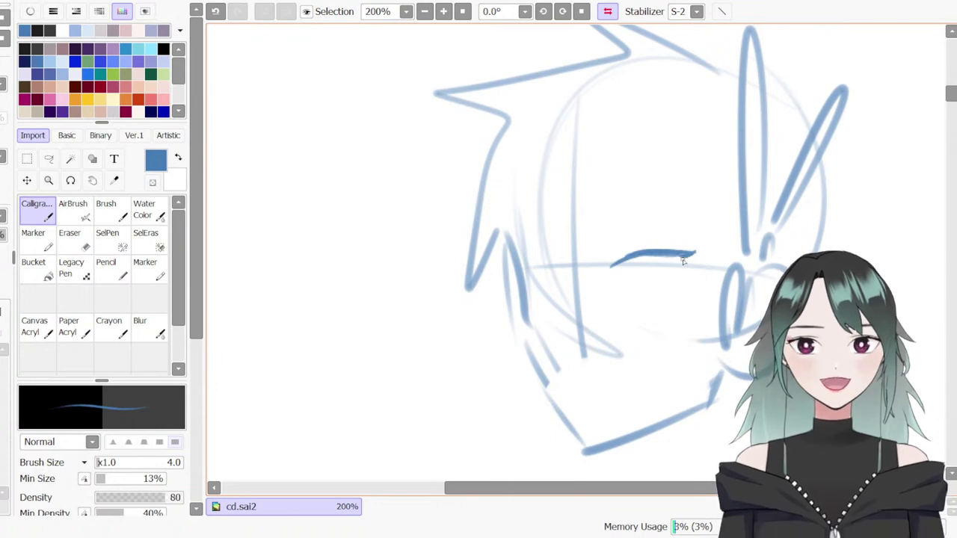
key("ctrl+z")
left_click_drag(687, 258, 704, 258)
key("ctrl+z")
key("ctrl+z")
key("ctrl+z")
key("ctrl+z")
key("ctrl+z")
key("ctrl+z")
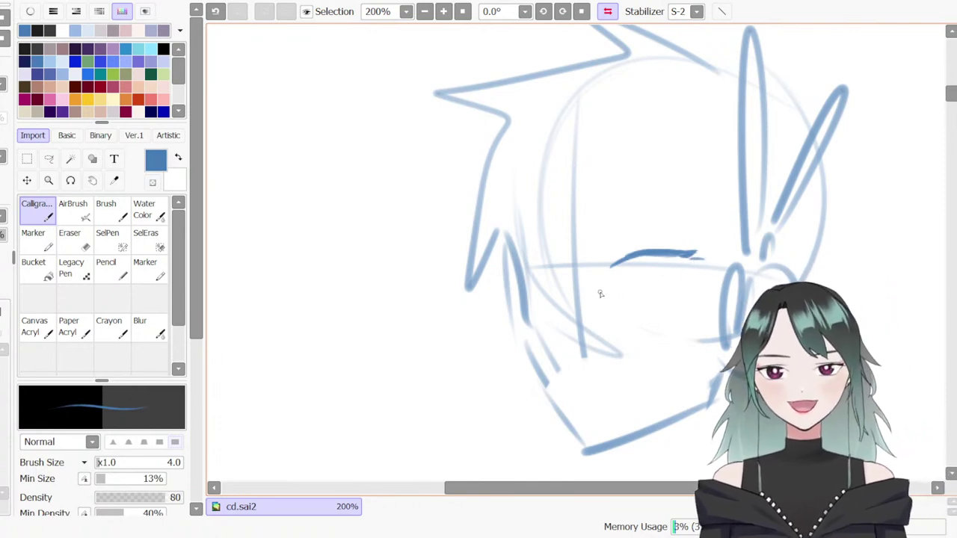
Draw a thin lower lid line and short broken strokes towards the eye's outer corner
left_click_drag(623, 280, 665, 282)
key("ctrl+z")
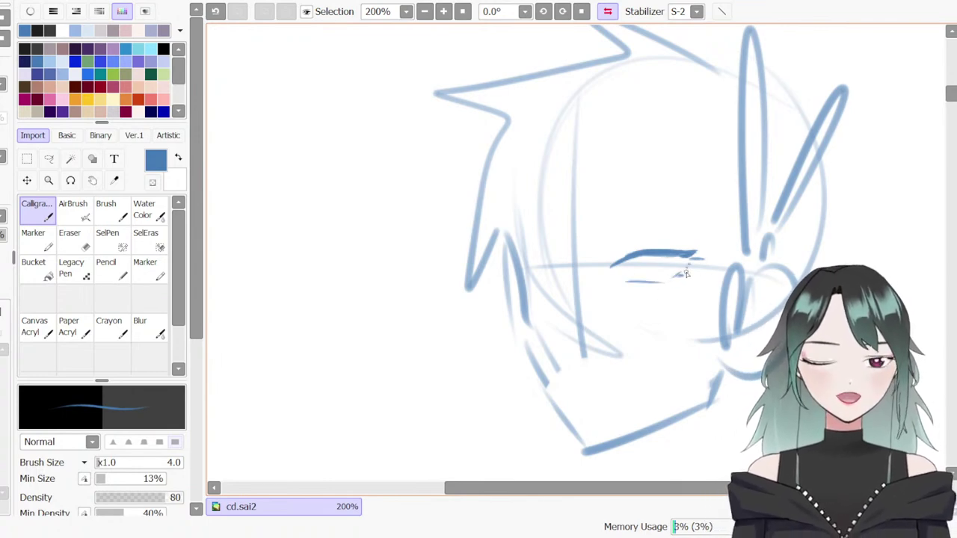
key("ctrl+z")
left_click_drag(685, 272, 674, 279)
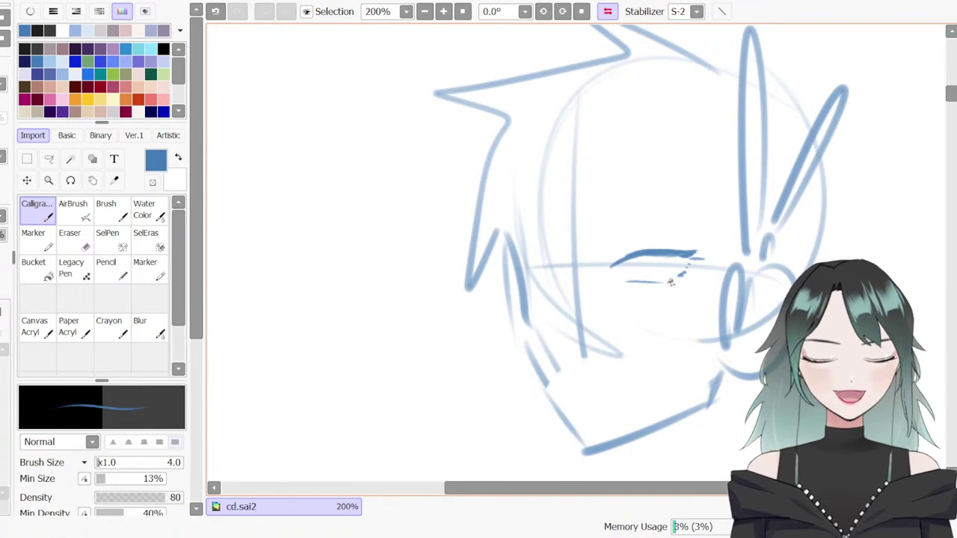
Draw the iris and a small pupil loop between the upper and lower lids
mouse_move(625, 263)
left_mouse_down()
mouse_move(640, 278)
mouse_move(649, 272)
left_mouse_up()
key("ctrl+z")
key("ctrl+z")
key("ctrl+z")
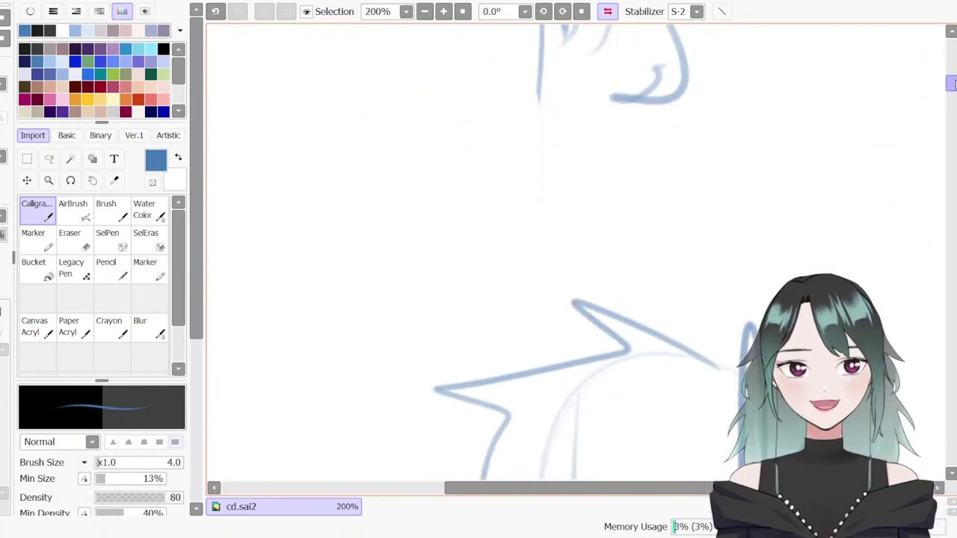
scroll(892, 120, "down", 5)
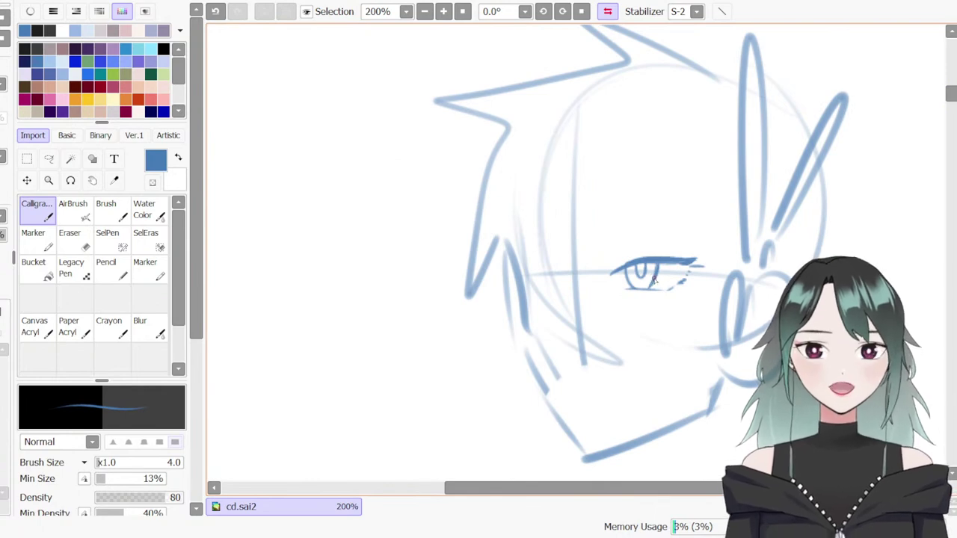
Clean up and redraw the iris's outer edge with the Eraser at size 5 and the Calligraphy brush
key("e")
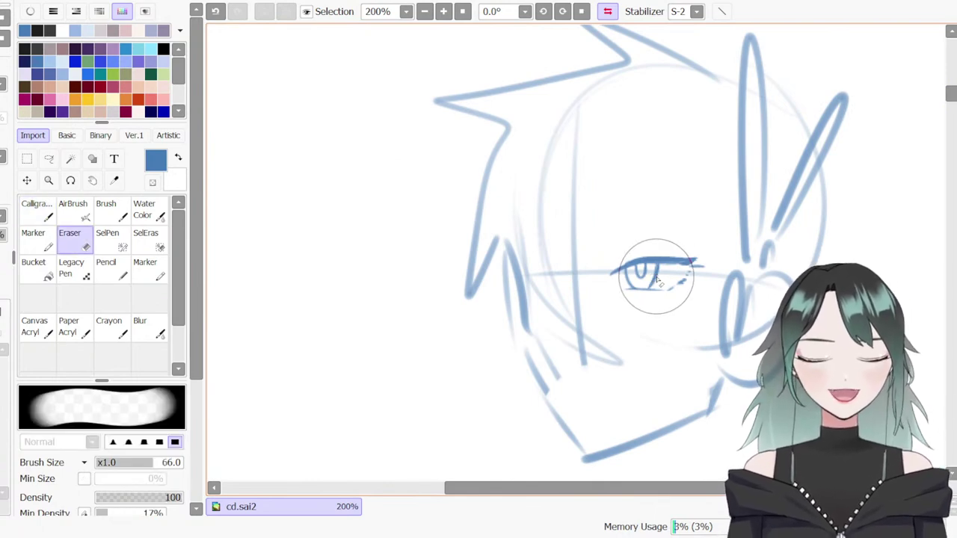
key("n")
key("e")
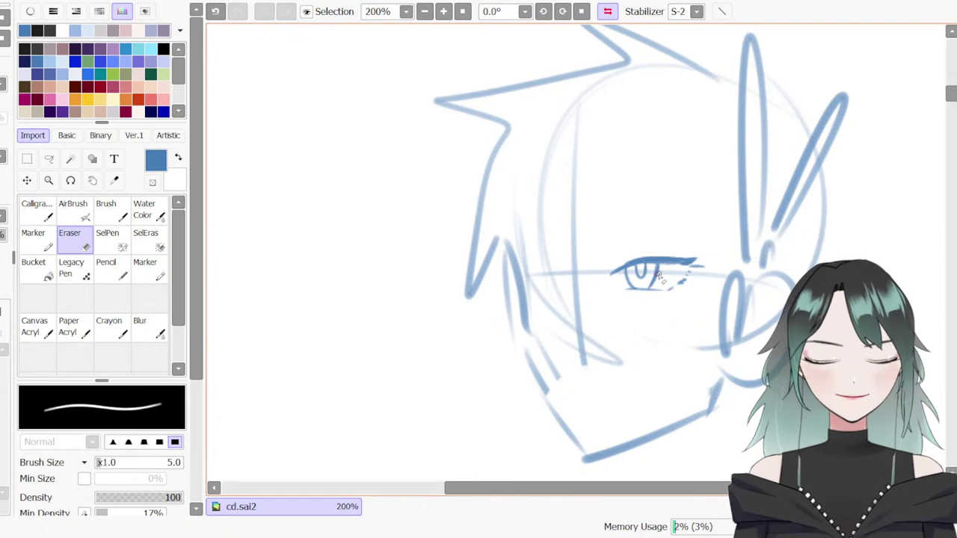
key("e")
key("ctrl+z")
left_click_drag(653, 289, 654, 272)
key("ctrl+z")
key("e")
key("e")
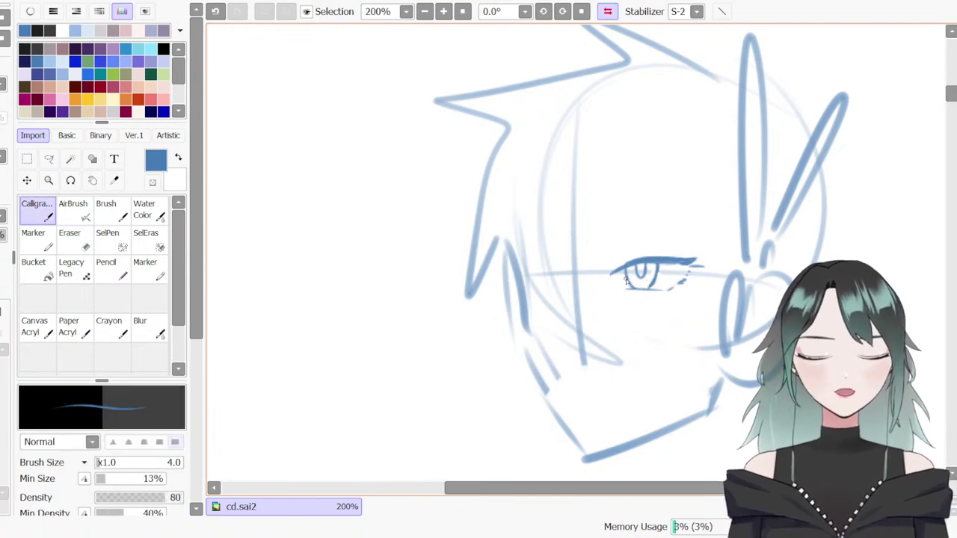
Draw a thin eyelid crease just above the upper lash line with the Calligraphy brush at size 4
left_click_drag(616, 269, 655, 252)
key("ctrl+z")
key("ctrl+z")
key("ctrl+z")
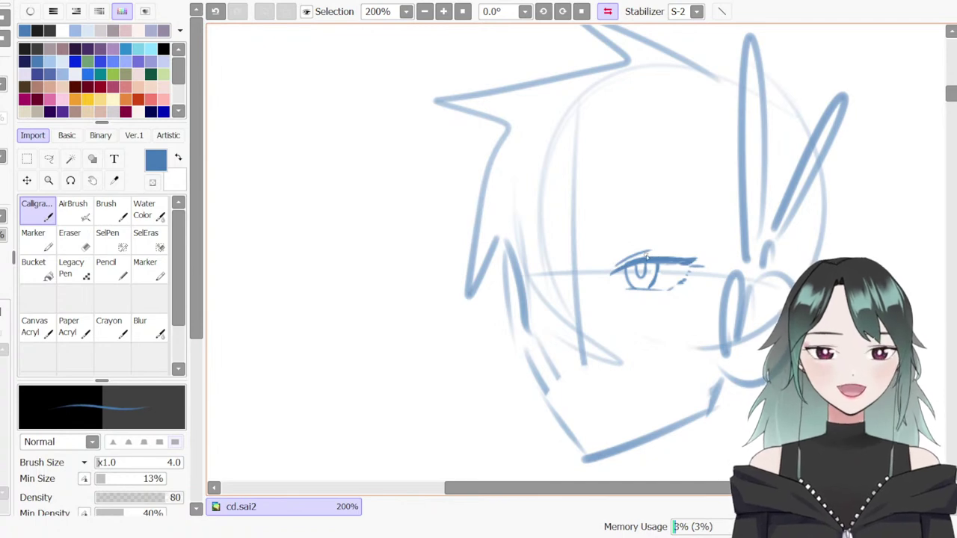
left_click_drag(623, 254, 684, 258)
key("ctrl+z")
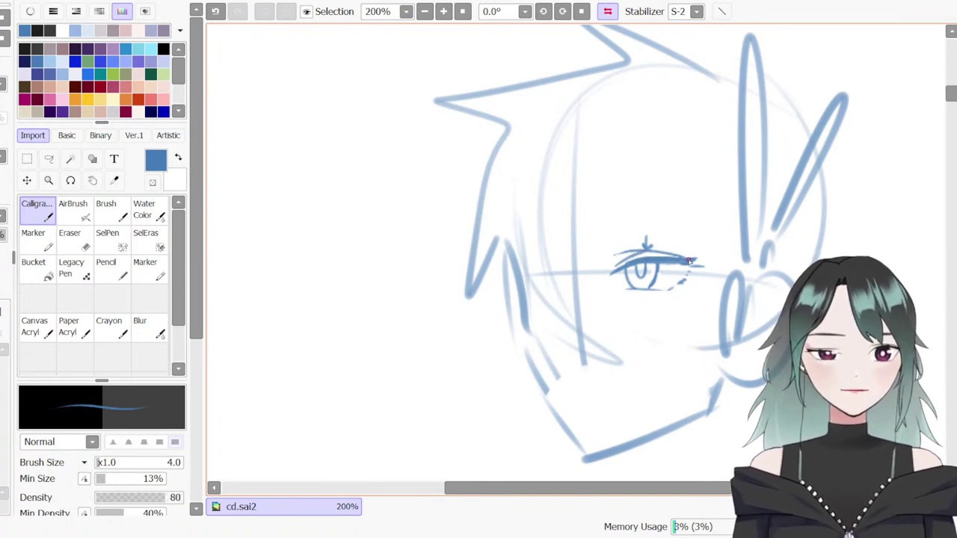
Remove the small arrow mark above the eye and tidy the eyelid crease with the Eraser at size 5 and the Calligraphy brush
key("ctrl+z")
key("ctrl+y")
key("e")
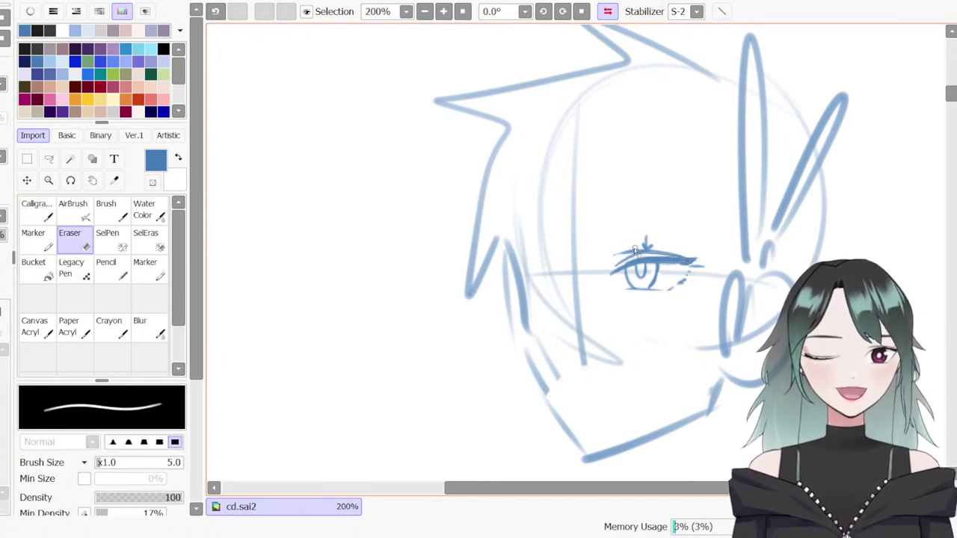
key("n")
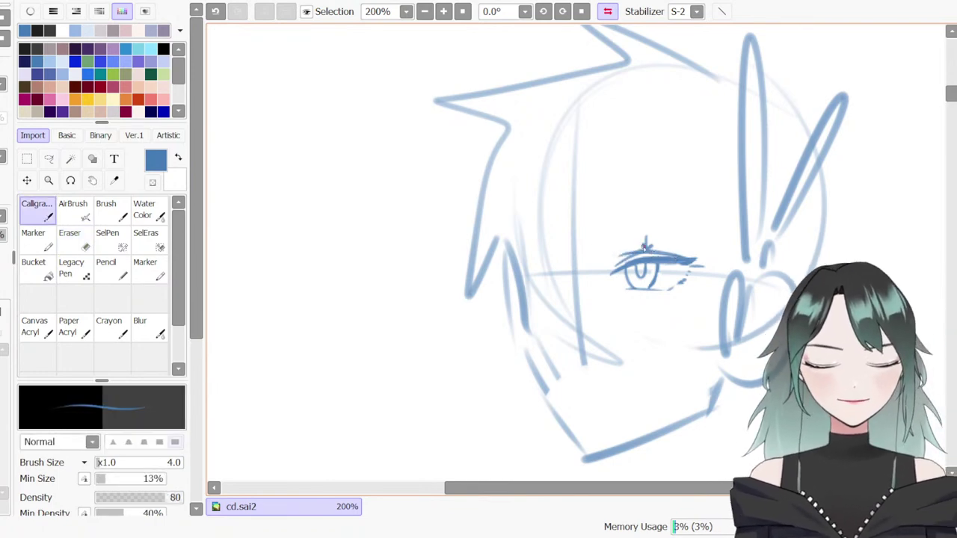
key("e")
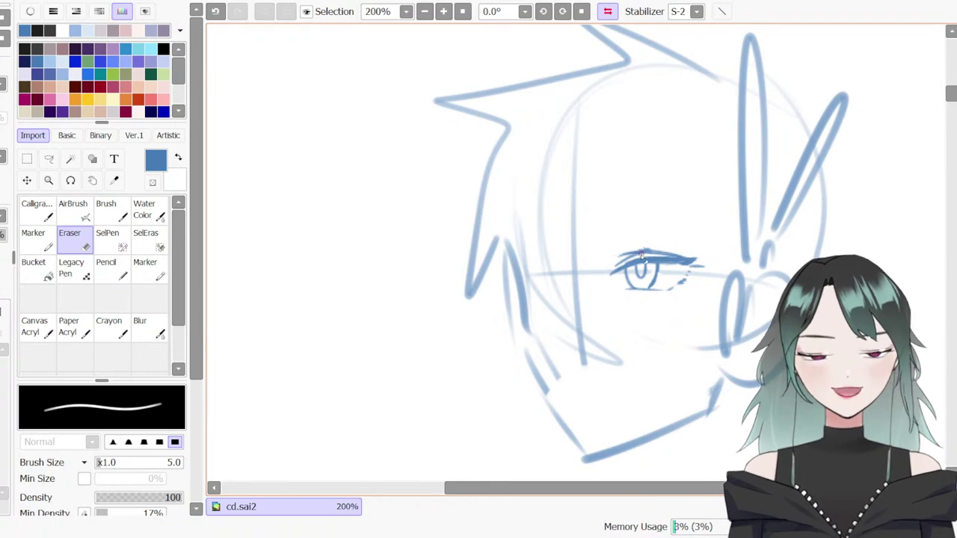
key("b")
key("ctrl+z")
key("n")
key("ctrl+y")
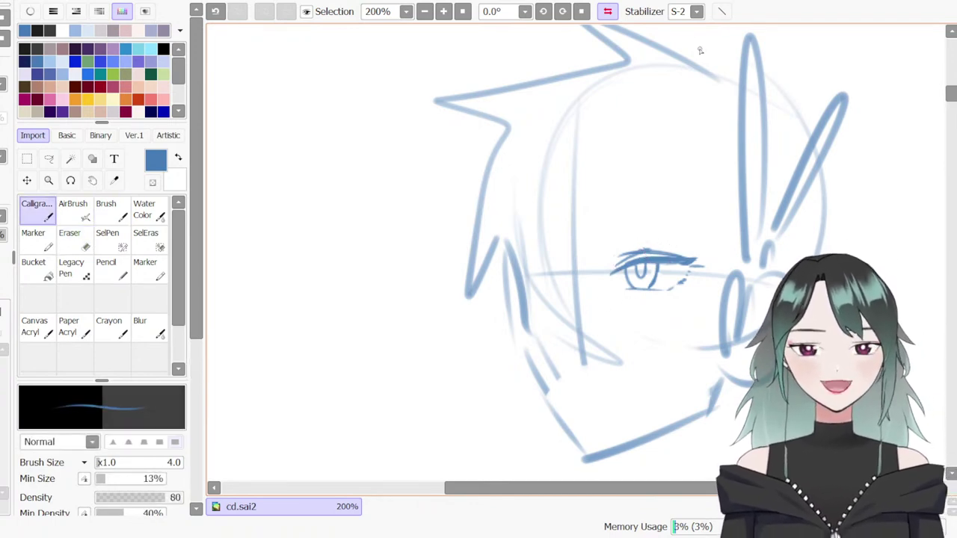
Flip the view horizontally and sketch a pointed hair parting on the forehead with the Brush at size 11
key("h")
key("b")
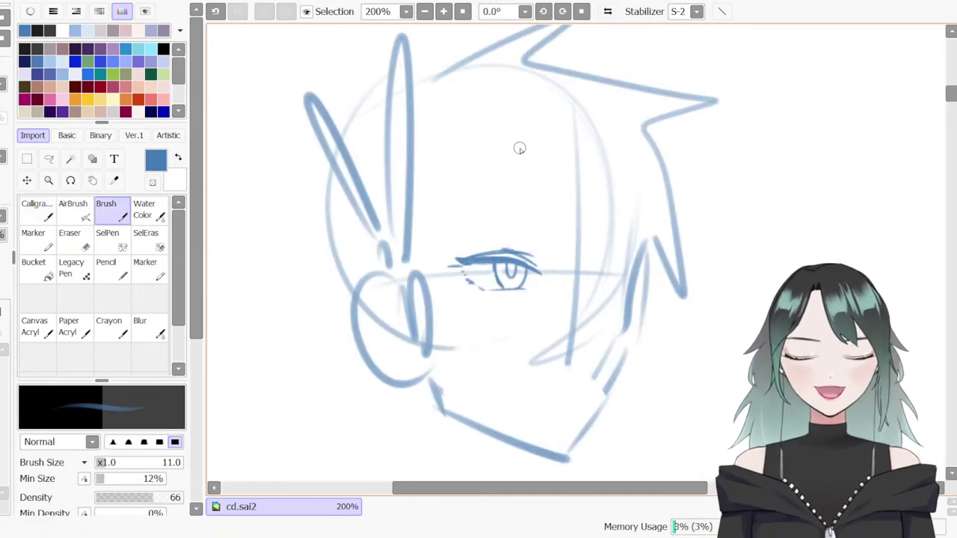
mouse_move(522, 146)
left_mouse_down()
mouse_move(540, 146)
mouse_move(551, 178)
left_mouse_up()
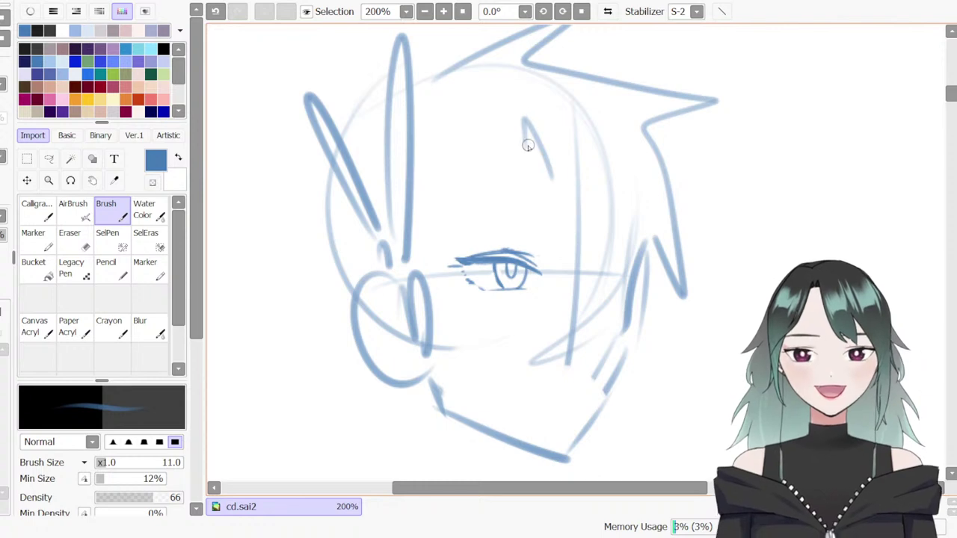
key("ctrl+z")
key("ctrl+z")
mouse_move(528, 139)
left_mouse_down()
mouse_move(523, 100)
mouse_move(557, 157)
left_mouse_up()
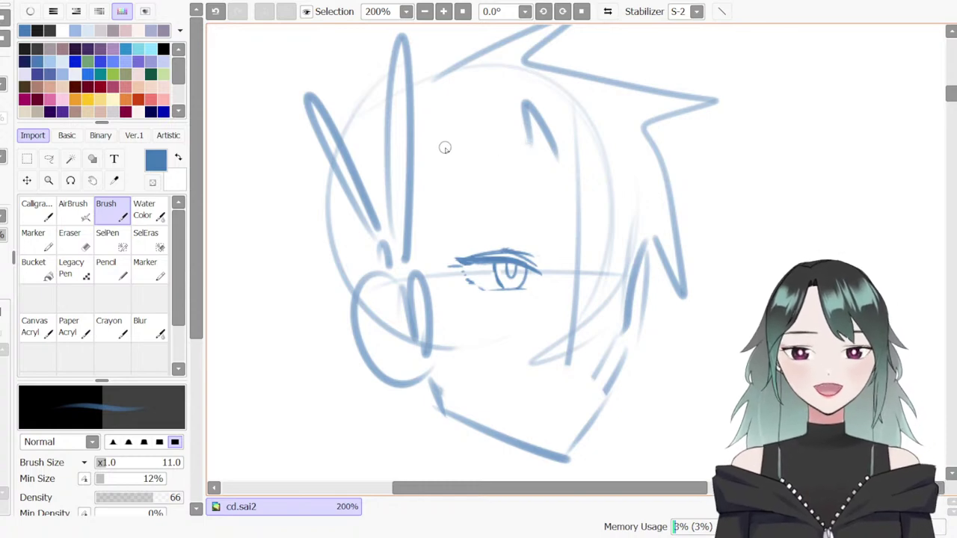
Draw a long curved bang strand from the forehead parting down to the eye's inner corner with the Calligraphy brush
key("ctrl+z")
mouse_move(450, 144)
left_mouse_down()
mouse_move(534, 153)
mouse_move(550, 135)
mouse_move(546, 153)
mouse_move(531, 118)
mouse_move(531, 142)
mouse_move(551, 142)
mouse_move(562, 190)
mouse_move(551, 154)
mouse_move(553, 269)
left_mouse_up()
key("ctrl+z")
key("n")
key("b")
key("ctrl+z")
key("n")
key("ctrl+z")
left_click_drag(554, 154, 553, 270)
key("ctrl+z")
left_click_drag(554, 153, 544, 262)
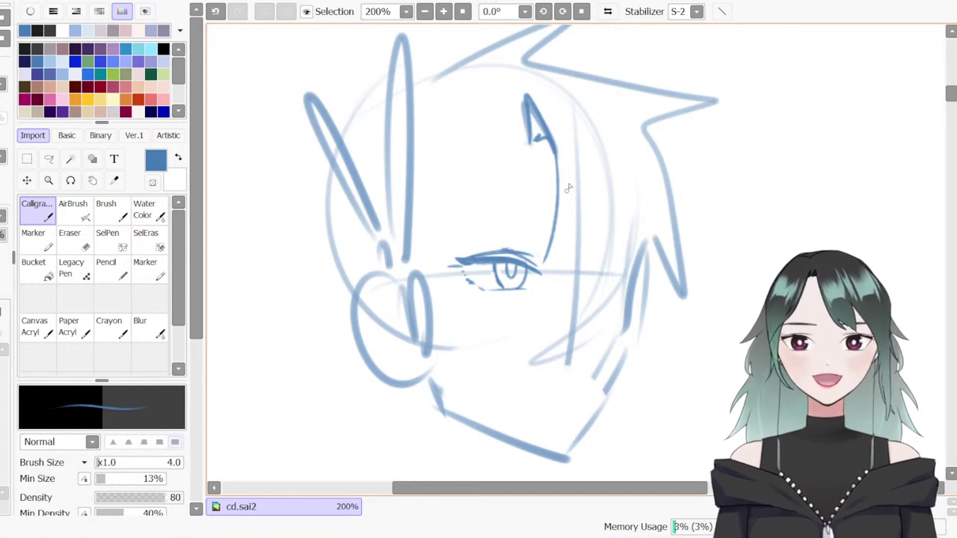
Add a second bang strand, jagged marks at the parting's base and a hairline running back towards the ear
mouse_move(575, 196)
left_mouse_down()
mouse_move(540, 262)
mouse_move(564, 309)
left_mouse_up()
left_click_drag(532, 141, 555, 148)
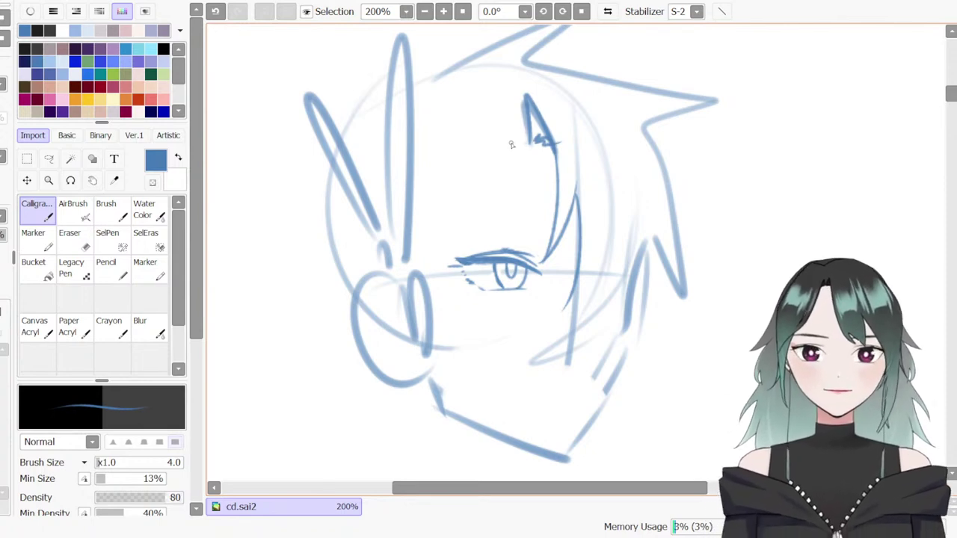
mouse_move(528, 142)
left_mouse_down()
mouse_move(502, 140)
mouse_move(444, 175)
mouse_move(425, 171)
left_mouse_up()
Write "168-170" beside the head with the Brush at size 11 and circle it
key("b")
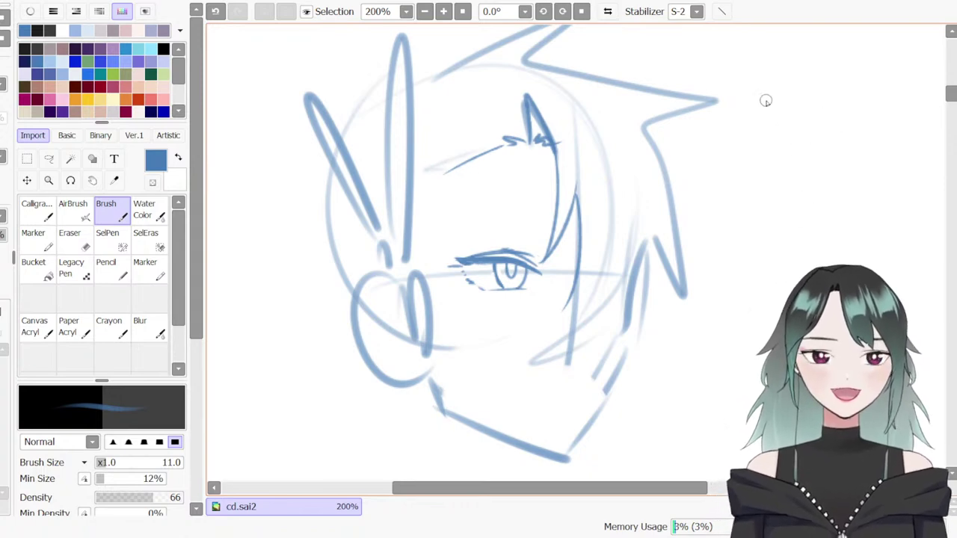
left_click_drag(770, 80, 762, 169)
left_click_drag(640, 489, 679, 499)
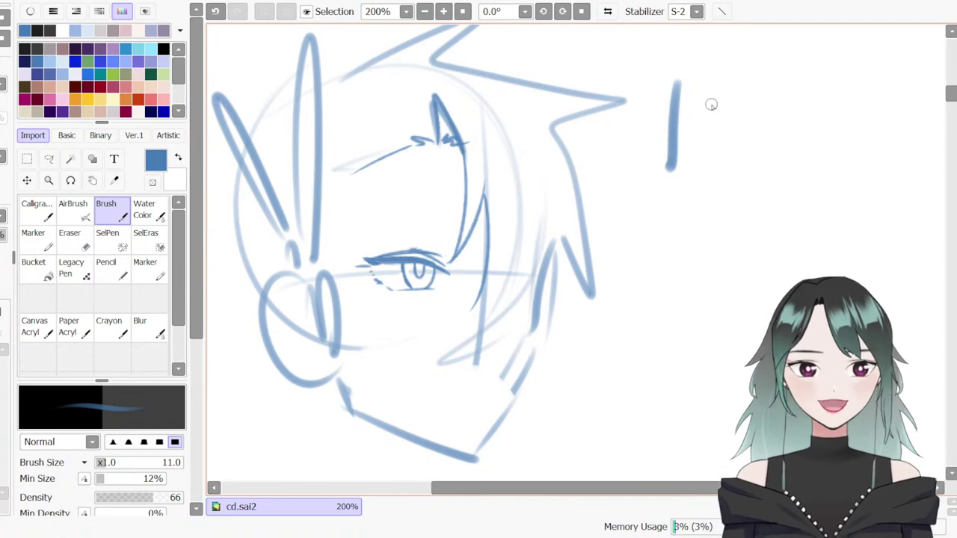
left_click_drag(719, 87, 701, 133)
left_click_drag(771, 91, 765, 88)
left_click_drag(791, 132, 829, 128)
left_click_drag(684, 488, 765, 488)
mouse_move(673, 97)
left_mouse_down()
mouse_move(676, 175)
mouse_move(701, 161)
left_mouse_up()
mouse_move(731, 97)
left_mouse_down()
mouse_move(764, 112)
mouse_move(778, 145)
left_mouse_up()
left_click_drag(785, 82, 818, 158)
mouse_move(773, 70)
left_mouse_down()
mouse_move(815, 74)
mouse_move(598, 67)
left_mouse_up()
mouse_move(688, 484)
left_mouse_down()
mouse_move(573, 485)
mouse_move(557, 476)
left_mouse_up()
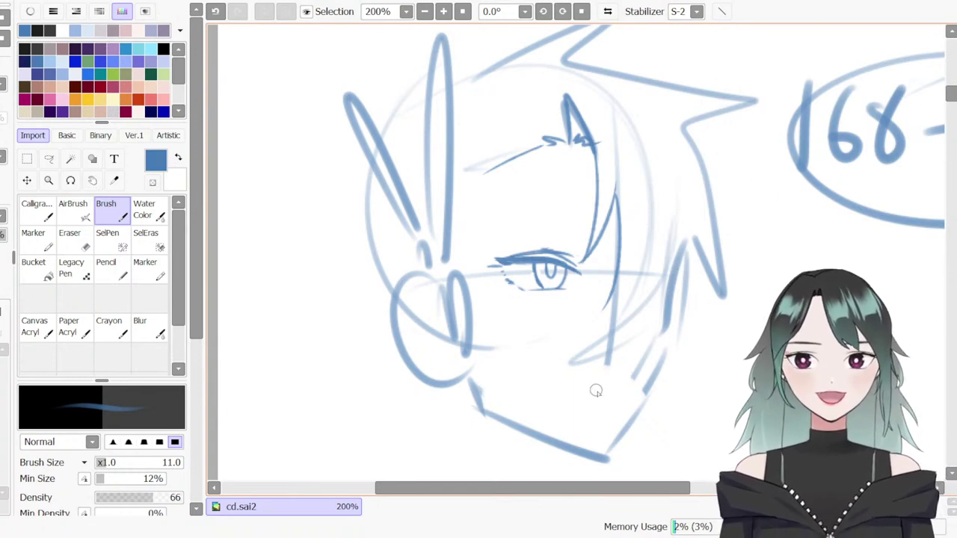
Erase the front face contour with the Eraser at size 42 and draw long pointed bangs there with the Calligraphy brush
key("e")
mouse_move(676, 240)
left_mouse_down()
mouse_move(675, 332)
mouse_move(647, 416)
left_mouse_up()
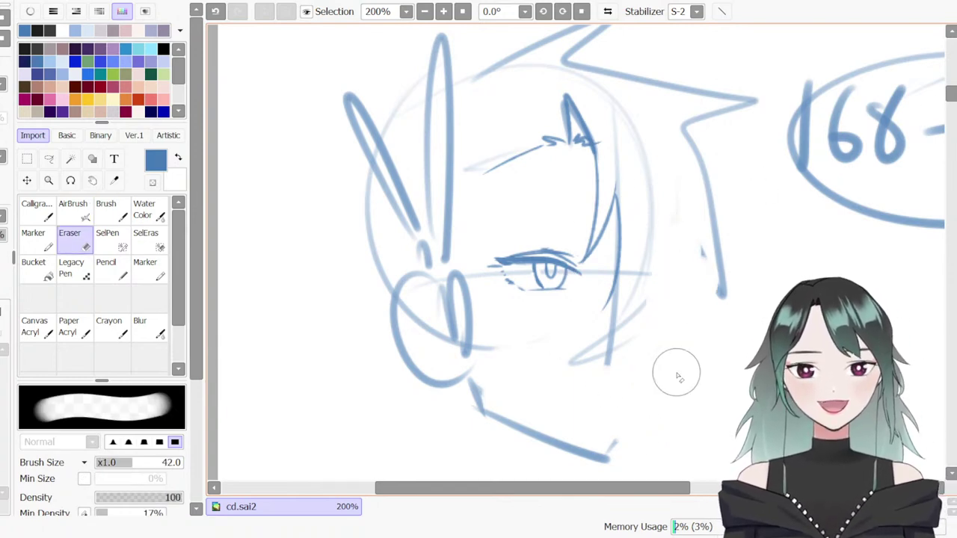
key("n")
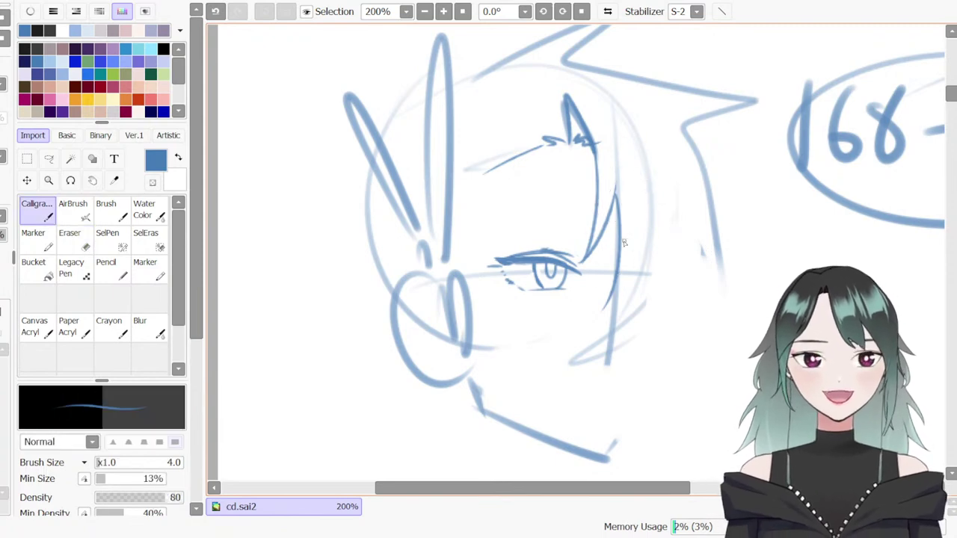
left_click_drag(652, 177, 602, 307)
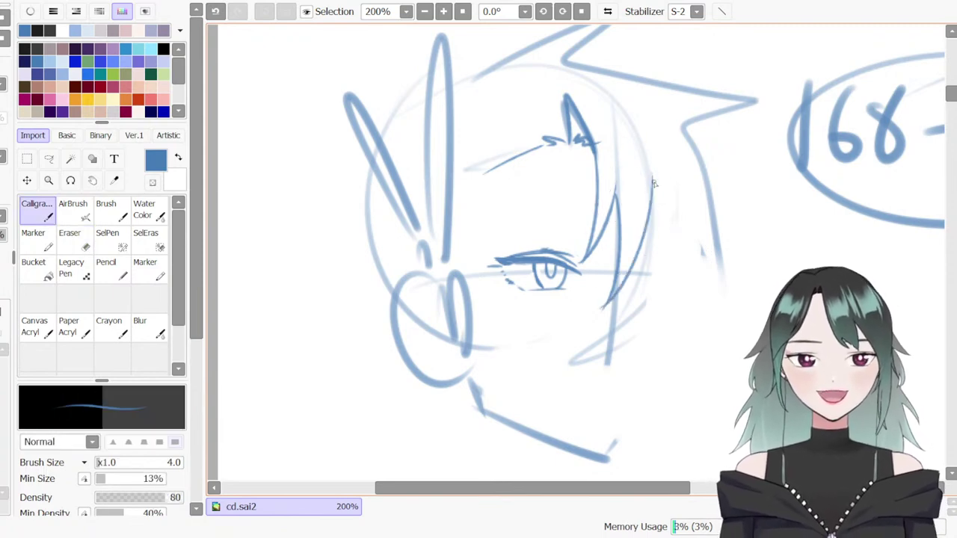
mouse_move(652, 169)
left_mouse_down()
mouse_move(644, 250)
mouse_move(655, 146)
left_mouse_up()
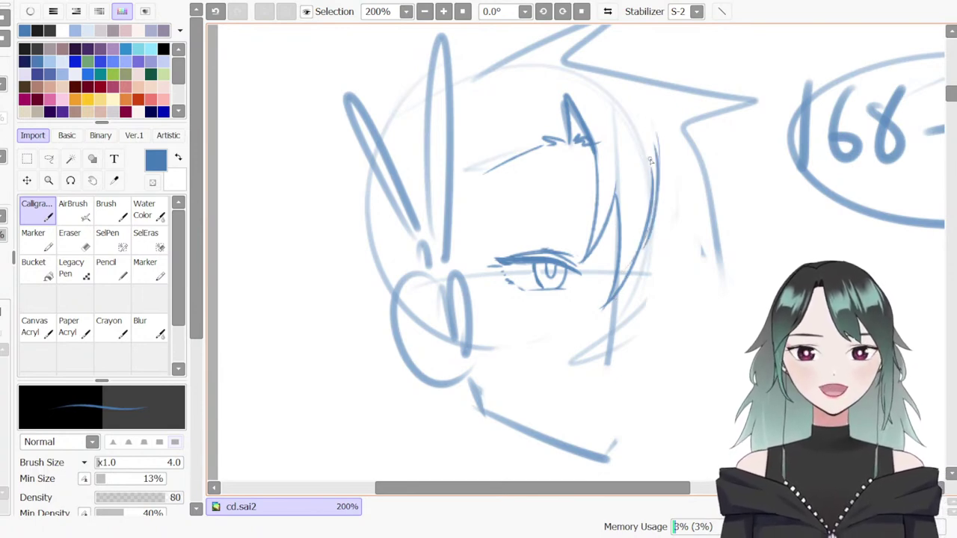
mouse_move(658, 136)
left_mouse_down()
mouse_move(683, 295)
mouse_move(710, 358)
mouse_move(701, 430)
left_mouse_up()
left_click_drag(551, 109, 539, 83)
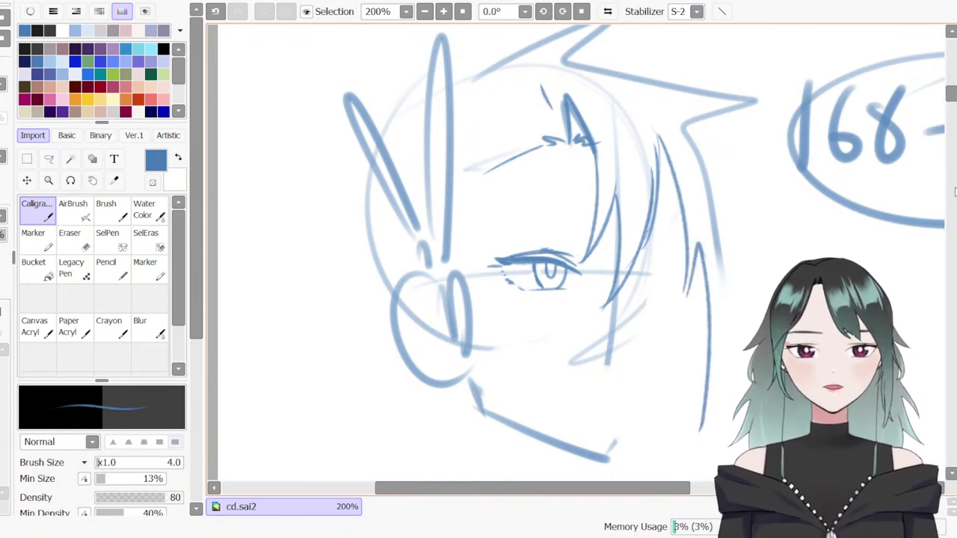
Erase the large front hair spike and redraw the top hair outline sloping forward with the Brush at size 11
left_click_drag(951, 95, 951, 92)
key("e")
key("bracketright")
mouse_move(713, 236)
left_mouse_down()
mouse_move(750, 202)
mouse_move(668, 153)
mouse_move(598, 142)
mouse_move(692, 150)
left_mouse_up()
key("b")
key("ctrl+z")
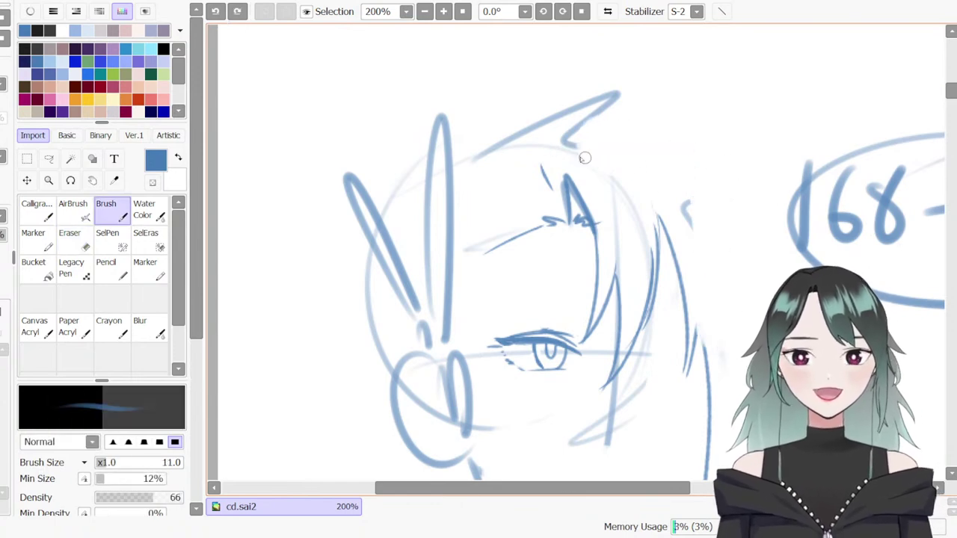
left_click_drag(568, 142, 712, 186)
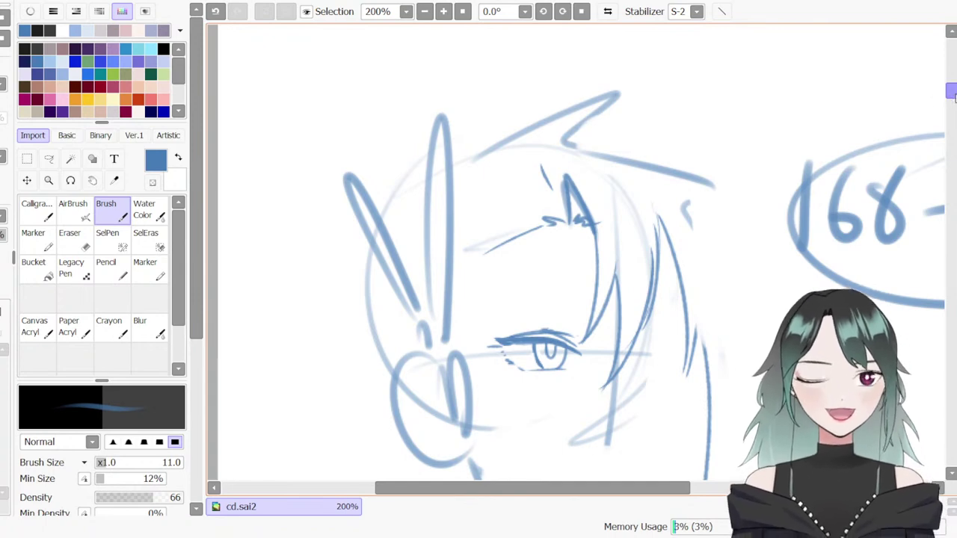
Sketch rounded guide curves for the inner bangs and the outer hair, sweeping from the crown down past the cheek
scroll(950, 89, "down", 3)
key("ctrl+z")
left_click_drag(714, 125, 743, 261)
key("ctrl+z")
mouse_move(557, 115)
left_mouse_down()
mouse_move(581, 105)
mouse_move(609, 320)
left_mouse_up()
left_click_drag(637, 101, 712, 389)
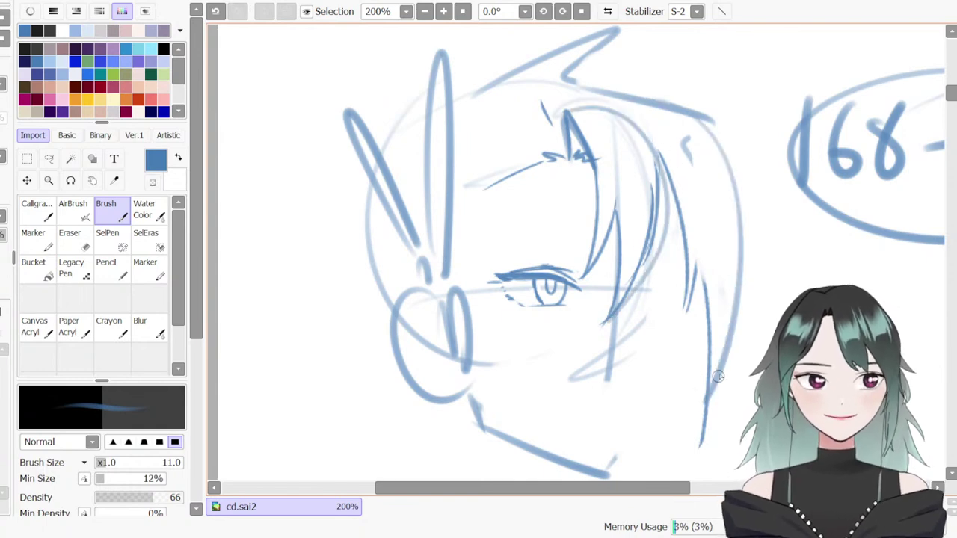
Draw the front face contour from beside the eye down over the cheek to the chin
left_click_drag(699, 281, 680, 338)
left_click_drag(670, 392, 625, 464)
key("ctrl+z")
key("ctrl+z")
mouse_move(678, 329)
left_mouse_down()
mouse_move(674, 381)
mouse_move(615, 474)
left_mouse_up()
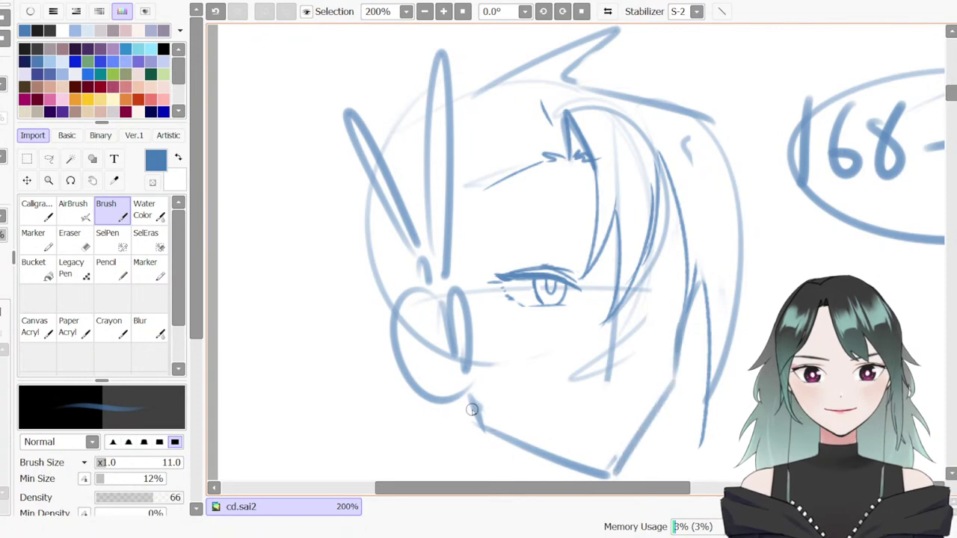
Erase the angular cheek contour and redraw it as a smoother curve towards the chin
mouse_move(493, 432)
left_mouse_down()
mouse_move(604, 471)
mouse_move(662, 401)
left_mouse_up()
key("e")
left_click_drag(684, 302, 673, 384)
key("b")
key("ctrl+z")
mouse_move(697, 293)
left_mouse_down()
mouse_move(676, 383)
mouse_move(643, 439)
left_mouse_up()
Erase the sharp jaw corner below the ear and redraw it as a softer curve
key("e")
left_click_drag(468, 416, 514, 430)
key("b")
mouse_move(460, 383)
left_mouse_down()
mouse_move(494, 430)
mouse_move(535, 447)
left_mouse_up()
left_click_drag(486, 426, 601, 475)
key("ctrl+z")
Slim down the lower jawline with the Eraser and redraw the cheek contour into a pointed chin with the Brush
key("e")
mouse_move(482, 423)
left_mouse_down()
mouse_move(577, 465)
mouse_move(615, 467)
left_mouse_up()
mouse_move(647, 433)
left_mouse_down()
mouse_move(597, 407)
mouse_move(617, 468)
mouse_move(574, 460)
mouse_move(605, 469)
mouse_move(649, 423)
left_mouse_up()
key("b")
left_click_drag(621, 460, 675, 373)
key("ctrl+z")
mouse_move(689, 332)
left_mouse_down()
mouse_move(665, 402)
mouse_move(625, 455)
left_mouse_up()
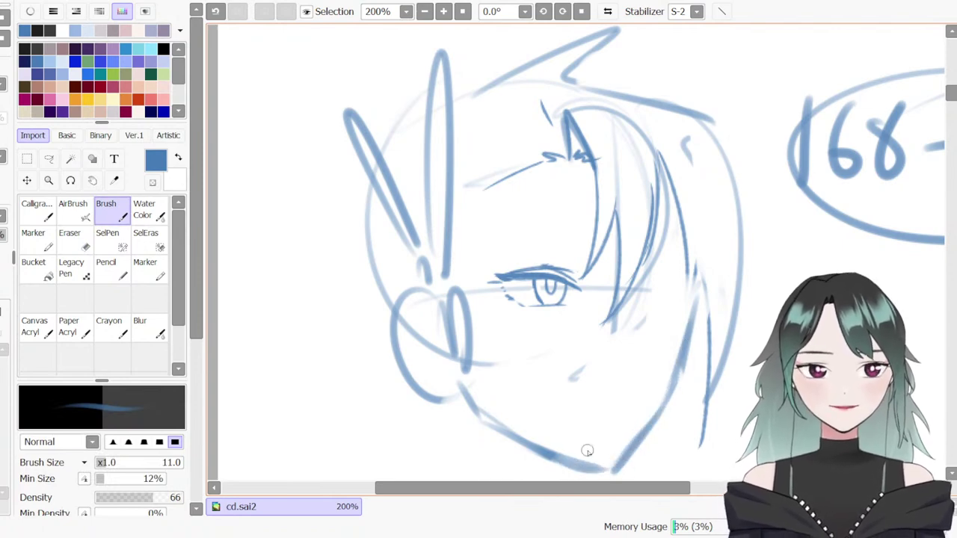
key("e")
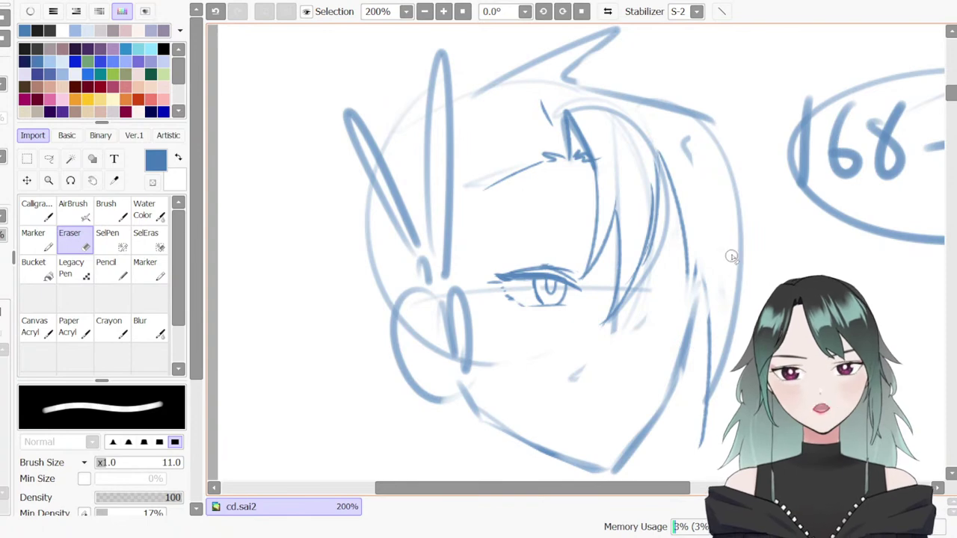
Sketch rough strand lines beside the cheek and inside the outer hair curve with the Brush at size 11
key("b")
left_click_drag(701, 255, 705, 380)
mouse_move(678, 115)
left_mouse_down()
mouse_move(732, 175)
mouse_move(726, 154)
mouse_move(723, 356)
left_mouse_up()
left_click_drag(696, 270, 691, 317)
Draw long tapering side locks along the cheek and outer hair edge with the Calligraphy brush at size 4
key("n")
left_click_drag(687, 260, 705, 366)
left_click_drag(727, 172, 746, 381)
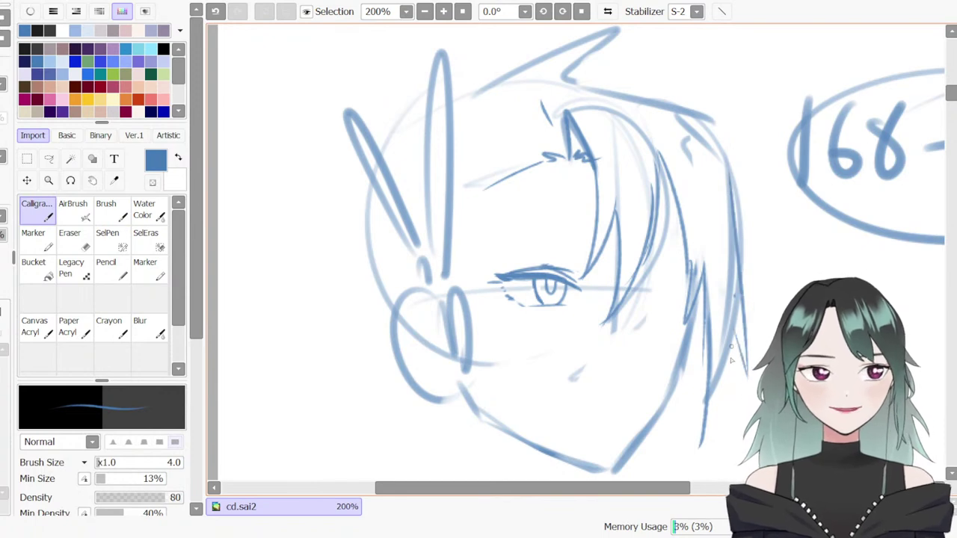
scroll(940, 148, "down", 1)
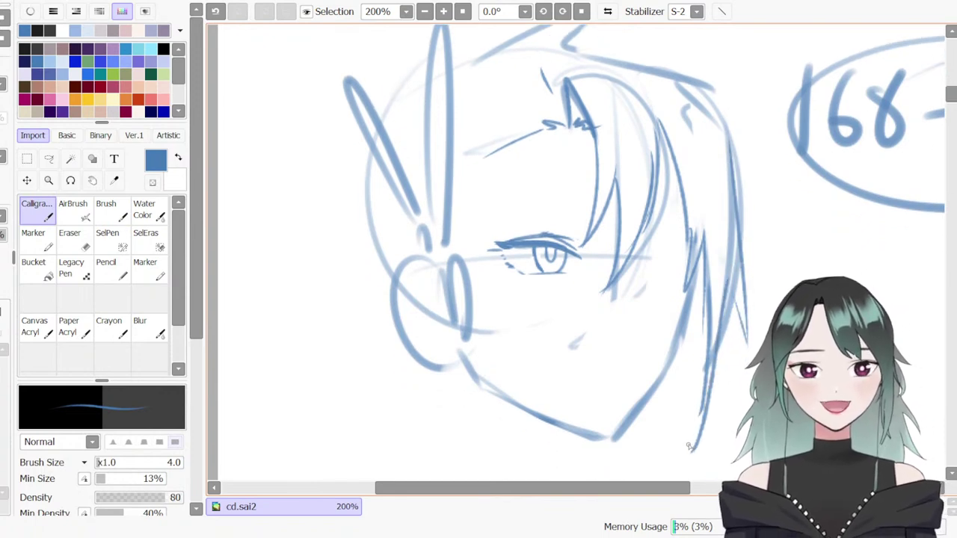
left_click_drag(733, 230, 737, 310)
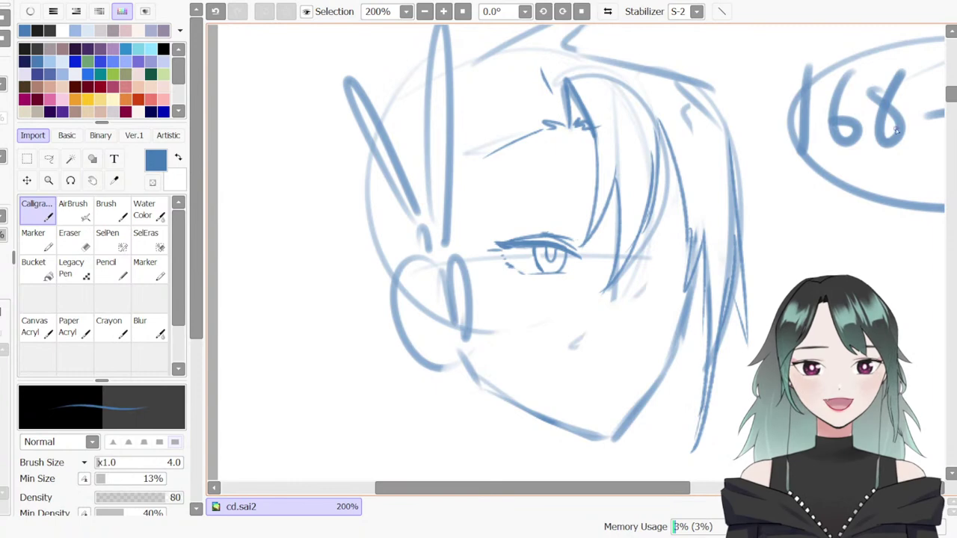
Add short strands overlapping the cheek contour and trim the outer side lock with the Eraser at size 11
scroll(693, 249, "up", 1)
left_click_drag(687, 259, 676, 359)
left_click_drag(704, 277, 675, 360)
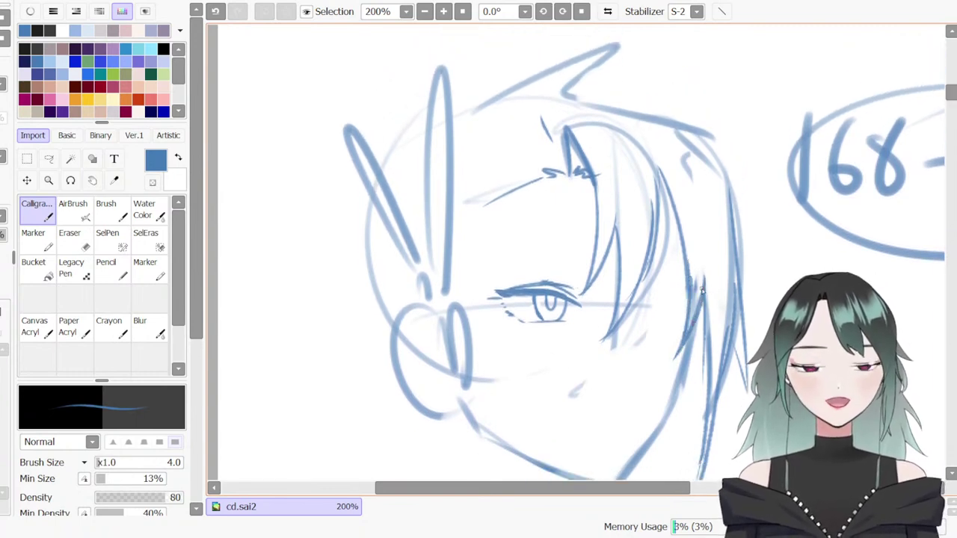
key("e")
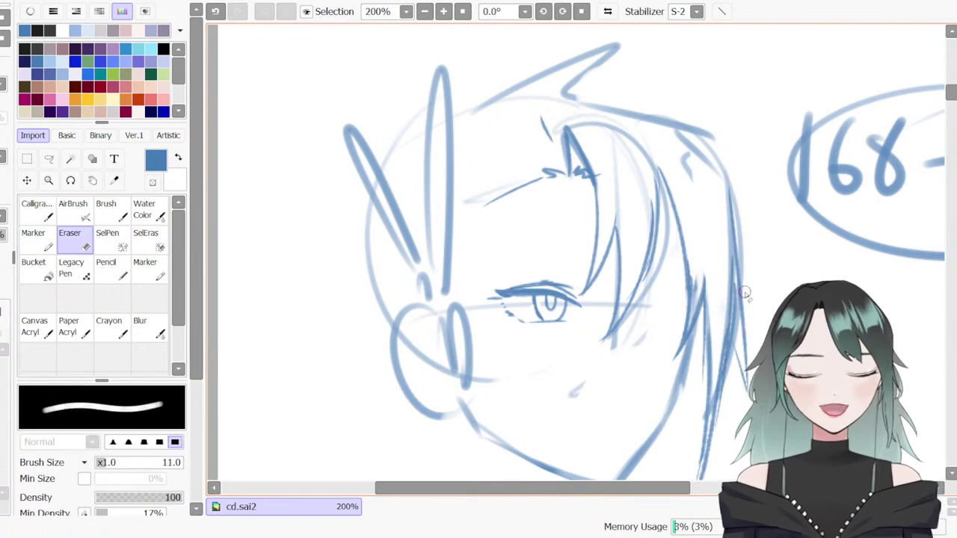
key("b")
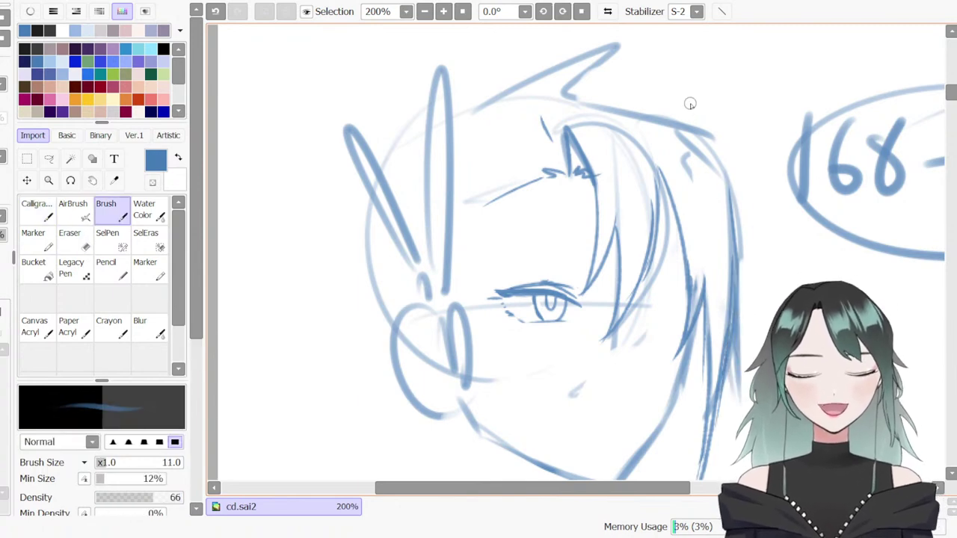
Reinforce the front hair outline from the crown downwards and add a flared outer lock and another cheek strand
mouse_move(546, 96)
left_mouse_down()
mouse_move(696, 115)
mouse_move(729, 208)
left_mouse_up()
left_click_drag(704, 137, 733, 226)
left_click_drag(722, 162, 749, 271)
key("ctrl+z")
key("n")
left_click_drag(724, 168, 764, 322)
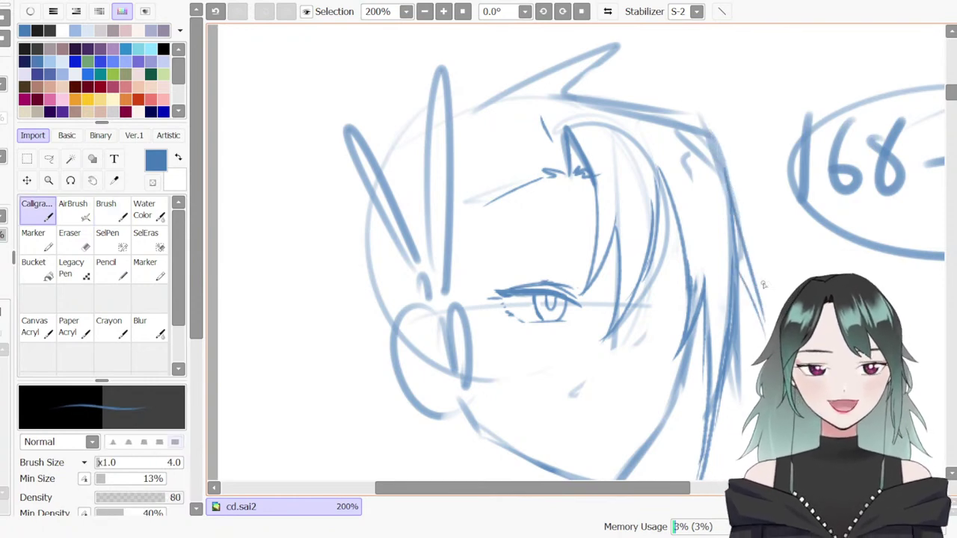
scroll(953, 103, "down", 1)
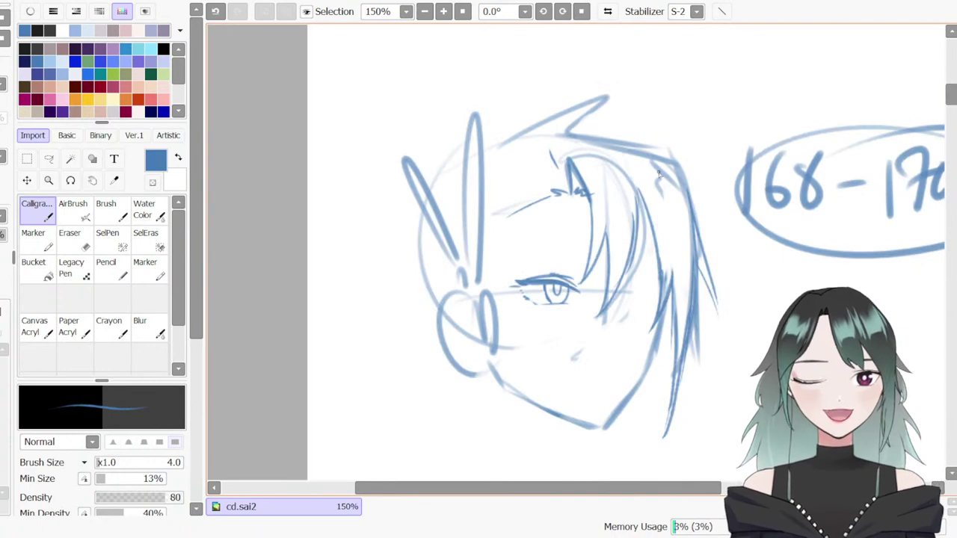
left_click_drag(671, 305, 658, 361)
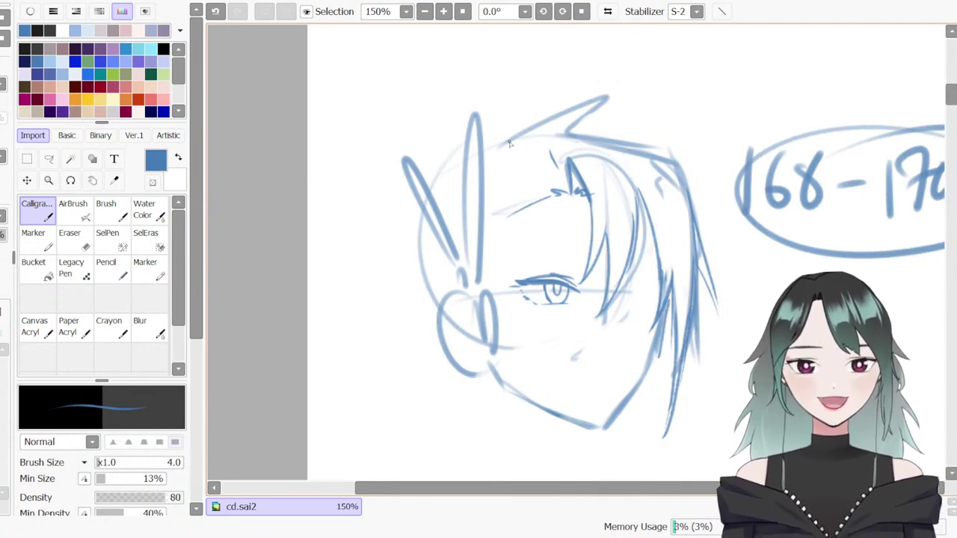
Redraw the crown spike slightly larger and add a second spike jutting forward above the front hair outline
key("b")
left_click_drag(517, 127, 622, 96)
key("n")
mouse_move(622, 96)
left_mouse_down()
mouse_move(570, 138)
mouse_move(640, 133)
left_mouse_up()
key("e")
key("b")
mouse_move(579, 125)
left_mouse_down()
mouse_move(705, 143)
mouse_move(697, 200)
mouse_move(689, 190)
mouse_move(698, 229)
left_mouse_up()
key("n")
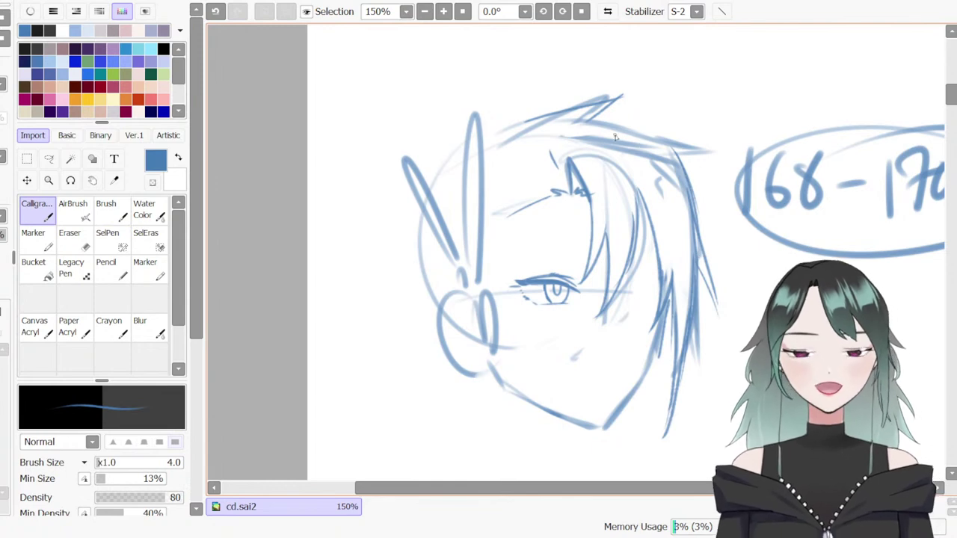
Reinforce the front hair outline and lengthen the forward-jutting spike with the Brush at size 11
key("b")
mouse_move(566, 134)
left_mouse_down()
mouse_move(682, 148)
mouse_move(641, 130)
mouse_move(729, 152)
left_mouse_up()
left_click_drag(655, 148, 703, 251)
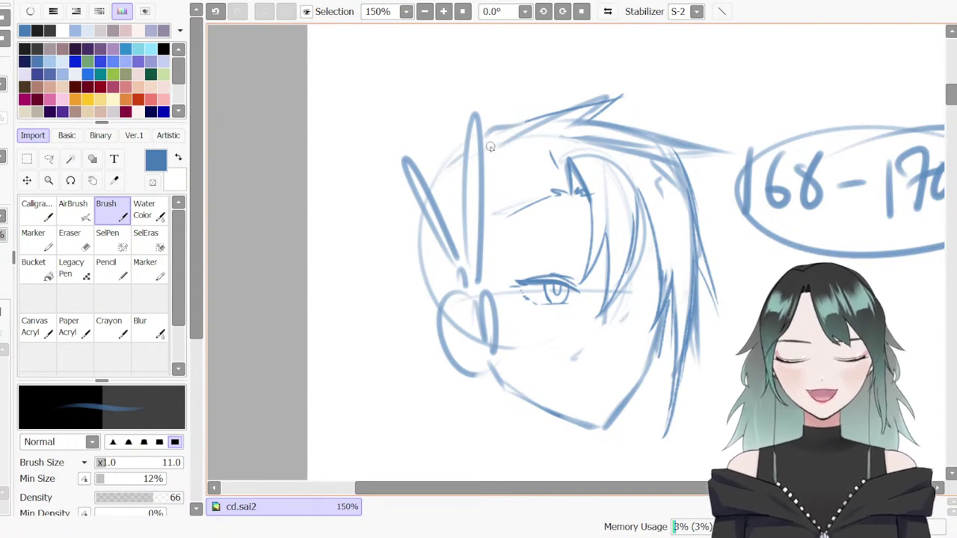
Erase the two tall oval guides above the ear and the rear skull curve behind them
key("e")
mouse_move(471, 104)
left_mouse_down()
mouse_move(472, 194)
mouse_move(476, 129)
mouse_move(470, 257)
mouse_move(480, 243)
mouse_move(466, 161)
mouse_move(466, 213)
left_mouse_up()
left_click_drag(469, 142, 463, 238)
left_click_drag(457, 190, 495, 187)
mouse_move(476, 131)
left_mouse_down()
mouse_move(439, 256)
mouse_move(423, 176)
left_mouse_up()
Redraw the rear crown outline with short overlapping strands and curve it down towards the back of the head
key("b")
mouse_move(493, 129)
left_mouse_down()
mouse_move(473, 146)
mouse_move(490, 131)
left_mouse_up()
key("ctrl+z")
mouse_move(428, 175)
left_mouse_down()
mouse_move(482, 137)
mouse_move(510, 144)
left_mouse_up()
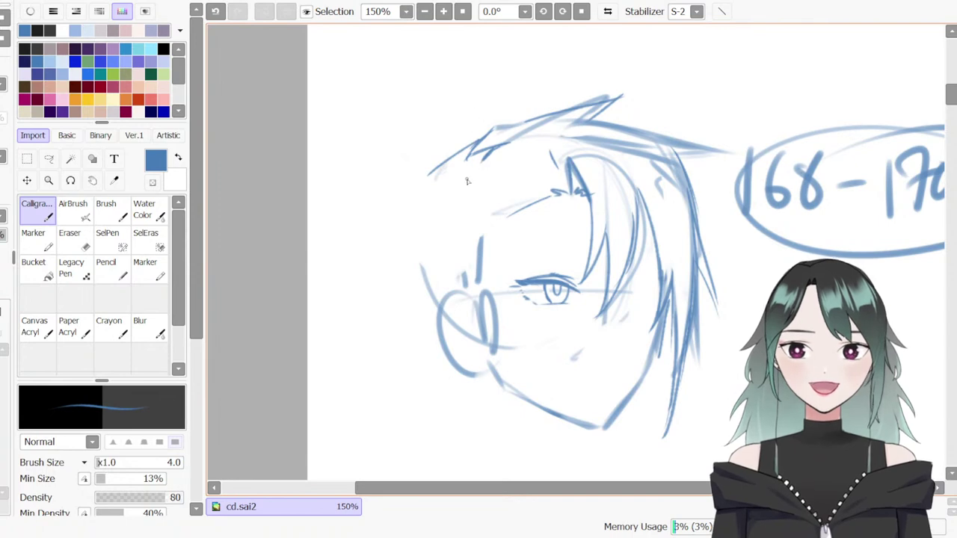
key("e")
left_click_drag(430, 174, 419, 186)
key("b")
left_click_drag(455, 155, 423, 208)
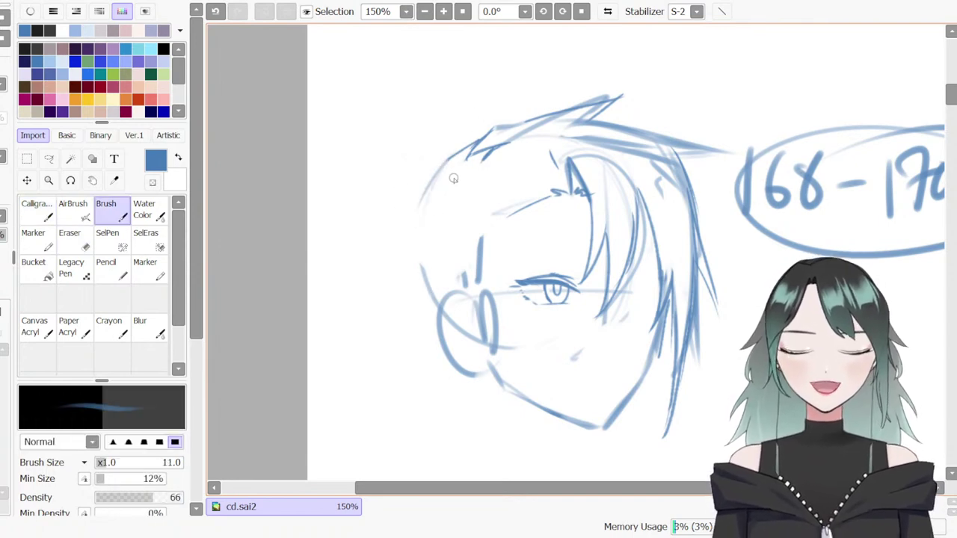
Add thin strands at the temple hairline and fade the leftover guide stubs above the ear with the Eraser at size 53
key("c")
mouse_move(486, 220)
left_mouse_down()
mouse_move(529, 207)
mouse_move(480, 245)
mouse_move(482, 288)
left_mouse_up()
key("e")
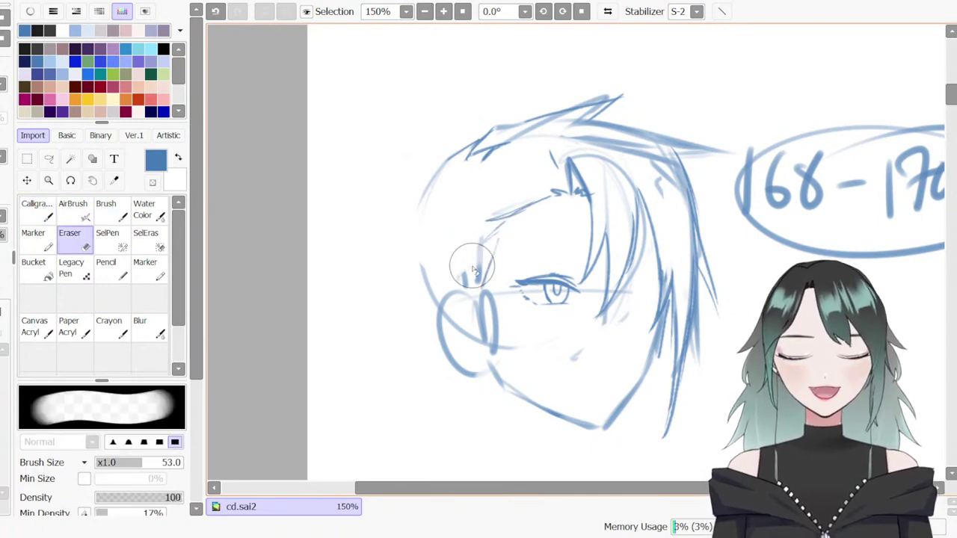
left_click_drag(475, 246, 473, 264)
key("b")
mouse_move(473, 217)
left_mouse_down()
mouse_move(483, 122)
mouse_move(482, 284)
left_mouse_up()
key("ctrl+z")
Draw a tall, narrow pointed ornament rising from the temple past the crown outline with the Calligraphy brush at size 4
key("n")
left_click_drag(473, 222, 484, 117)
left_click_drag(484, 117, 486, 286)
Erase the small oval in front of the ear and replace it with a thin pointed strand below the ornament
key("e")
mouse_move(492, 340)
left_mouse_down()
mouse_move(476, 293)
mouse_move(481, 315)
left_mouse_up()
key("c")
left_click_drag(488, 284, 493, 371)
left_click_drag(479, 310, 485, 286)
left_click_drag(485, 287, 493, 374)
mouse_move(482, 318)
left_mouse_down()
mouse_move(494, 366)
mouse_move(498, 352)
left_mouse_up()
Draw a second pointed ornament slanting backwards from the base of the tall one
key("e")
key("c")
left_click_drag(502, 236, 486, 293)
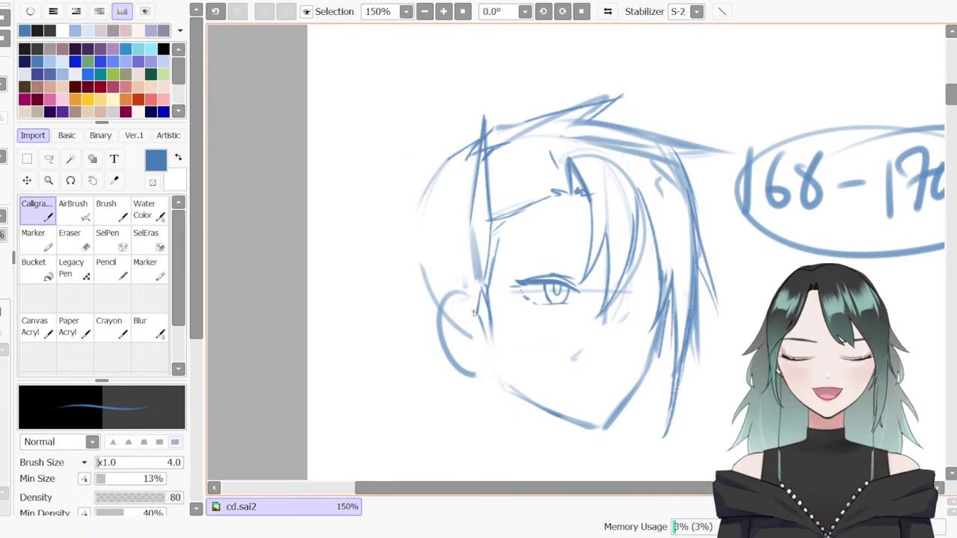
key("ctrl+z")
mouse_move(473, 272)
left_mouse_down()
mouse_move(450, 219)
mouse_move(435, 138)
mouse_move(469, 213)
mouse_move(474, 274)
left_mouse_up()
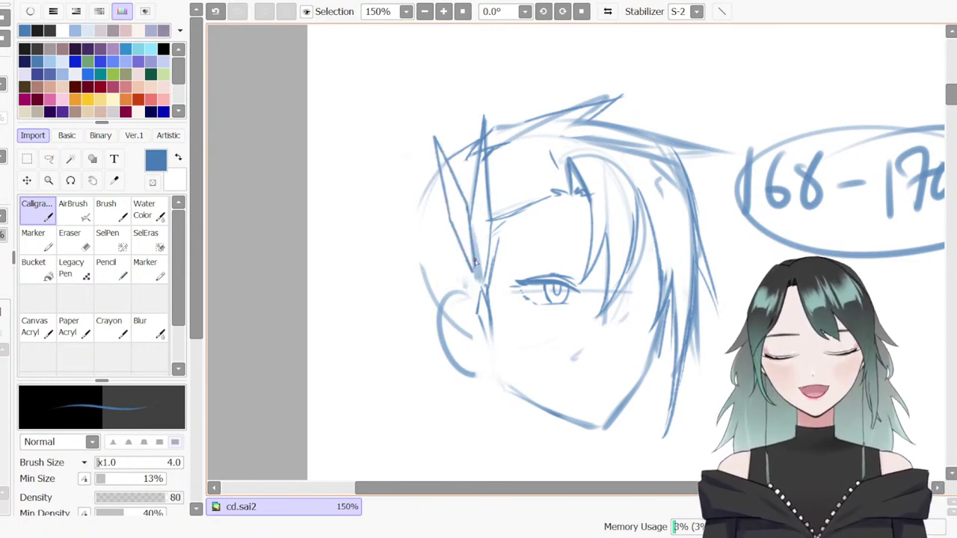
Add small diamond shapes at the ornament base and along the ear's upper edge, and darken the ear's outline
mouse_move(474, 222)
left_mouse_down()
mouse_move(482, 288)
mouse_move(474, 304)
left_mouse_up()
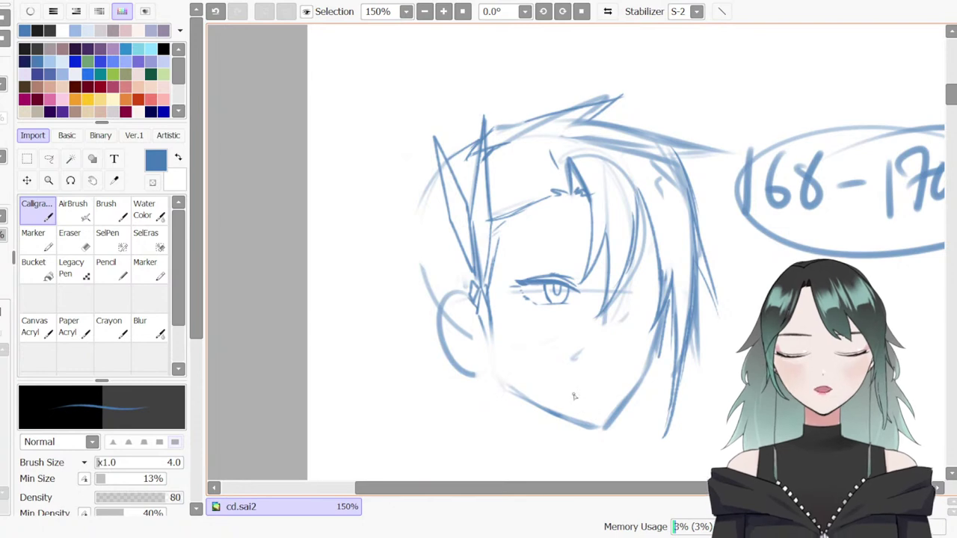
mouse_move(450, 265)
left_mouse_down()
mouse_move(459, 281)
mouse_move(451, 302)
left_mouse_up()
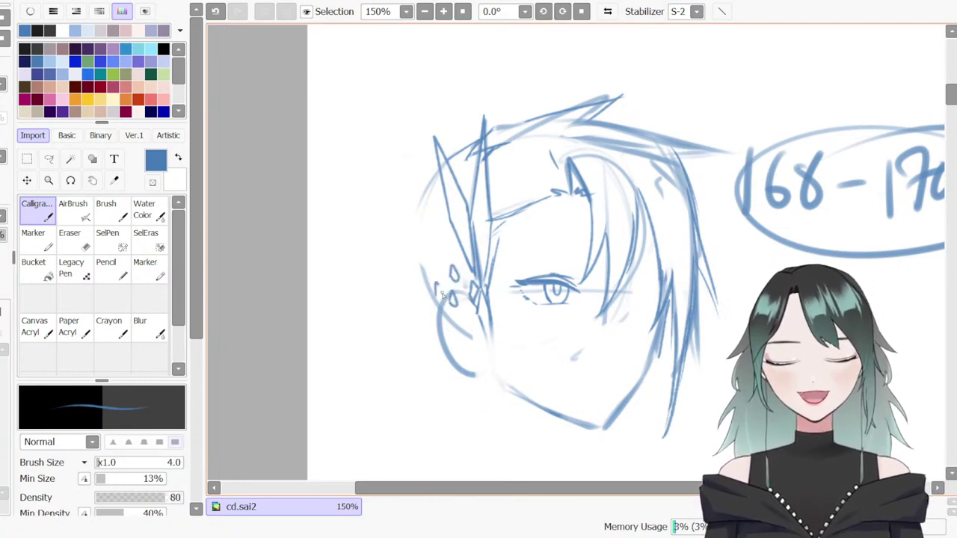
mouse_move(453, 289)
left_mouse_down()
mouse_move(449, 348)
mouse_move(489, 379)
left_mouse_up()
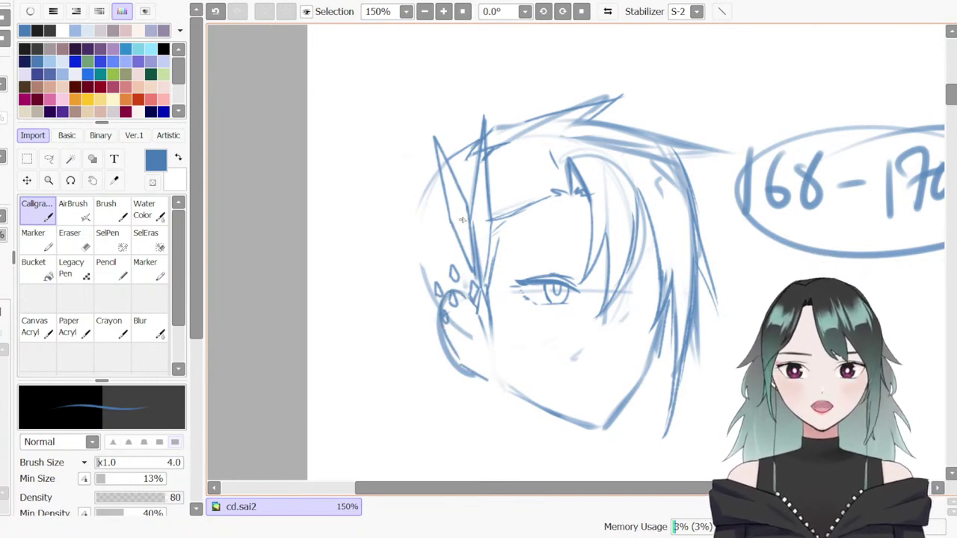
Draw a fuller curve for the back of the head behind the ornaments with the Brush at size 11
left_click_drag(434, 178, 410, 261)
key("b")
left_click_drag(435, 172, 411, 258)
left_click_drag(421, 188, 410, 333)
key("ctrl+z")
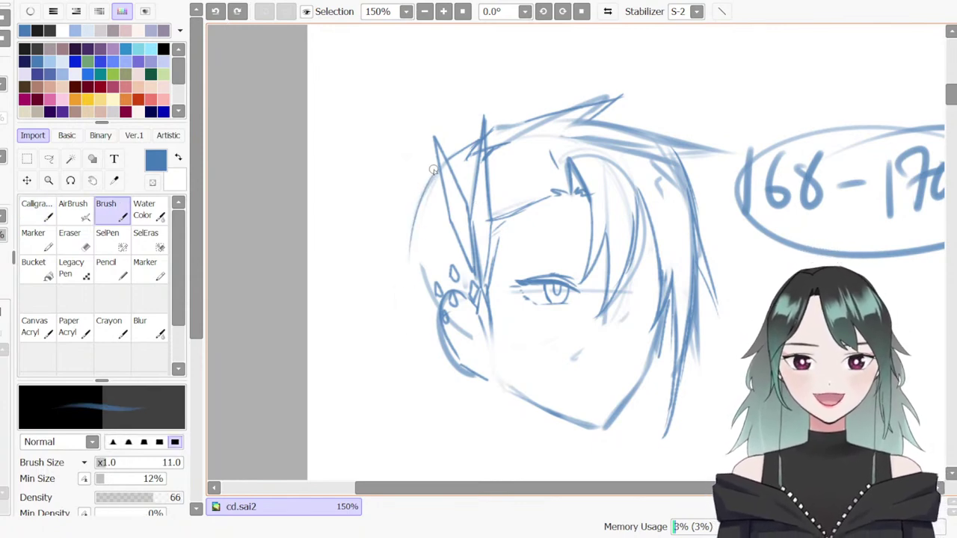
left_click_drag(424, 178, 413, 233)
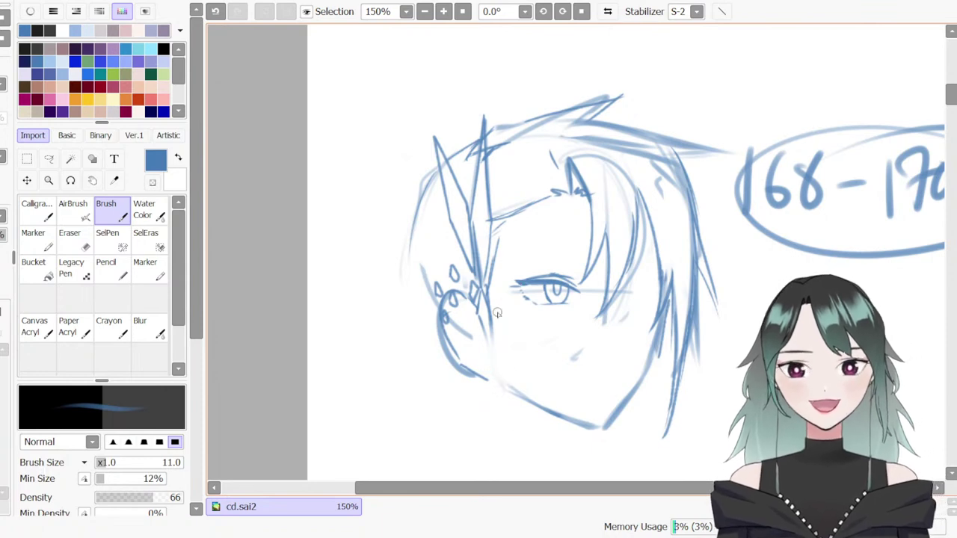
Draw layered back locks flaring behind the ear and tapering down the nape, and thicken the rear hair outline
mouse_move(412, 200)
left_mouse_down()
mouse_move(408, 308)
mouse_move(381, 303)
left_mouse_up()
mouse_move(411, 229)
left_mouse_down()
mouse_move(440, 365)
mouse_move(508, 456)
left_mouse_up()
left_click_drag(453, 359, 500, 425)
left_click_drag(486, 386, 508, 438)
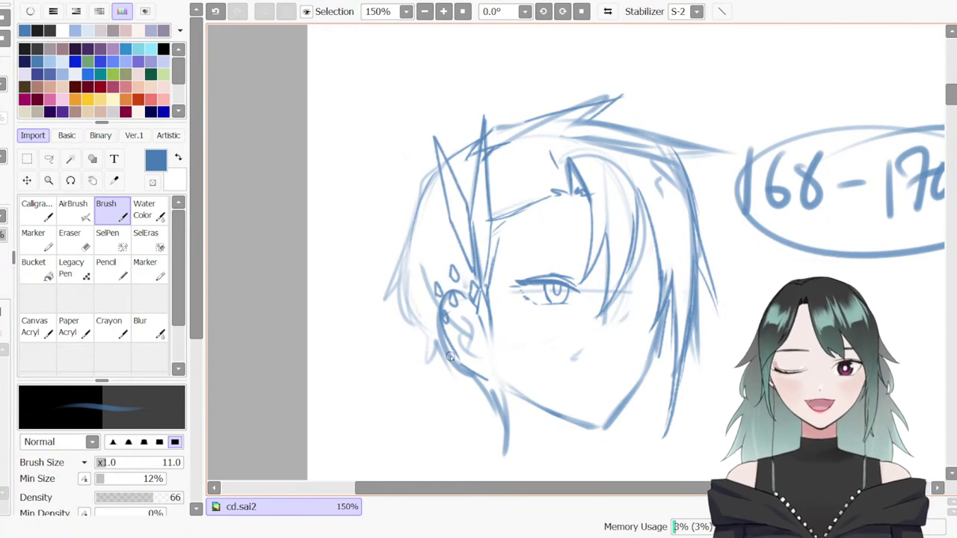
left_click_drag(425, 332, 430, 365)
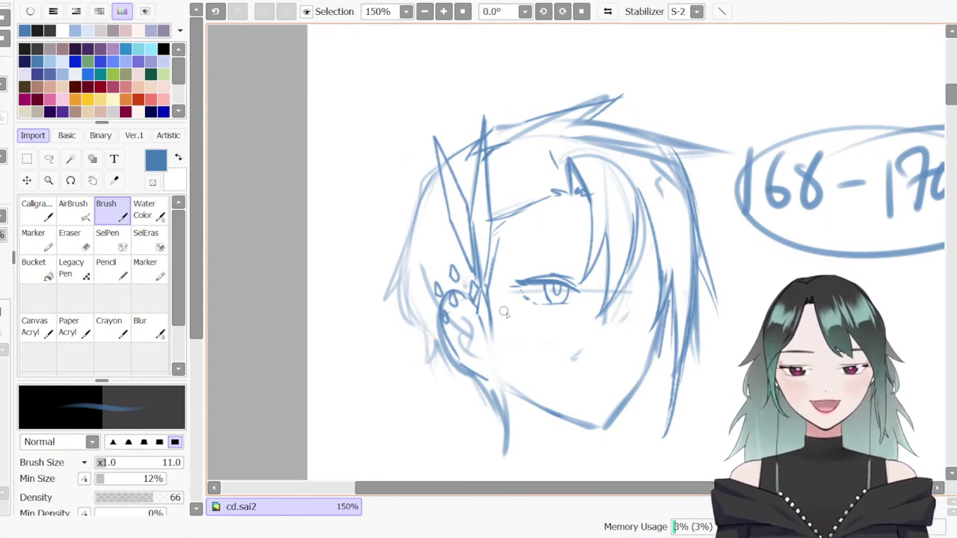
left_click_drag(949, 102, 944, 106)
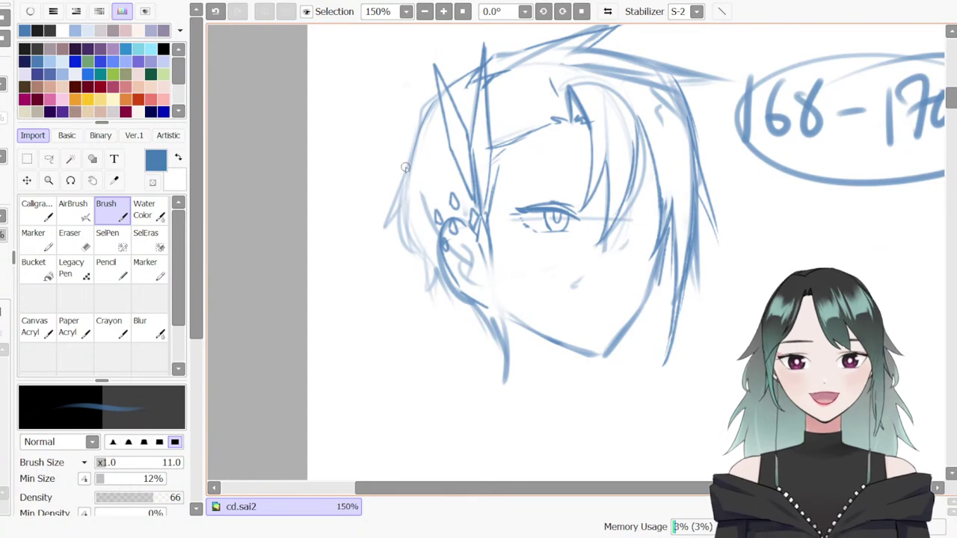
left_click_drag(406, 155, 450, 96)
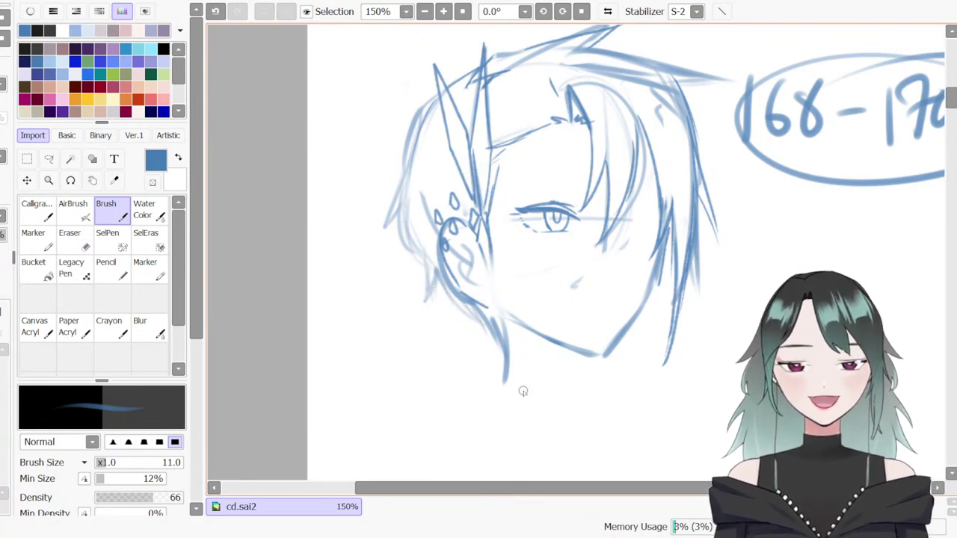
Mark the nape with a small arrow, sketch a curved neck line under the chin, and round the jaw's underside
mouse_move(472, 352)
left_mouse_down()
mouse_move(499, 348)
mouse_move(506, 361)
left_mouse_up()
key("n")
left_click_drag(620, 341, 610, 379)
key("b")
left_click_drag(507, 333, 602, 361)
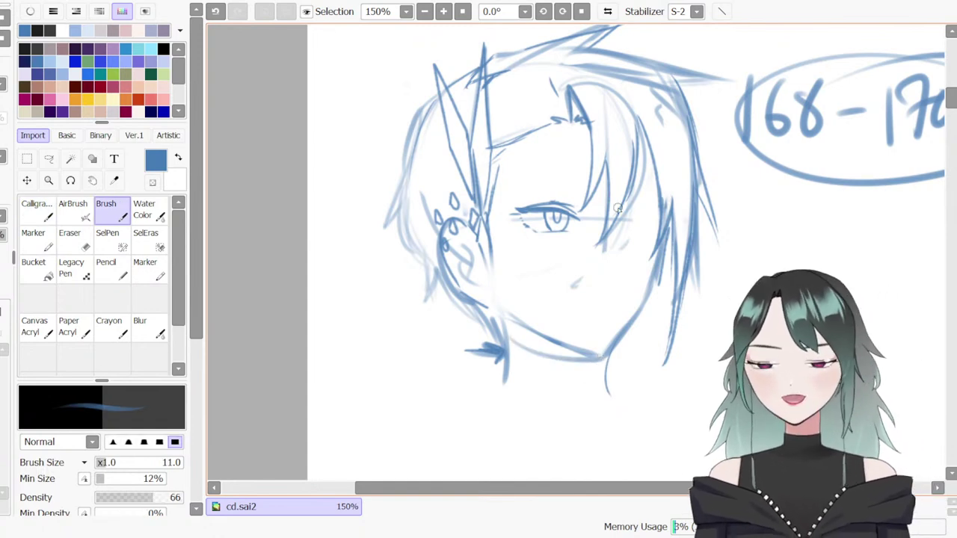
Draw a thin angled eyebrow above the eye with the Calligraphy brush while viewing the canvas mirrored
key("h")
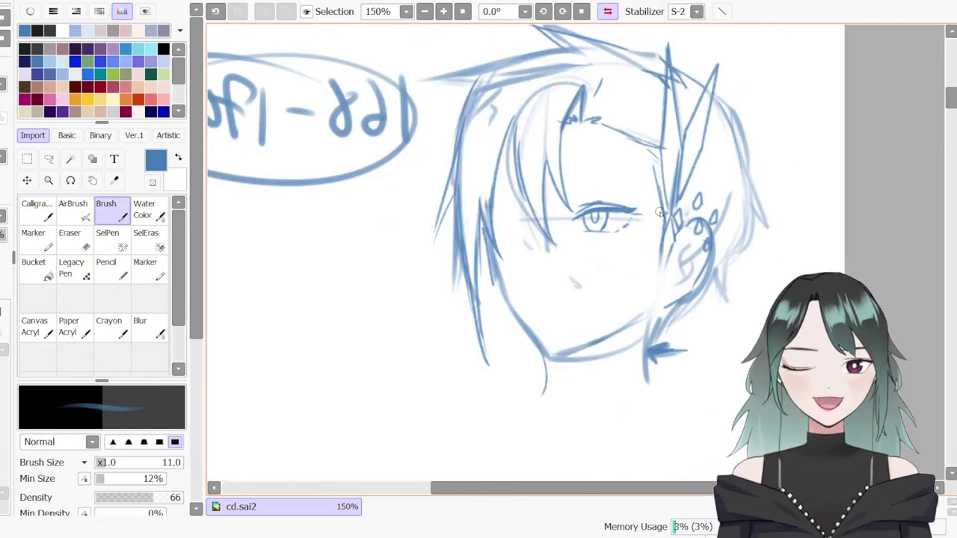
key("n")
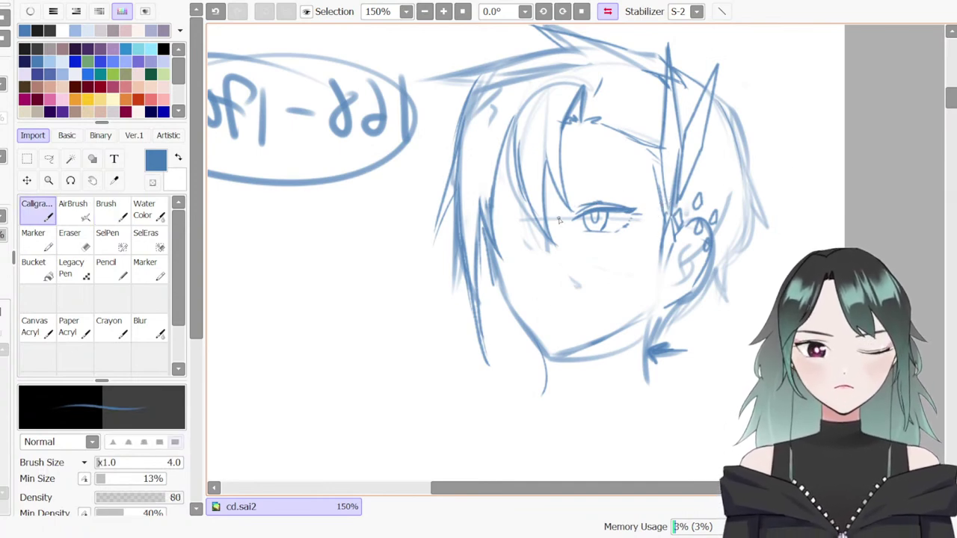
left_click_drag(568, 198, 621, 186)
key("ctrl+z")
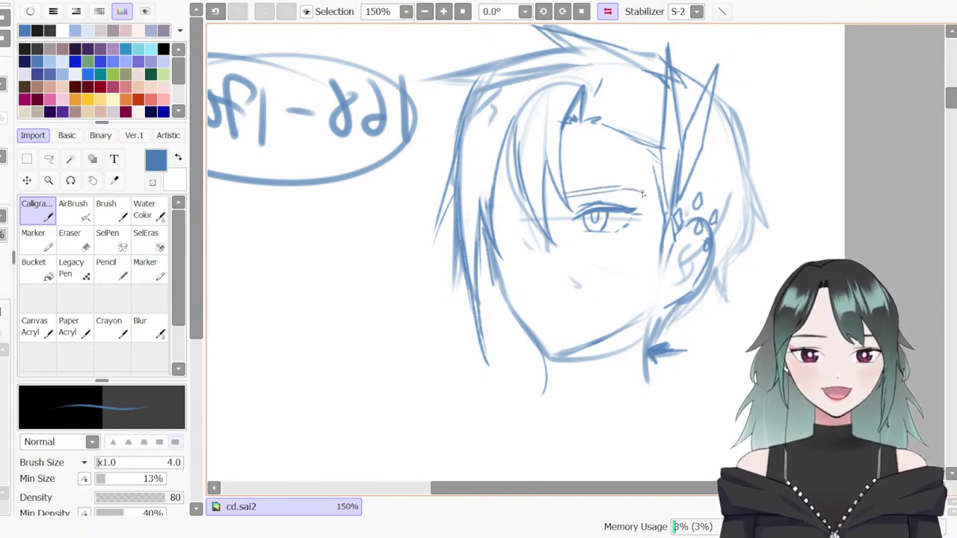
key("ctrl+z")
left_click_drag(623, 187, 650, 201)
key("ctrl+z")
key("ctrl+z")
key("ctrl+z")
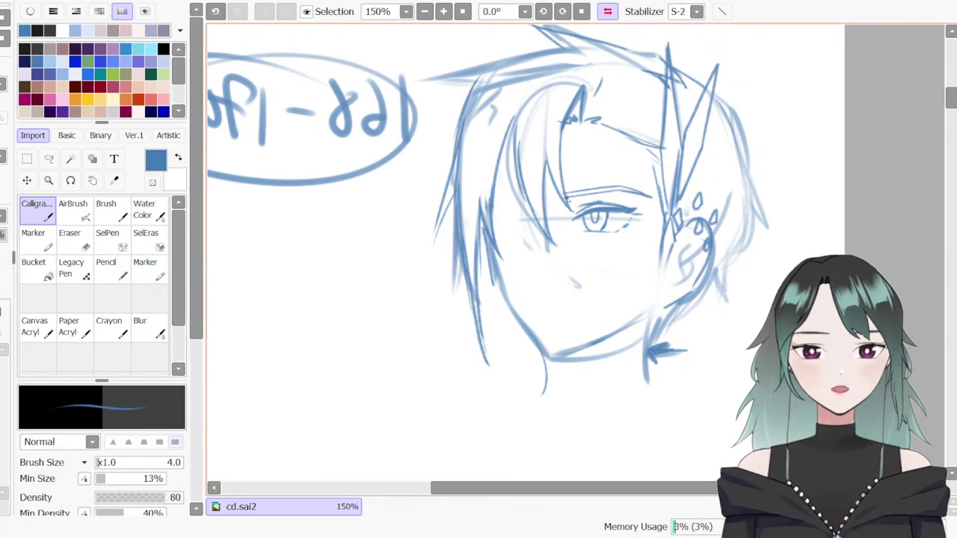
key("Insert")
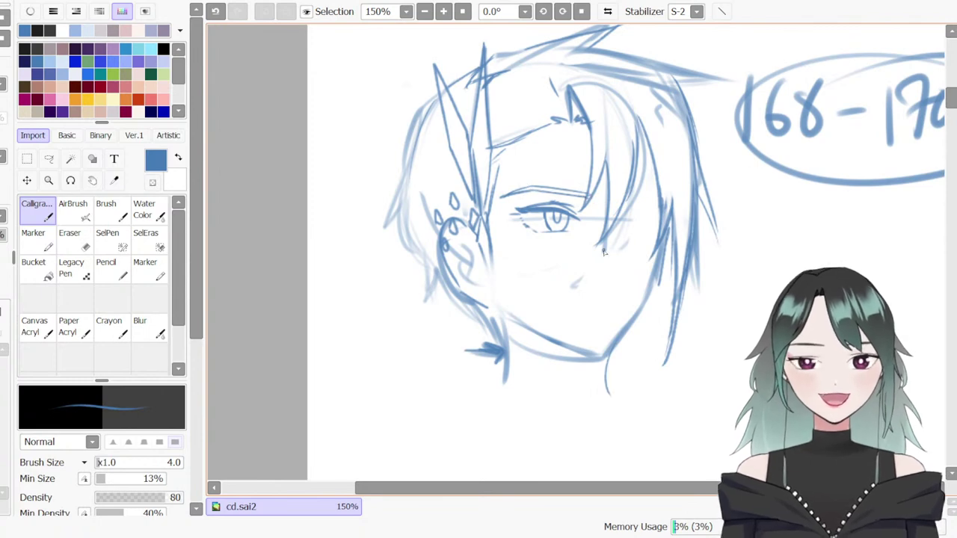
Replace the old nose mark with one closer to the far cheek, including a short nostril line, and retouch the rear jaw
key("b")
key("e")
key("b")
left_click_drag(499, 303, 516, 328)
mouse_move(609, 233)
left_mouse_down()
mouse_move(620, 263)
mouse_move(606, 286)
mouse_move(617, 266)
mouse_move(610, 284)
mouse_move(599, 276)
mouse_move(621, 264)
mouse_move(607, 284)
mouse_move(613, 268)
mouse_move(609, 281)
mouse_move(594, 275)
mouse_move(619, 275)
mouse_move(583, 277)
left_mouse_up()
key("ctrl+z")
key("ctrl+z")
key("n")
key("ctrl+z")
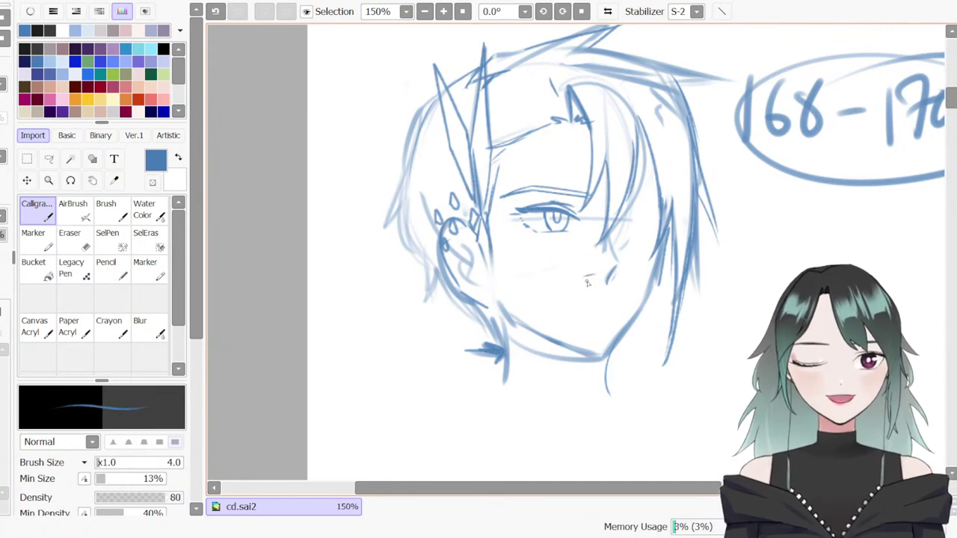
Draw crossed vertical and horizontal guide lines below the circled height note with the Brush at size 11
left_click_drag(677, 489, 779, 491)
key("e")
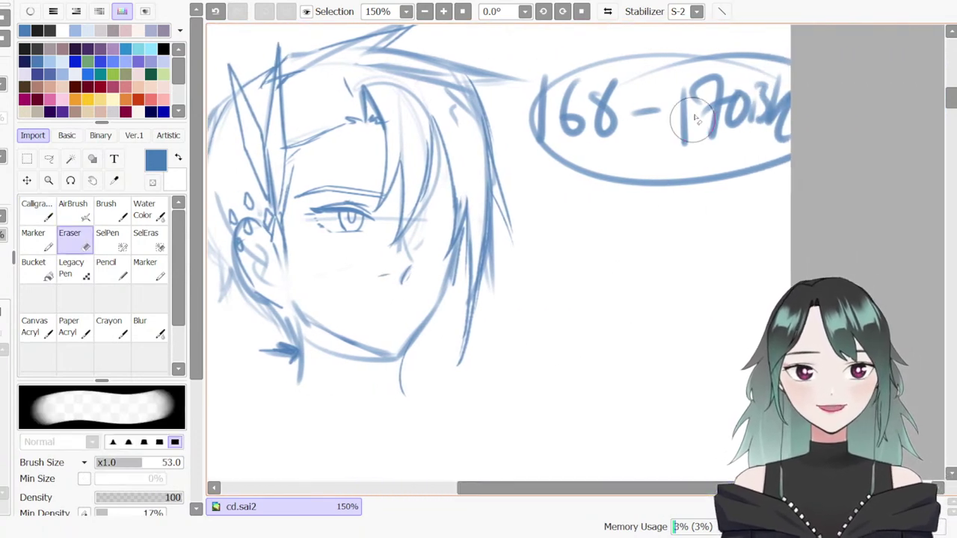
left_click_drag(547, 164, 652, 184)
key("ctrl+z")
key("b")
mouse_move(627, 235)
left_mouse_down()
mouse_move(622, 383)
mouse_move(622, 298)
mouse_move(623, 385)
left_mouse_up()
key("ctrl+z")
mouse_move(586, 316)
left_mouse_down()
mouse_move(695, 301)
mouse_move(744, 302)
left_mouse_up()
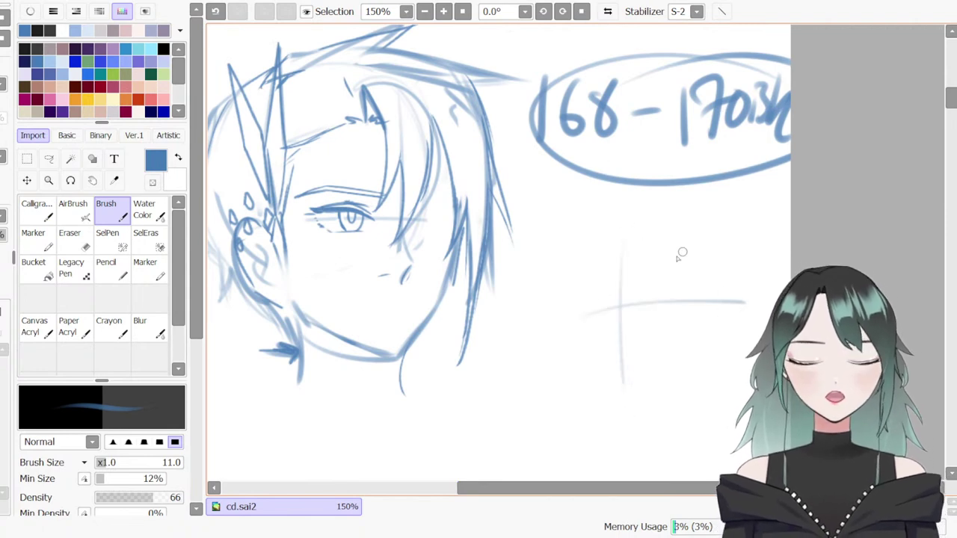
mouse_move(621, 230)
left_mouse_down()
mouse_move(619, 269)
mouse_move(624, 401)
left_mouse_up()
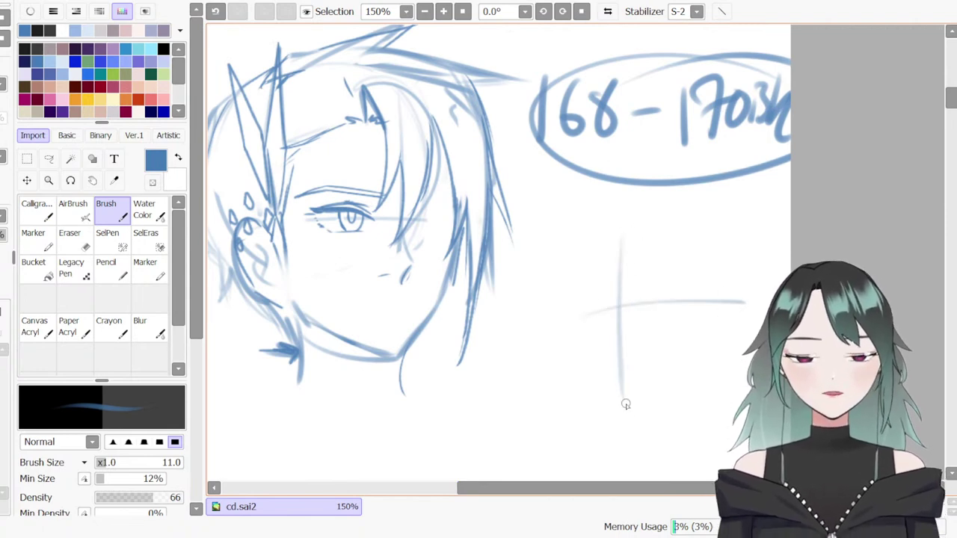
Start a side-profile face on the crossed guides with a brow notch and a pointed nose
left_click_drag(608, 288, 618, 311)
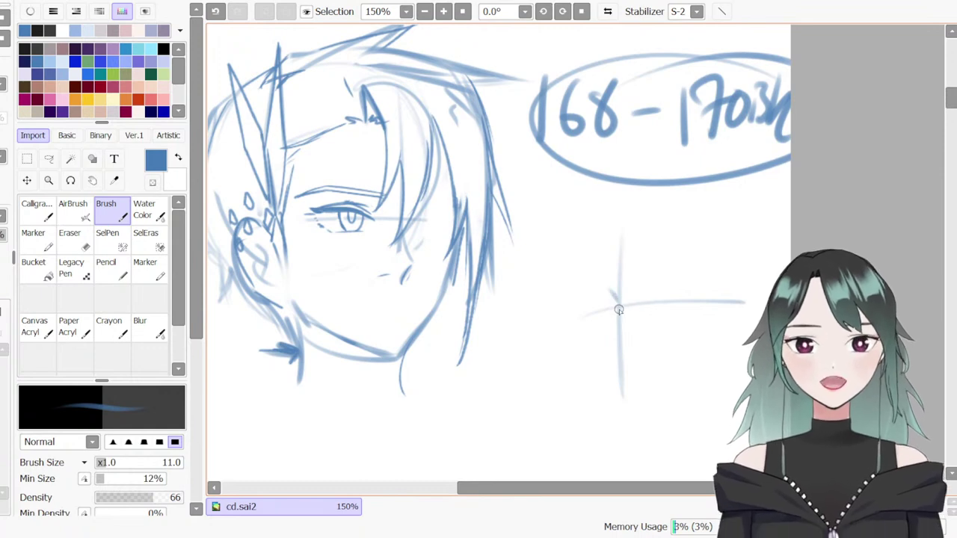
mouse_move(618, 307)
left_mouse_down()
mouse_move(599, 335)
mouse_move(615, 350)
left_mouse_up()
key("n")
key("ctrl+z")
key("ctrl+z")
key("ctrl+z")
key("ctrl+z")
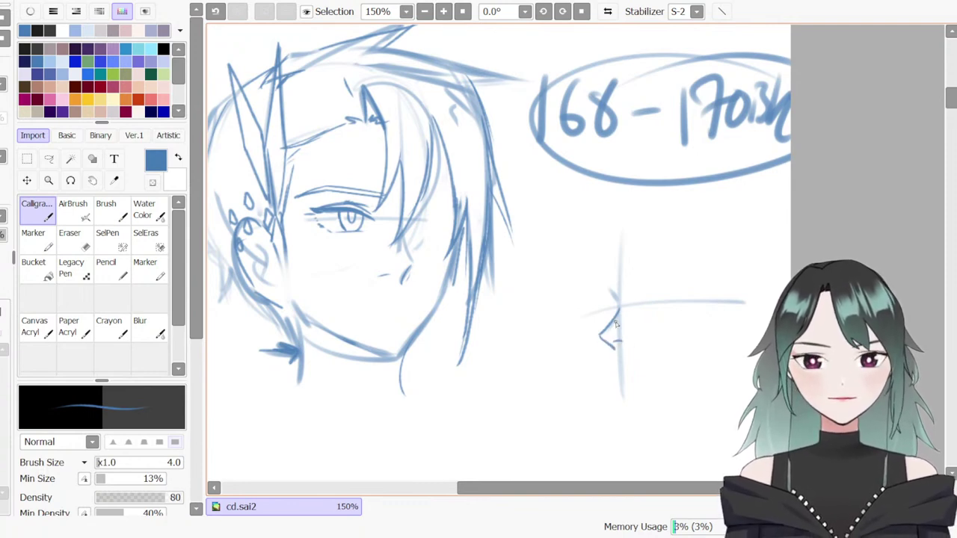
Redraw the profile's nose with a concave bridge and add the upper lip below it
key("e")
mouse_move(613, 315)
left_mouse_down()
mouse_move(601, 336)
mouse_move(611, 357)
left_mouse_up()
key("n")
key("ctrl+z")
key("ctrl+z")
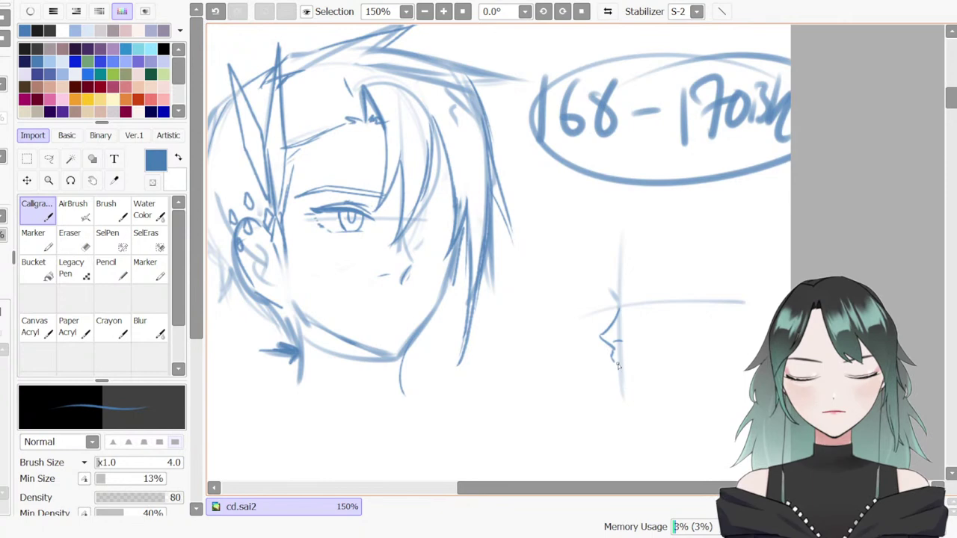
Complete the profile's lips and chin and add a slanted jawline running back from the chin
key("ctrl+z")
left_click_drag(618, 346, 612, 363)
key("ctrl+z")
mouse_move(617, 371)
left_mouse_down()
mouse_move(620, 390)
mouse_move(664, 396)
mouse_move(700, 376)
left_mouse_up()
key("ctrl+z")
left_click_drag(622, 405, 684, 385)
Darken the strand hanging in front of the main head's ear with the Calligraphy brush
left_click_drag(674, 488, 562, 481)
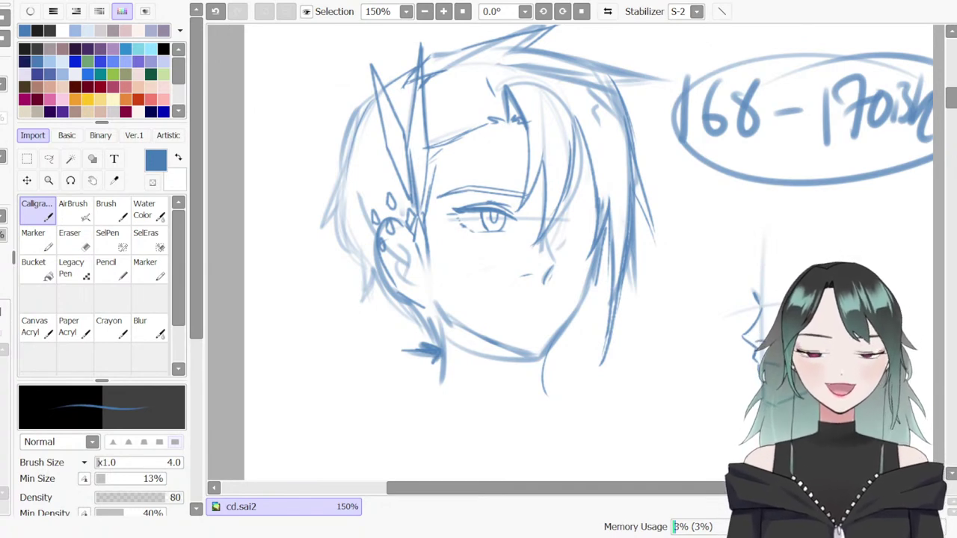
left_click_drag(422, 258, 430, 293)
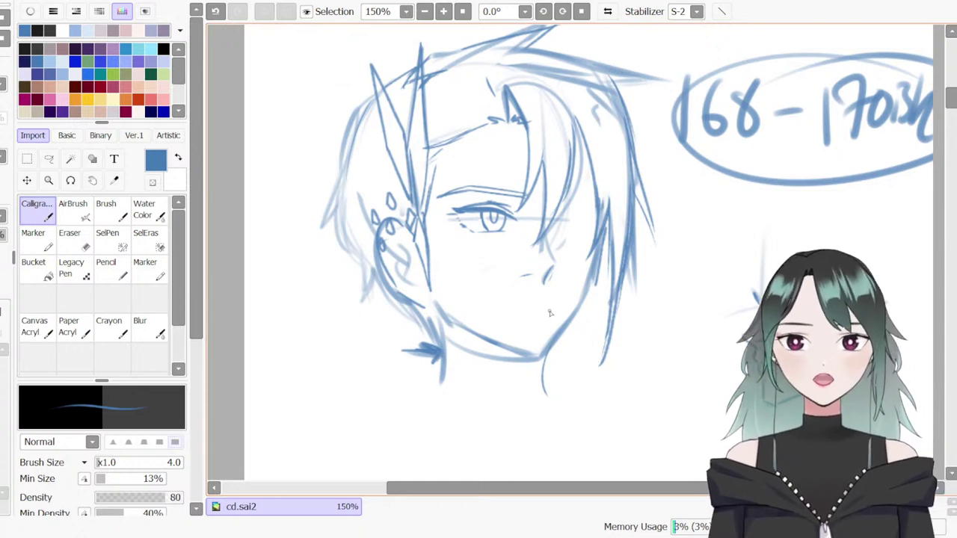
left_click_drag(951, 105, 952, 108)
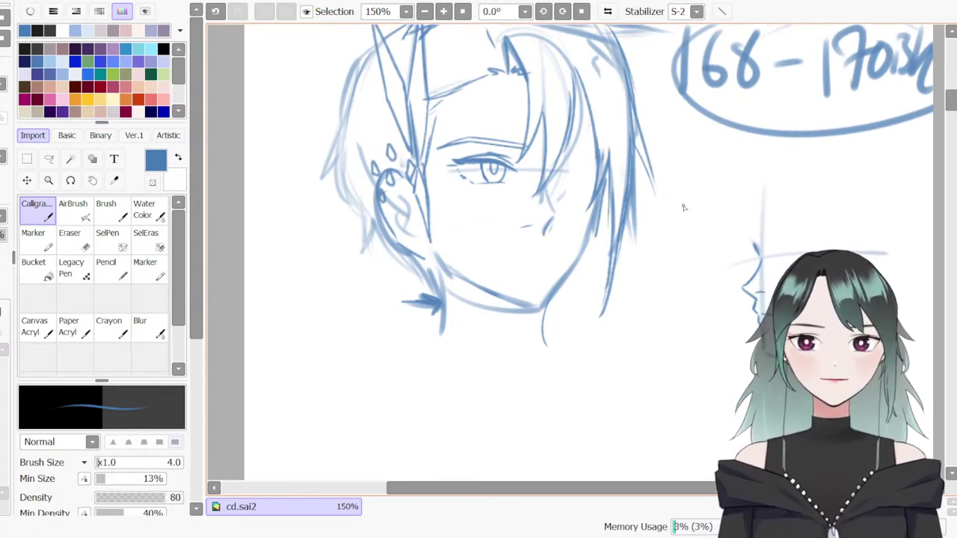
mouse_move(677, 204)
left_mouse_down()
mouse_move(715, 217)
mouse_move(768, 185)
left_mouse_up()
mouse_move(705, 213)
left_mouse_down()
mouse_move(792, 196)
mouse_move(814, 195)
left_mouse_up()
key("ctrl+z")
key("ctrl+z")
key("ctrl+z")
key("ctrl+z")
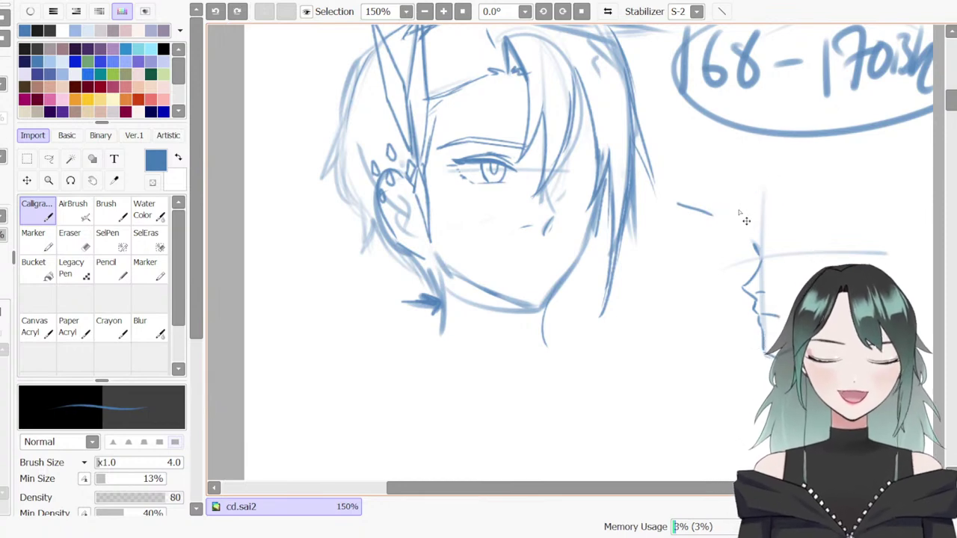
Erase part of the curved neck line under the chin and redraw it straighter with the Brush
left_click_drag(947, 97, 948, 98)
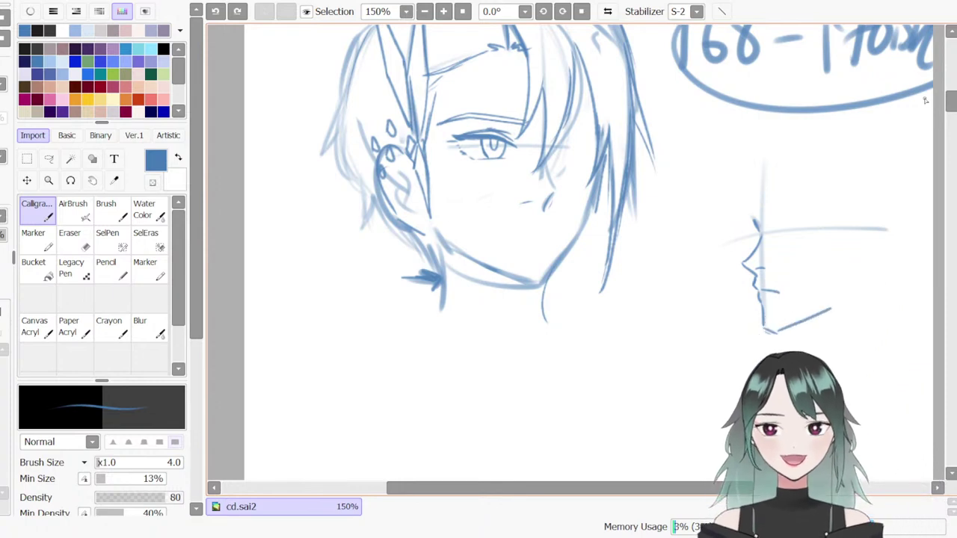
key("e")
left_click_drag(547, 289, 546, 323)
key("b")
key("ctrl+z")
left_click_drag(465, 302, 503, 356)
key("ctrl+z")
left_click_drag(458, 285, 499, 346)
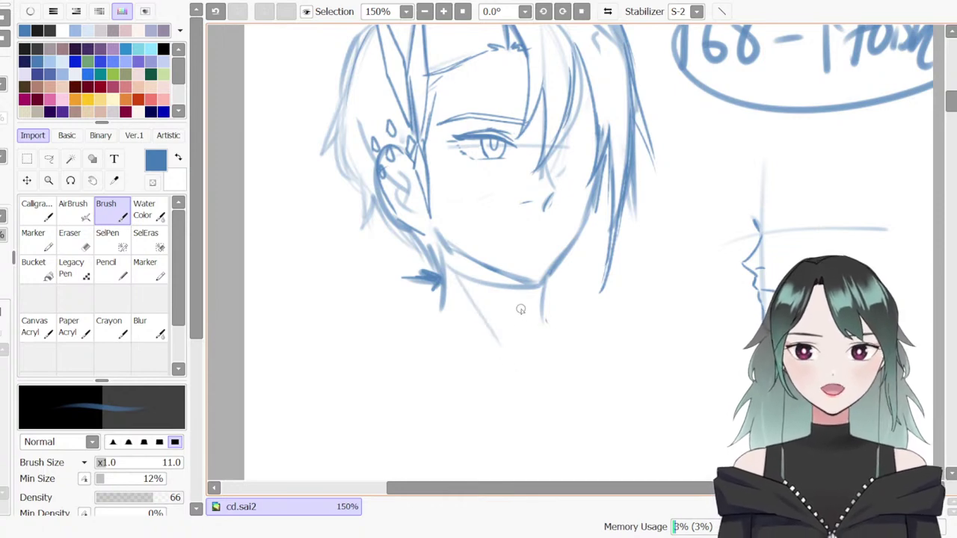
key("ctrl+z")
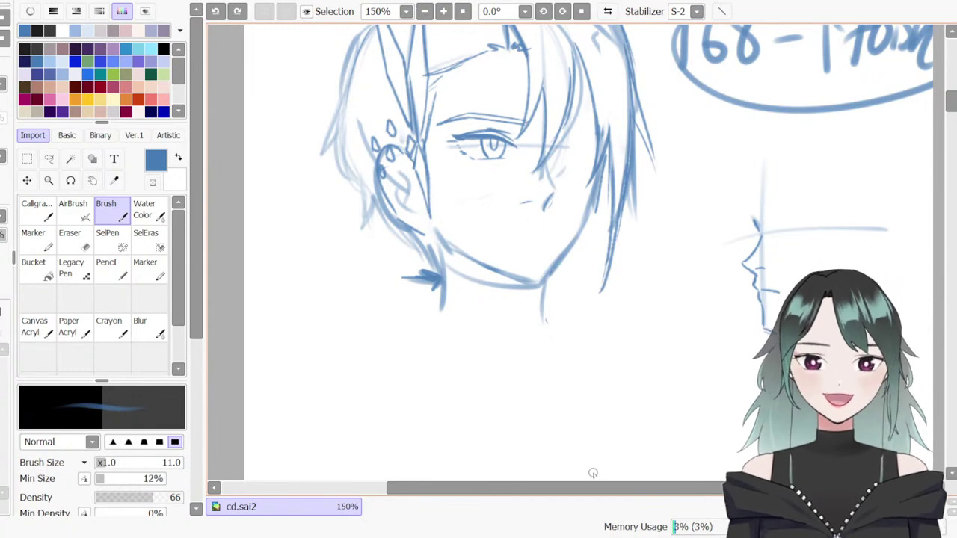
Sketch the left shoulder slope from the neck and add the slanted neck muscle strokes below the chin
mouse_move(951, 103)
left_mouse_down()
mouse_move(951, 72)
mouse_move(951, 112)
mouse_move(951, 89)
mouse_move(952, 103)
left_mouse_up()
left_click_drag(440, 212, 351, 244)
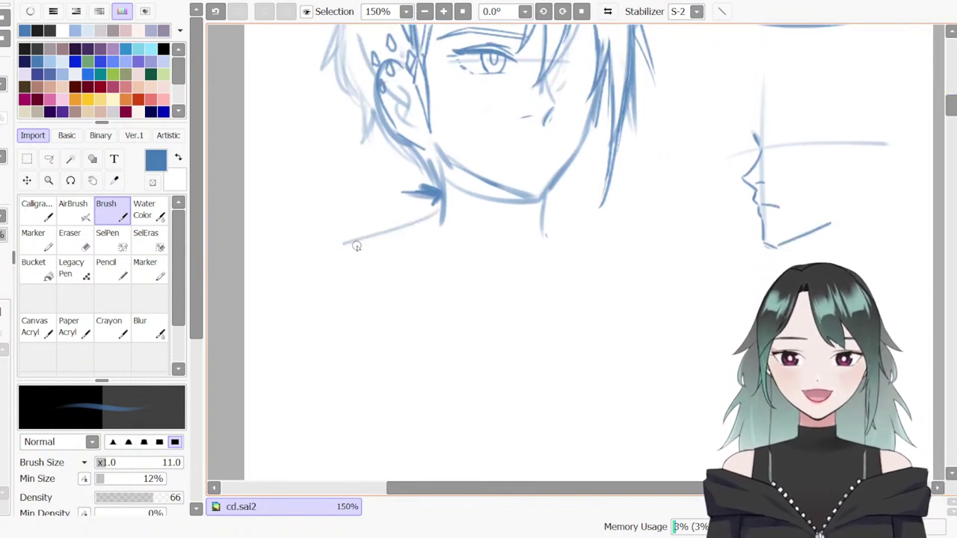
left_click_drag(453, 191, 507, 262)
left_click_drag(530, 224, 525, 244)
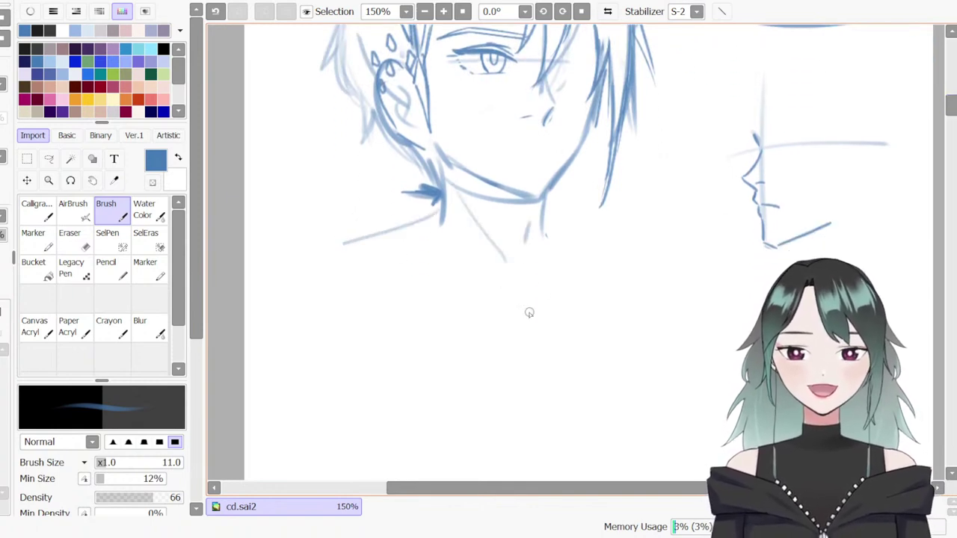
Extend the left shoulder outward and sketch a curved inner arm line down from it
mouse_move(324, 250)
left_mouse_down()
mouse_move(288, 263)
mouse_move(276, 390)
left_mouse_up()
key("ctrl+z")
left_click_drag(350, 239, 259, 282)
left_click_drag(302, 261, 379, 432)
left_click_drag(544, 212, 666, 245)
key("ctrl+z")
key("ctrl+z")
mouse_move(344, 244)
left_mouse_down()
mouse_move(268, 262)
mouse_move(380, 428)
left_mouse_up()
Draw the right shoulder line out from the neck and add the inner and outer arm lines below it
mouse_move(552, 215)
left_mouse_down()
mouse_move(669, 238)
mouse_move(664, 377)
left_mouse_up()
left_click_drag(670, 281, 663, 392)
left_click_drag(676, 235, 760, 305)
key("ctrl+z")
left_click_drag(704, 243, 735, 388)
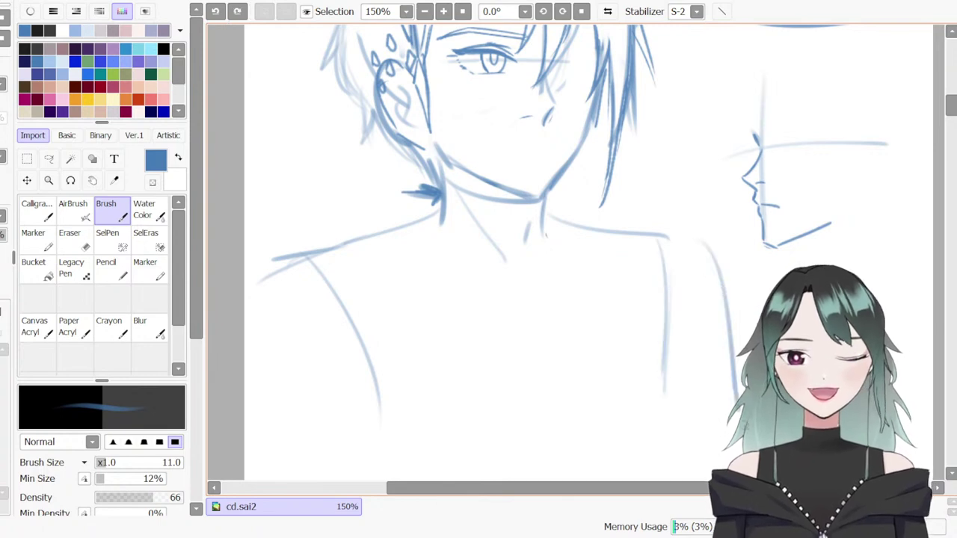
key("ctrl+z")
left_click_drag(697, 237, 723, 347)
Enlarge the Eraser to 70, clear the left shoulder's outer end, and draw a rounded outer arm contour with the Brush
key("e")
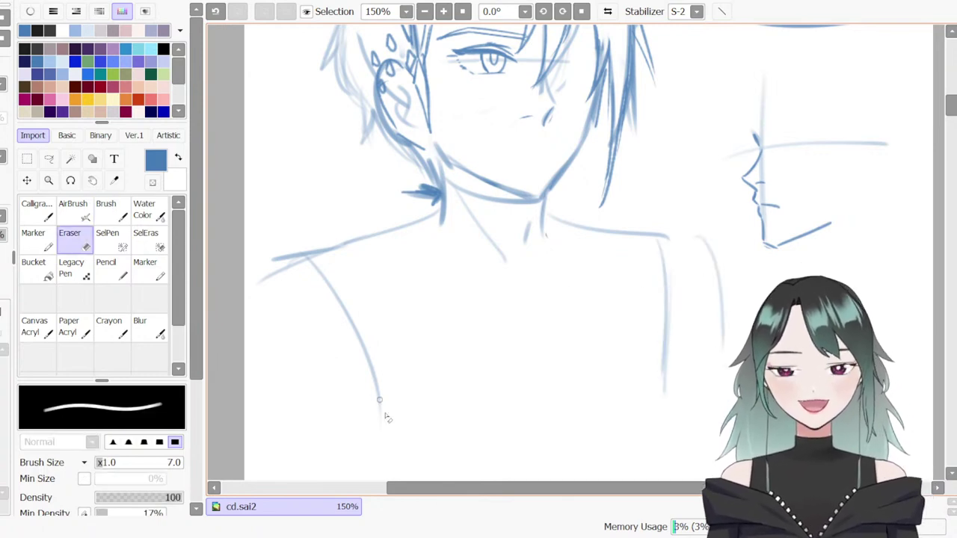
left_click_drag(363, 363, 381, 412)
key("bracketright")
key("bracketright")
key("bracketright")
key("bracketright")
key("bracketright")
key("bracketright")
key("bracketright")
key("bracketright")
key("bracketright")
key("bracketright")
key("bracketright")
key("bracketright")
key("bracketright")
key("bracketright")
left_click_drag(286, 297, 281, 290)
key("b")
left_click_drag(301, 255, 268, 340)
left_click_drag(267, 283, 264, 371)
Round the right shoulder into its outer arm contour and erase part of the left arm's inner line
left_click_drag(951, 105, 953, 115)
mouse_move(640, 113)
left_mouse_down()
mouse_move(713, 148)
mouse_move(716, 245)
left_mouse_up()
key("ctrl+z")
left_click_drag(711, 140, 714, 291)
key("e")
mouse_move(379, 251)
left_mouse_down()
mouse_move(323, 156)
mouse_move(374, 272)
mouse_move(370, 299)
left_mouse_up()
key("b")
mouse_move(951, 112)
left_mouse_down()
mouse_move(952, 96)
mouse_move(953, 107)
left_mouse_up()
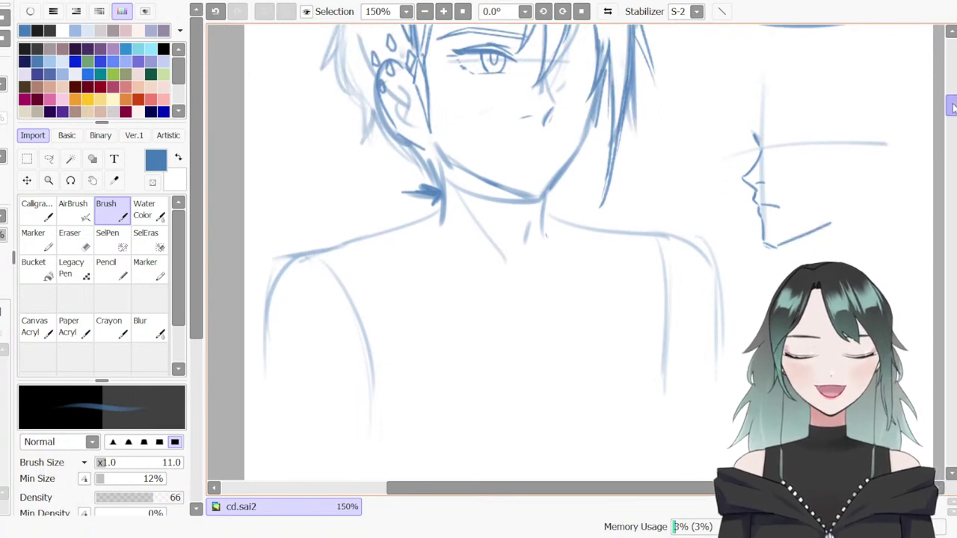
Erase the left shoulder and arm, then redraw a steeper shoulder slope with a faint horizontal collarbone line
key("e")
mouse_move(380, 337)
left_mouse_down()
mouse_move(293, 331)
mouse_move(269, 262)
left_mouse_up()
key("b")
mouse_move(440, 216)
left_mouse_down()
mouse_move(299, 278)
mouse_move(495, 270)
left_mouse_up()
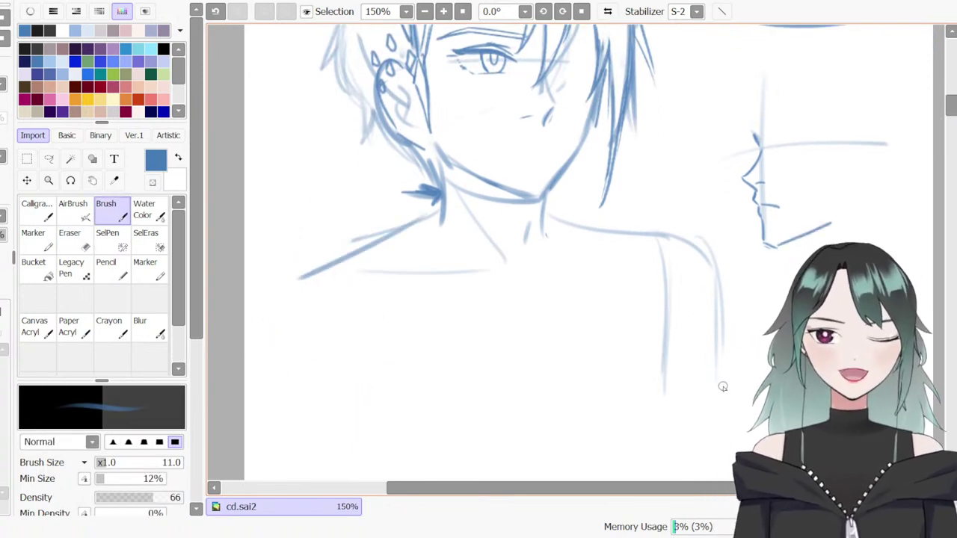
left_click_drag(951, 109, 952, 114)
scroll(951, 112, "down", 1)
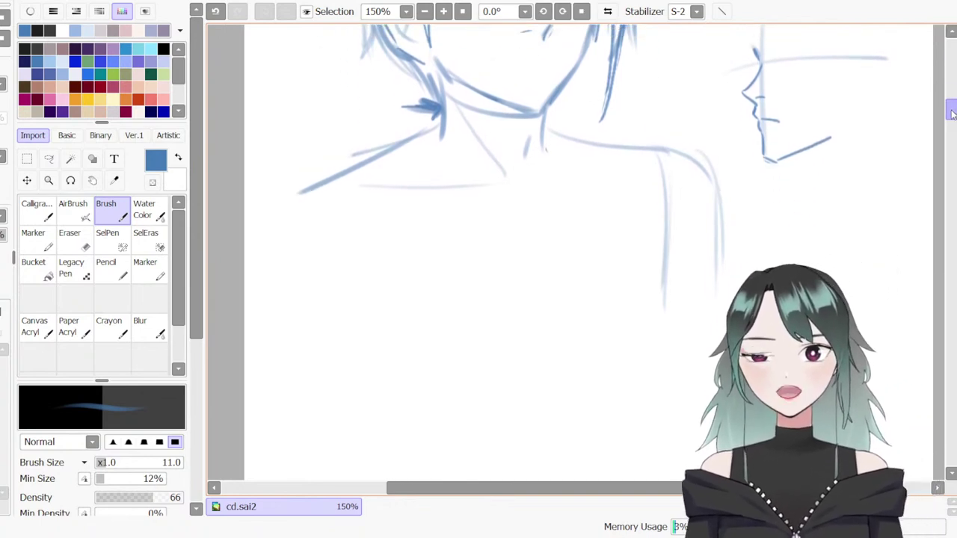
scroll(950, 112, "up", 2)
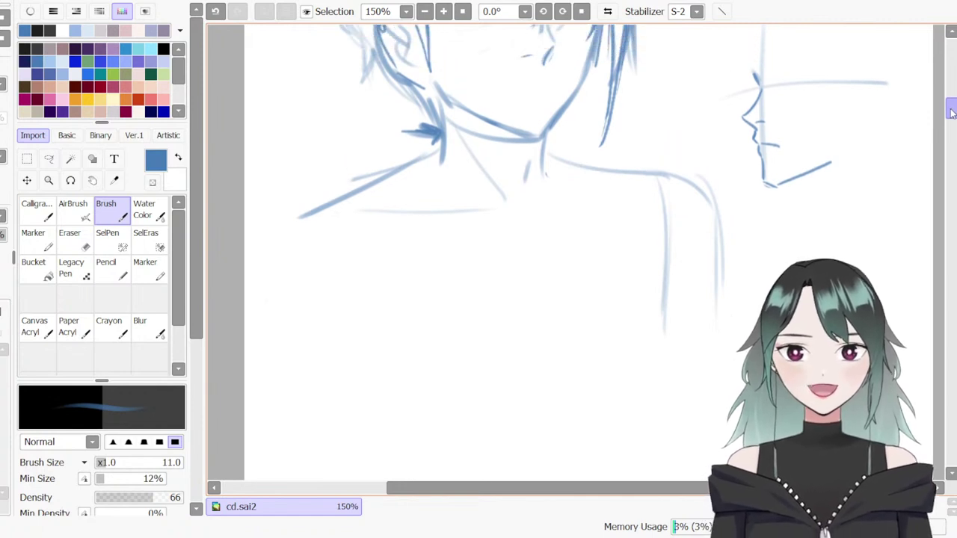
scroll(951, 116, "down", 10)
scroll(951, 116, "up", 4)
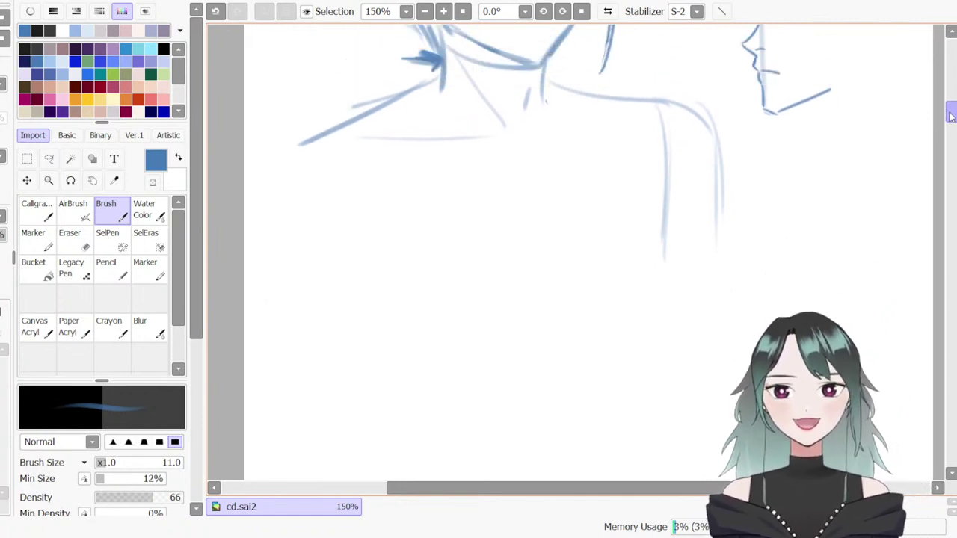
scroll(951, 112, "up", 4)
scroll(951, 110, "down", 8)
scroll(951, 109, "up", 8)
scroll(951, 111, "down", 10)
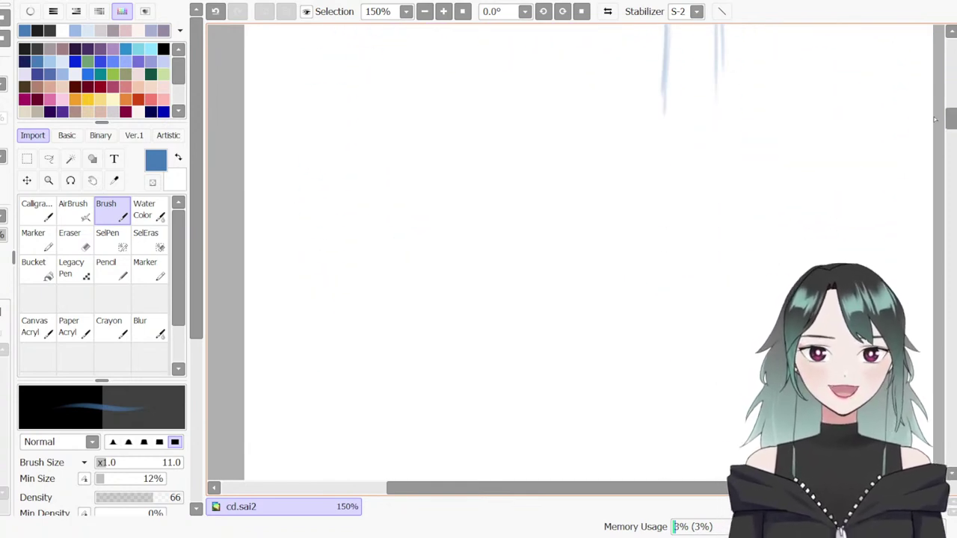
scroll(951, 116, "up", 5)
scroll(953, 114, "down", 2)
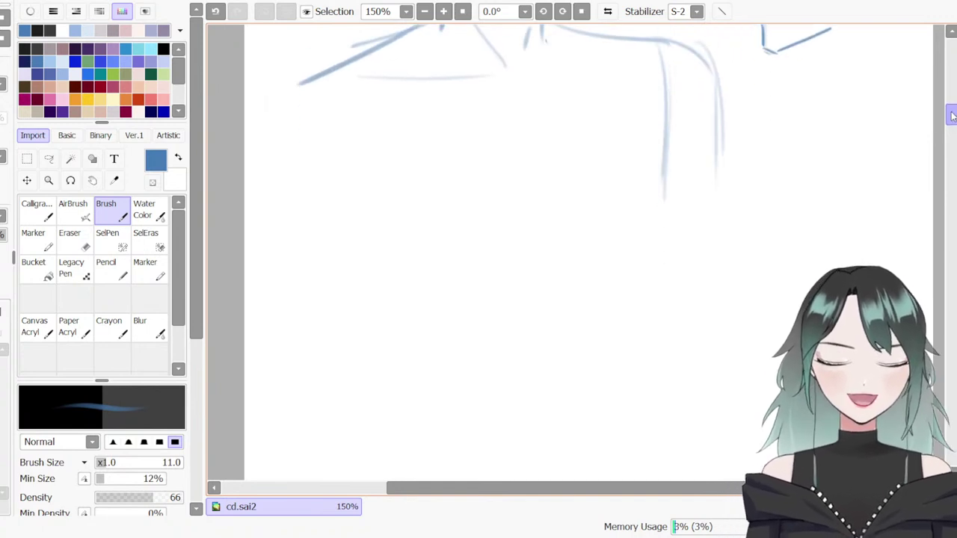
scroll(951, 113, "down", 3)
scroll(951, 112, "up", 4)
scroll(951, 113, "up", 6)
scroll(949, 120, "down", 11)
scroll(950, 122, "up", 4)
scroll(951, 124, "down", 4)
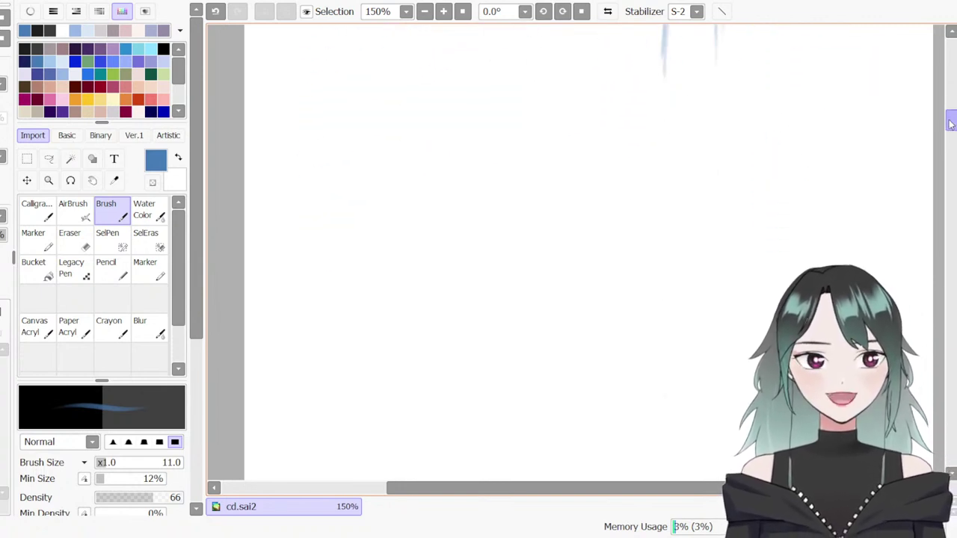
Draw the left half of a high open collar around the neck, continuing into the jacket's front edge
scroll(890, 112, "up", 6)
mouse_move(418, 146)
left_mouse_down()
mouse_move(460, 199)
mouse_move(487, 200)
left_mouse_up()
key("ctrl+z")
mouse_move(416, 146)
left_mouse_down()
mouse_move(492, 204)
mouse_move(478, 322)
left_mouse_up()
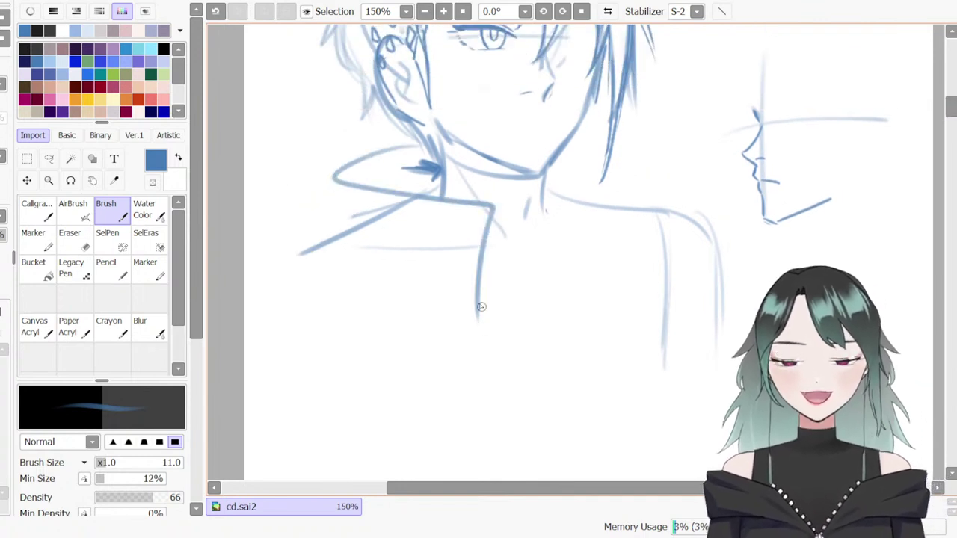
Erase the shoulder guidelines under the collar, reduce the Eraser to 20, and draw the collar's outer edge down to the shoulder
key("e")
mouse_move(364, 220)
left_mouse_down()
mouse_move(451, 279)
mouse_move(429, 278)
mouse_move(389, 237)
left_mouse_up()
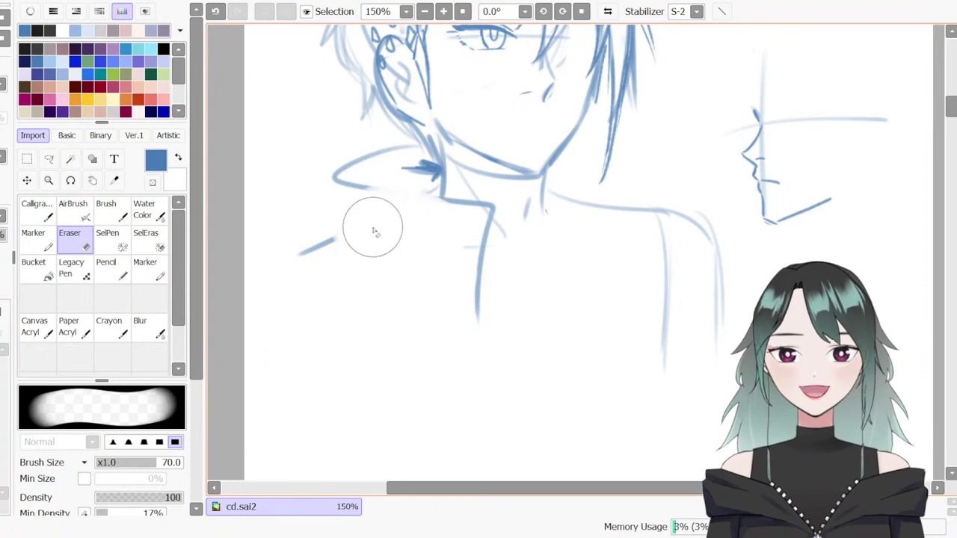
key("ctrl+z")
key("bracketleft")
key("bracketleft")
key("bracketleft")
key("bracketleft")
key("bracketleft")
key("bracketleft")
key("bracketleft")
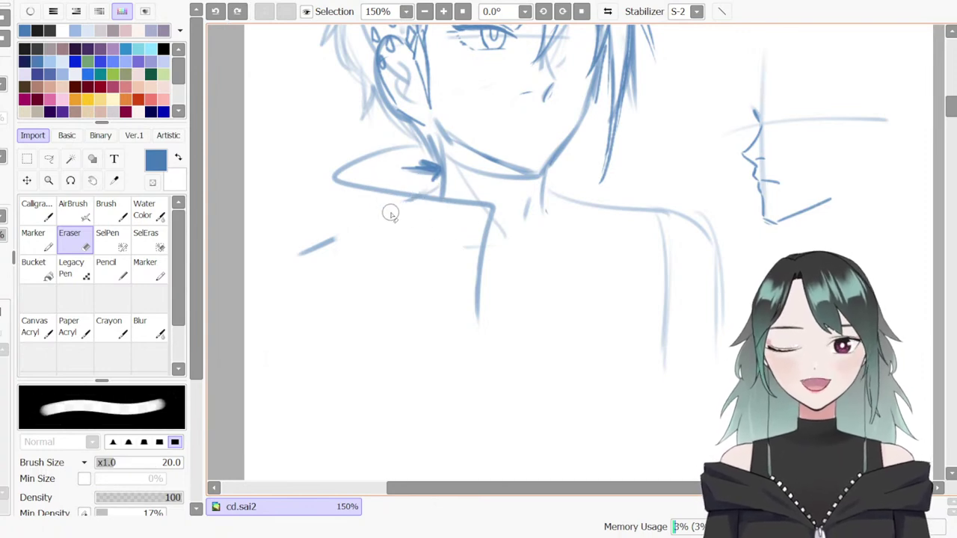
key("b")
mouse_move(332, 181)
left_mouse_down()
mouse_move(355, 230)
mouse_move(283, 262)
left_mouse_up()
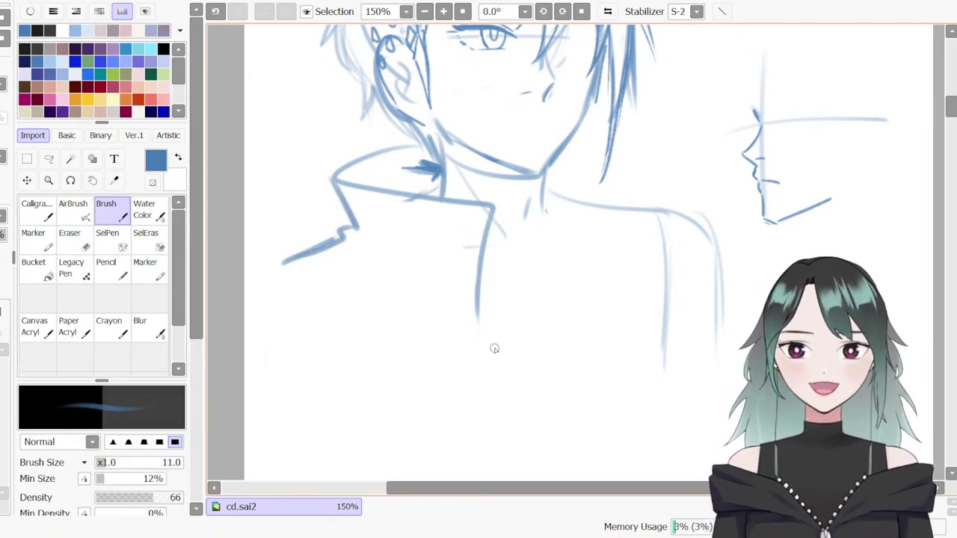
Erase the lower end of the jacket's front edge and draw the long upper point of a star ornament there
key("e")
left_click_drag(477, 283, 481, 327)
key("b")
left_click_drag(481, 255, 501, 354)
key("ctrl+z")
left_click_drag(482, 258, 491, 363)
key("ctrl+z")
left_click_drag(486, 232, 500, 438)
Complete the eight-pointed star with its lower, side and diagonal points and continue the jacket's front line below it
left_click_drag(503, 343, 502, 443)
key("ctrl+z")
key("ctrl+z")
left_click_drag(496, 342, 500, 444)
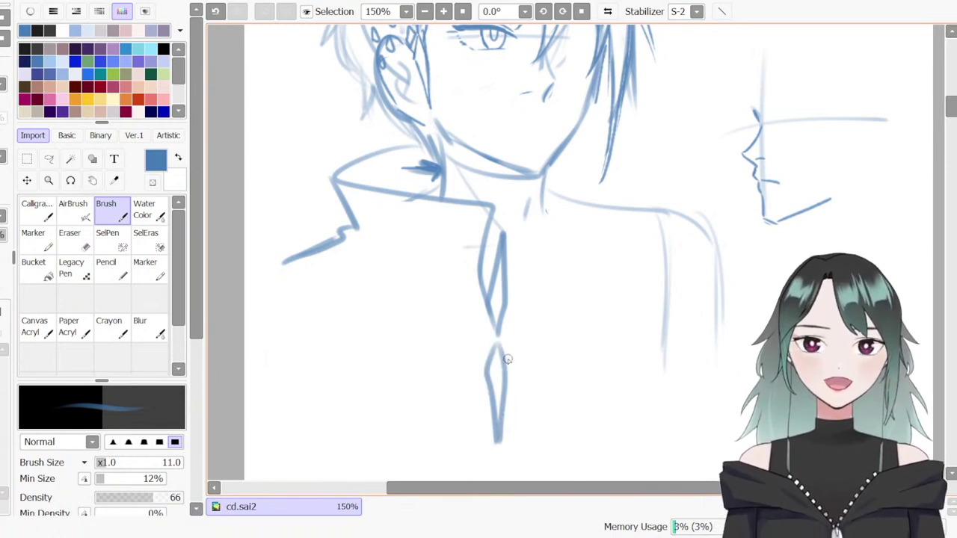
mouse_move(490, 340)
left_mouse_down()
mouse_move(440, 350)
mouse_move(483, 348)
mouse_move(517, 327)
mouse_move(567, 338)
mouse_move(513, 356)
mouse_move(534, 355)
mouse_move(524, 304)
mouse_move(501, 334)
mouse_move(489, 322)
mouse_move(490, 371)
mouse_move(464, 396)
mouse_move(489, 352)
mouse_move(527, 388)
mouse_move(524, 372)
mouse_move(530, 401)
left_mouse_up()
left_click_drag(485, 377, 479, 479)
Draw the right side of the collar with its fold lines and an angular flap over the right shoulder
left_click_drag(567, 152, 585, 215)
mouse_move(572, 199)
left_mouse_down()
mouse_move(585, 227)
mouse_move(612, 232)
mouse_move(663, 217)
left_mouse_up()
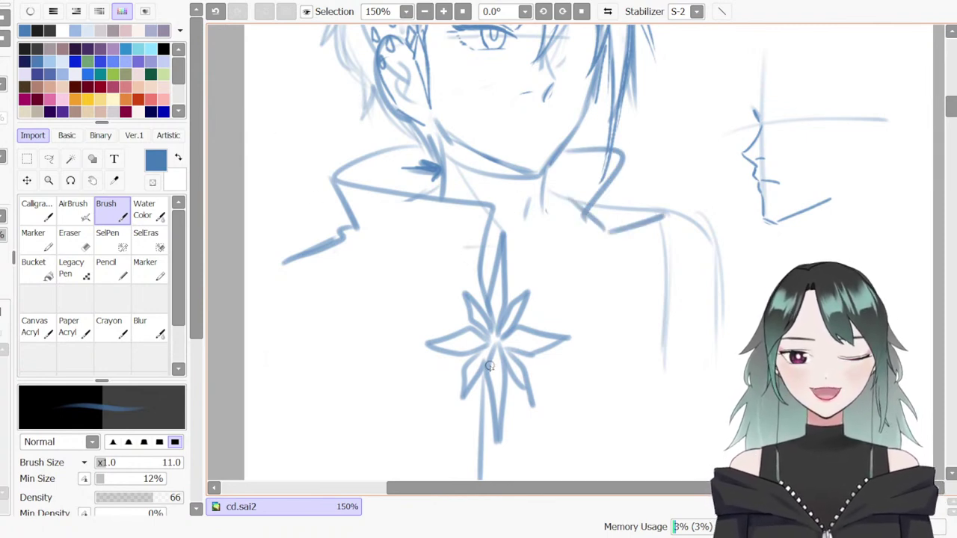
mouse_move(560, 139)
left_mouse_down()
mouse_move(606, 158)
mouse_move(578, 202)
left_mouse_up()
key("ctrl+z")
mouse_move(567, 136)
left_mouse_down()
mouse_move(606, 145)
mouse_move(591, 192)
mouse_move(596, 212)
mouse_move(627, 211)
mouse_move(614, 231)
mouse_move(689, 216)
left_mouse_up()
key("ctrl+z")
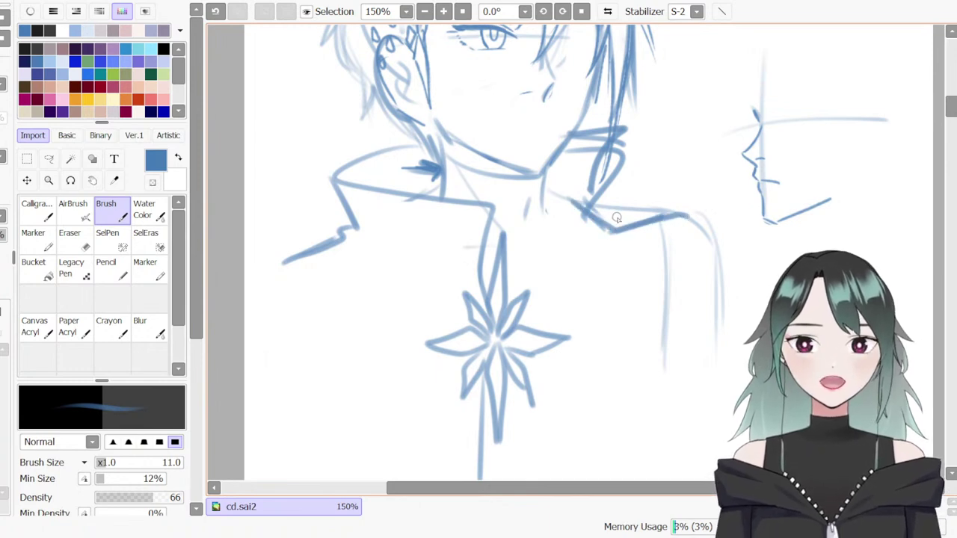
Draw a small diamond stud on the right shoulder flap and a double cord looping from it to the star
mouse_move(614, 222)
left_mouse_down()
mouse_move(633, 215)
mouse_move(620, 224)
mouse_move(569, 424)
mouse_move(506, 383)
mouse_move(598, 396)
mouse_move(632, 220)
left_mouse_up()
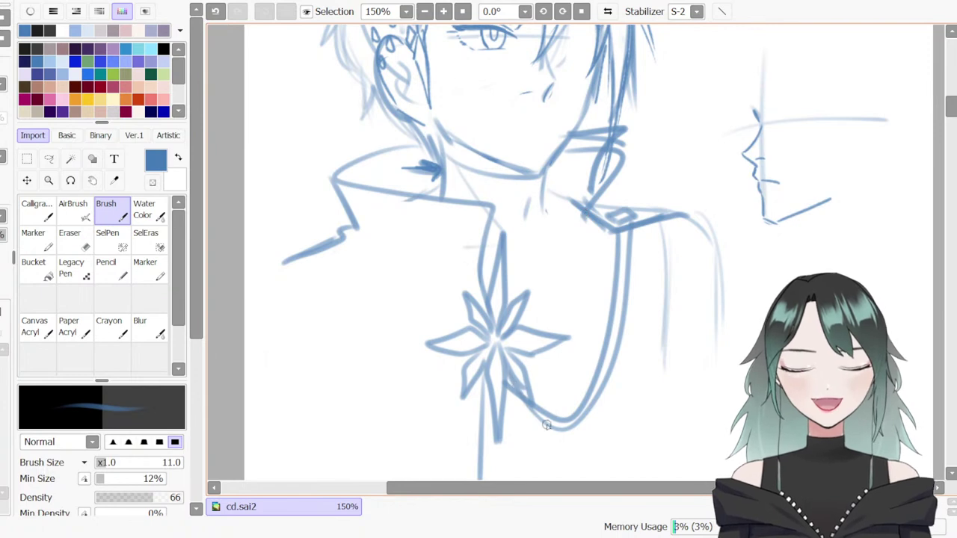
left_click_drag(623, 227, 620, 286)
left_click_drag(614, 344, 609, 366)
key("ctrl+z")
left_click_drag(625, 232, 615, 354)
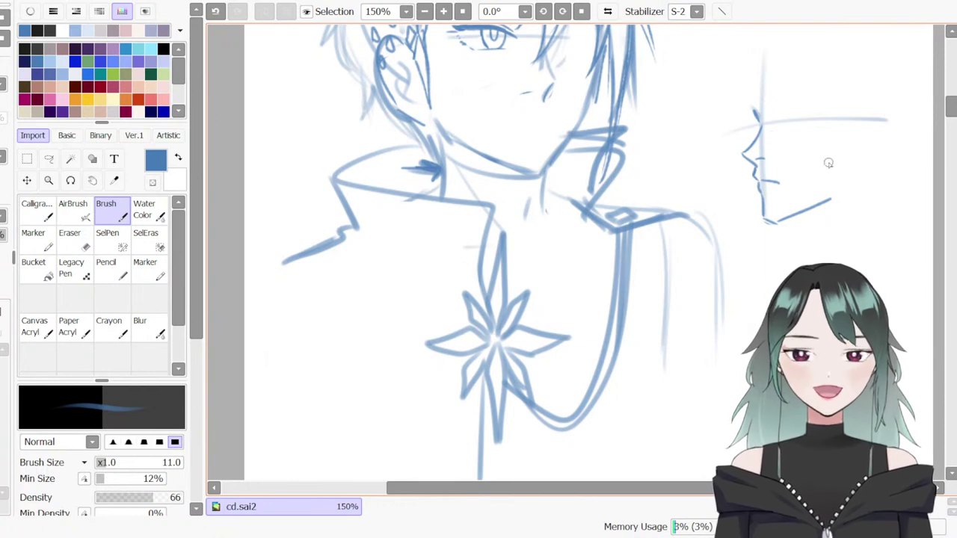
Add a short slanted collarbone stroke between the neck and the right shoulder flap
mouse_move(953, 112)
left_mouse_down()
mouse_move(951, 101)
mouse_move(951, 111)
left_mouse_up()
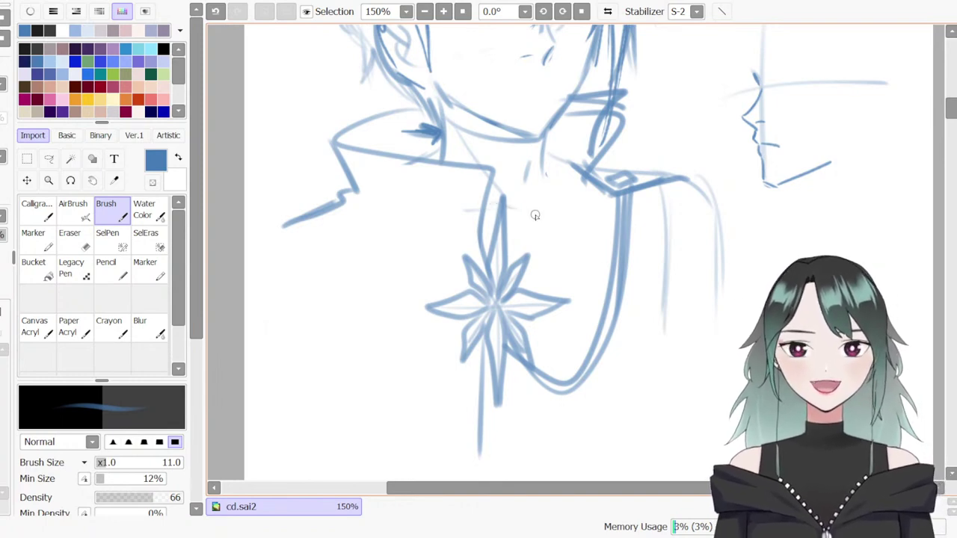
left_click_drag(558, 212, 590, 202)
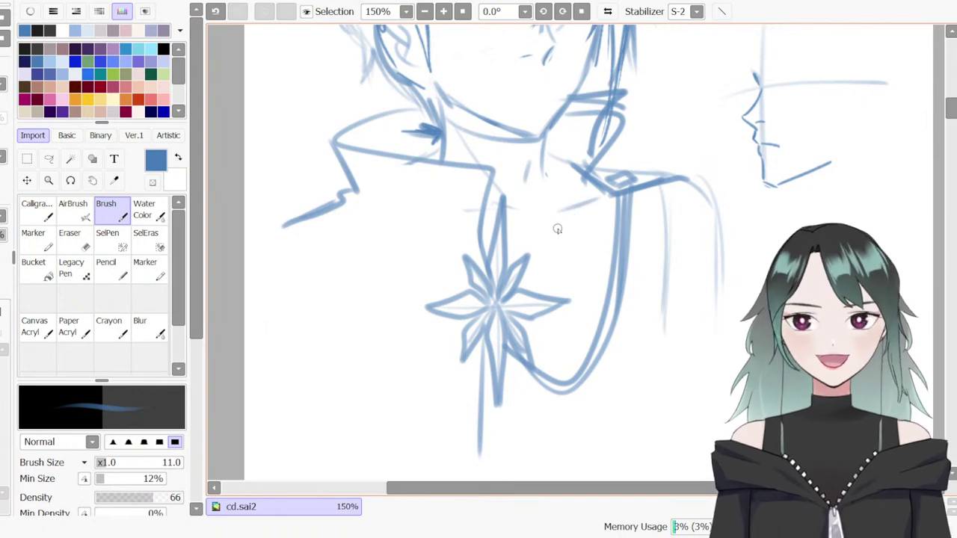
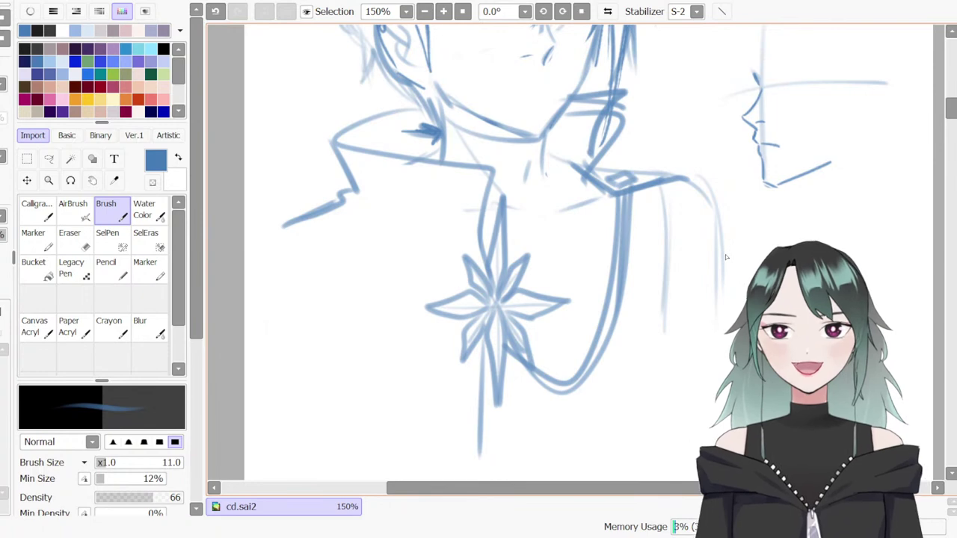
Sketch a rough circle in the blank space below the bust at 100% zoom
left_click_drag(953, 106, 953, 110)
scroll(952, 110, "down", 3)
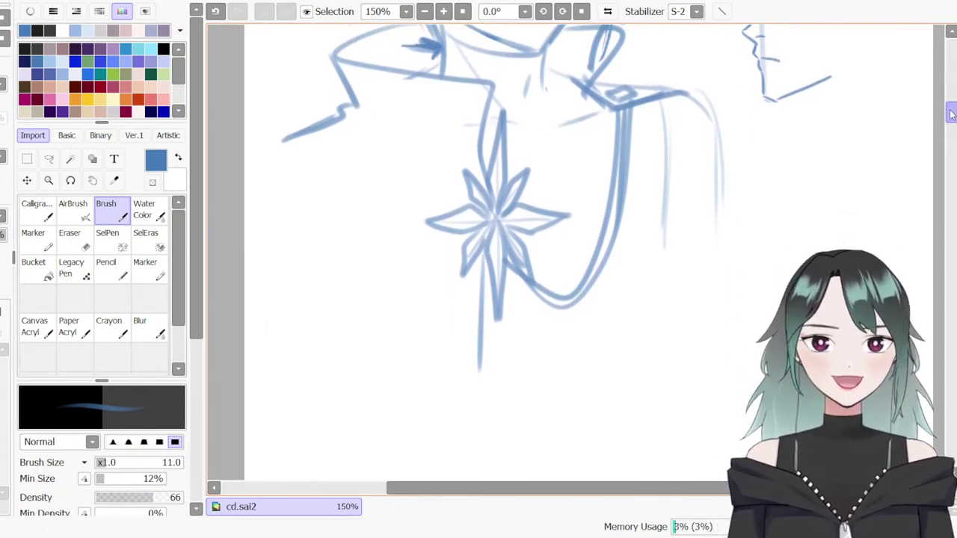
scroll(951, 116, "down", 2)
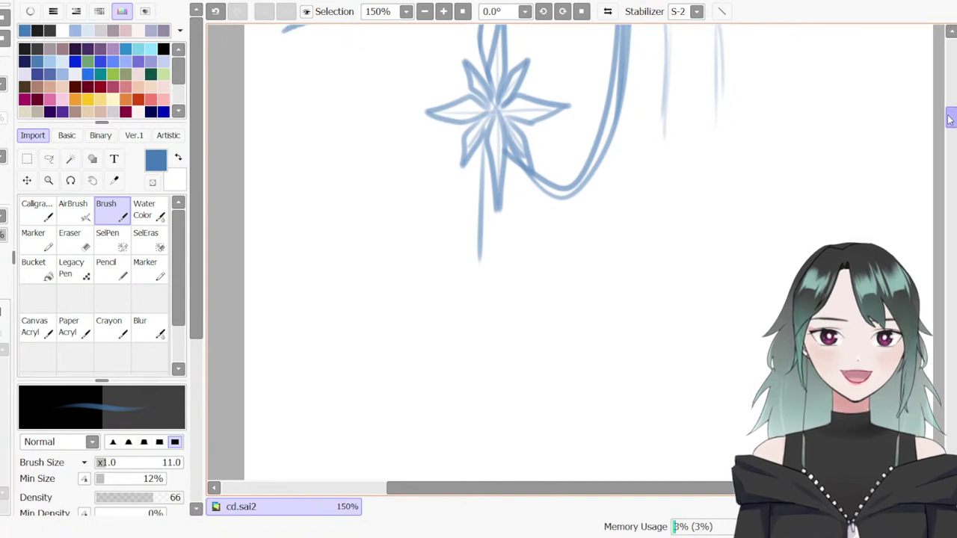
scroll(950, 116, "up", 3)
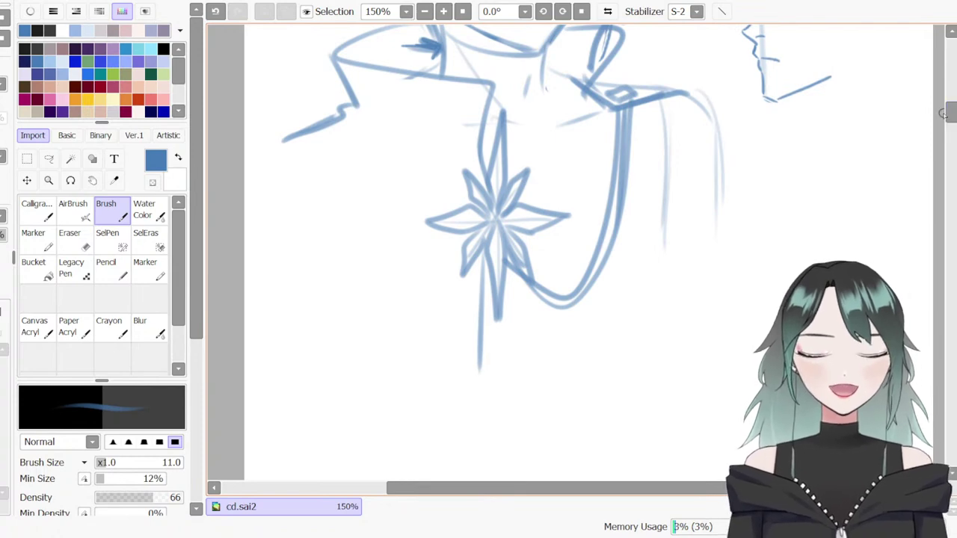
key("ctrl+minus")
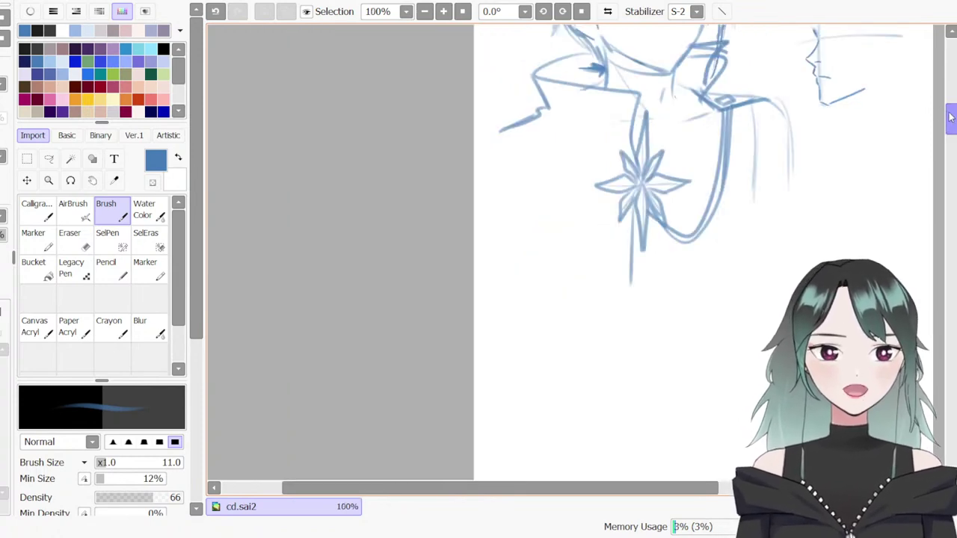
scroll(946, 115, "up", 3)
scroll(947, 115, "down", 4)
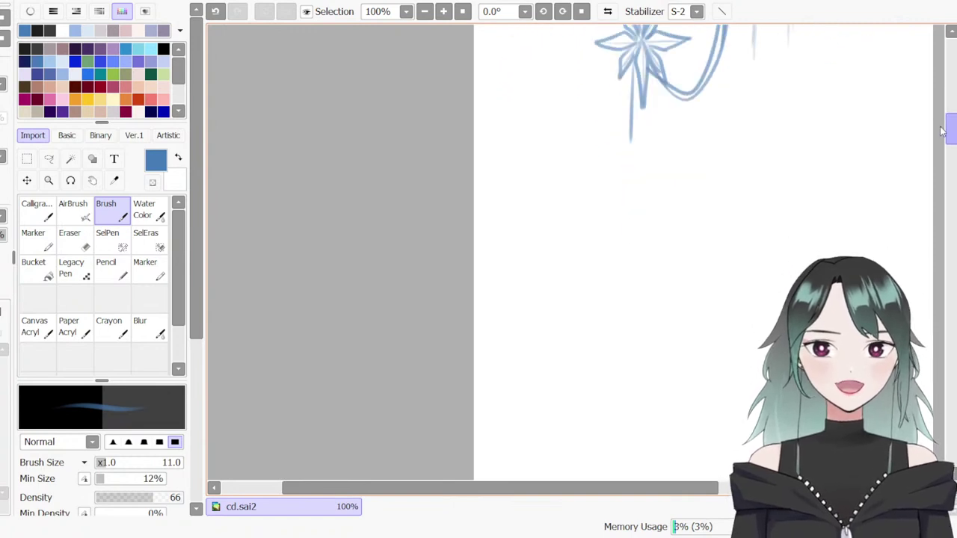
left_click_drag(659, 489, 734, 485)
left_click_drag(619, 145, 641, 320)
key("ctrl+z")
mouse_move(684, 159)
left_mouse_down()
mouse_move(691, 281)
mouse_move(665, 304)
left_mouse_up()
key("ctrl+z")
mouse_move(634, 187)
left_mouse_down()
mouse_move(749, 197)
mouse_move(733, 296)
left_mouse_up()
key("ctrl+z")
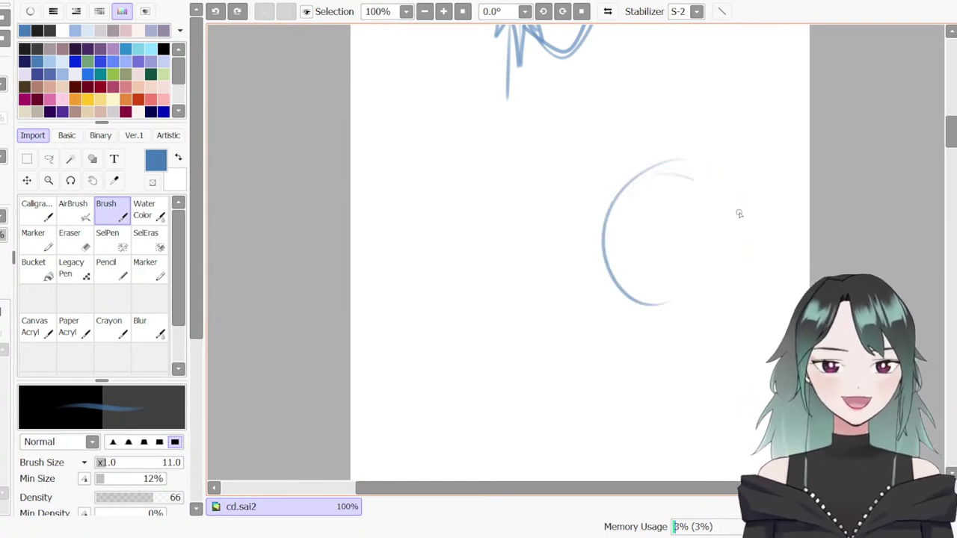
left_click_drag(648, 178, 740, 241)
mouse_move(748, 196)
left_mouse_down()
mouse_move(691, 320)
mouse_move(631, 286)
mouse_move(744, 266)
mouse_move(760, 279)
mouse_move(678, 306)
left_mouse_up()
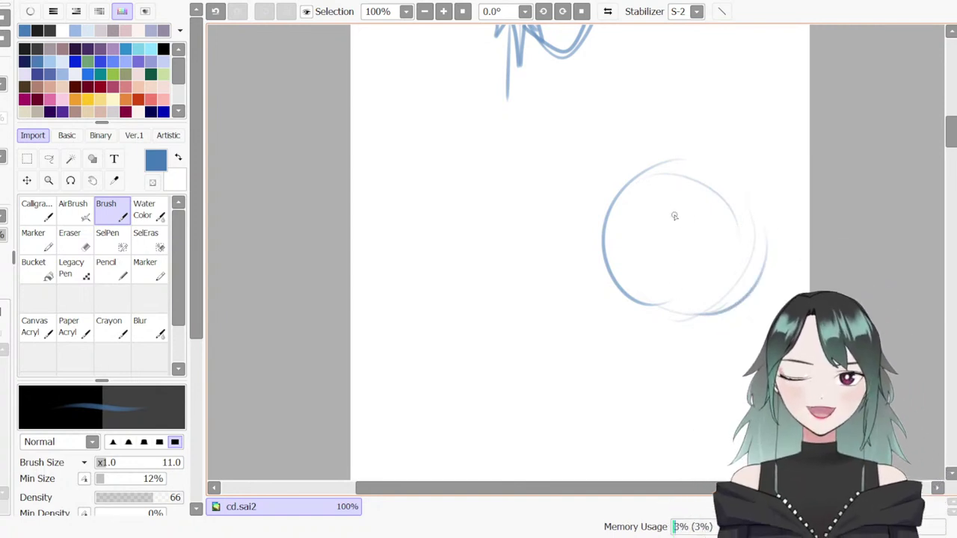
Erase the rough circle below the bust and try to redraw it with the Brush
key("e")
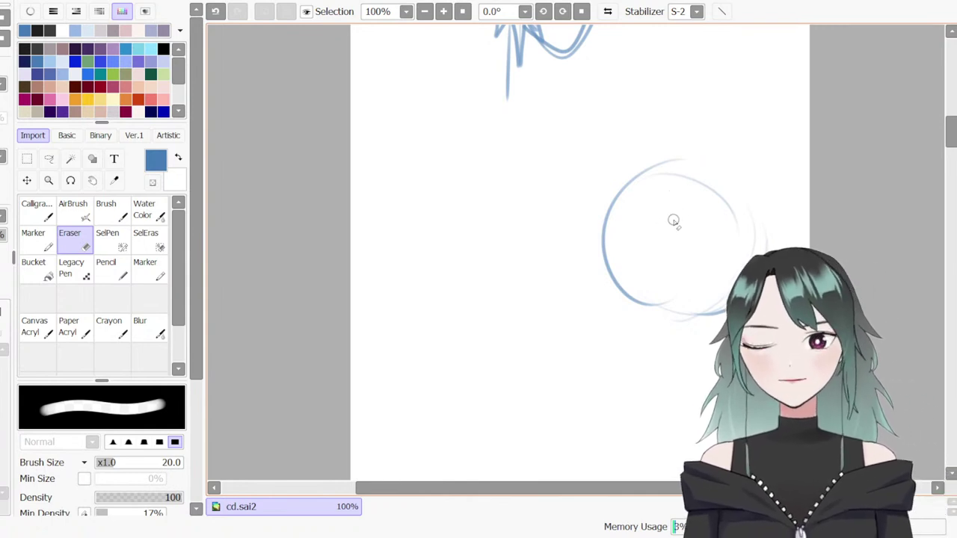
mouse_move(668, 222)
left_mouse_down()
mouse_move(700, 214)
mouse_move(740, 217)
mouse_move(608, 231)
mouse_move(749, 250)
mouse_move(694, 311)
left_mouse_up()
key("b")
left_click_drag(662, 207, 675, 216)
left_click_drag(658, 172, 703, 295)
mouse_move(723, 188)
left_mouse_down()
mouse_move(675, 314)
mouse_move(731, 248)
left_mouse_up()
key("ctrl+z")
Erase the leftover circle arc below the bust and switch back to the Brush
left_click_drag(952, 132, 952, 90)
scroll(508, 259, "up", 5)
scroll(508, 258, "down", 8)
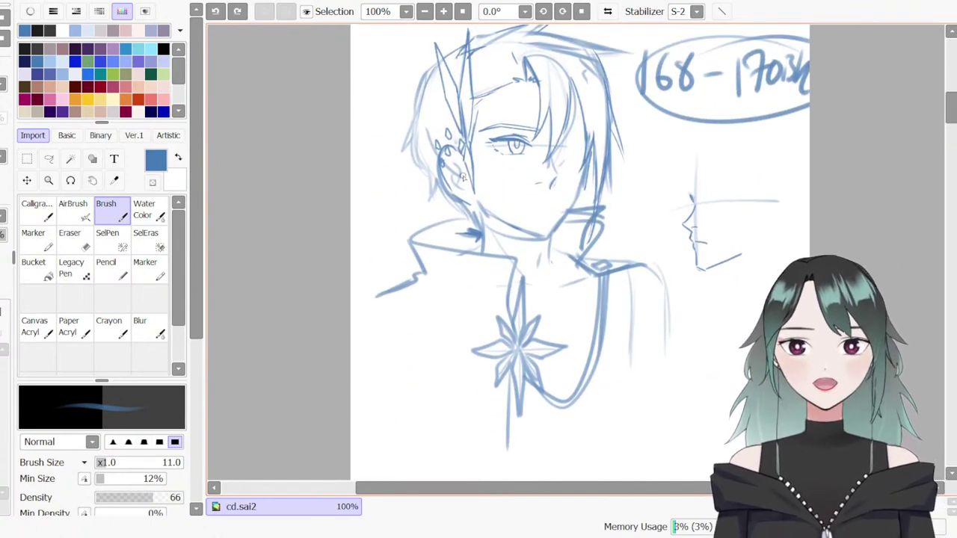
scroll(636, 293, "down", 5)
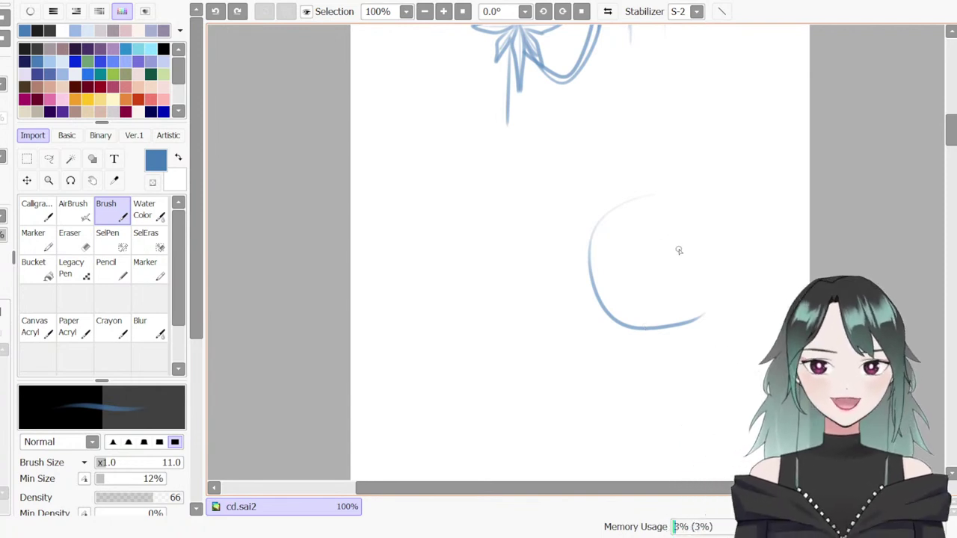
key("e")
mouse_move(693, 307)
left_mouse_down()
mouse_move(639, 320)
mouse_move(719, 218)
mouse_move(613, 252)
left_mouse_up()
key("b")
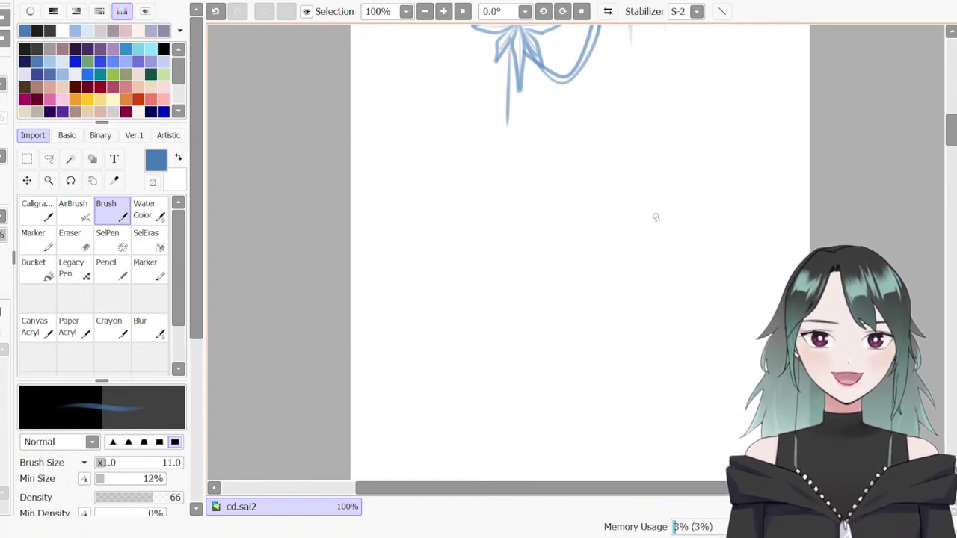
Sketch a light head circle with overlapping arcs in the blank space below the bust
mouse_move(669, 180)
left_mouse_down()
mouse_move(665, 299)
mouse_move(706, 266)
mouse_move(624, 194)
mouse_move(634, 301)
mouse_move(669, 189)
mouse_move(719, 249)
mouse_move(672, 301)
mouse_move(724, 248)
left_mouse_up()
key("ctrl+z")
mouse_move(610, 283)
left_mouse_down()
mouse_move(689, 309)
mouse_move(716, 196)
mouse_move(698, 301)
left_mouse_up()
mouse_move(715, 192)
left_mouse_down()
mouse_move(706, 295)
mouse_move(584, 284)
left_mouse_up()
key("ctrl+z")
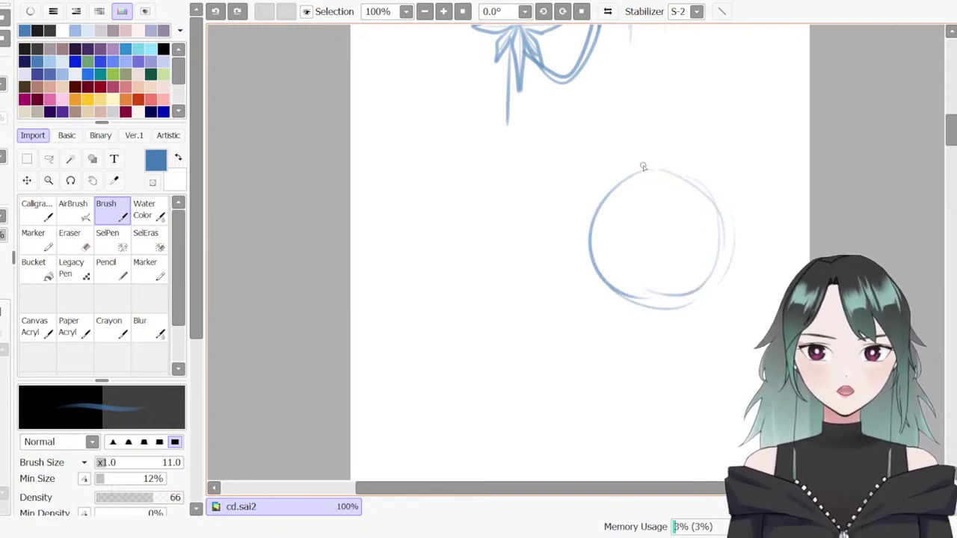
Draw a curved vertical centre line extending below the head circle and a curved horizontal eye line across it
left_click_drag(635, 173, 632, 320)
key("ctrl+z")
mouse_move(633, 172)
left_mouse_down()
mouse_move(622, 228)
mouse_move(635, 336)
left_mouse_up()
key("ctrl+z")
key("ctrl+z")
left_click_drag(632, 175, 633, 336)
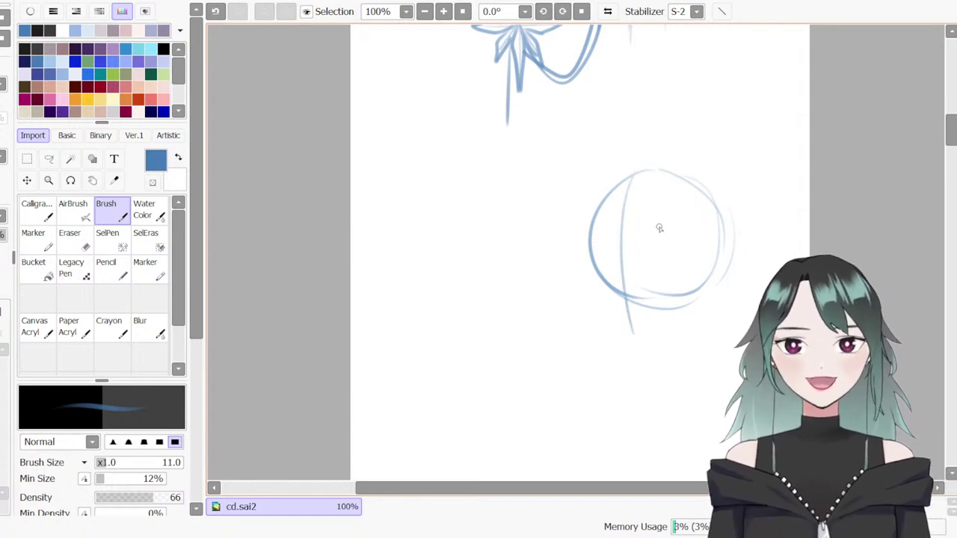
left_click_drag(600, 270, 718, 255)
Sketch the left cheek contour and the slanted jaw strokes running down towards the chin
left_click_drag(587, 254, 595, 311)
key("ctrl+z")
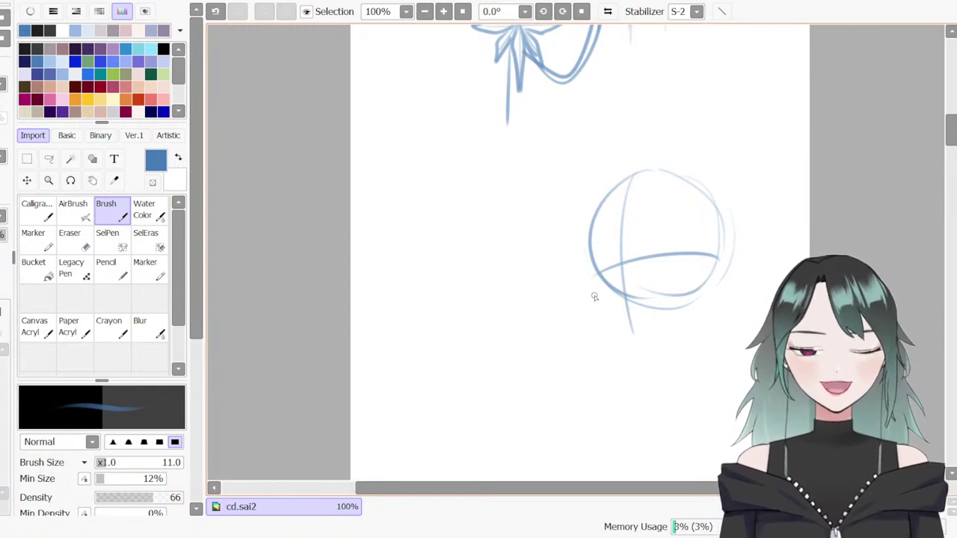
left_click_drag(582, 241, 592, 292)
left_click_drag(605, 328, 625, 352)
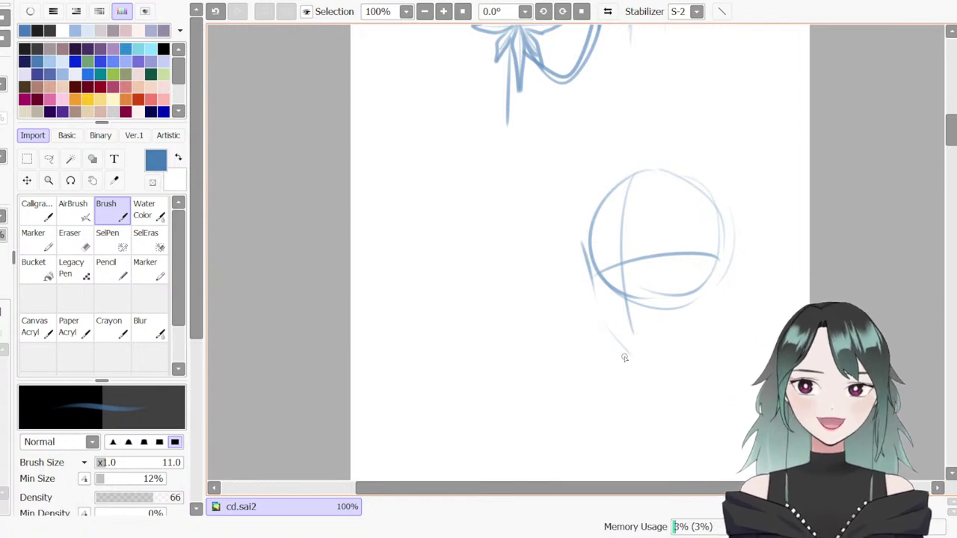
left_click_drag(596, 304, 634, 345)
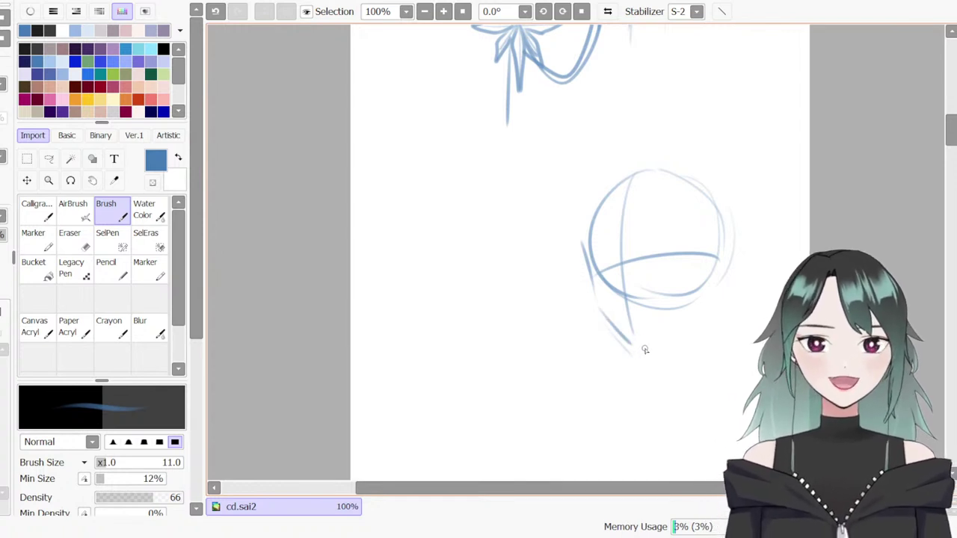
Draw the right jawline from the chin up towards the ear at 150% zoom, replacing the rough strokes
scroll(644, 349, "up", 1)
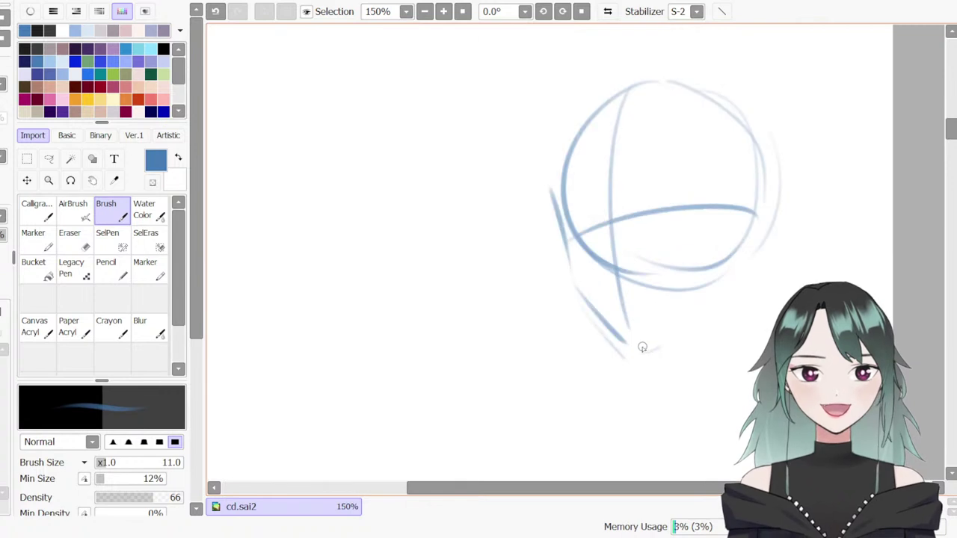
left_click_drag(634, 355, 687, 329)
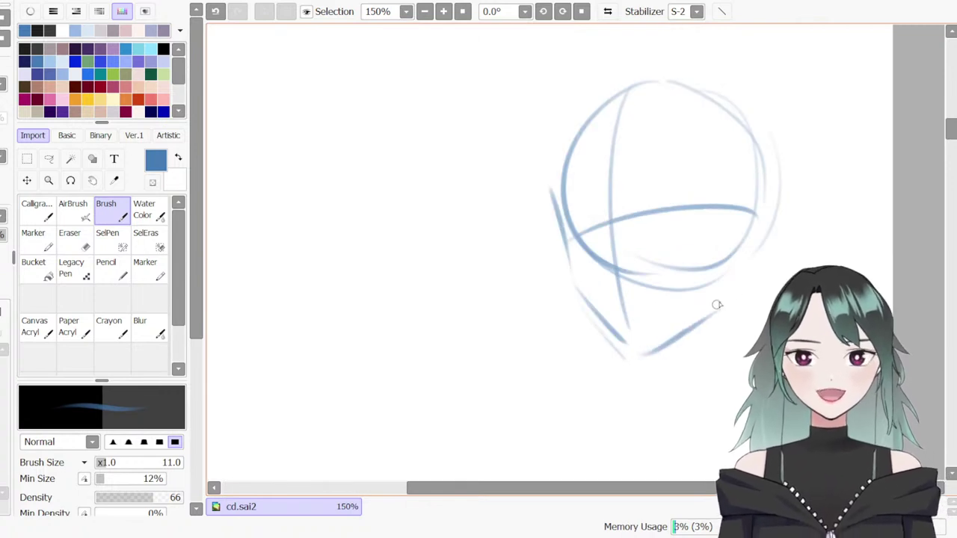
key("ctrl+z")
mouse_move(638, 352)
left_mouse_down()
mouse_move(703, 310)
mouse_move(657, 346)
left_mouse_up()
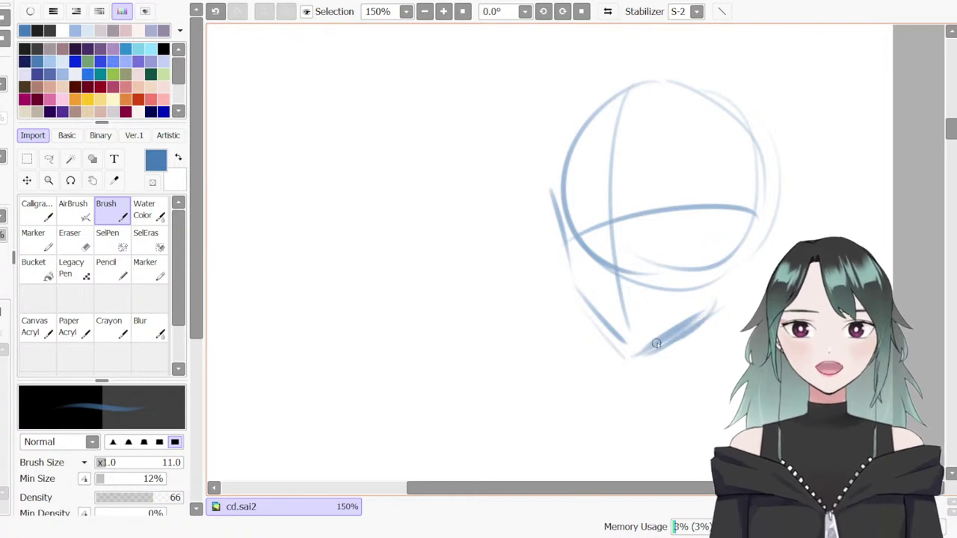
key("e")
mouse_move(690, 316)
left_mouse_down()
mouse_move(715, 300)
mouse_move(683, 341)
mouse_move(707, 307)
left_mouse_up()
key("b")
key("ctrl+z")
left_click_drag(634, 350, 702, 308)
Draw an angular ear at the right end of the eye line, refining it with the size 4 Calligraphy pen
mouse_move(738, 212)
left_mouse_down()
mouse_move(725, 221)
mouse_move(752, 246)
mouse_move(719, 280)
mouse_move(745, 251)
left_mouse_up()
key("n")
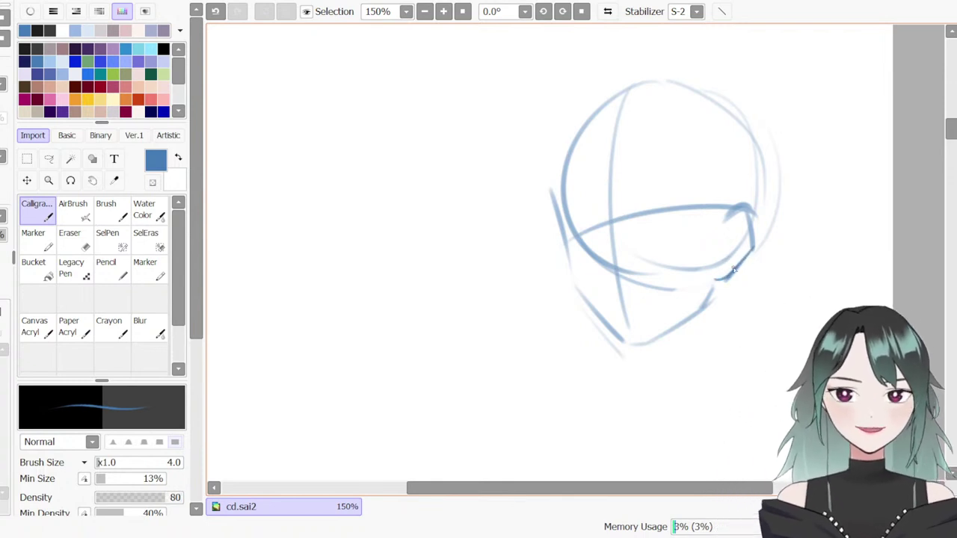
mouse_move(729, 217)
left_mouse_down()
mouse_move(747, 214)
mouse_move(745, 248)
left_mouse_up()
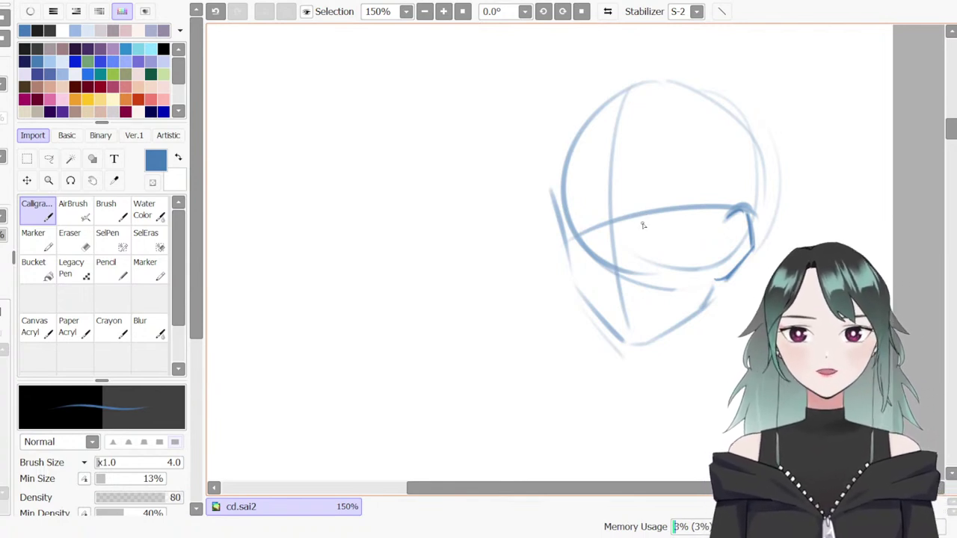
Undo the trial eyelid stroke and extend the left cheek contour down to the jaw with the Brush
left_click_drag(630, 218, 667, 212)
key("ctrl+z")
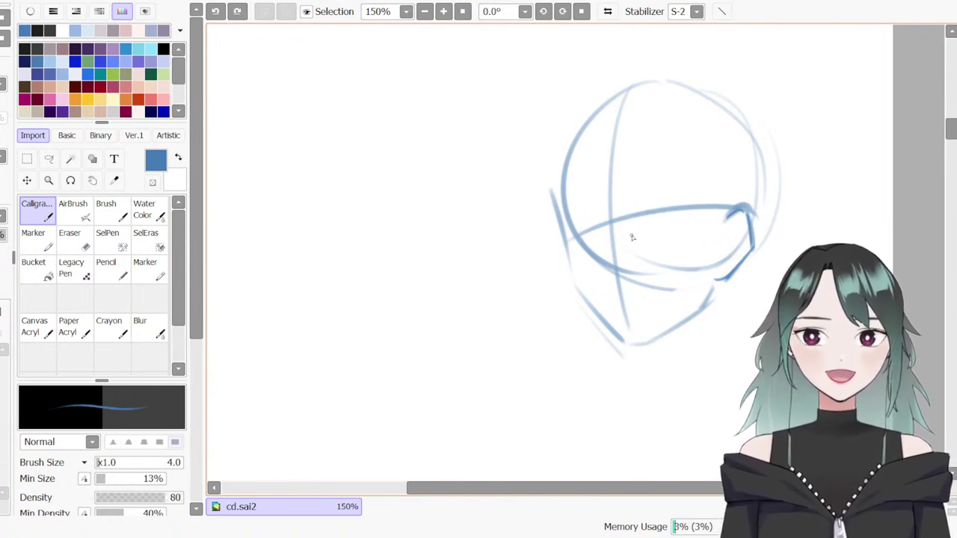
key("b")
left_click_drag(562, 223, 577, 284)
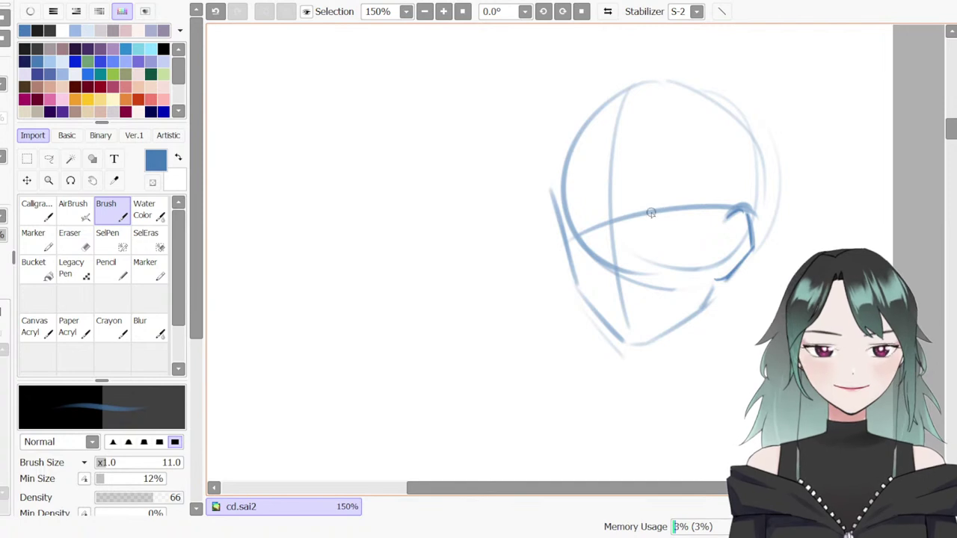
Draw the upper eyelid along the eye line with the size 4 Calligraphy pen, retrying the stroke until it fits
key("n")
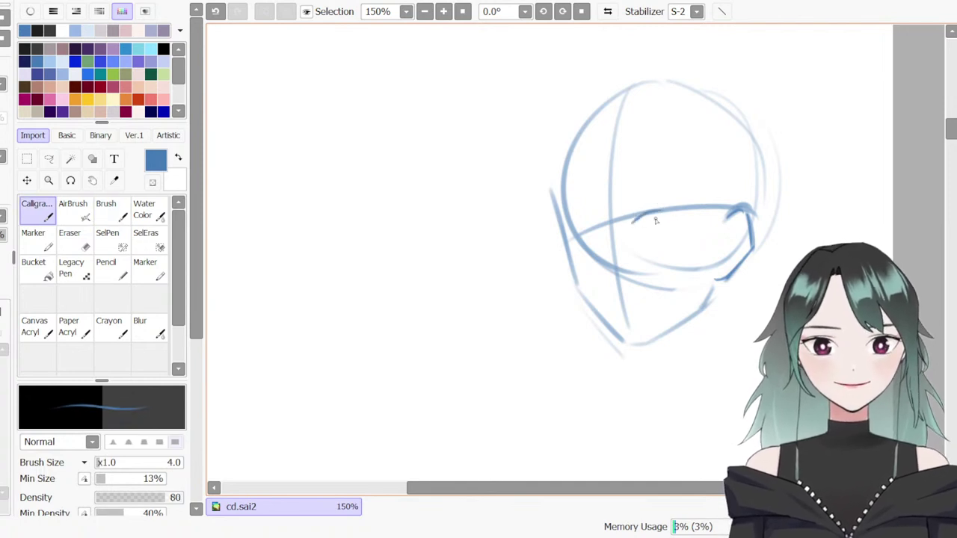
key("ctrl+z")
left_click_drag(633, 222, 685, 210)
key("ctrl+z")
key("ctrl+z")
key("ctrl+z")
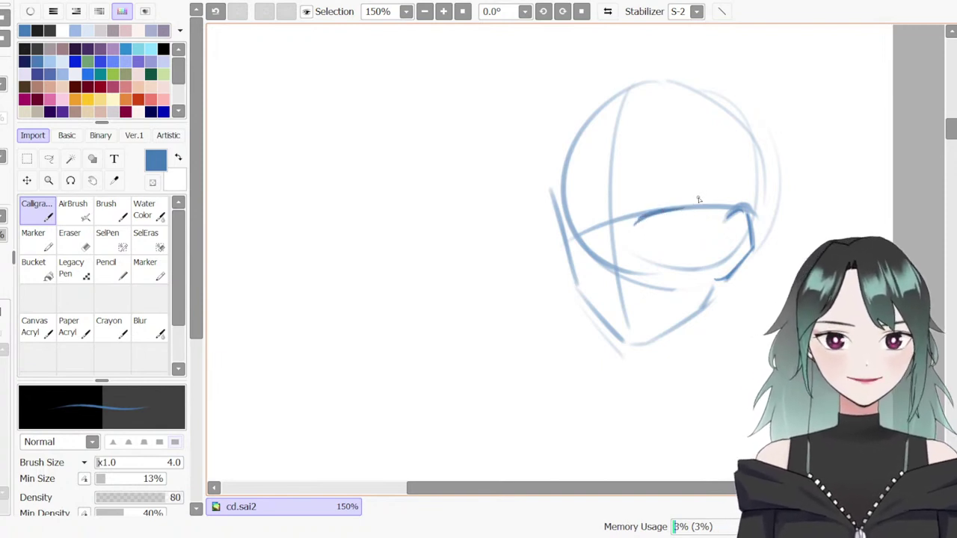
key("ctrl+z")
left_click_drag(658, 212, 698, 206)
key("ctrl+z")
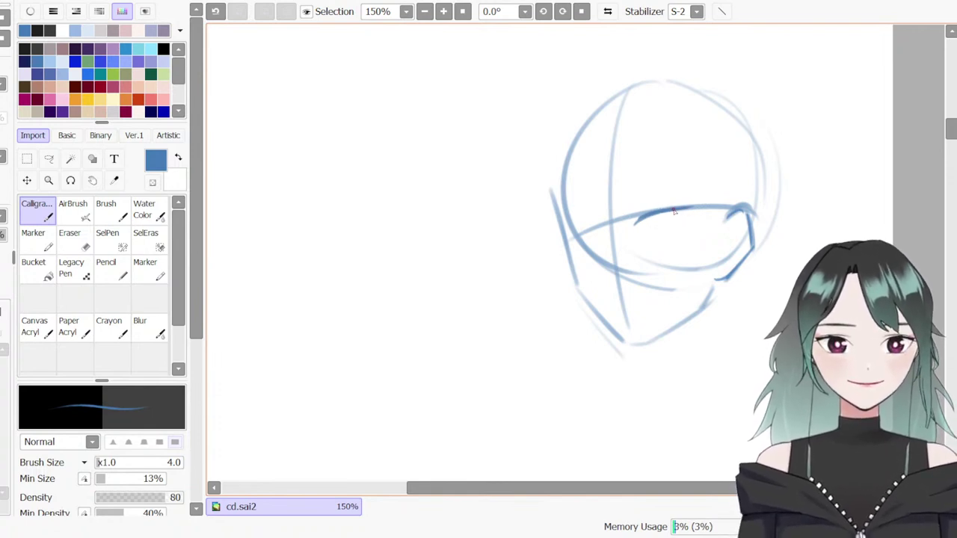
Finish the narrow eye with a short lower-lid line and a dark iris beneath the upper eyelid
key("ctrl+z")
mouse_move(644, 228)
left_mouse_down()
mouse_move(678, 228)
mouse_move(697, 207)
left_mouse_up()
key("ctrl+z")
key("ctrl+z")
key("ctrl+z")
key("e")
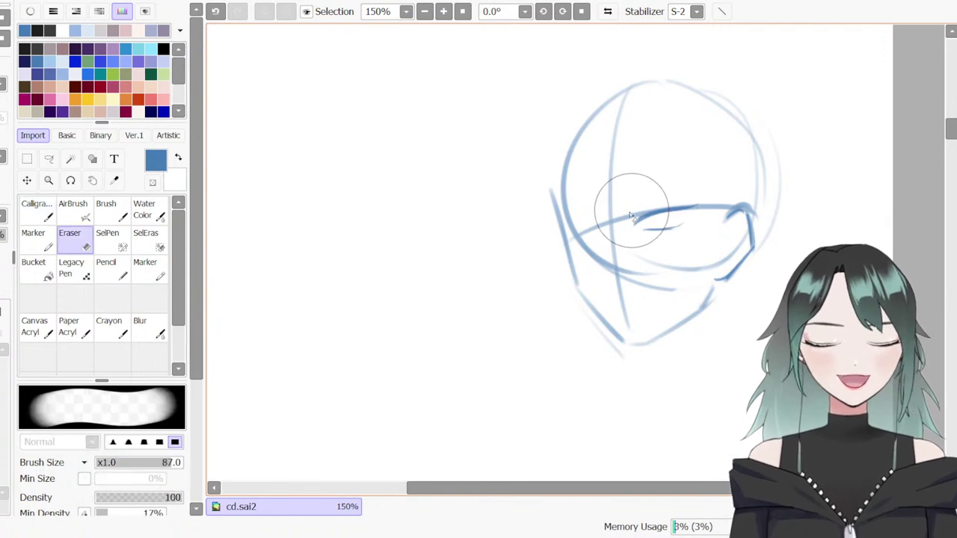
key("b")
key("ctrl+z")
key("ctrl+y")
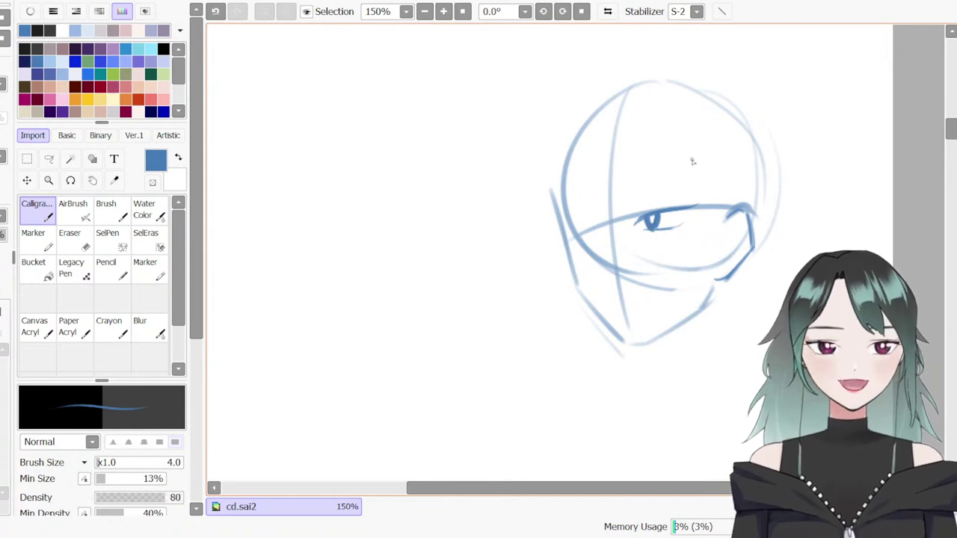
Sketch a small example eye shape on the upper right of the head and erase it again
mouse_move(702, 116)
left_mouse_down()
mouse_move(705, 147)
mouse_move(722, 115)
mouse_move(747, 117)
mouse_move(710, 153)
left_mouse_up()
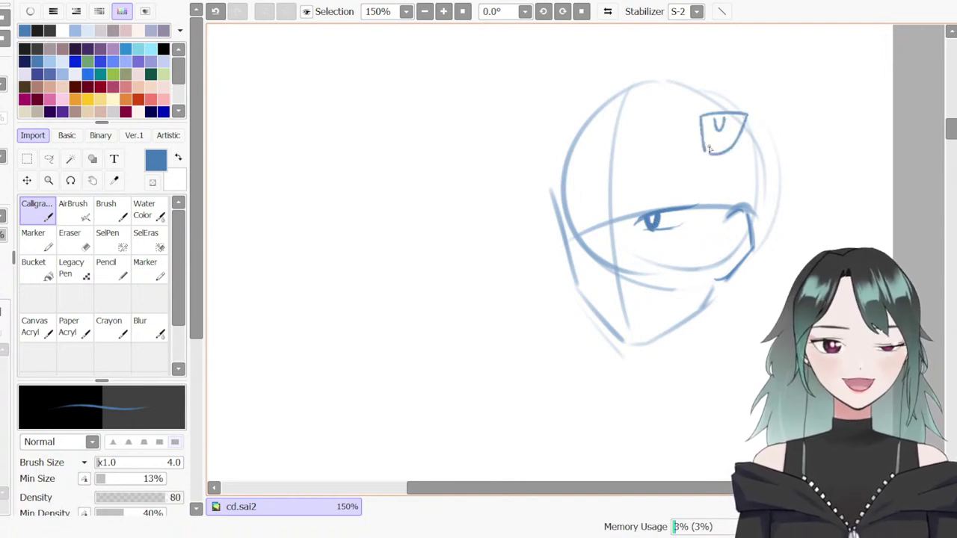
mouse_move(712, 116)
left_mouse_down()
mouse_move(709, 139)
mouse_move(746, 118)
mouse_move(724, 153)
mouse_move(731, 116)
mouse_move(736, 128)
left_mouse_up()
key("e")
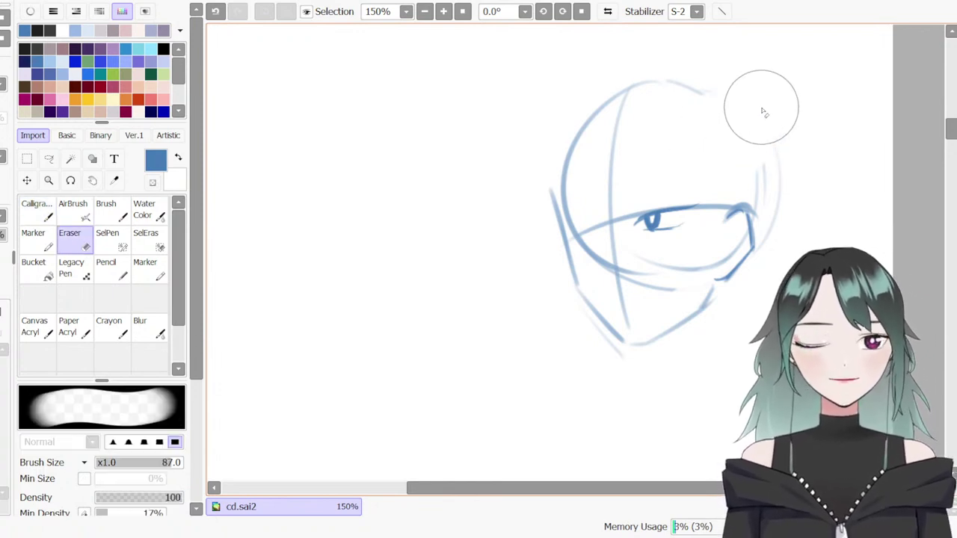
mouse_move(673, 236)
left_mouse_down("ctrl+alt")
mouse_move(659, 231)
mouse_move(668, 230)
left_mouse_up("ctrl+alt")
key("ctrl+z")
key("b")
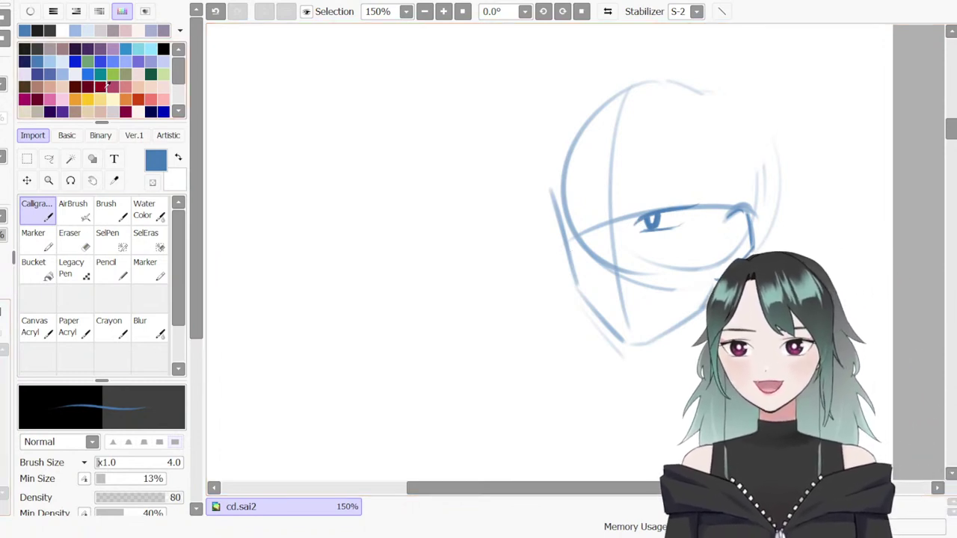
Trace the upper eyelid in dark red with the Brush at size 9
left_click(105, 88)
key("b")
mouse_move(705, 194)
left_mouse_down("ctrl+alt")
mouse_move(701, 203)
mouse_move(676, 200)
mouse_move(713, 207)
mouse_move(656, 208)
mouse_move(700, 203)
left_mouse_up("ctrl+alt")
key("ctrl+z")
key("ctrl+z")
key("ctrl+z")
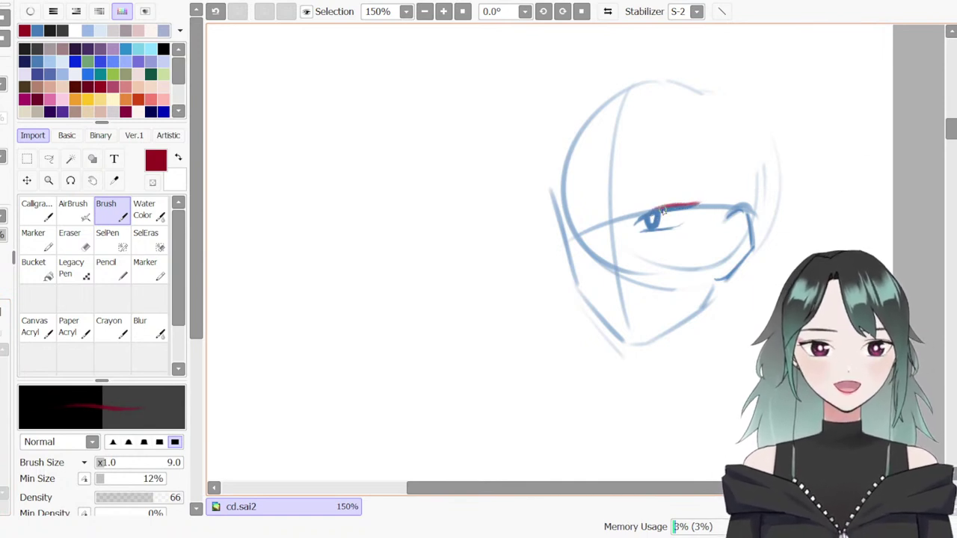
key("ctrl+z")
left_click_drag(655, 209, 701, 202)
left_click_drag(637, 222, 657, 210)
Try to add a red stroke from the eye's outer corner down to the lower lid
key("e")
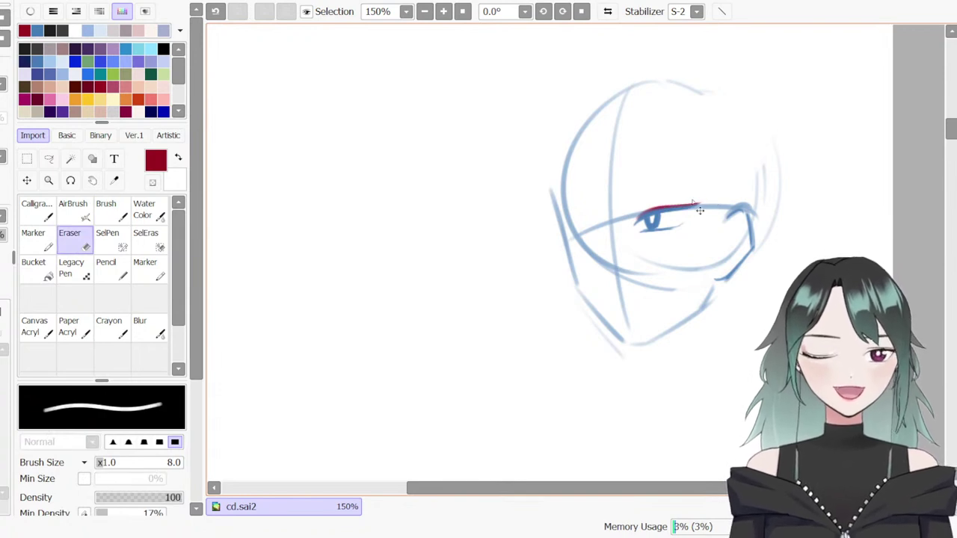
key("b")
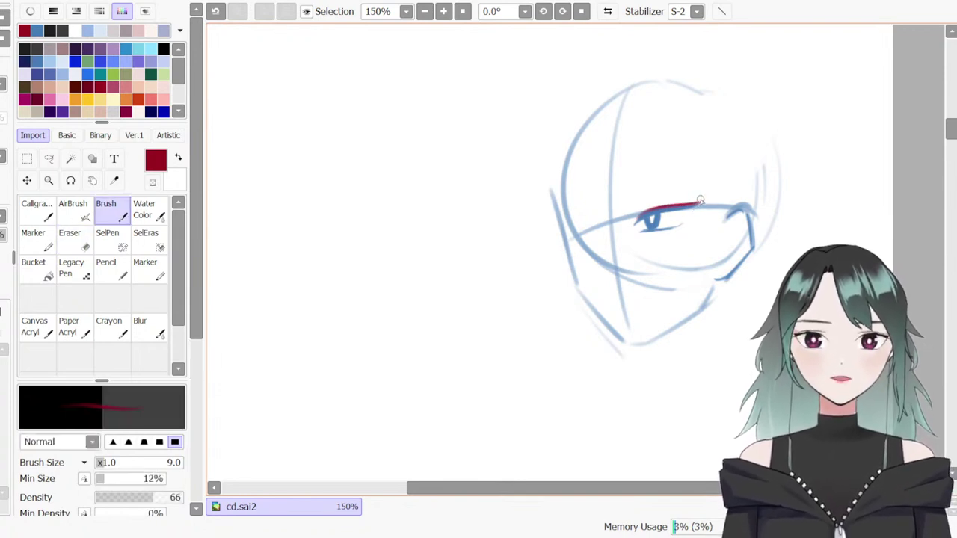
key("ctrl+z")
left_click_drag(700, 203, 682, 227)
key("ctrl+z")
key("ctrl+z")
Trim the inner end of the red eyelid line with the Eraser at size 8
key("e")
left_click_drag(641, 220, 649, 209)
key("ctrl+z")
key("ctrl+z")
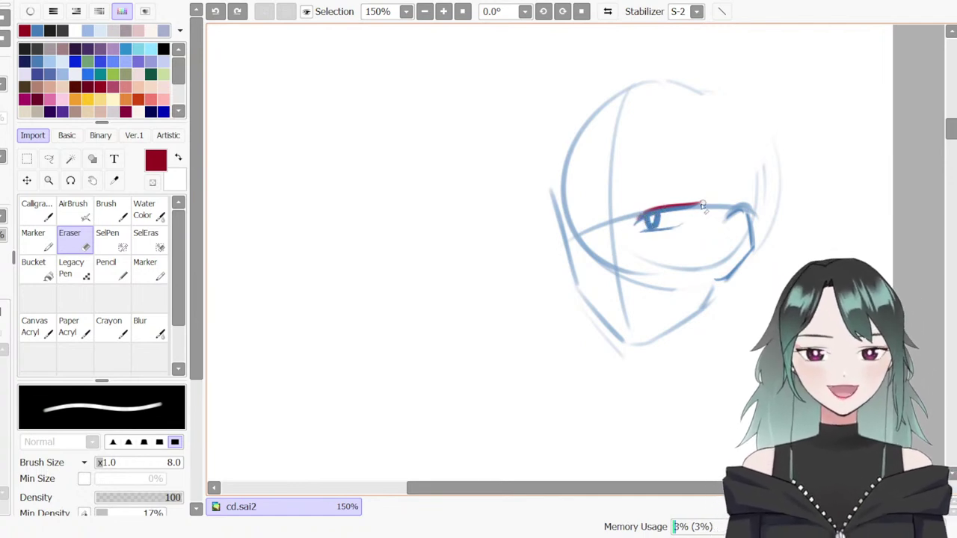
left_click_drag(701, 201, 702, 202)
key("ctrl+z")
key("b")
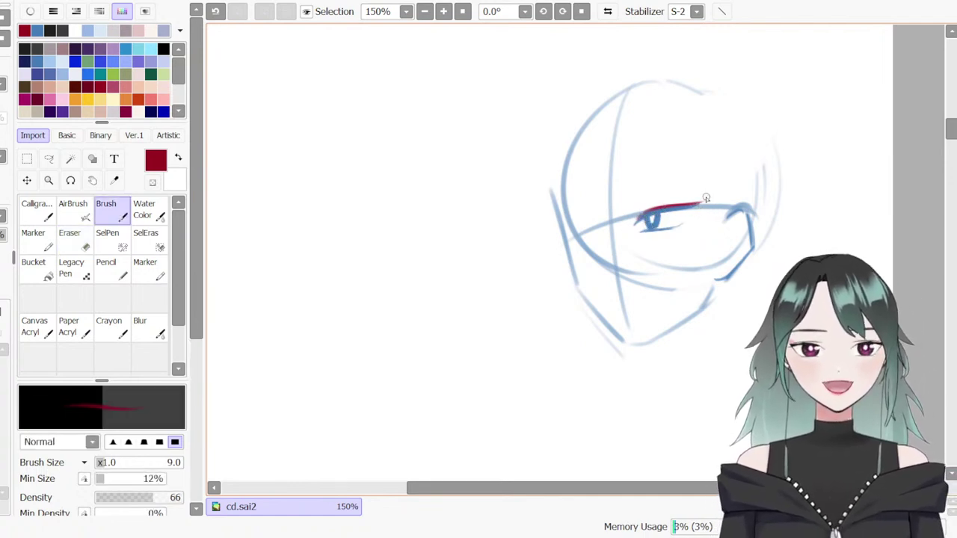
key("e")
mouse_move(642, 212)
left_mouse_down()
mouse_move(677, 192)
mouse_move(662, 215)
mouse_move(637, 225)
mouse_move(670, 191)
mouse_move(651, 207)
left_mouse_up()
key("ctrl+z")
key("ctrl+z")
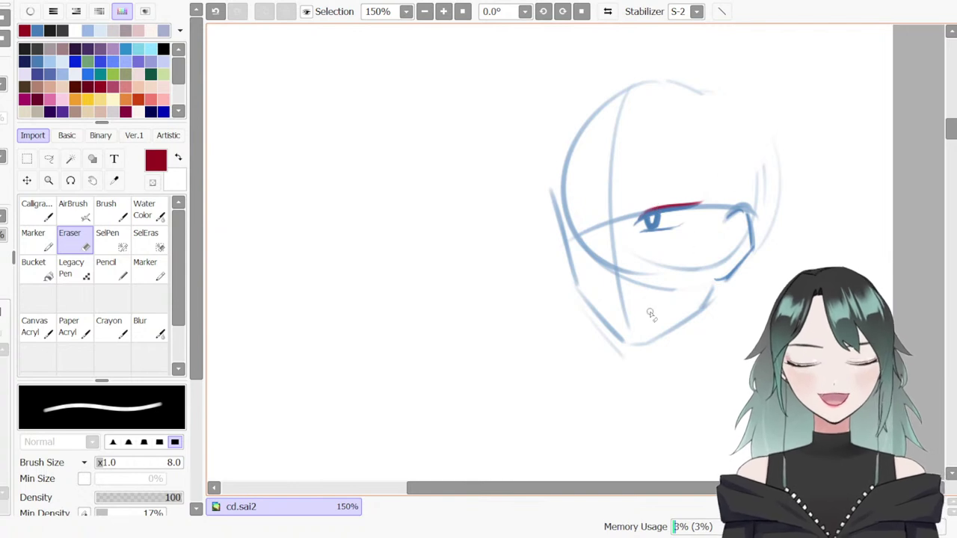
key("b")
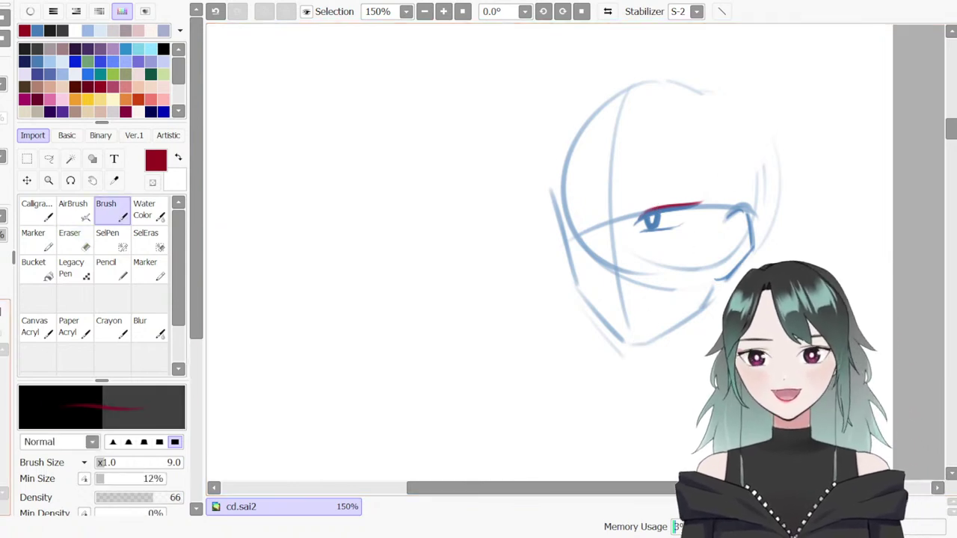
Sketch pointed blue fringe strands falling over the left side of the face, using the Brush
left_click(39, 62)
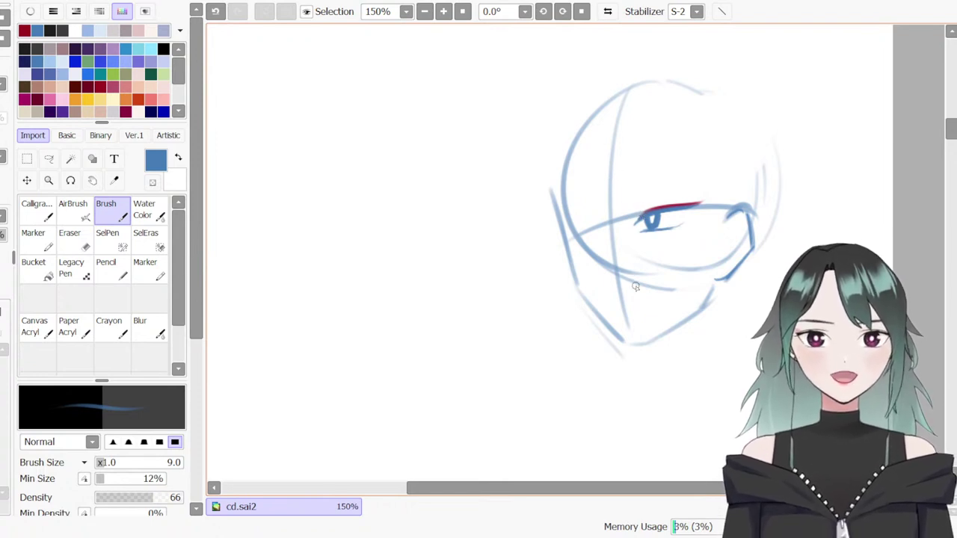
left_click_drag(584, 139, 595, 212)
key("ctrl+z")
left_click_drag(582, 146, 597, 221)
mouse_move(596, 177)
left_mouse_down()
mouse_move(608, 241)
mouse_move(608, 224)
mouse_move(632, 263)
left_mouse_up()
mouse_move(597, 212)
left_mouse_down()
mouse_move(647, 287)
mouse_move(617, 156)
mouse_move(638, 231)
mouse_move(632, 124)
left_mouse_up()
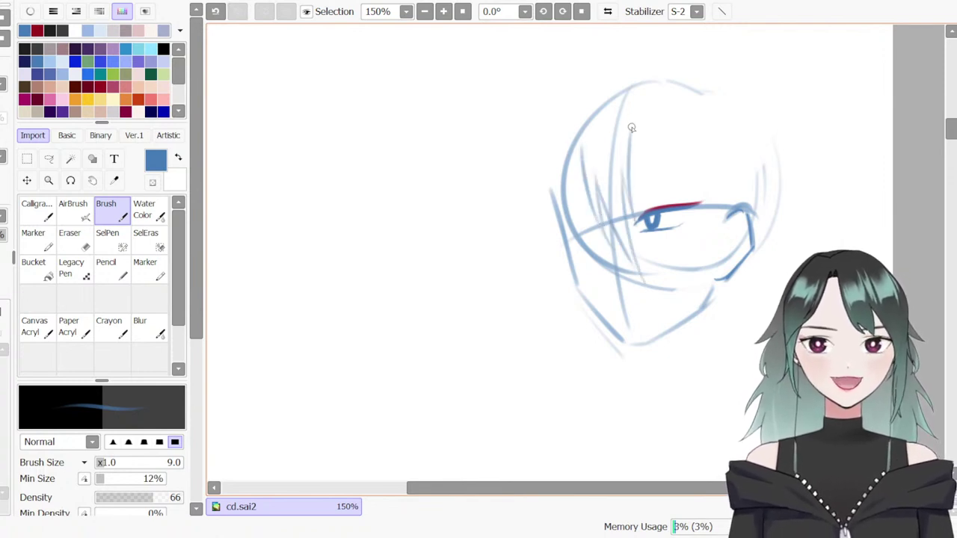
key("ctrl+z")
key("ctrl+z")
mouse_move(632, 260)
left_mouse_down()
mouse_move(618, 136)
mouse_move(633, 252)
left_mouse_up()
key("ctrl+z")
key("ctrl+z")
left_click_drag(619, 160, 634, 265)
Add a long fringe strand crossing the eye's outer corner and a straight lock in front of the ear
mouse_move(623, 212)
left_mouse_down()
mouse_move(630, 124)
mouse_move(701, 226)
left_mouse_up()
key("ctrl+z")
left_click_drag(639, 110, 702, 226)
left_click_drag(720, 303, 709, 179)
left_click_drag(717, 121, 723, 367)
Sketch long hair strands hanging along the left side of the face past the jaw
left_click_drag(587, 112, 563, 264)
left_click_drag(562, 142, 553, 325)
left_click_drag(561, 118, 550, 334)
left_click_drag(563, 269, 571, 381)
left_click_drag(554, 178, 562, 120)
Outline the hair's crown above the head circle, curving down the right side behind the ear
mouse_move(548, 218)
left_mouse_down()
mouse_move(581, 112)
mouse_move(691, 61)
left_mouse_up()
key("ctrl+z")
key("ctrl+z")
mouse_move(583, 93)
left_mouse_down()
mouse_move(546, 169)
mouse_move(718, 73)
mouse_move(786, 124)
mouse_move(772, 214)
left_mouse_up()
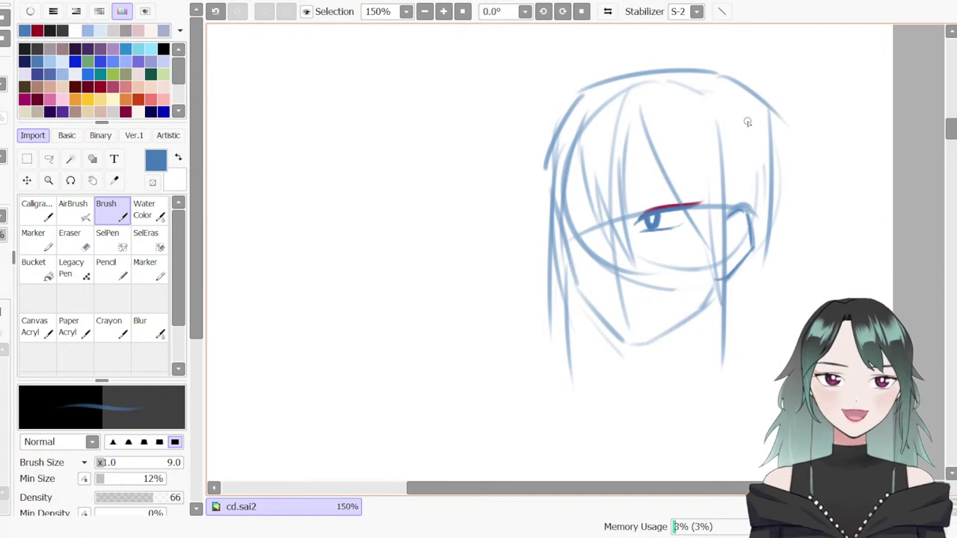
Add swept-back hair strands at the back of the head, above and behind the ear
mouse_move(727, 87)
left_mouse_down()
mouse_move(757, 158)
mouse_move(749, 208)
left_mouse_up()
mouse_move(782, 153)
left_mouse_down()
mouse_move(755, 205)
mouse_move(737, 277)
left_mouse_up()
left_click_drag(724, 159, 774, 134)
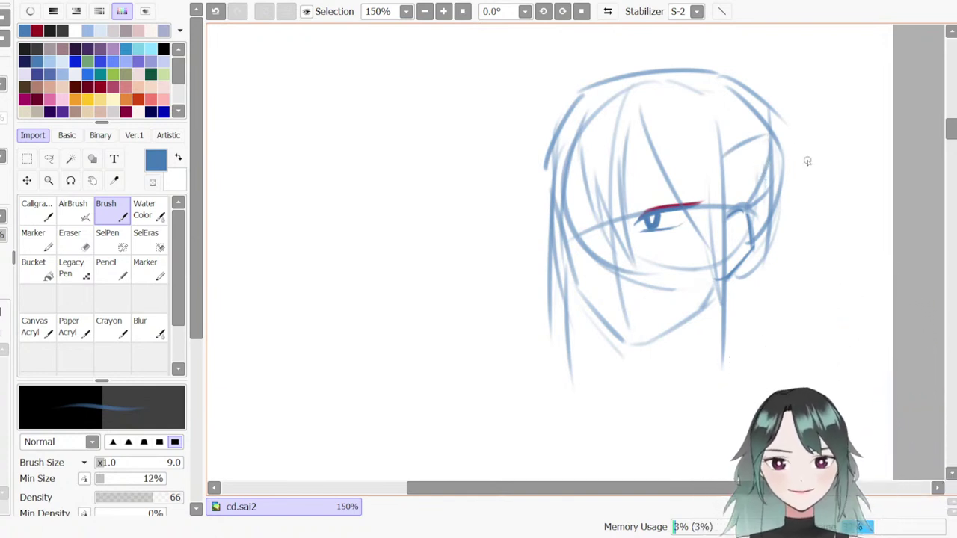
Draw the small nose tip on the centre line with the size 4 Calligraphy pen
key("n")
mouse_move(606, 262)
left_mouse_down()
mouse_move(622, 278)
mouse_move(610, 264)
left_mouse_up()
key("ctrl+z")
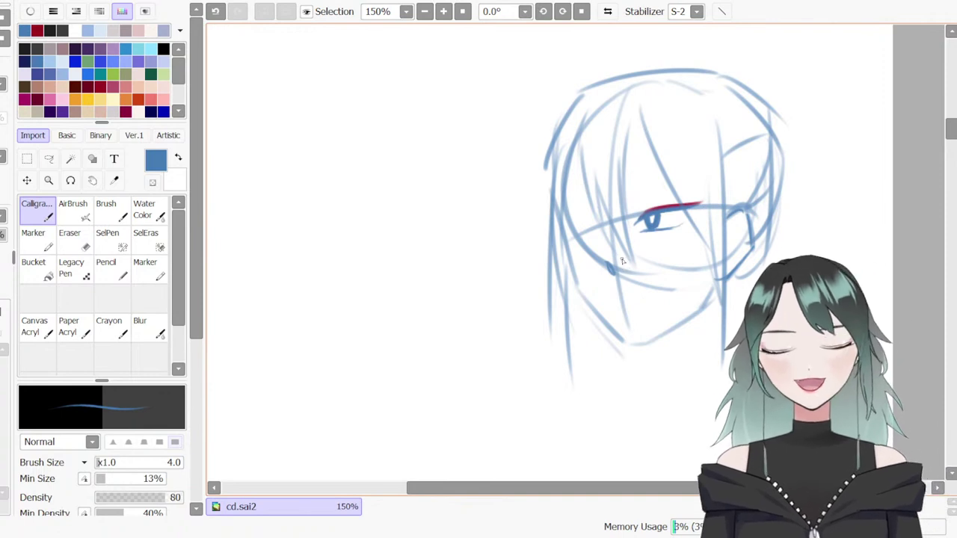
left_click_drag(616, 270, 630, 267)
key("ctrl+z")
key("ctrl+z")
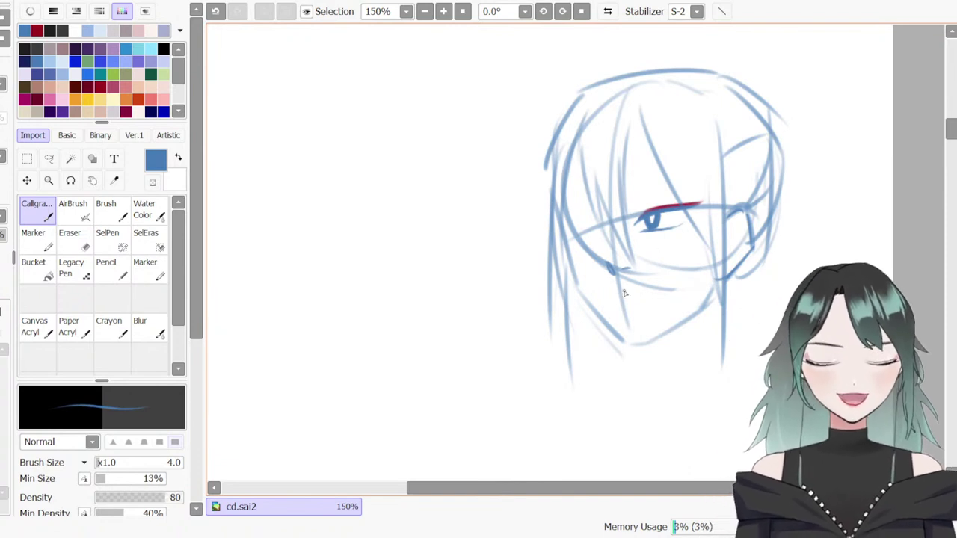
Draw a short straight mouth line below the nose and a slanted eyebrow above the red eyelid line
left_click_drag(612, 301, 652, 300)
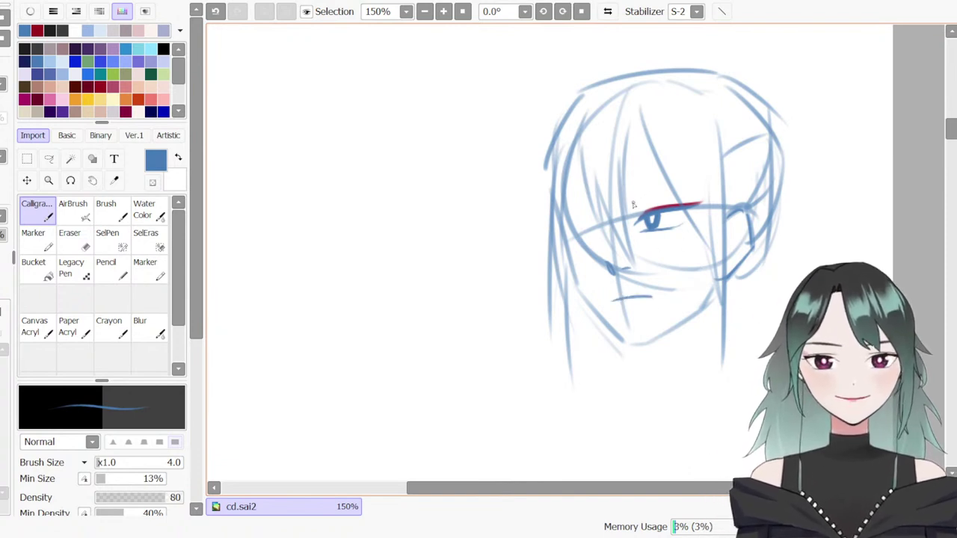
left_click_drag(629, 212, 679, 193)
left_click_drag(643, 204, 684, 190)
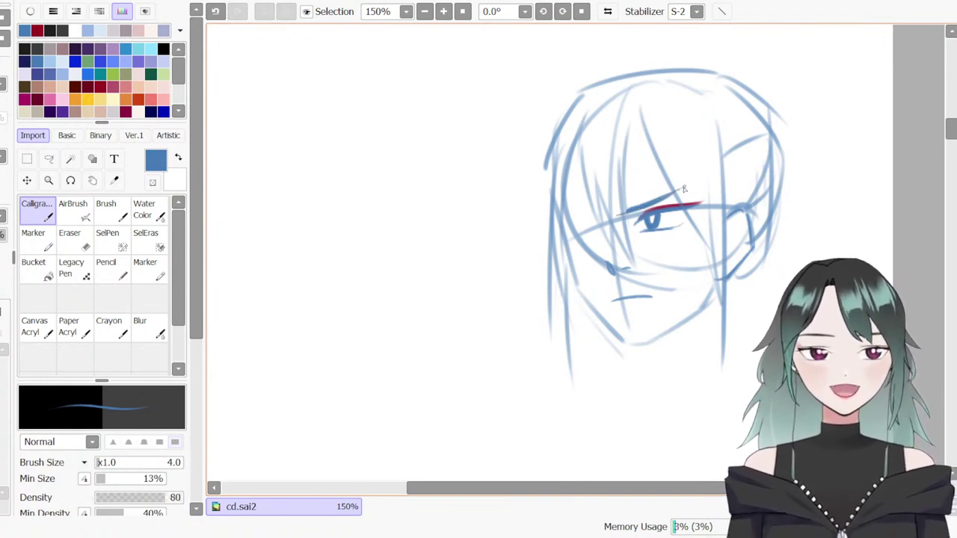
Redraw the slanted eyebrow above the red eyelid line, extending its outer end past the long fringe strand
key("ctrl+z")
key("ctrl+z")
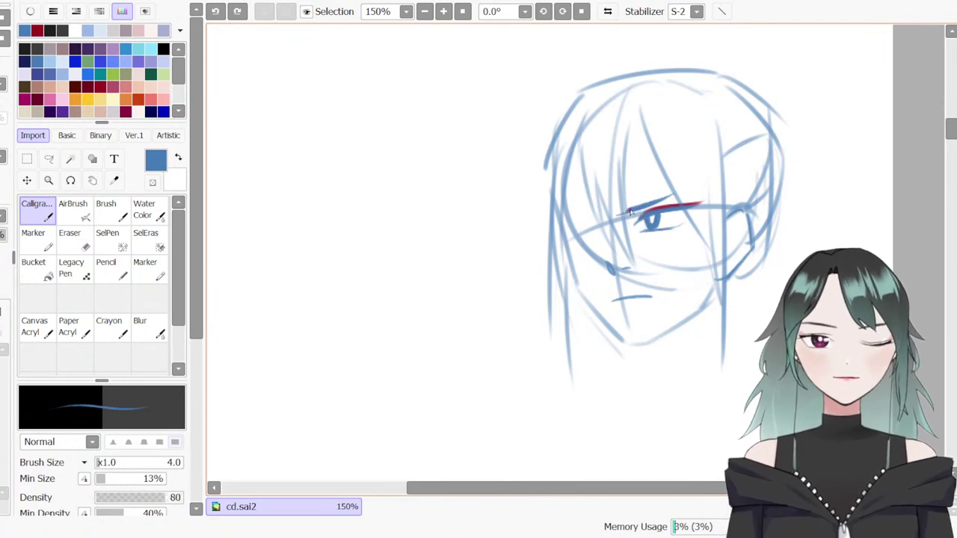
mouse_move(636, 209)
left_mouse_down()
mouse_move(692, 187)
mouse_move(684, 189)
mouse_move(714, 190)
mouse_move(665, 198)
mouse_move(711, 193)
mouse_move(685, 193)
left_mouse_up()
key("ctrl+z")
key("ctrl+z")
key("ctrl+z")
key("ctrl+z")
key("ctrl+z")
key("ctrl+z")
key("ctrl+z")
key("ctrl+z")
key("ctrl+z")
key("ctrl+z")
key("e")
key("b")
key("n")
key("ctrl+z")
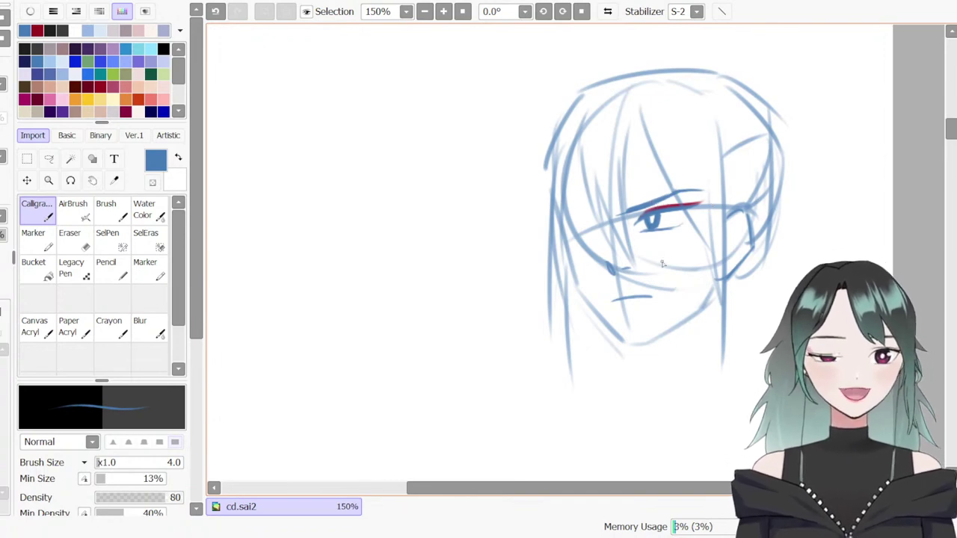
Draw the inner ear folds and add small stud dots on the ear rim and the earlobe
mouse_move(737, 258)
left_mouse_down()
mouse_move(738, 224)
mouse_move(739, 253)
left_mouse_up()
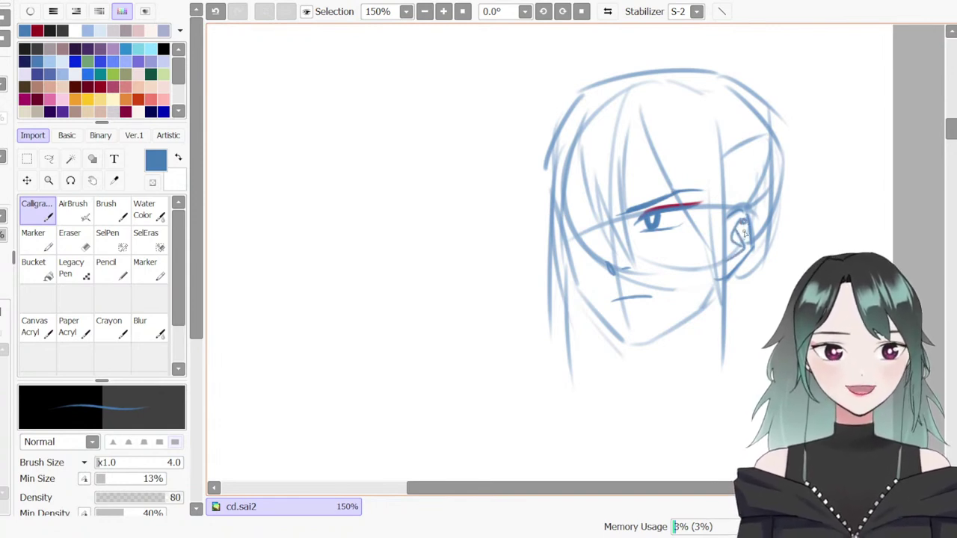
mouse_move(728, 269)
left_mouse_down()
mouse_move(731, 262)
mouse_move(730, 270)
left_mouse_up()
key("ctrl+z")
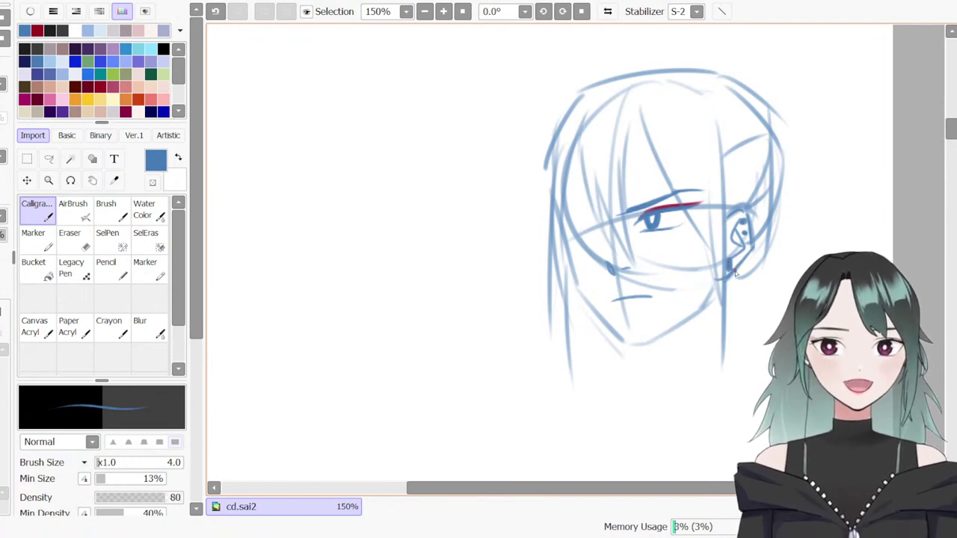
key("ctrl+z")
left_click(729, 265)
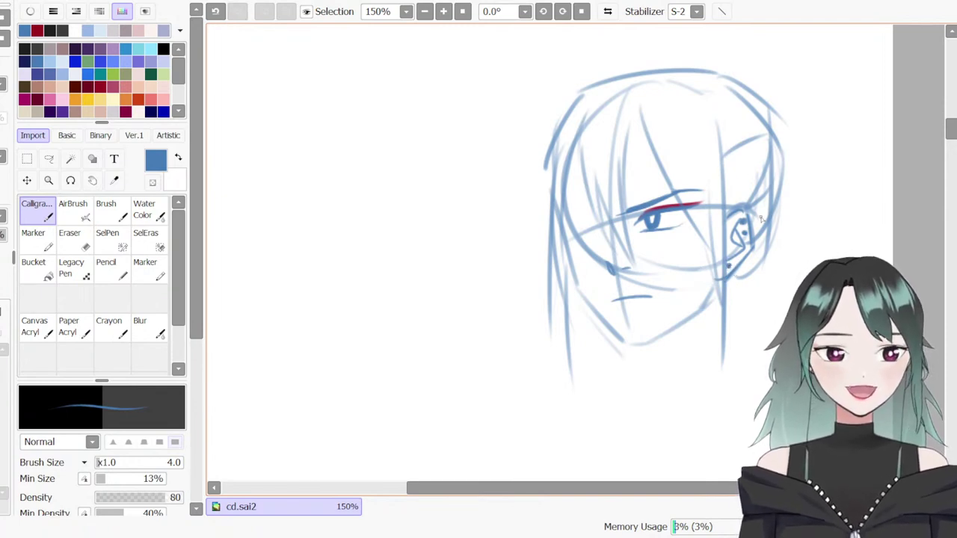
Clean up the piercing dots on the ear with the Eraser and redraw them smaller
key("e")
mouse_move(743, 224)
left_mouse_down()
mouse_move(753, 240)
mouse_move(750, 229)
left_mouse_up()
key("b")
key("e")
key("ctrl+z")
key("b")
key("e")
left_click(729, 266)
key("b")
left_click_drag(729, 262, 731, 268)
key("ctrl+z")
key("ctrl+z")
key("e")
left_click_drag(747, 233, 743, 223)
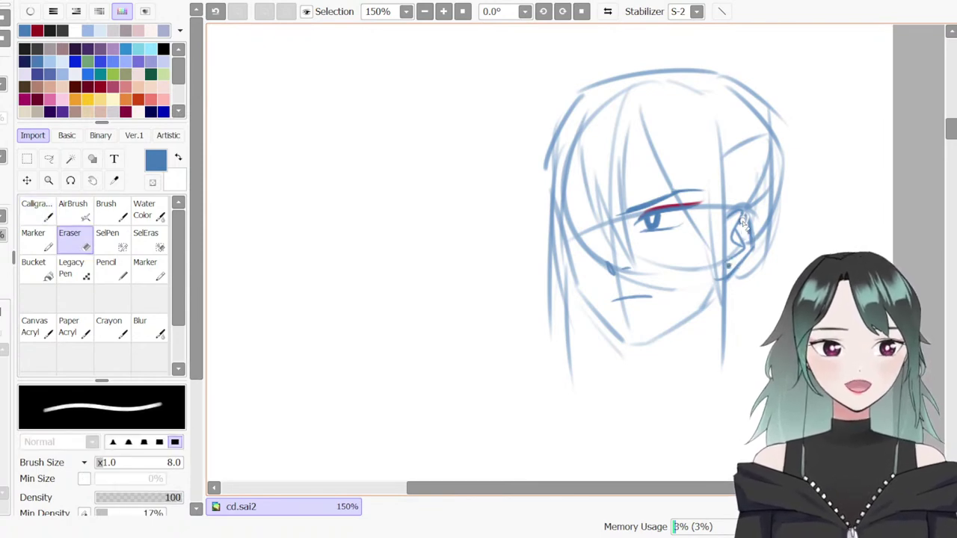
key("e")
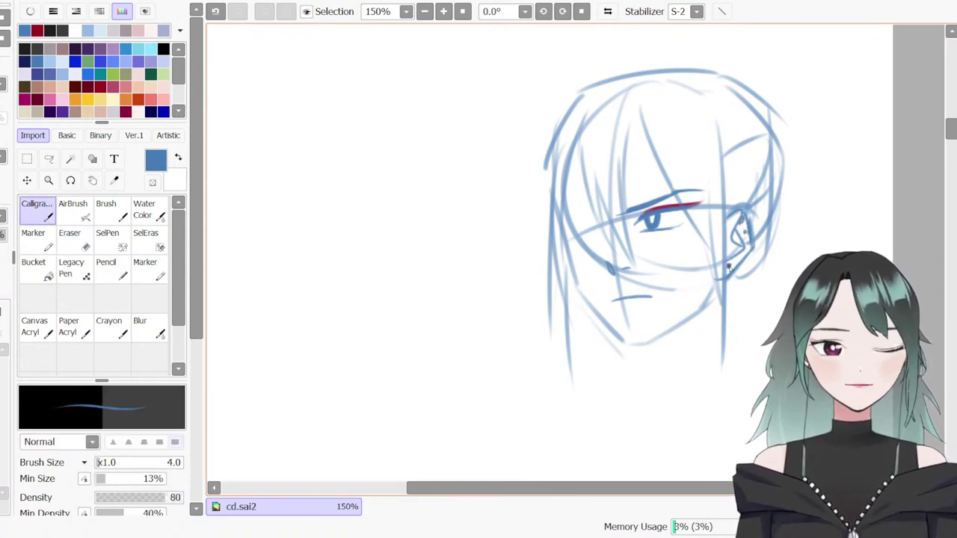
Try a drop earring hanging from the earlobe stud
left_click_drag(728, 268, 725, 310)
key("ctrl+z")
key("ctrl+z")
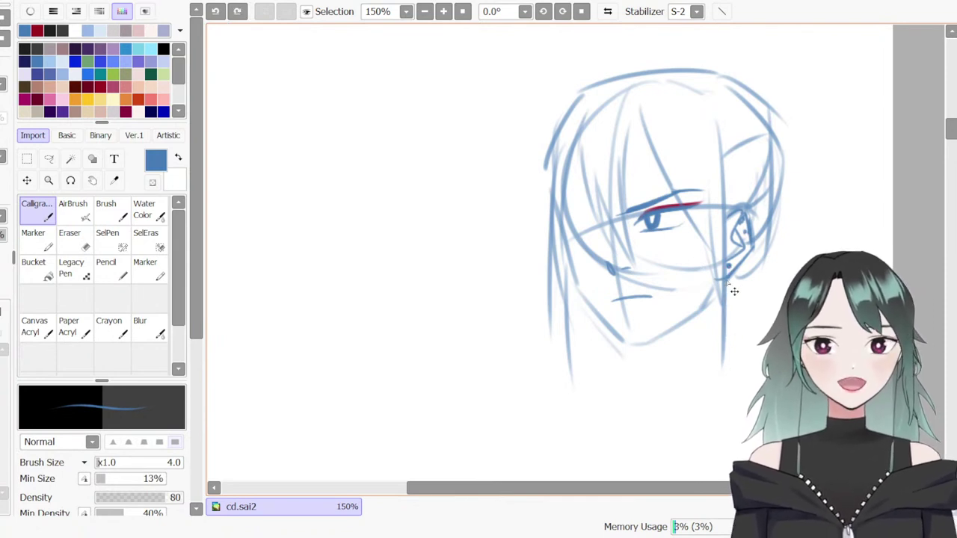
left_click(729, 266)
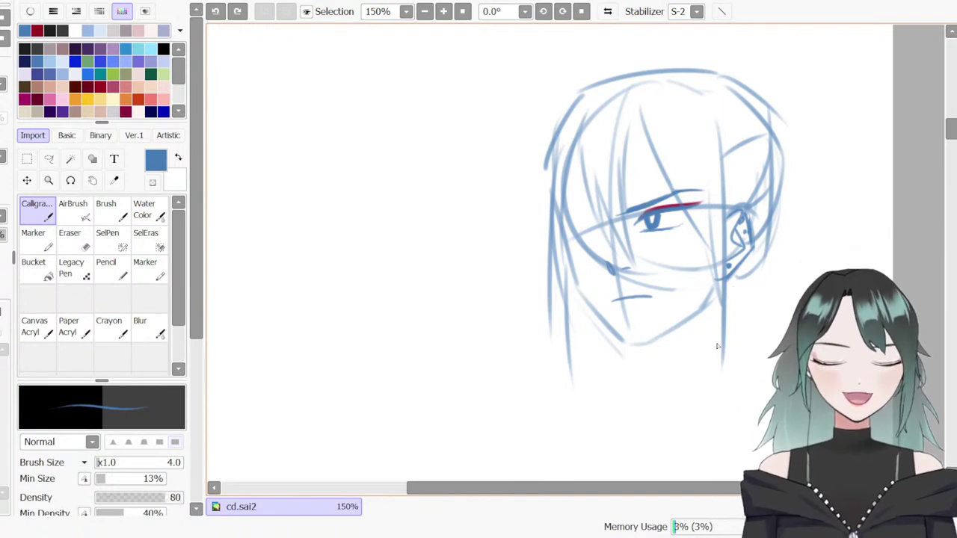
left_click_drag(718, 101, 697, 169)
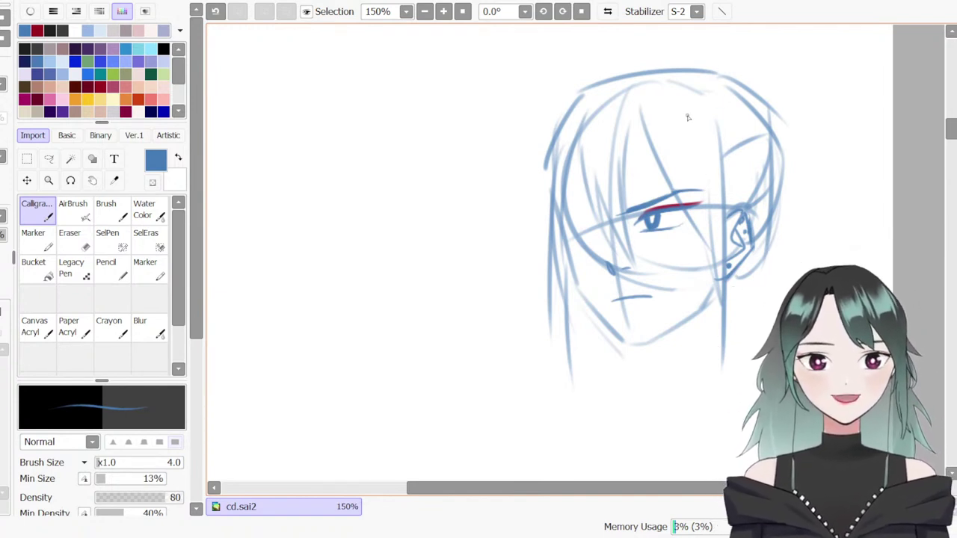
key("b")
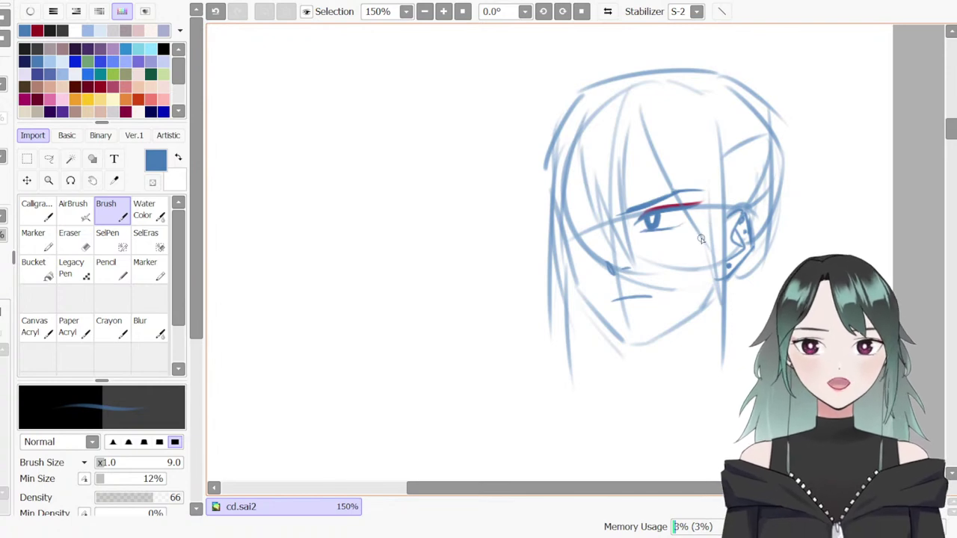
left_click_drag(953, 134, 954, 71)
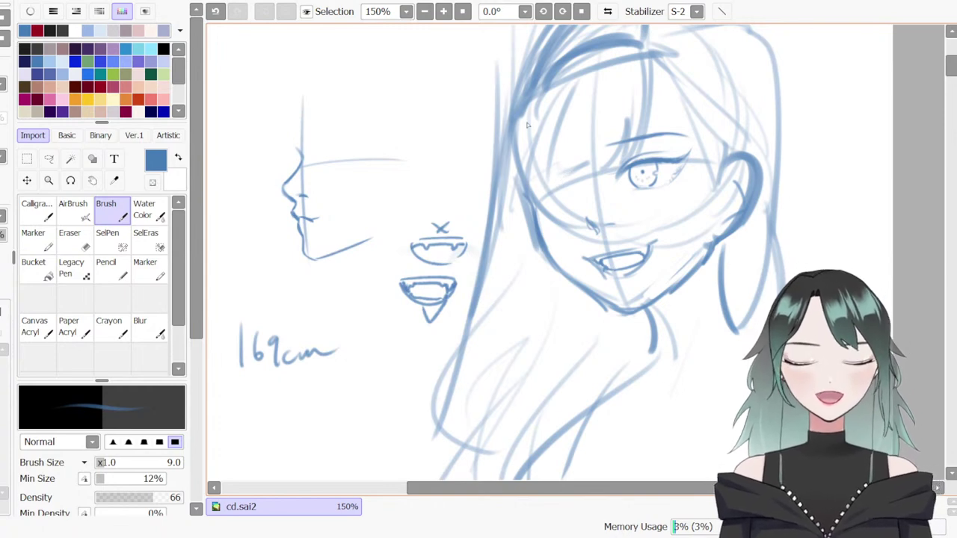
left_click_drag(951, 66, 950, 125)
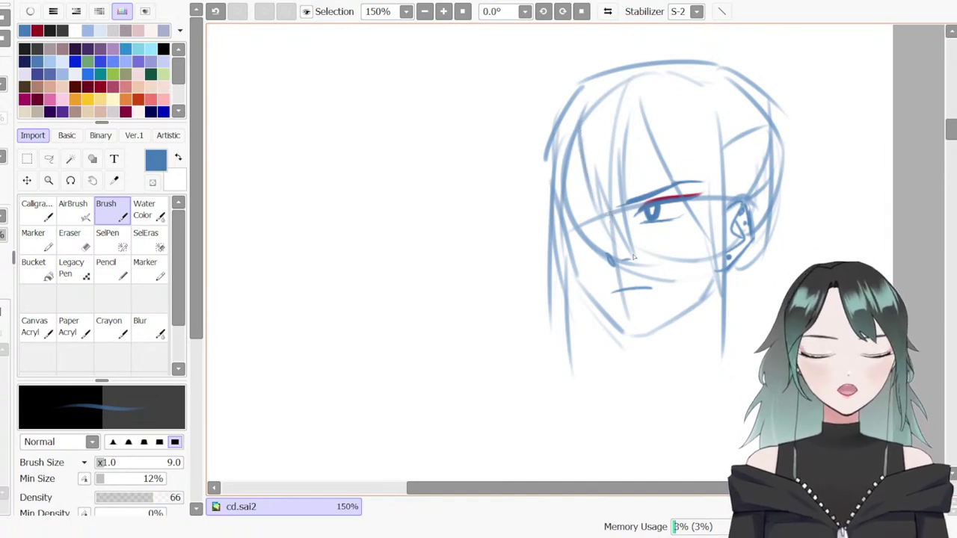
Reinforce the front curve of the forehead and mark the hair above it with a small downward arrow
key("e")
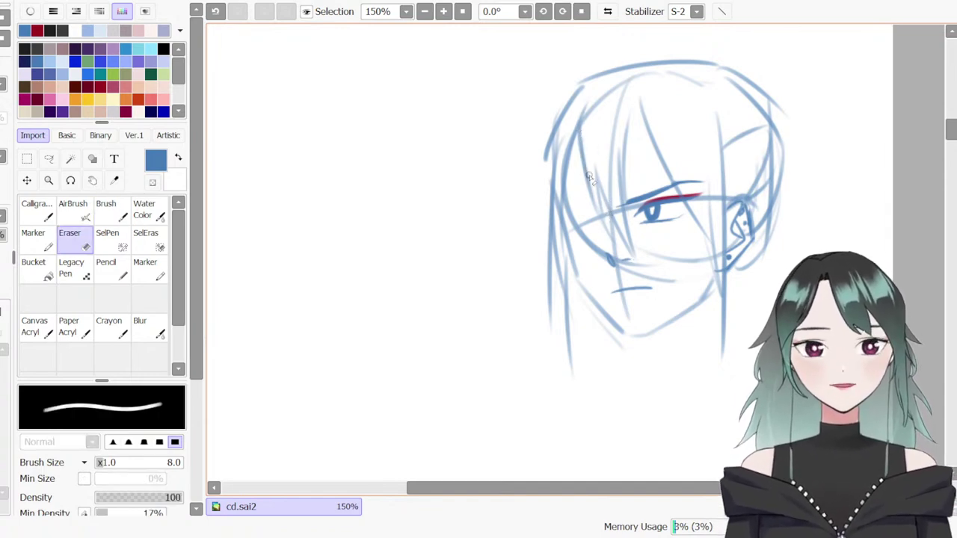
key("e")
left_click_drag(577, 117, 568, 211)
left_click_drag(579, 67, 578, 104)
Strengthen the pointed fringe strands over the far eye and the long diagonal strand crossing the visible eye
mouse_move(572, 92)
left_mouse_down()
mouse_move(578, 109)
mouse_move(585, 93)
mouse_move(608, 226)
left_mouse_up()
mouse_move(599, 184)
left_mouse_down()
mouse_move(638, 252)
mouse_move(622, 120)
left_mouse_up()
mouse_move(623, 175)
left_mouse_down()
mouse_move(618, 84)
mouse_move(621, 186)
mouse_move(640, 257)
left_mouse_up()
key("b")
left_click_drag(597, 127, 597, 184)
key("ctrl+z")
mouse_move(596, 104)
left_mouse_down()
mouse_move(637, 253)
mouse_move(639, 238)
left_mouse_up()
key("e")
key("b")
key("n")
left_click_drag(626, 94, 699, 228)
Draw a thin loose strand falling past the ear and ending in a point below the earlobe
left_click_drag(716, 135, 737, 343)
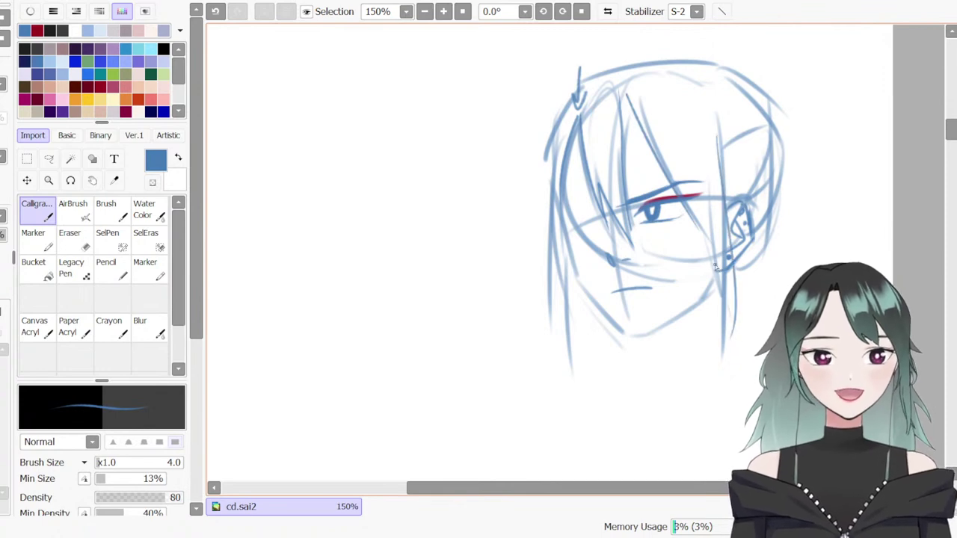
key("ctrl+z")
left_click_drag(725, 170, 737, 311)
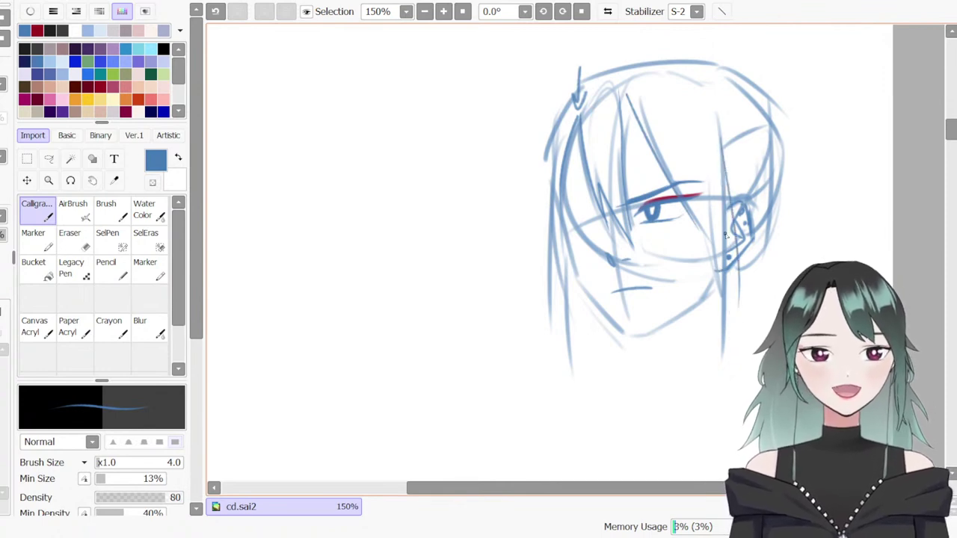
left_click_drag(726, 219, 737, 313)
key("ctrl+z")
key("ctrl+z")
left_click_drag(720, 173, 737, 332)
Draw long side locks from the crown past the ear to below the chin, and mark the short strand with an arrow
mouse_move(709, 235)
left_mouse_down()
mouse_move(711, 368)
mouse_move(725, 321)
mouse_move(697, 430)
left_mouse_up()
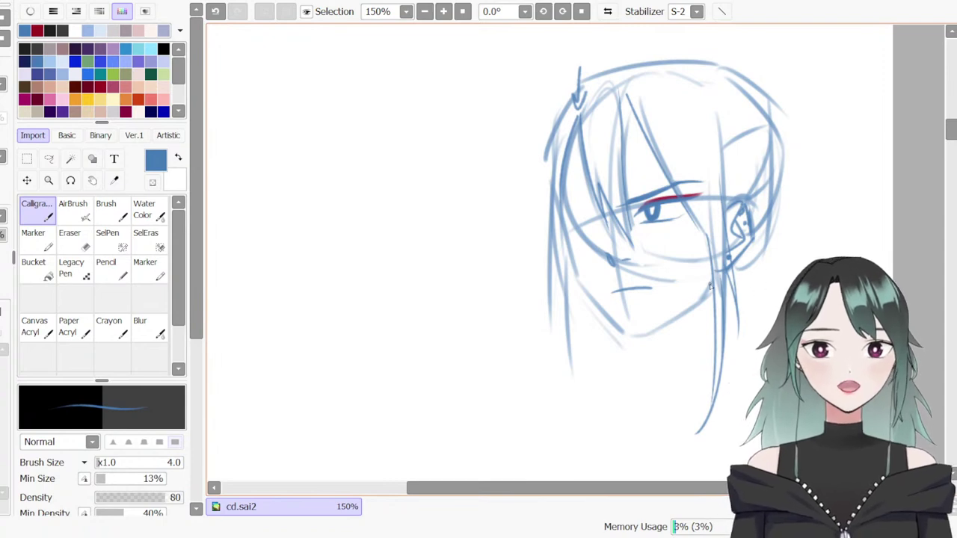
left_click_drag(703, 75, 728, 260)
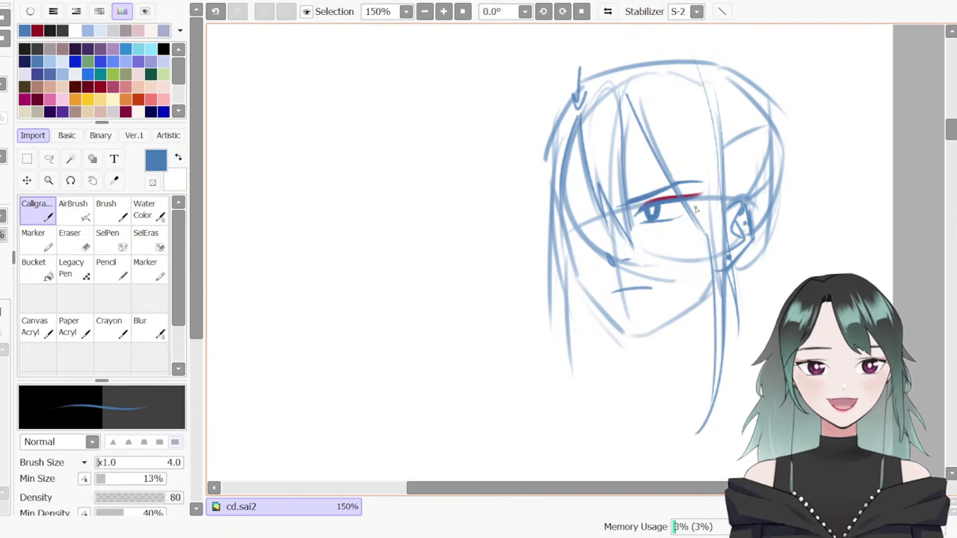
key("b")
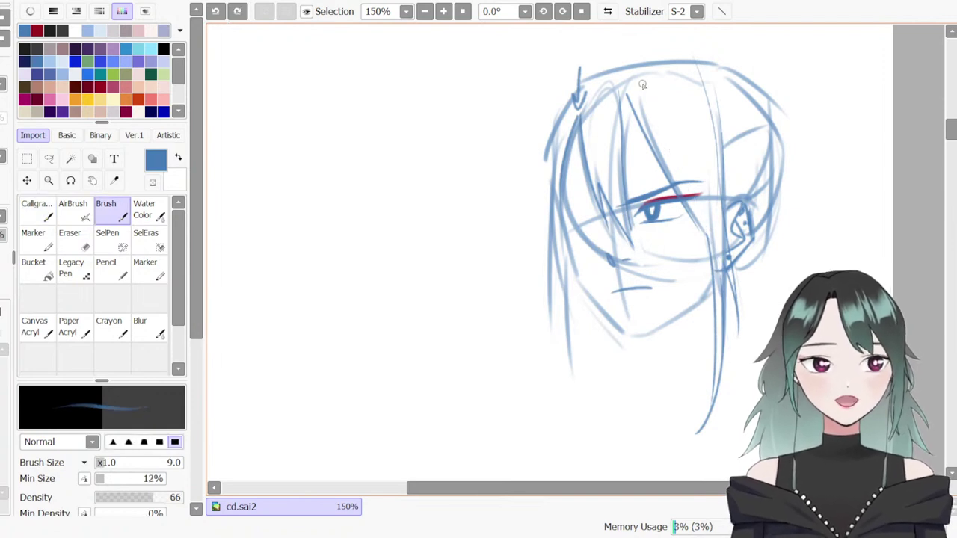
left_click_drag(716, 196, 694, 466)
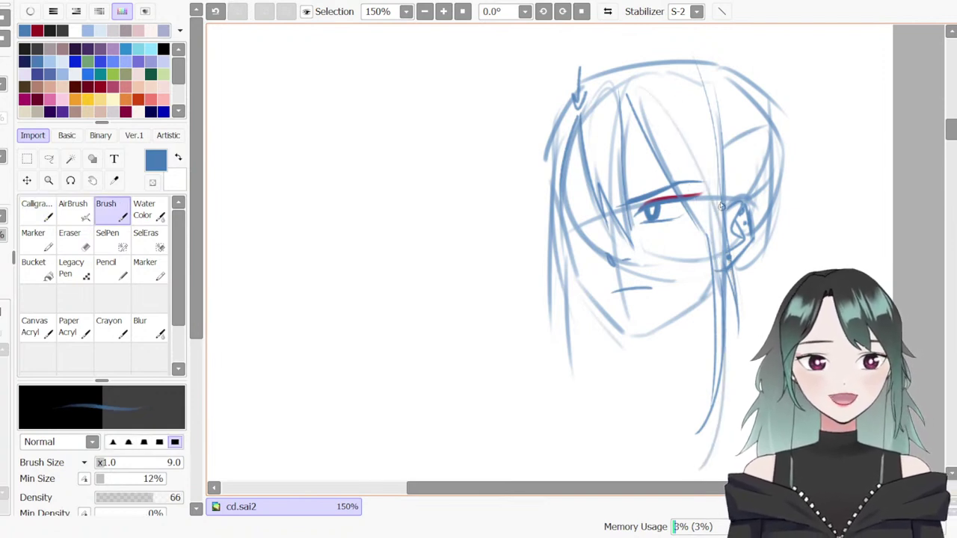
key("n")
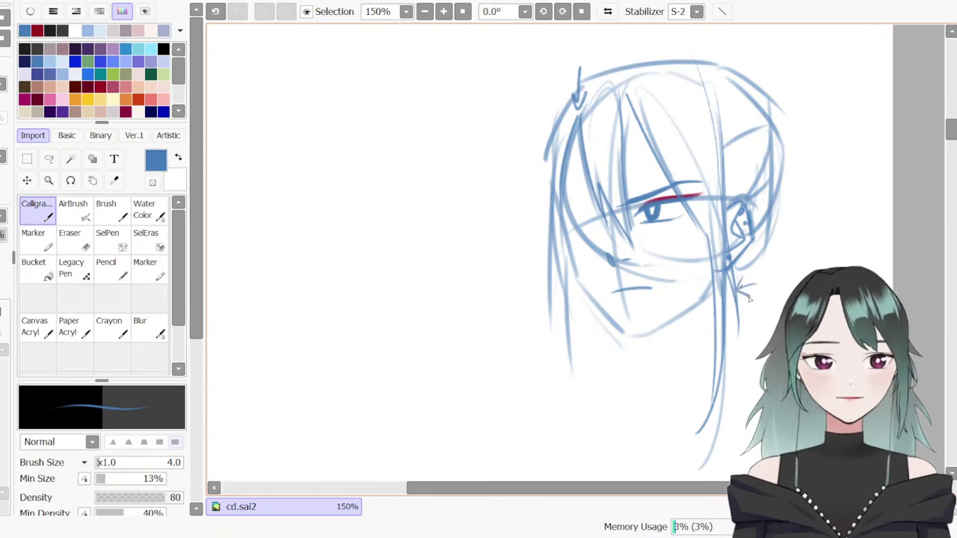
Add a raised crown outline and swept-back strands above the ear with the size 9 Brush
key("b")
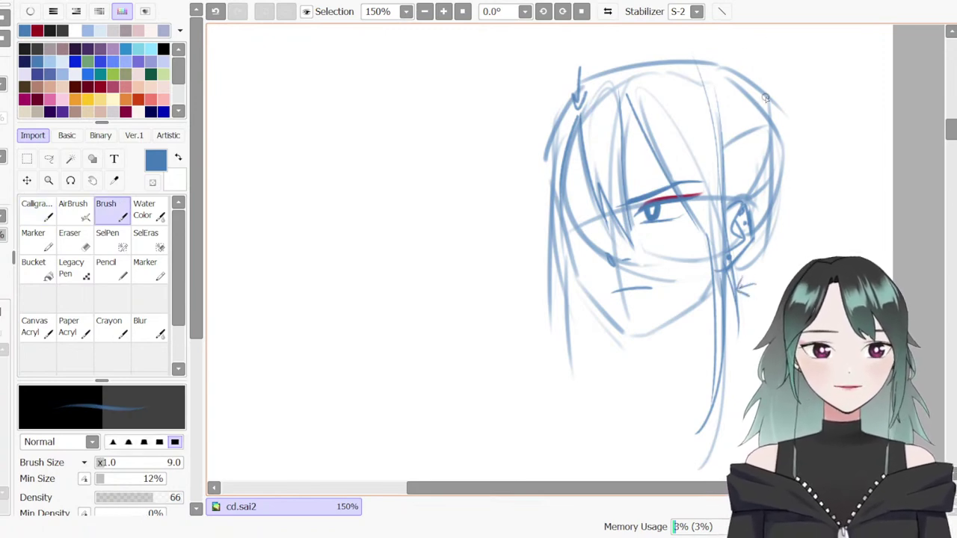
mouse_move(624, 57)
left_mouse_down()
mouse_move(757, 88)
mouse_move(751, 102)
mouse_move(757, 89)
left_mouse_up()
key("ctrl+z")
left_click_drag(766, 121, 720, 176)
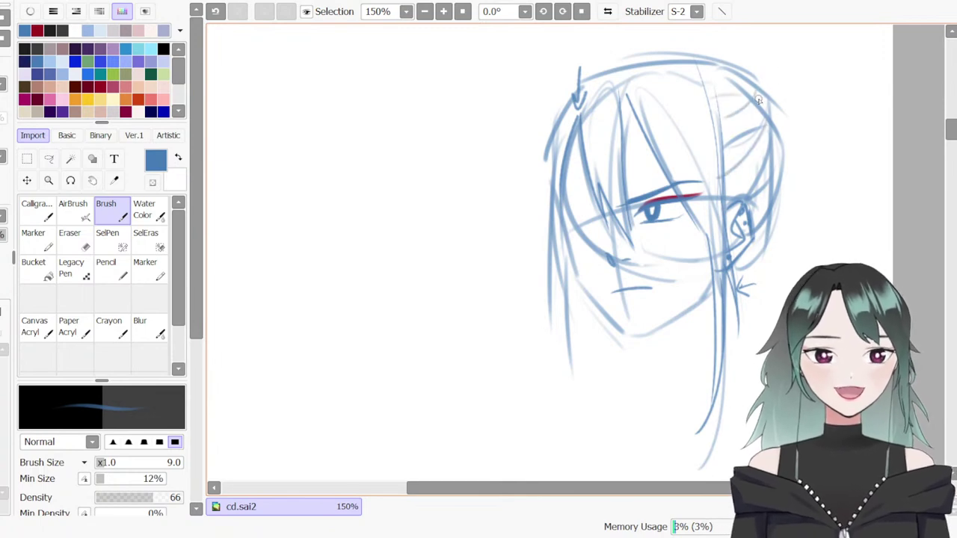
left_click_drag(761, 63, 776, 167)
Sketch a high ponytail at the back of the crown with an upward flick and a drooping outer strand
scroll(747, 150, "up", 3)
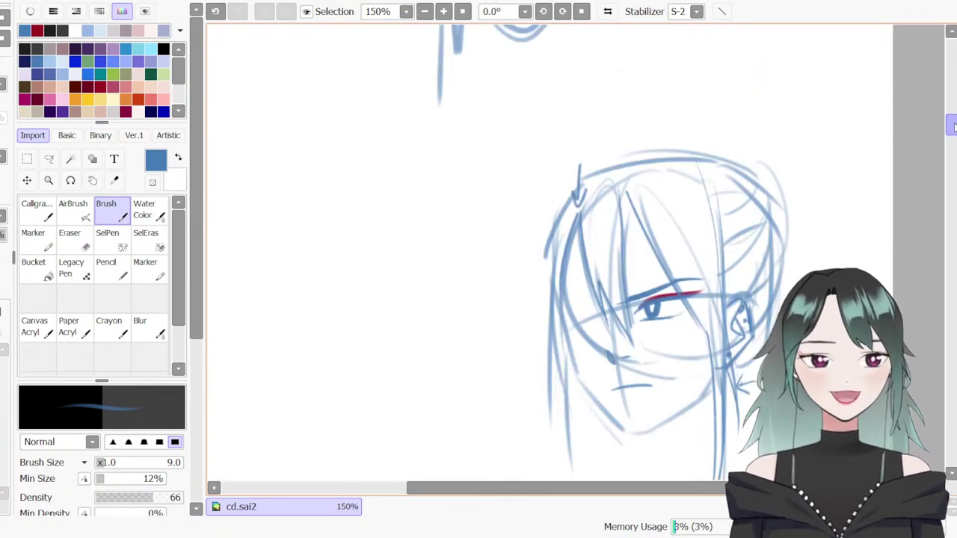
left_click_drag(727, 140, 798, 101)
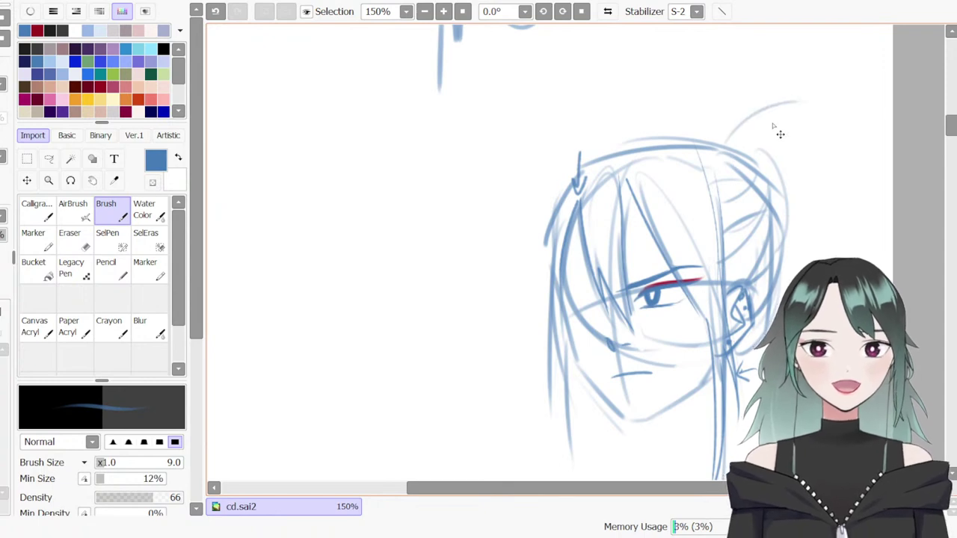
key("ctrl+z")
mouse_move(740, 151)
left_mouse_down()
mouse_move(773, 130)
mouse_move(748, 158)
mouse_move(782, 117)
mouse_move(747, 148)
left_mouse_up()
key("ctrl+z")
mouse_move(749, 145)
left_mouse_down()
mouse_move(846, 164)
mouse_move(841, 256)
left_mouse_up()
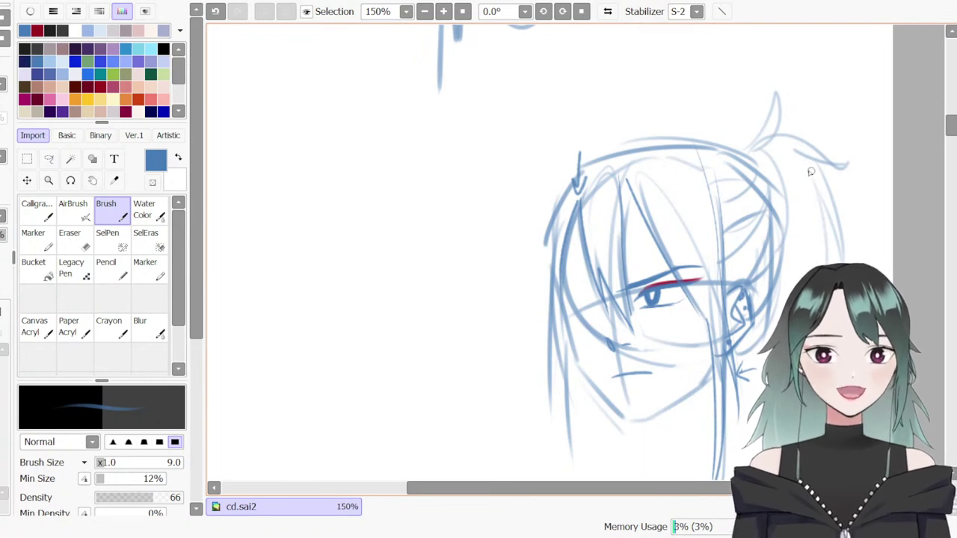
left_click_drag(750, 150, 762, 144)
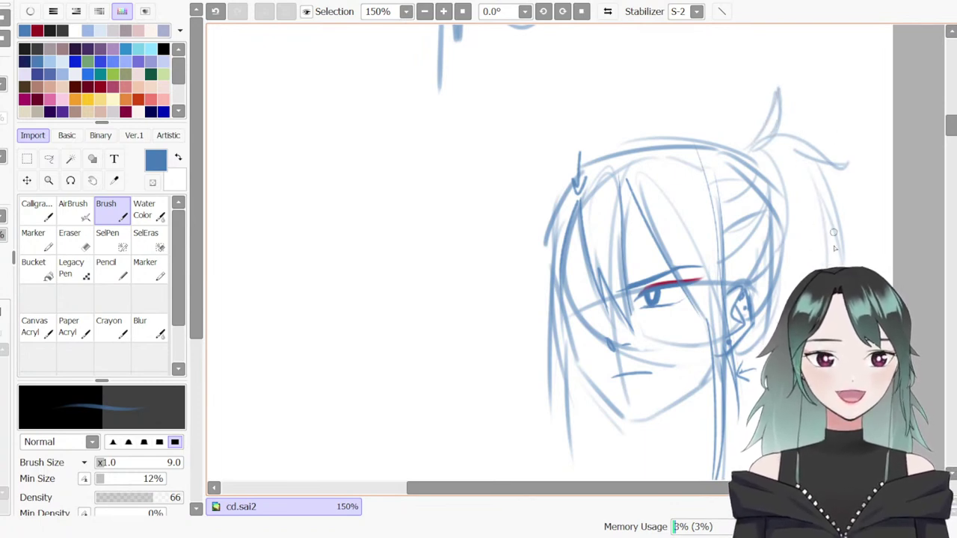
Extend the ponytail downward with long tapering strands behind the head
key("ctrl+z")
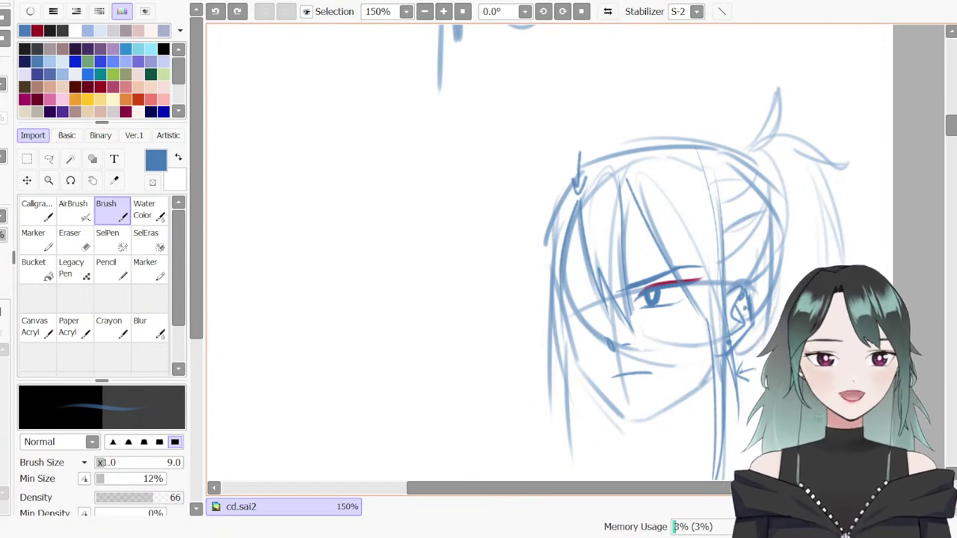
left_click_drag(815, 179, 828, 267)
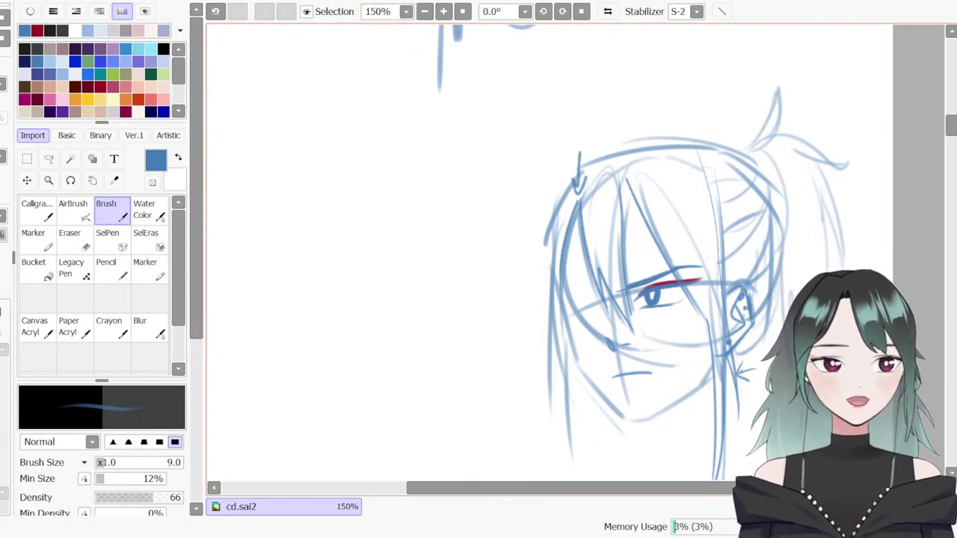
left_click_drag(847, 175, 852, 278)
key("ctrl+z")
mouse_move(951, 123)
left_mouse_down()
mouse_move(951, 137)
mouse_move(933, 149)
mouse_move(944, 145)
mouse_move(936, 141)
left_mouse_up()
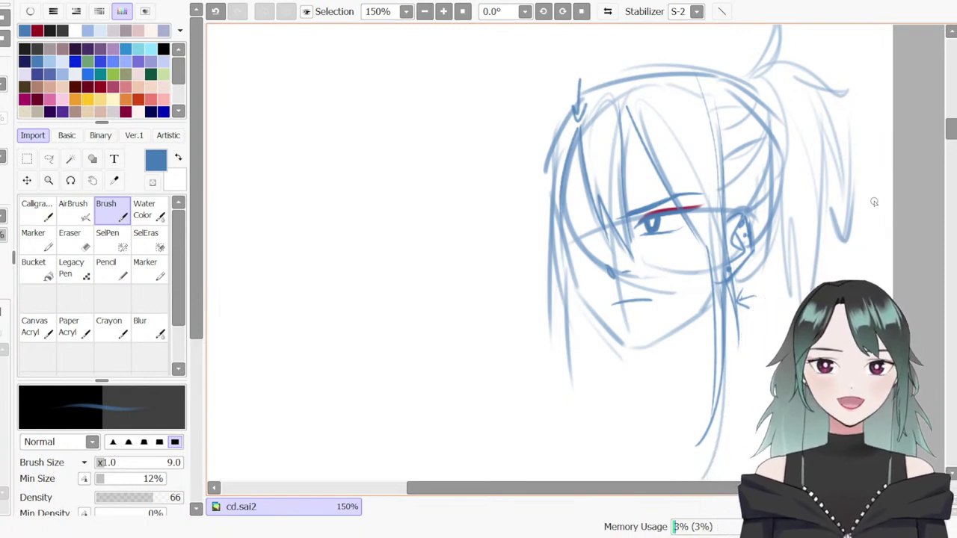
Sketch a vertical guideline crossed by a curved horizontal line in the blank area beside the head, with a short slanted mark at the crossing
left_click_drag(951, 131, 936, 144)
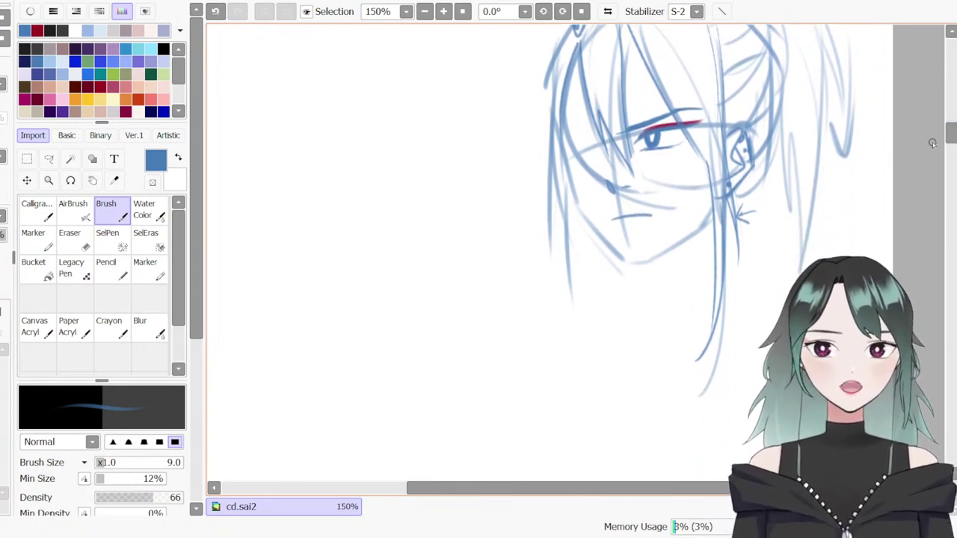
left_click_drag(953, 138, 953, 138)
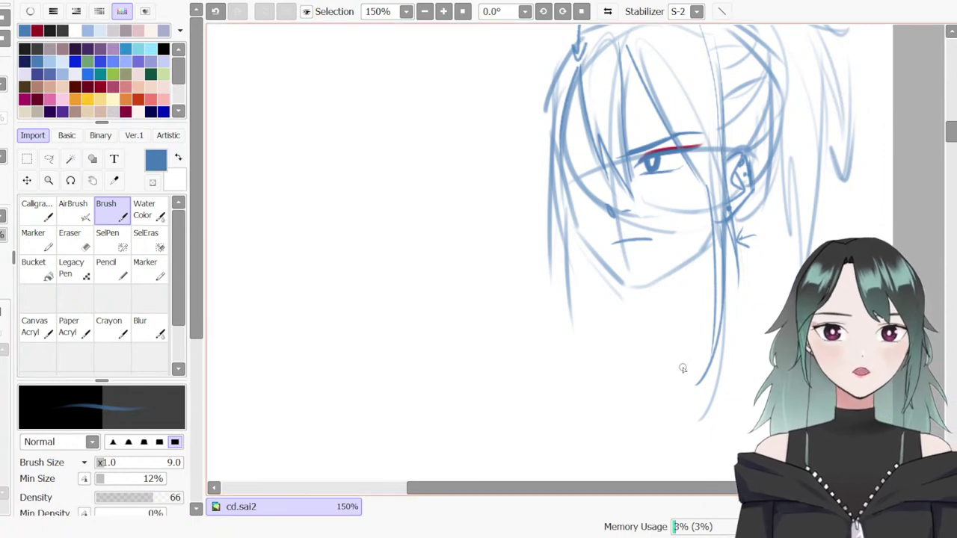
left_click_drag(681, 490, 618, 487)
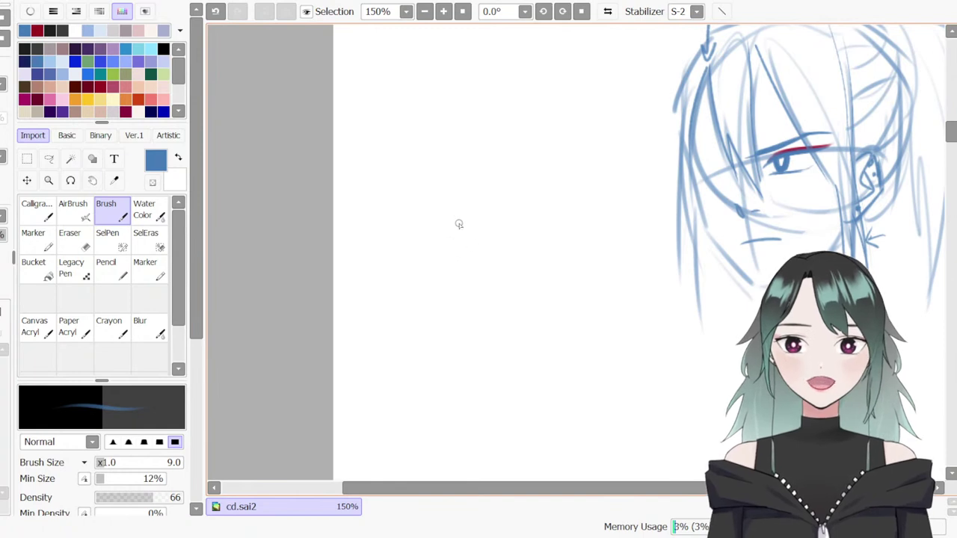
left_click_drag(463, 153, 465, 305)
left_click_drag(432, 228, 574, 222)
key("ctrl+z")
key("ctrl+z")
left_click_drag(440, 165, 448, 335)
left_click_drag(440, 249, 565, 236)
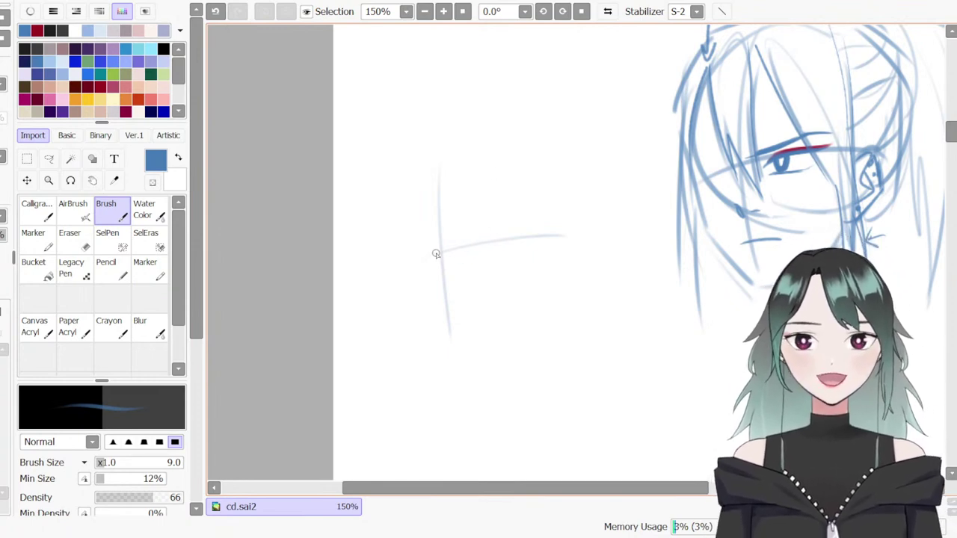
left_click_drag(432, 238, 444, 256)
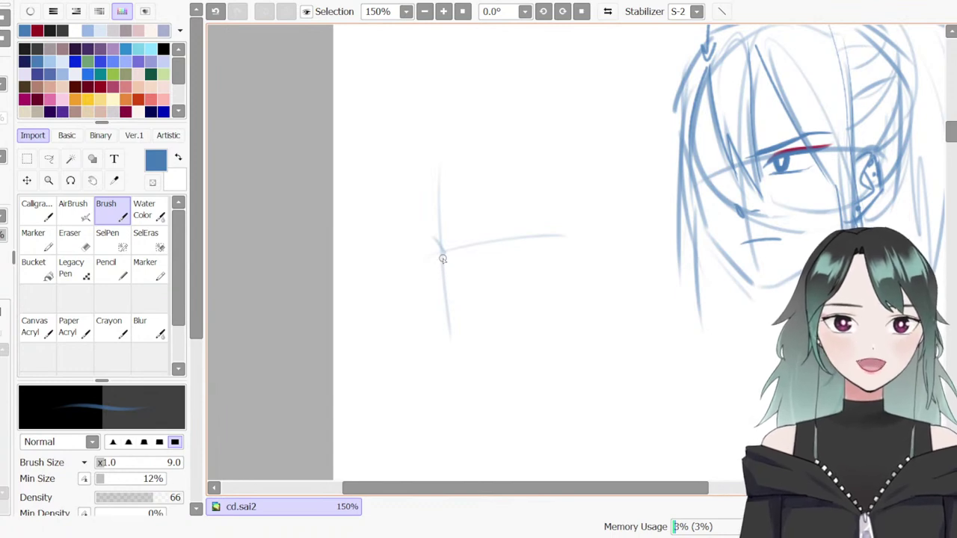
key("ctrl+z")
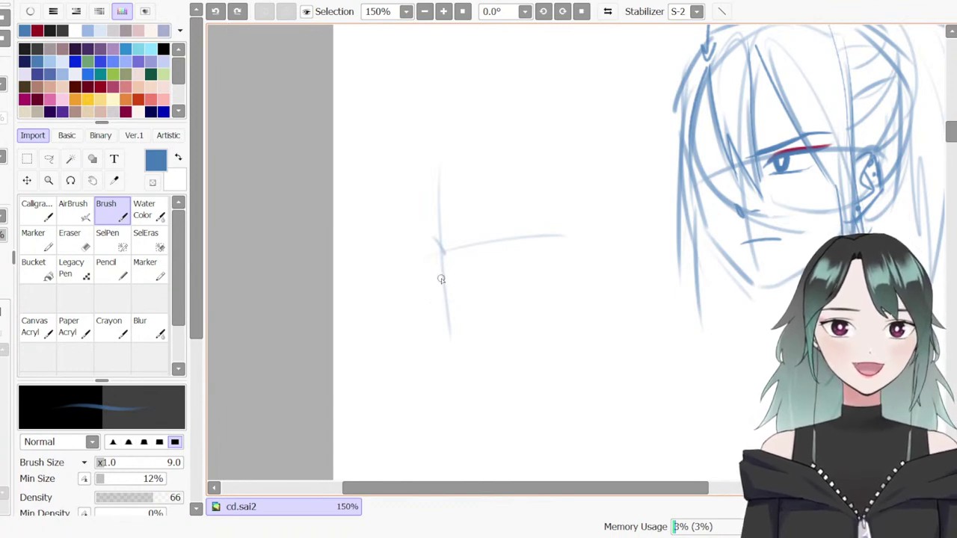
left_click_drag(444, 253, 431, 291)
key("ctrl+z")
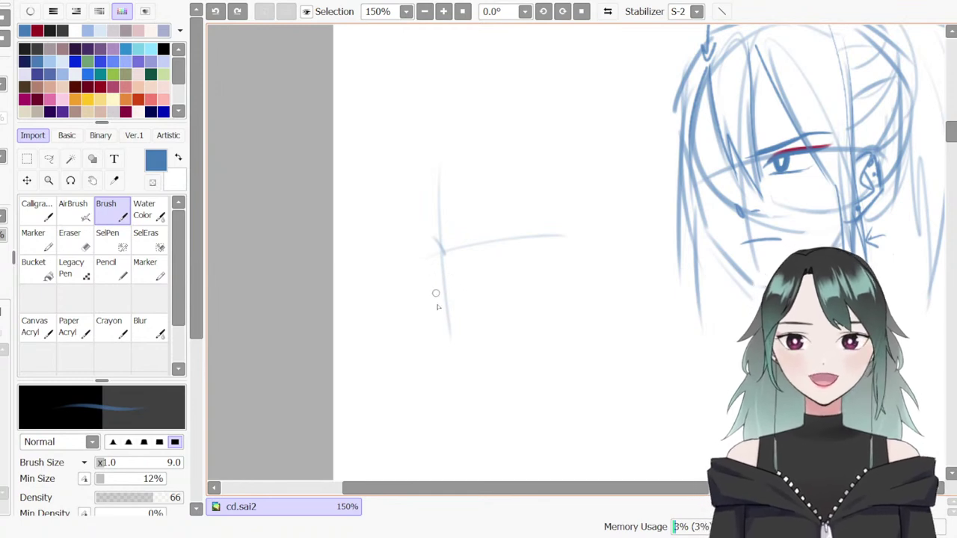
Erase the old vertical face guideline and redraw it slightly closer to the finished head, with the curved eye line starting from it
key("e")
left_click_drag(459, 359, 441, 272)
key("b")
left_click_drag(447, 169, 460, 348)
left_click_drag(452, 250, 559, 235)
key("ctrl+z")
left_click_drag(451, 250, 559, 239)
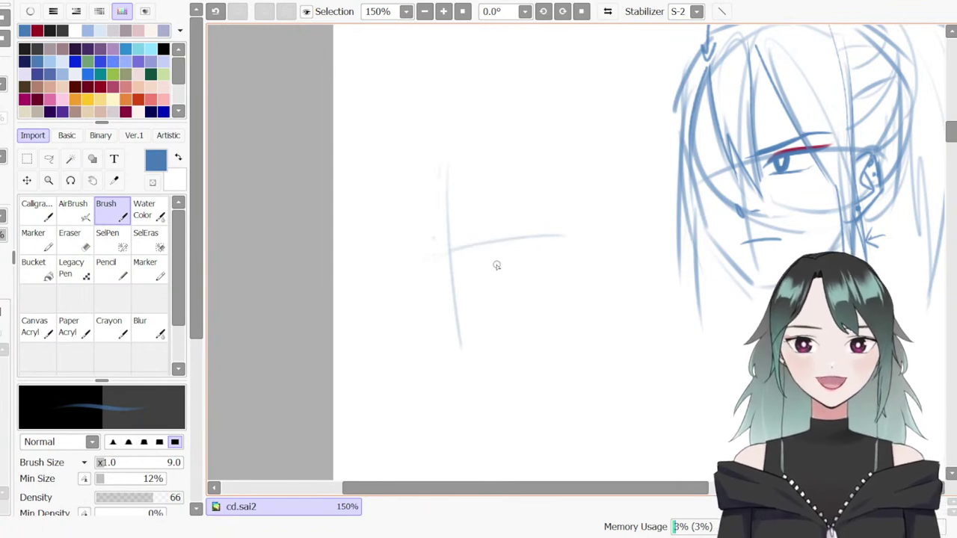
Sketch light arcs for the forehead, top of the skull and rounded back of the head around the guidelines
left_click_drag(452, 187, 538, 118)
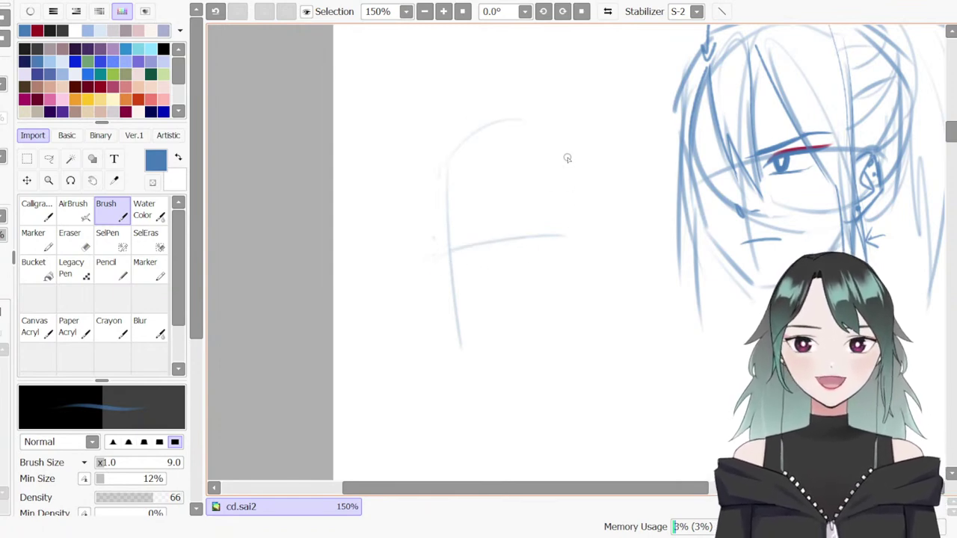
left_click_drag(608, 152, 614, 232)
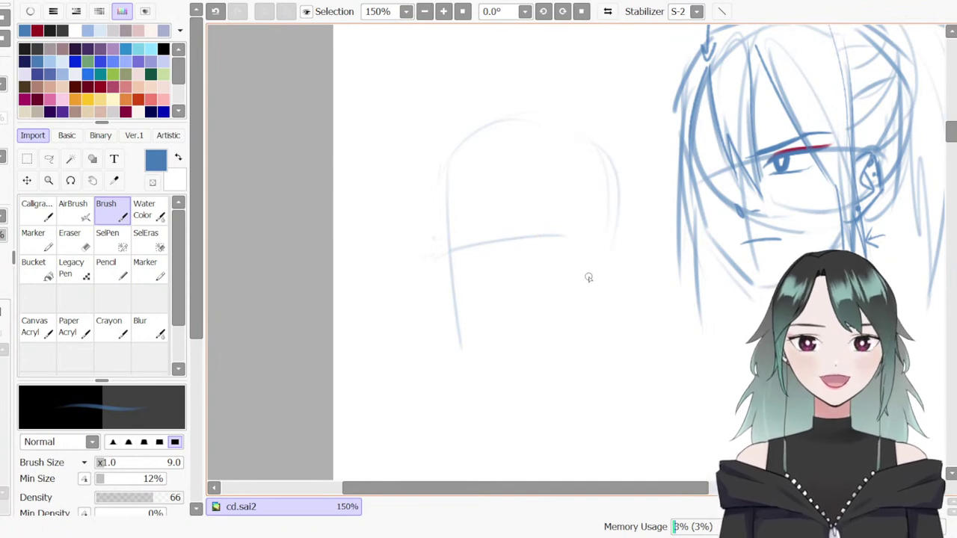
mouse_move(589, 143)
left_mouse_down()
mouse_move(639, 201)
mouse_move(600, 289)
left_mouse_up()
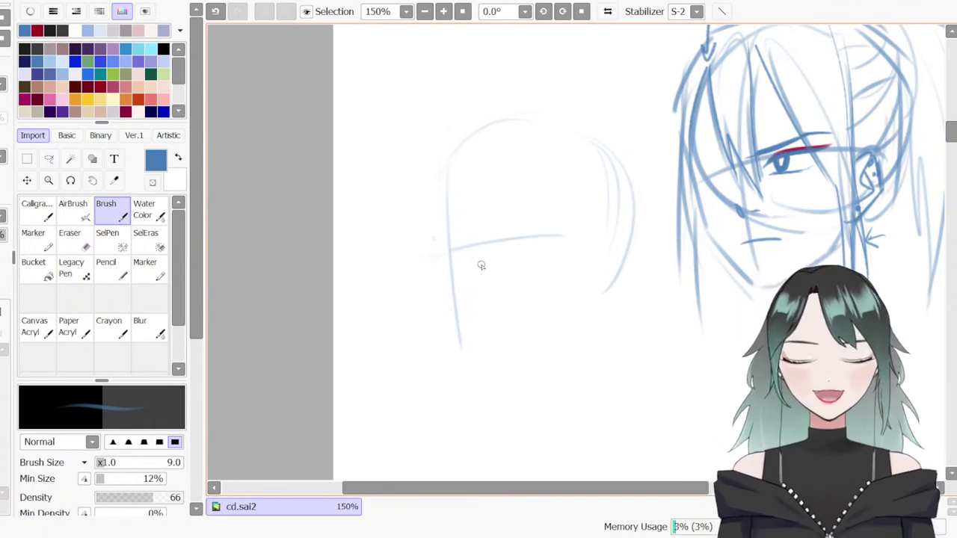
Draw a short slanted brow notch where the vertical guideline meets the eye line
left_click_drag(449, 252, 435, 289)
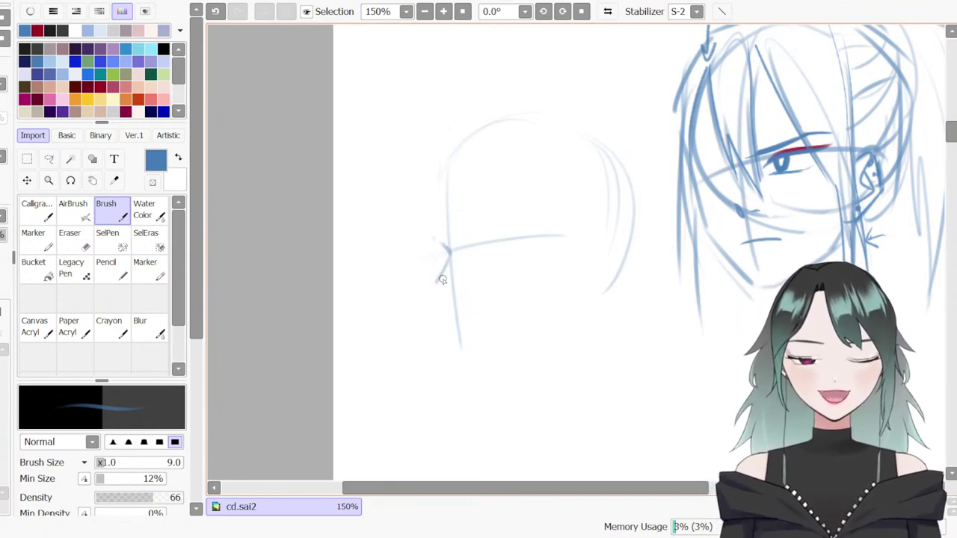
key("ctrl+z")
key("ctrl+z")
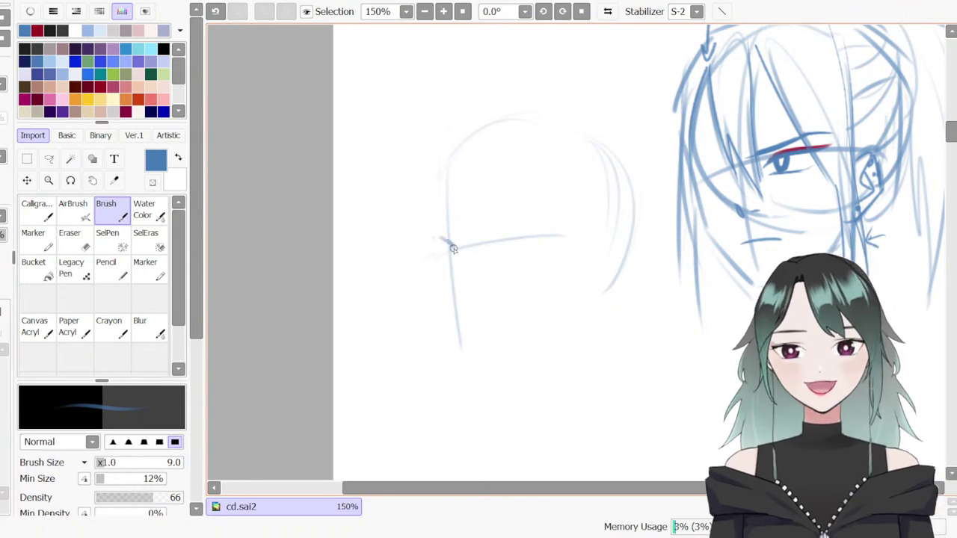
left_click_drag(435, 241, 449, 255)
key("ctrl+z")
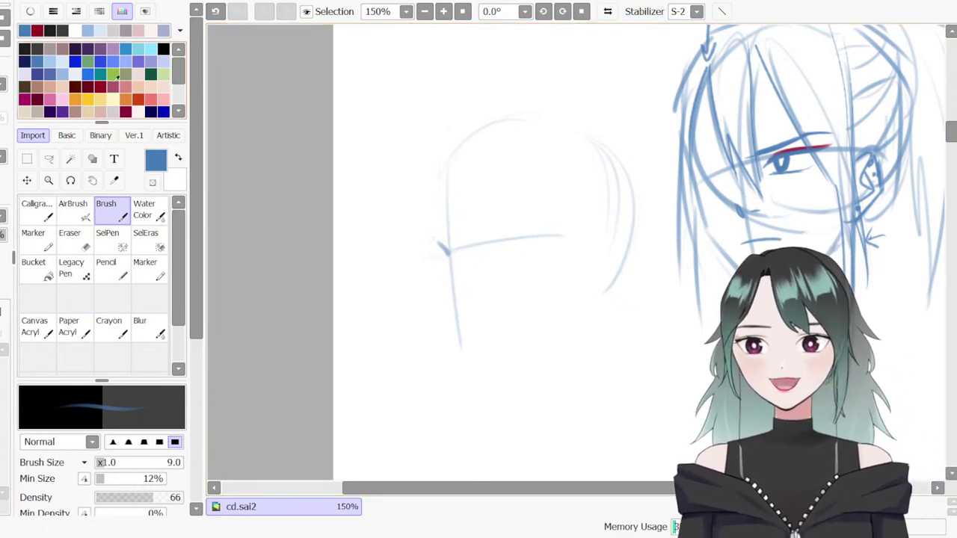
Mix a crimson colour on the colour wheel and switch to the Calligraphy brush
left_click(101, 87)
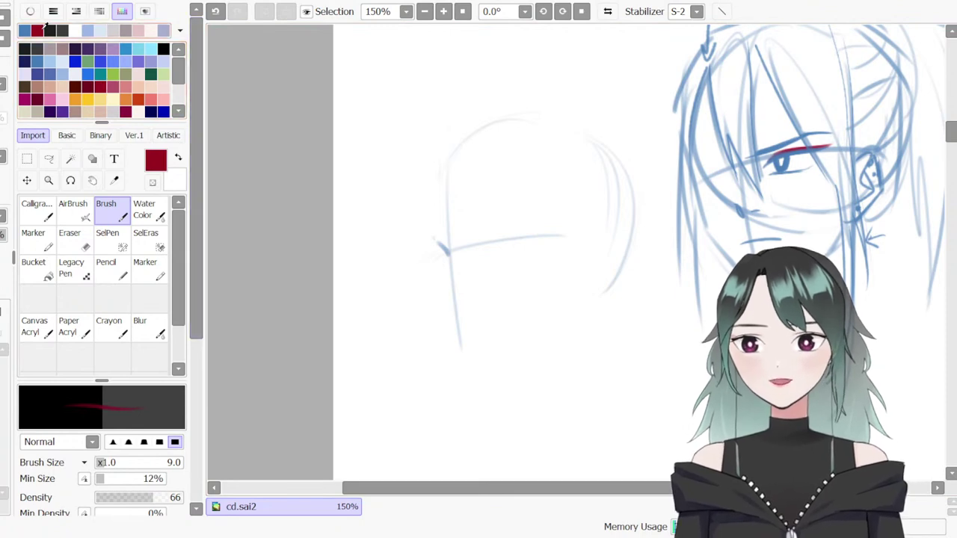
left_click(126, 111)
left_click(31, 12)
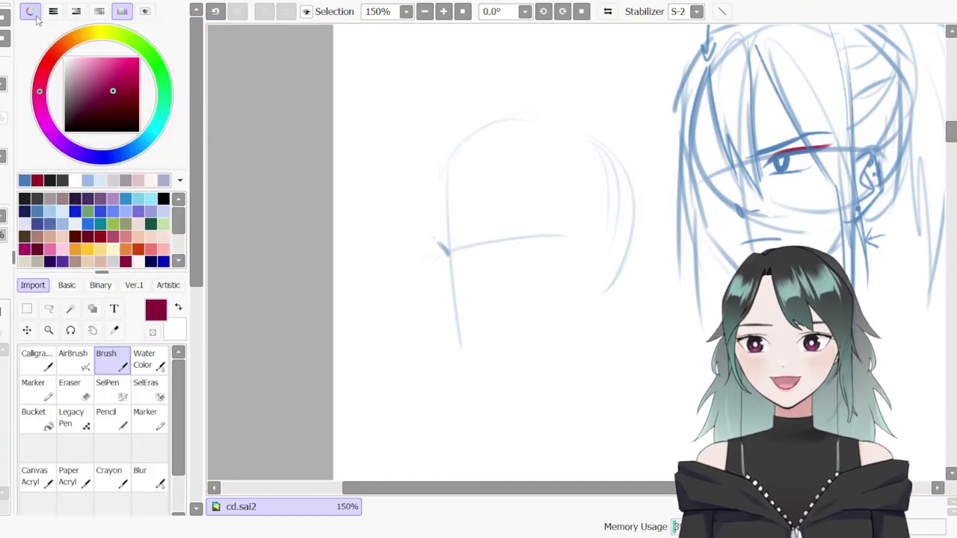
left_click(136, 80)
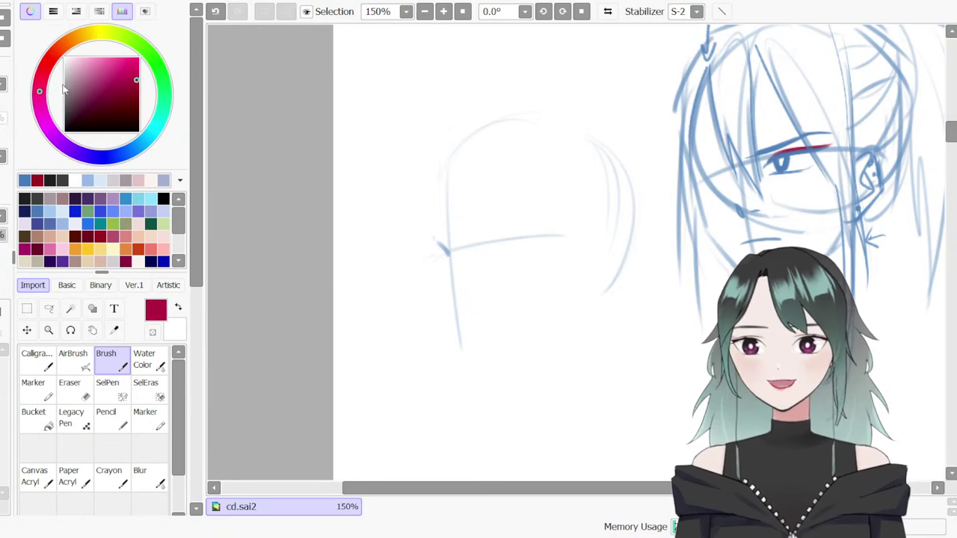
left_click(135, 80)
key("n")
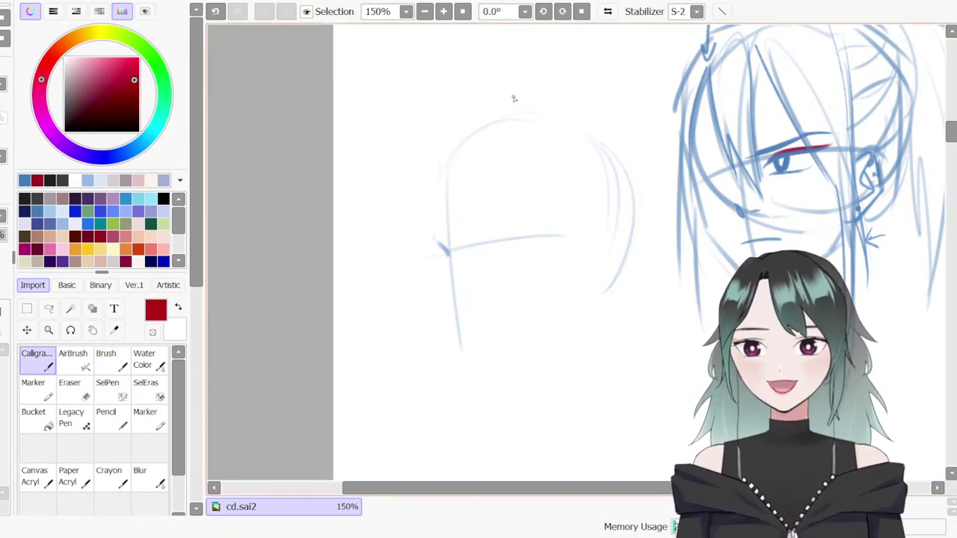
Try crimson shades as large test dabs inside the head construction, and undo them all
mouse_move(546, 183)
left_mouse_down()
mouse_move(554, 166)
mouse_move(560, 186)
mouse_move(530, 171)
mouse_move(556, 178)
left_mouse_up()
key("ctrl+z")
left_click(41, 83)
left_click(138, 85)
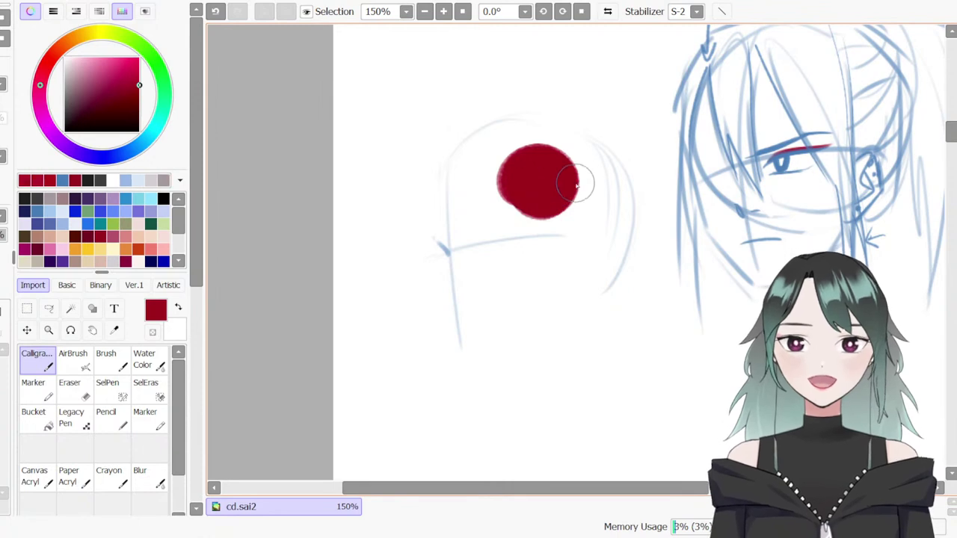
left_click(140, 74)
left_click_drag(513, 181, 564, 187)
key("ctrl+z")
key("ctrl+z")
key("ctrl+z")
key("ctrl+z")
key("ctrl+z")
key("ctrl+z")
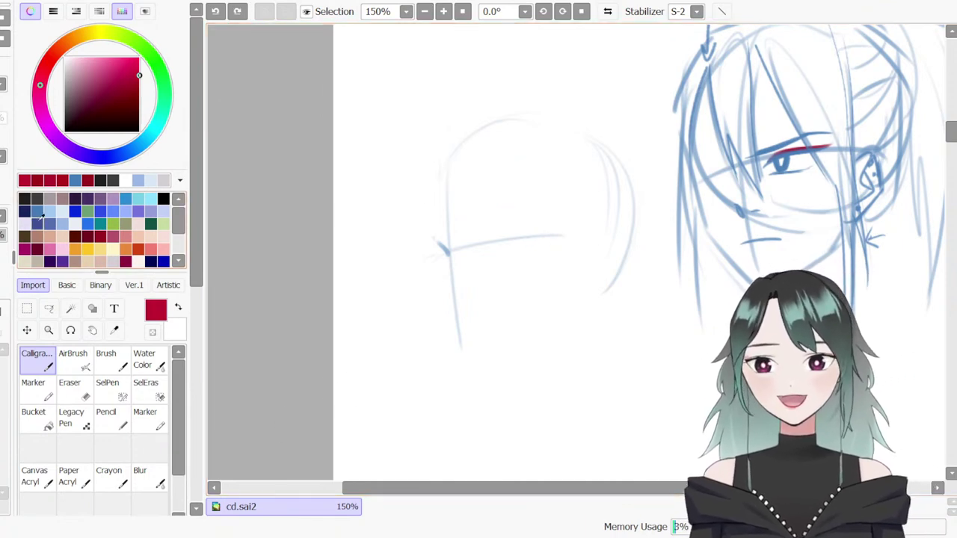
Return to the blue sketching colour and the Brush tool at size 9
left_click(38, 212)
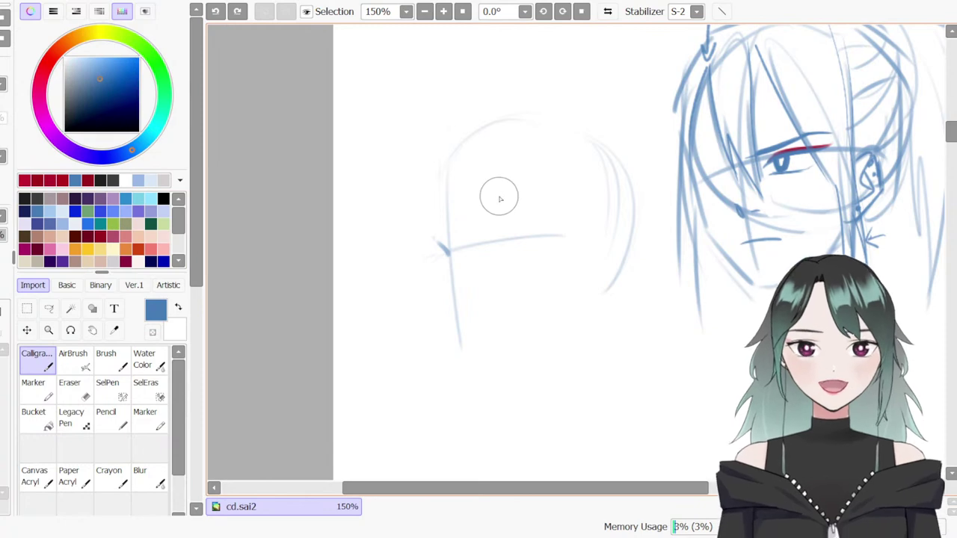
key("b")
key("bracketleft")
key("bracketleft")
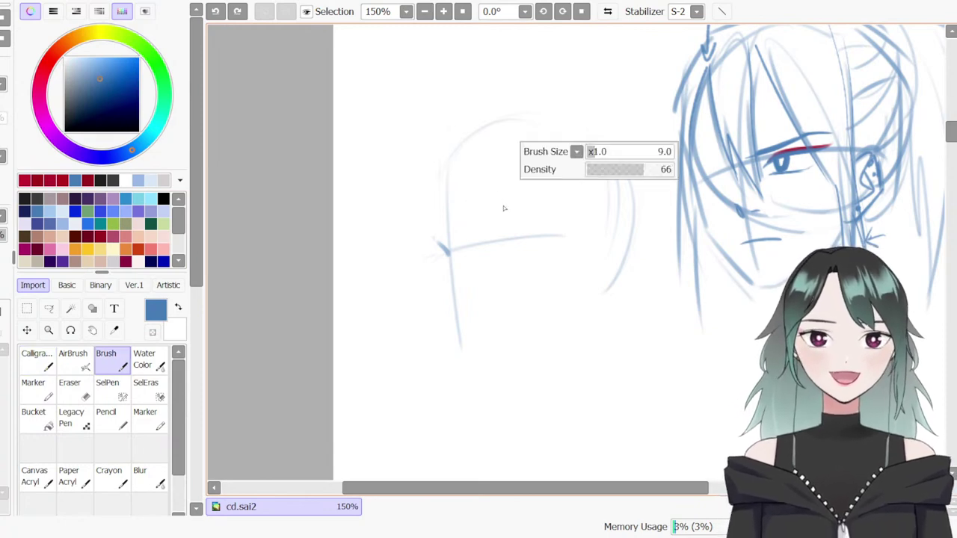
key("bracketright")
key("bracketright")
key("bracketright")
key("bracketleft")
key("bracketleft")
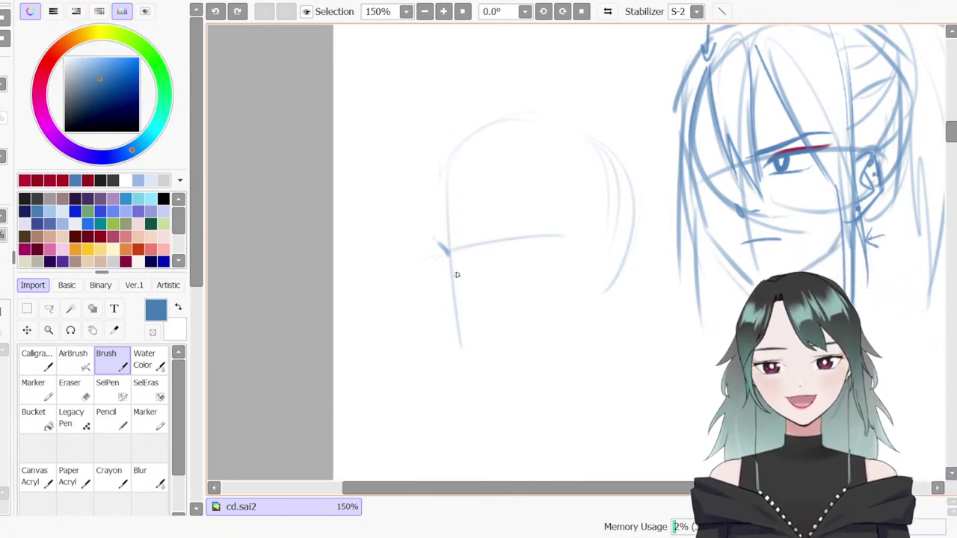
Try several versions of the slanted nose bridge below the brow notch
left_click_drag(448, 254, 434, 294)
key("ctrl+z")
left_click_drag(448, 257, 434, 290)
key("ctrl+z")
left_click_drag(449, 251, 434, 292)
key("ctrl+z")
left_click_drag(448, 256, 432, 292)
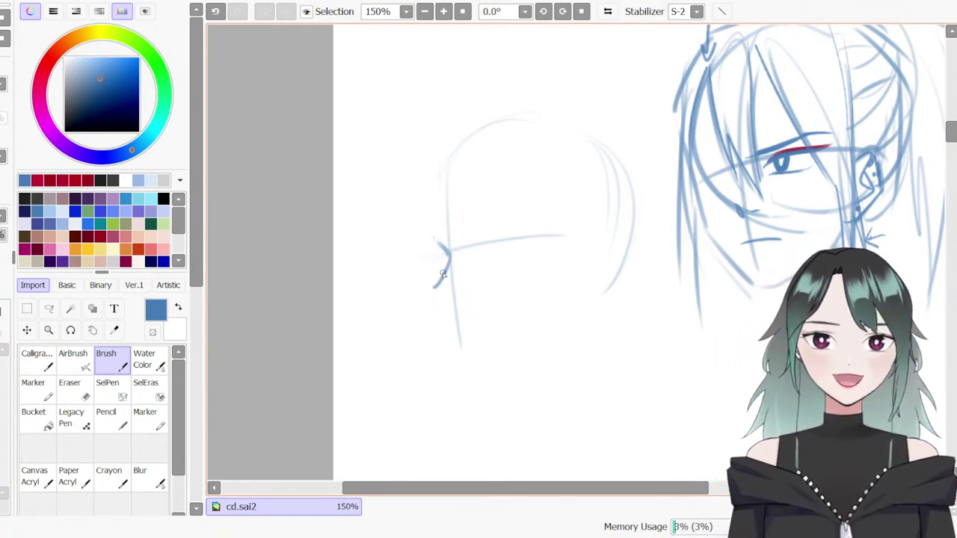
key("ctrl+z")
Draw a second slanted front face line down to the chin and a short ear curve at the eye line's far end
left_click_drag(446, 210, 471, 354)
mouse_move(473, 244)
left_mouse_down()
mouse_move(604, 237)
mouse_move(556, 294)
left_mouse_up()
key("ctrl+z")
key("ctrl+z")
left_click_drag(566, 238, 554, 278)
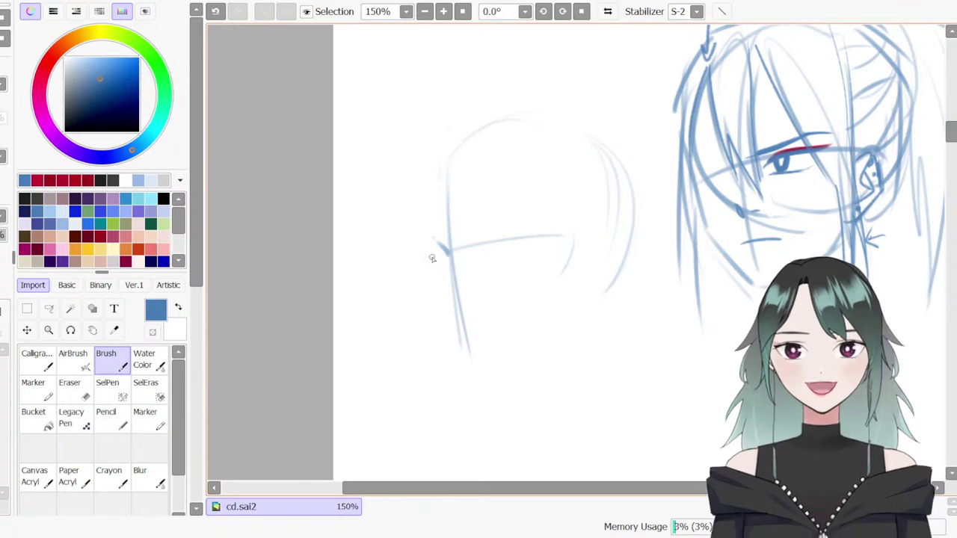
Draw the profile's nose bridge curving out from the brow notch, with a rounded tip and a small nostril mark
key("ctrl+z")
left_click_drag(448, 253, 438, 281)
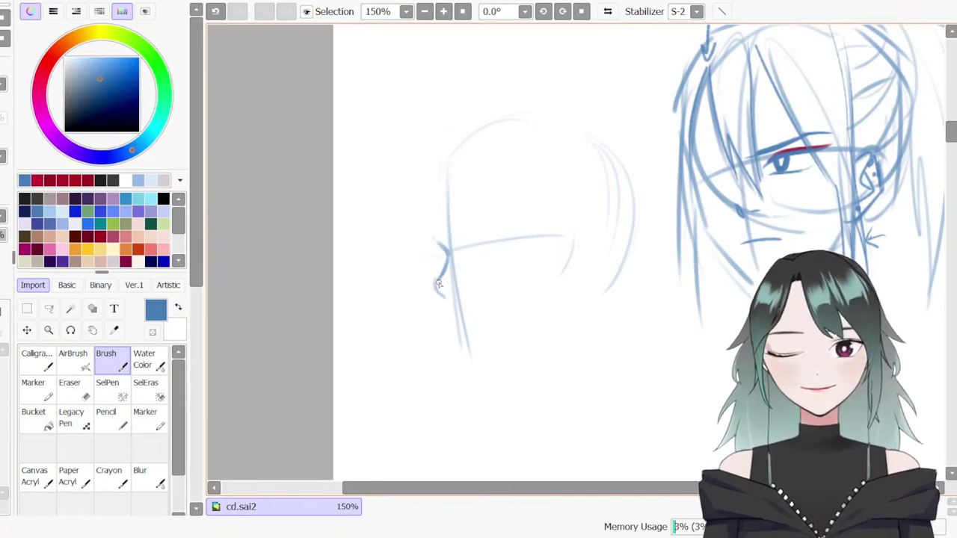
key("ctrl+z")
mouse_move(439, 279)
left_mouse_down()
mouse_move(442, 300)
mouse_move(451, 293)
left_mouse_up()
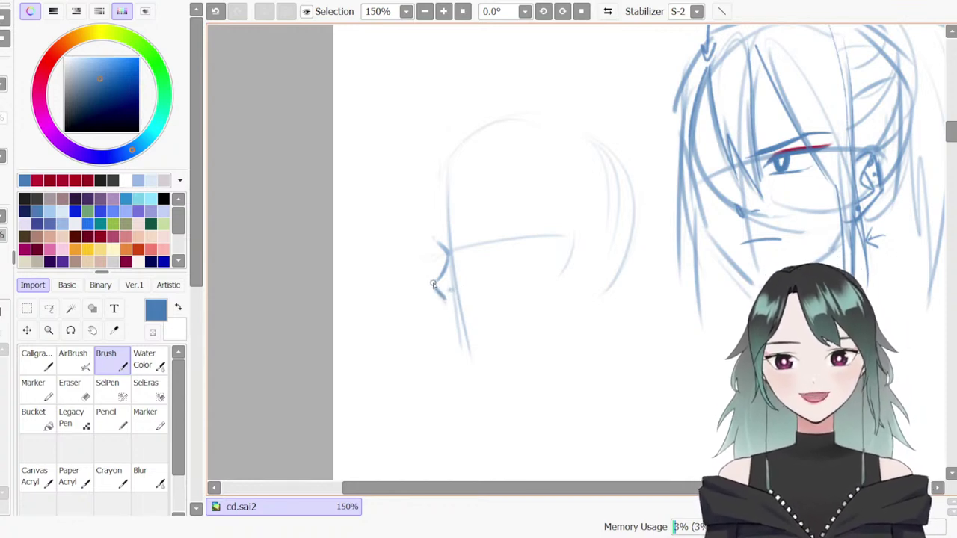
key("e")
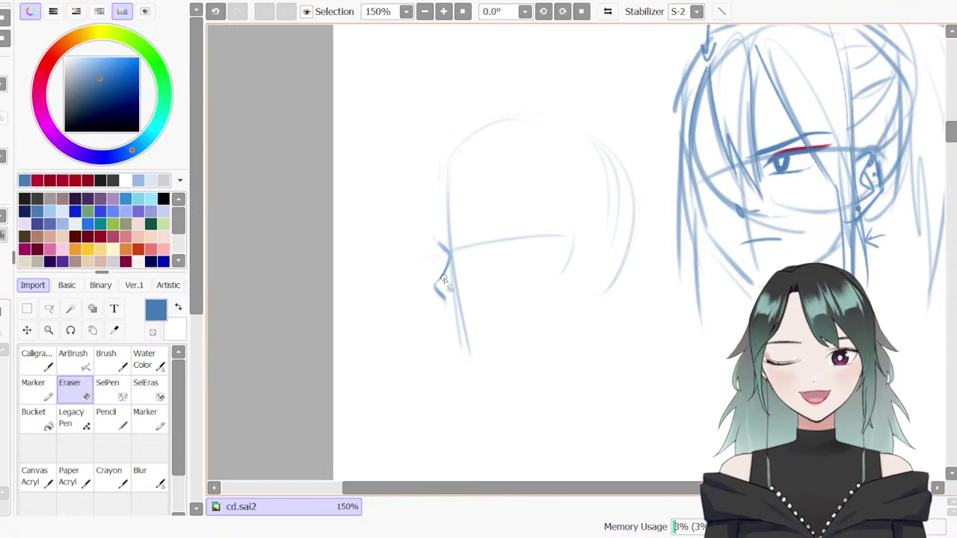
key("b")
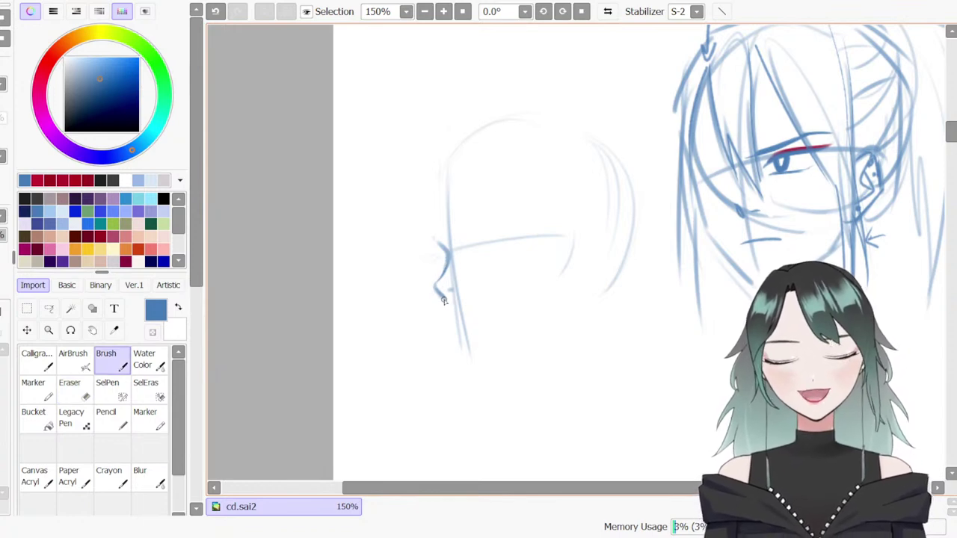
Draw the curve from the underside of the nose to the upper lip and clean the guideline beside the nostril
key("e")
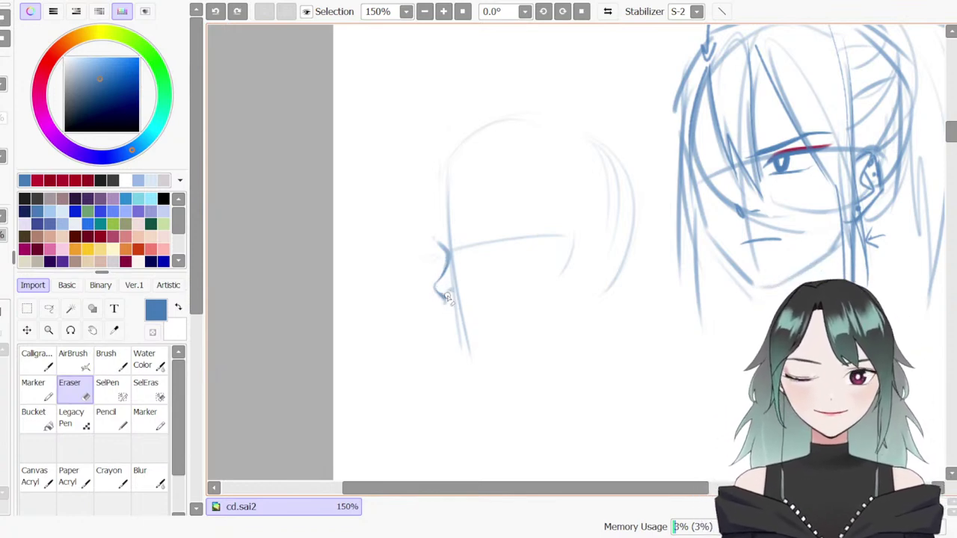
key("b")
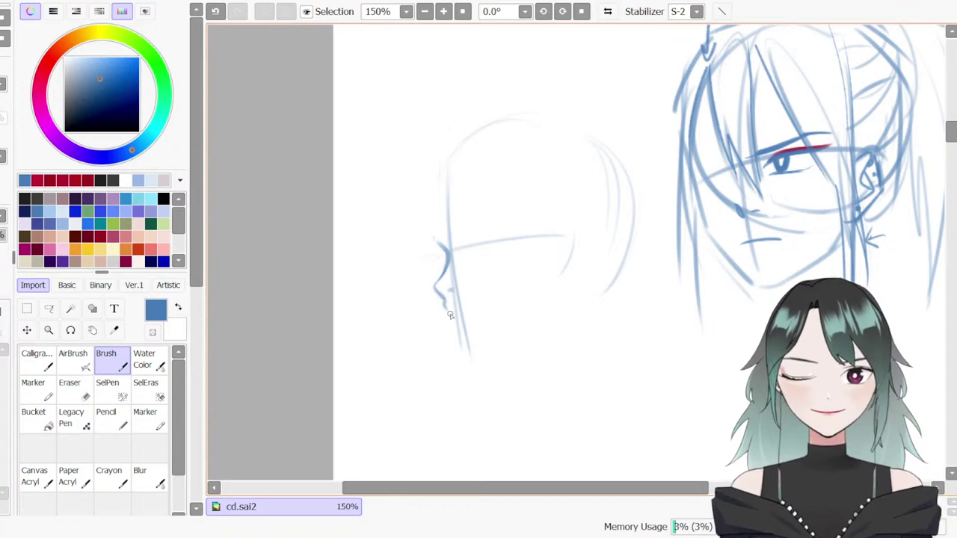
left_click_drag(444, 304, 453, 312)
key("e")
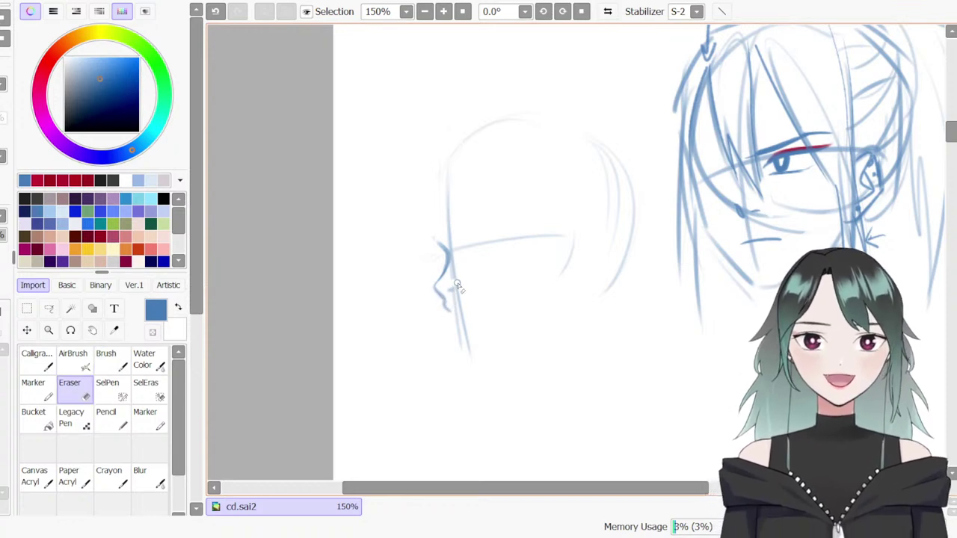
key("b")
key("ctrl+z")
key("ctrl+z")
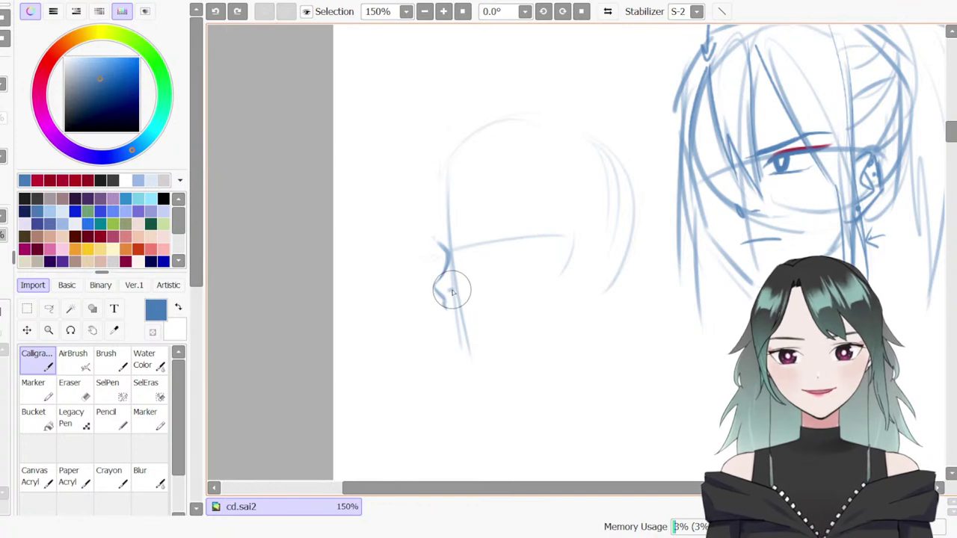
key("e")
left_click_drag(452, 295, 453, 290)
key("b")
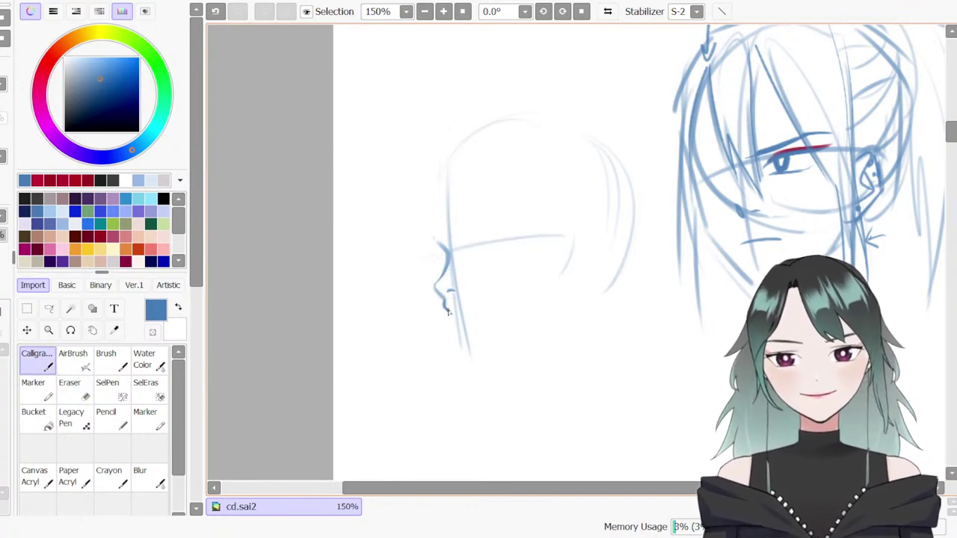
Draw the lips and the line down to the chin in profile, and erase the stray marks around the nostril
key("ctrl+z")
left_click_drag(443, 301, 448, 314)
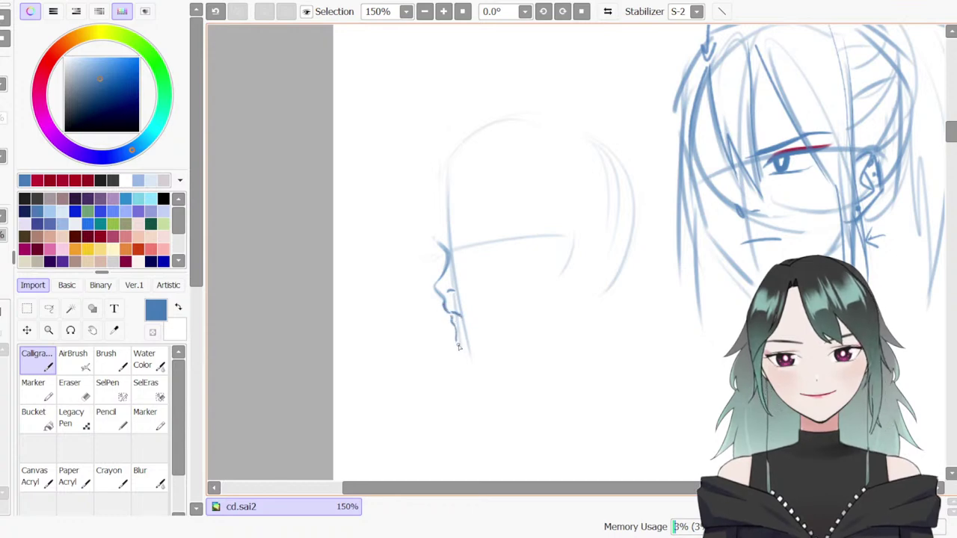
key("e")
left_click_drag(449, 291, 456, 293)
key("b")
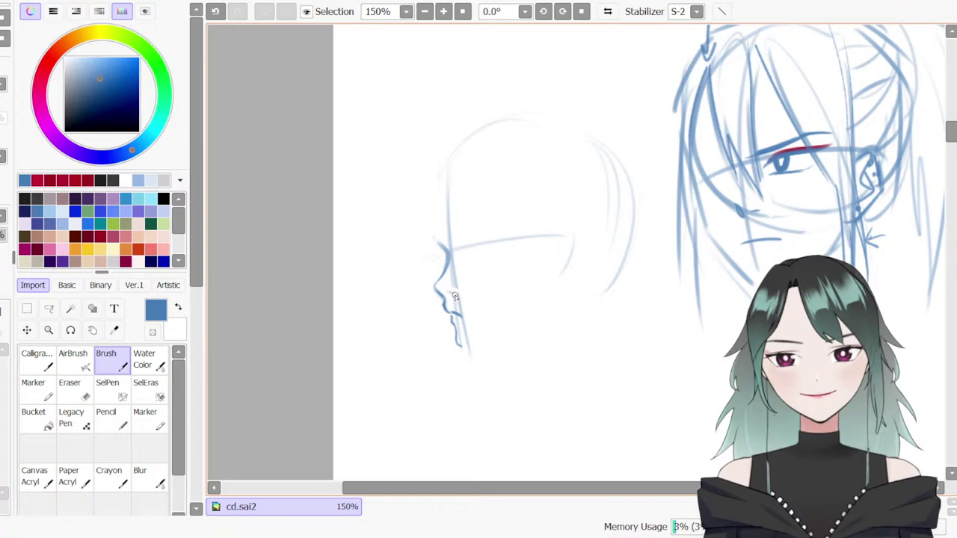
Rework the nostril and reshape the profile's nose tip into a sharper point
key("b")
key("ctrl+z")
mouse_move(451, 293)
left_mouse_down()
mouse_move(448, 254)
mouse_move(434, 287)
mouse_move(452, 271)
mouse_move(447, 263)
mouse_move(454, 272)
mouse_move(433, 286)
mouse_move(452, 275)
mouse_move(445, 295)
mouse_move(436, 286)
mouse_move(461, 306)
mouse_move(439, 294)
left_mouse_up()
key("ctrl+z")
key("ctrl+z")
key("e")
key("b")
key("e")
key("b")
key("ctrl+z")
key("e")
key("e")
key("e")
key("e")
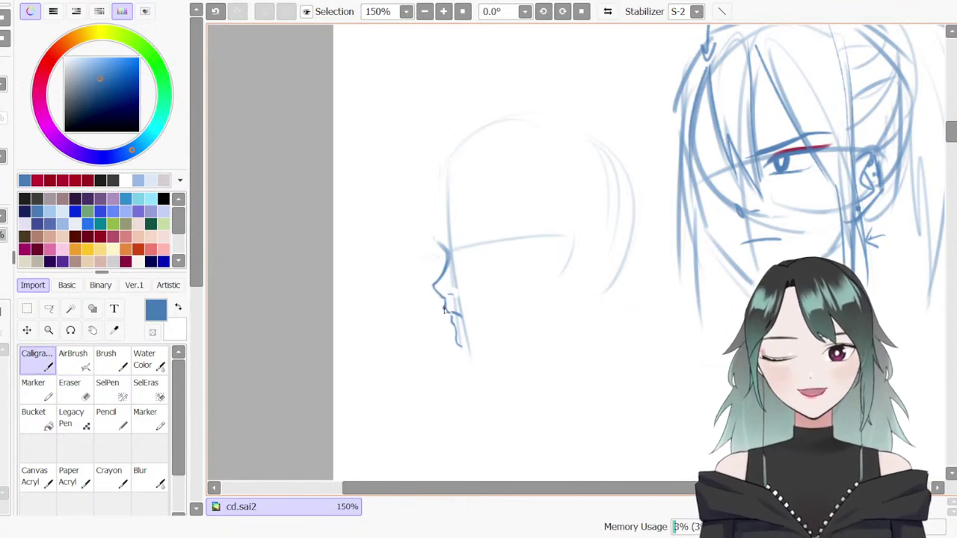
Replace the nostril with a small short stroke behind the nose tip, comparing the drawing with and without it
key("ctrl+z")
key("b")
key("e")
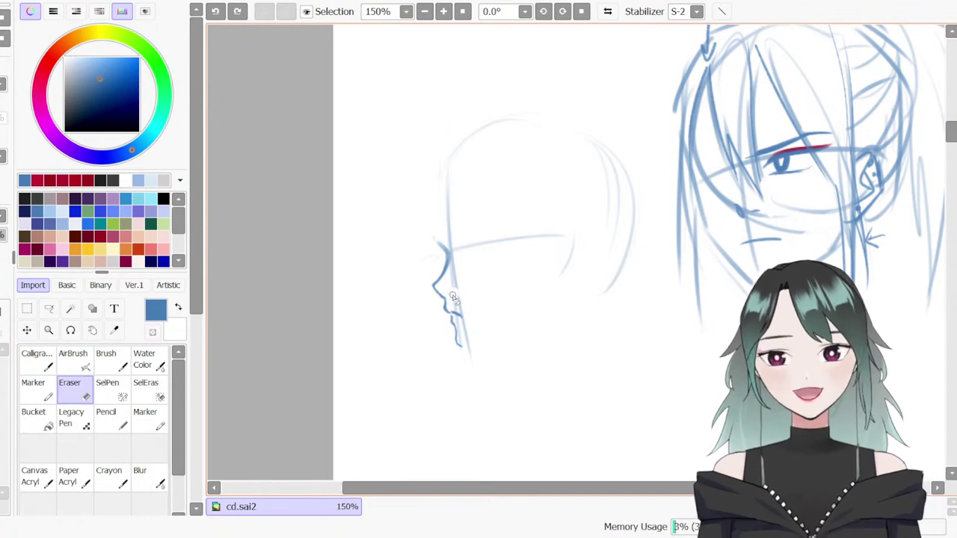
key("e")
key("ctrl+z")
left_click_drag(447, 294, 452, 297)
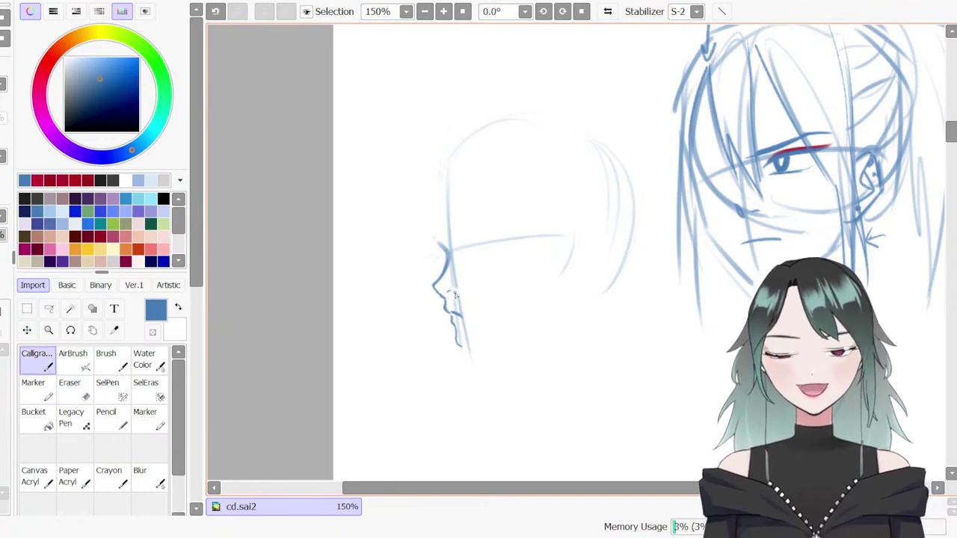
key("ctrl+z")
key("ctrl+y")
key("ctrl+z")
key("ctrl+y")
Clean the strokes around the profile's nose and draw the jawline curving back from the chin
key("e")
left_click_drag(444, 296, 437, 288)
key("e")
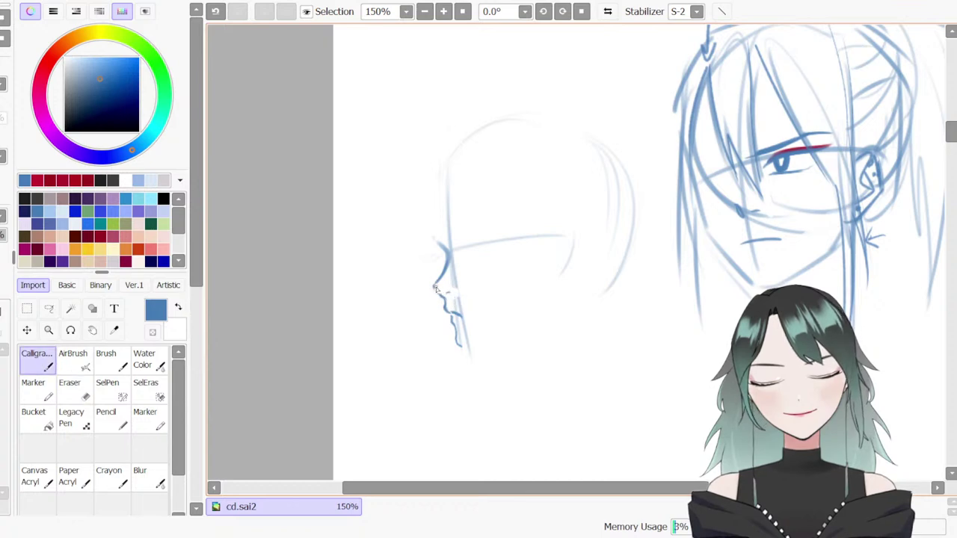
key("ctrl+z")
key("ctrl+y")
left_click_drag(459, 346, 509, 330)
key("ctrl+z")
key("ctrl+y")
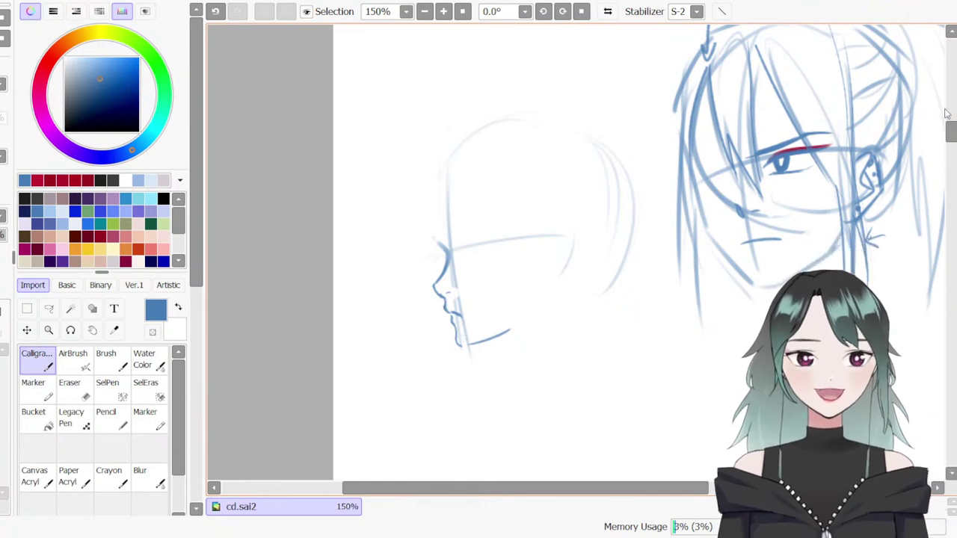
Try rough arcs for a new head circle in the empty area below the third head
mouse_move(954, 135)
left_mouse_down()
mouse_move(955, 122)
mouse_move(955, 142)
left_mouse_up()
left_click_drag(672, 488, 742, 487)
key("b")
mouse_move(517, 257)
left_mouse_down()
mouse_move(644, 239)
mouse_move(688, 239)
left_mouse_up()
key("ctrl+z")
left_click_drag(645, 137, 647, 182)
key("ctrl+z")
left_click_drag(488, 201, 510, 275)
left_click_drag(510, 203, 495, 275)
key("ctrl+z")
left_click_drag(647, 488, 567, 488)
mouse_move(950, 139)
left_mouse_down()
mouse_move(950, 127)
mouse_move(947, 142)
left_mouse_up()
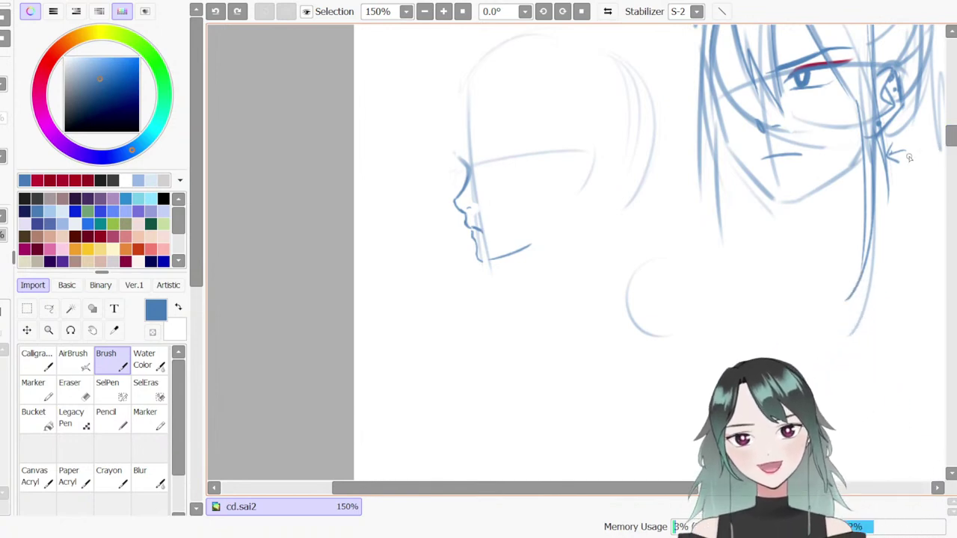
Erase the rough arcs and redraw them as a head circle with the Brush, below the third head's chin
key("e")
left_click_drag(658, 267, 673, 306)
key("b")
left_click_drag(683, 252, 683, 328)
left_click_drag(728, 273, 664, 331)
key("ctrl+z")
left_click_drag(652, 273, 698, 343)
mouse_move(720, 256)
left_mouse_down()
mouse_move(663, 328)
mouse_move(686, 338)
left_mouse_up()
key("e")
left_click_drag(648, 305, 651, 326)
key("b")
left_click_drag(695, 277, 660, 287)
key("ctrl+z")
Reduce the brush size, erase the thick circle and redraw the head circle with finer strokes
key("bracketleft")
key("bracketleft")
key("bracketleft")
key("bracketleft")
key("bracketleft")
key("bracketleft")
key("bracketleft")
key("bracketleft")
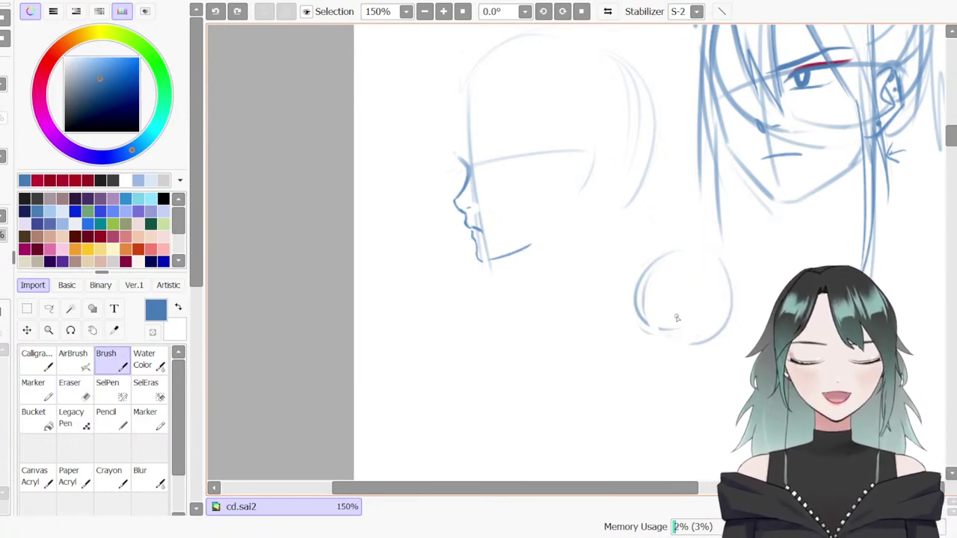
key("e")
mouse_move(699, 325)
left_mouse_down()
mouse_move(683, 277)
mouse_move(657, 273)
mouse_move(670, 294)
left_mouse_up()
key("b")
key("bracketleft")
mouse_move(679, 246)
left_mouse_down()
mouse_move(642, 317)
mouse_move(719, 263)
mouse_move(708, 327)
left_mouse_up()
left_click_drag(715, 254, 708, 336)
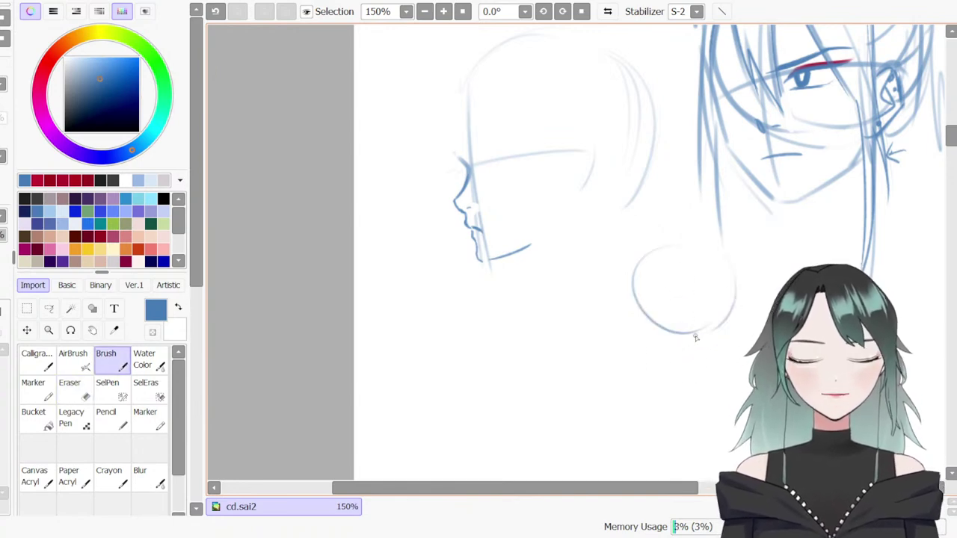
key("ctrl+z")
key("ctrl+z")
left_click_drag(649, 250, 646, 335)
mouse_move(685, 251)
left_mouse_down()
mouse_move(664, 340)
mouse_move(683, 343)
left_mouse_up()
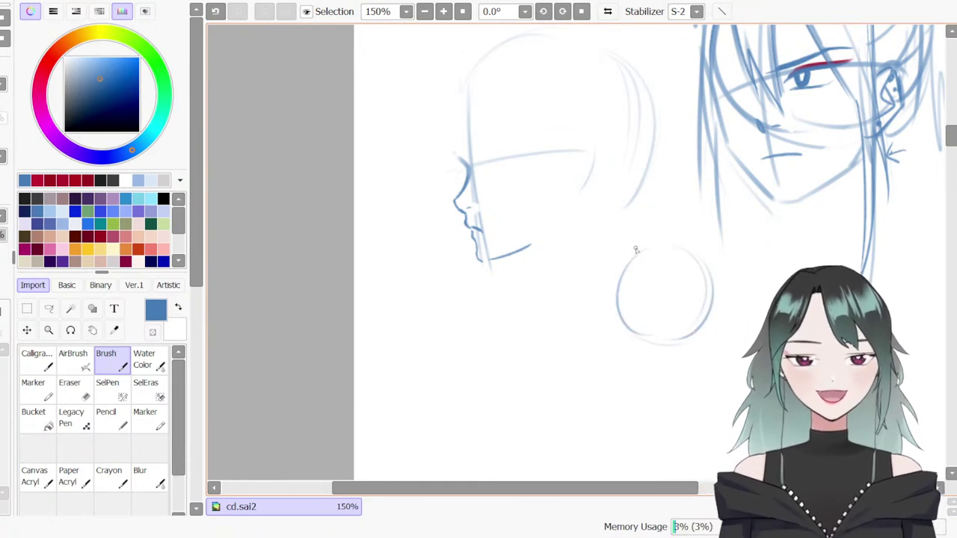
Erase the large circle and replace it with a smaller head circle for a full figure
left_click_drag(953, 142, 953, 146)
left_click_drag(639, 486, 688, 484)
key("e")
mouse_move(568, 187)
left_mouse_down()
mouse_move(550, 171)
mouse_move(558, 217)
mouse_move(556, 178)
mouse_move(589, 172)
mouse_move(568, 254)
mouse_move(592, 169)
mouse_move(611, 248)
mouse_move(619, 189)
mouse_move(598, 161)
mouse_move(598, 249)
left_mouse_up()
key("b")
mouse_move(640, 197)
left_mouse_down()
mouse_move(563, 232)
mouse_move(567, 254)
left_mouse_up()
key("ctrl+z")
key("ctrl+z")
mouse_move(556, 178)
left_mouse_down()
mouse_move(587, 237)
mouse_move(609, 225)
left_mouse_up()
Add the vertical and eye guidelines, face side, ear and jaw to the small head
key("e")
key("b")
left_click_drag(585, 161, 585, 207)
left_click_drag(598, 160, 615, 207)
left_click_drag(567, 185, 587, 211)
mouse_move(577, 166)
left_mouse_down()
mouse_move(581, 225)
mouse_move(616, 190)
mouse_move(571, 215)
mouse_move(579, 224)
mouse_move(609, 209)
mouse_move(586, 224)
left_mouse_up()
key("ctrl+z")
left_click_drag(613, 189, 609, 208)
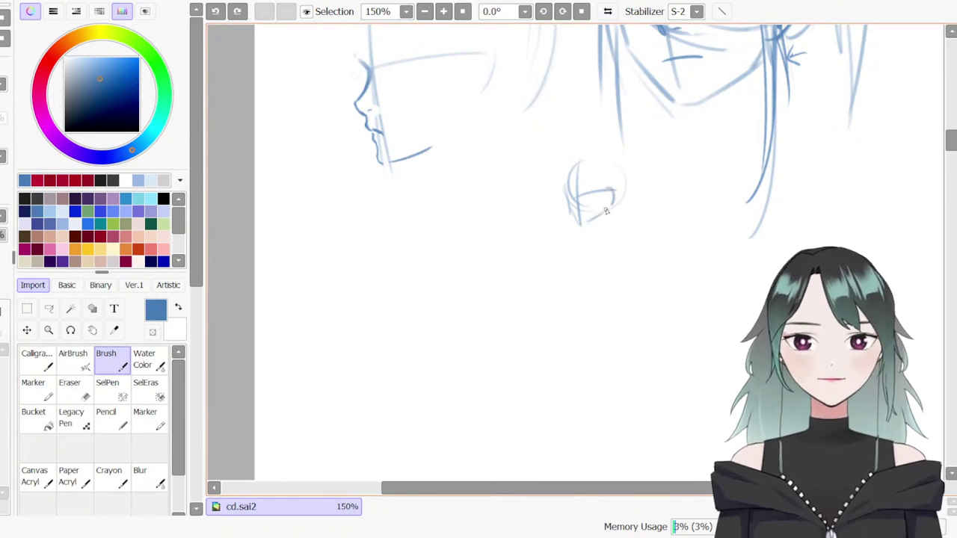
Sketch the figure's neck, right-hand shoulder slope and tapering torso sides down to a curved waistline
mouse_move(608, 189)
left_mouse_down()
mouse_move(591, 241)
mouse_move(640, 230)
mouse_move(640, 241)
left_mouse_up()
key("ctrl+z")
left_click_drag(568, 275, 564, 303)
left_click_drag(636, 263, 616, 304)
left_click_drag(557, 251, 573, 320)
left_click_drag(575, 287, 574, 336)
mouse_move(618, 299)
left_mouse_down()
mouse_move(619, 328)
mouse_move(570, 332)
mouse_move(609, 333)
mouse_move(632, 272)
left_mouse_up()
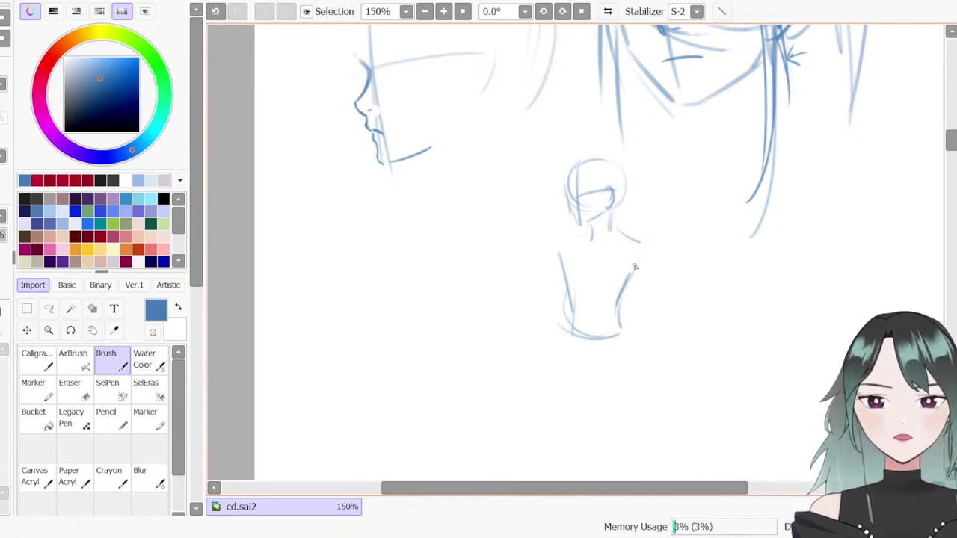
Draw the left-hand shoulder slope and both hip lines flaring down from the waist
left_click_drag(589, 236, 566, 245)
mouse_move(635, 270)
left_mouse_down()
mouse_move(619, 308)
mouse_move(562, 334)
mouse_move(596, 346)
mouse_move(566, 375)
left_mouse_up()
left_click_drag(624, 308, 636, 366)
left_click_drag(626, 329, 635, 367)
left_click_drag(566, 321, 563, 373)
key("ctrl+z")
left_click_drag(566, 329, 563, 382)
left_click_drag(625, 320, 634, 371)
Mark the outer edge of the left-hand shoulder and strengthen both shoulder lines
left_click_drag(560, 248, 554, 277)
left_click_drag(615, 229, 656, 244)
left_click_drag(587, 236, 562, 245)
left_click_drag(622, 232, 659, 252)
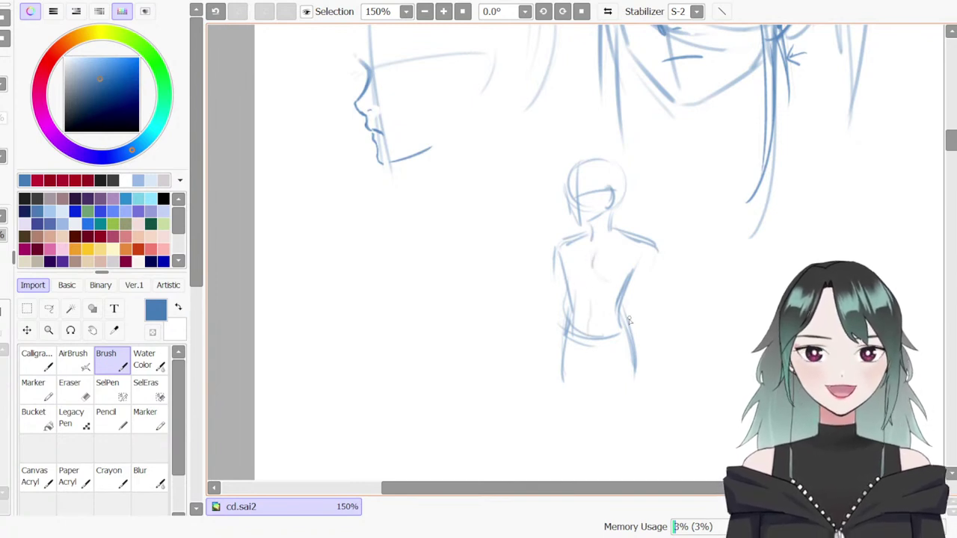
Erase and redraw the torso's right-hand contour as a cleaner inward curve to the waist
key("e")
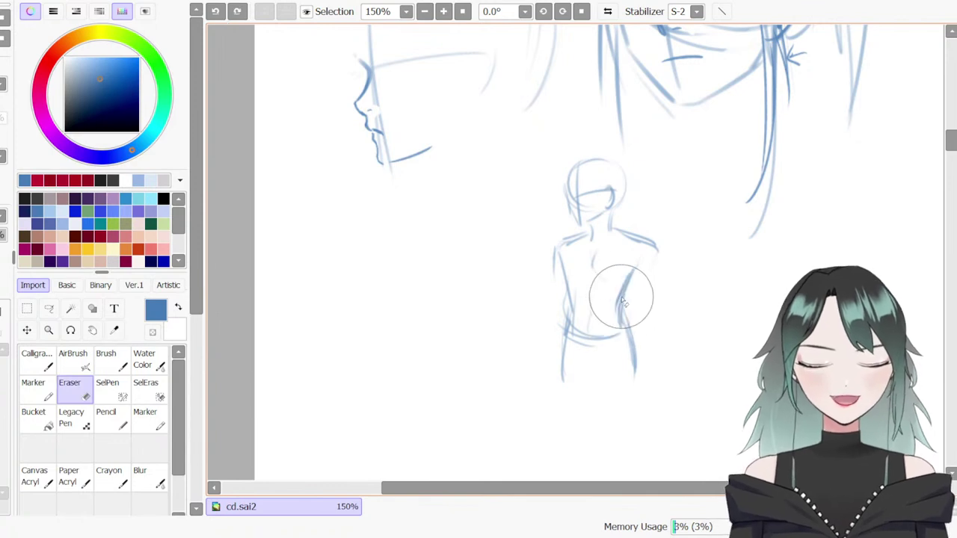
key("b")
key("e")
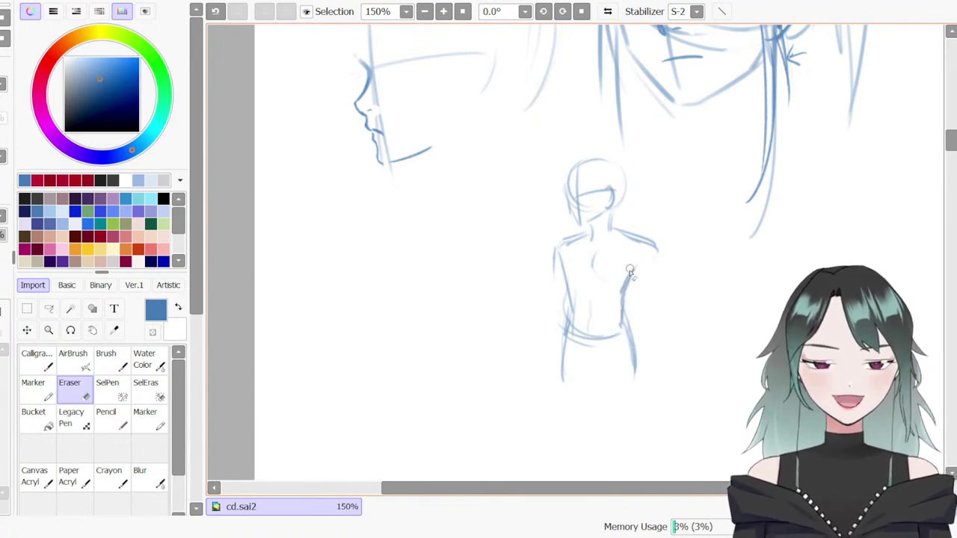
key("b")
key("ctrl+z")
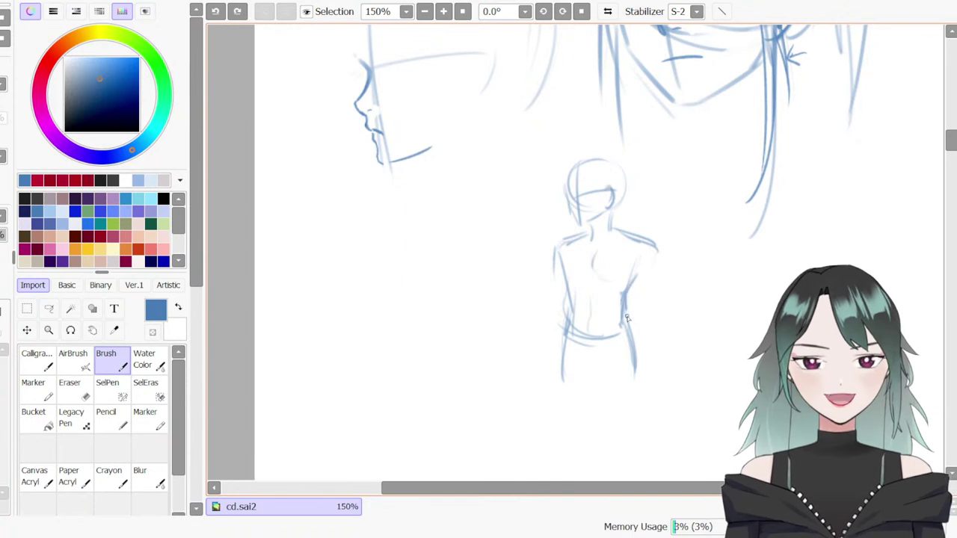
key("ctrl+z")
mouse_move(626, 321)
left_mouse_down()
mouse_move(629, 277)
mouse_move(622, 321)
left_mouse_up()
key("e")
key("b")
key("ctrl+z")
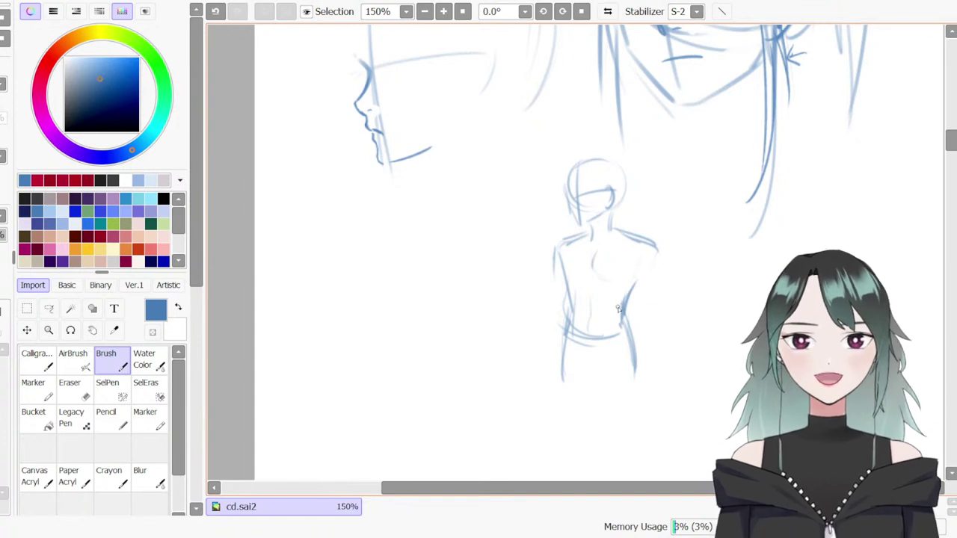
Add faint collarbone strokes below the neck and lighten the curved chest line
key("e")
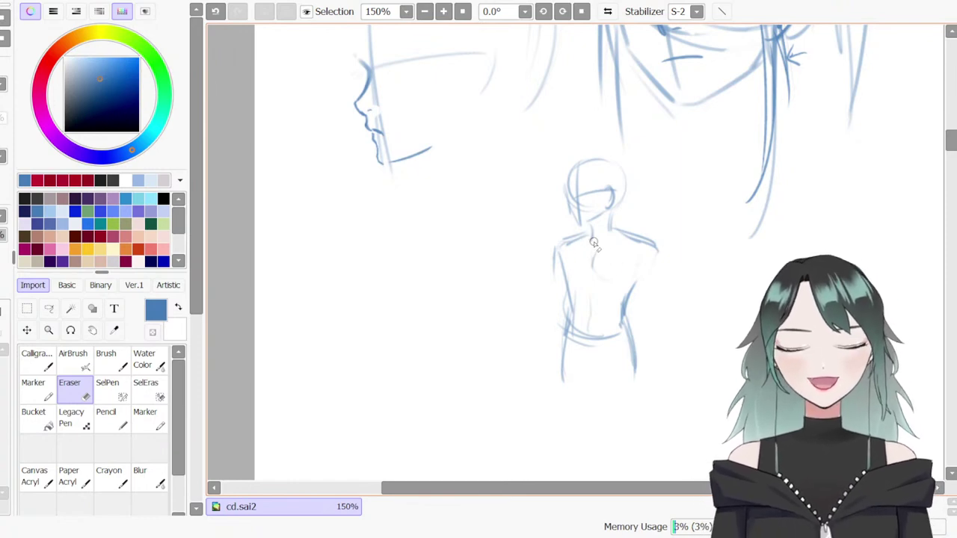
key("b")
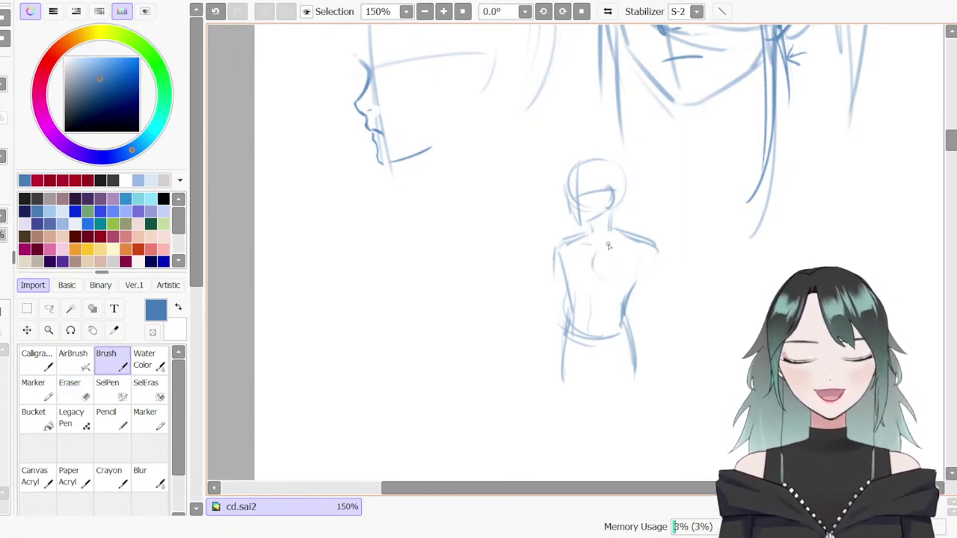
key("ctrl+z")
key("e")
mouse_move(597, 283)
left_mouse_down()
mouse_move(592, 272)
mouse_move(600, 287)
left_mouse_up()
key("b")
key("ctrl+z")
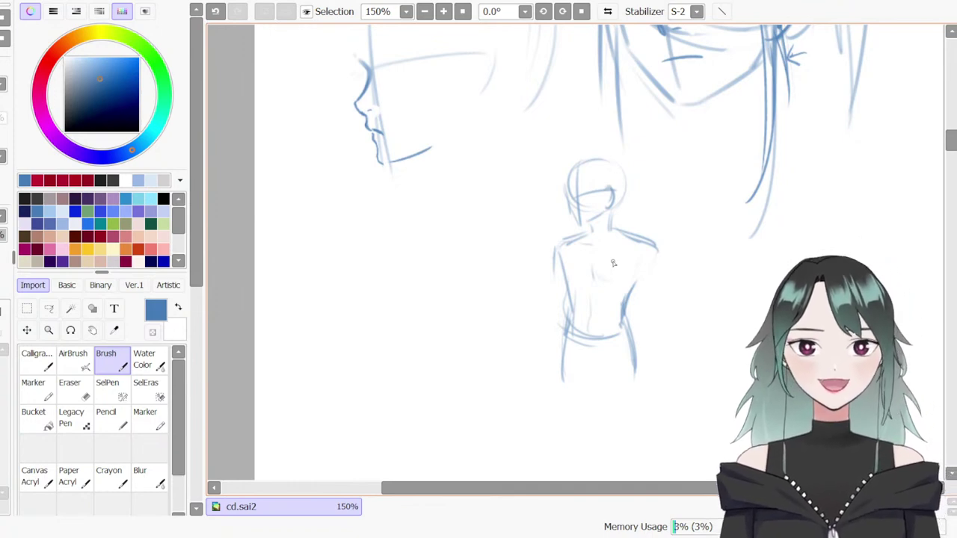
Draw a rounded shoulder joint at the end of the figure's right-hand shoulder line
mouse_move(654, 487)
left_mouse_down()
mouse_move(663, 487)
mouse_move(640, 483)
left_mouse_up()
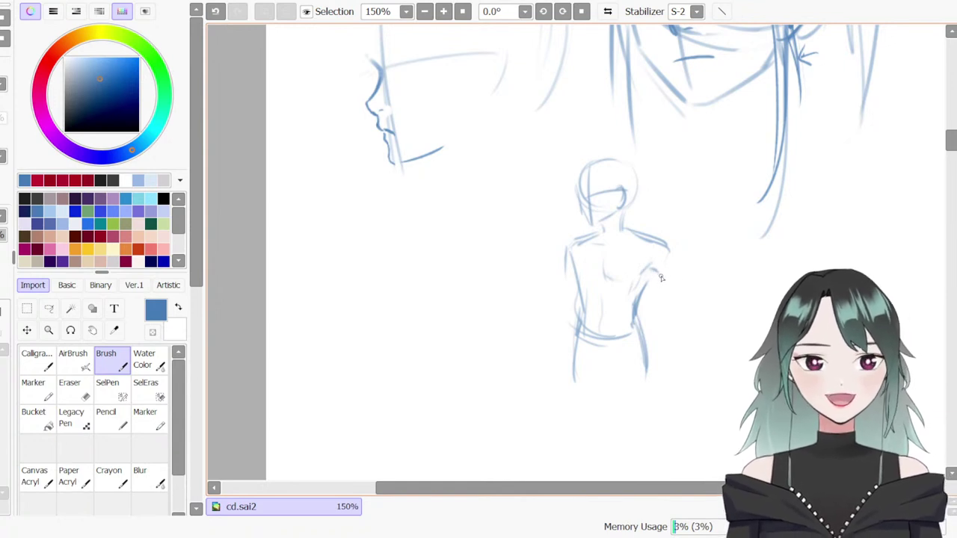
left_click_drag(669, 250, 665, 273)
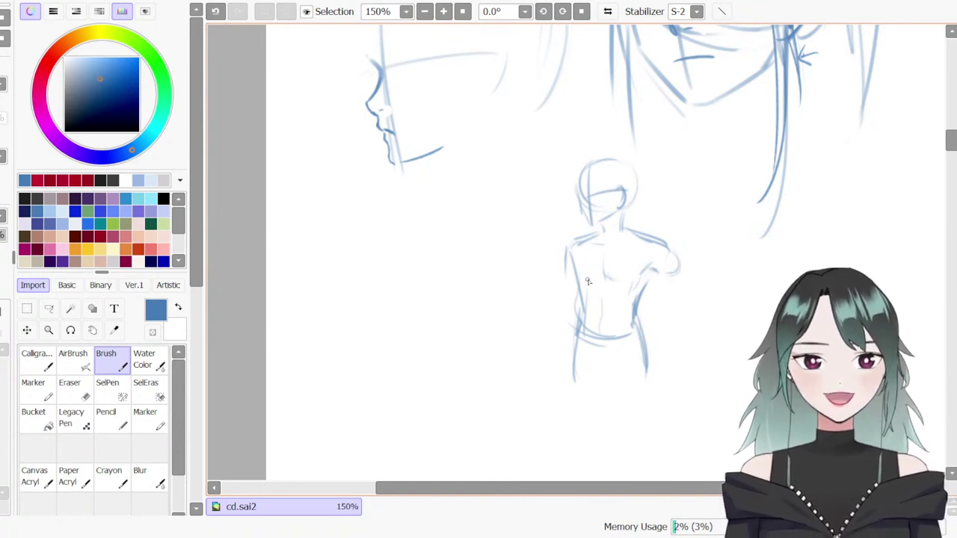
Sketch the chest and abdominal muscle lines on the small torso figure, cleaning up stray marks with the Eraser
key("e")
key("b")
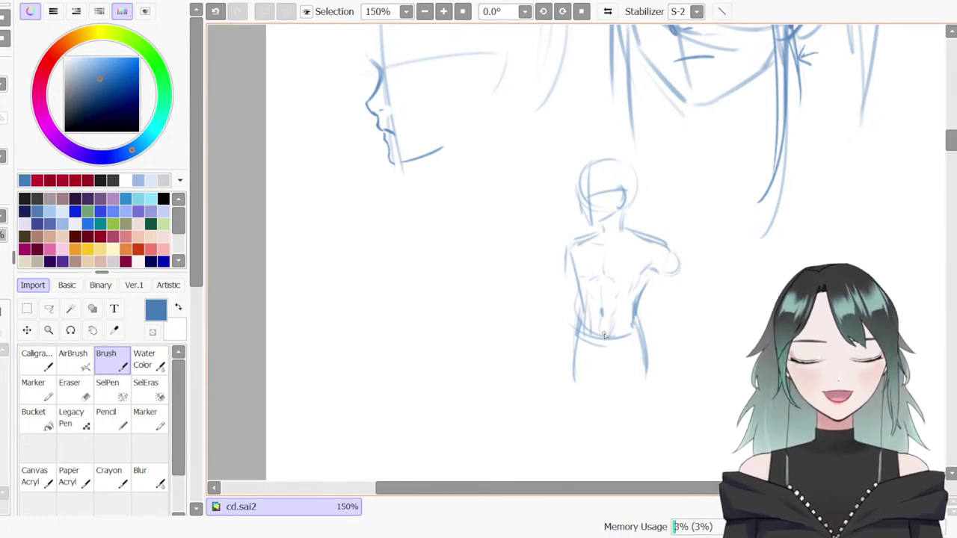
key("e")
left_click_drag(601, 317, 602, 313)
key("b")
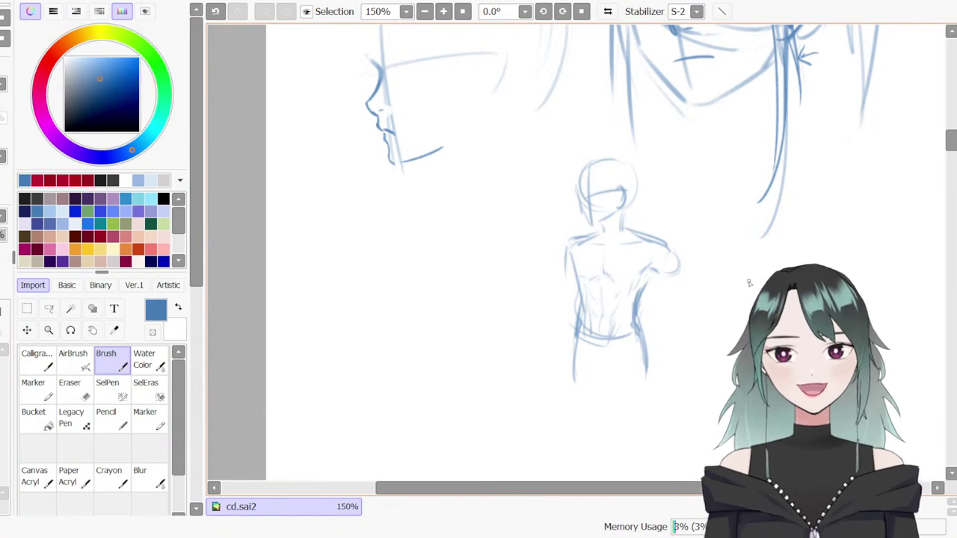
Reinforce the torso's side contours and both outer hip lines with the Brush
left_click_drag(656, 275, 636, 303)
left_click_drag(570, 242, 584, 307)
left_click_drag(640, 332, 646, 371)
left_click_drag(578, 341, 574, 379)
left_click_drag(652, 338, 648, 388)
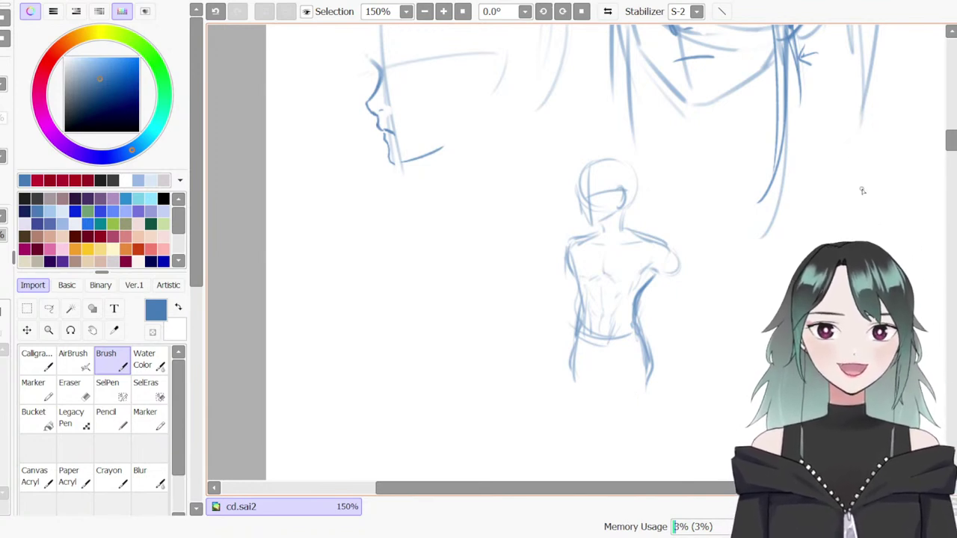
Rough out a large head circle with an enlarged Brush on the blank canvas area below the torso figure
left_click_drag(951, 141, 947, 146)
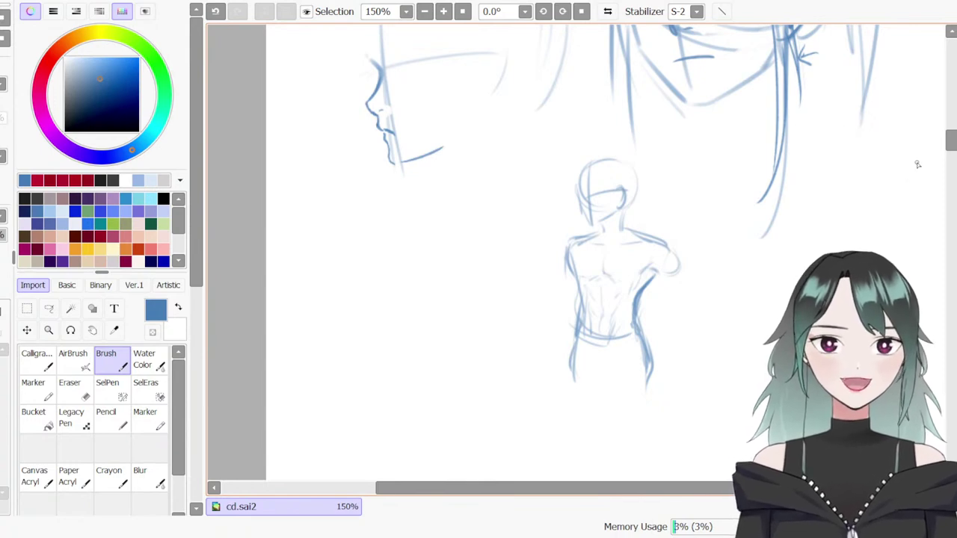
left_click_drag(945, 150, 948, 165)
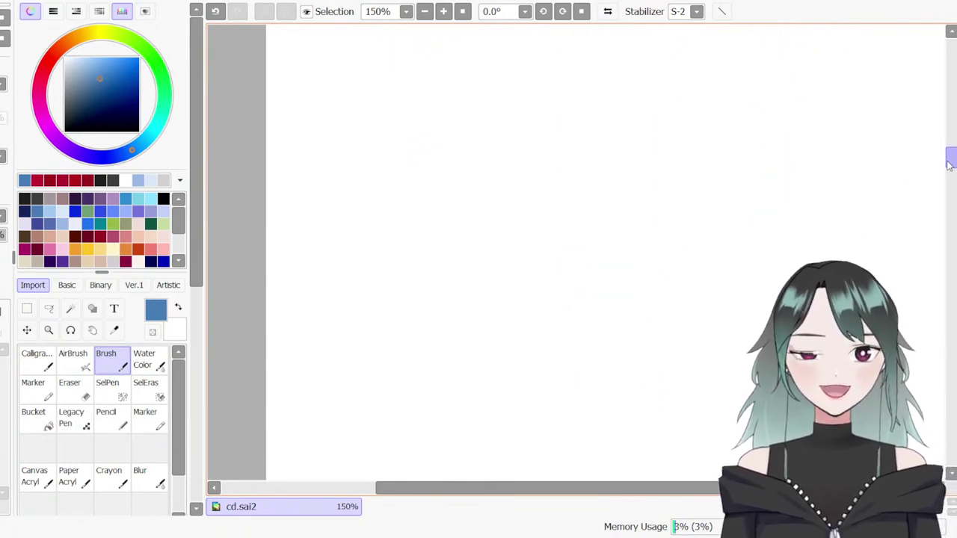
left_click_drag(415, 139, 409, 245)
key("ctrl+z")
key("bracketright")
left_click_drag(437, 149, 449, 302)
left_click_drag(498, 147, 546, 270)
key("bracketright")
mouse_move(431, 287)
left_mouse_down()
mouse_move(440, 317)
mouse_move(542, 188)
mouse_move(550, 293)
left_mouse_up()
left_click_drag(545, 188, 525, 316)
left_click_drag(447, 145, 392, 299)
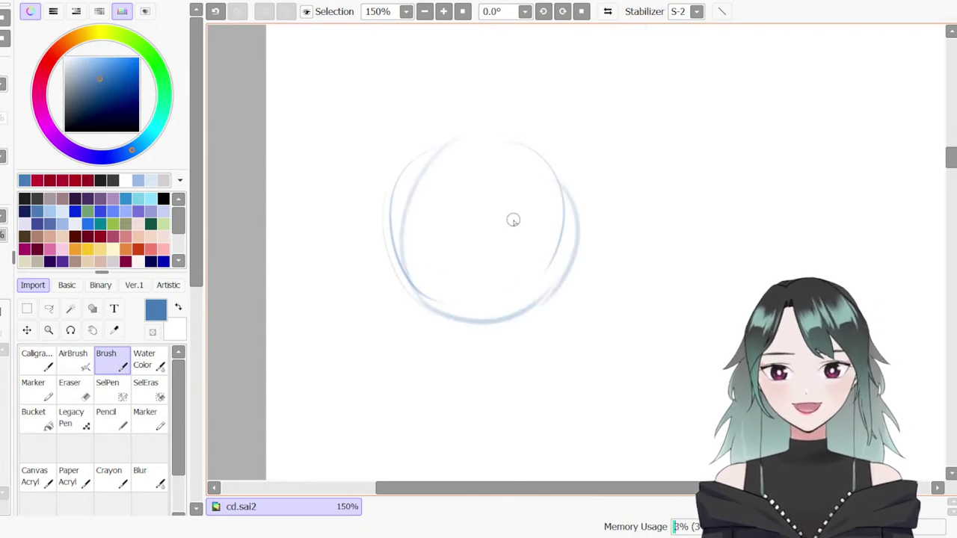
Refine the head circle by redrawing its top arc and its right-hand curve
key("ctrl+z")
left_click_drag(420, 166, 549, 154)
left_click_drag(558, 228, 573, 265)
key("ctrl+z")
left_click_drag(568, 196, 525, 317)
Add the curved vertical face guideline, the horizontal eye line and an angular chin below the head circle
left_click_drag(564, 208, 541, 348)
key("ctrl+z")
left_click_drag(538, 187, 525, 372)
left_click_drag(417, 280, 564, 278)
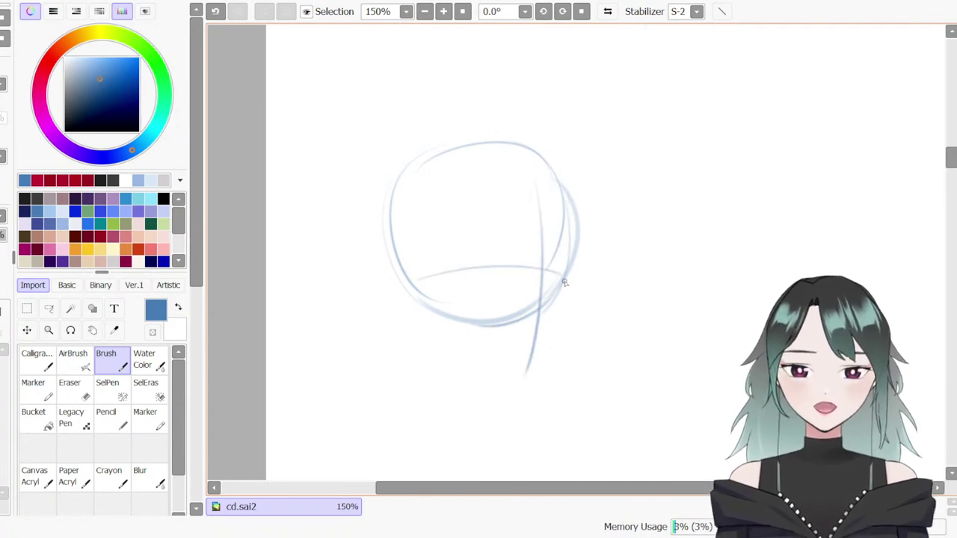
left_click_drag(392, 200, 392, 291)
mouse_move(443, 345)
left_mouse_down()
mouse_move(529, 376)
mouse_move(545, 354)
left_mouse_up()
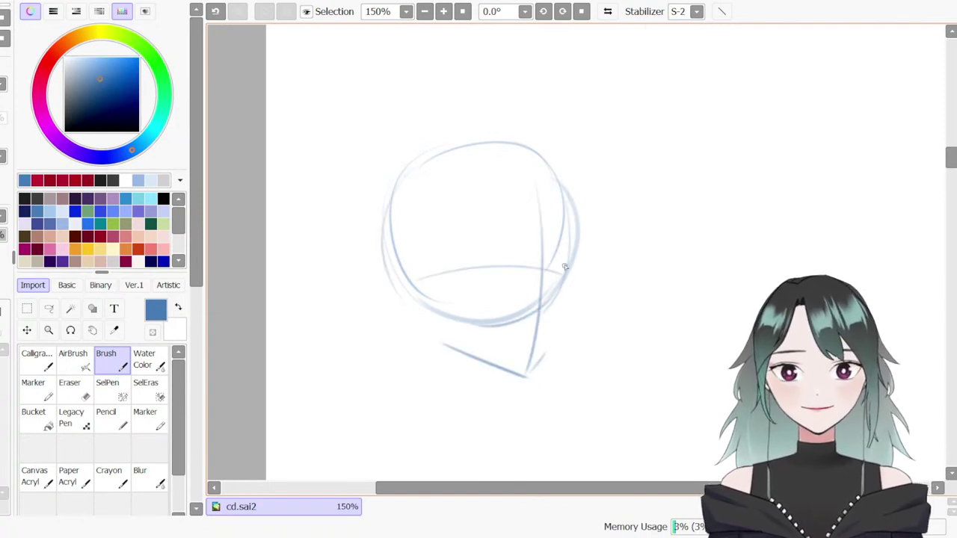
Erase the overlapping construction lines of the head and redraw its left and right contours
scroll(560, 287, "down", 1)
scroll(561, 288, "up", 1)
scroll(566, 271, "down", 2)
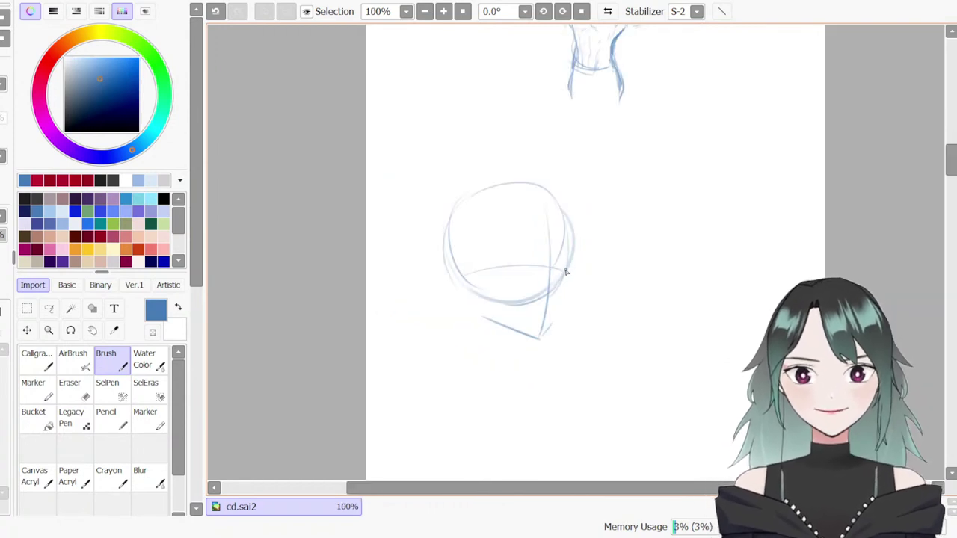
key("e")
mouse_move(549, 278)
left_mouse_down()
mouse_move(516, 339)
mouse_move(537, 327)
left_mouse_up()
key("b")
left_click_drag(454, 207, 452, 286)
left_click_drag(534, 193, 574, 292)
Redraw the face's curved centre guideline, the cheek contour and the angular jaw down to the chin
left_click_drag(584, 238, 545, 344)
key("ctrl+z")
left_click_drag(565, 231, 550, 350)
mouse_move(509, 277)
left_mouse_down()
mouse_move(589, 277)
mouse_move(551, 348)
left_mouse_up()
mouse_move(473, 303)
left_mouse_down()
mouse_move(485, 335)
mouse_move(491, 328)
mouse_move(495, 343)
mouse_move(537, 354)
left_mouse_up()
key("ctrl+z")
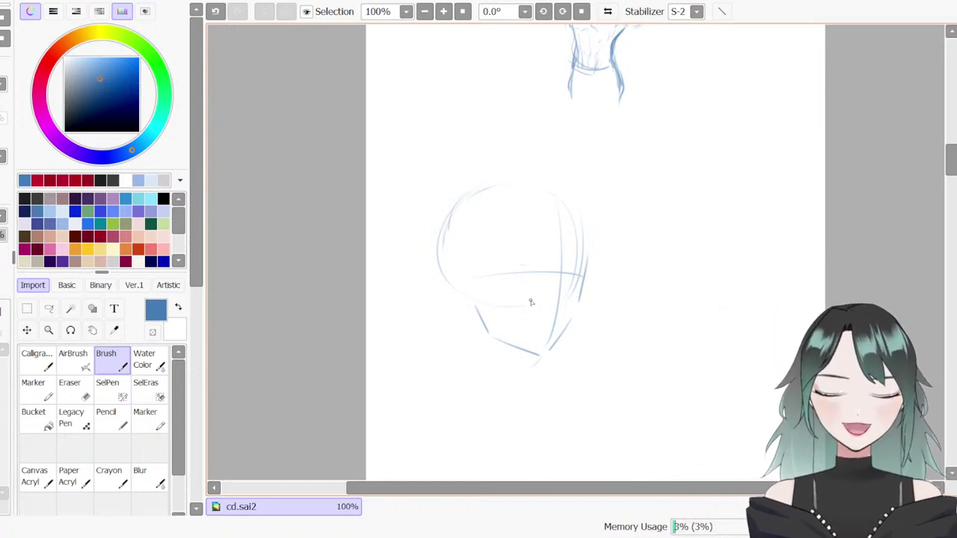
scroll(541, 337, "up", 1)
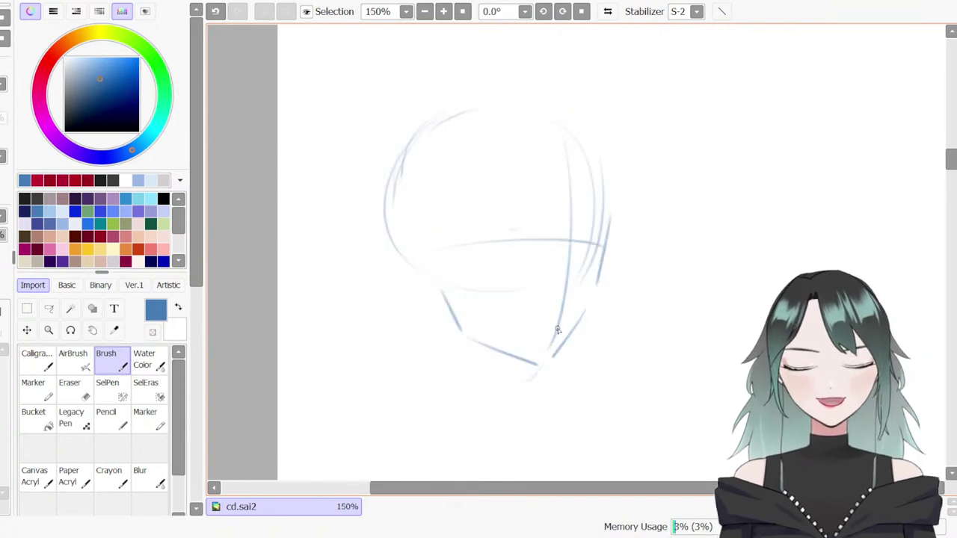
left_click_drag(591, 306, 559, 360)
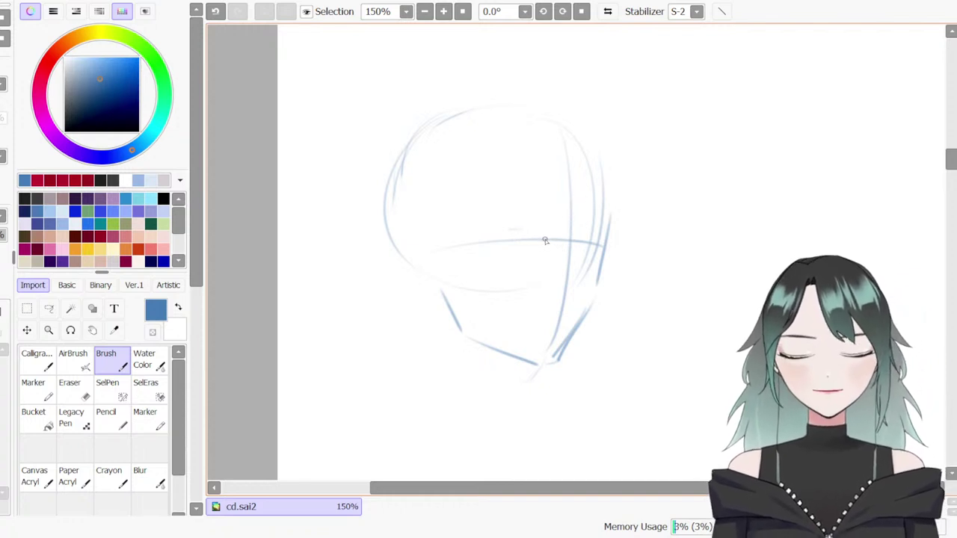
key("ctrl+z")
Flip the canvas view horizontally and draw the curved upper eyelid on the eye line with the Calligraphy brush
key("h")
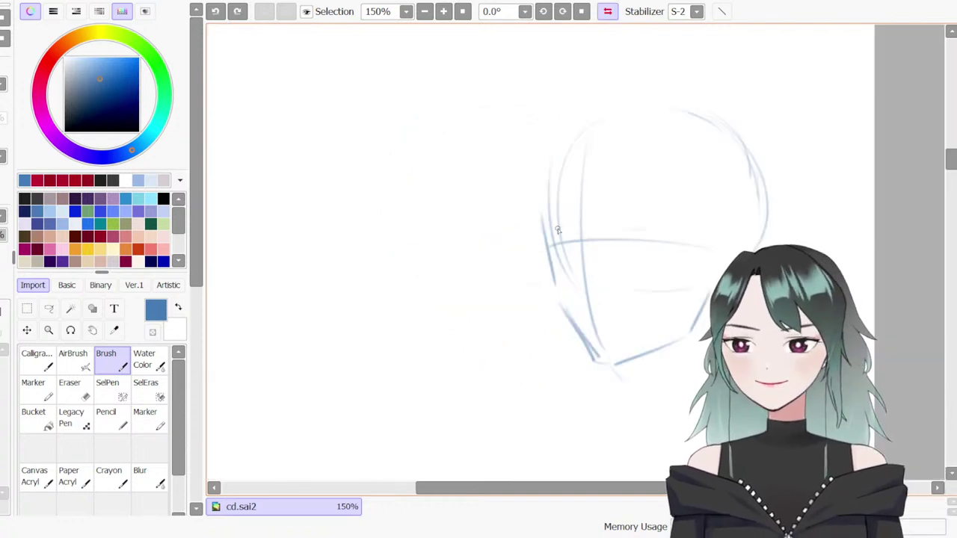
left_click_drag(613, 245, 647, 242)
key("ctrl+z")
key("ctrl+z")
key("n")
key("ctrl+z")
key("ctrl+z")
key("ctrl+z")
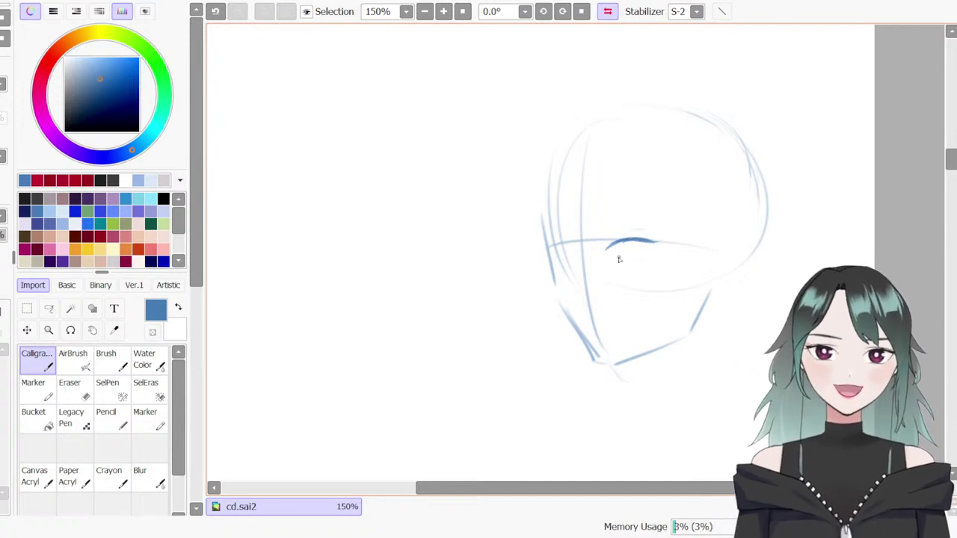
mouse_move(628, 192)
left_mouse_down()
mouse_move(657, 173)
mouse_move(687, 172)
mouse_move(646, 204)
mouse_move(695, 168)
mouse_move(651, 198)
left_mouse_up()
key("ctrl+z")
key("ctrl+z")
key("ctrl+z")
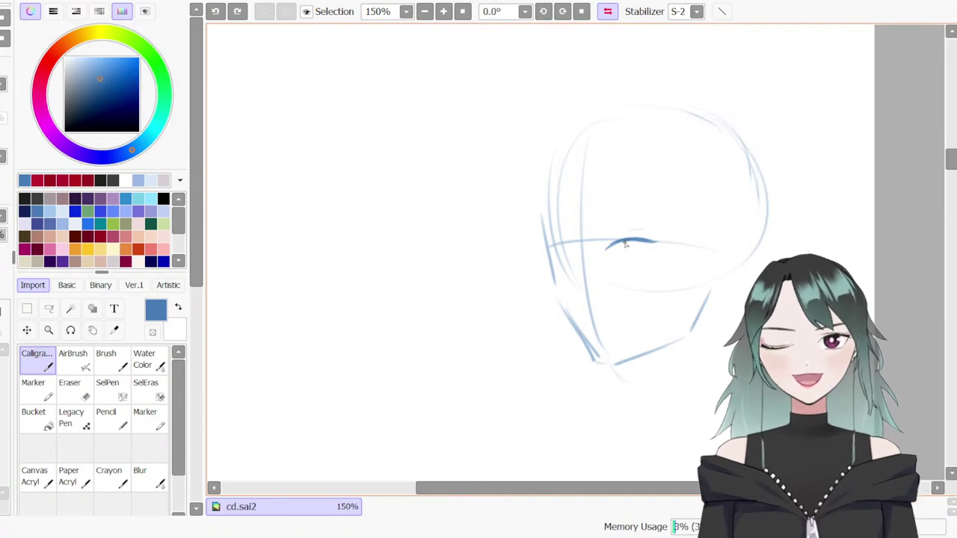
Thicken the upper eyelid line and extend it into short lashes at the outer corner
left_click_drag(627, 240, 655, 242)
key("ctrl+z")
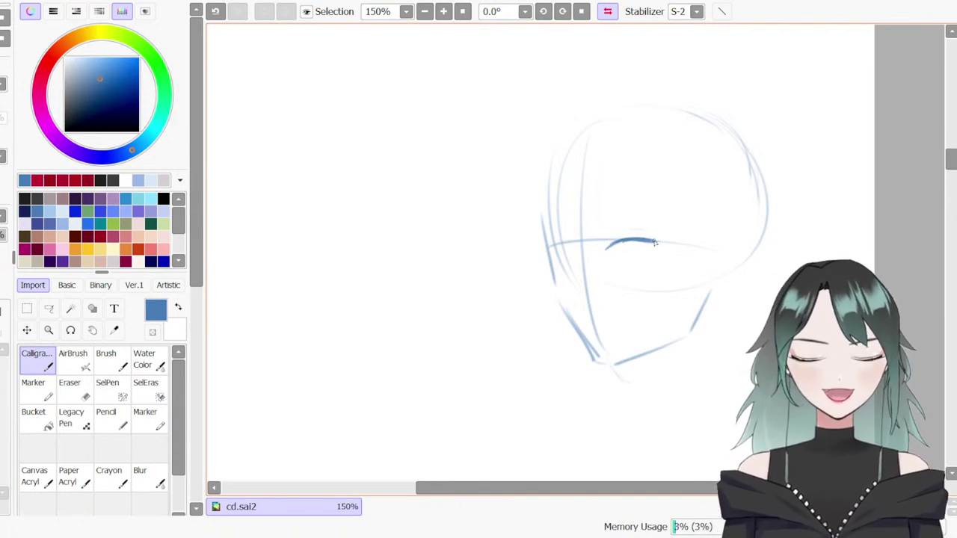
key("ctrl+z")
key("ctrl+y")
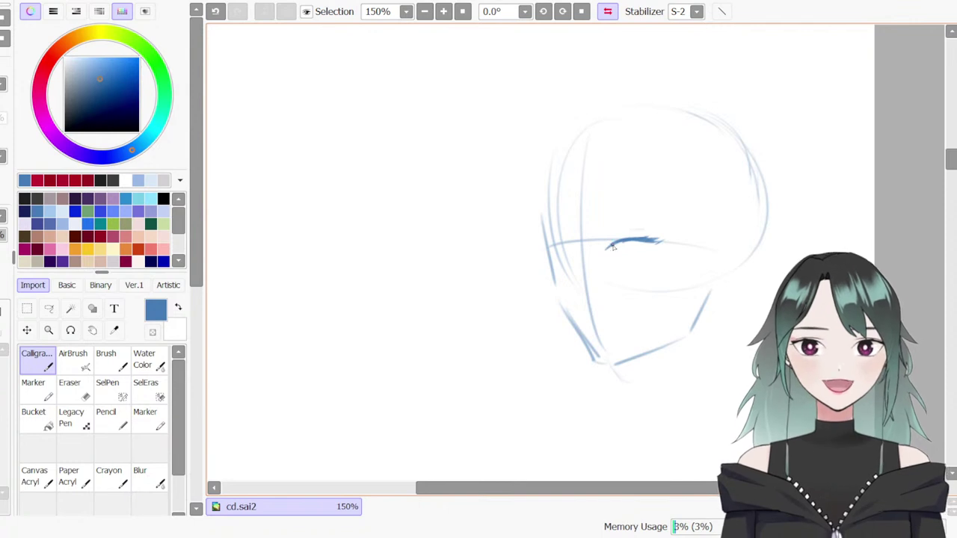
key("ctrl+z")
key("ctrl+y")
key("ctrl+z")
key("ctrl+y")
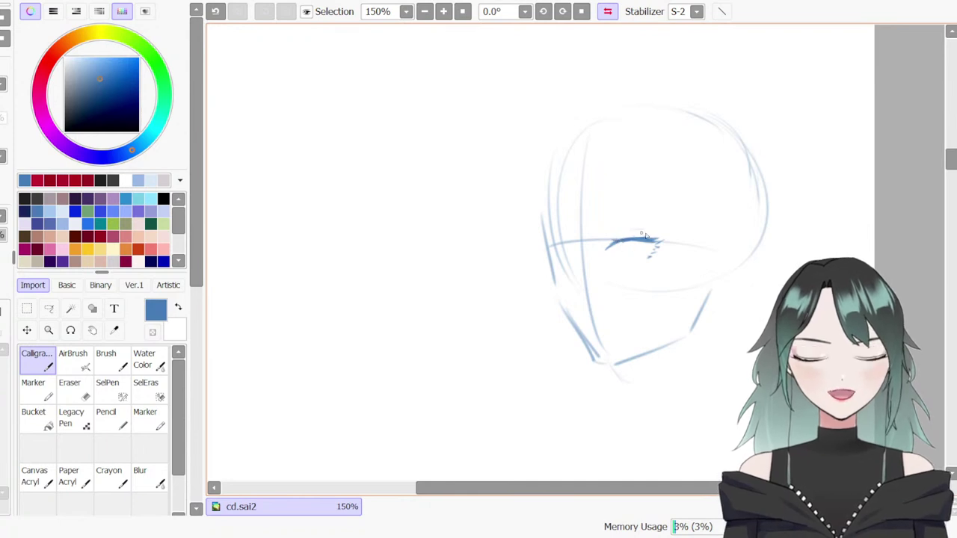
Draw the eye's lower lid, its slanted outer corner and the side outline of the iris
key("ctrl+z")
left_click_drag(619, 262, 637, 266)
key("ctrl+z")
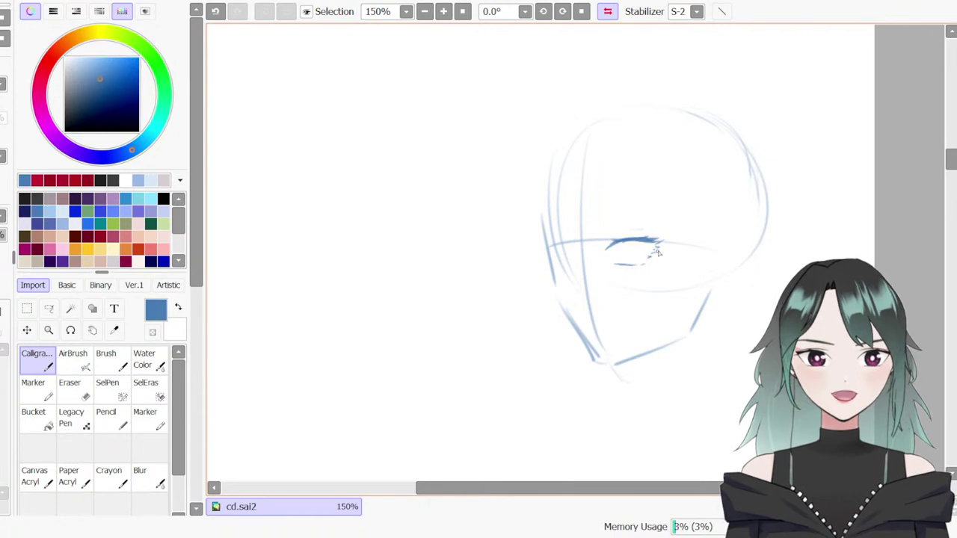
key("e")
key("ctrl+z")
key("bracketleft")
left_click_drag(647, 263, 657, 249)
key("b")
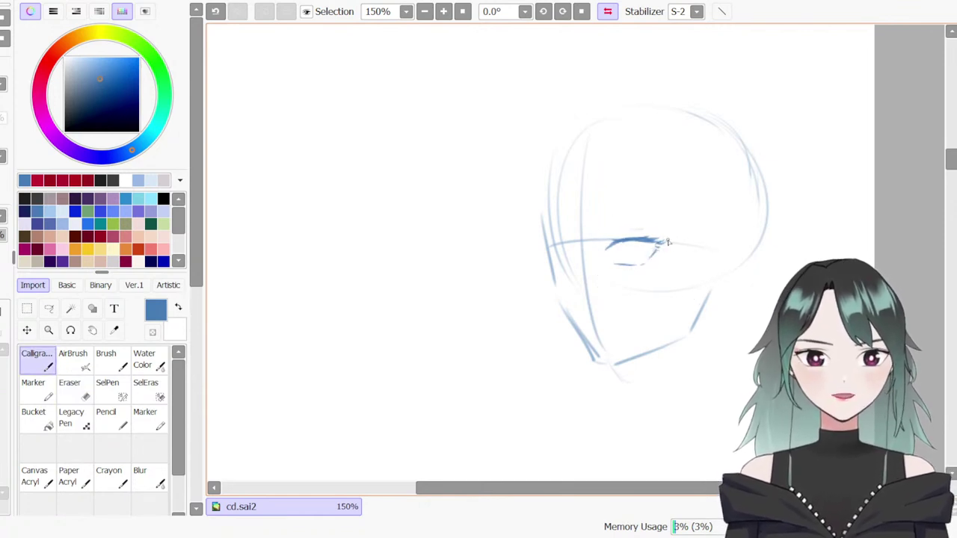
left_click_drag(617, 242, 622, 264)
Sketch jagged bangs across the forehead and long side strands framing the face with the Brush
key("b")
mouse_move(565, 146)
left_mouse_down()
mouse_move(566, 217)
mouse_move(595, 217)
mouse_move(602, 163)
mouse_move(654, 193)
mouse_move(703, 363)
left_mouse_up()
left_click_drag(709, 158, 696, 344)
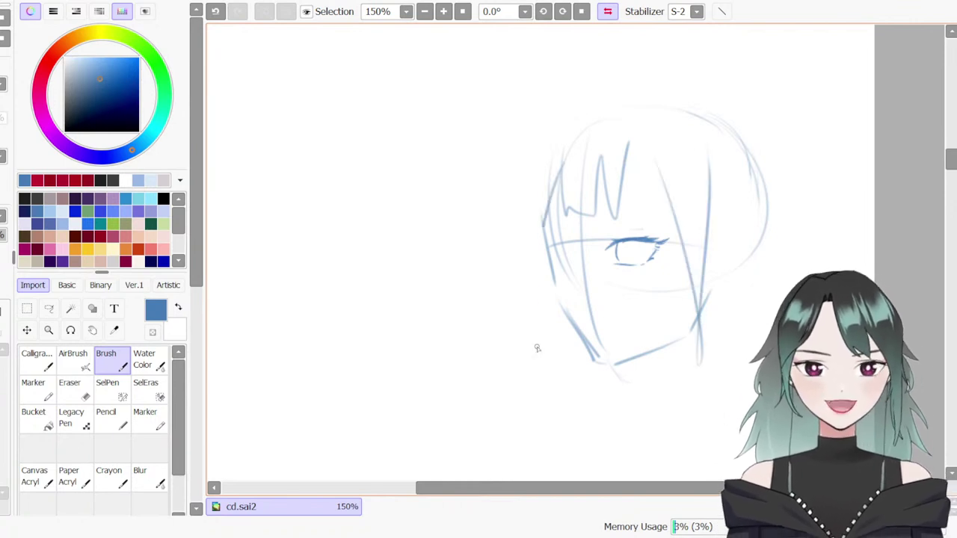
left_click_drag(557, 143, 549, 370)
Draw two pointed horns on top of the head and a rounded hair bun behind the larger one
left_click_drag(707, 165, 710, 198)
left_click_drag(540, 148, 568, 133)
mouse_move(747, 143)
left_mouse_down()
mouse_move(775, 221)
mouse_move(729, 243)
left_mouse_up()
key("ctrl+z")
key("ctrl+z")
left_click_drag(560, 127, 580, 118)
left_click_drag(759, 129, 716, 226)
key("ctrl+z")
mouse_move(736, 142)
left_mouse_down()
mouse_move(785, 207)
mouse_move(704, 206)
mouse_move(767, 220)
mouse_move(722, 227)
left_mouse_up()
key("ctrl+z")
mouse_move(716, 173)
left_mouse_down()
mouse_move(746, 101)
mouse_move(713, 187)
left_mouse_up()
Draw the hair's crown and long outer contour, and erase the lower face guideline near the chin
mouse_move(561, 119)
left_mouse_down()
mouse_move(563, 90)
mouse_move(594, 108)
mouse_move(698, 109)
left_mouse_up()
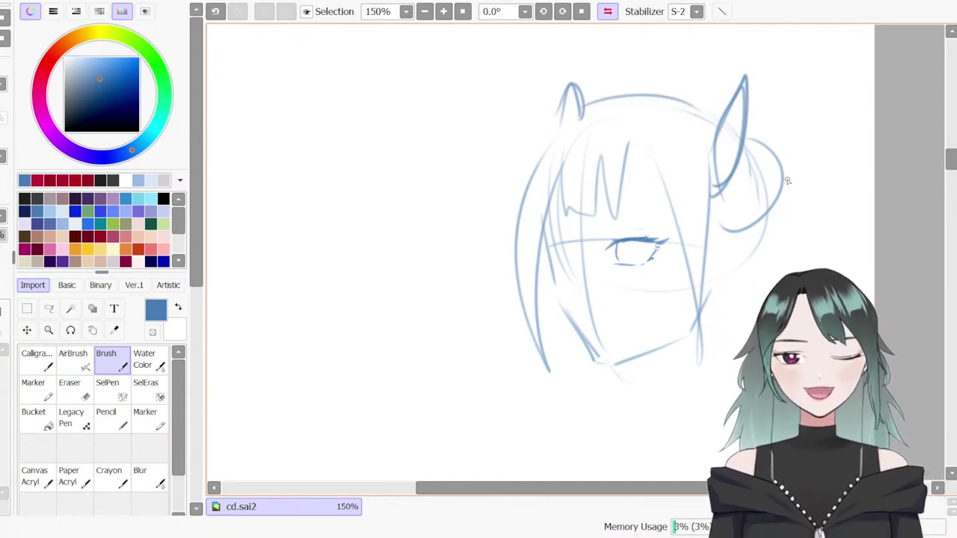
mouse_move(585, 106)
left_mouse_down()
mouse_move(530, 190)
mouse_move(533, 377)
left_mouse_up()
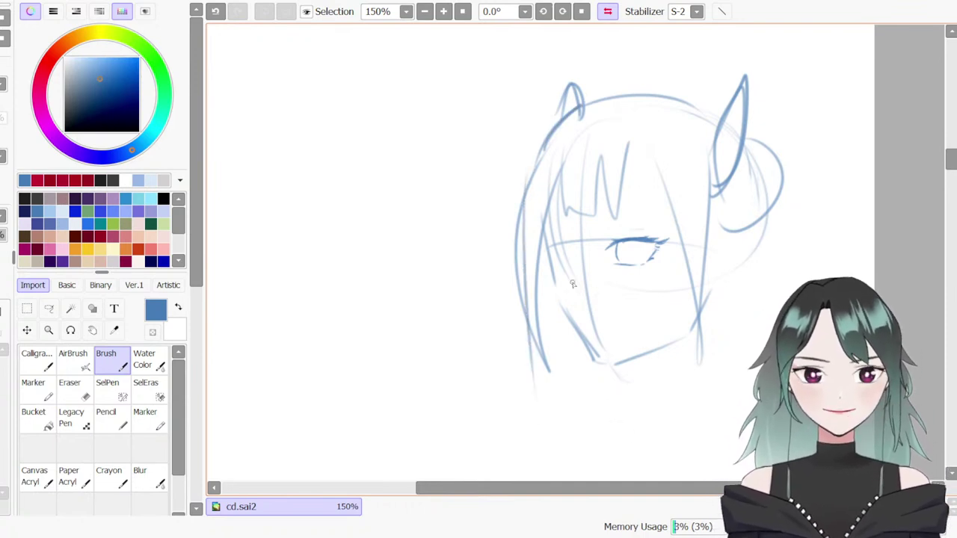
key("e")
mouse_move(587, 340)
left_mouse_down()
mouse_move(600, 361)
mouse_move(581, 329)
left_mouse_up()
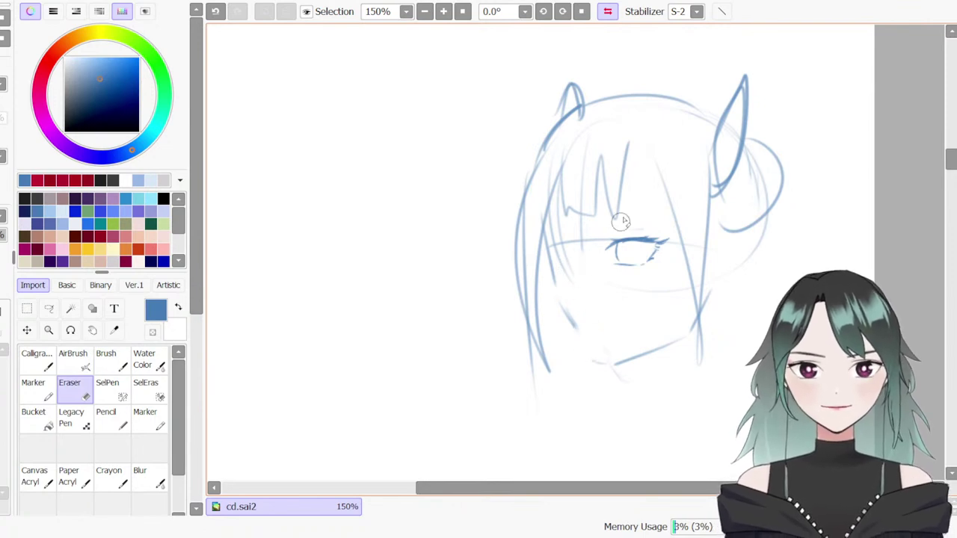
Outline the round iris and draw the small pupil inside it with the Calligraphy brush
key("b")
left_click_drag(617, 245, 621, 262)
key("ctrl+z")
key("ctrl+z")
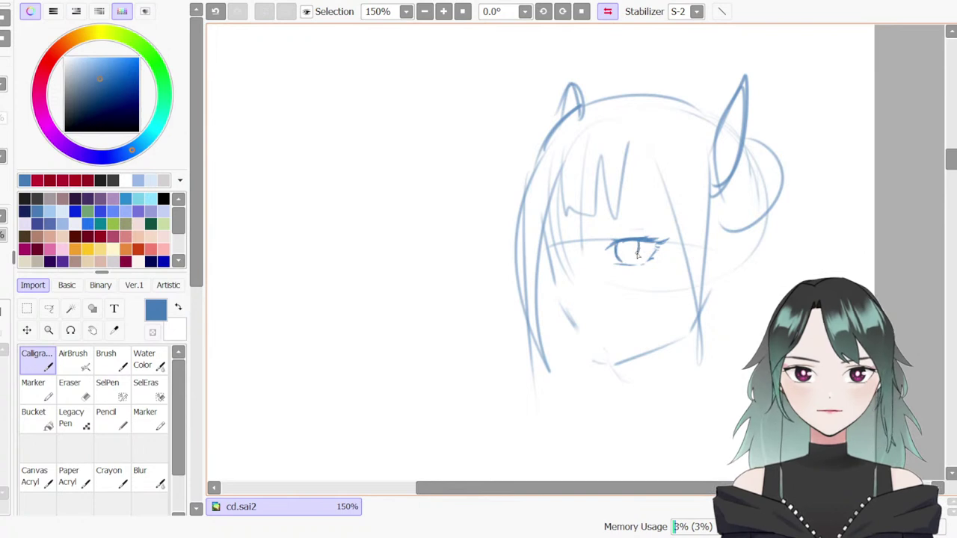
key("ctrl+z")
left_click_drag(632, 252, 634, 262)
key("ctrl+z")
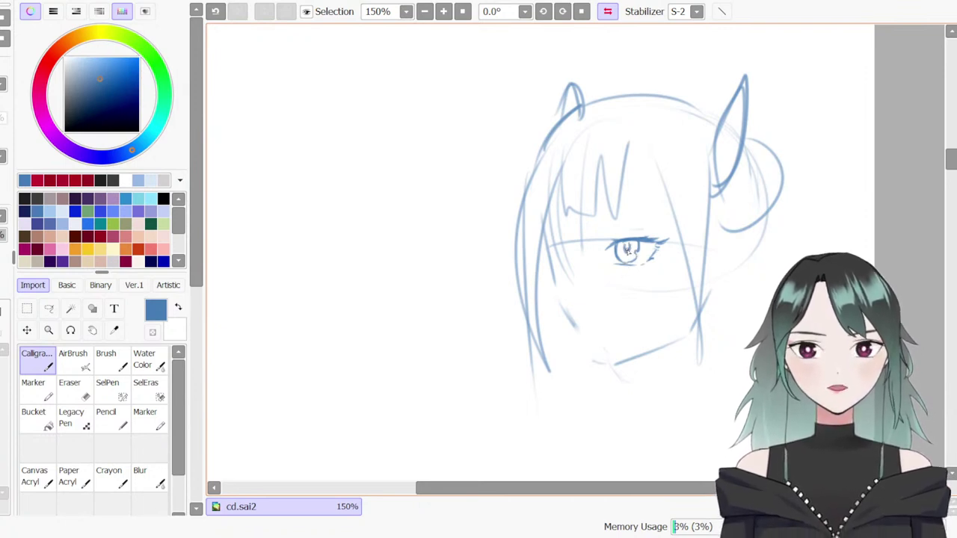
Colour the iris purple with the Marker and add a pale periwinkle highlight
left_click(105, 417)
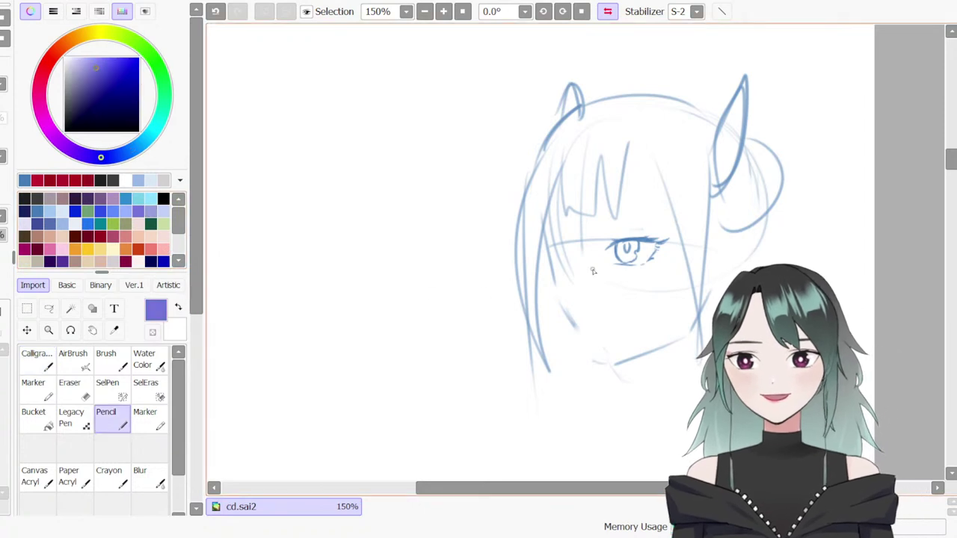
left_click(36, 391)
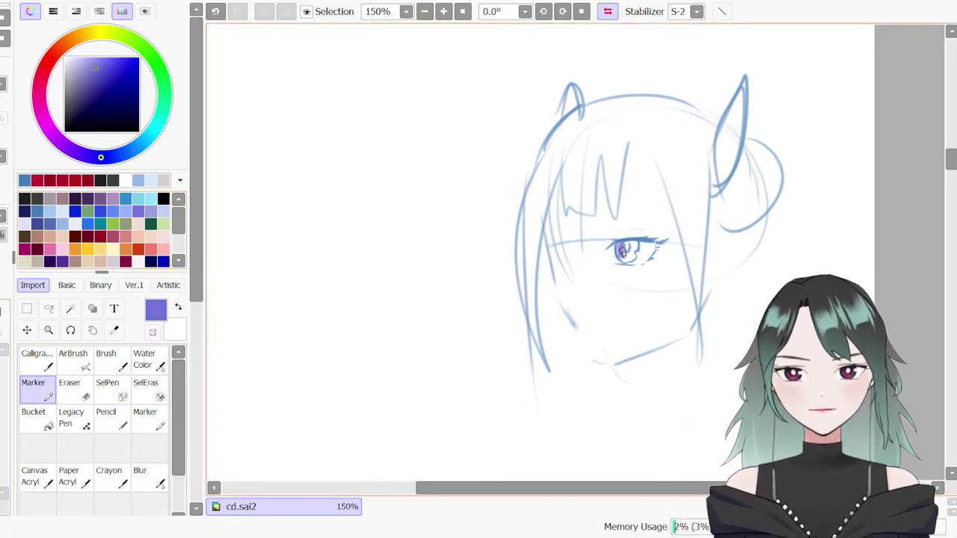
mouse_move(620, 247)
left_mouse_down()
mouse_move(634, 258)
mouse_move(627, 248)
left_mouse_up()
left_click(164, 211)
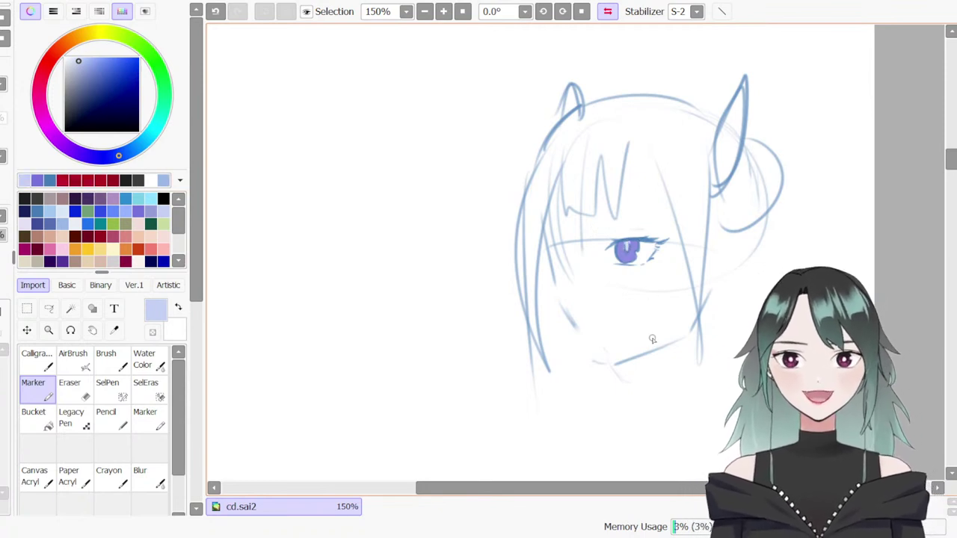
left_click(112, 419)
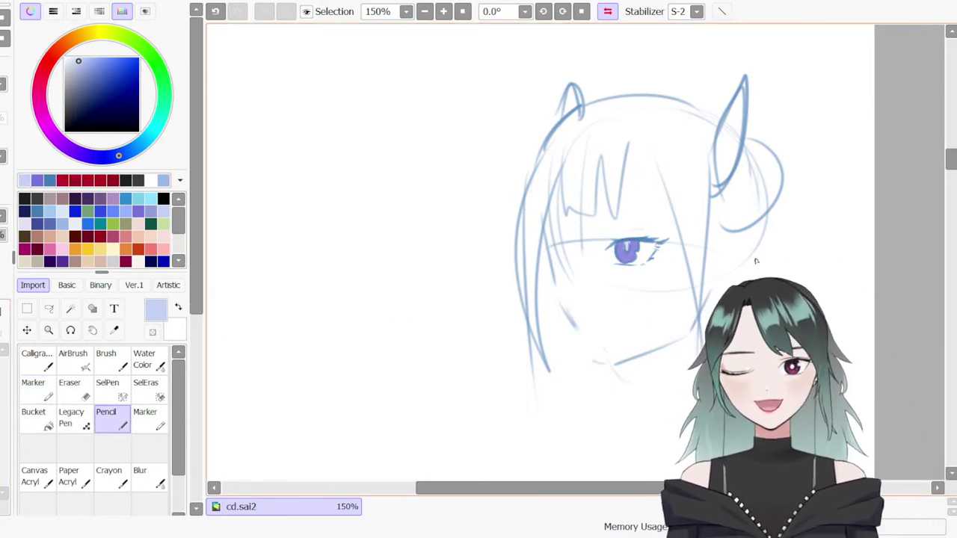
Draw the eyelid crease above the eye and darken the upper lash line in medium blue with the Calligraphy brush
left_click(37, 360)
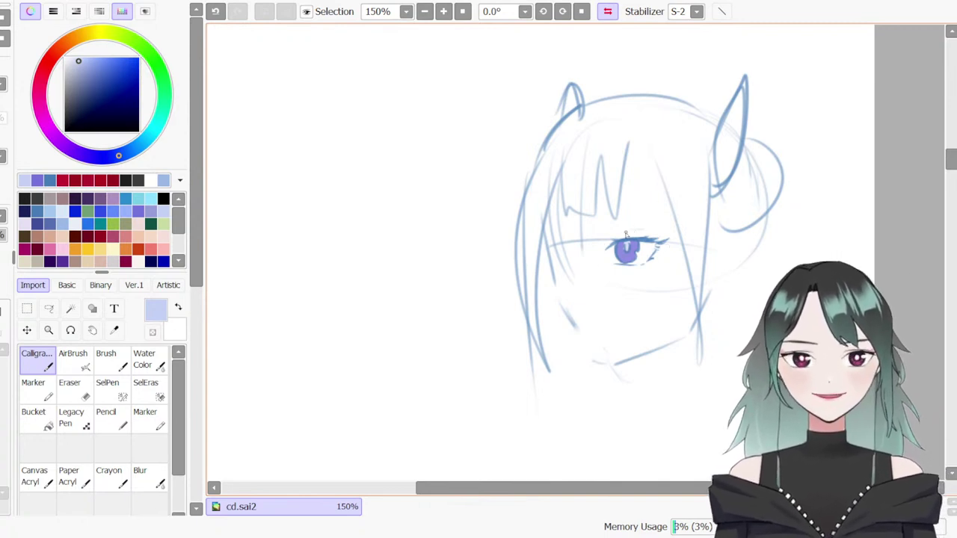
key("ctrl+z")
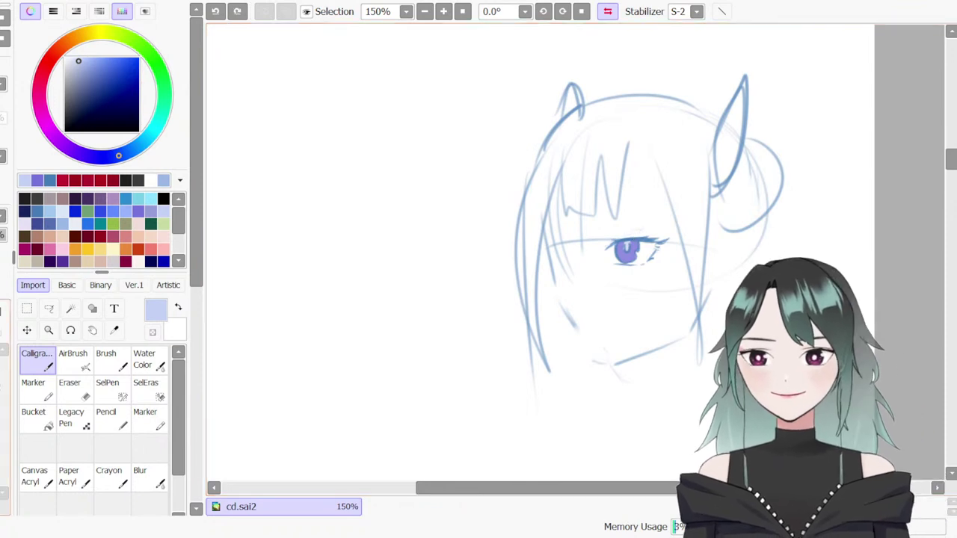
left_click(39, 213)
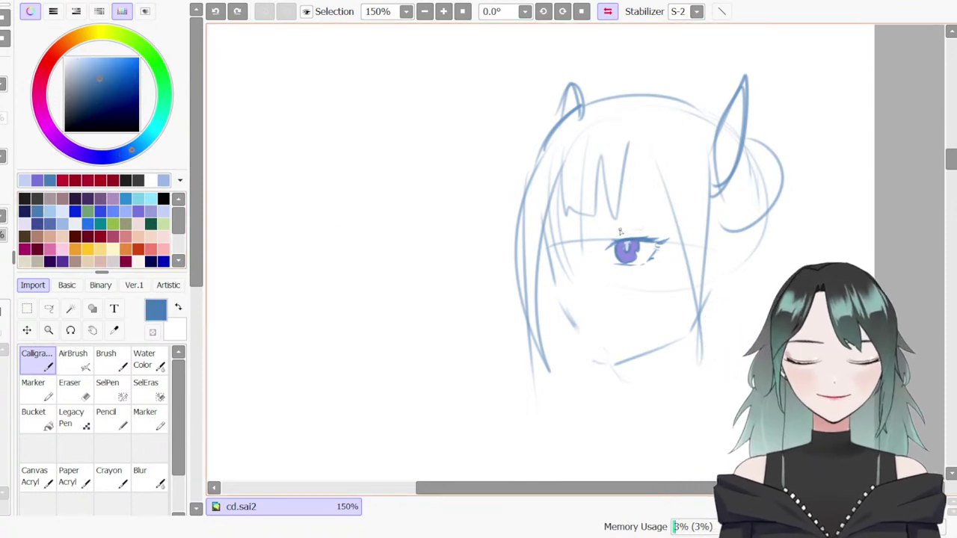
mouse_move(613, 244)
left_mouse_down()
mouse_move(637, 235)
mouse_move(609, 247)
left_mouse_up()
key("ctrl+z")
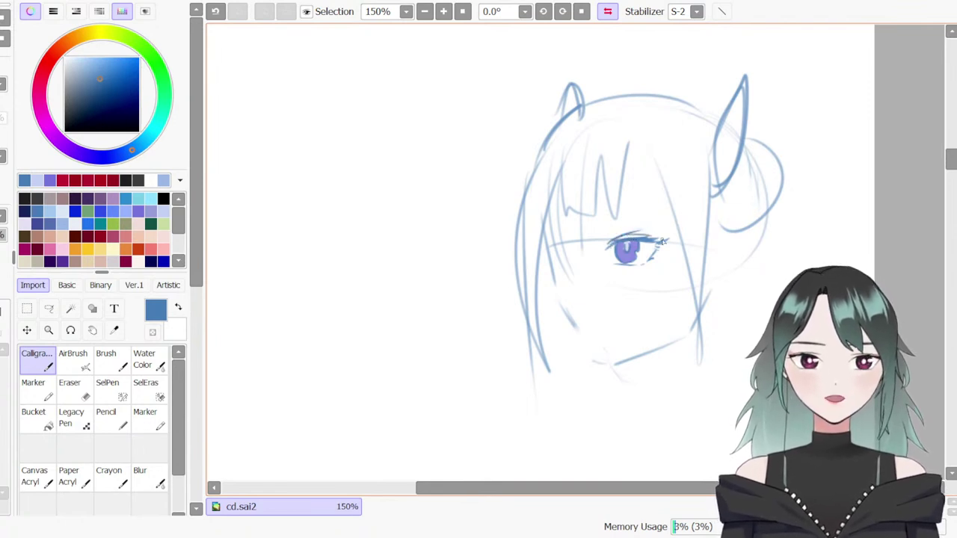
key("ctrl+z")
mouse_move(648, 237)
left_mouse_down()
mouse_move(660, 240)
mouse_move(648, 235)
left_mouse_up()
key("ctrl+z")
key("ctrl+z")
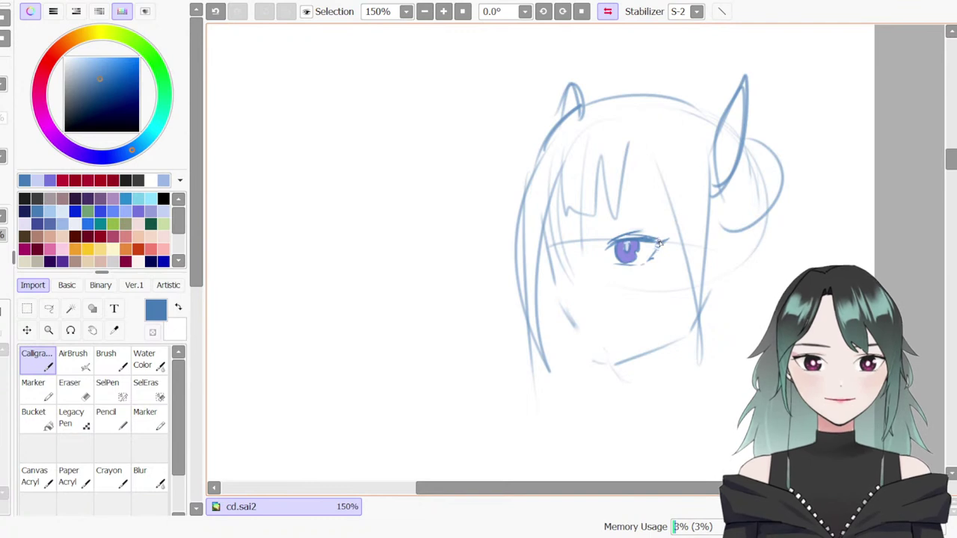
mouse_move(629, 215)
left_mouse_down()
mouse_move(665, 204)
mouse_move(685, 216)
left_mouse_up()
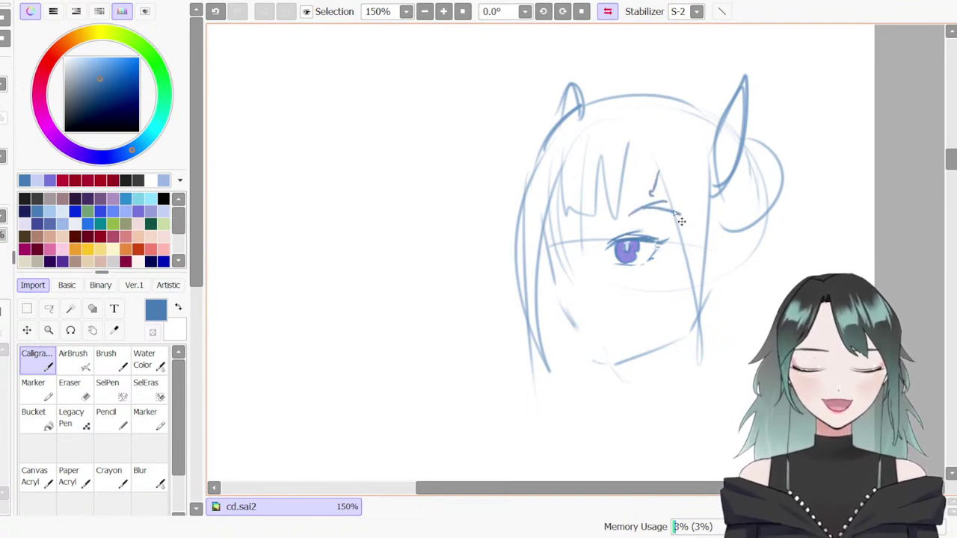
key("ctrl+z")
key("ctrl+z")
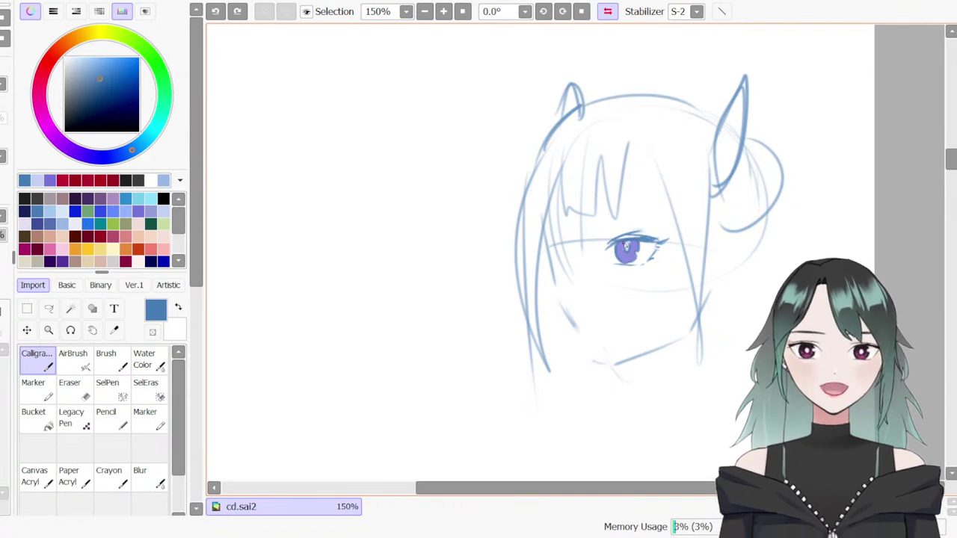
Refine the upper eyelid crease and lash line, trimming and redrawing the short strokes above the iris
left_click_drag(628, 237, 621, 241)
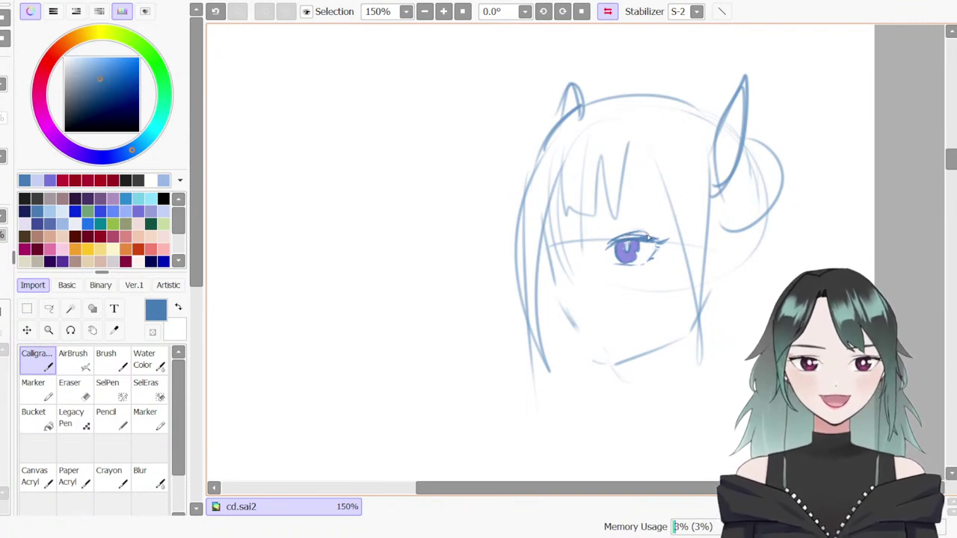
key("e")
key("ctrl+z")
left_click_drag(639, 233, 650, 235)
key("b")
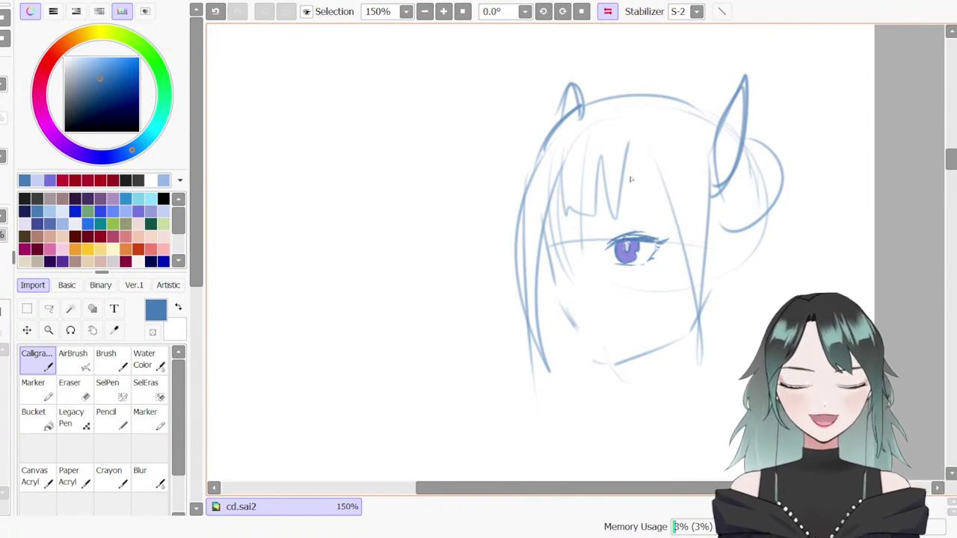
Draw a nearly straight eyebrow above the eye with the Calligraphy brush, erasing the fringe lines that cross it
mouse_move(616, 218)
left_mouse_down()
mouse_move(664, 217)
mouse_move(604, 221)
mouse_move(672, 222)
mouse_move(635, 216)
mouse_move(668, 217)
left_mouse_up()
key("ctrl+z")
key("ctrl+z")
key("ctrl+z")
key("e")
left_click_drag(610, 221, 665, 223)
key("b")
key("ctrl+z")
left_click_drag(607, 217, 670, 222)
key("ctrl+z")
key("ctrl+z")
key("ctrl+z")
key("ctrl+z")
left_click_drag(610, 216, 674, 219)
key("ctrl+z")
key("ctrl+z")
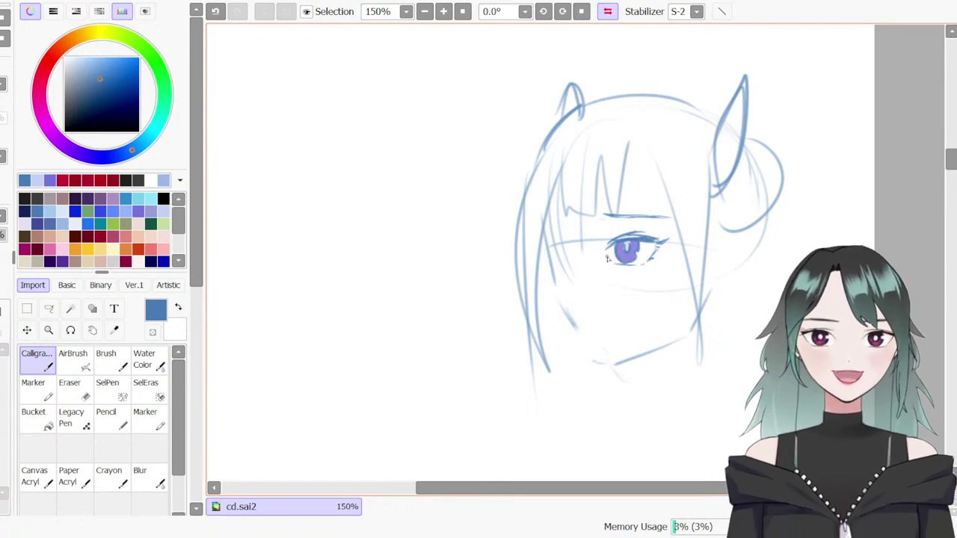
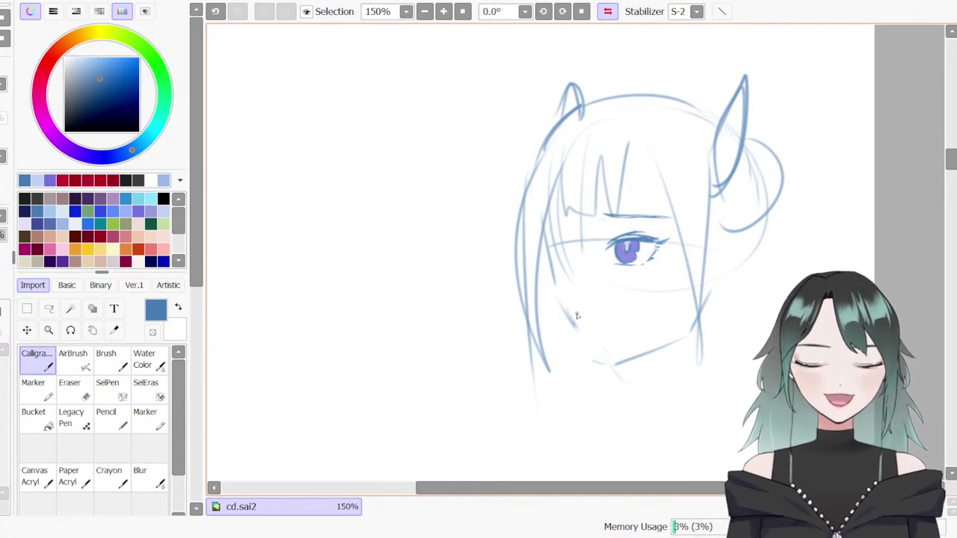
Erase the rough jaw mark and outline the far cheek below the side hair with the Brush
key("e")
key("b")
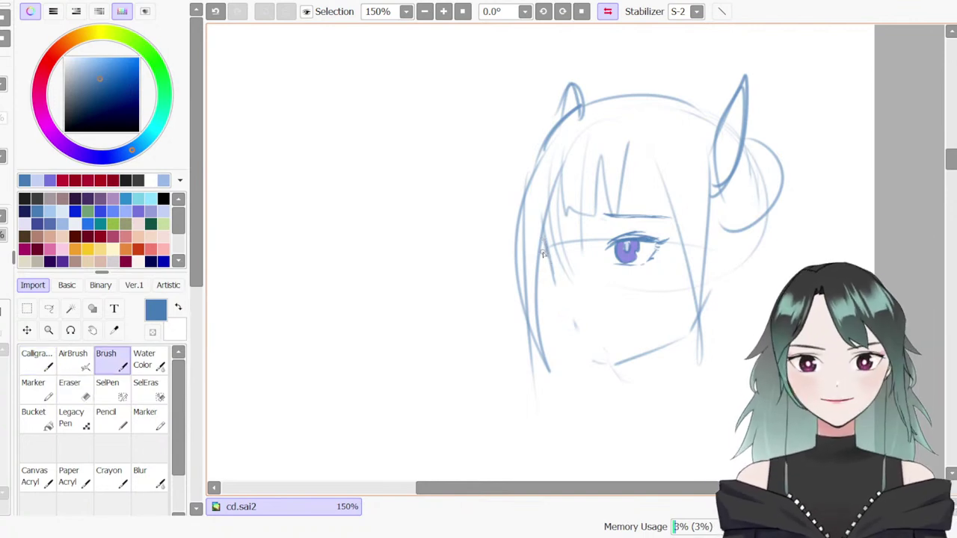
left_click_drag(546, 260, 552, 299)
key("e")
key("bracketright")
left_click_drag(552, 256, 555, 296)
key("b")
Draw the jawline from the far cheek to a pointed chin and back up to the near side hair
mouse_move(540, 232)
left_mouse_down()
mouse_move(544, 274)
mouse_move(545, 248)
mouse_move(572, 338)
mouse_move(548, 286)
mouse_move(580, 349)
mouse_move(551, 312)
mouse_move(585, 355)
left_mouse_up()
mouse_move(550, 310)
left_mouse_down()
mouse_move(603, 363)
mouse_move(592, 362)
left_mouse_up()
key("ctrl+z")
key("ctrl+z")
key("ctrl+z")
mouse_move(548, 297)
left_mouse_down()
mouse_move(595, 362)
mouse_move(582, 345)
mouse_move(630, 363)
mouse_move(681, 341)
left_mouse_up()
key("e")
key("b")
mouse_move(593, 357)
left_mouse_down()
mouse_move(678, 317)
mouse_move(677, 326)
left_mouse_up()
key("ctrl+z")
key("ctrl+z")
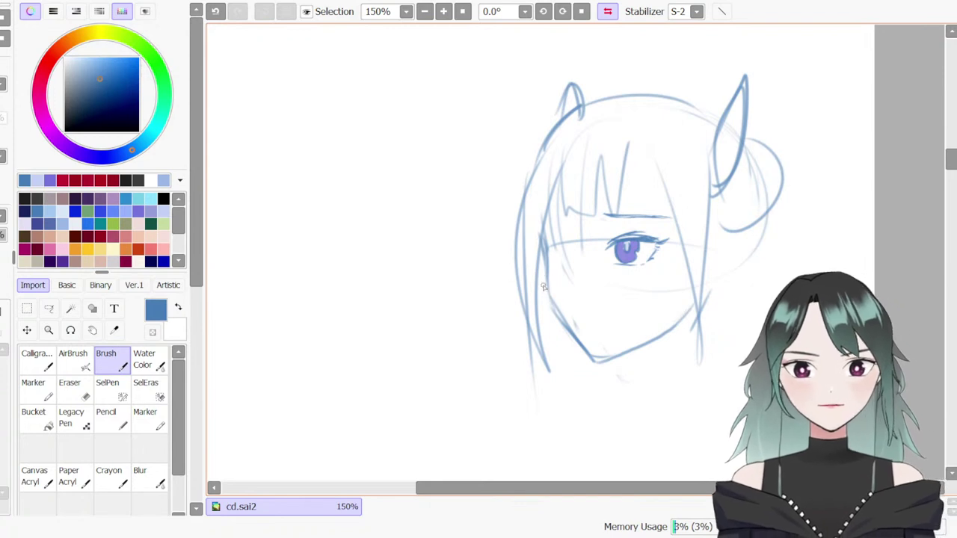
Draw the small nose with its nostril mark and a short, nearly flat mouth line with the Calligraphy brush
mouse_move(568, 281)
left_mouse_down()
mouse_move(575, 306)
mouse_move(568, 281)
mouse_move(579, 297)
mouse_move(569, 283)
mouse_move(591, 290)
mouse_move(583, 320)
mouse_move(604, 325)
mouse_move(573, 334)
left_mouse_up()
key("ctrl+z")
key("ctrl+z")
key("ctrl+z")
key("ctrl+z")
key("n")
key("ctrl+z")
key("ctrl+z")
key("ctrl+z")
key("e")
key("ctrl+z")
key("n")
mouse_move(548, 288)
left_mouse_down()
mouse_move(563, 331)
mouse_move(552, 310)
mouse_move(592, 363)
left_mouse_up()
key("ctrl+z")
left_click_drag(573, 328, 607, 320)
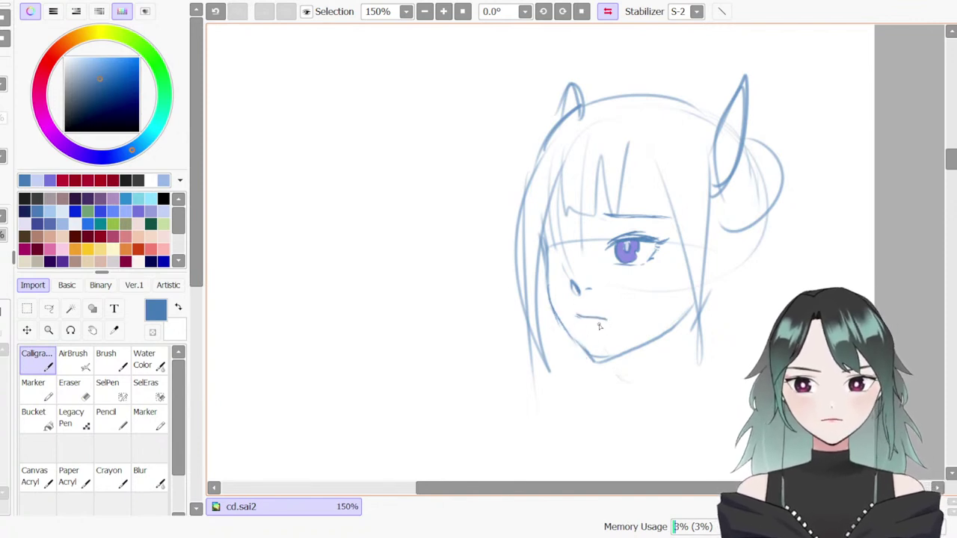
Sketch the curved outer contour of the human ear behind the near side lock with the Brush
key("b")
left_click_drag(724, 250, 702, 307)
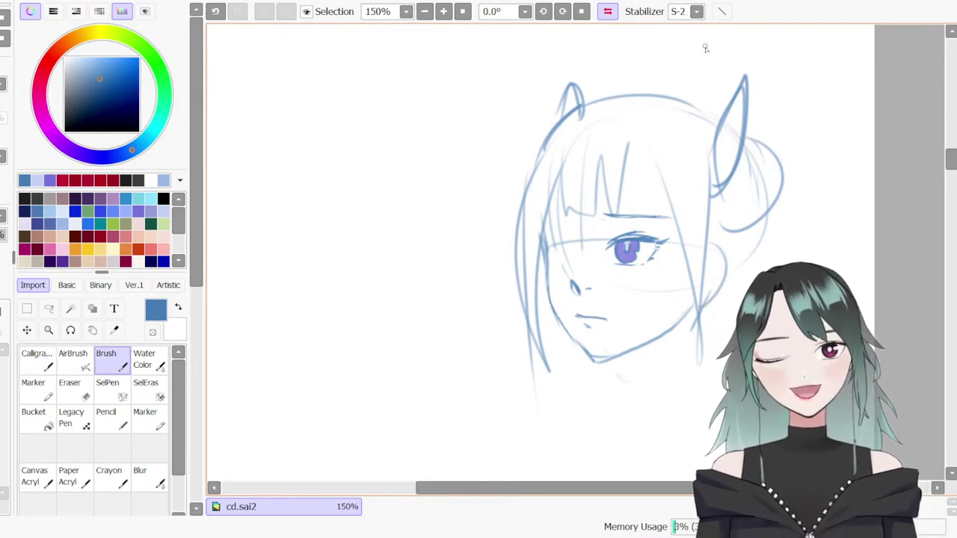
key("e")
key("b")
key("e")
key("b")
Redraw the fringe as narrow pointed strands with a longer parted strand sweeping down past the eye
left_click_drag(569, 137, 566, 213)
left_click_drag(575, 175, 581, 208)
key("e")
left_click_drag(634, 133, 625, 184)
key("b")
left_click_drag(634, 133, 627, 213)
key("e")
mouse_move(602, 157)
left_mouse_down()
mouse_move(587, 218)
mouse_move(591, 175)
left_mouse_up()
key("b")
left_click_drag(592, 175, 607, 214)
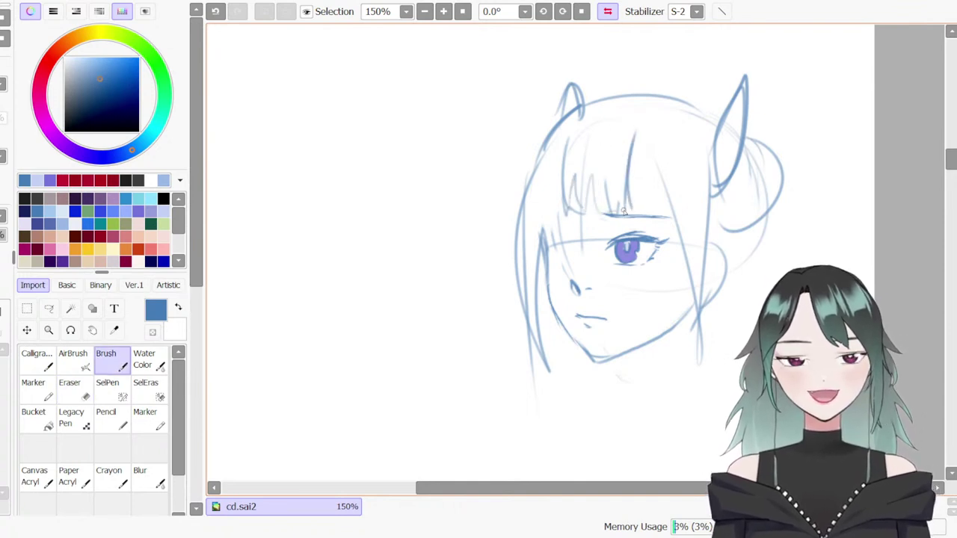
left_click_drag(638, 134, 677, 219)
Redraw the long side lock on the far side of the face and erase its old outer line
left_click_drag(566, 144, 537, 287)
key("ctrl+z")
left_click_drag(565, 141, 536, 284)
key("e")
mouse_move(525, 183)
left_mouse_down()
mouse_move(538, 377)
mouse_move(529, 318)
mouse_move(533, 370)
left_mouse_up()
key("b")
left_click_drag(535, 263, 539, 367)
Erase and redraw the near side lock down past the jaw, and add a strand to the far lock's tip
key("e")
left_click_drag(687, 235, 688, 334)
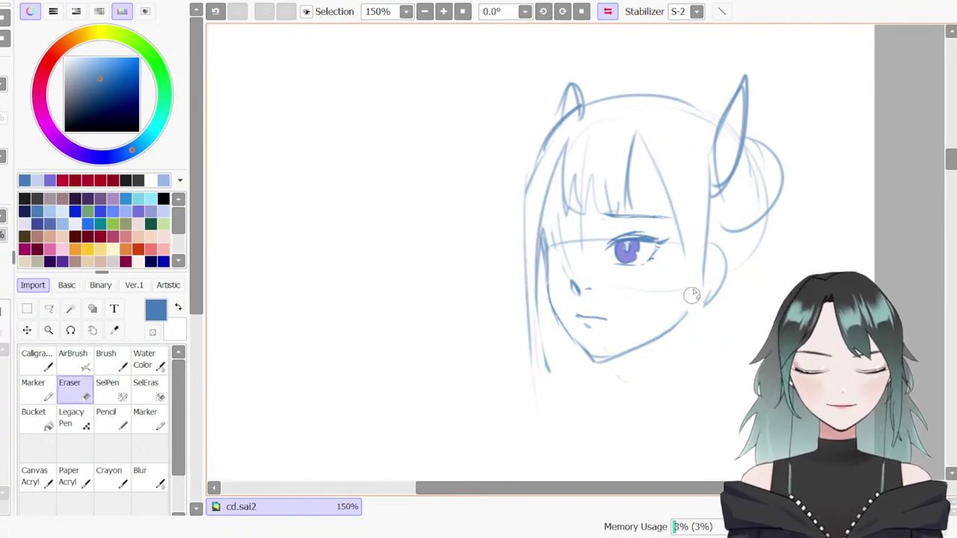
key("b")
left_click_drag(710, 150, 684, 357)
left_click_drag(694, 241, 676, 385)
key("ctrl+z")
left_click_drag(686, 242, 675, 383)
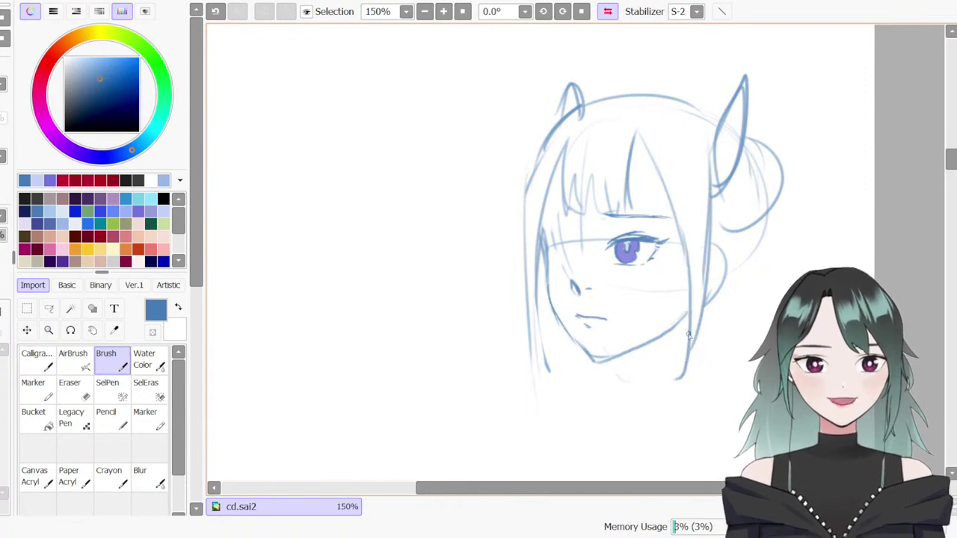
left_click_drag(535, 293, 552, 365)
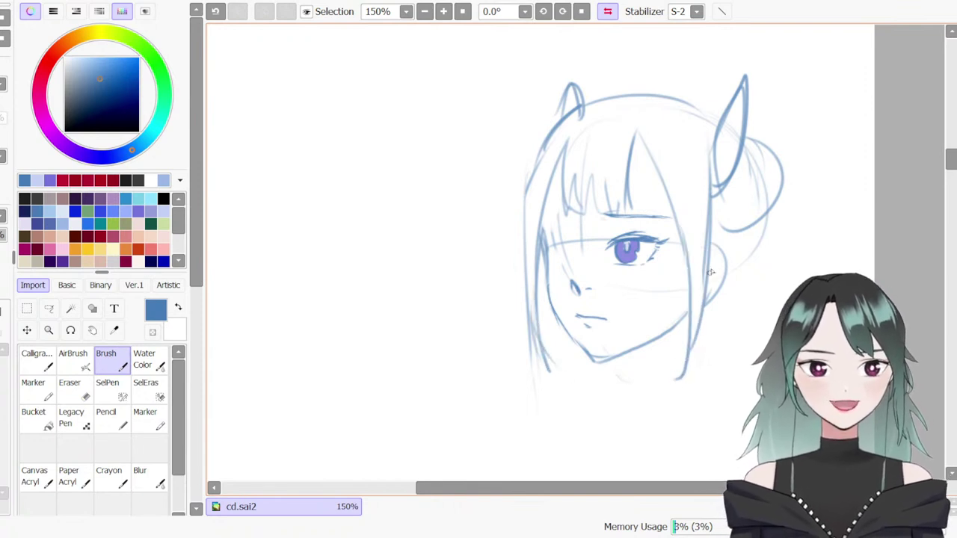
Erase both horns from the top of the head
key("e")
left_click_drag(718, 104, 722, 191)
left_click_drag(743, 78, 722, 179)
mouse_move(740, 119)
left_mouse_down()
mouse_move(743, 74)
mouse_move(650, 101)
mouse_move(587, 81)
left_mouse_up()
Draw a triangular cat ear with an inner edge above the hair bun, joined to the crown
key("b")
left_click_drag(712, 109, 741, 122)
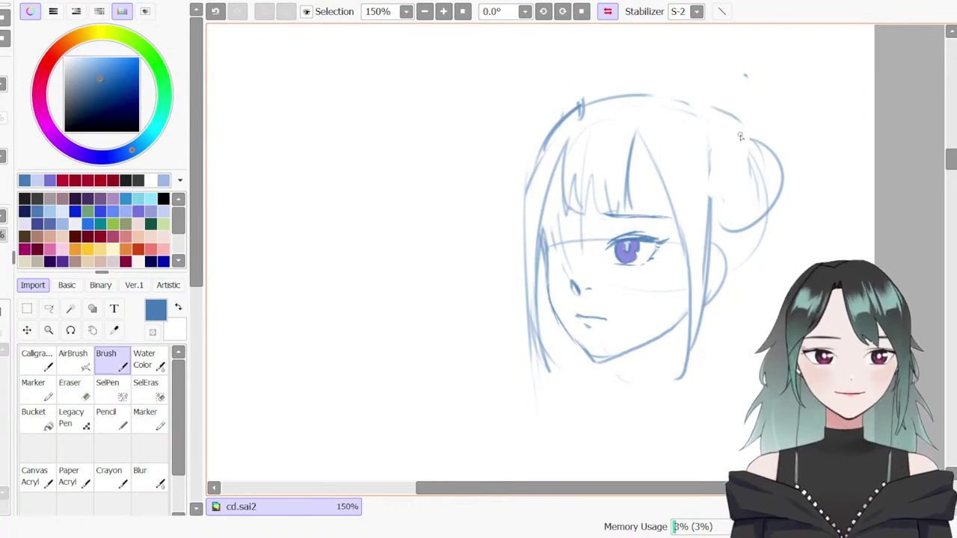
key("ctrl+z")
mouse_move(720, 178)
left_mouse_down()
mouse_move(724, 130)
mouse_move(771, 69)
left_mouse_up()
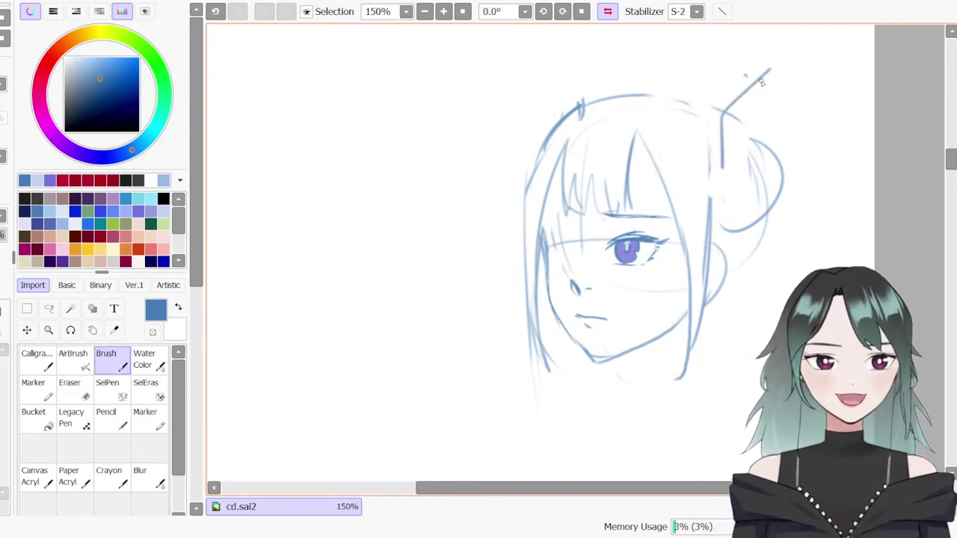
key("ctrl+z")
mouse_move(726, 175)
left_mouse_down()
mouse_move(722, 139)
mouse_move(763, 77)
left_mouse_up()
mouse_move(763, 77)
left_mouse_down()
mouse_move(745, 159)
mouse_move(763, 81)
mouse_move(775, 150)
left_mouse_up()
key("e")
left_click_drag(755, 92, 727, 168)
key("b")
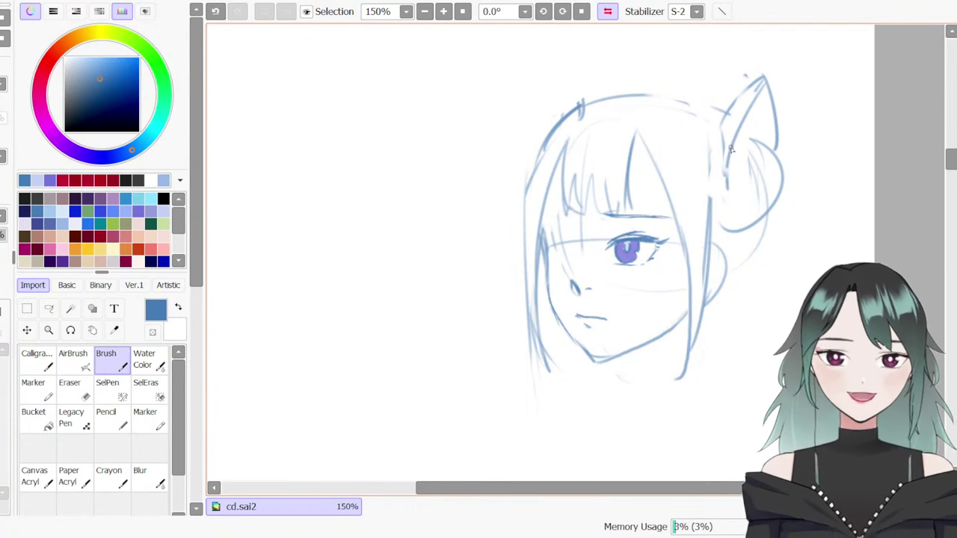
mouse_move(726, 113)
left_mouse_down()
mouse_move(727, 166)
mouse_move(764, 77)
mouse_move(746, 115)
left_mouse_up()
key("e")
key("b")
Outline the rounded hair bun below the cat ear and add curved strands inside it
mouse_move(763, 78)
left_mouse_down()
mouse_move(726, 178)
mouse_move(772, 154)
mouse_move(788, 178)
left_mouse_up()
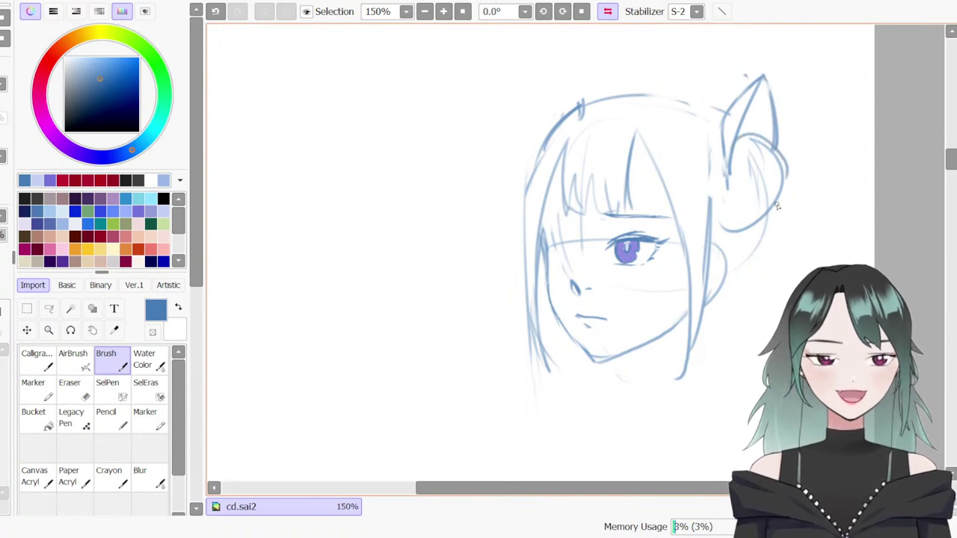
left_click_drag(728, 183, 764, 219)
mouse_move(753, 145)
left_mouse_down()
mouse_move(753, 210)
mouse_move(745, 217)
mouse_move(732, 193)
left_mouse_up()
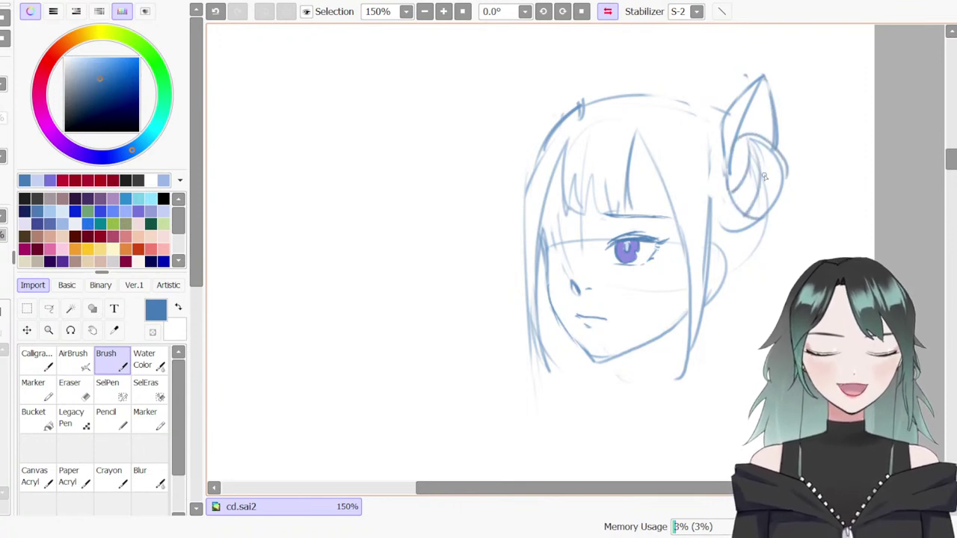
left_click_drag(782, 160, 758, 188)
Draw the far cat ear on the crown and redraw the outer edge of the near one with the Calligraphy brush
left_click_drag(571, 111, 617, 96)
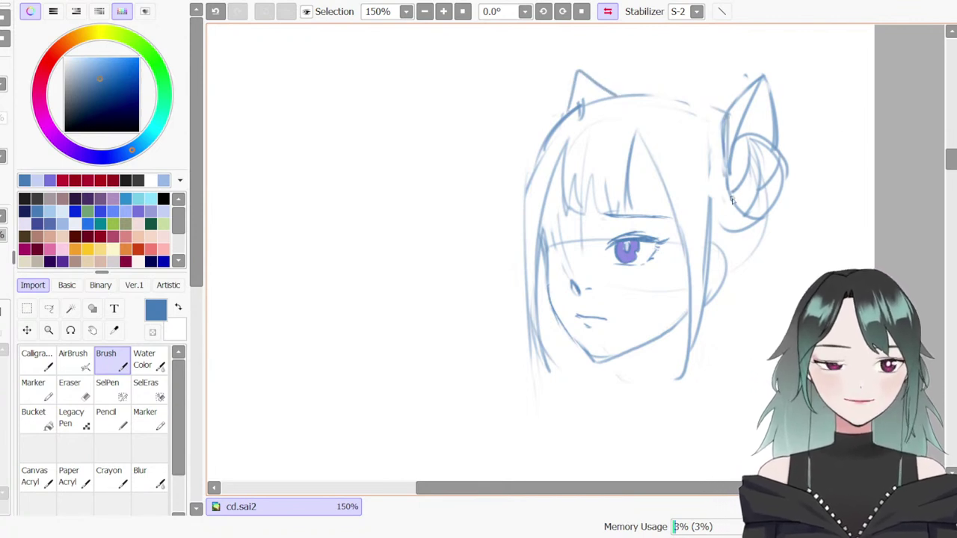
key("e")
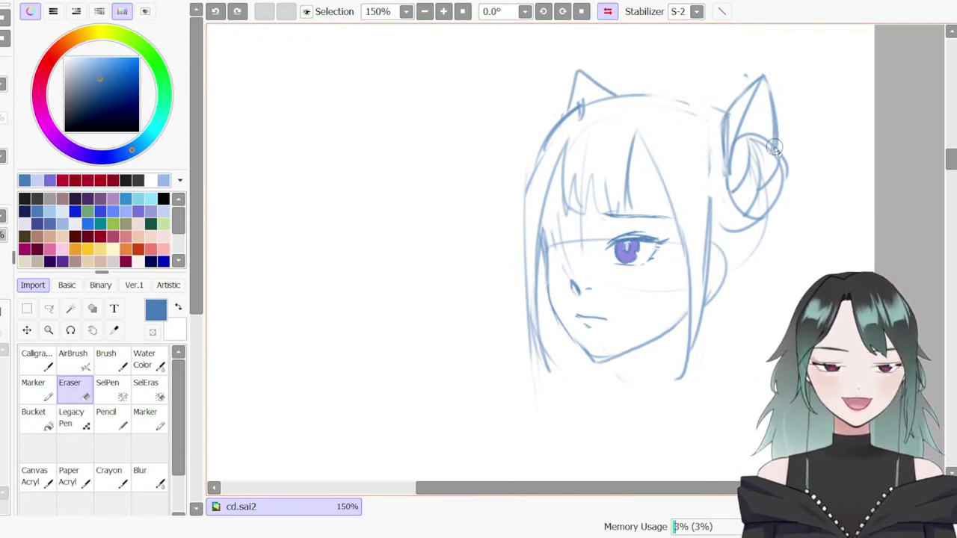
left_click_drag(773, 70, 773, 130)
key("ctrl+z")
key("b")
key("ctrl+z")
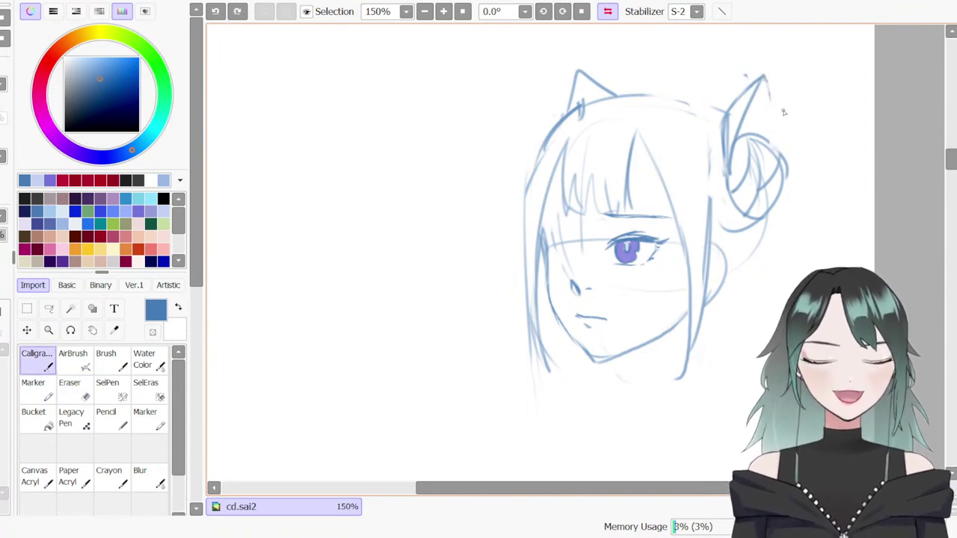
left_click_drag(769, 87, 776, 150)
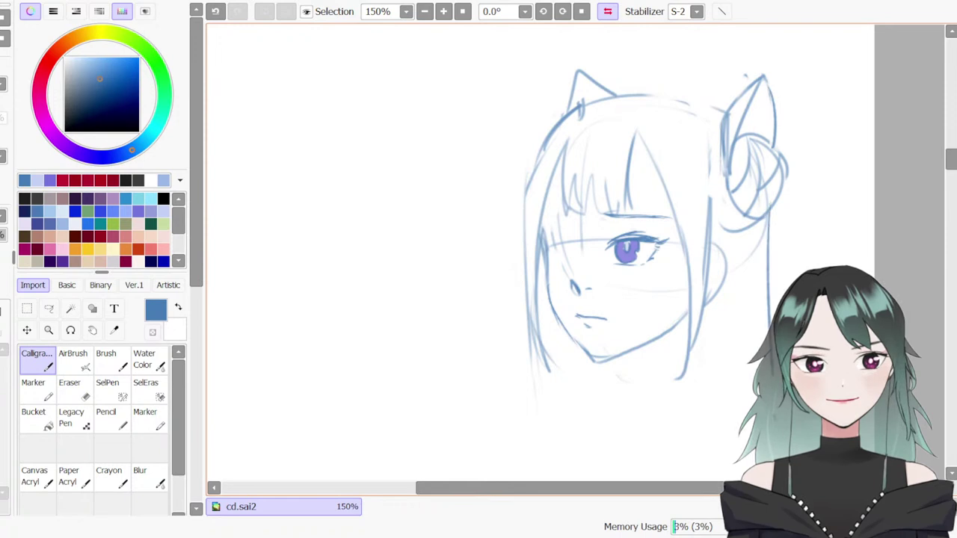
Draw the hair at the side of the head, running from the crown down between the face and the bun
left_click_drag(759, 225, 766, 321)
key("ctrl+z")
key("v")
left_click_drag(728, 197, 736, 218)
left_click_drag(702, 126, 746, 251)
key("ctrl+z")
left_click_drag(704, 123, 735, 197)
mouse_move(711, 236)
left_mouse_down()
mouse_move(730, 284)
mouse_move(701, 160)
mouse_move(695, 202)
mouse_move(703, 180)
left_mouse_up()
Add swept-up hair strands between the human ear, the nape and the bun, and clean up the overlapping lines
key("e")
key("v")
left_click_drag(723, 289, 748, 271)
left_click_drag(721, 227, 744, 271)
left_click_drag(732, 192, 744, 262)
left_click_drag(723, 165, 738, 253)
mouse_move(733, 199)
left_mouse_down()
mouse_move(746, 252)
mouse_move(731, 236)
mouse_move(736, 258)
left_mouse_up()
key("ctrl+z")
key("e")
key("b")
key("e")
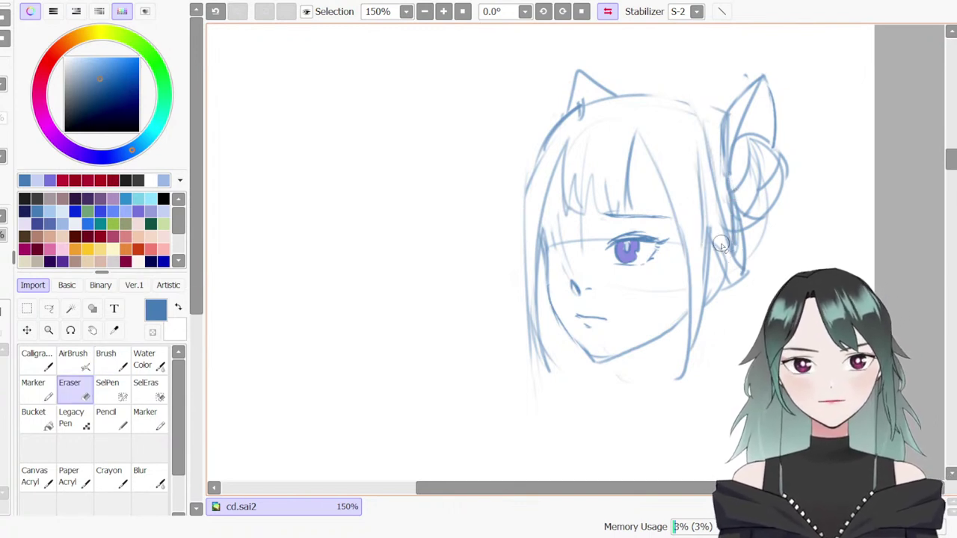
Add an inner contour line to the human ear with the Brush
key("b")
mouse_move(713, 243)
left_mouse_down()
mouse_move(722, 282)
mouse_move(712, 259)
left_mouse_up()
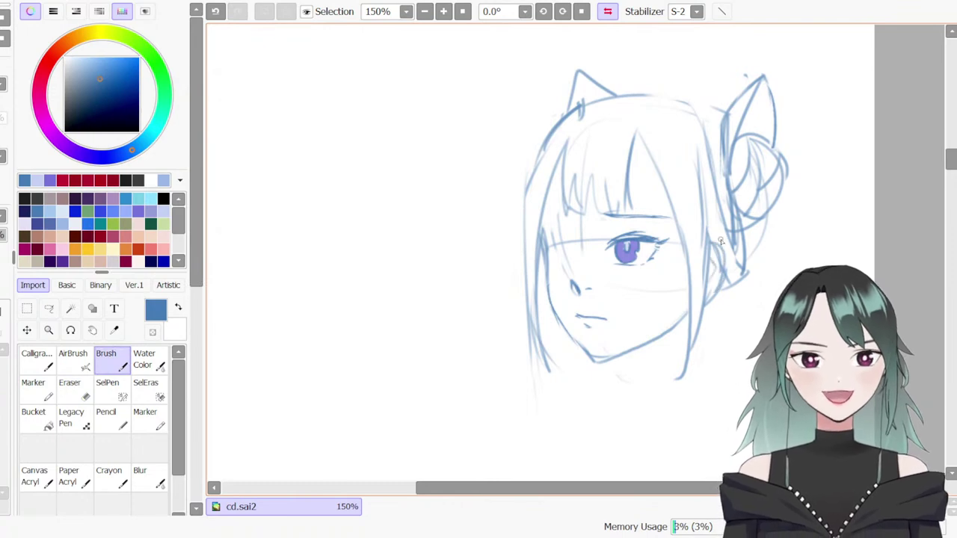
key("e")
key("b")
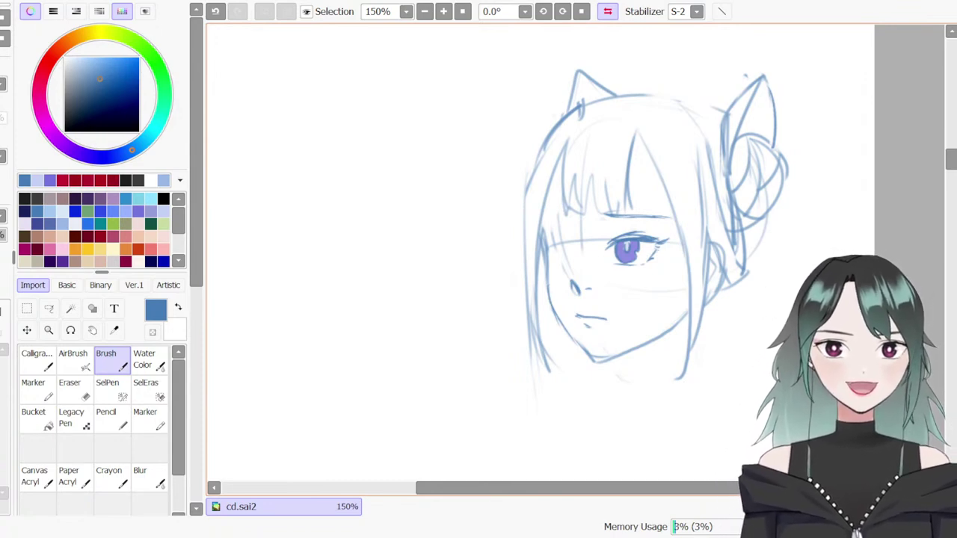
Flip the canvas view horizontally and handwrite "158" in the empty space beside the head
left_click_drag(771, 490, 703, 492)
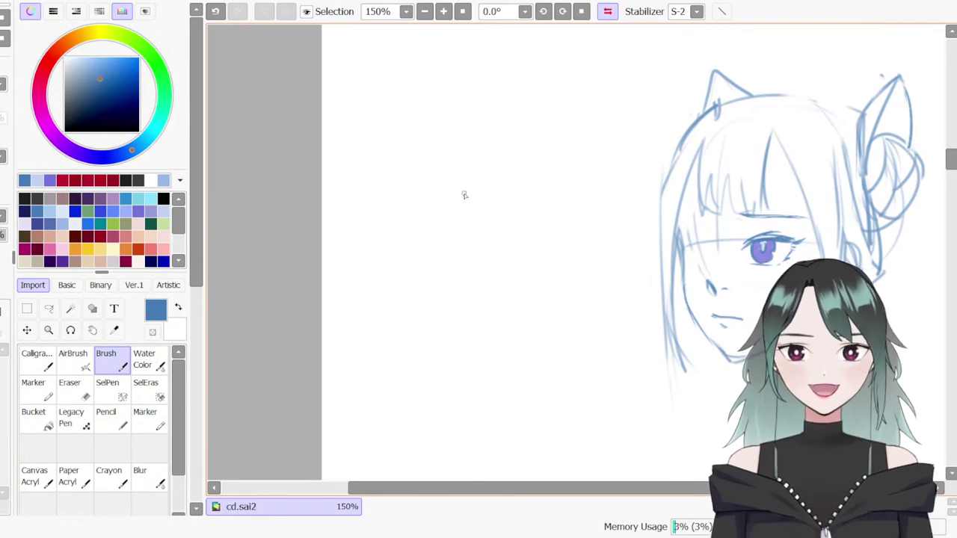
key("h")
left_click_drag(639, 138, 705, 232)
key("ctrl+z")
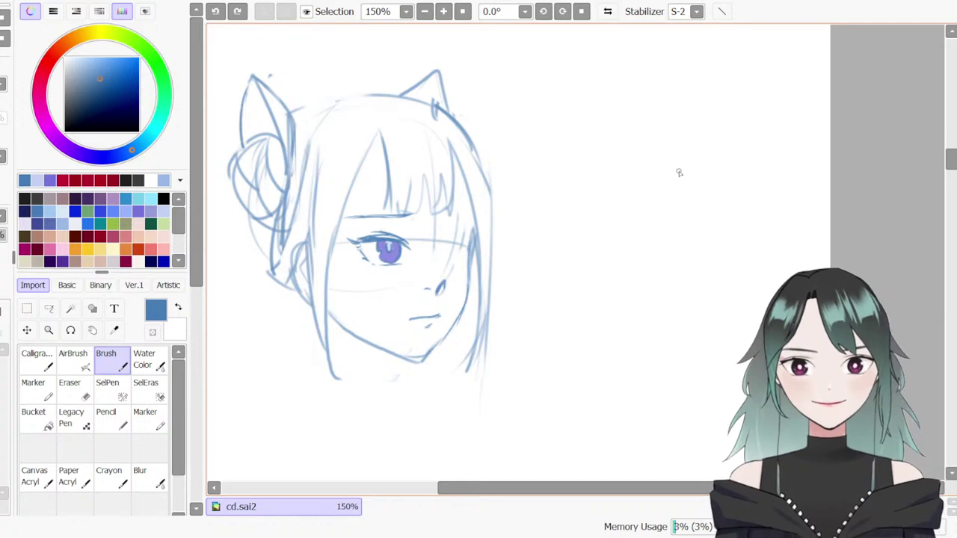
mouse_move(572, 117)
left_mouse_down()
mouse_move(570, 165)
mouse_move(588, 155)
left_mouse_up()
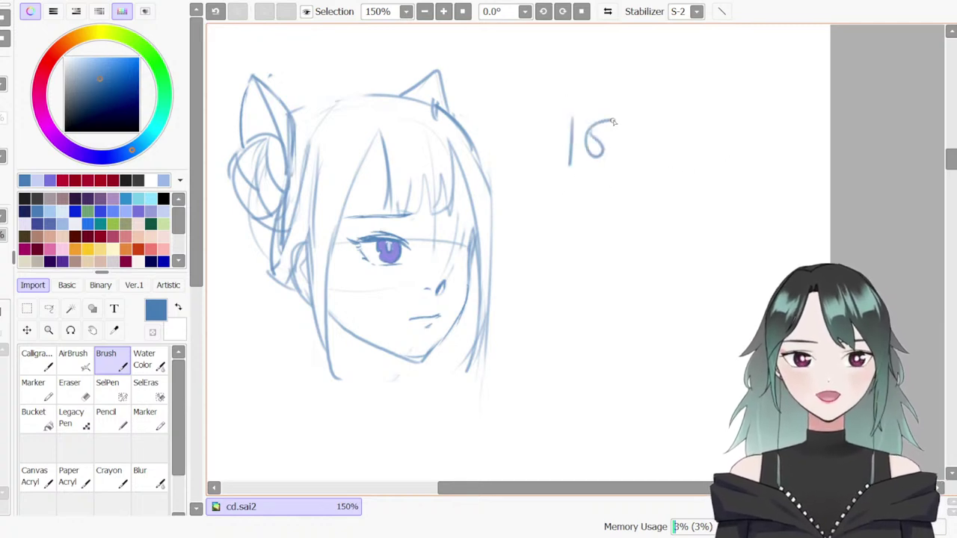
left_click_drag(629, 112, 627, 117)
key("e")
key("b")
left_click_drag(588, 145, 588, 158)
left_click_drag(593, 123, 633, 109)
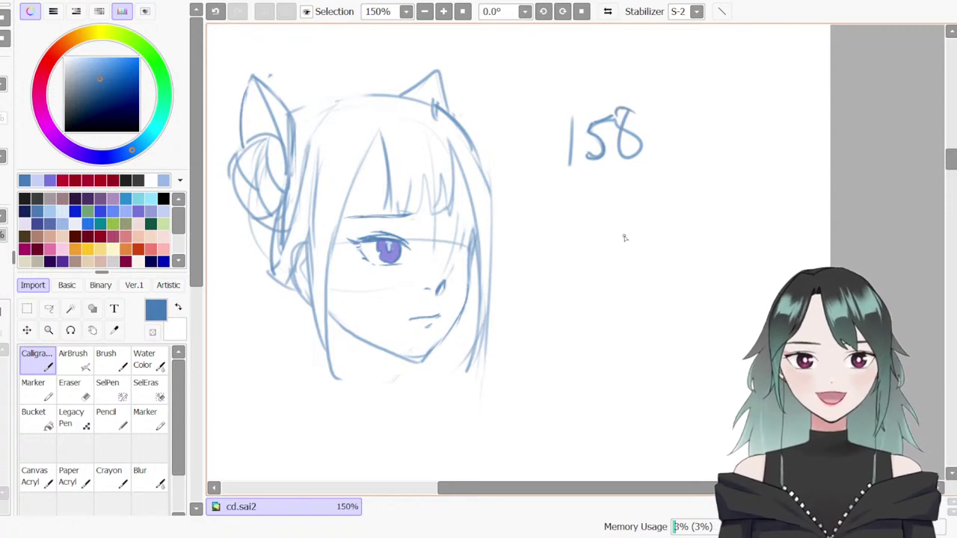
left_click_drag(951, 158, 952, 170)
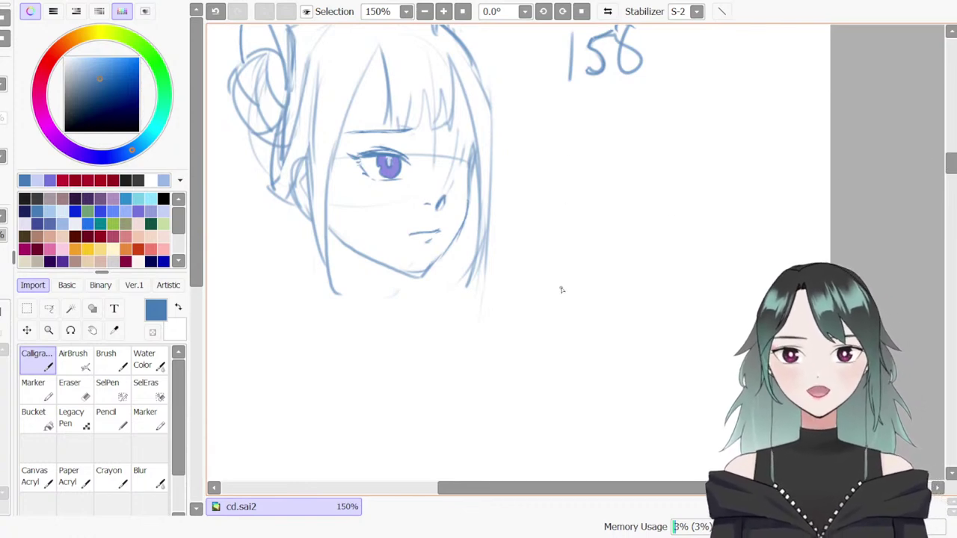
Sketch the round skull shape of a side-view head in the empty space beside the cat-eared character's face
mouse_move(620, 141)
left_mouse_down()
mouse_move(598, 261)
mouse_move(641, 278)
left_mouse_up()
key("ctrl+z")
left_click_drag(685, 124, 642, 249)
mouse_move(714, 133)
left_mouse_down()
mouse_move(776, 191)
mouse_move(750, 238)
left_mouse_up()
key("ctrl+z")
key("b")
left_click_drag(621, 180, 642, 244)
mouse_move(773, 154)
left_mouse_down()
mouse_move(677, 240)
mouse_move(753, 232)
mouse_move(770, 167)
mouse_move(657, 245)
left_mouse_up()
left_click_drag(767, 158, 680, 256)
left_click_drag(671, 124, 676, 341)
key("ctrl+z")
key("ctrl+z")
Add a horizontal eye guideline across the side-view skull and a downward guide for the front of the face
mouse_move(652, 142)
left_mouse_down()
mouse_move(639, 285)
mouse_move(630, 283)
left_mouse_up()
left_click_drag(634, 232, 753, 220)
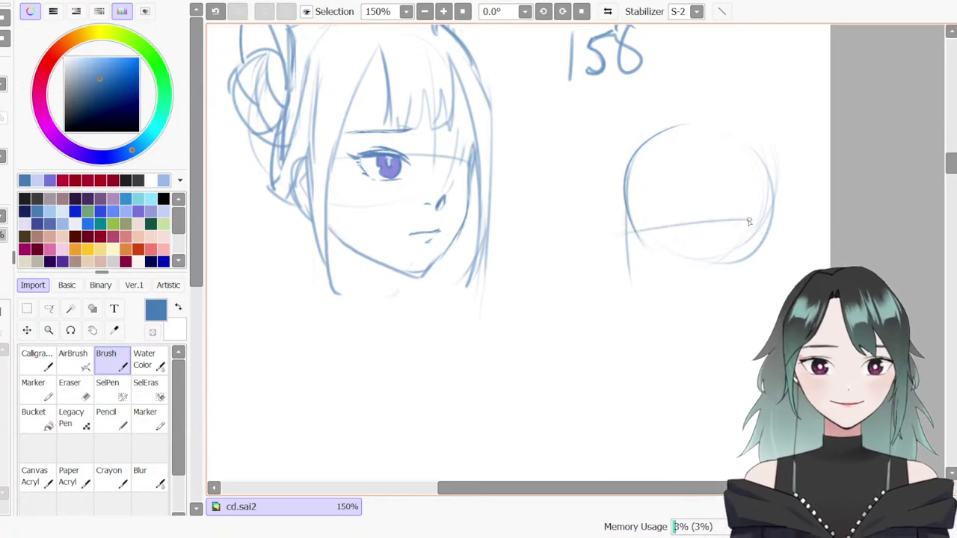
left_click_drag(629, 193, 640, 293)
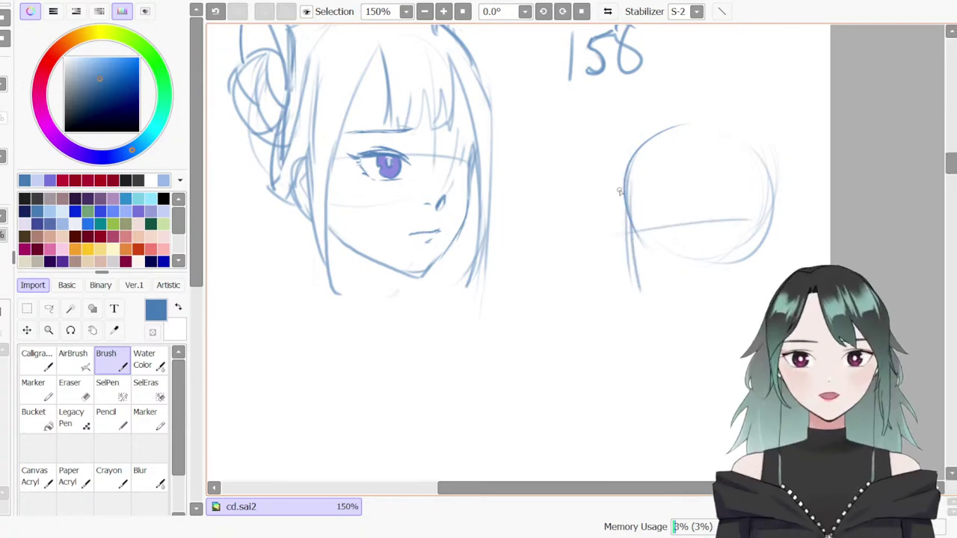
Draw the side-view face contour with the Calligraphy brush, covering the brow, nose, lips, chin and jawline
key("n")
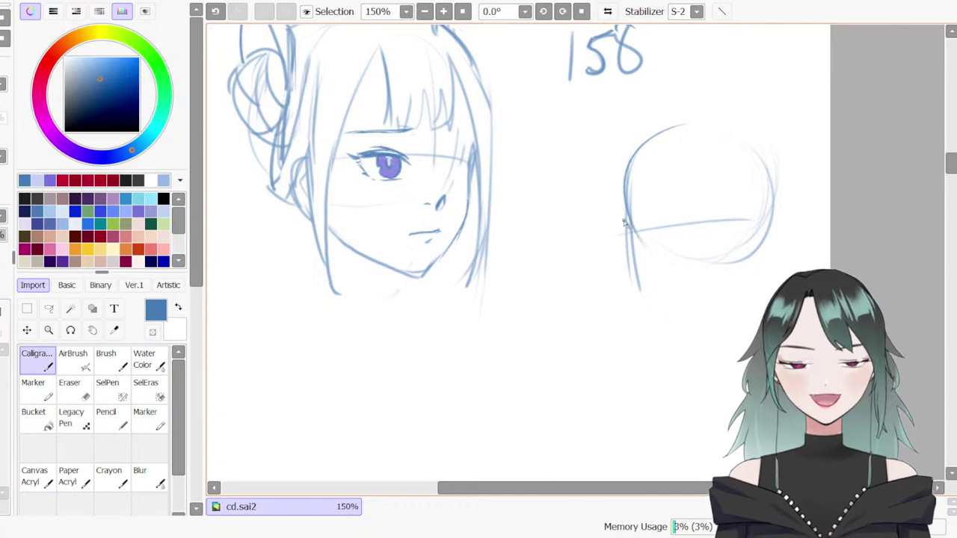
key("ctrl+z")
mouse_move(630, 235)
left_mouse_down()
mouse_move(615, 254)
mouse_move(628, 260)
mouse_move(629, 277)
mouse_move(634, 261)
left_mouse_up()
key("ctrl+z")
key("ctrl+z")
key("ctrl+z")
key("ctrl+z")
key("ctrl+z")
key("ctrl+z")
key("ctrl+z")
key("ctrl+z")
key("e")
key("b")
key("ctrl+z")
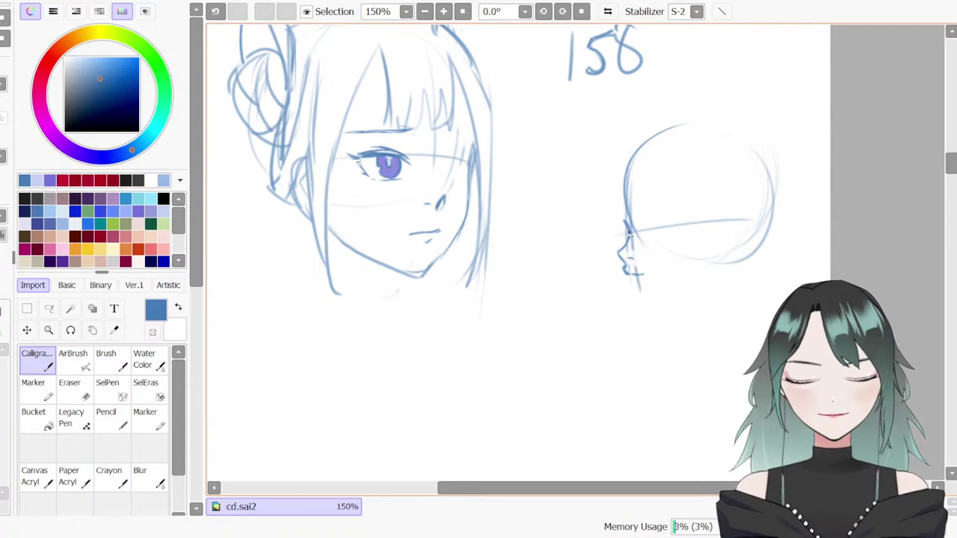
key("ctrl+z")
mouse_move(634, 275)
left_mouse_down()
mouse_move(663, 296)
mouse_move(640, 304)
mouse_move(698, 281)
left_mouse_up()
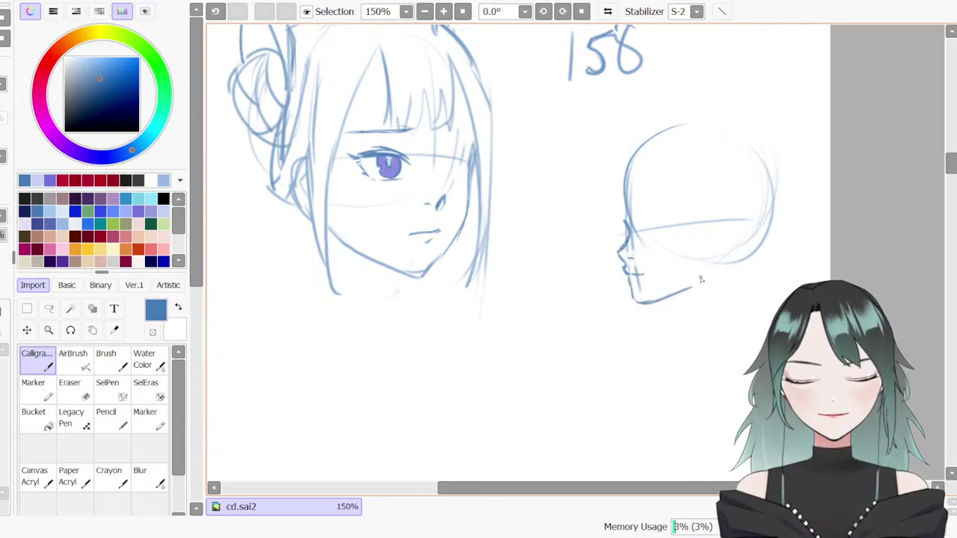
Sketch a small front-view head circle with centre and eye guidelines in the empty space below the two heads
mouse_move(649, 488)
left_mouse_down()
mouse_move(588, 488)
mouse_move(605, 485)
left_mouse_up()
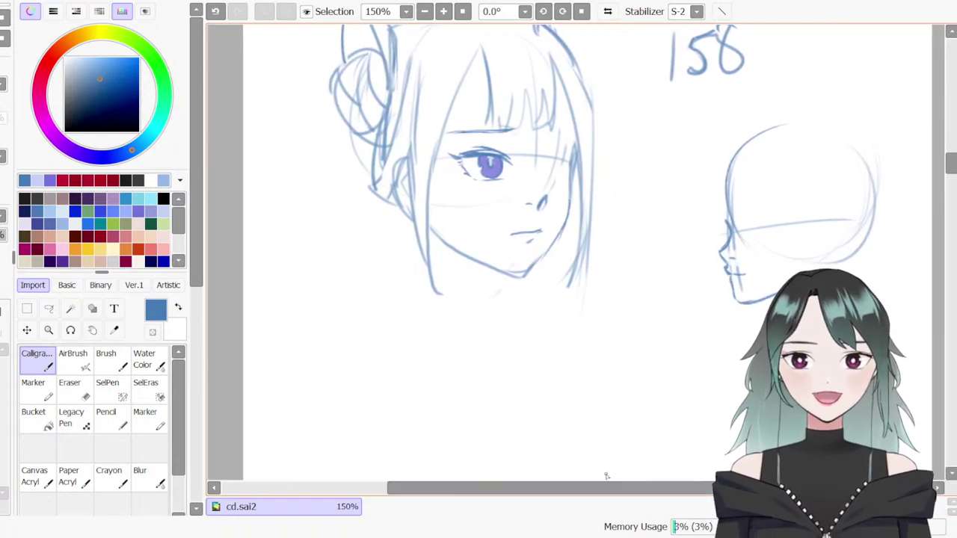
key("b")
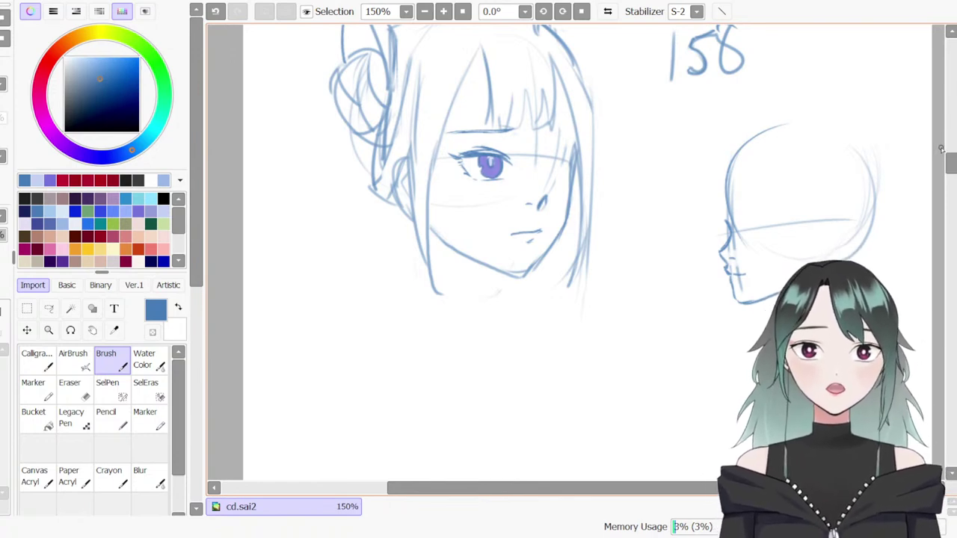
mouse_move(951, 164)
left_mouse_down()
mouse_move(952, 177)
mouse_move(948, 166)
left_mouse_up()
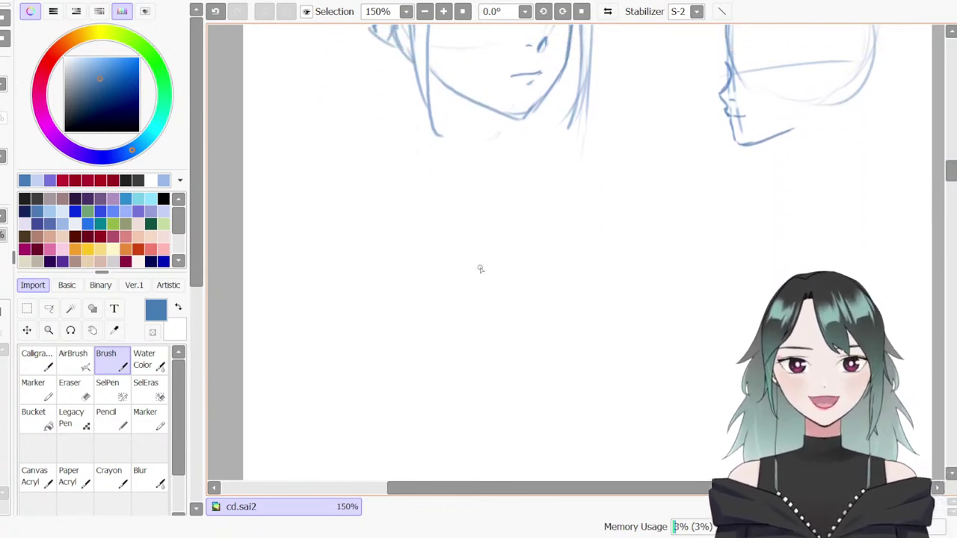
mouse_move(635, 150)
left_mouse_down()
mouse_move(658, 212)
mouse_move(690, 154)
mouse_move(661, 230)
left_mouse_up()
left_click_drag(641, 181, 688, 180)
Draw a stand-up collar around the small figure's neck with a narrow V shape at its front
left_click_drag(653, 205, 655, 221)
mouse_move(668, 205)
left_mouse_down()
mouse_move(668, 222)
mouse_move(640, 211)
mouse_move(658, 219)
left_mouse_up()
key("ctrl+z")
key("ctrl+z")
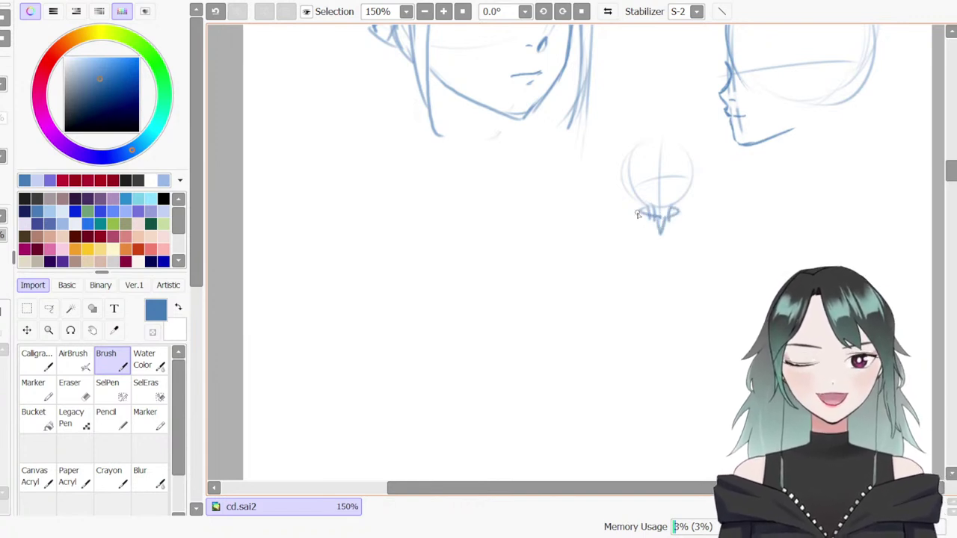
key("ctrl+z")
key("ctrl+z")
mouse_move(640, 210)
left_mouse_down()
mouse_move(663, 229)
mouse_move(675, 210)
mouse_move(658, 237)
left_mouse_up()
Shorten the V below the collar, and draw a looped knot with a triangular chest cutout beneath it
key("e")
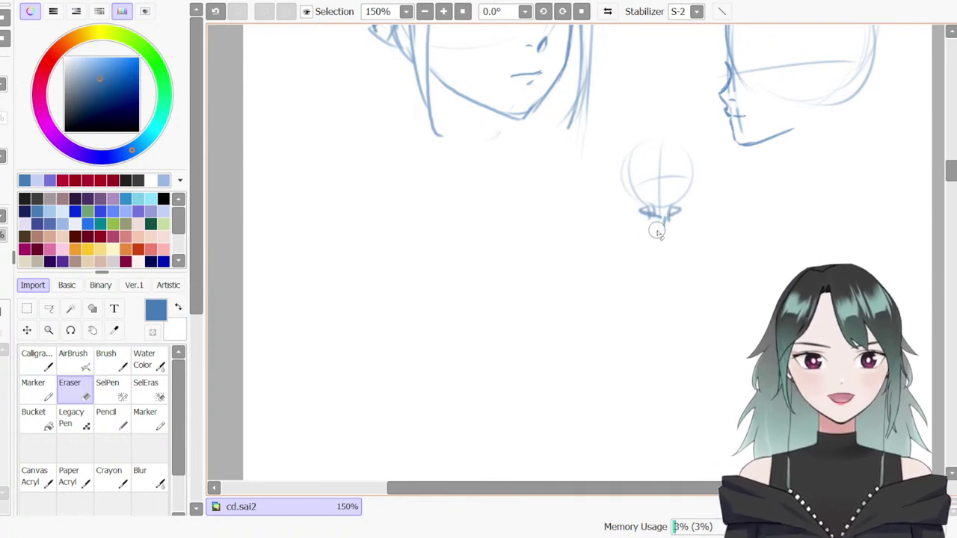
key("n")
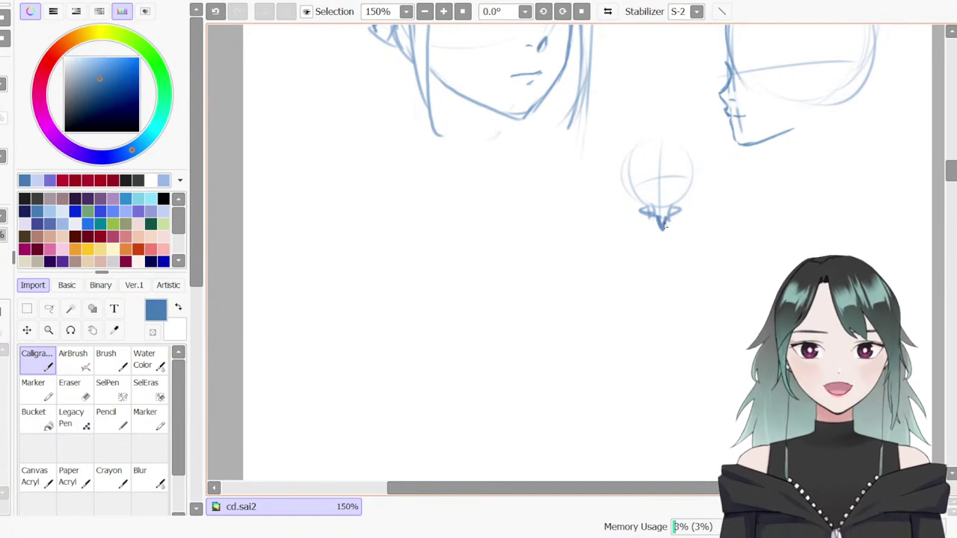
key("ctrl+z")
left_click_drag(663, 228, 659, 240)
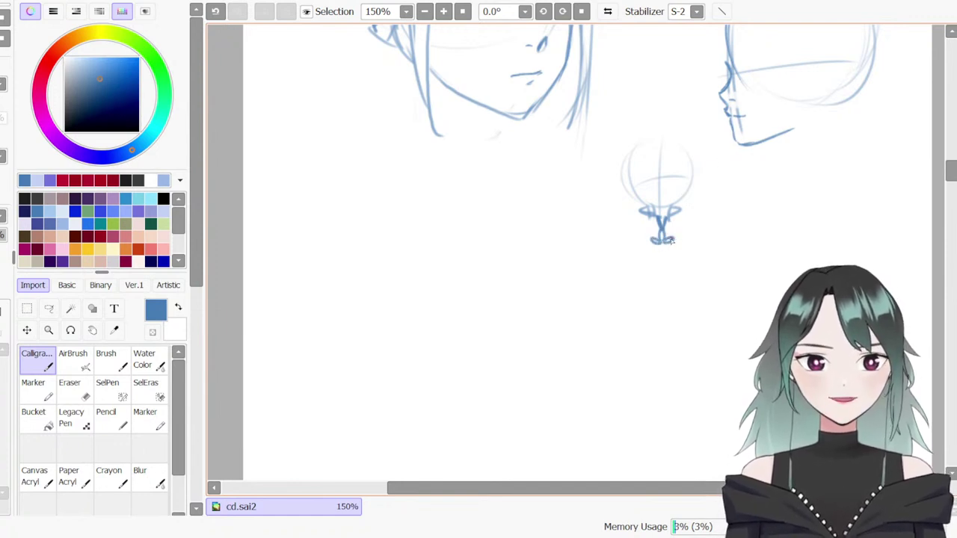
key("ctrl+z")
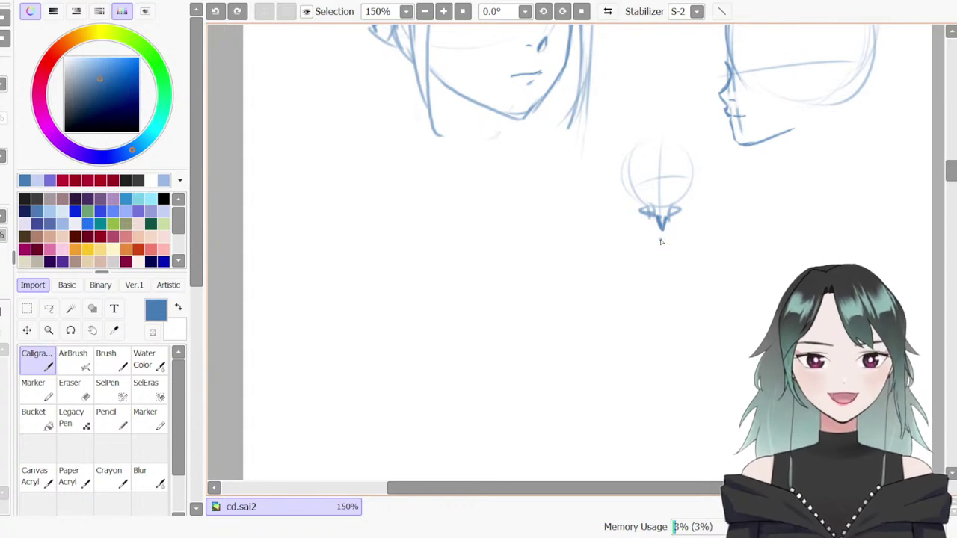
mouse_move(663, 236)
left_mouse_down()
mouse_move(650, 243)
mouse_move(671, 239)
left_mouse_up()
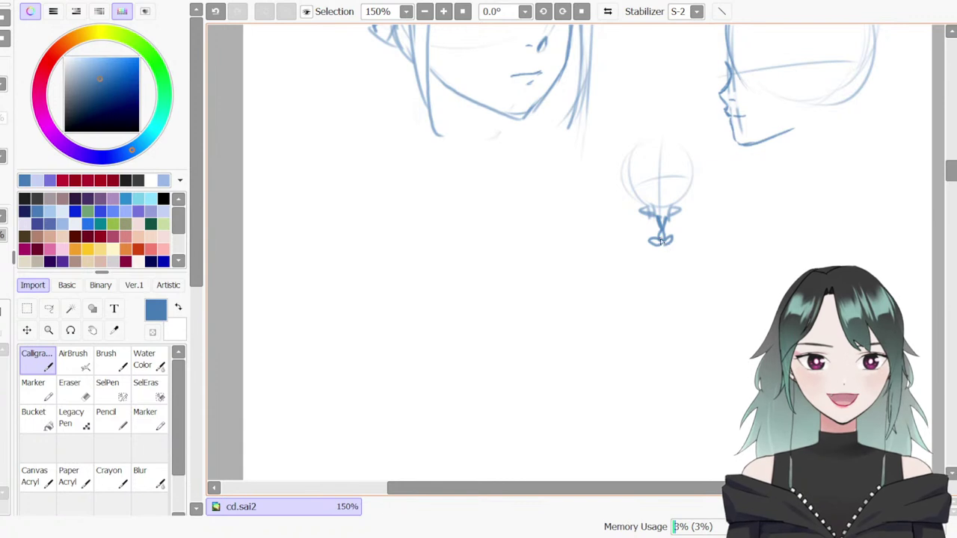
mouse_move(662, 244)
left_mouse_down()
mouse_move(632, 259)
mouse_move(663, 249)
mouse_move(684, 255)
mouse_move(632, 260)
mouse_move(689, 255)
left_mouse_up()
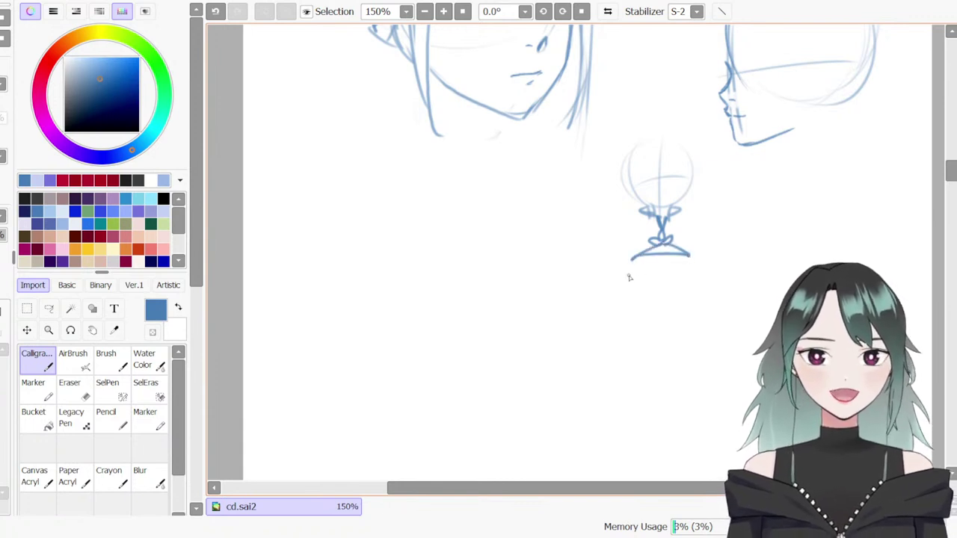
Draw the small figure's shoulders with the Brush and slant the garment's outer edges in to the chest cutout
key("b")
left_click_drag(639, 224, 620, 235)
key("ctrl+z")
mouse_move(680, 212)
left_mouse_down()
mouse_move(683, 228)
mouse_move(615, 227)
left_mouse_up()
key("ctrl+z")
mouse_move(680, 210)
left_mouse_down()
mouse_move(709, 231)
mouse_move(695, 243)
mouse_move(697, 230)
mouse_move(691, 260)
left_mouse_up()
left_click_drag(616, 227, 626, 260)
left_click_drag(664, 214, 666, 231)
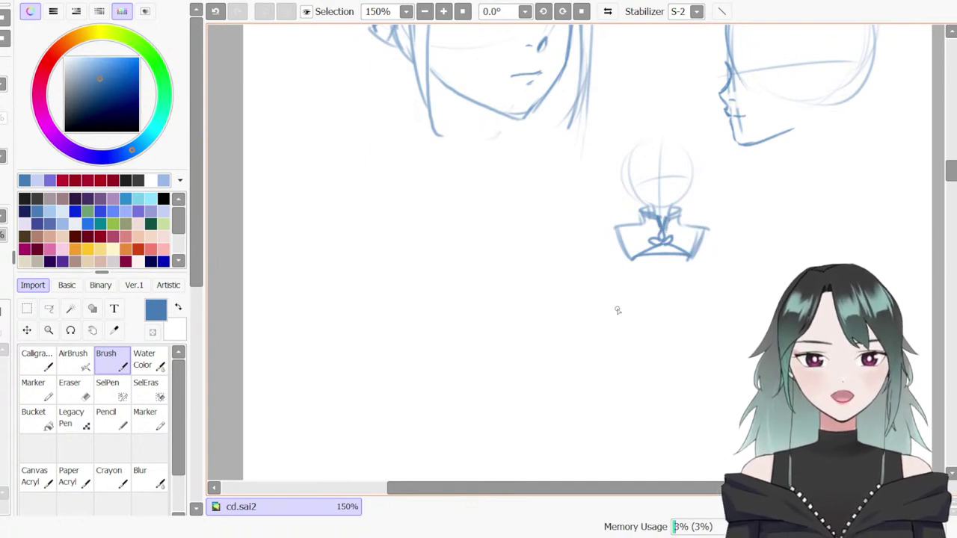
left_click_drag(617, 228, 632, 259)
key("ctrl+z")
Draw the long flaring sides of the dress below the chest cutout and close them with a curved hem
mouse_move(619, 226)
left_mouse_down()
mouse_move(633, 258)
mouse_move(624, 347)
left_mouse_up()
key("ctrl+z")
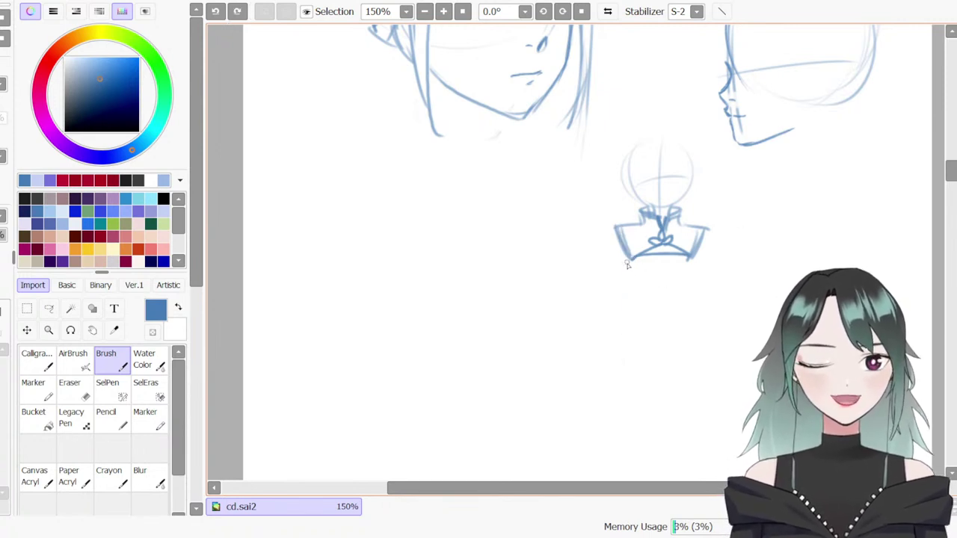
left_click_drag(628, 271, 623, 337)
left_click_drag(689, 262, 696, 357)
left_click_drag(626, 260, 607, 410)
key("ctrl+z")
mouse_move(633, 295)
left_mouse_down()
mouse_move(614, 409)
mouse_move(692, 416)
left_mouse_up()
key("ctrl+z")
left_click_drag(616, 413, 691, 419)
Redraw the dress's side edges down to the hem and erase the stray overlapping lines
left_click_drag(694, 298, 698, 381)
key("ctrl+z")
left_click_drag(696, 319, 705, 410)
left_click_drag(620, 343, 613, 405)
left_click_drag(629, 297, 617, 431)
left_click_drag(627, 265, 619, 373)
key("ctrl+z")
key("e")
left_click_drag(620, 285, 609, 381)
key("b")
left_click_drag(626, 266, 611, 425)
key("ctrl+z")
key("e")
left_click_drag(626, 300, 613, 414)
key("b")
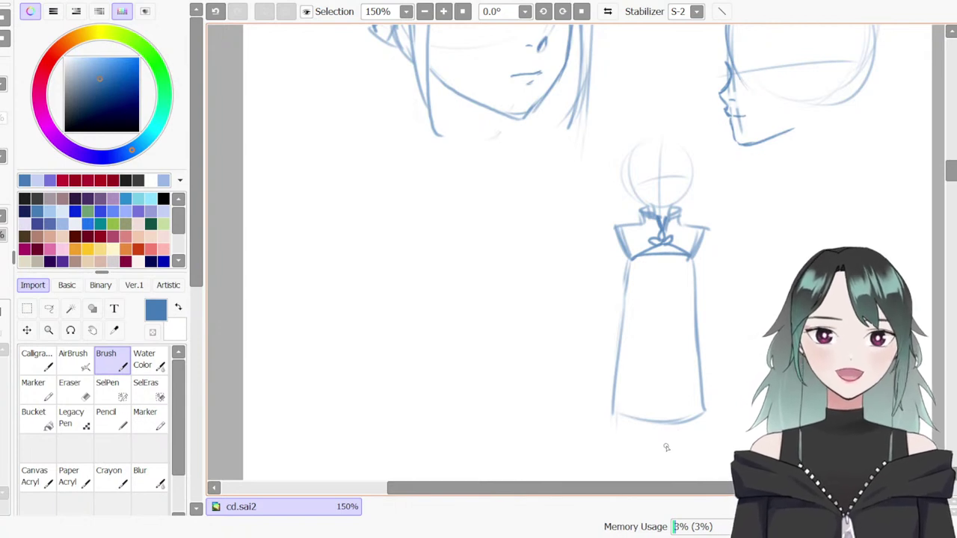
Paint a solid near-black oval with the Marker in the empty area beside the dress sketch
left_click(37, 199)
left_click(33, 385)
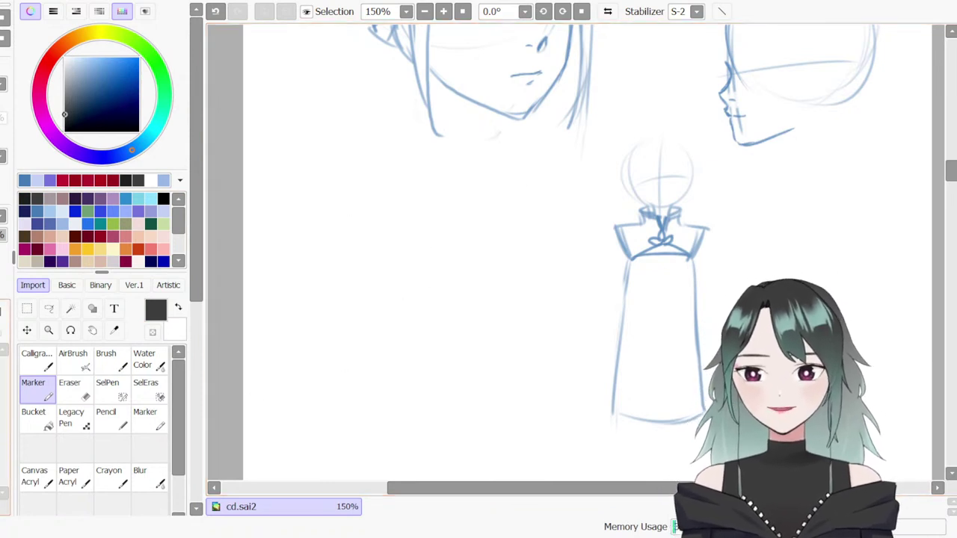
mouse_move(414, 302)
left_mouse_down()
mouse_move(428, 314)
mouse_move(440, 283)
mouse_move(406, 310)
mouse_move(458, 280)
left_mouse_up()
left_click(370, 380)
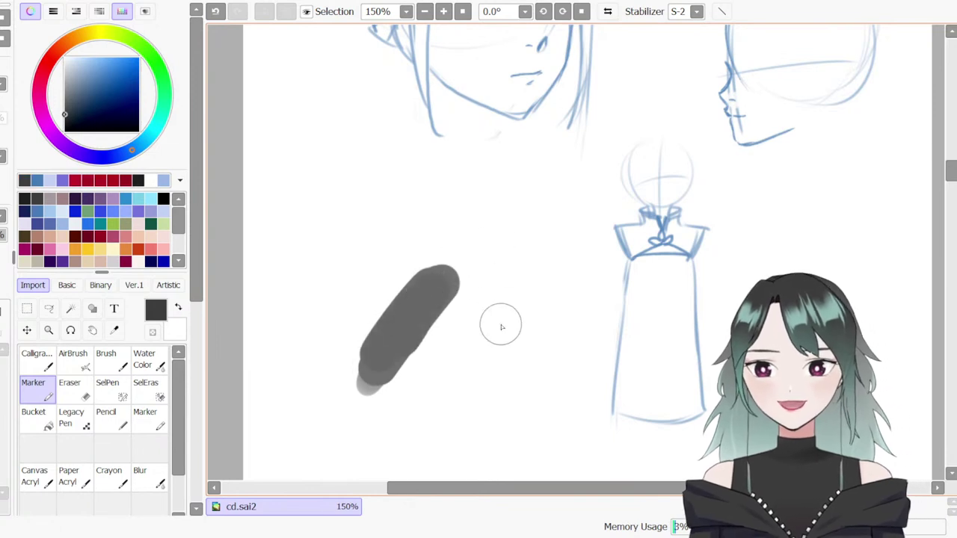
key("ctrl+z")
key("ctrl+z")
mouse_move(359, 333)
left_mouse_down()
mouse_move(360, 323)
mouse_move(370, 341)
mouse_move(406, 271)
mouse_move(373, 342)
mouse_move(382, 282)
left_mouse_up()
mouse_move(423, 254)
left_mouse_down()
mouse_move(367, 341)
mouse_move(381, 264)
mouse_move(367, 304)
mouse_move(391, 276)
mouse_move(367, 341)
mouse_move(379, 265)
mouse_move(394, 287)
mouse_move(408, 260)
mouse_move(368, 266)
left_mouse_up()
key("n")
key("ctrl+z")
key("m")
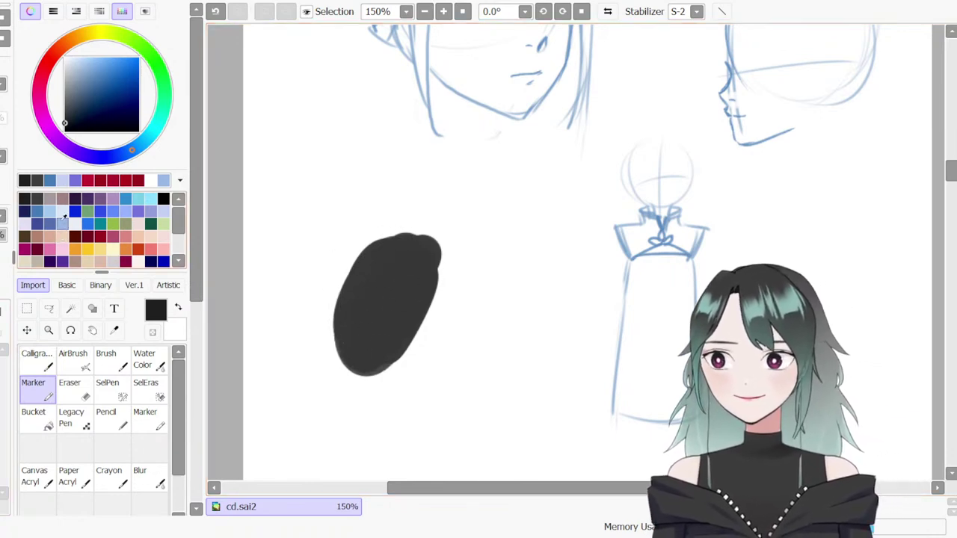
Layer dark crimson Marker strokes over the upper part of the near-black oval to blend the two colours
left_click(37, 249)
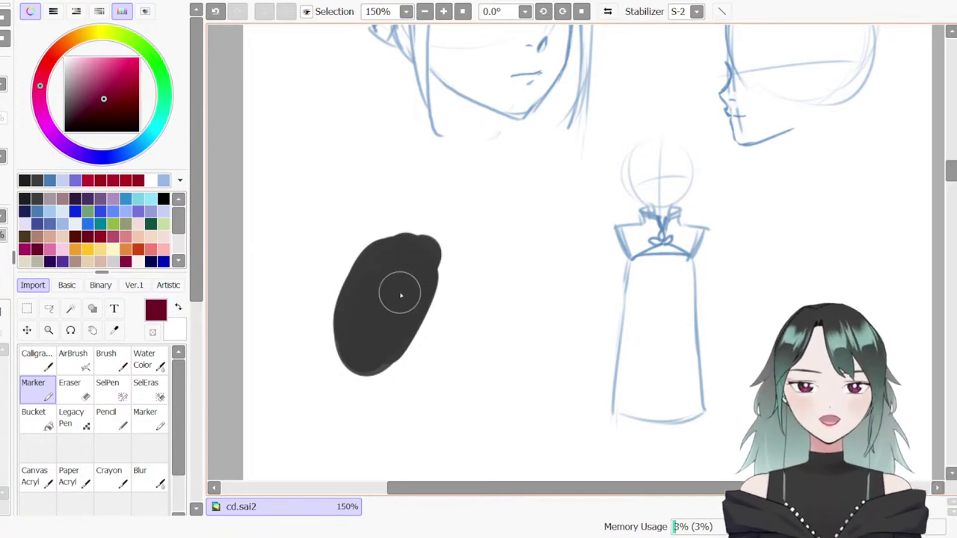
left_click_drag(418, 249, 378, 285)
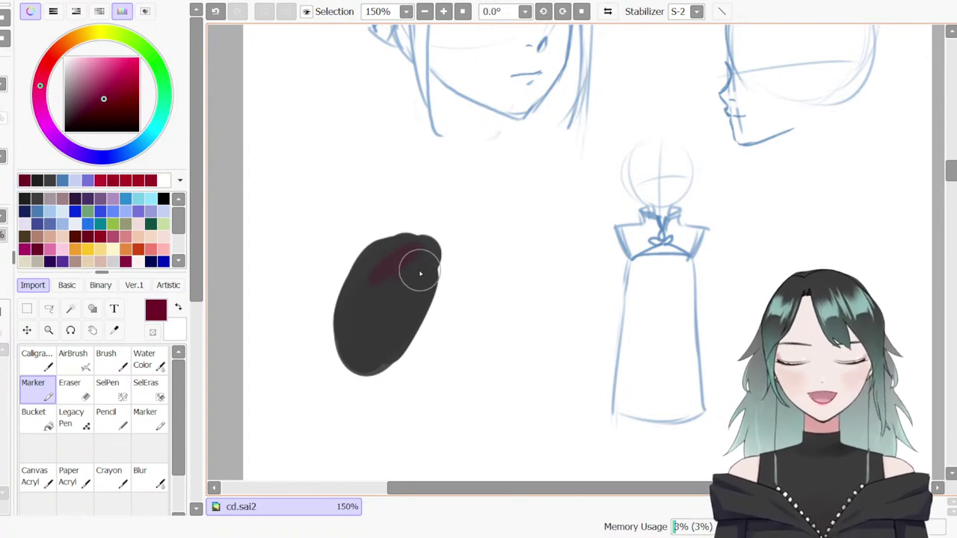
mouse_move(420, 276)
left_mouse_down()
mouse_move(350, 291)
mouse_move(359, 304)
mouse_move(414, 251)
mouse_move(394, 268)
left_mouse_up()
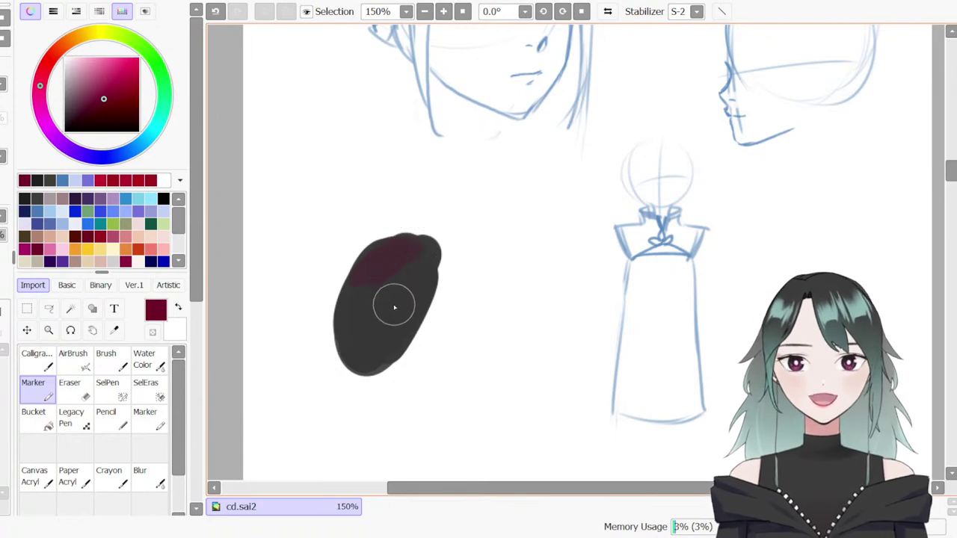
left_click_drag(345, 336, 402, 259)
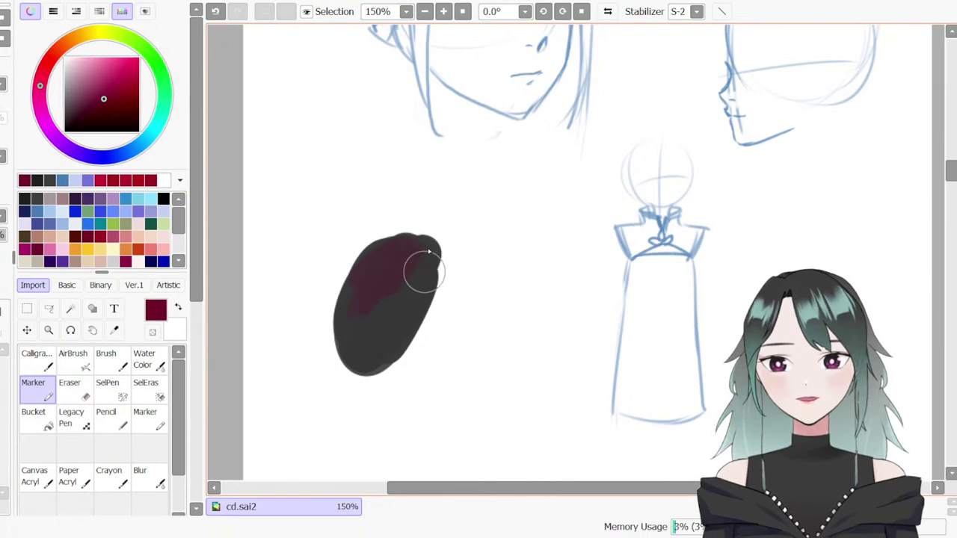
mouse_move(393, 291)
left_mouse_down()
mouse_move(369, 318)
mouse_move(414, 294)
mouse_move(400, 309)
mouse_move(428, 252)
mouse_move(421, 239)
mouse_move(383, 258)
left_mouse_up()
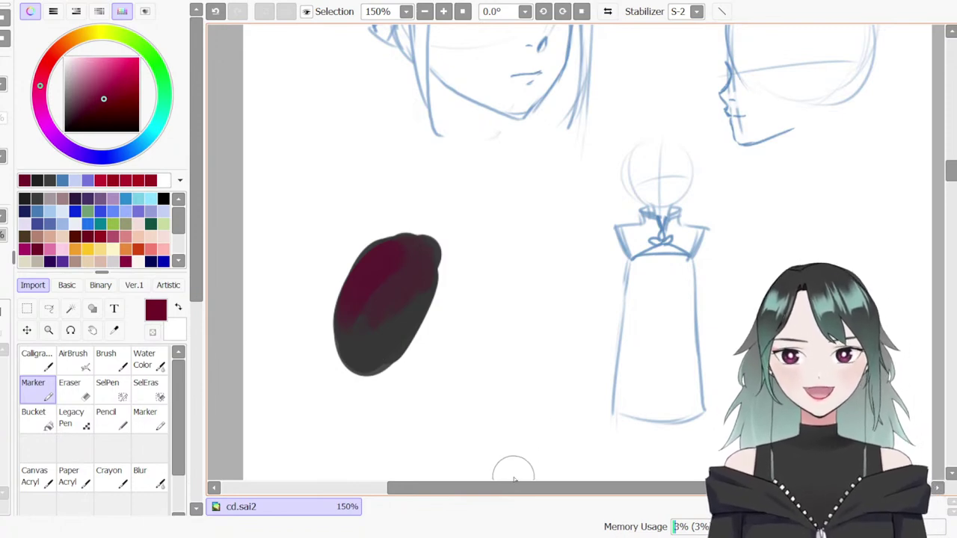
Reselect the blue sketch colour, set the Calligraphy brush size to 7.0, and switch to the Brush
left_click_drag(527, 487, 546, 488)
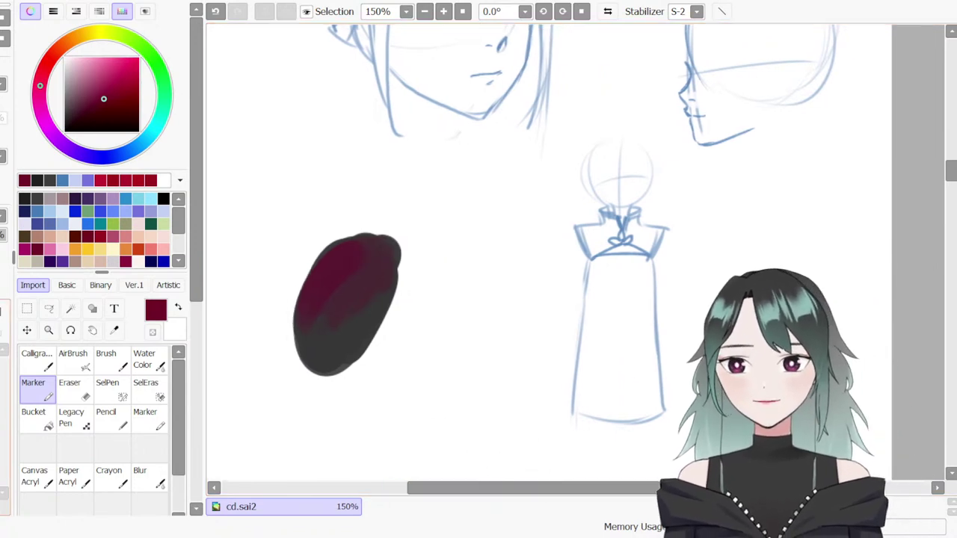
left_click(62, 181)
left_click(37, 360)
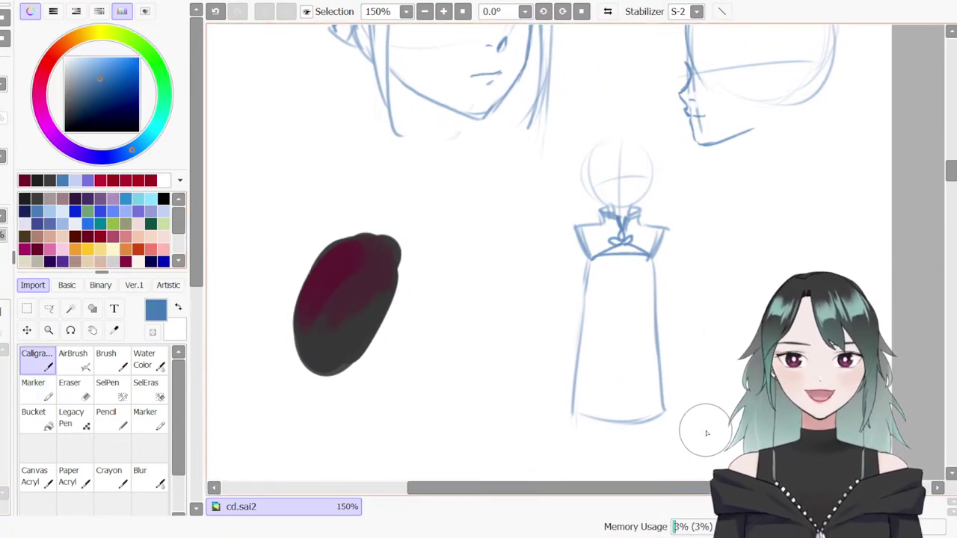
left_click_drag(692, 264, 664, 264)
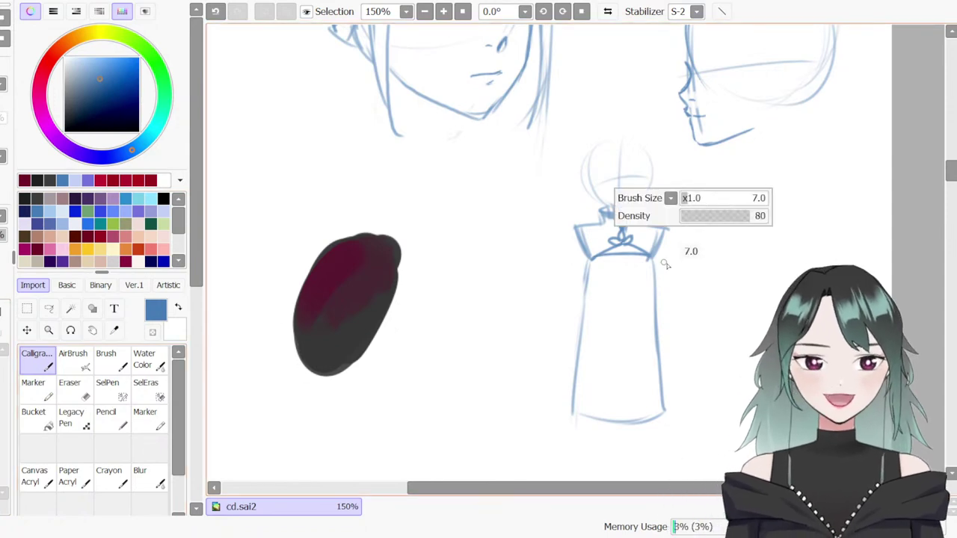
key("v")
left_click_drag(659, 321, 660, 274)
key("ctrl+z")
mouse_move(950, 173)
left_mouse_down()
mouse_move(949, 162)
mouse_move(930, 205)
mouse_move(918, 201)
left_mouse_up()
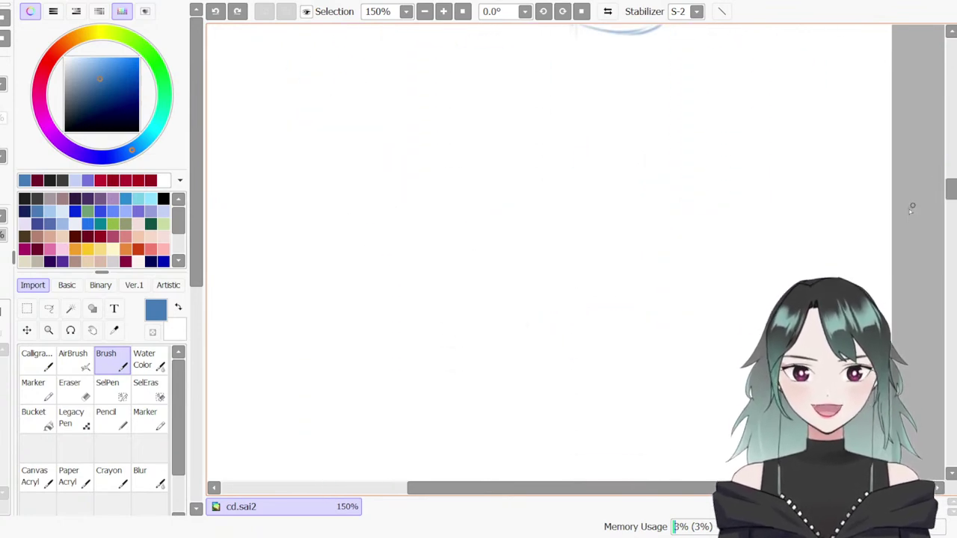
mouse_move(593, 488)
left_mouse_down()
mouse_move(573, 488)
mouse_move(587, 484)
left_mouse_up()
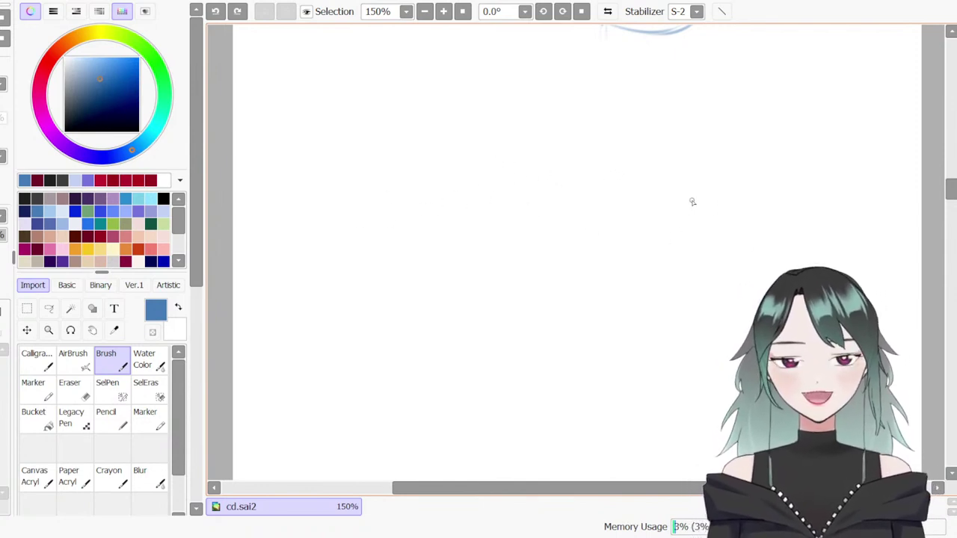
left_click_drag(737, 172, 702, 325)
left_click_drag(811, 191, 826, 250)
key("ctrl+z")
left_click_drag(743, 171, 705, 349)
key("ctrl+z")
key("ctrl+z")
Sketch a loose circle with light Brush strokes on the blank canvas as the skull of a new head
mouse_move(664, 177)
left_mouse_down()
mouse_move(660, 359)
mouse_move(795, 224)
left_mouse_up()
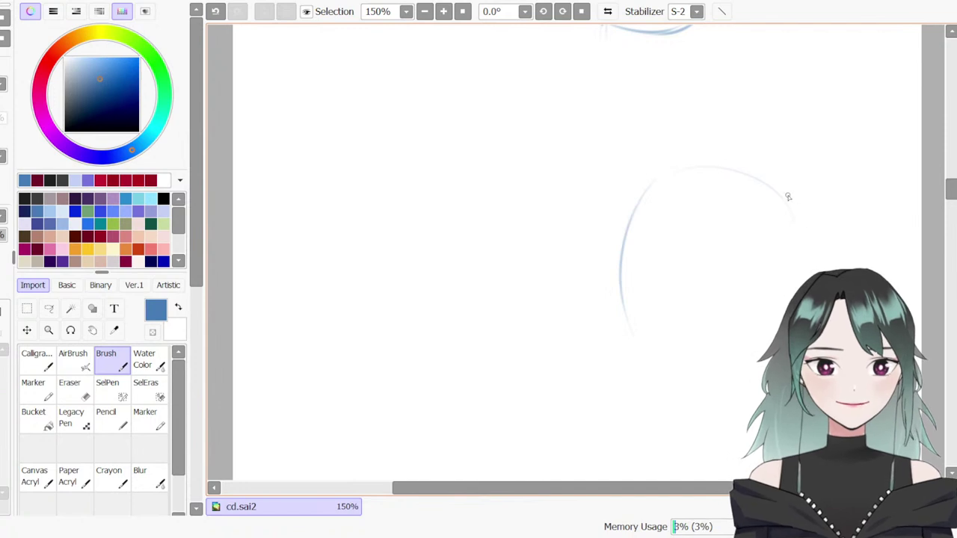
left_click_drag(637, 333, 819, 231)
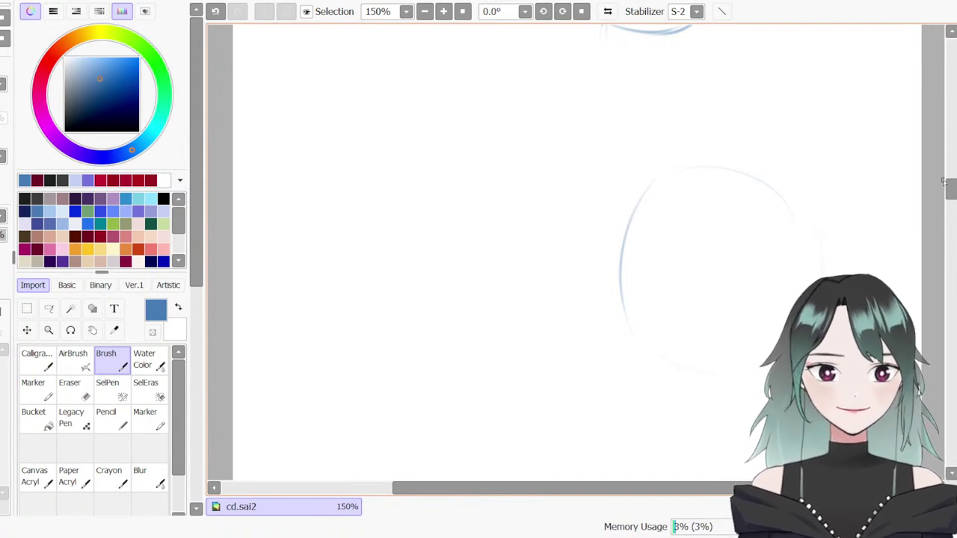
mouse_move(633, 216)
left_mouse_down()
mouse_move(788, 204)
mouse_move(793, 215)
left_mouse_up()
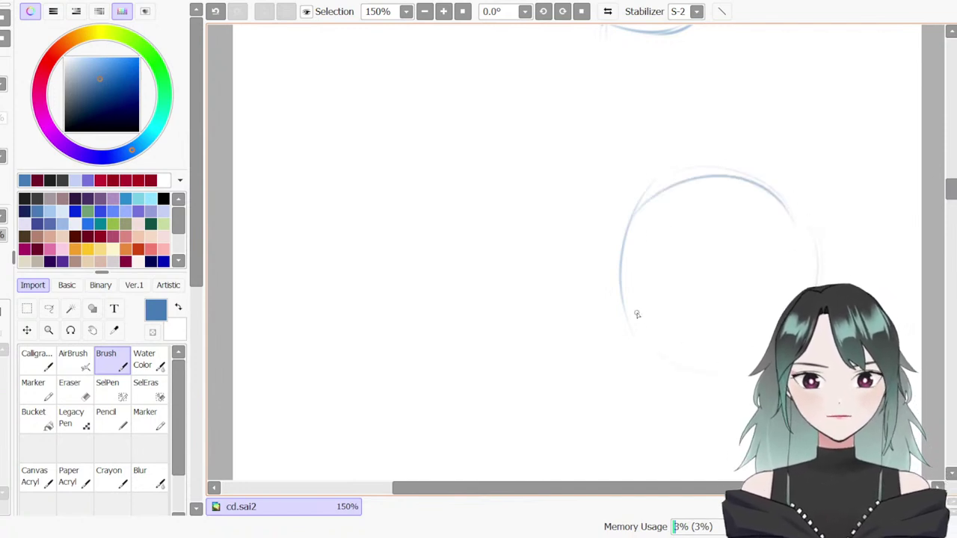
left_click_drag(635, 327, 747, 354)
mouse_move(796, 226)
left_mouse_down()
mouse_move(809, 293)
mouse_move(666, 354)
mouse_move(644, 300)
mouse_move(675, 364)
mouse_move(759, 365)
left_mouse_up()
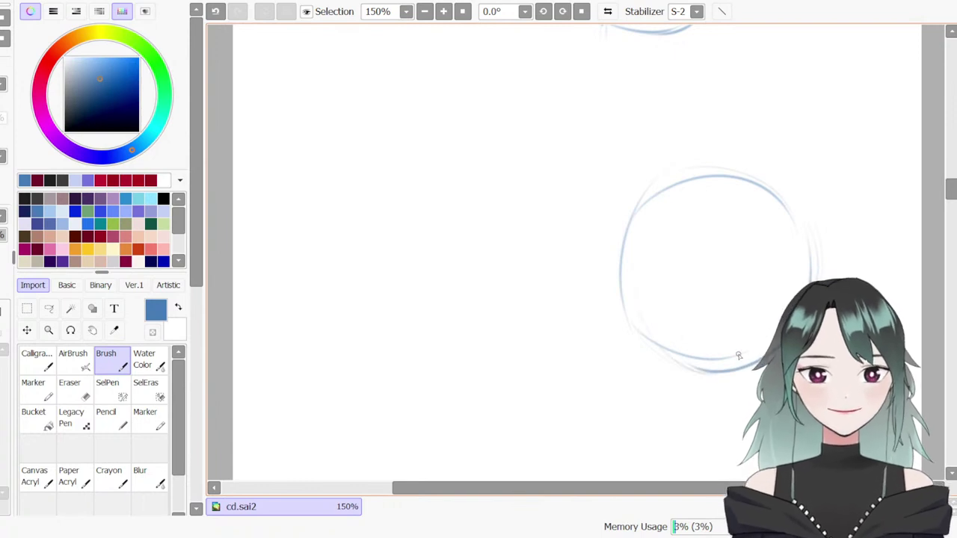
Draw a curved vertical centre line on the circle's far side and a slightly curved eye line across its lower half
left_click_drag(660, 216, 671, 396)
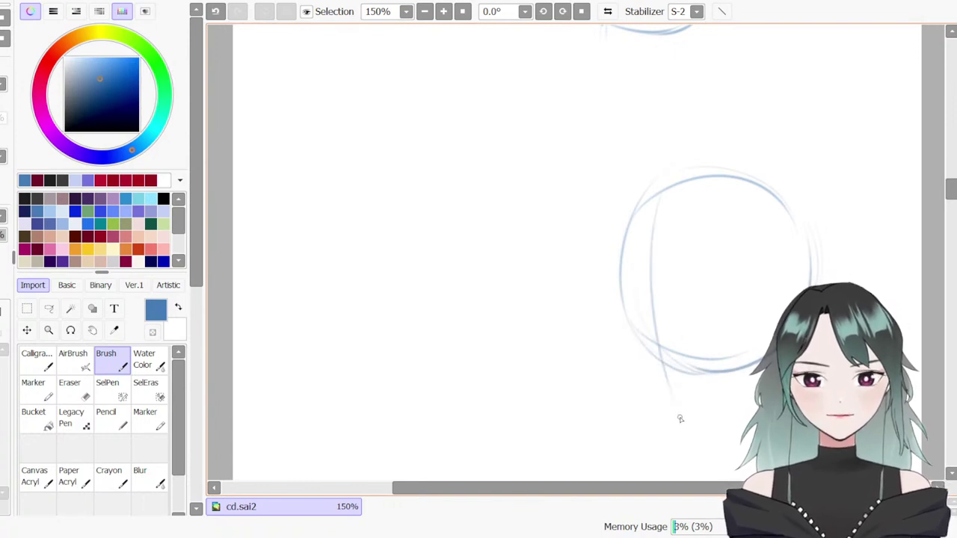
key("ctrl+z")
left_click_drag(664, 196, 686, 409)
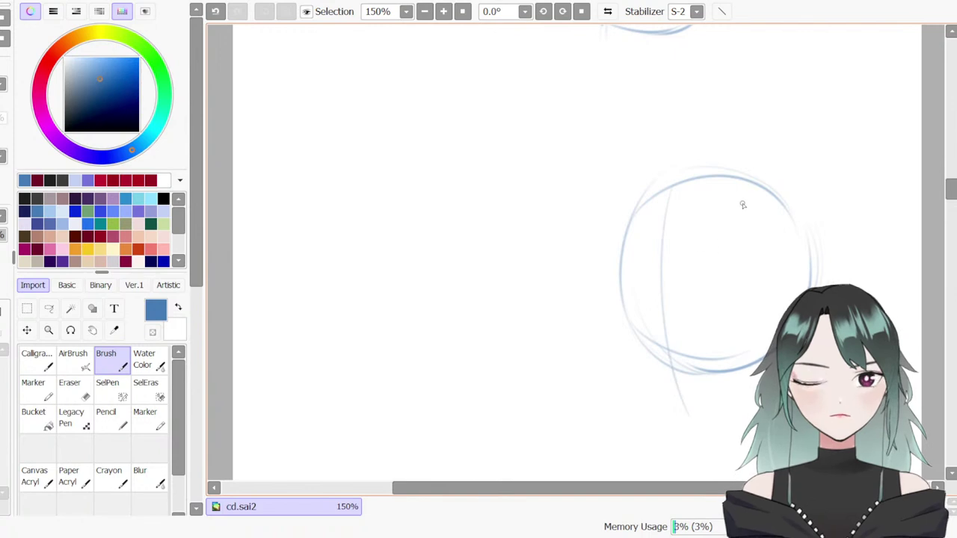
left_click_drag(634, 321, 777, 299)
Sketch the cheek and angular jaw lines below the circle, meeting at a narrow, pointed chin
left_click_drag(623, 304, 637, 361)
key("ctrl+z")
mouse_move(621, 302)
left_mouse_down()
mouse_move(642, 371)
mouse_move(679, 415)
left_mouse_up()
key("ctrl+z")
mouse_move(644, 376)
left_mouse_down()
mouse_move(680, 416)
mouse_move(697, 419)
mouse_move(754, 381)
left_mouse_up()
key("ctrl+z")
key("ctrl+z")
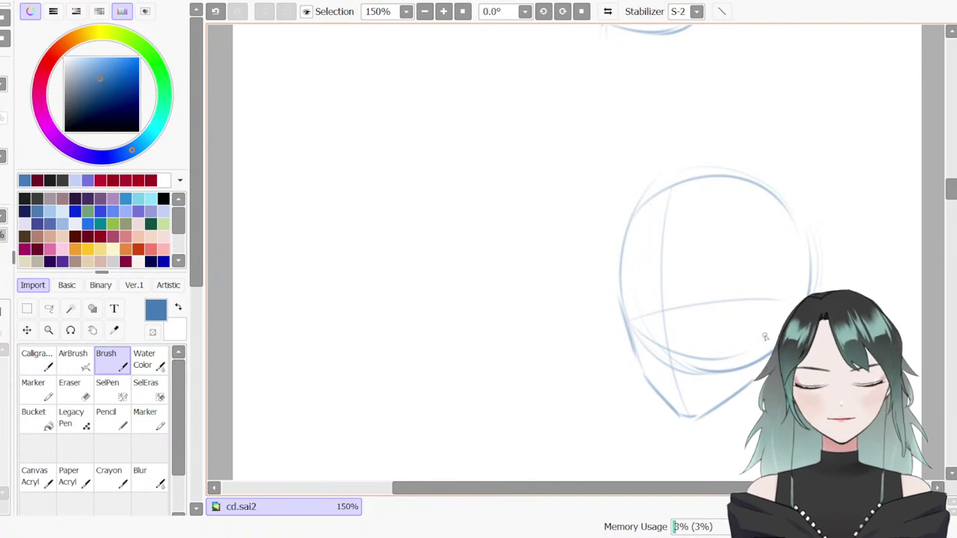
Sketch the hair outline over the forehead and side of the head, with thick curved strands along the far edge of the face
mouse_move(626, 226)
left_mouse_down()
mouse_move(657, 305)
mouse_move(632, 232)
mouse_move(652, 269)
left_mouse_up()
mouse_move(652, 269)
left_mouse_down()
mouse_move(635, 227)
mouse_move(742, 216)
left_mouse_up()
mouse_move(642, 232)
left_mouse_down()
mouse_move(769, 249)
mouse_move(725, 182)
mouse_move(748, 230)
left_mouse_up()
key("ctrl+z")
key("ctrl+z")
left_click_drag(642, 226, 778, 251)
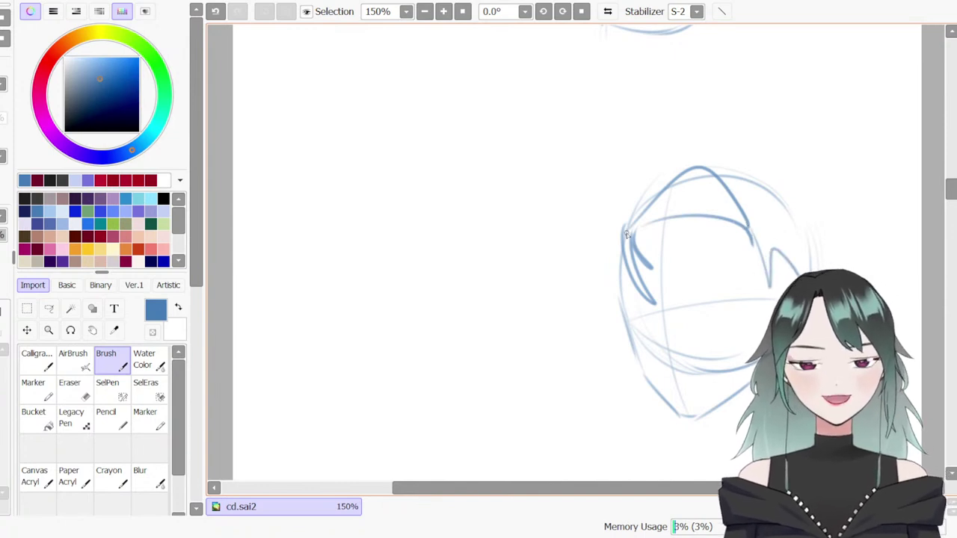
left_click_drag(649, 265, 652, 267)
left_click_drag(634, 224, 656, 304)
left_click_drag(628, 238, 656, 304)
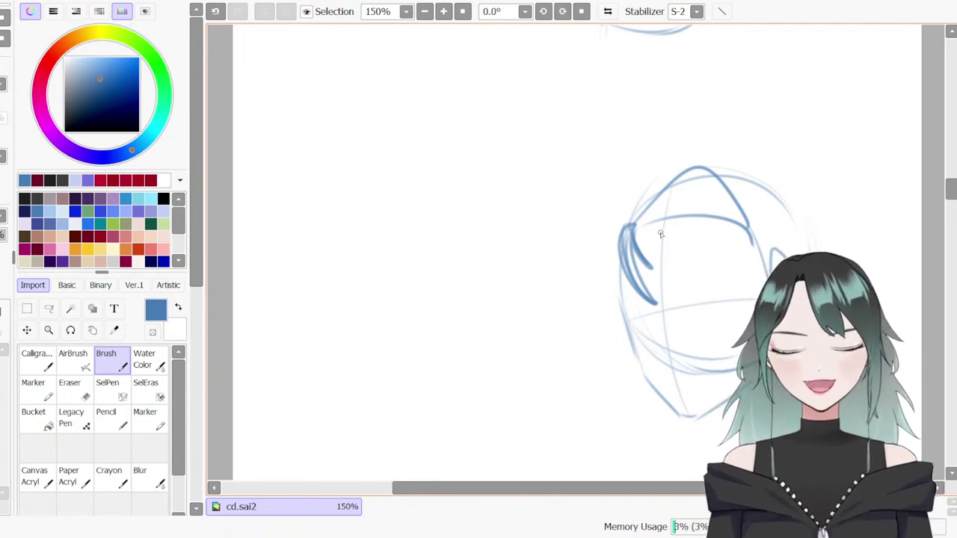
Erase the peaked hair strokes on top and redraw a lower crown curve, a flatter fringe line and the side strand
key("e")
mouse_move(711, 216)
left_mouse_down()
mouse_move(735, 227)
mouse_move(691, 216)
mouse_move(658, 224)
left_mouse_up()
key("b")
key("e")
mouse_move(680, 179)
left_mouse_down()
mouse_move(630, 215)
mouse_move(636, 221)
mouse_move(711, 182)
left_mouse_up()
key("b")
mouse_move(637, 221)
left_mouse_down()
mouse_move(708, 222)
mouse_move(750, 238)
left_mouse_up()
left_click_drag(742, 205, 764, 293)
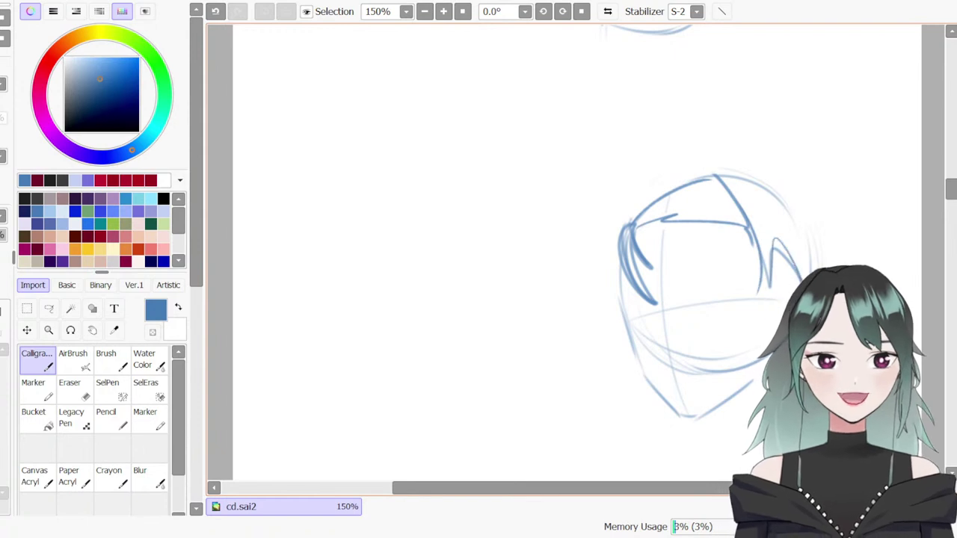
Add two long hair strokes down the back of the head, then undo the extra strokes tried over the fringe
left_click_drag(773, 178, 822, 265)
left_click_drag(770, 188, 819, 251)
mouse_move(635, 218)
left_mouse_down()
mouse_move(704, 198)
mouse_move(682, 185)
left_mouse_up()
mouse_move(646, 219)
left_mouse_down()
mouse_move(733, 199)
mouse_move(739, 213)
left_mouse_up()
key("ctrl+z")
key("ctrl+z")
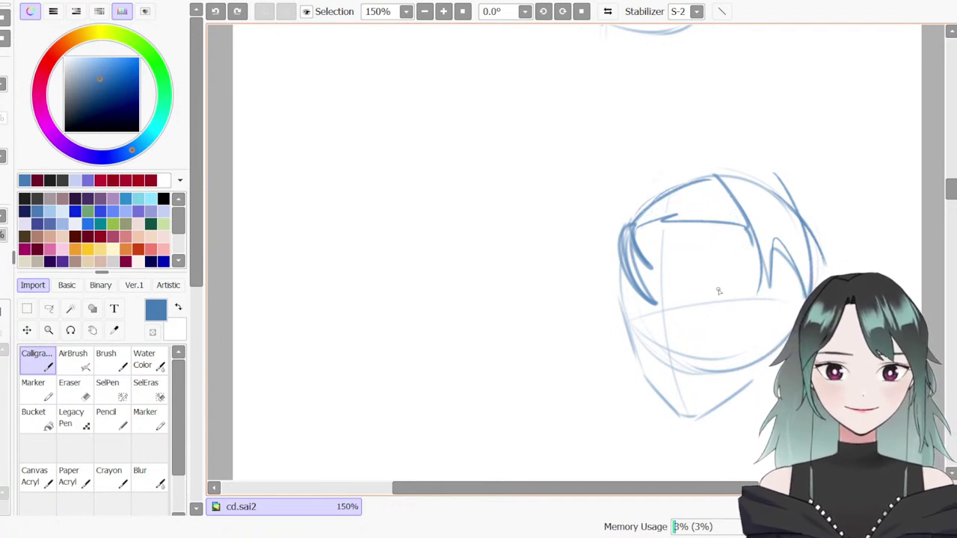
Draw the near eye's upper lash line along the eye guideline, undoing and redrawing strokes to shape it
left_click_drag(683, 312, 725, 302)
key("ctrl+z")
key("ctrl+z")
key("ctrl+z")
key("ctrl+z")
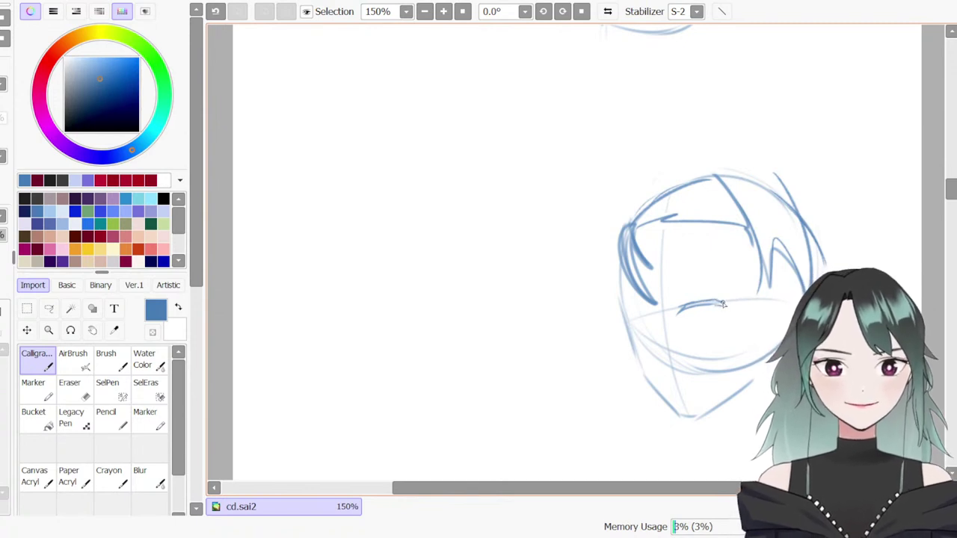
key("ctrl+z")
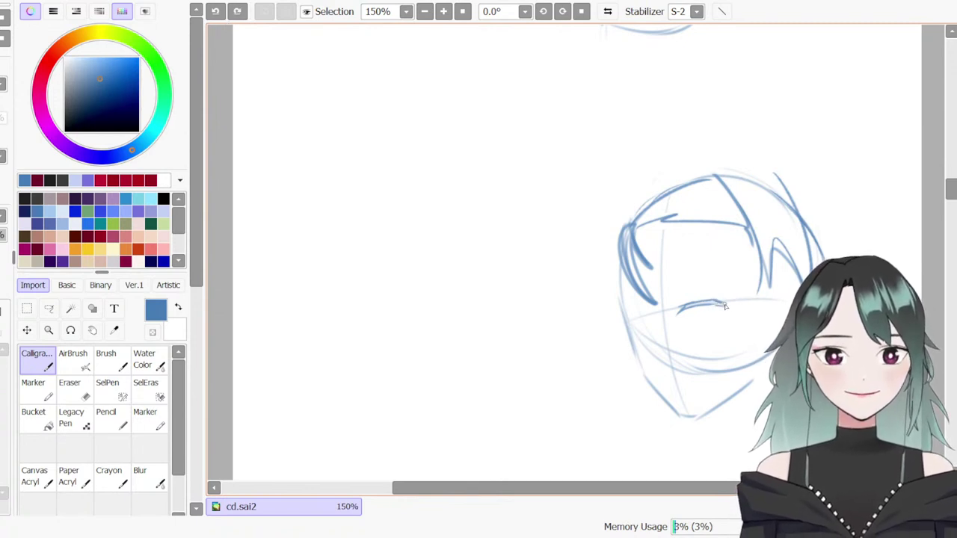
left_click_drag(708, 304, 724, 302)
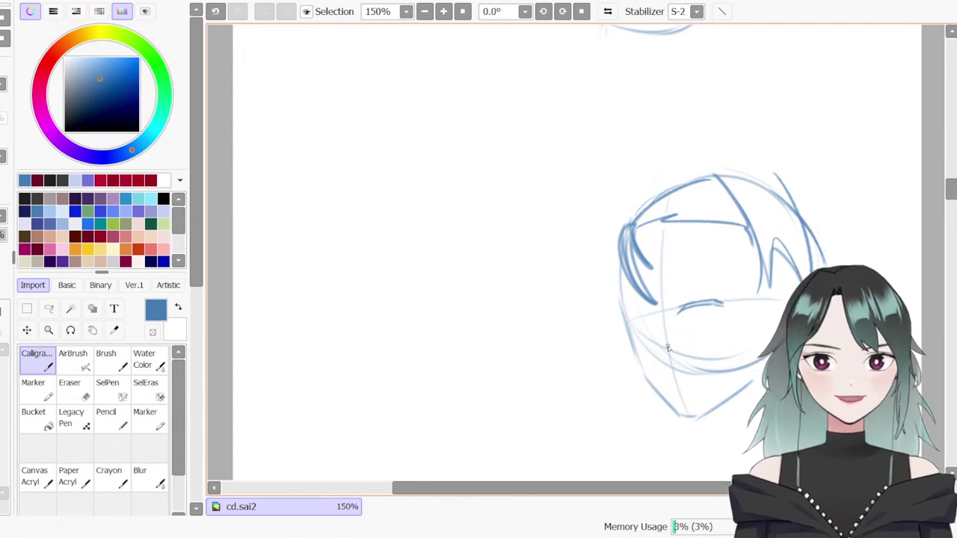
Rework the near eye's upper lash line with repeated short strokes, thickening it and angling its inner end downward
mouse_move(714, 302)
left_mouse_down()
mouse_move(723, 311)
mouse_move(712, 303)
mouse_move(681, 312)
left_mouse_up()
key("ctrl+z")
key("e")
key("n")
key("ctrl+z")
key("ctrl+z")
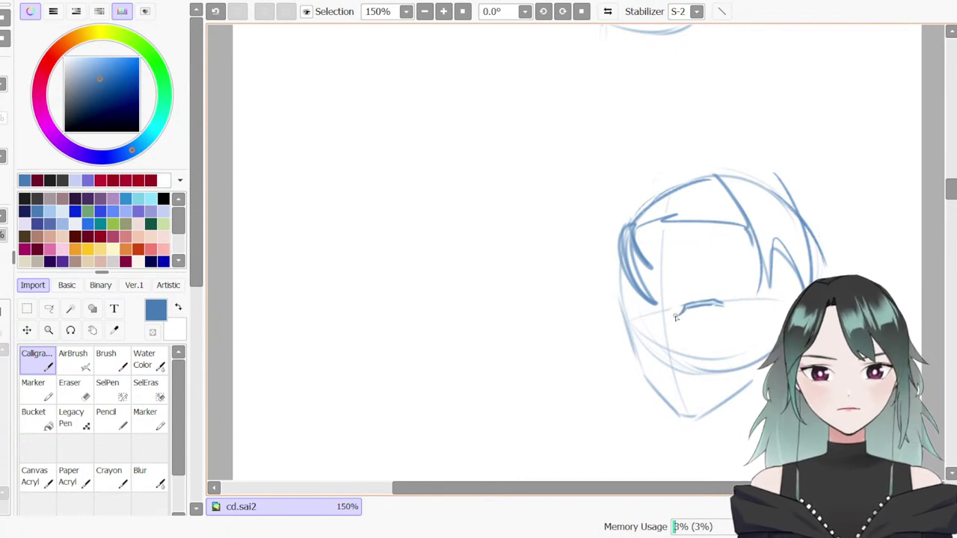
key("ctrl+z")
left_click_drag(710, 303, 720, 297)
key("ctrl+z")
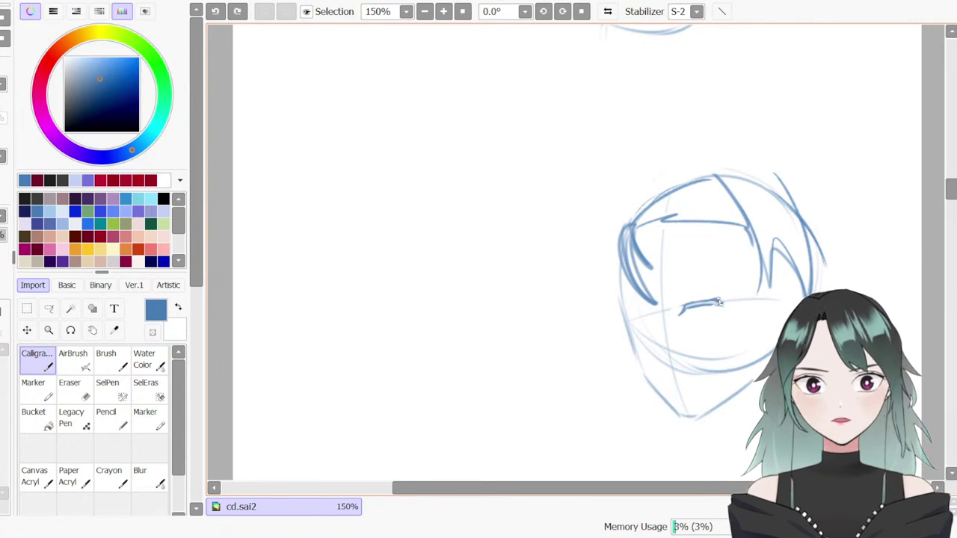
key("ctrl+z")
Shape the outer end of the near eye's upper lash line into a small pointed corner
mouse_move(721, 308)
left_mouse_down()
mouse_move(730, 302)
mouse_move(720, 319)
mouse_move(698, 324)
mouse_move(724, 317)
mouse_move(714, 317)
left_mouse_up()
key("ctrl+z")
key("ctrl+z")
key("ctrl+z")
key("e")
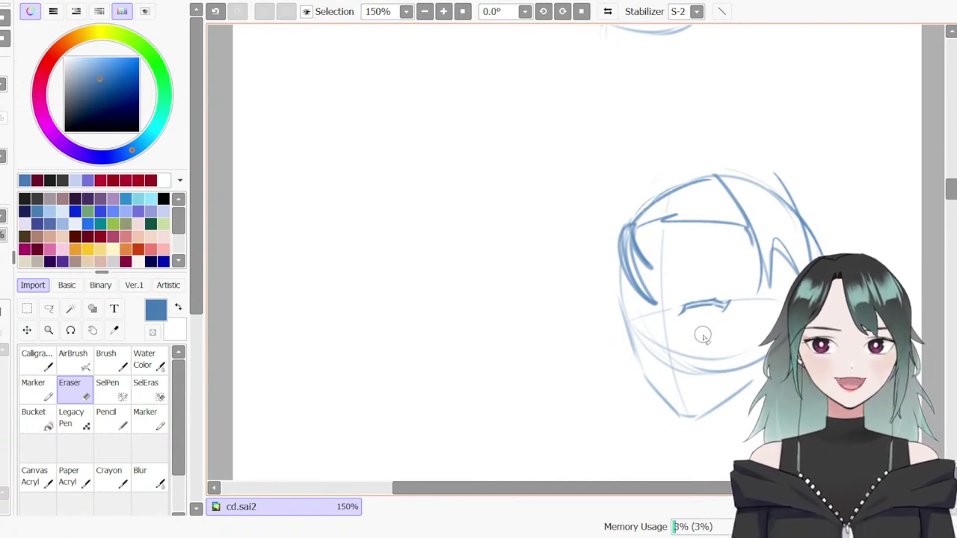
key("n")
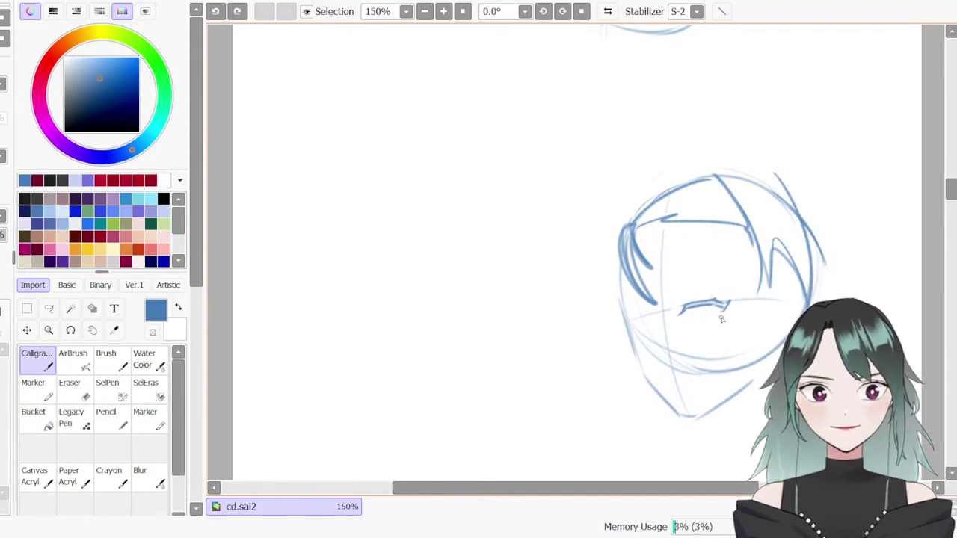
Redraw the short stroke descending from the eye's outer corner and sketch the iris, pupil and lower lid line
key("ctrl+z")
left_click_drag(727, 305, 721, 316)
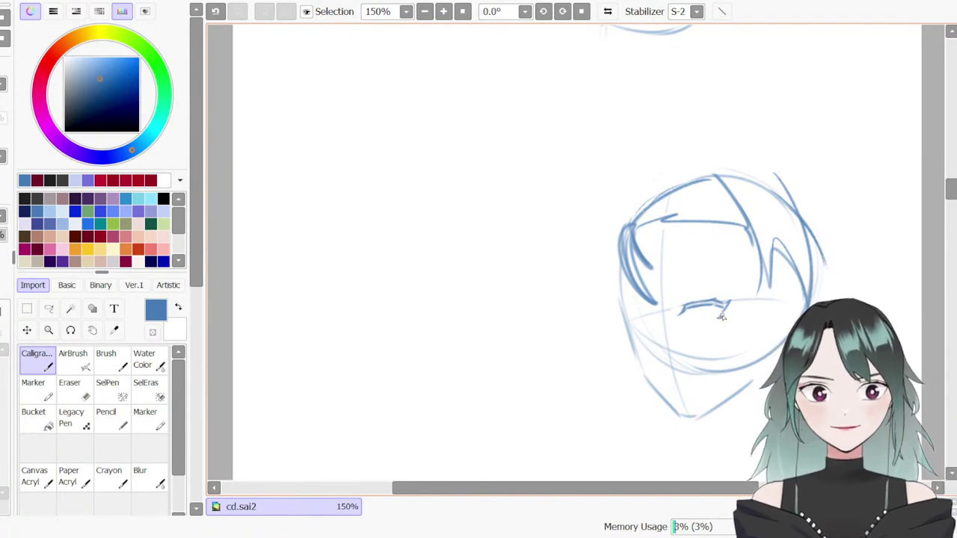
key("e")
key("ctrl+z")
key("n")
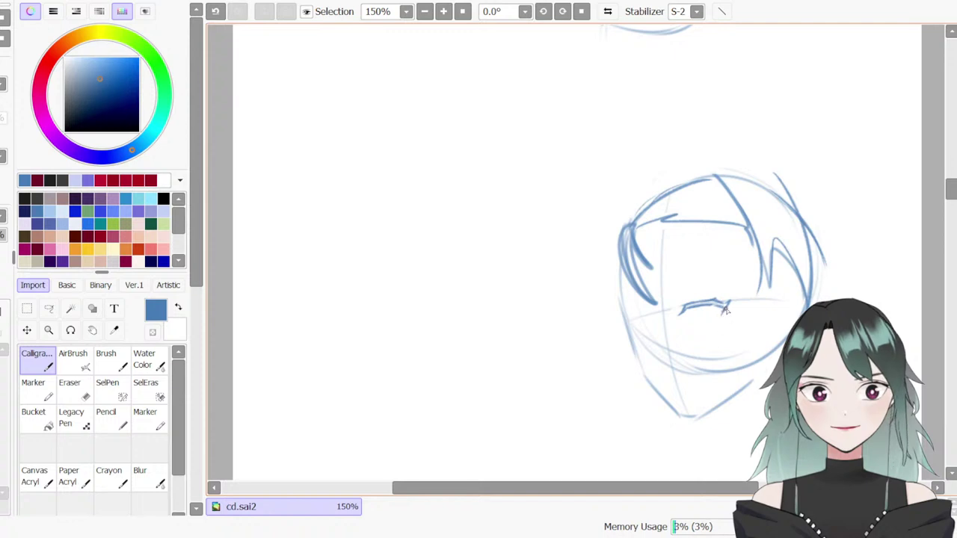
key("ctrl+z")
left_click_drag(727, 305, 720, 317)
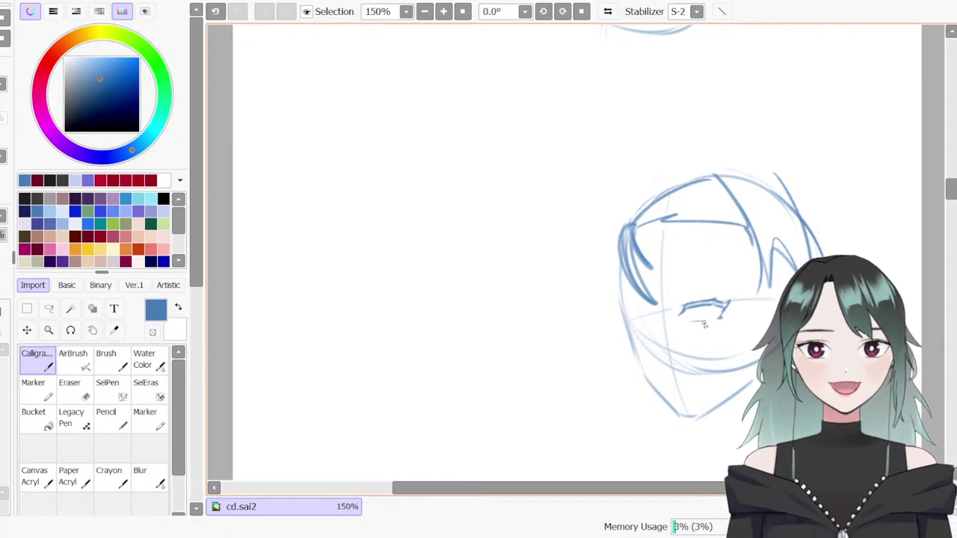
key("ctrl+z")
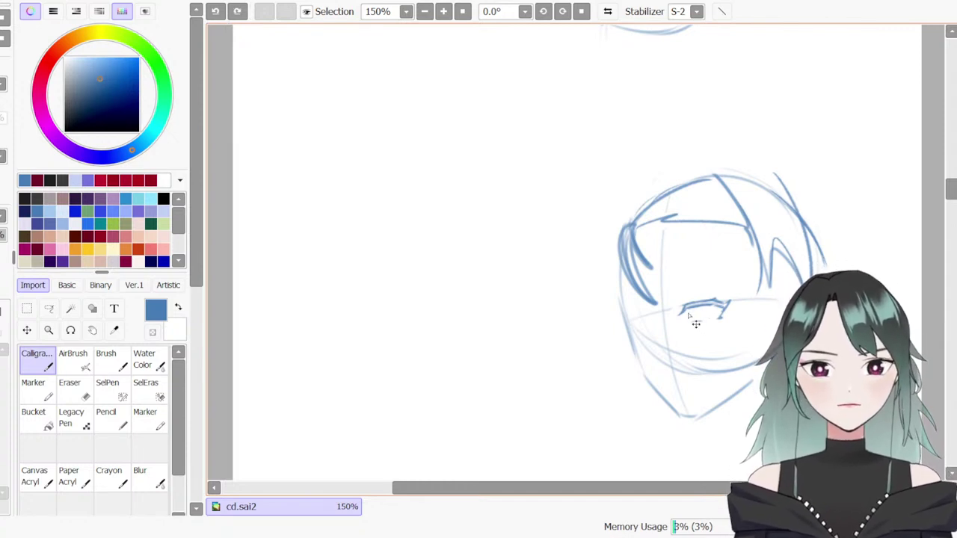
left_click_drag(688, 308, 695, 320)
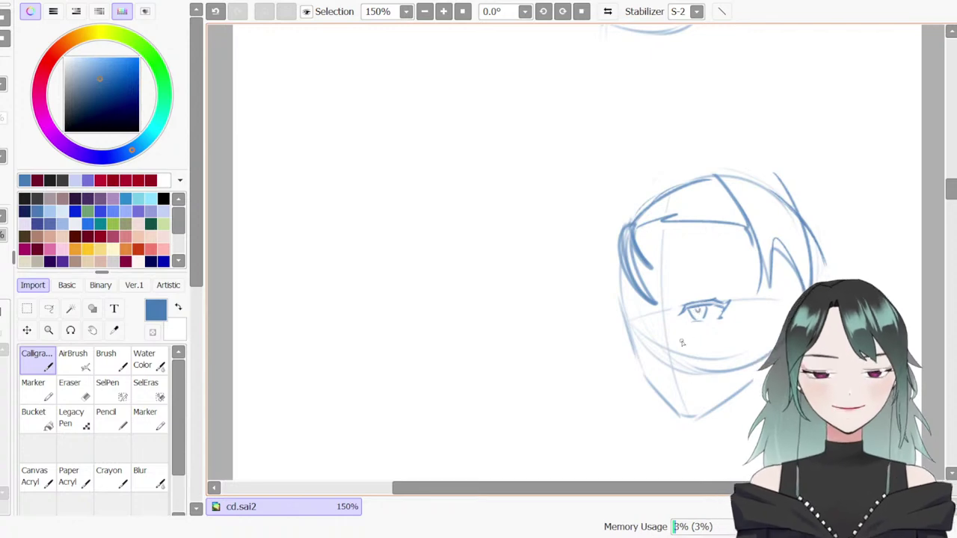
Tint the near eye's iris with the Marker in a very pale blue-grey
scroll(678, 329, "up", 4)
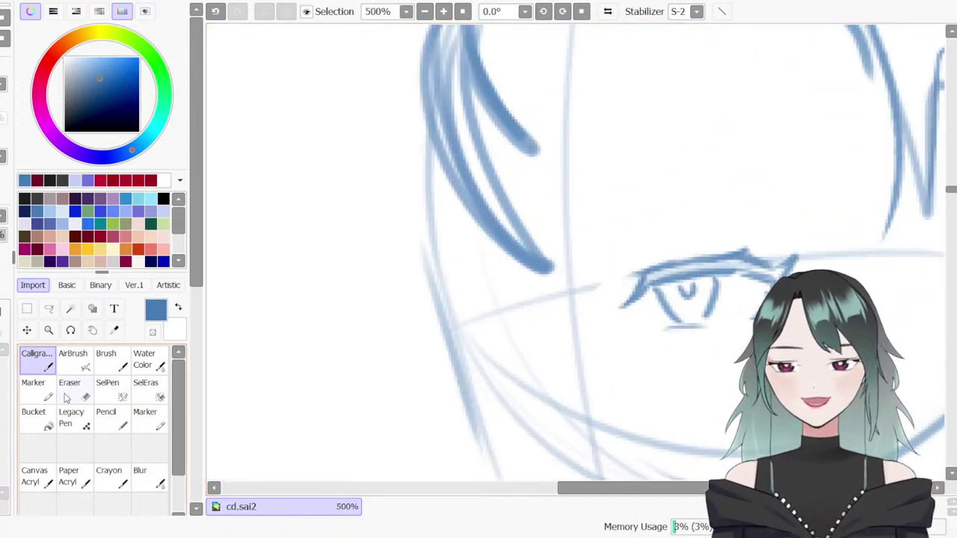
left_click(78, 219)
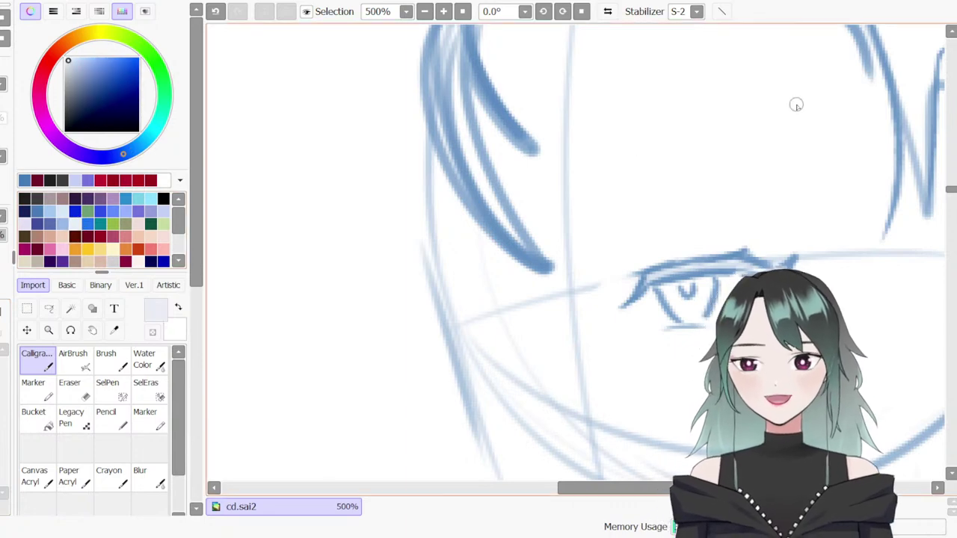
key("m")
left_click_drag(794, 252, 694, 254)
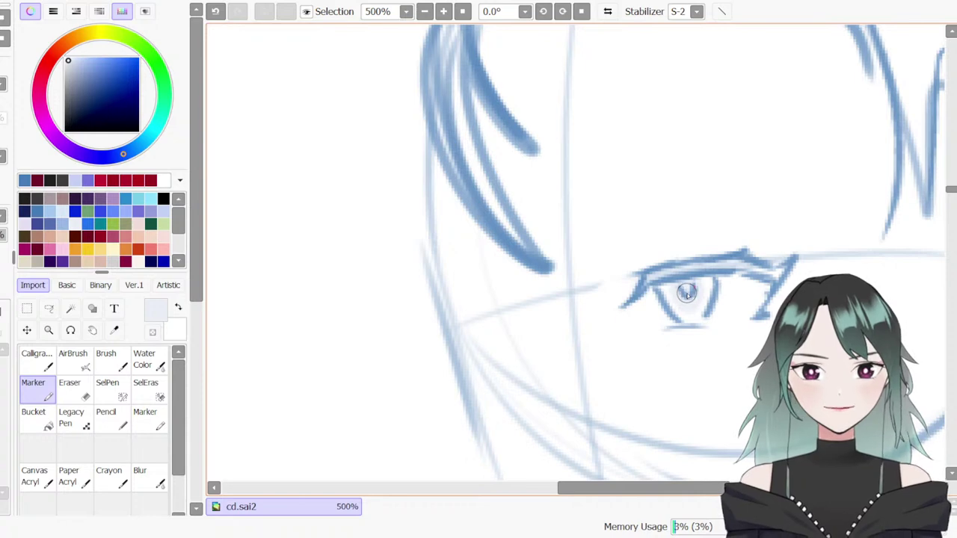
left_click_drag(688, 295, 693, 287)
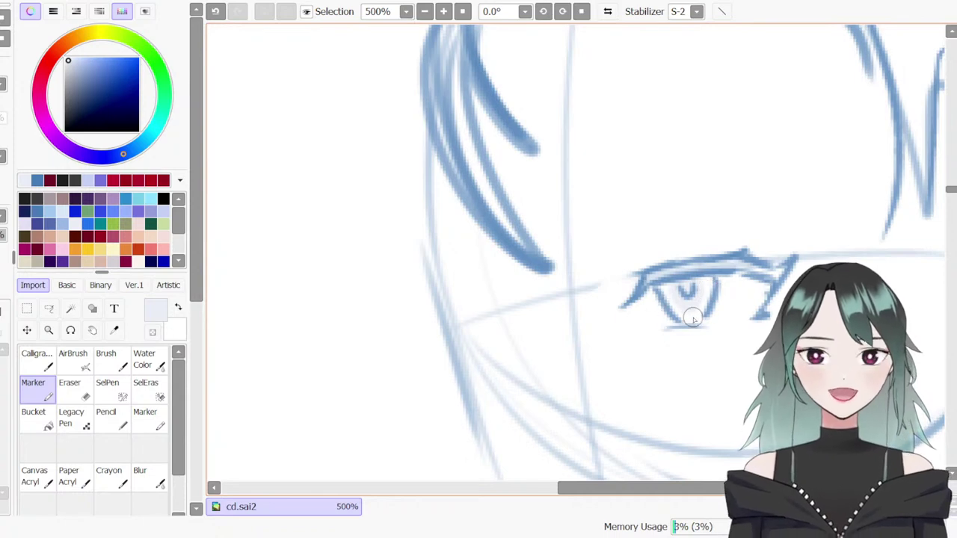
Fill the near eye's pupil with light periwinkle using the Calligraphy brush
left_click(166, 209)
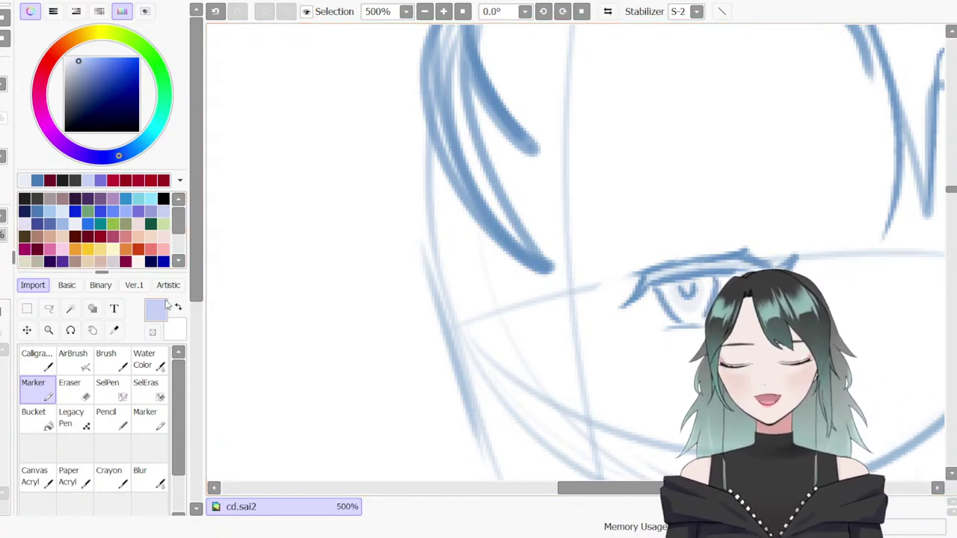
key("n")
left_click_drag(685, 290, 687, 290)
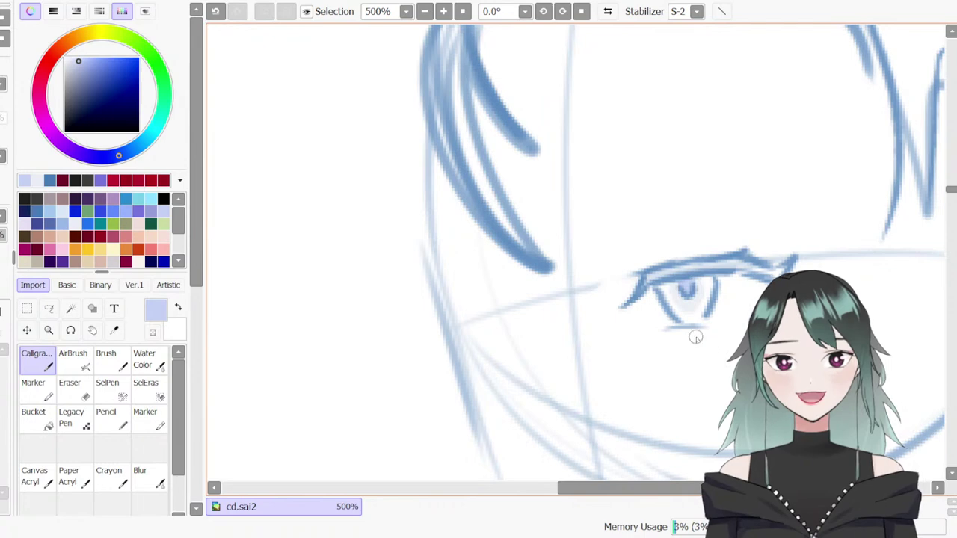
Reselect the medium blue sketch colour and reduce the Calligraphy brush to a finer size
left_click(75, 223)
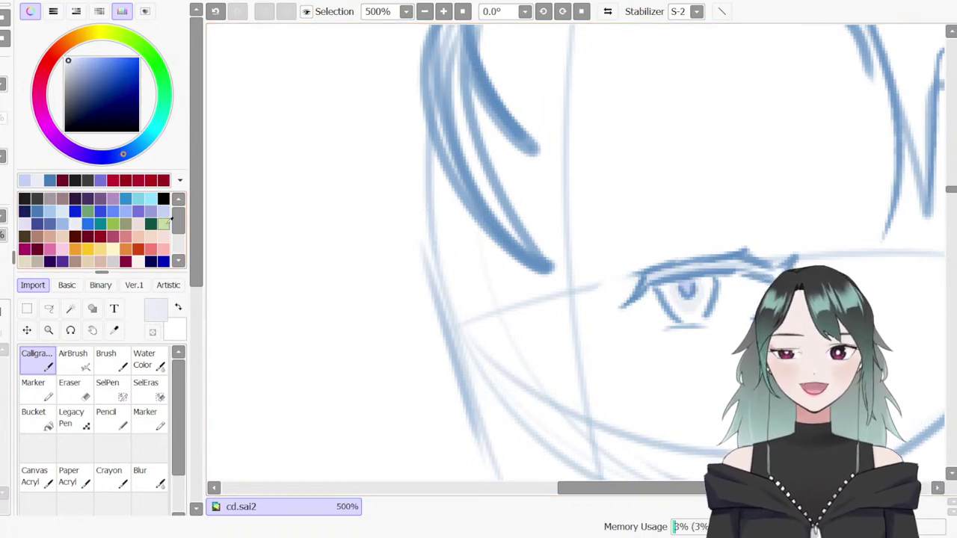
left_click(163, 211)
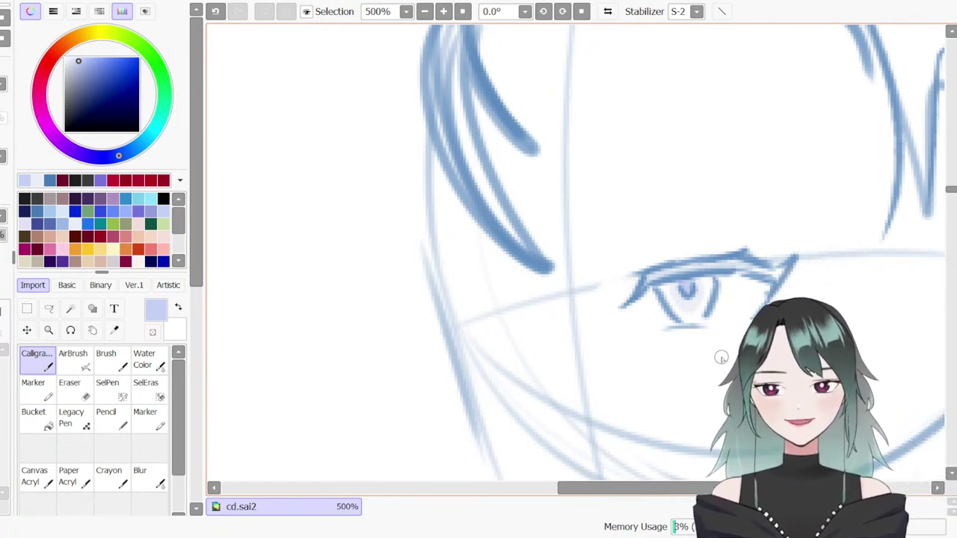
left_click(38, 211)
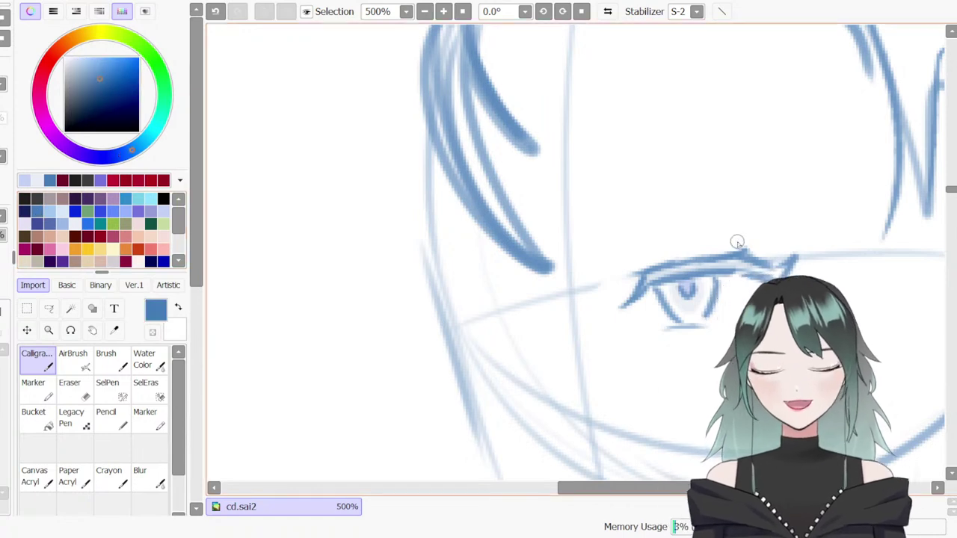
key("[")
key("[")
key("[")
key("[")
key("[")
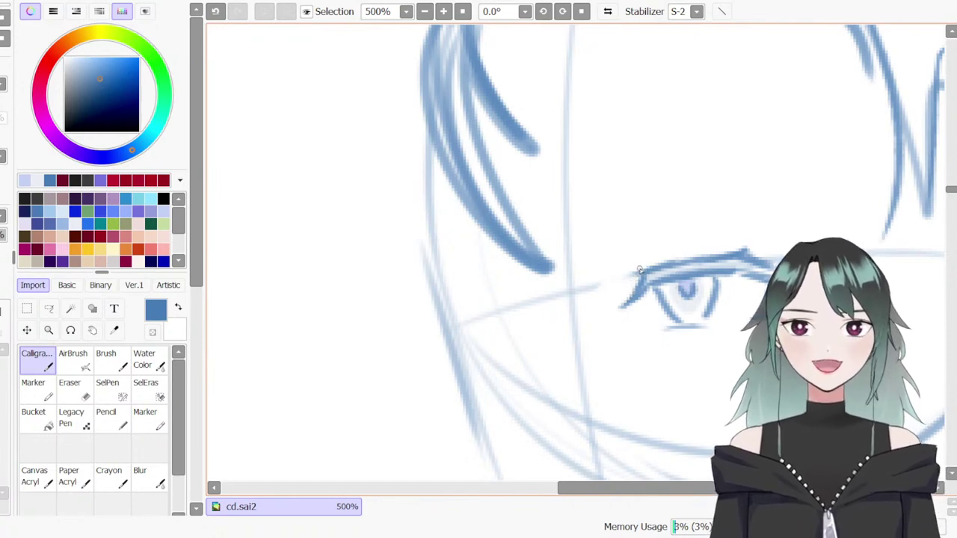
Add short lash strokes at the near eye's inner corner and try a crease line above the upper lid
left_click_drag(641, 258, 625, 287)
key("ctrl+z")
key("ctrl+z")
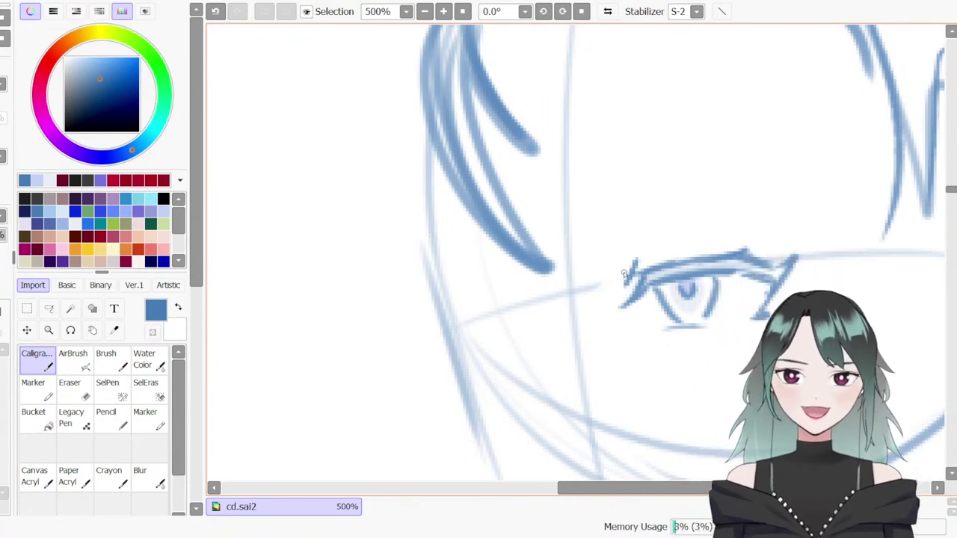
left_click_drag(614, 272, 734, 237)
key("ctrl+z")
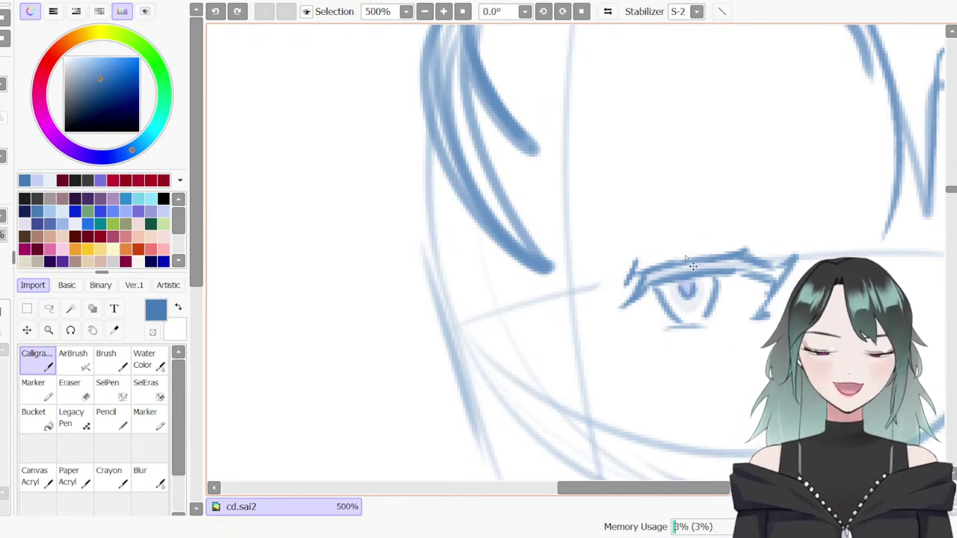
left_click_drag(618, 269, 740, 248)
key("ctrl+z")
left_click_drag(620, 269, 759, 242)
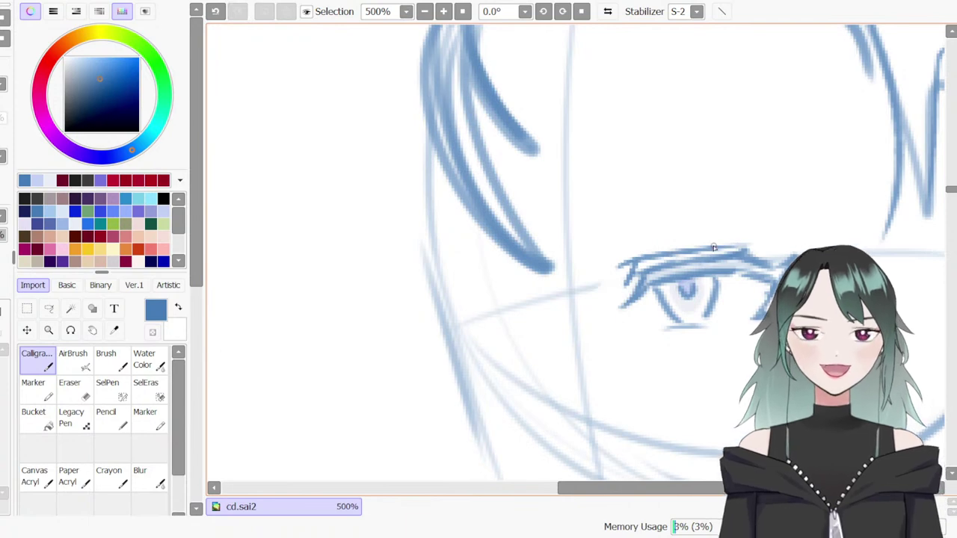
key("ctrl+z")
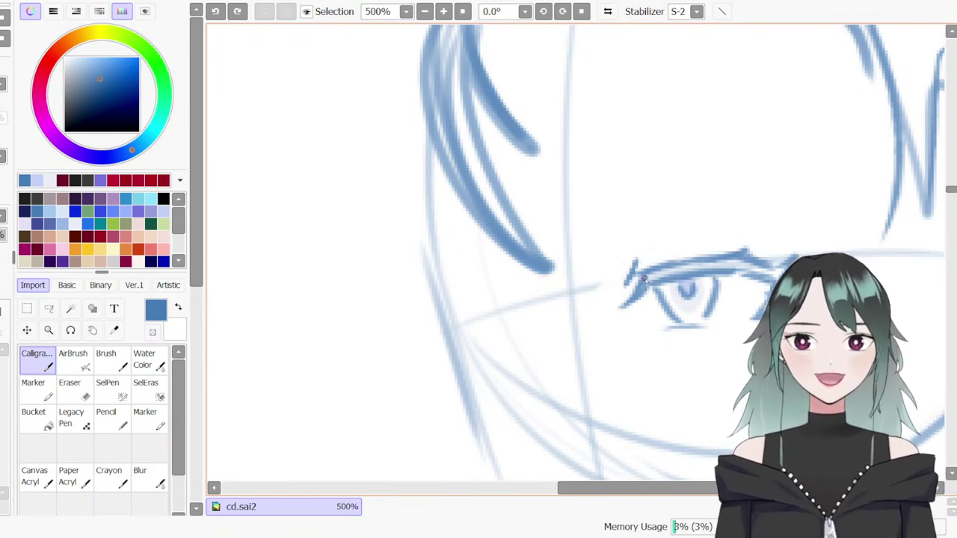
mouse_move(625, 285)
left_mouse_down()
mouse_move(631, 280)
mouse_move(621, 292)
mouse_move(628, 271)
mouse_move(767, 242)
left_mouse_up()
key("ctrl+z")
key("ctrl+z")
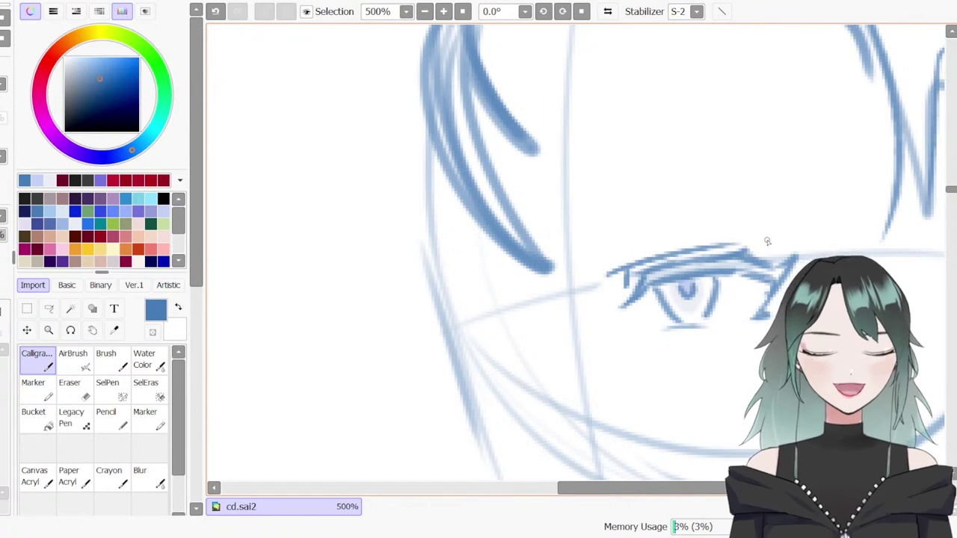
key("ctrl+z")
mouse_move(627, 290)
left_mouse_down()
mouse_move(632, 266)
mouse_move(618, 274)
mouse_move(734, 251)
left_mouse_up()
key("ctrl+z")
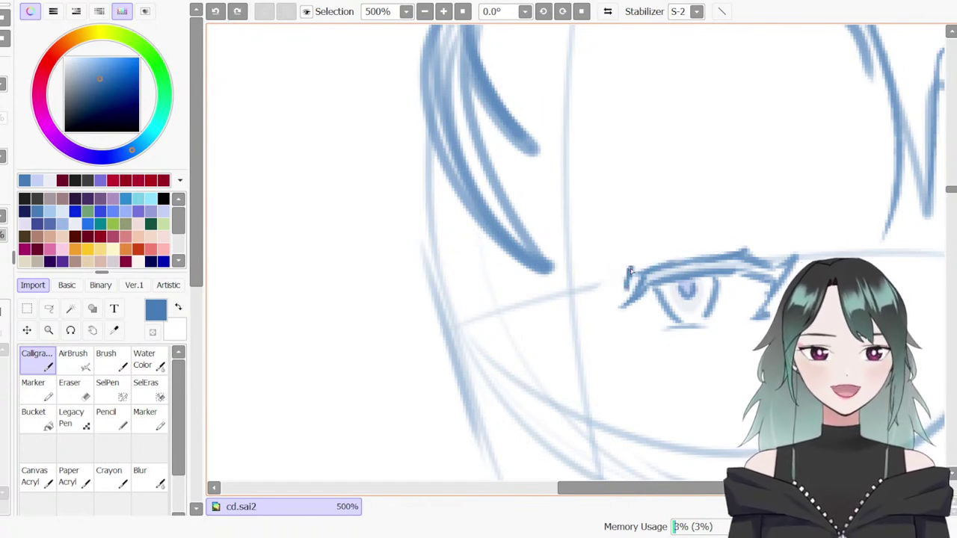
Add a short lash stroke at the near eye's inner corner and draw a long crease line above its upper lid
left_click_drag(627, 279, 630, 271)
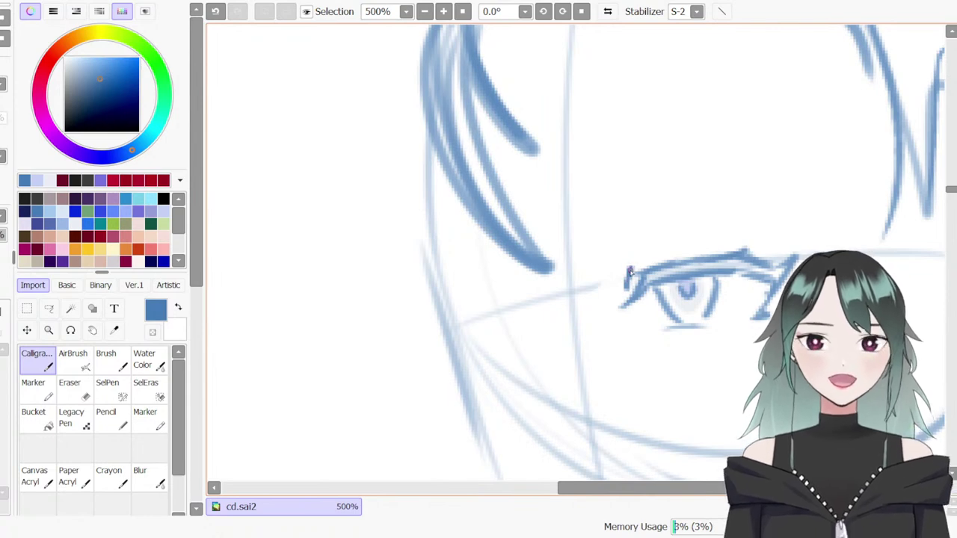
left_click_drag(632, 263, 708, 251)
key("ctrl+z")
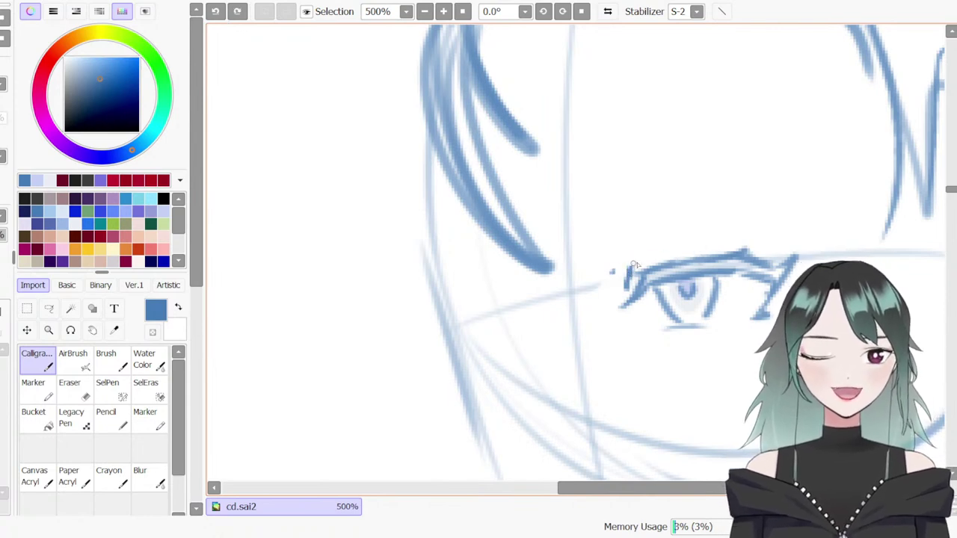
left_click_drag(627, 264, 743, 249)
key("ctrl+z")
mouse_move(613, 277)
left_mouse_down()
mouse_move(722, 249)
mouse_move(791, 246)
left_mouse_up()
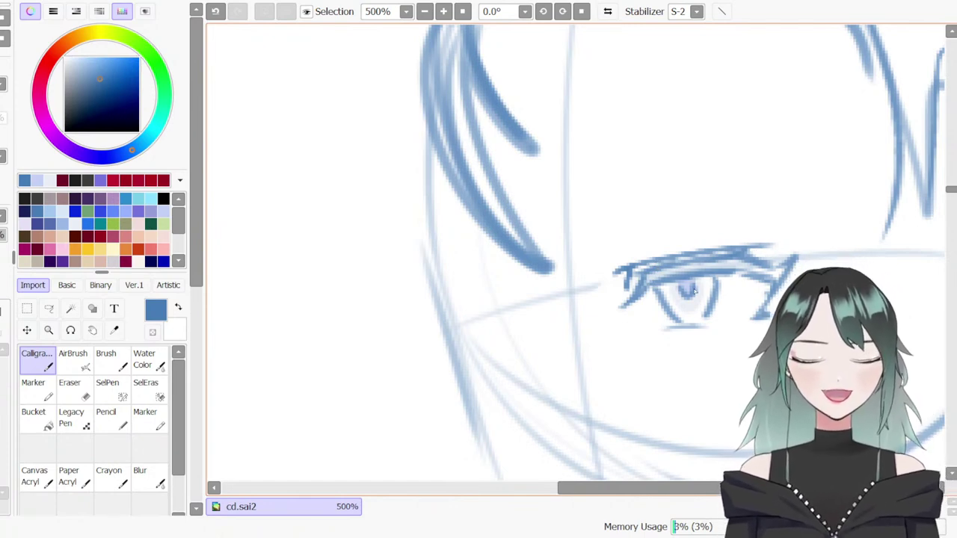
mouse_move(561, 225)
left_mouse_down()
mouse_move(608, 237)
mouse_move(562, 225)
mouse_move(714, 187)
left_mouse_up()
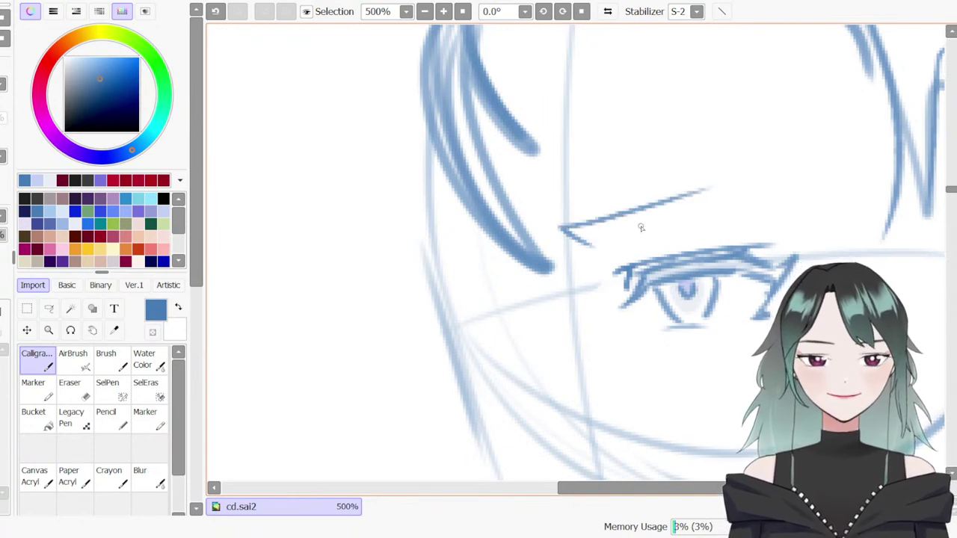
left_click_drag(597, 242, 764, 200)
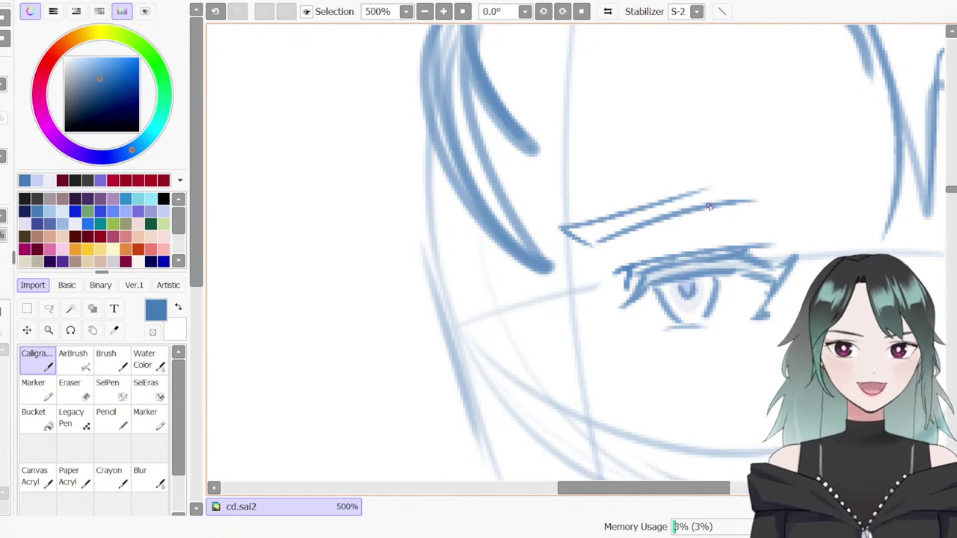
key("ctrl+z")
key("ctrl+z")
Outline the eyebrow above the near eye with thin upper and lower edges and a closed angular inner end
left_click_drag(562, 225, 713, 187)
mouse_move(598, 241)
left_mouse_down()
mouse_move(757, 196)
mouse_move(693, 212)
mouse_move(742, 205)
left_mouse_up()
key("ctrl+z")
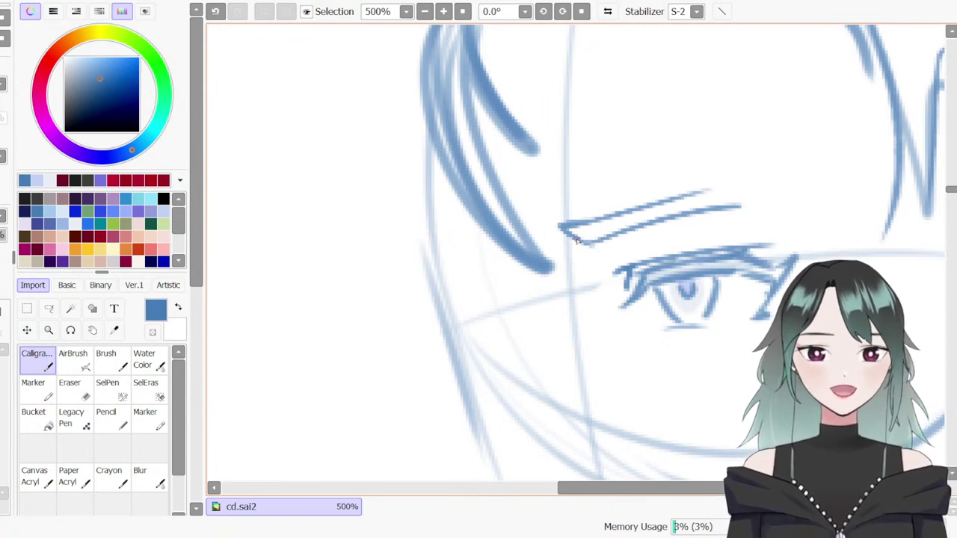
left_click_drag(560, 226, 587, 245)
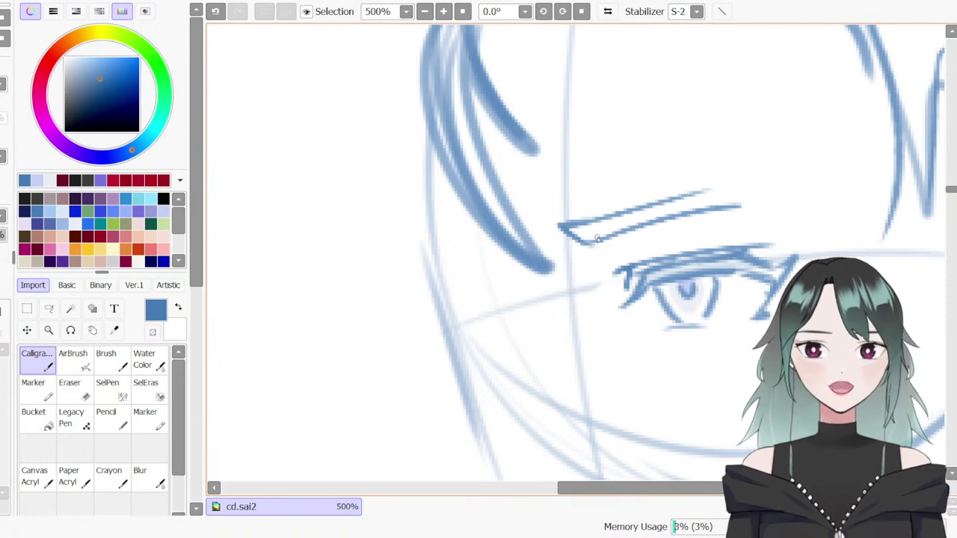
Extend the eyebrow's upper edge past its arch into a tapered tail sloping down toward the ear
left_click_drag(679, 189, 795, 219)
key("ctrl+z")
left_click_drag(713, 190, 826, 222)
key("ctrl+z")
key("ctrl+z")
left_click_drag(714, 194, 811, 210)
key("ctrl+z")
left_click_drag(708, 193, 834, 220)
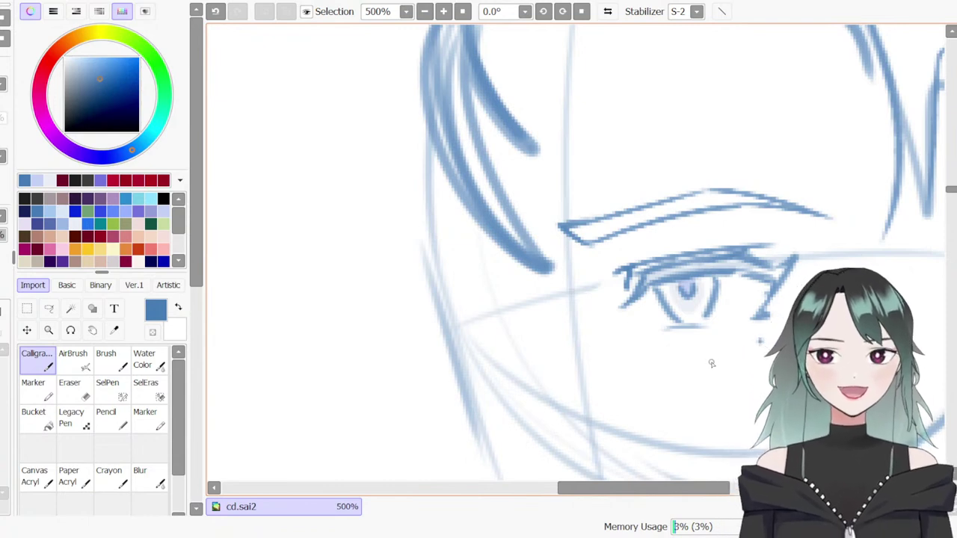
Erase the heavy hair strands hanging at the far temple
scroll(710, 364, "down", 2)
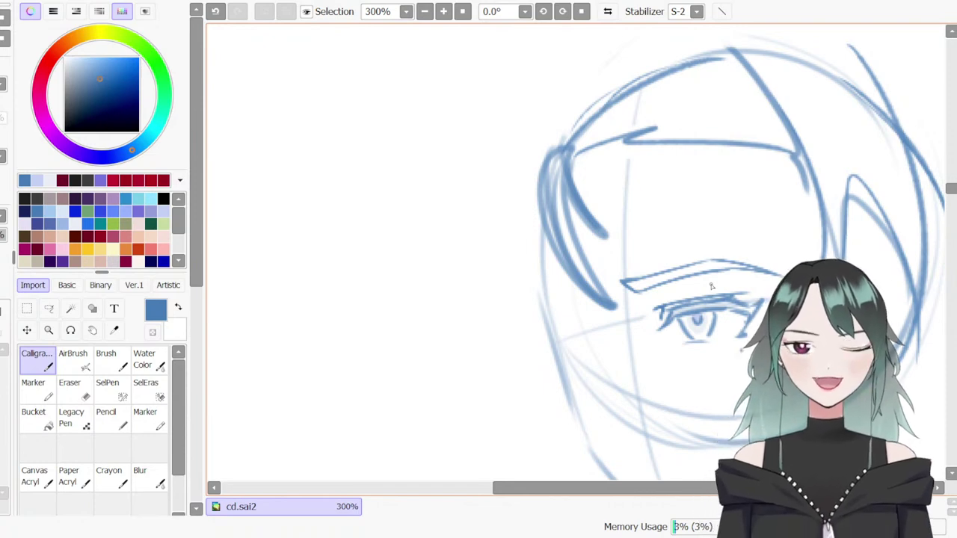
key("e")
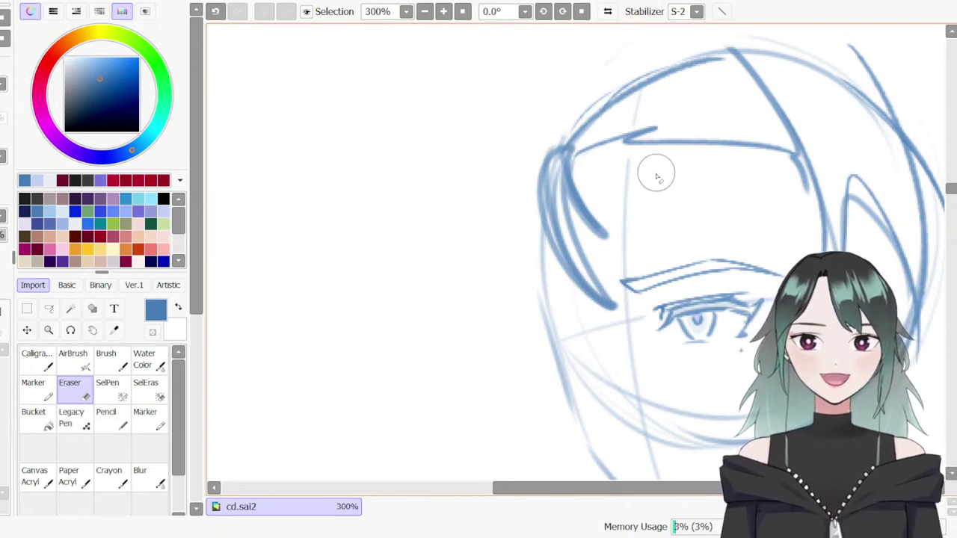
left_click(50, 309)
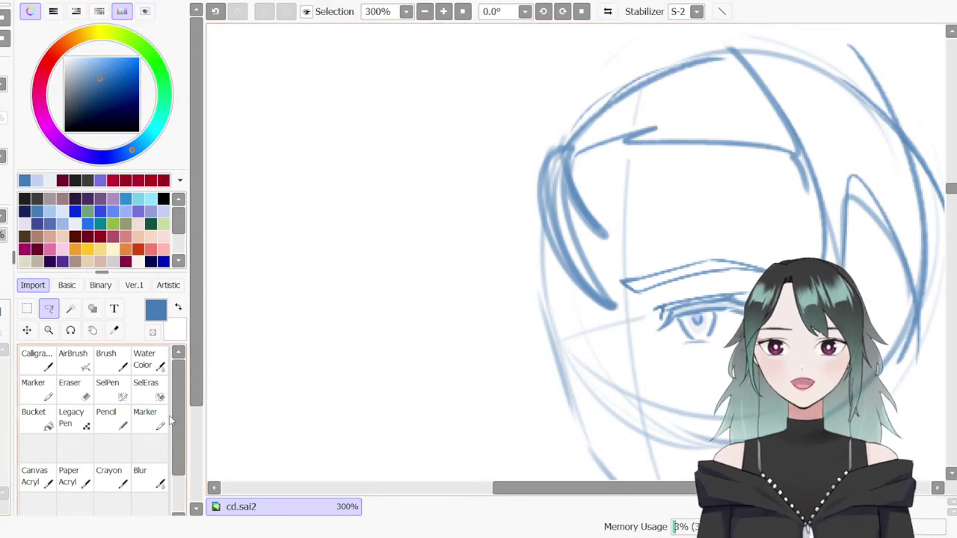
left_click(73, 387)
mouse_move(578, 195)
left_mouse_down()
mouse_move(597, 306)
mouse_move(606, 270)
mouse_move(578, 154)
mouse_move(578, 188)
left_mouse_up()
Redraw the far temple's hair as a thin looped lock with the Calligraphy brush
key("b")
left_click_drag(551, 153, 555, 266)
key("ctrl+z")
key("c")
mouse_move(557, 152)
left_mouse_down()
mouse_move(589, 286)
mouse_move(604, 292)
left_mouse_up()
left_click_drag(564, 154, 604, 243)
key("ctrl+z")
key("ctrl+z")
key("ctrl+z")
key("ctrl+z")
mouse_move(556, 152)
left_mouse_down()
mouse_move(621, 256)
mouse_move(606, 260)
mouse_move(578, 203)
mouse_move(595, 236)
left_mouse_up()
key("ctrl+z")
Erase the far-side part of the front hairline and the head outline just above it
key("e")
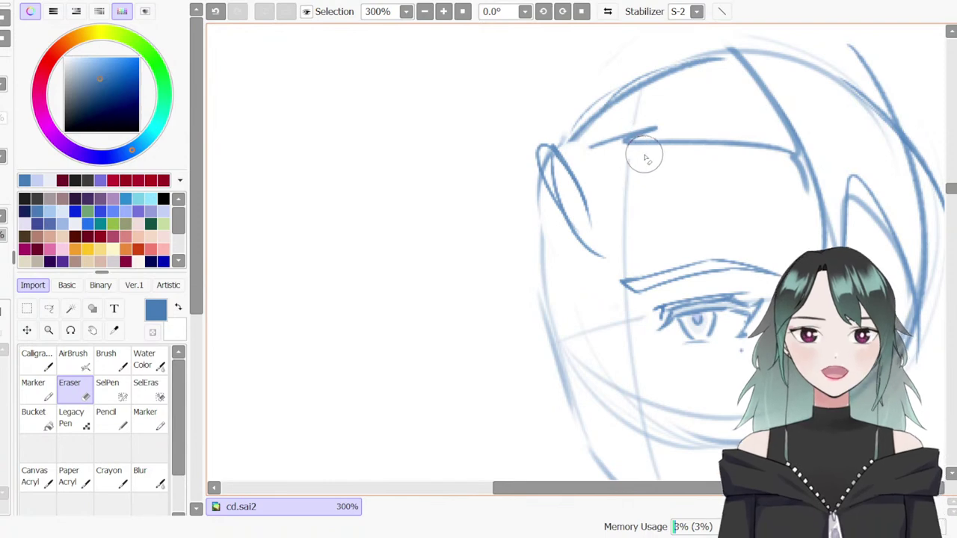
key("n")
key("e")
mouse_move(643, 109)
left_mouse_down()
mouse_move(619, 117)
mouse_move(621, 132)
mouse_move(586, 137)
mouse_move(615, 117)
left_mouse_up()
Redraw the far-side hairline as thin strokes rising from the temple lock across the forehead
key("b")
left_click_drag(569, 154, 630, 136)
key("ctrl+z")
key("ctrl+z")
key("n")
mouse_move(558, 149)
left_mouse_down()
mouse_move(593, 121)
mouse_move(569, 149)
left_mouse_up()
key("ctrl+z")
left_click_drag(652, 116, 572, 147)
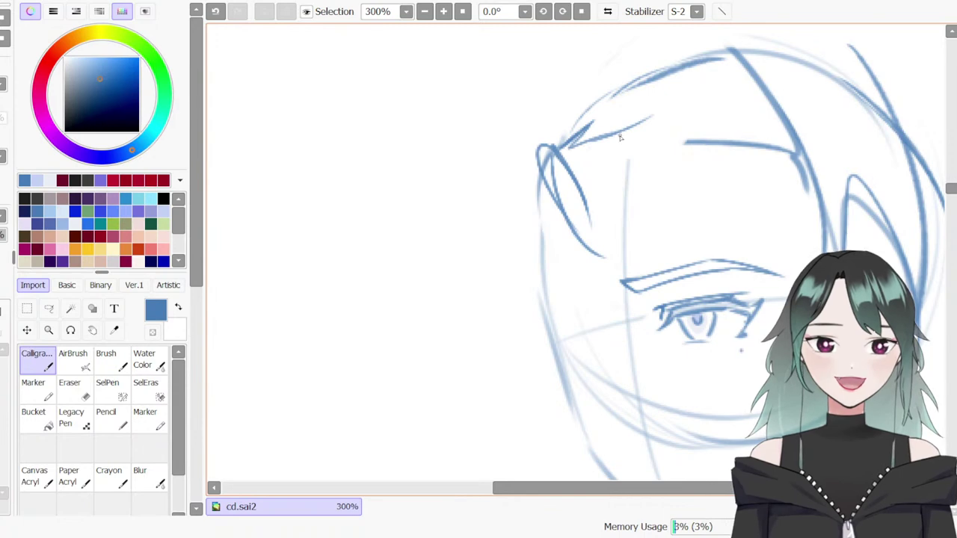
Erase the old crown line and parting strand, and redraw them as a clean arc and a thin strand curving down
key("e")
mouse_move(621, 94)
left_mouse_down()
mouse_move(756, 54)
mouse_move(798, 120)
left_mouse_up()
key("b")
key("ctrl+z")
mouse_move(572, 124)
left_mouse_down()
mouse_move(736, 58)
mouse_move(727, 60)
left_mouse_up()
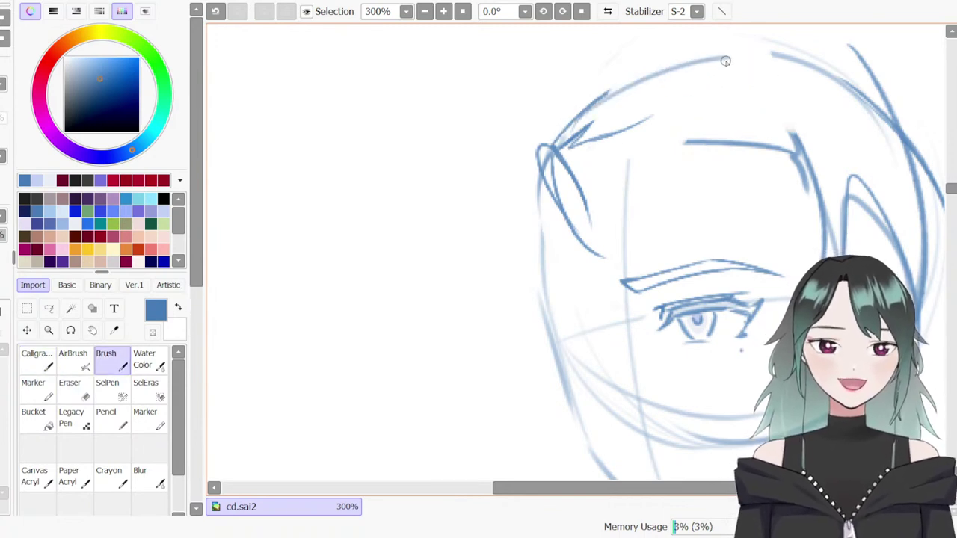
mouse_move(591, 106)
left_mouse_down()
mouse_move(734, 59)
mouse_move(632, 86)
mouse_move(553, 147)
mouse_move(734, 58)
mouse_move(806, 159)
mouse_move(826, 236)
left_mouse_up()
Erase the heavy strand beside the forehead and replace it with a thin strand reaching brow height
key("e")
mouse_move(787, 118)
left_mouse_down()
mouse_move(746, 77)
mouse_move(804, 166)
mouse_move(816, 233)
left_mouse_up()
key("e")
left_click_drag(809, 134, 809, 276)
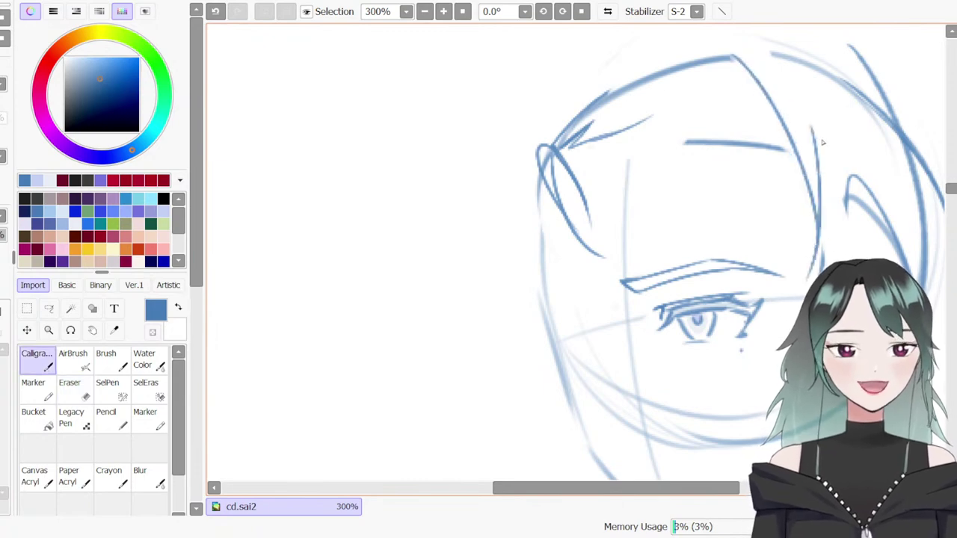
Erase the ear loop's upper part and draw a pointed side lock of two diverging strokes beside the parting strand
key("e")
left_click_drag(847, 198, 828, 145)
key("b")
left_click_drag(803, 112, 815, 222)
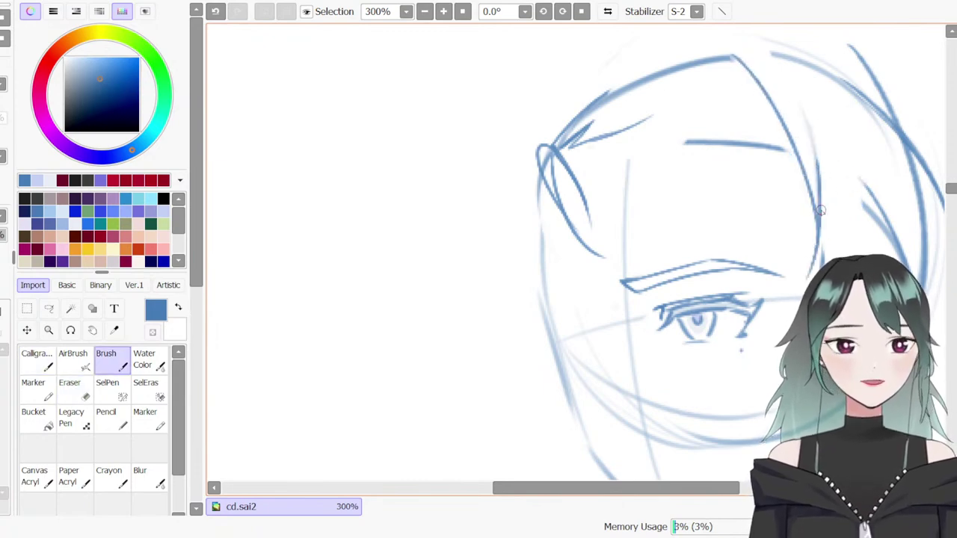
left_click_drag(808, 136, 815, 217)
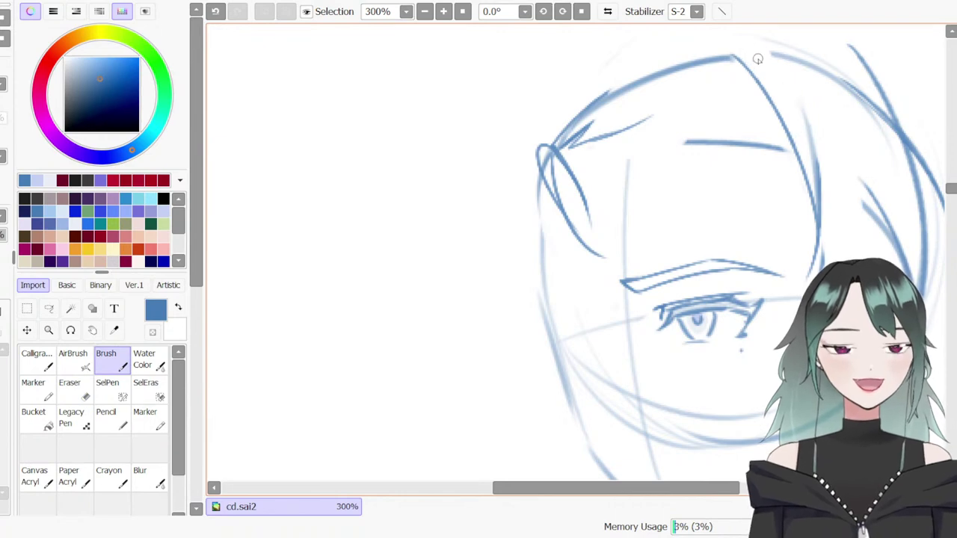
key("n")
left_click_drag(803, 106, 815, 206)
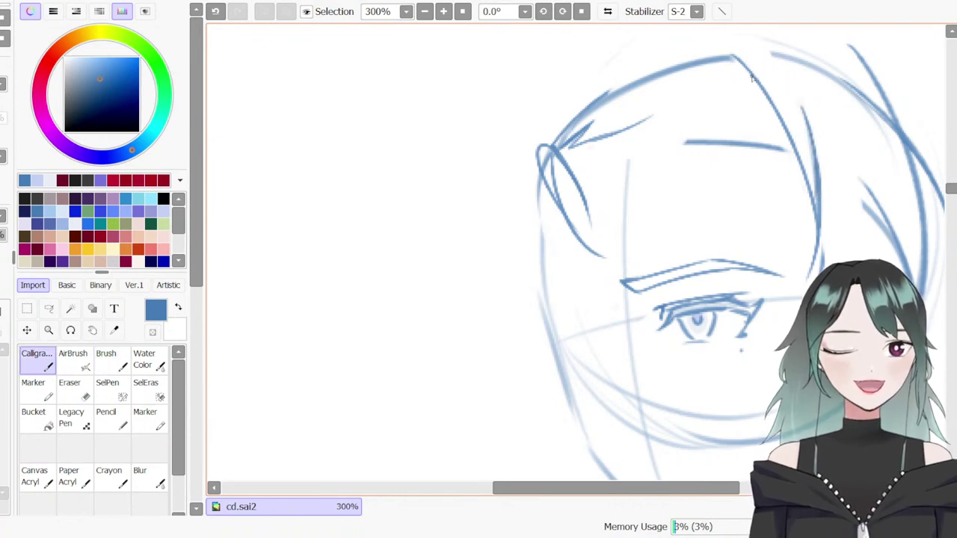
left_click_drag(816, 116, 870, 214)
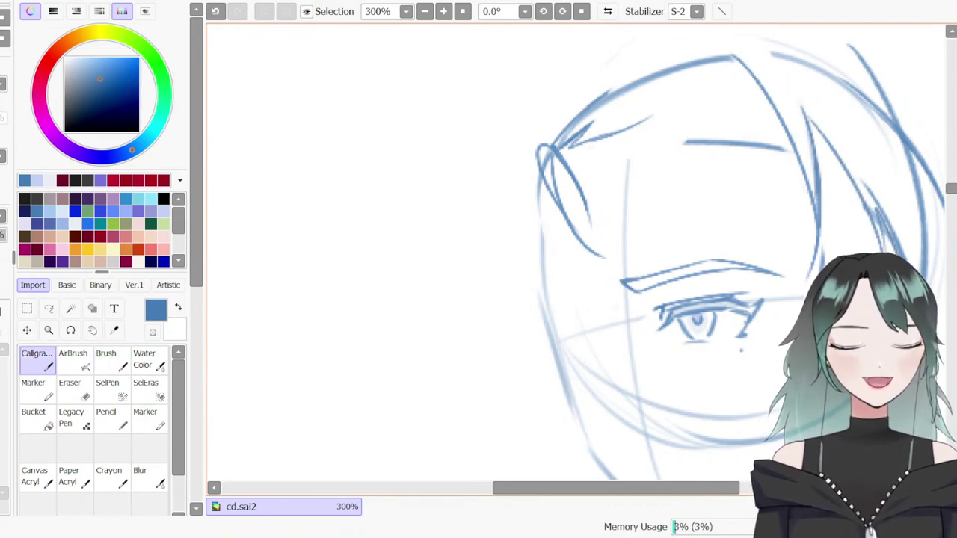
left_click_drag(682, 490, 721, 496)
left_click_drag(498, 142, 566, 143)
key("ctrl+z")
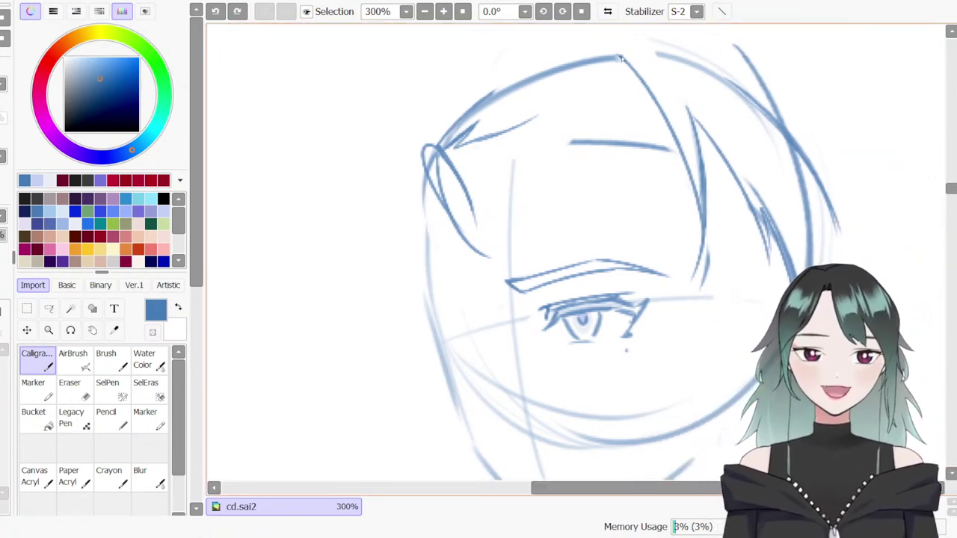
scroll(927, 175, "up", 3)
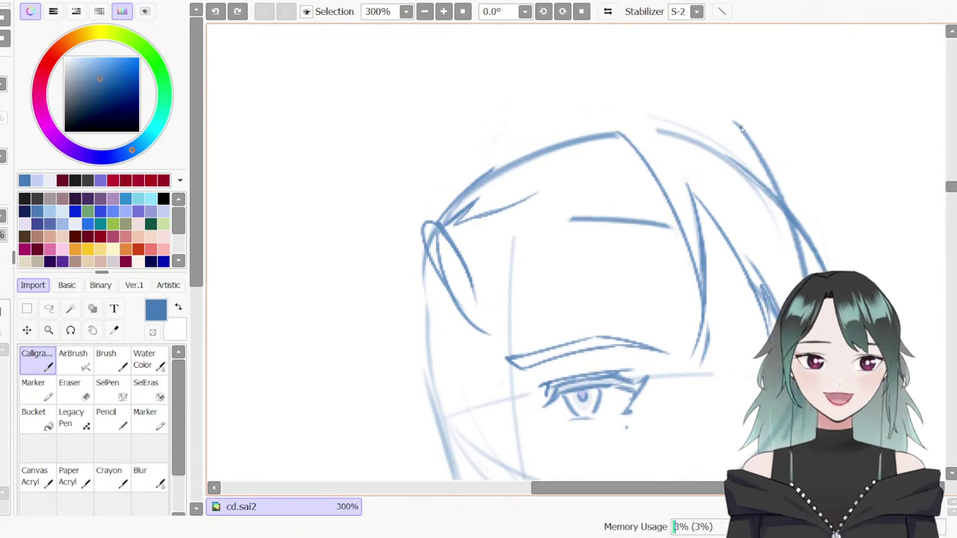
left_click_drag(736, 127, 468, 202)
key("ctrl+z")
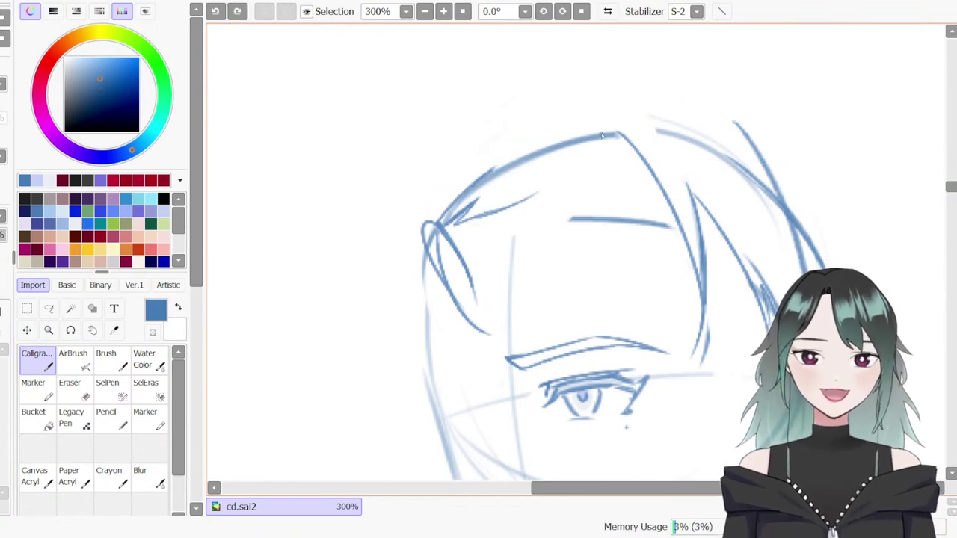
mouse_move(523, 153)
left_mouse_down()
mouse_move(669, 200)
mouse_move(672, 212)
mouse_move(671, 191)
mouse_move(675, 200)
left_mouse_up()
key("ctrl+z")
left_click_drag(659, 179, 683, 203)
left_click_drag(636, 113, 780, 245)
left_click_drag(951, 189, 952, 191)
key("Page_Down")
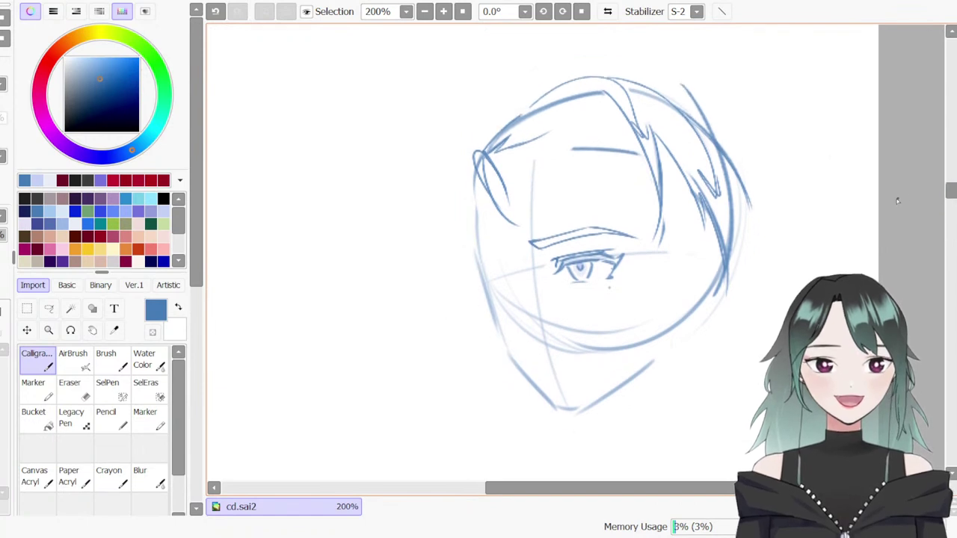
key("ctrl+z")
key("ctrl+z")
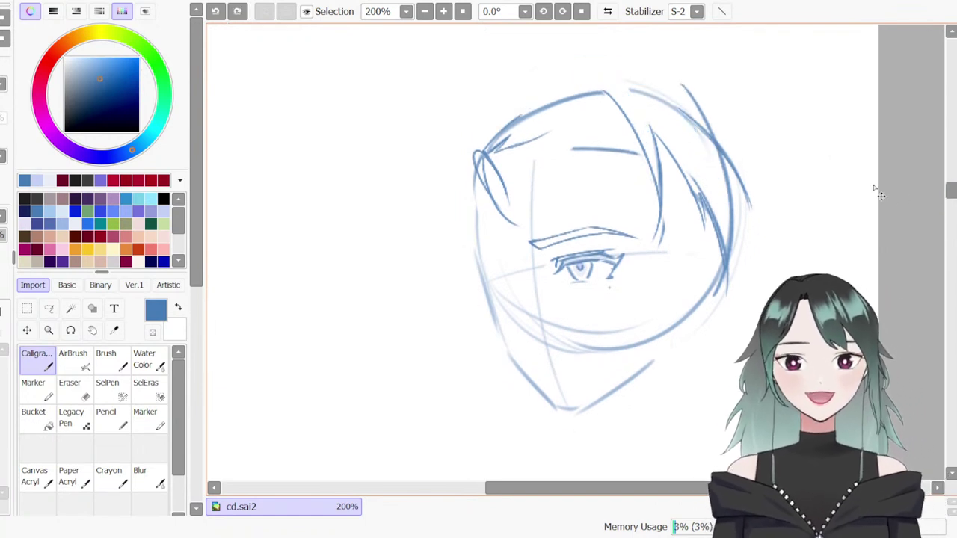
Rework the front hairline with thin strokes sweeping across the forehead to the parting strand, replacing the old flat segment
left_click_drag(522, 150, 581, 141)
key("ctrl+z")
left_click_drag(509, 149, 548, 139)
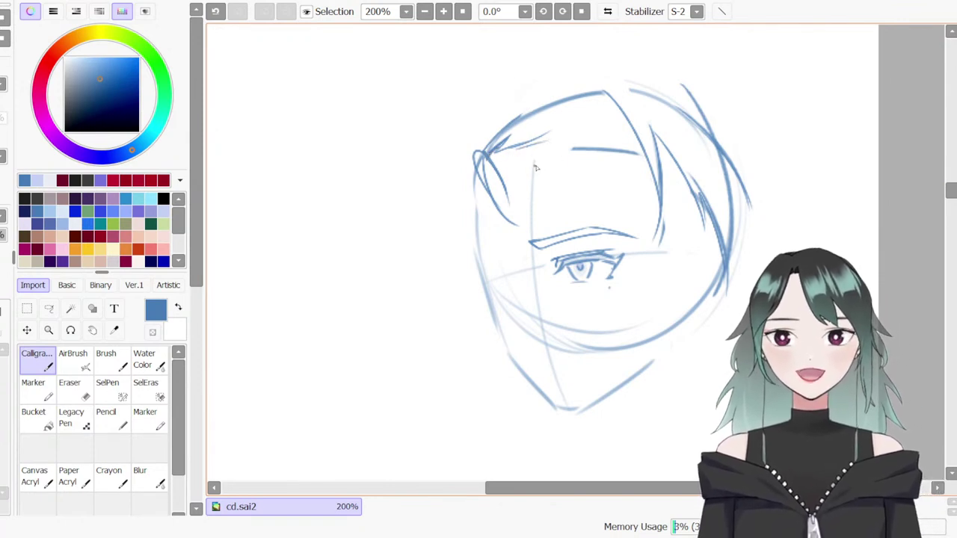
mouse_move(535, 148)
left_mouse_down()
mouse_move(599, 135)
mouse_move(624, 151)
mouse_move(627, 124)
left_mouse_up()
key("e")
key("b")
key("c")
mouse_move(580, 144)
left_mouse_down()
mouse_move(640, 152)
mouse_move(629, 157)
mouse_move(607, 146)
mouse_move(648, 147)
left_mouse_up()
key("ctrl+z")
left_click_drag(657, 149, 666, 153)
Draw a curved strand sweeping from the front hairline up to the top of the parting
left_click_drag(545, 137, 613, 104)
key("ctrl+z")
mouse_move(516, 147)
left_mouse_down()
mouse_move(580, 107)
mouse_move(614, 101)
left_mouse_up()
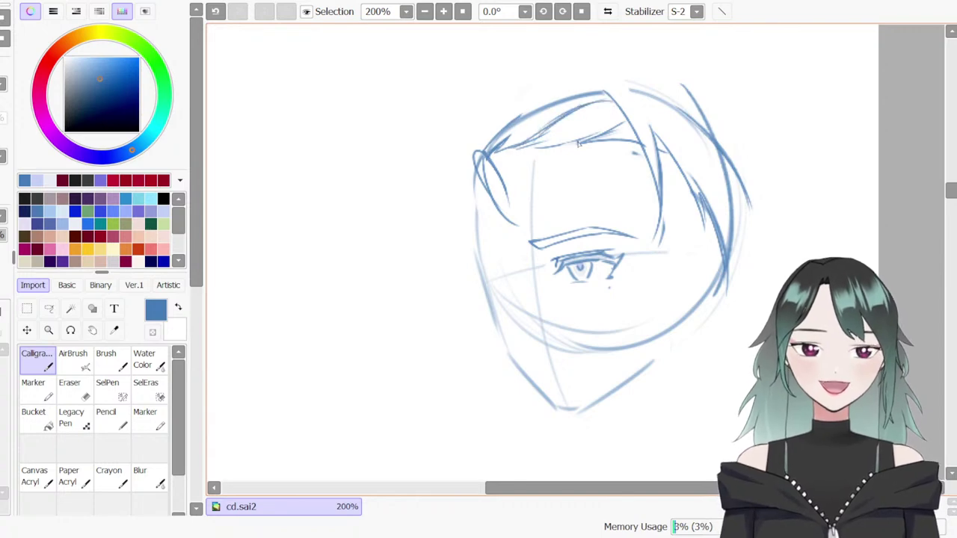
key("ctrl+z")
left_click_drag(516, 148, 609, 98)
left_click_drag(492, 148, 574, 103)
key("ctrl+z")
mouse_move(482, 142)
left_mouse_down()
mouse_move(519, 99)
mouse_move(683, 97)
left_mouse_up()
key("ctrl+z")
key("ctrl+z")
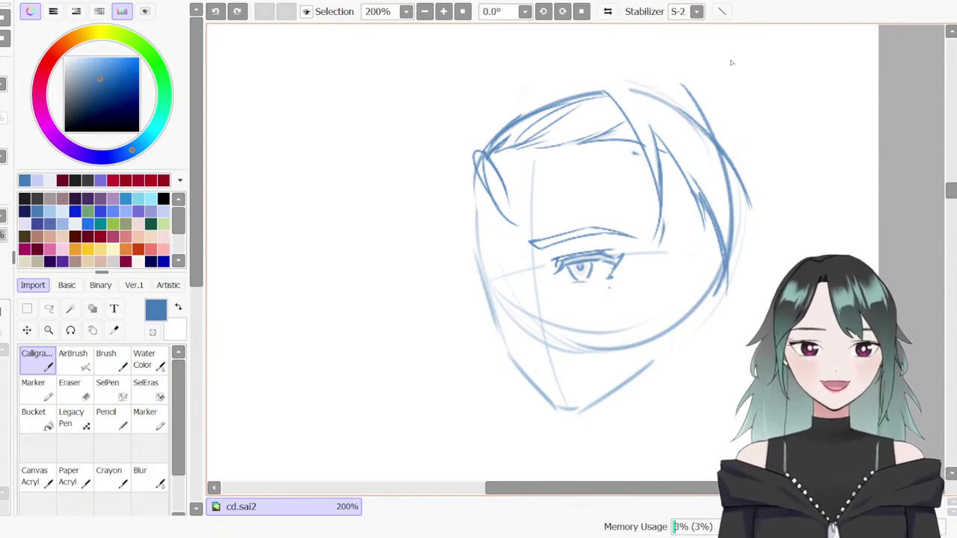
left_click_drag(690, 201, 693, 244)
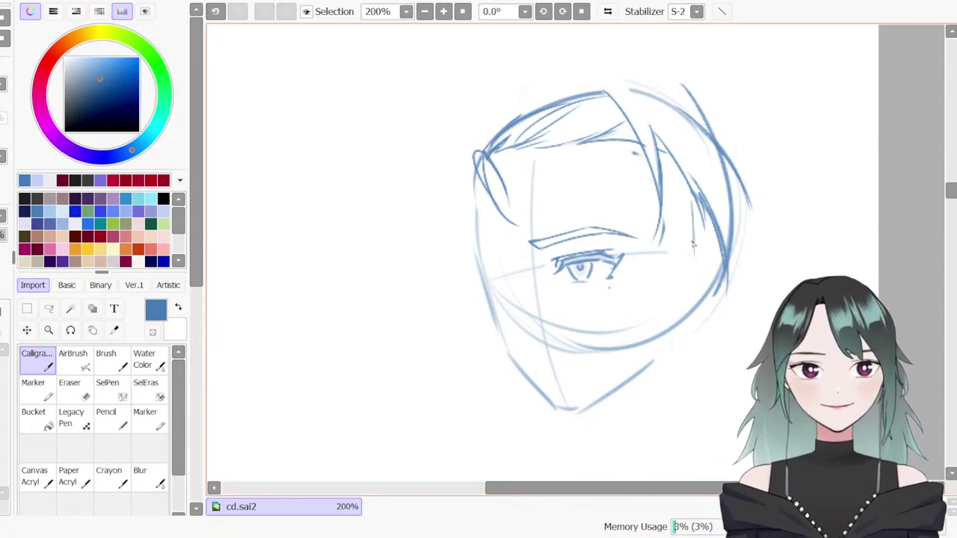
key("ctrl+z")
Erase the pointed side lock's outer edge and sketch longer strands down the near side of the head
key("e")
left_click_drag(653, 128, 704, 210)
key("b")
left_click_drag(671, 143, 711, 243)
left_click_drag(717, 133, 734, 266)
mouse_move(728, 231)
left_mouse_down()
mouse_move(720, 147)
mouse_move(710, 165)
left_mouse_up()
key("ctrl+z")
Erase the parting strand with a resized eraser and draw layered side strands plus a short stroke over the crown
key("e")
left_click_drag(634, 145, 640, 145, "ctrl+alt")
mouse_move(612, 93)
left_mouse_down()
mouse_move(652, 172)
mouse_move(658, 227)
mouse_move(640, 199)
left_mouse_up()
key("n")
mouse_move(625, 120)
left_mouse_down()
mouse_move(636, 170)
mouse_move(684, 198)
left_mouse_up()
left_click_drag(676, 165, 696, 246)
left_click_drag(604, 82, 669, 97)
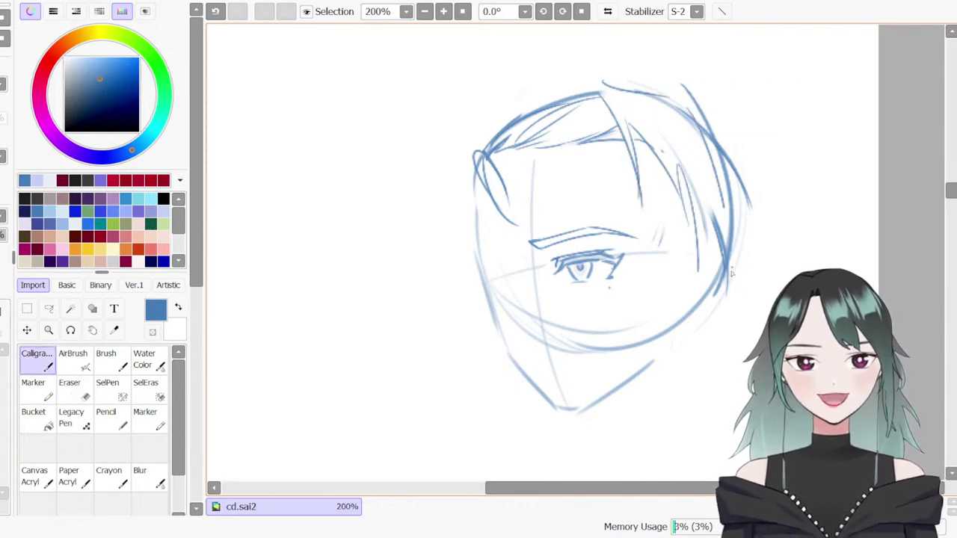
Erase the head circle and heavy hair strokes along the back of the head
key("e")
mouse_move(679, 133)
left_mouse_down()
mouse_move(705, 214)
mouse_move(617, 53)
left_mouse_up()
key("b")
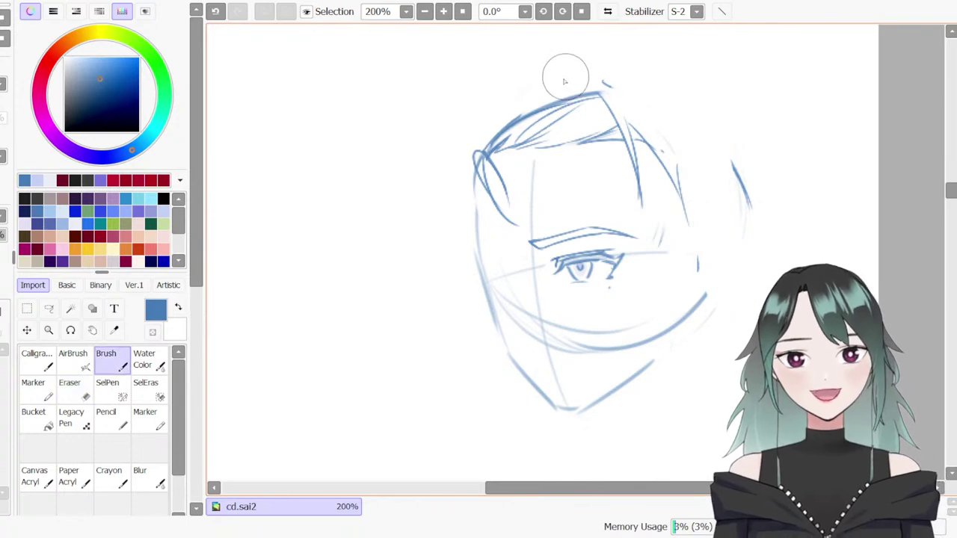
key("ctrl+z")
Draw a raised outer hair outline from the far temple over the crown toward the back of the head
key("n")
mouse_move(485, 143)
left_mouse_down()
mouse_move(516, 108)
mouse_move(590, 77)
left_mouse_up()
key("ctrl+z")
left_click_drag(500, 114, 602, 91)
mouse_move(487, 145)
left_mouse_down()
mouse_move(596, 86)
mouse_move(716, 109)
left_mouse_up()
key("ctrl+z")
left_click_drag(607, 75, 713, 127)
key("ctrl+z")
mouse_move(603, 81)
left_mouse_down()
mouse_move(702, 116)
mouse_move(718, 223)
left_mouse_up()
key("ctrl+z")
Draw long parallel strands from the hair outline down the near side, cleaning up the inner strand with the Eraser
mouse_move(675, 107)
left_mouse_down()
mouse_move(708, 193)
mouse_move(708, 229)
left_mouse_up()
key("e")
mouse_move(664, 156)
left_mouse_down()
mouse_move(683, 183)
mouse_move(668, 176)
mouse_move(687, 239)
left_mouse_up()
left_click_drag(688, 193, 715, 245)
left_click_drag(677, 105, 711, 255)
Sketch a short sideburn strand at the near temple and lighten it and the hairline above with the Eraser
mouse_move(694, 214)
left_mouse_down()
mouse_move(696, 249)
mouse_move(687, 253)
left_mouse_up()
key("ctrl+z")
mouse_move(680, 213)
left_mouse_down()
mouse_move(689, 283)
mouse_move(697, 263)
mouse_move(687, 281)
left_mouse_up()
key("ctrl+z")
left_click_drag(685, 236, 690, 290)
key("e")
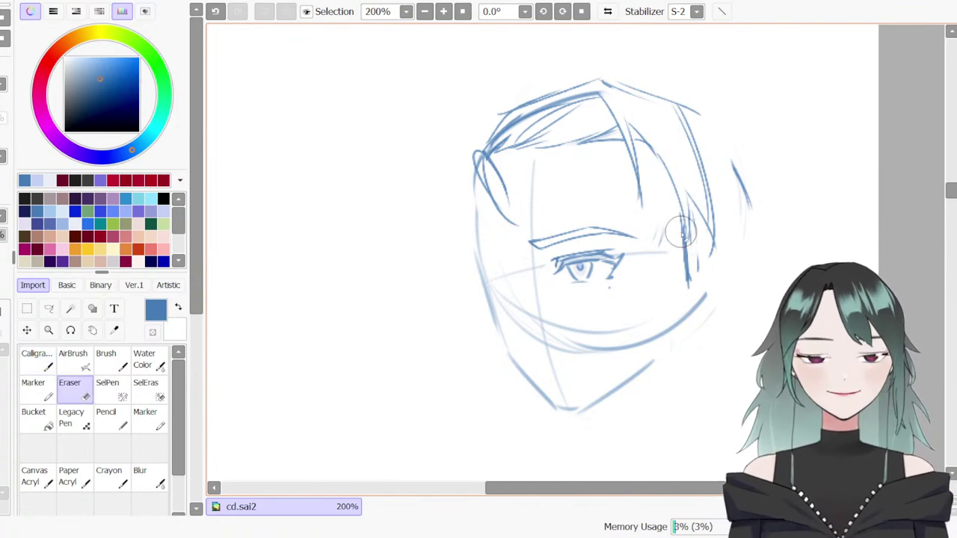
left_click_drag(680, 231, 687, 276)
key("b")
key("e")
left_click_drag(639, 137, 663, 169)
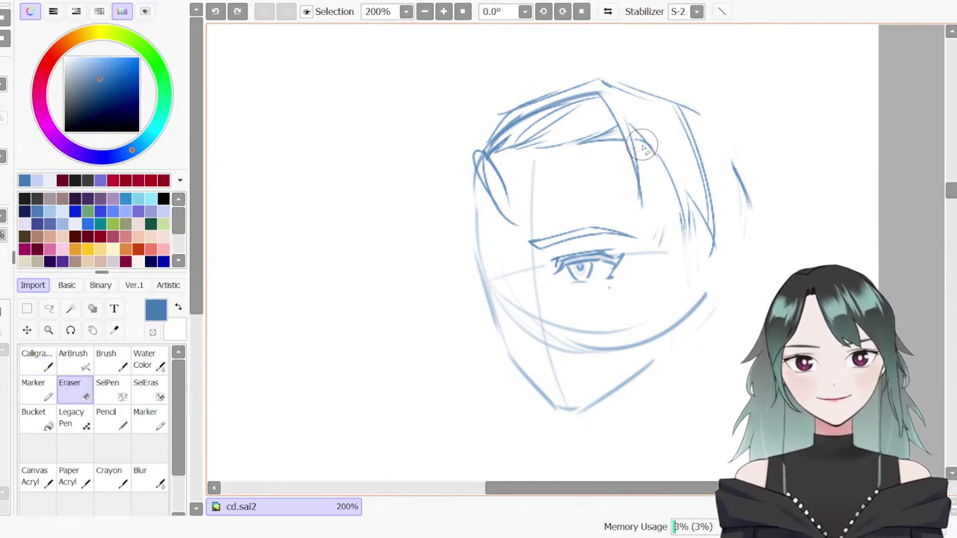
Lasso the eye and eyebrow and try enlarging them slightly with a transform
key("m")
left_click_drag(653, 210, 529, 284)
key("ctrl+t")
left_click_drag(653, 210, 661, 204)
key("Return")
key("ctrl+d")
key("ctrl+z")
key("ctrl+z")
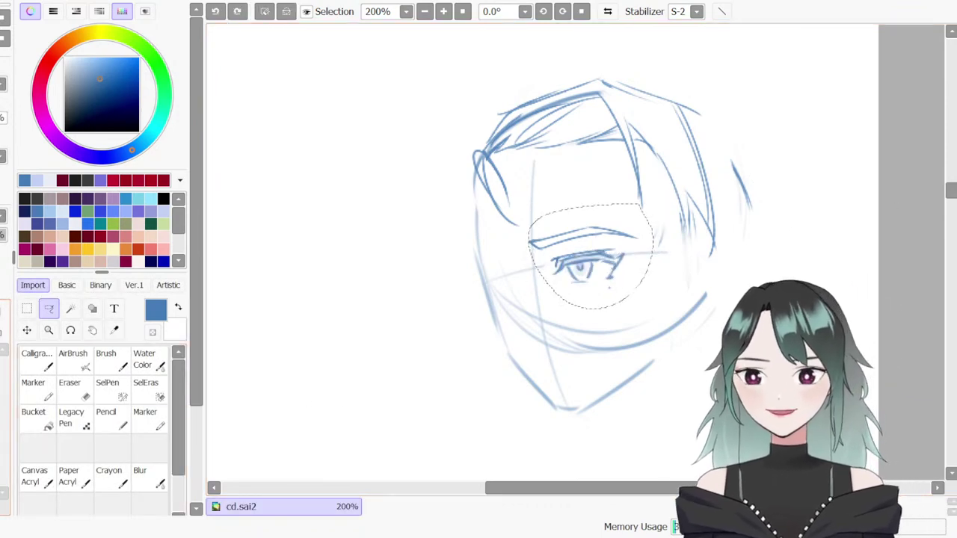
Enlarge the selected eye and eyebrow slightly, shift them up toward the near temple, and clear the selection
key("ctrl+t")
left_click_drag(656, 206, 670, 196)
left_click_drag(618, 264, 621, 257)
key("Return")
key("ctrl+d")
Erase the near-side hairline curve and outer strands and redraw them as thin curves with the Calligraphy brush
key("b")
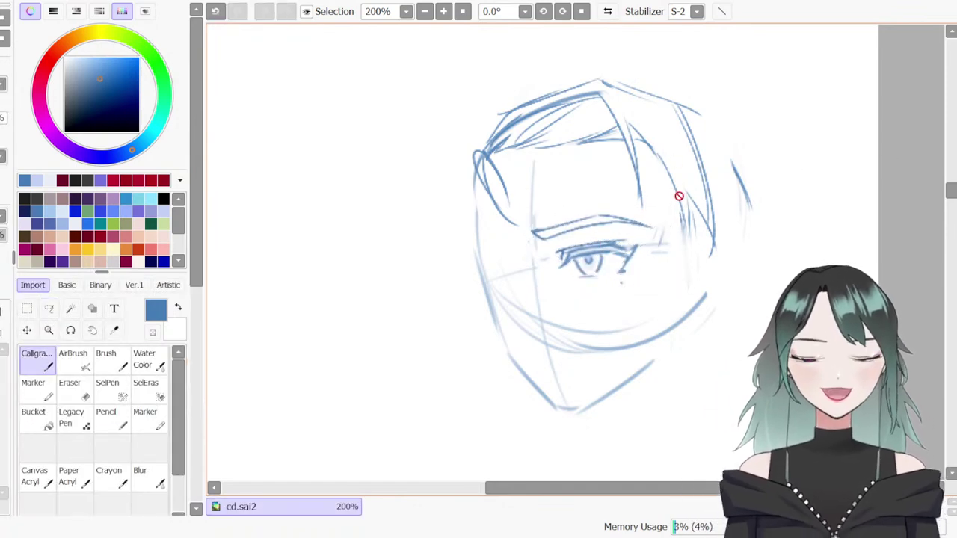
key("l")
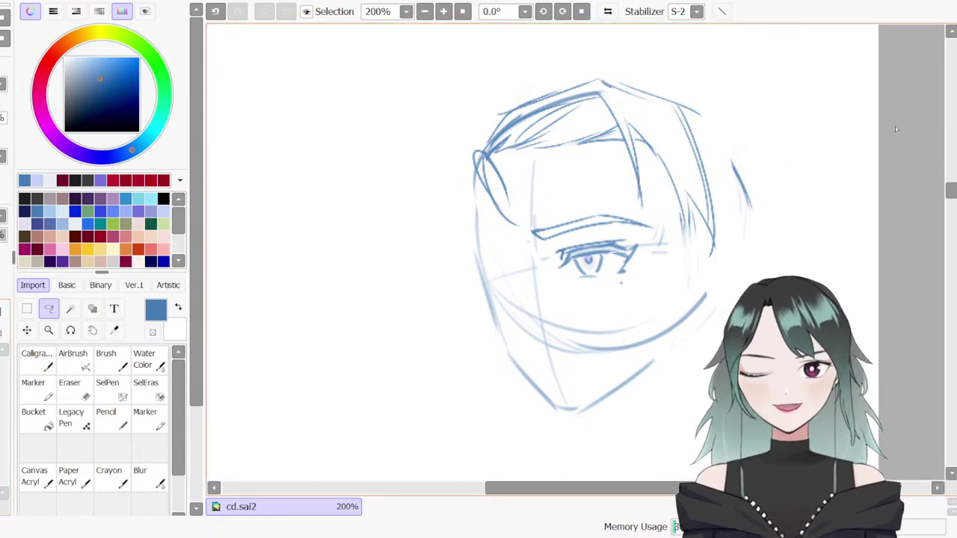
key("b")
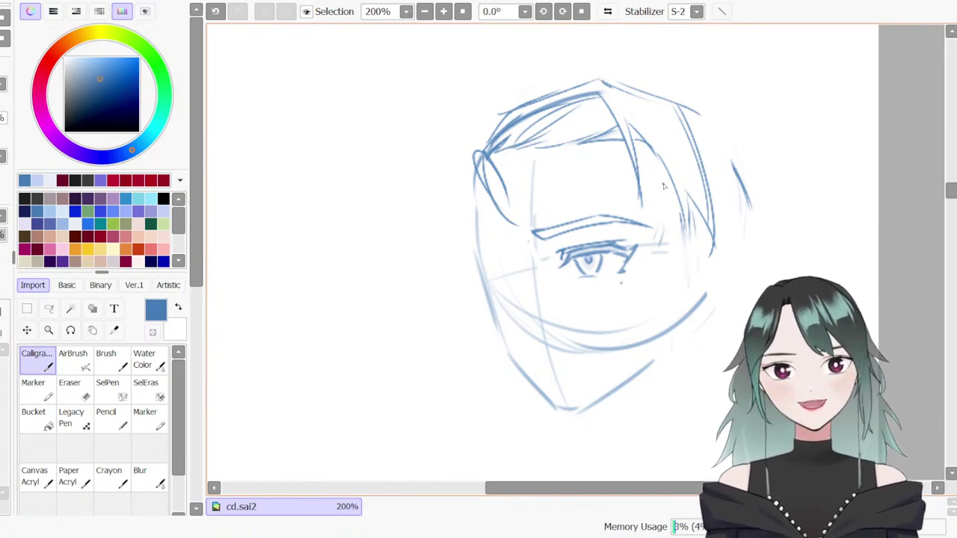
left_click_drag(659, 154, 678, 236)
key("e")
mouse_move(688, 157)
left_mouse_down()
mouse_move(688, 132)
mouse_move(693, 252)
mouse_move(685, 213)
left_mouse_up()
key("n")
left_click_drag(650, 147, 679, 235)
left_click_drag(689, 103, 707, 256)
left_click_drag(688, 109, 716, 218)
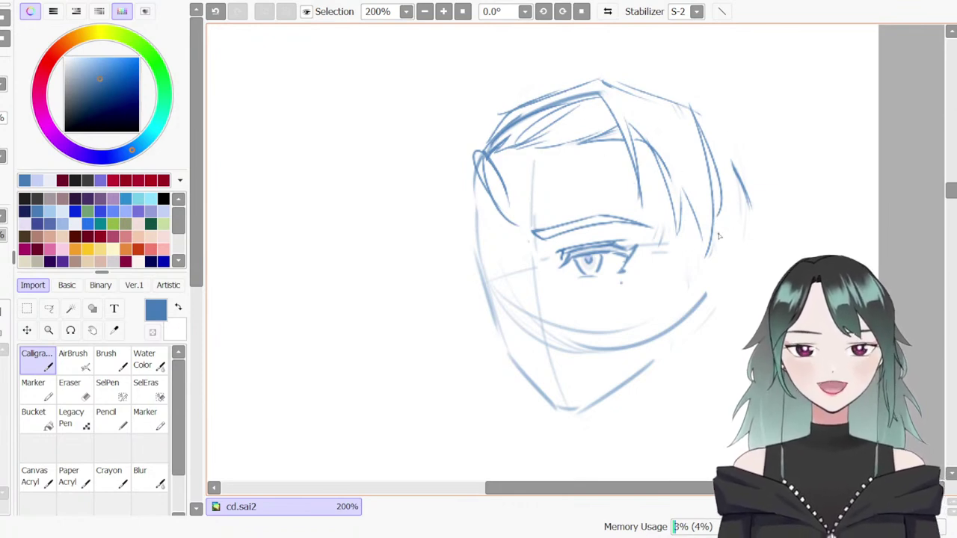
Draw a pointed sideburn in front of the ear and sketch the ear outline beside it
left_click_drag(677, 215, 686, 260)
key("ctrl+z")
key("ctrl+z")
left_click_drag(702, 215, 707, 250)
left_click_drag(679, 214, 689, 279)
key("ctrl+z")
left_click_drag(689, 279, 694, 254)
left_click_drag(678, 199, 684, 279)
key("e")
key("b")
mouse_move(679, 238)
left_mouse_down()
mouse_move(682, 276)
mouse_move(693, 239)
mouse_move(716, 239)
mouse_move(688, 321)
mouse_move(703, 310)
mouse_move(711, 246)
left_mouse_up()
key("ctrl+z")
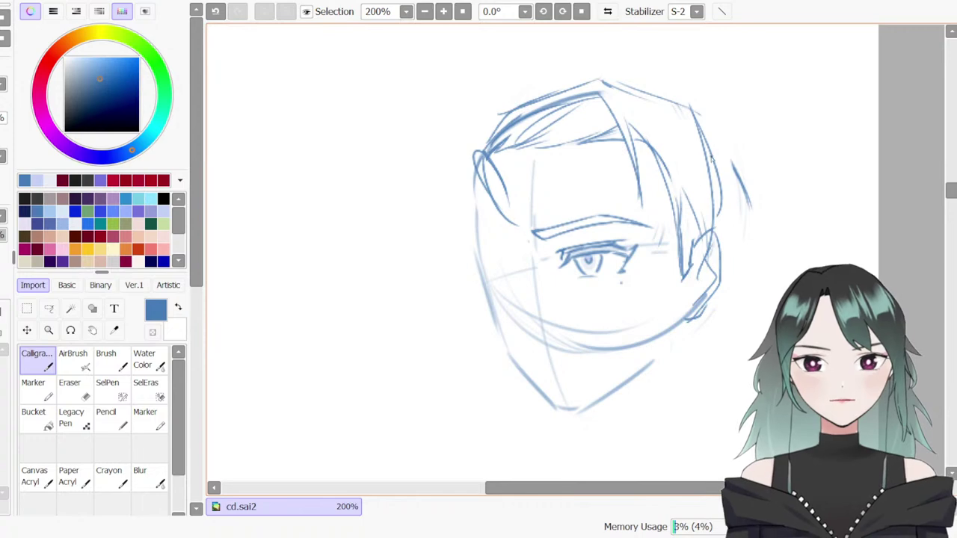
Draw the outer hair contour from the crown around the back of the head with layered Brush strokes
key("b")
key("ctrl+z")
mouse_move(625, 77)
left_mouse_down()
mouse_move(724, 119)
mouse_move(704, 96)
mouse_move(698, 104)
mouse_move(730, 120)
mouse_move(759, 246)
left_mouse_up()
key("ctrl+z")
key("ctrl+z")
left_click_drag(729, 120, 771, 249)
left_click_drag(743, 190, 768, 281)
left_click_drag(754, 236, 760, 268)
left_click_drag(731, 119, 760, 240)
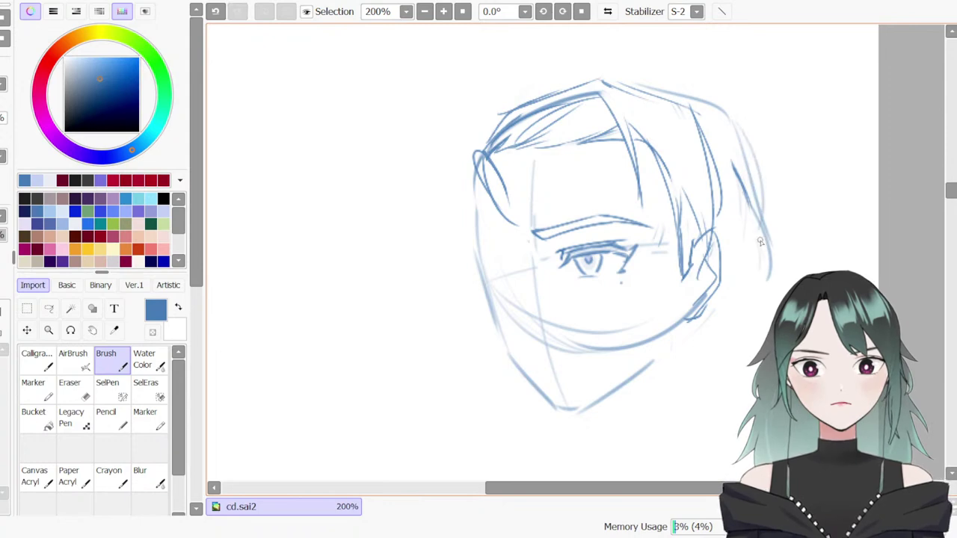
Draw the back neck line, the nape hairline rising from it, and short strands behind the ear
mouse_move(696, 332)
left_mouse_down()
mouse_move(700, 424)
mouse_move(708, 413)
left_mouse_up()
key("ctrl+z")
left_click_drag(693, 364, 711, 306)
key("ctrl+z")
left_click_drag(698, 340, 738, 299)
mouse_move(722, 213)
left_mouse_down()
mouse_move(765, 265)
mouse_move(752, 216)
left_mouse_up()
mouse_move(775, 164)
left_mouse_down()
mouse_move(754, 152)
mouse_move(754, 282)
mouse_move(769, 282)
left_mouse_up()
key("ctrl+z")
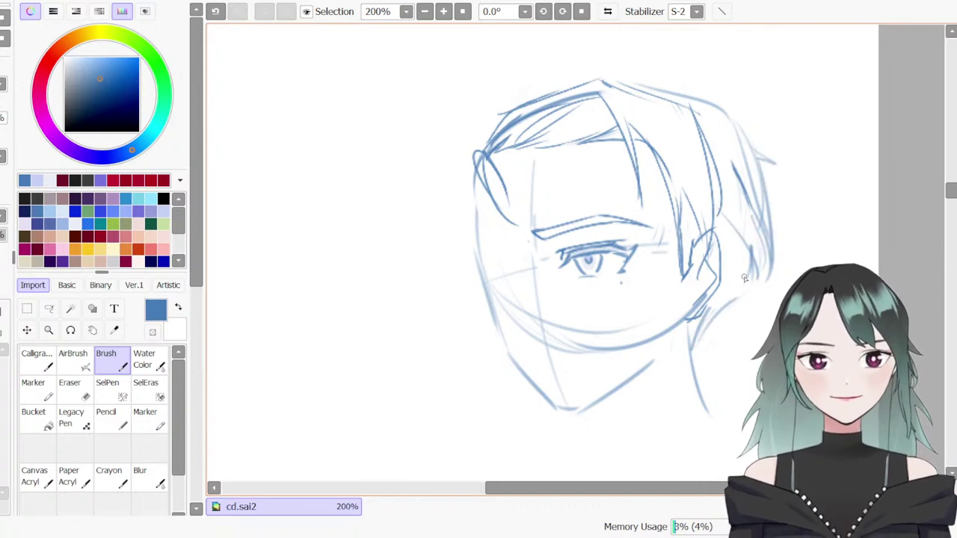
Erase and redraw the nape hairline, and thicken the contour down the back of the head
key("e")
mouse_move(741, 267)
left_mouse_down()
mouse_move(743, 253)
mouse_move(723, 310)
left_mouse_up()
key("b")
key("ctrl+z")
left_click_drag(768, 262, 726, 305)
left_click_drag(742, 133, 776, 239)
key("ctrl+z")
left_click_drag(741, 128, 777, 265)
left_click_drag(738, 123, 781, 272)
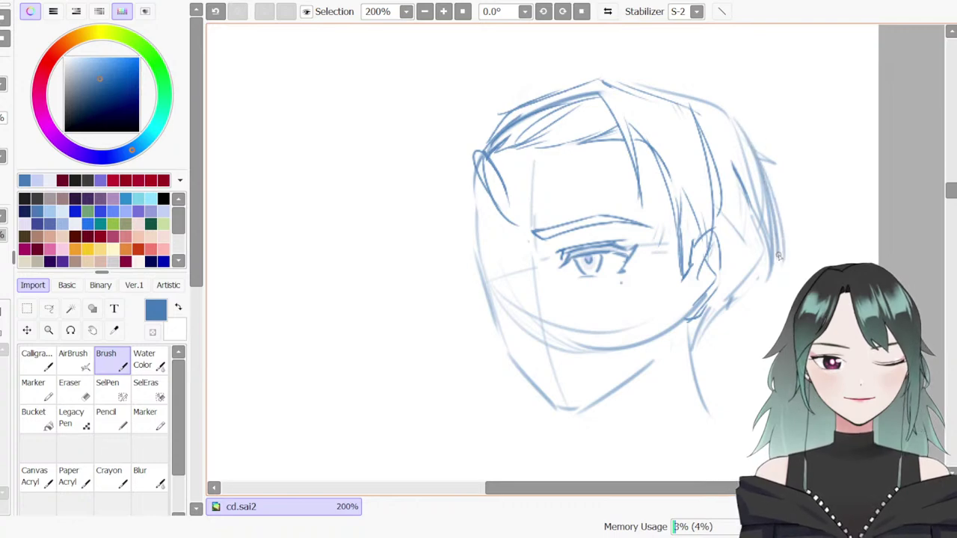
Add short arrow-like strokes at the hair's lower back corner and at the nape
key("ctrl+z")
left_click_drag(779, 276, 802, 275)
left_click_drag(716, 300, 697, 344)
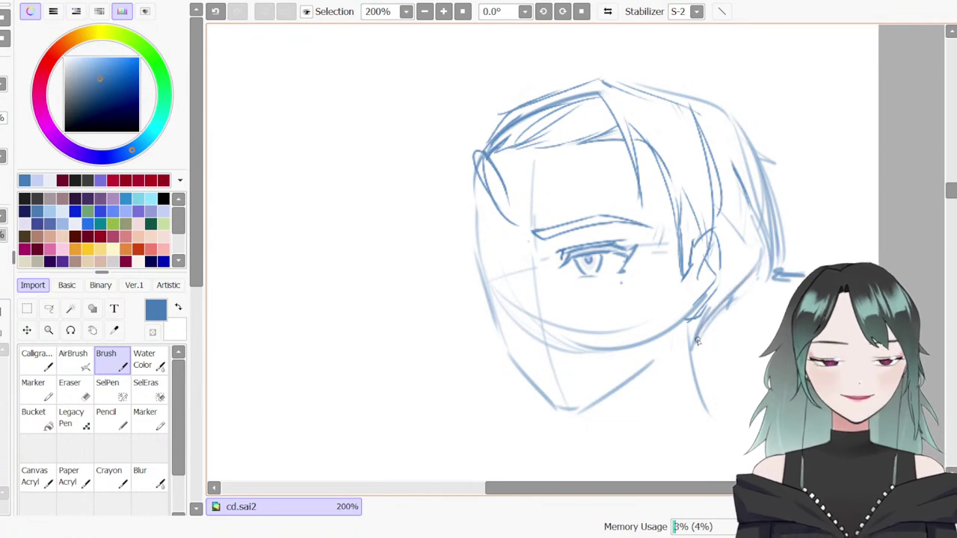
key("ctrl+z")
mouse_move(718, 311)
left_mouse_down()
mouse_move(693, 359)
mouse_move(697, 348)
left_mouse_up()
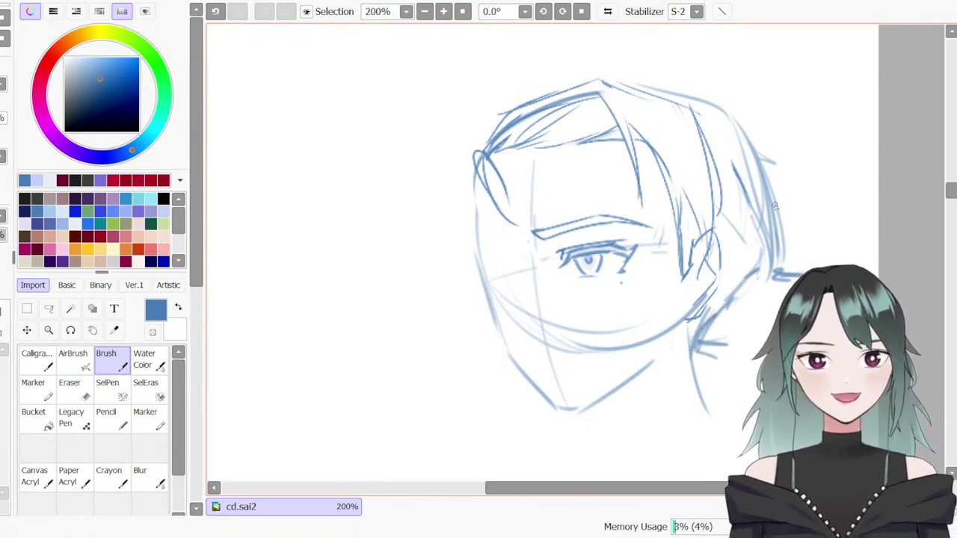
Add a second contour stroke over the crown, and erase and redraw the strands behind the ear
left_click_drag(610, 77, 723, 114)
key("e")
mouse_move(760, 230)
left_mouse_down()
mouse_move(733, 154)
mouse_move(747, 257)
left_mouse_up()
key("b")
left_click_drag(726, 213, 759, 261)
mouse_move(734, 193)
left_mouse_down()
mouse_move(773, 219)
mouse_move(729, 233)
mouse_move(772, 279)
mouse_move(728, 305)
mouse_move(757, 281)
left_mouse_up()
key("e")
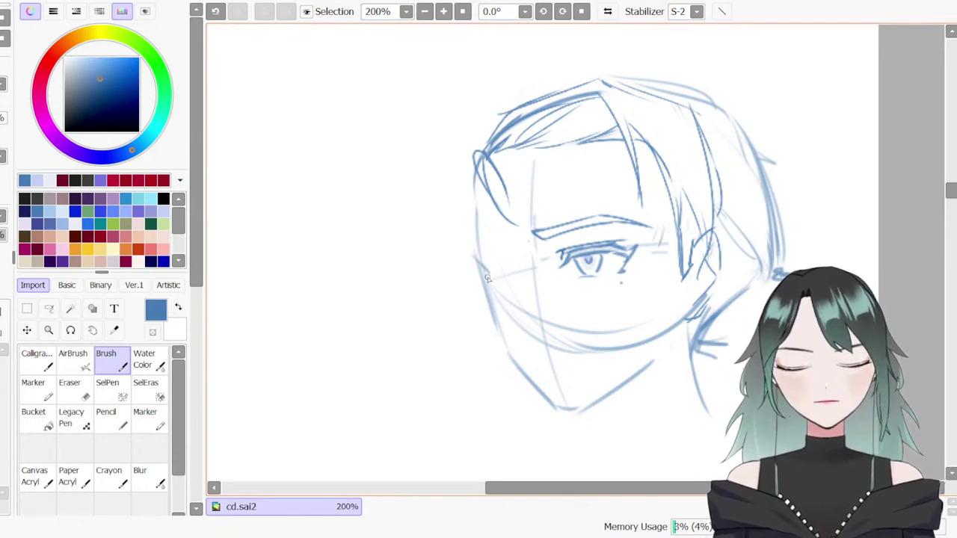
Draw layered contour strokes down the far side of the forehead from the hairline to the temple
left_click_drag(478, 149, 477, 251)
key("ctrl+z")
left_click_drag(477, 202, 489, 274)
mouse_move(474, 154)
left_mouse_down()
mouse_move(477, 262)
mouse_move(470, 215)
mouse_move(479, 253)
left_mouse_up()
key("ctrl+z")
left_click_drag(472, 176, 480, 258)
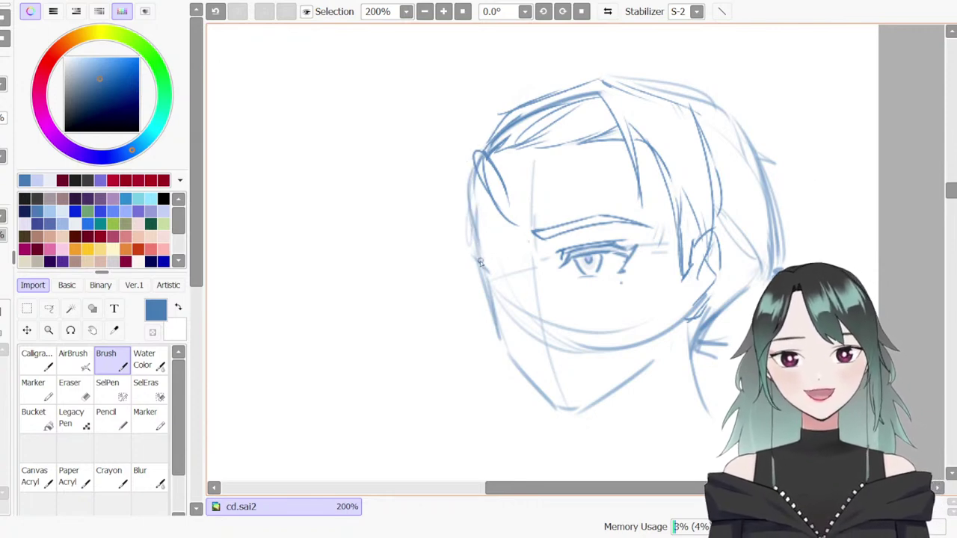
left_click_drag(473, 202, 477, 261)
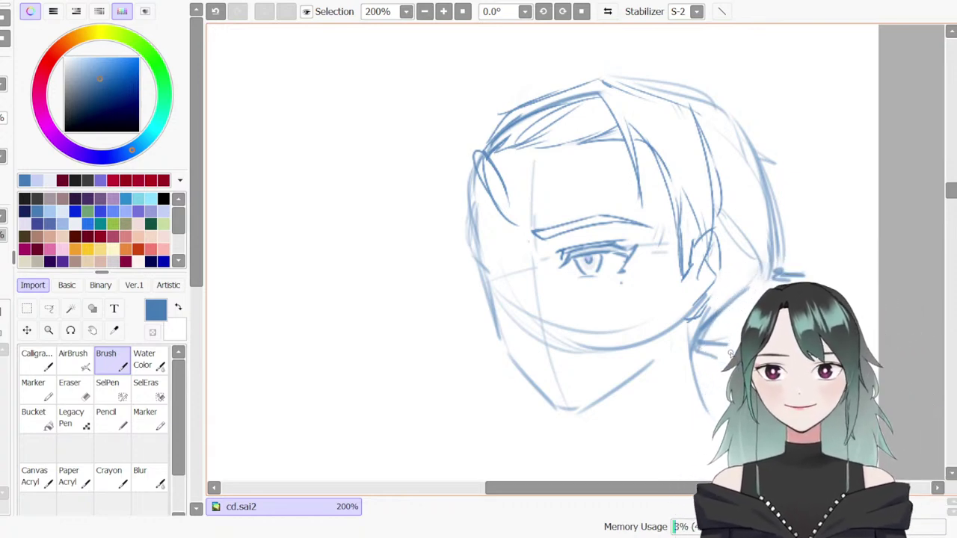
Add a light strand behind the ear and erase the lower part of the back neck line
left_click_drag(694, 139, 740, 235)
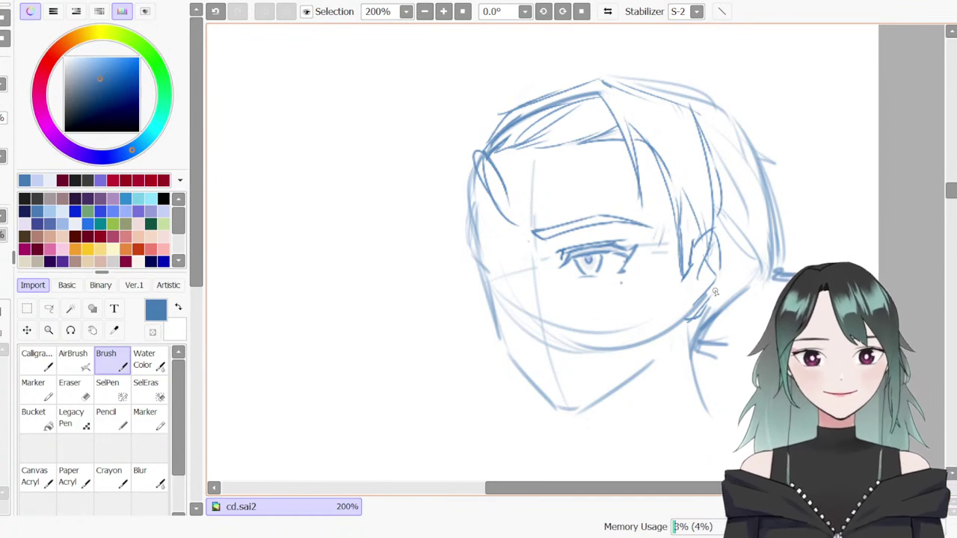
left_click_drag(951, 194, 951, 197)
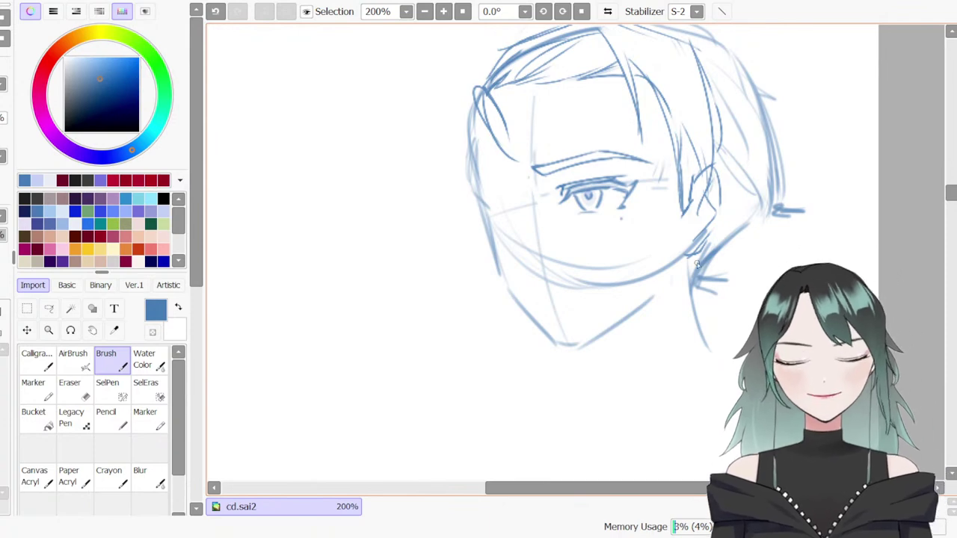
key("e")
left_click_drag(705, 301, 708, 344)
Draw a short angled contour stroke at the far side of the face, level with the eye
key("b")
mouse_move(470, 178)
left_mouse_down()
mouse_move(492, 238)
mouse_move(485, 203)
left_mouse_up()
key("ctrl+z")
key("n")
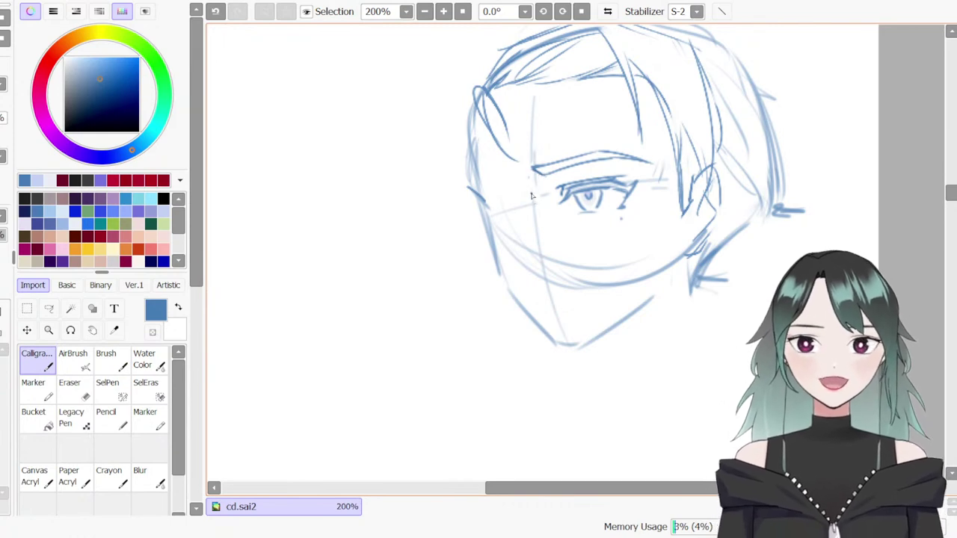
key("ctrl+z")
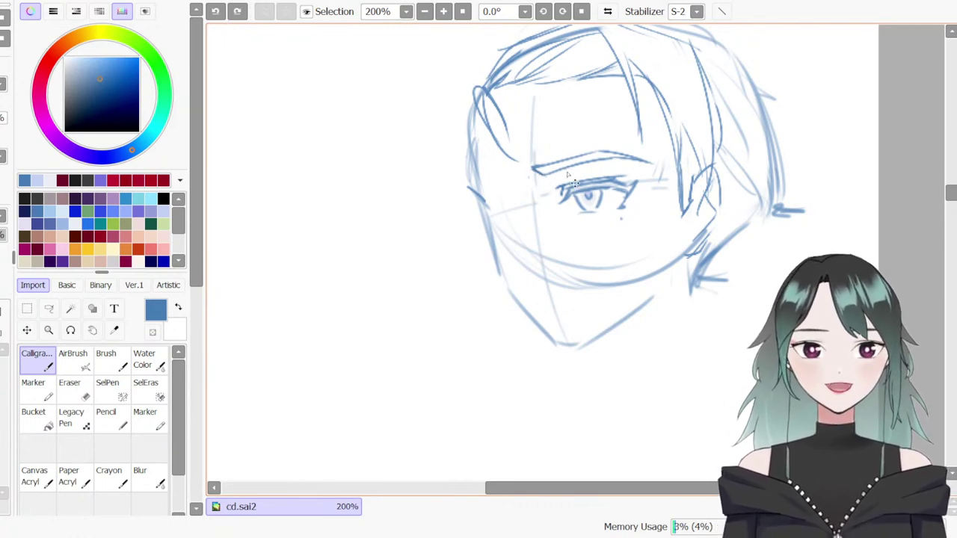
left_click_drag(562, 176, 544, 179)
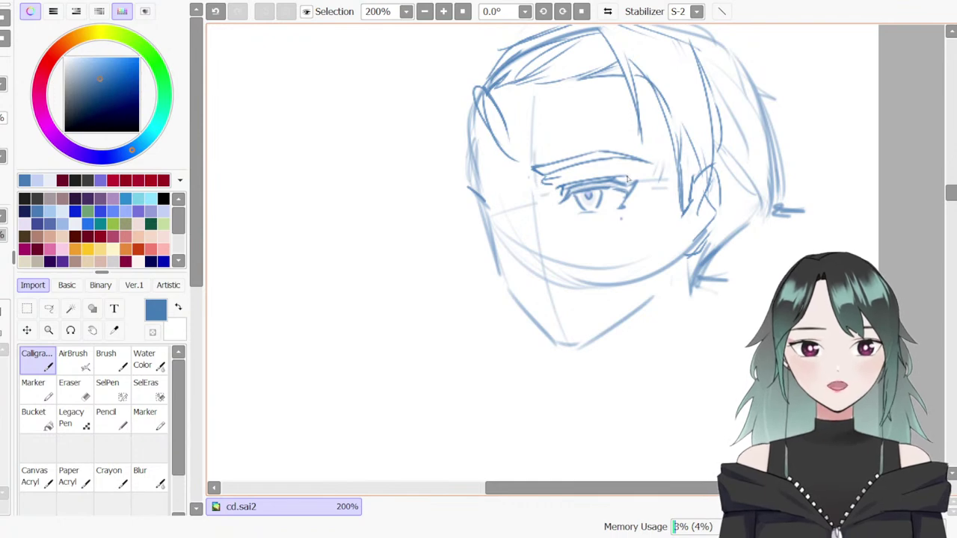
key("ctrl+z")
key("ctrl+z")
key("ctrl+z")
mouse_move(570, 174)
left_mouse_down()
mouse_move(545, 182)
mouse_move(551, 187)
left_mouse_up()
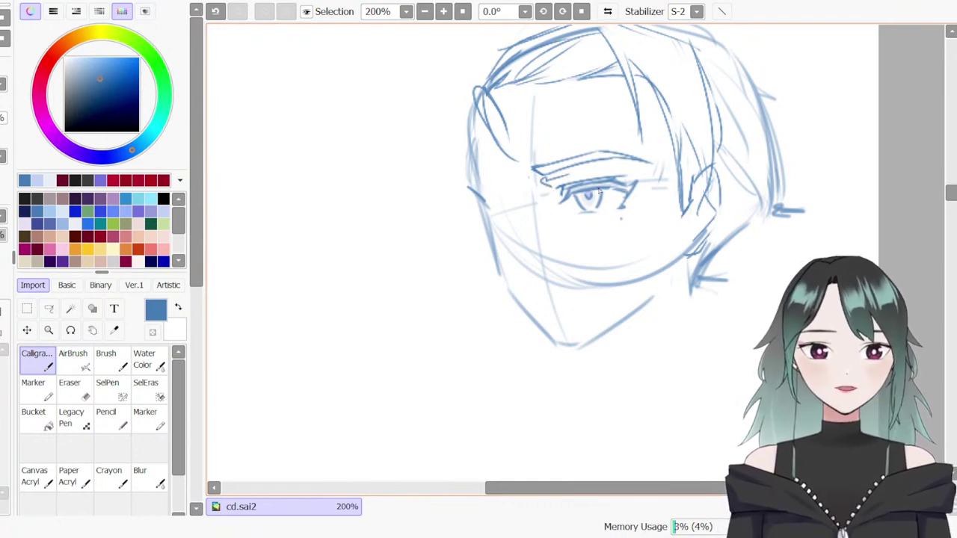
key("ctrl+z")
left_click_drag(544, 181, 539, 173)
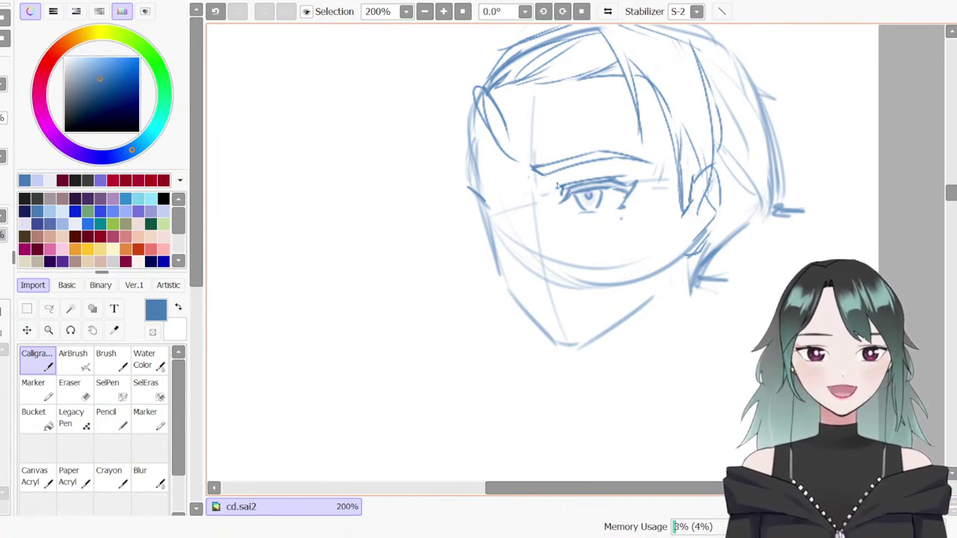
mouse_move(555, 179)
left_mouse_down()
mouse_move(537, 184)
mouse_move(555, 180)
left_mouse_up()
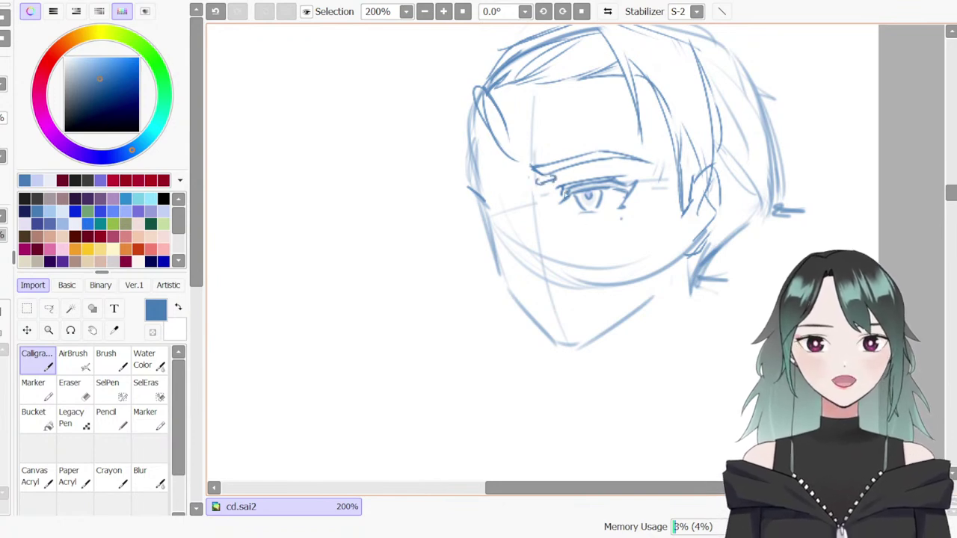
key("ctrl+z")
key("ctrl+z")
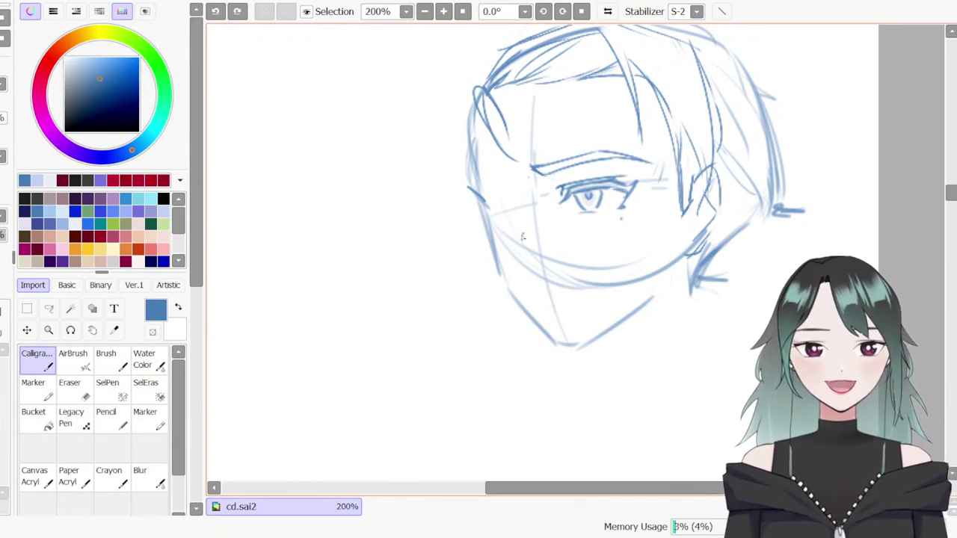
Darken the far cheek and jaw contour, and add a small mark between the inner brow and the eye
left_click_drag(481, 201, 495, 266)
left_click_drag(538, 180, 555, 179)
left_click_drag(505, 277, 552, 338)
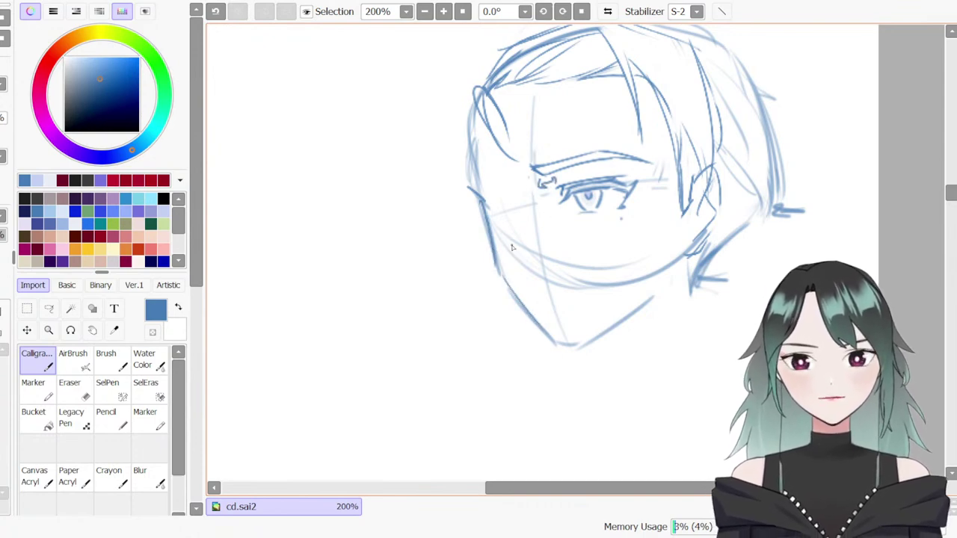
Draw the nose bridge and nose base with the Calligraphy brush, and add a straight mouth line below
key("b")
key("ctrl+z")
mouse_move(519, 257)
left_mouse_down()
mouse_move(537, 274)
mouse_move(523, 262)
mouse_move(560, 269)
mouse_move(560, 280)
mouse_move(544, 265)
mouse_move(554, 264)
mouse_move(528, 263)
left_mouse_up()
key("n")
key("ctrl+z")
key("ctrl+z")
left_click_drag(527, 199, 522, 252)
key("ctrl+z")
key("ctrl+z")
key("ctrl+z")
left_click_drag(532, 198, 523, 253)
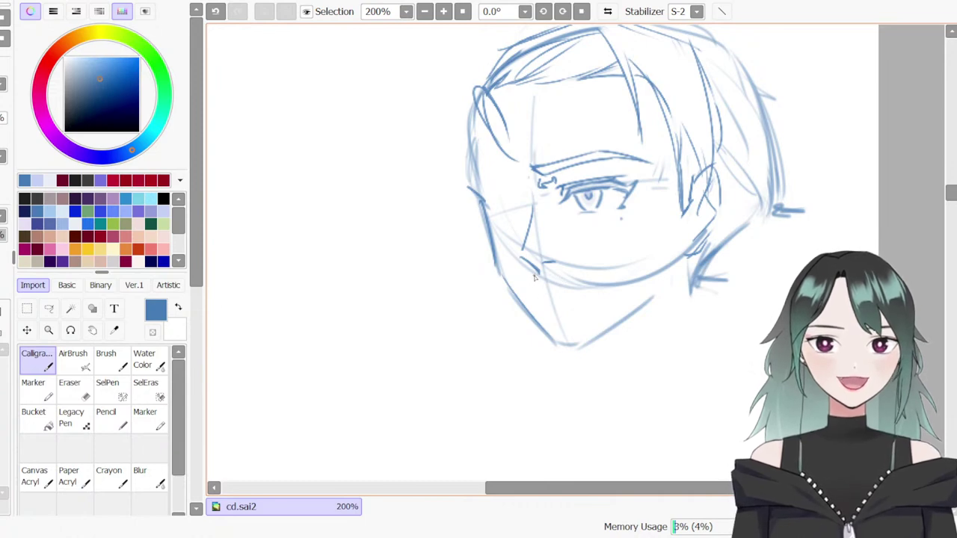
left_click_drag(538, 293, 586, 292)
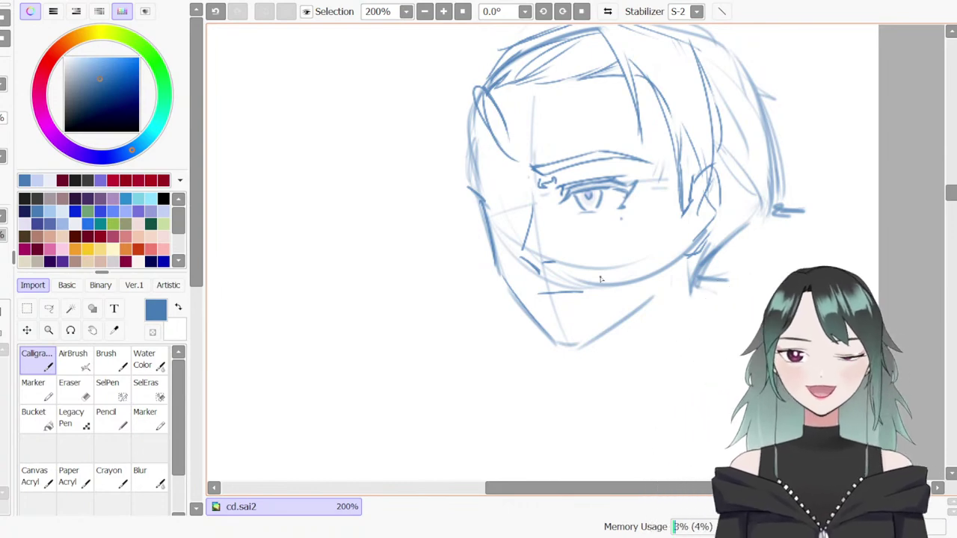
Erase the nose bridge line on the three-quarter head and redraw it with the Calligraphy brush
left_click_drag(719, 488, 603, 487)
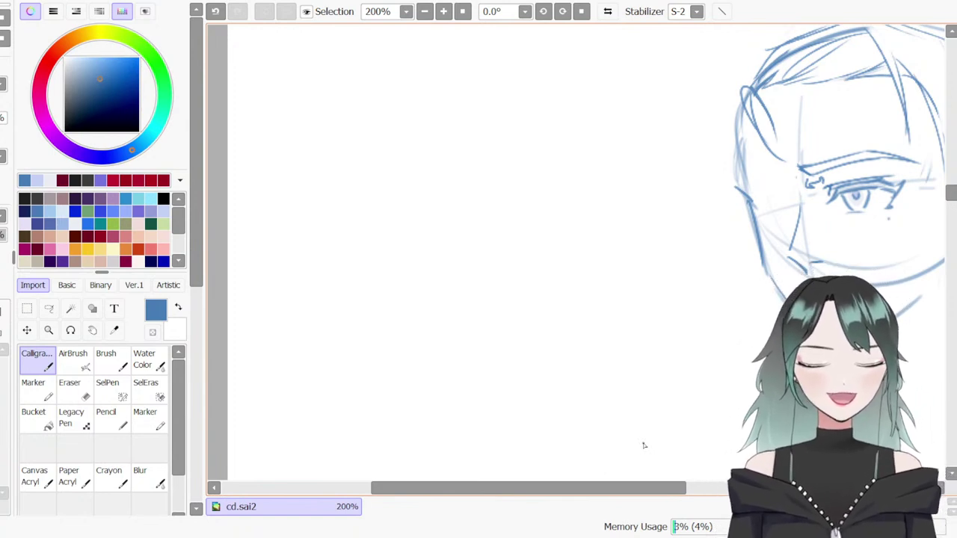
scroll(635, 455, "down", 2)
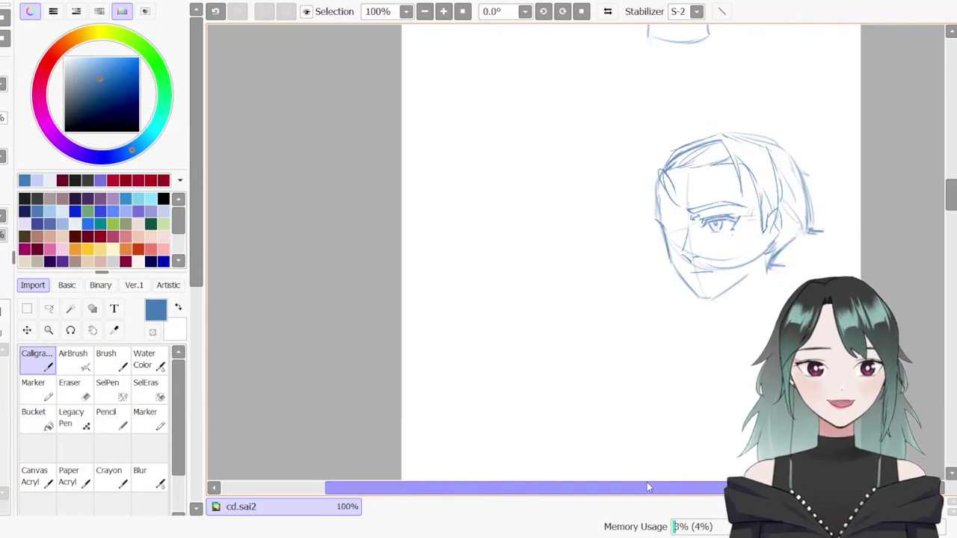
scroll(648, 486, "up", 1)
scroll(646, 471, "down", 1)
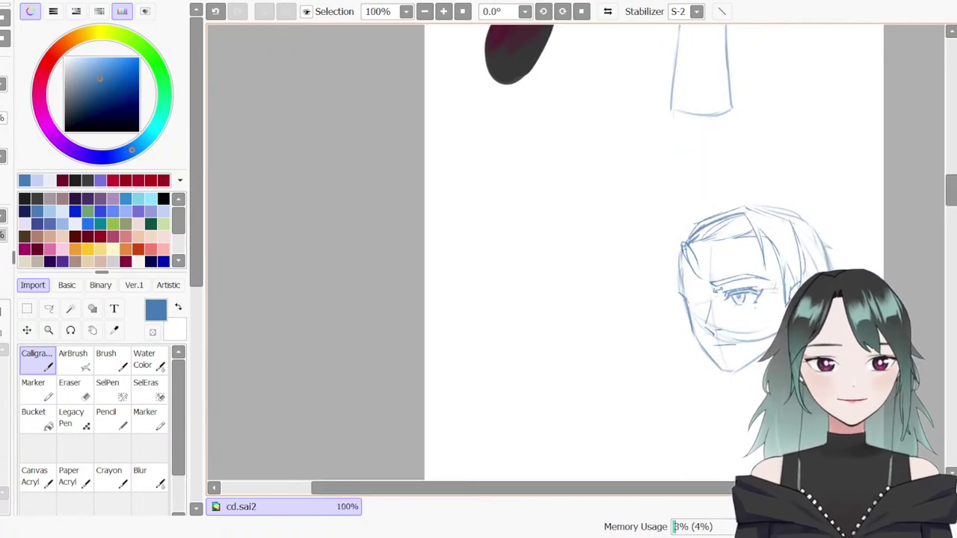
scroll(754, 256, "up", 5)
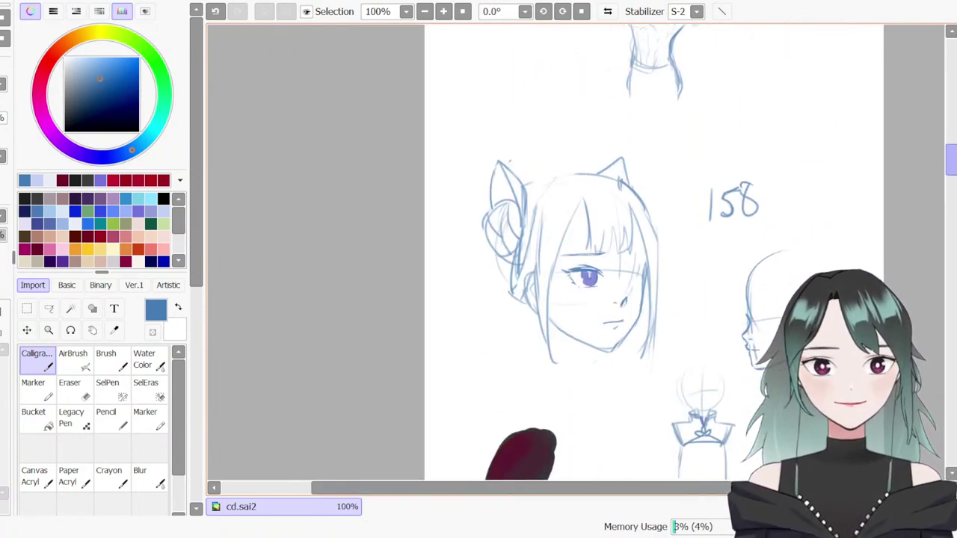
scroll(753, 257, "down", 5)
key("b")
key("e")
key("b")
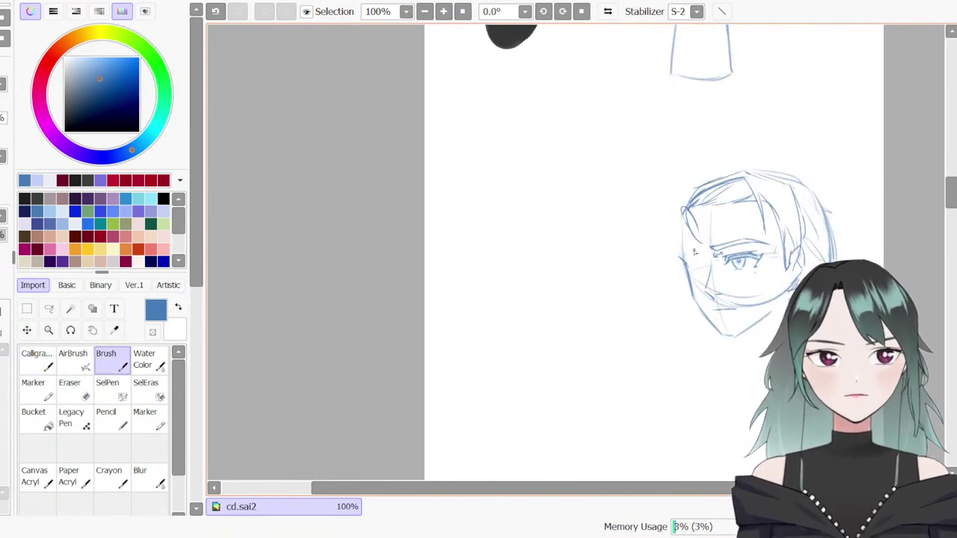
key("e")
key("n")
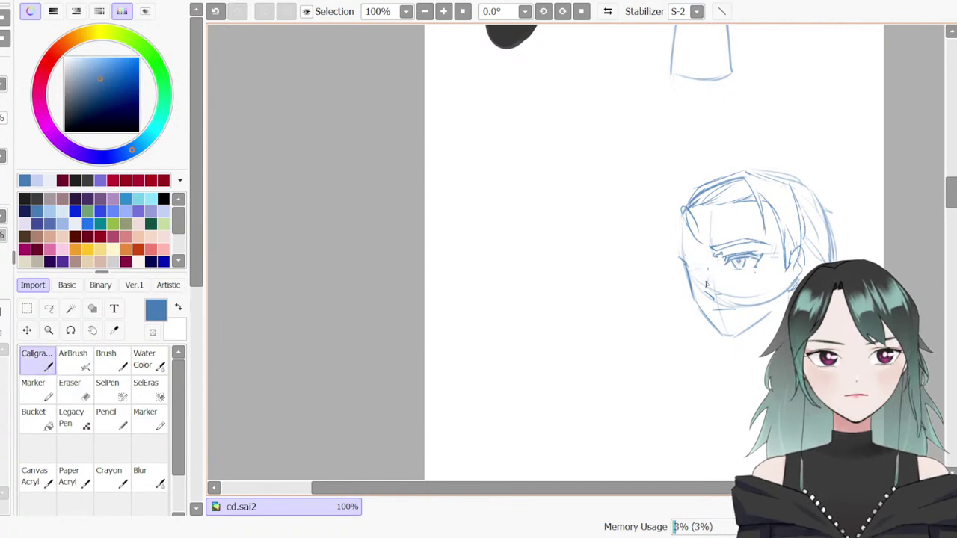
Draw a short front neck line below the jaw with the Brush
key("b")
left_click_drag(743, 335, 749, 352)
key("ctrl+z")
key("ctrl+z")
key("ctrl+y")
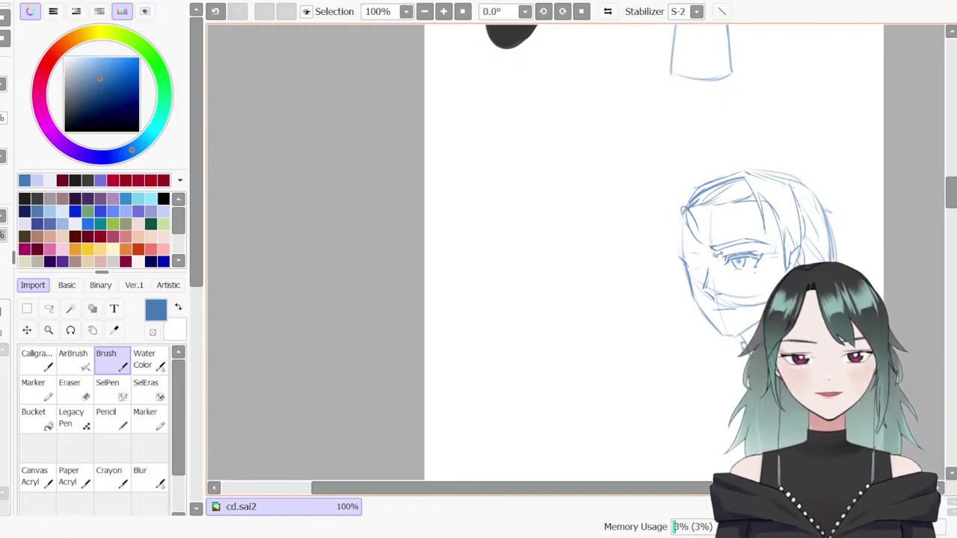
Add a choker with a small round pendant at the three-quarter head's neck using the Brush, and clean it up with the Eraser
key("ctrl+z")
key("ctrl+y")
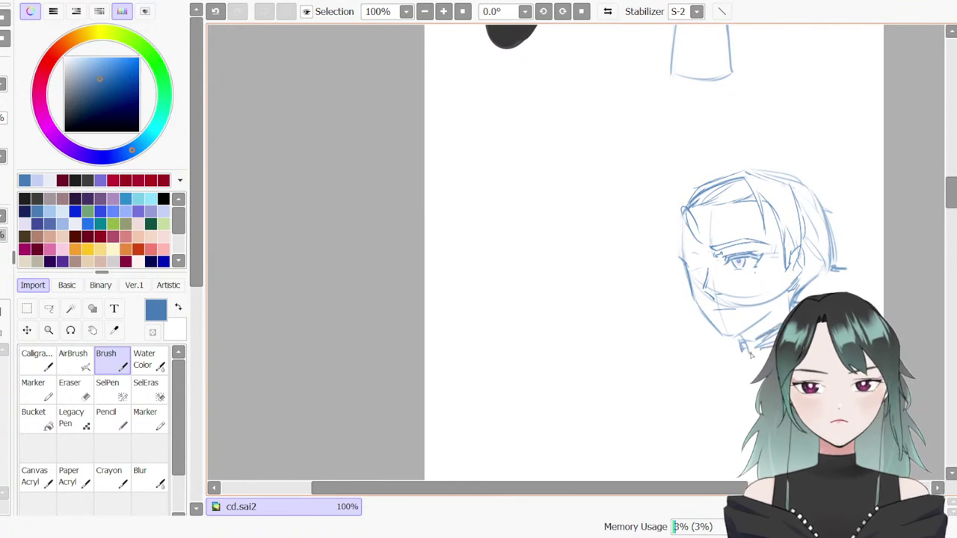
key("e")
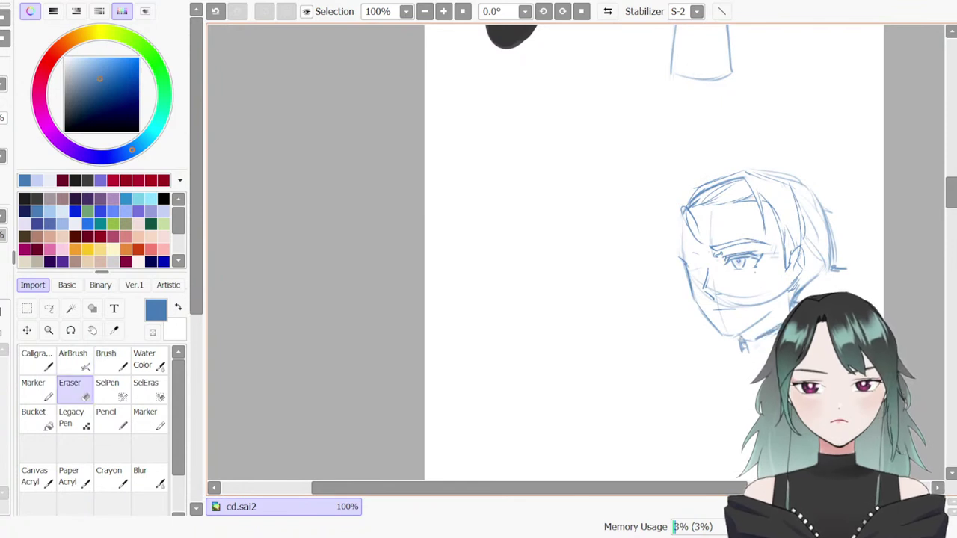
key("b")
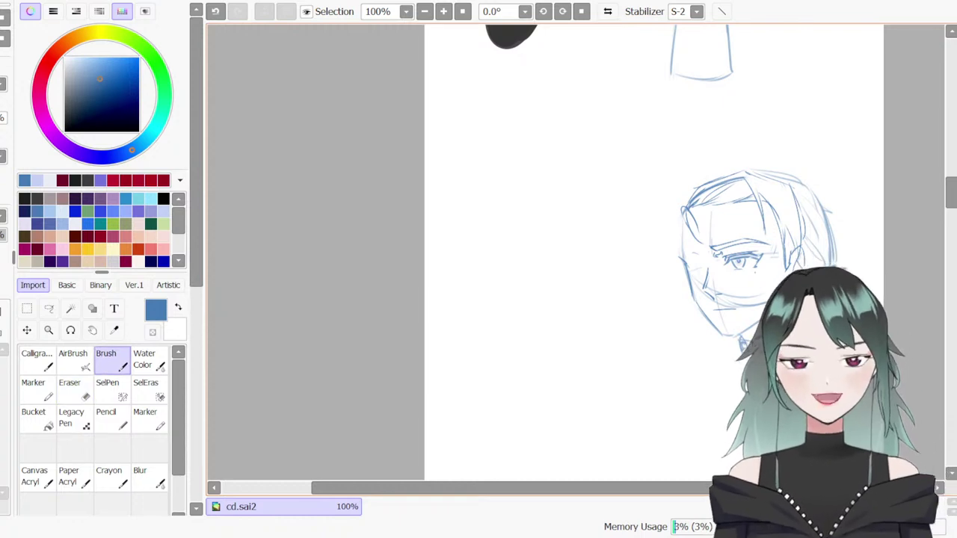
key("e")
key("ctrl+z")
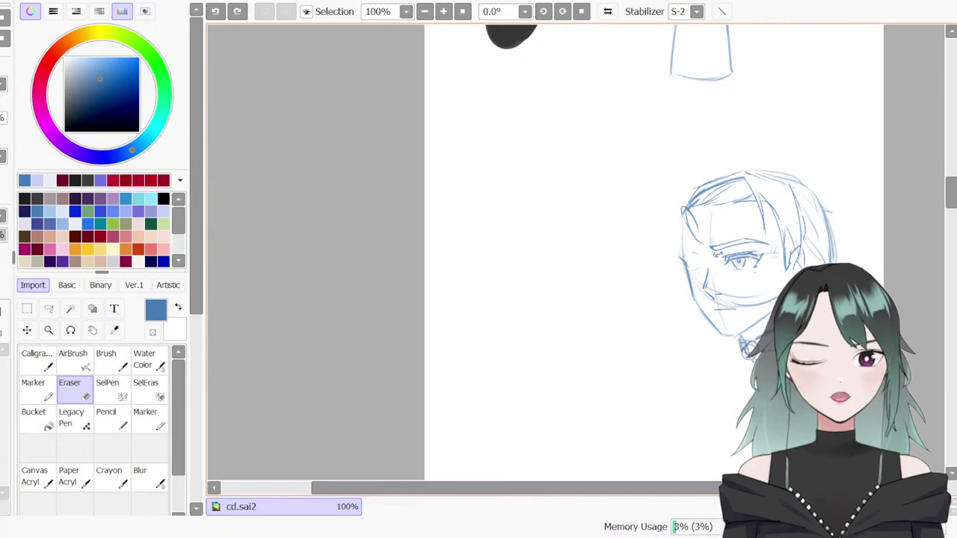
Draw a small round emblem beside the three-quarter head with the Brush, with four wavy petals meeting at its centre
key("b")
mouse_move(551, 177)
left_mouse_down()
mouse_move(532, 217)
mouse_move(570, 222)
mouse_move(571, 175)
mouse_move(567, 227)
mouse_move(575, 184)
mouse_move(548, 179)
left_mouse_up()
key("ctrl+z")
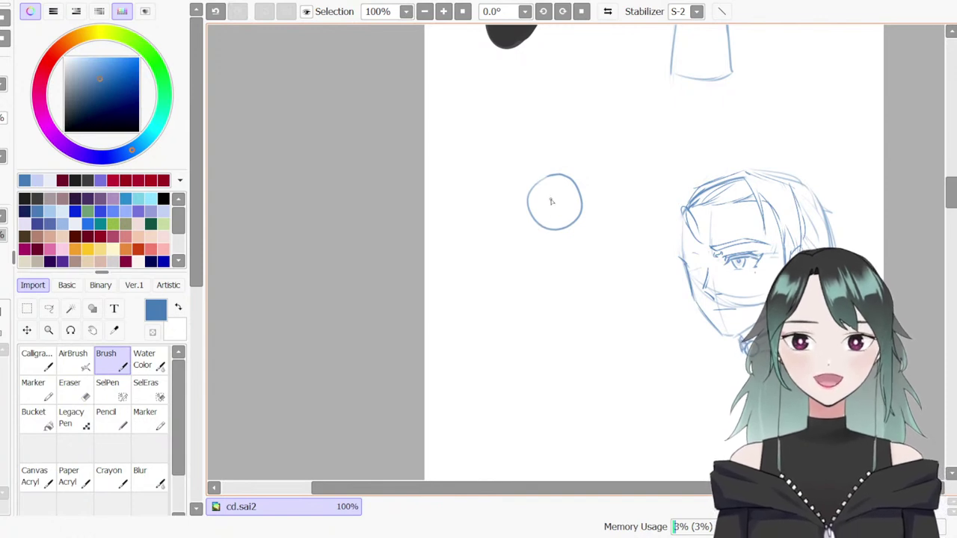
mouse_move(548, 190)
left_mouse_down()
mouse_move(556, 198)
mouse_move(561, 175)
mouse_move(562, 196)
left_mouse_up()
key("ctrl+z")
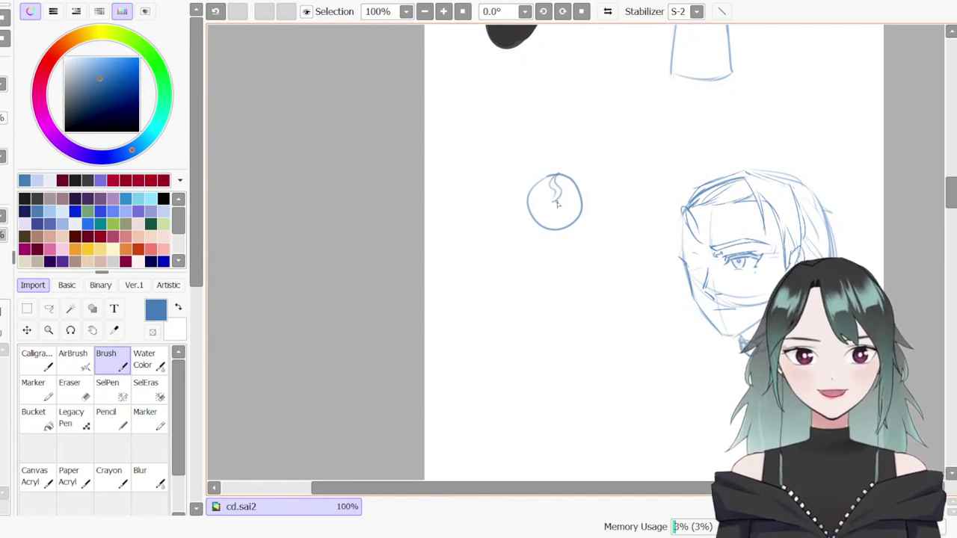
mouse_move(553, 203)
left_mouse_down()
mouse_move(564, 218)
mouse_move(553, 202)
mouse_move(537, 204)
left_mouse_up()
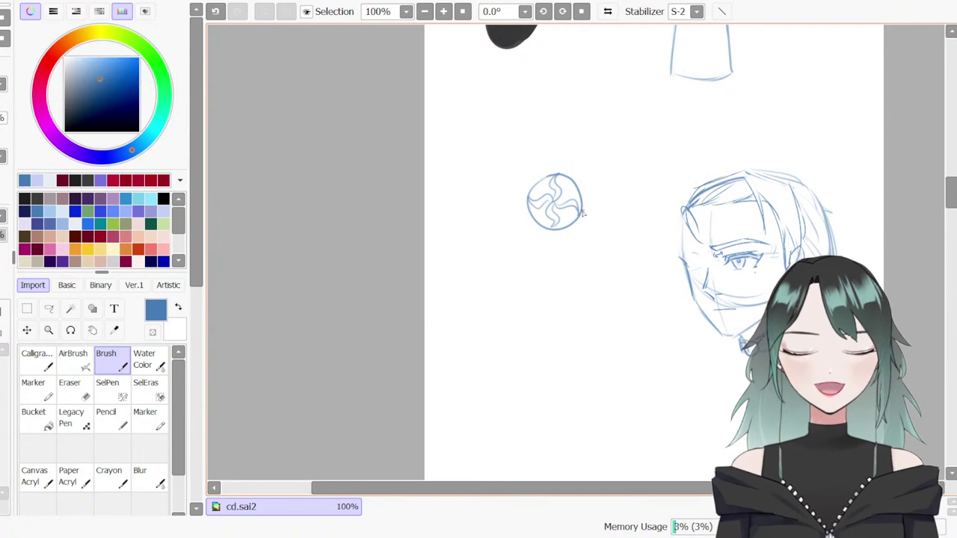
Draw a scalloped border around the round emblem with the Calligraphy brush, and erase the lines crossing at its centre
mouse_move(560, 174)
left_mouse_down()
mouse_move(589, 196)
mouse_move(568, 241)
mouse_move(551, 231)
mouse_move(572, 209)
mouse_move(558, 203)
mouse_move(576, 198)
mouse_move(578, 209)
mouse_move(558, 207)
mouse_move(582, 215)
mouse_move(596, 179)
mouse_move(577, 175)
mouse_move(587, 201)
mouse_move(573, 237)
mouse_move(532, 230)
mouse_move(528, 209)
mouse_move(526, 218)
mouse_move(534, 176)
mouse_move(562, 172)
mouse_move(556, 178)
mouse_move(534, 178)
mouse_move(563, 176)
mouse_move(539, 174)
mouse_move(562, 168)
mouse_move(584, 193)
mouse_move(589, 215)
mouse_move(566, 238)
left_mouse_up()
key("ctrl+z")
key("e")
key("b")
key("b")
key("e")
key("c")
key("ctrl+z")
key("ctrl+z")
left_click_drag(518, 201, 532, 224)
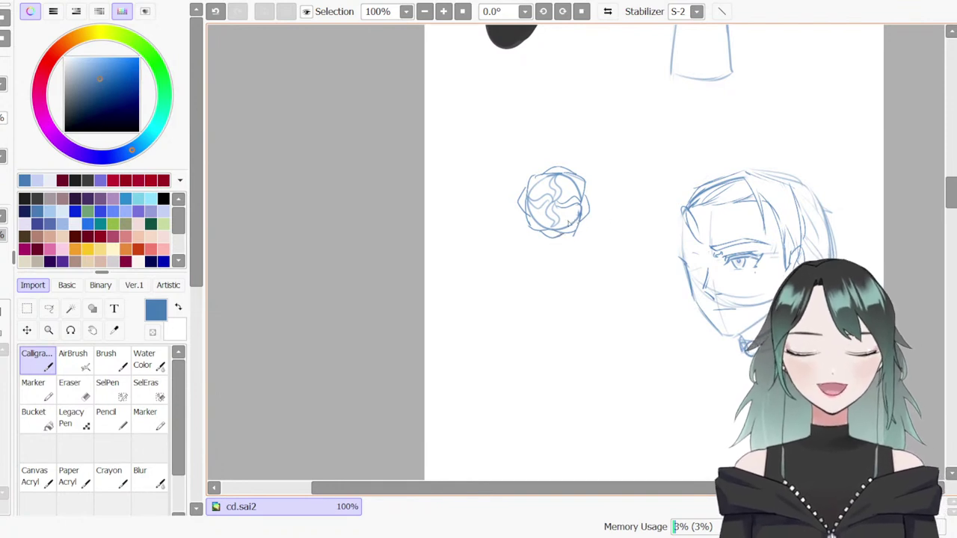
key("e")
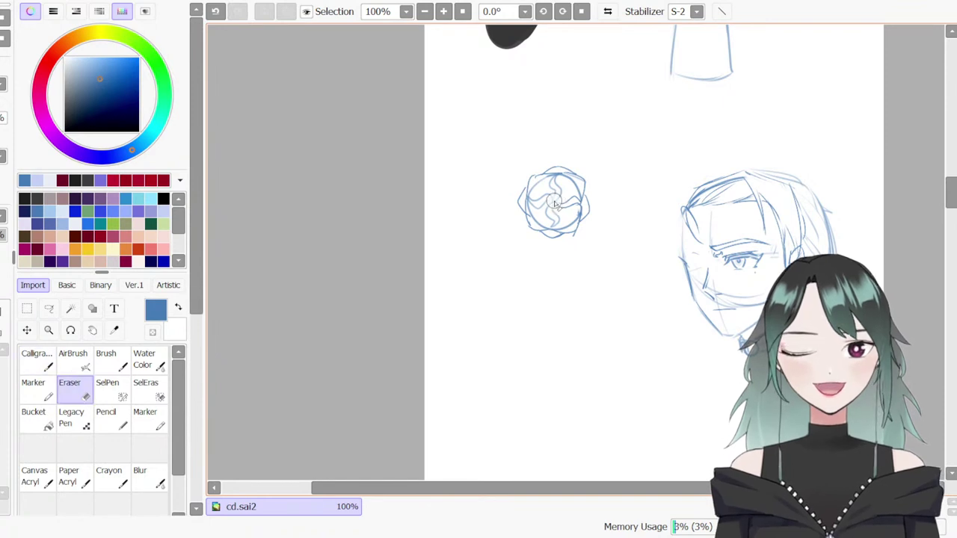
key("e")
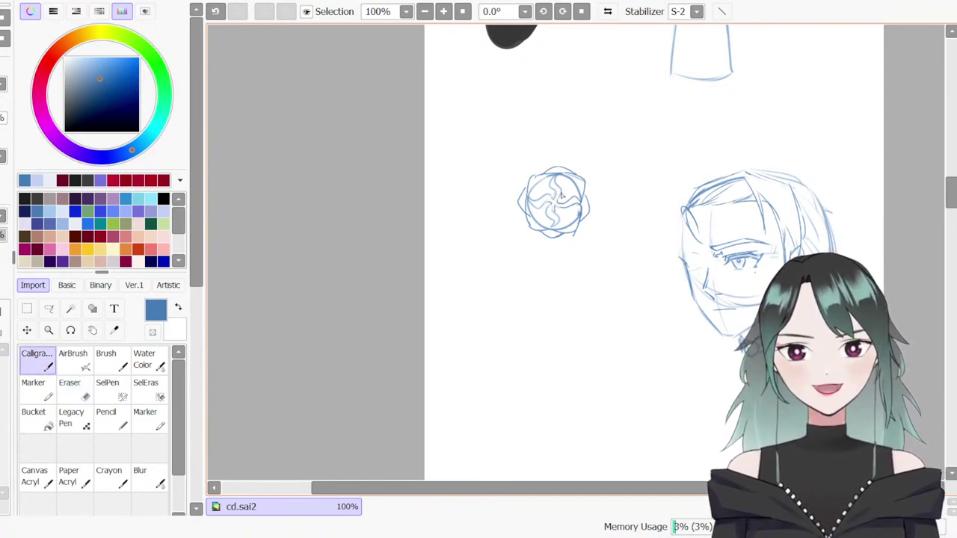
mouse_move(602, 206)
left_mouse_down()
mouse_move(596, 228)
mouse_move(573, 243)
left_mouse_up()
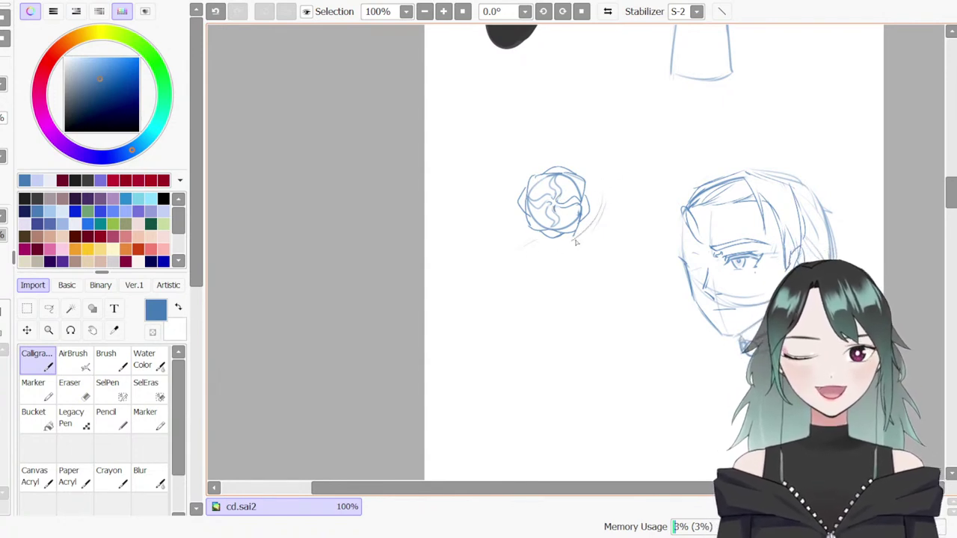
left_click_drag(534, 154, 521, 244)
left_click_drag(535, 154, 603, 203)
key("ctrl+z")
key("ctrl+z")
key("ctrl+z")
key("ctrl+z")
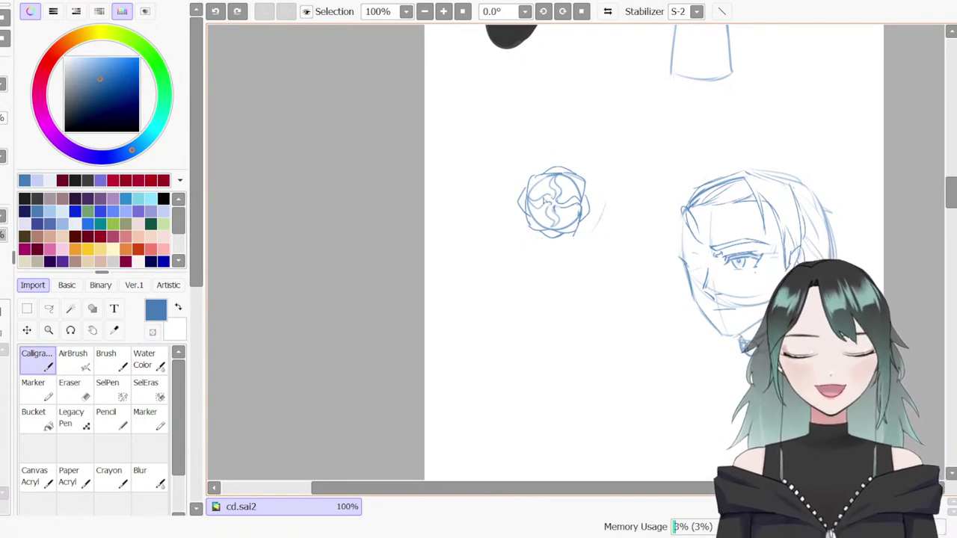
Touch up the emblem's petals, and erase the stray strokes around its border
left_click_drag(538, 177, 530, 195)
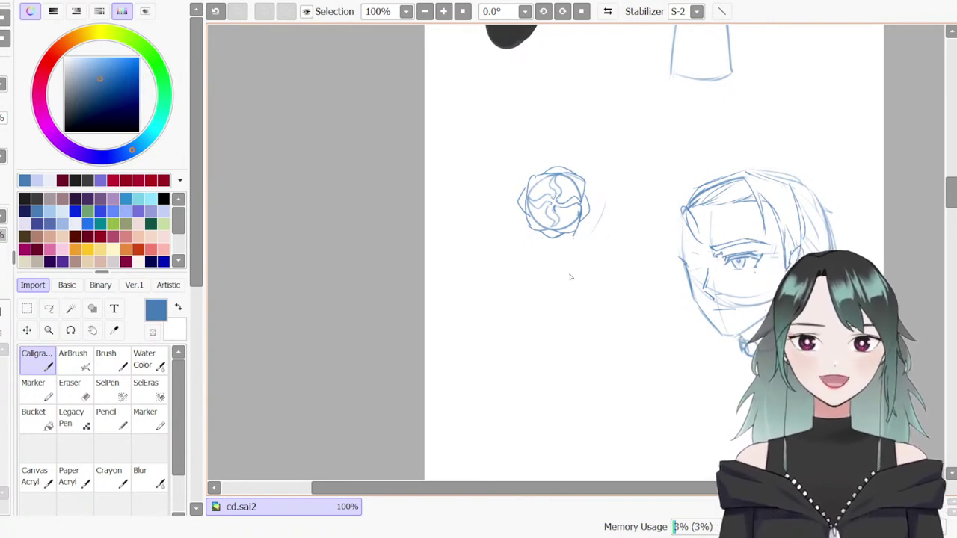
key("e")
key("b")
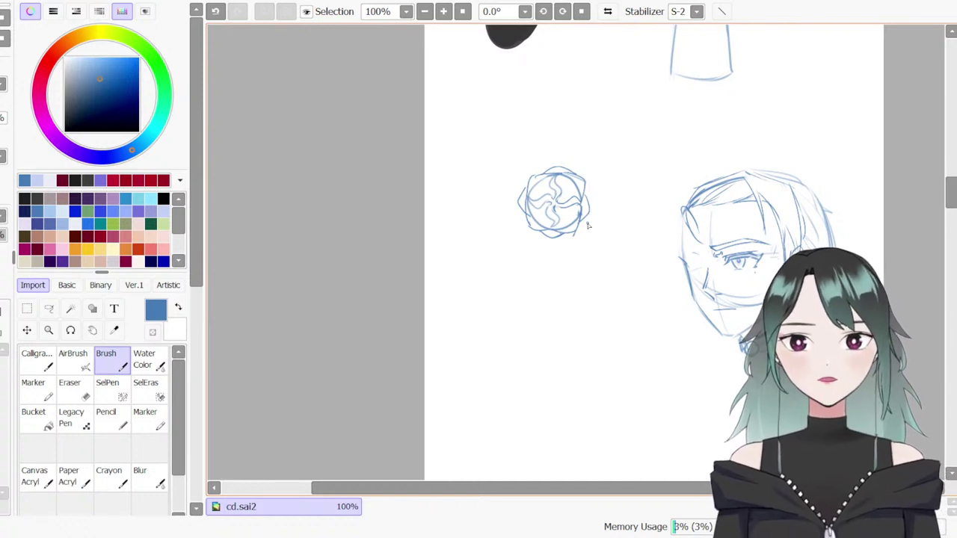
key("e")
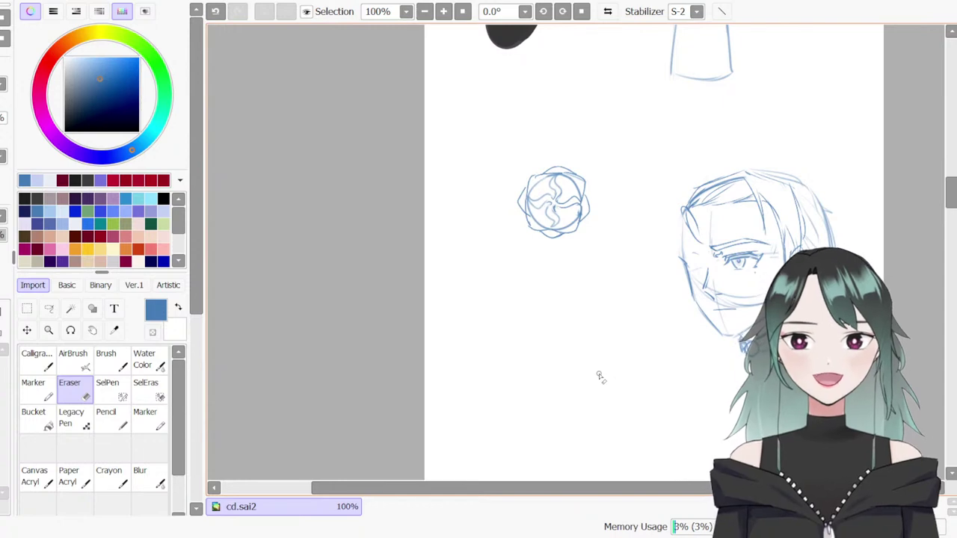
Sketch a light skull circle for a new side-view head below the emblem with the Brush
mouse_move(955, 193)
left_mouse_down()
mouse_move(955, 212)
mouse_move(956, 166)
mouse_move(952, 200)
left_mouse_up()
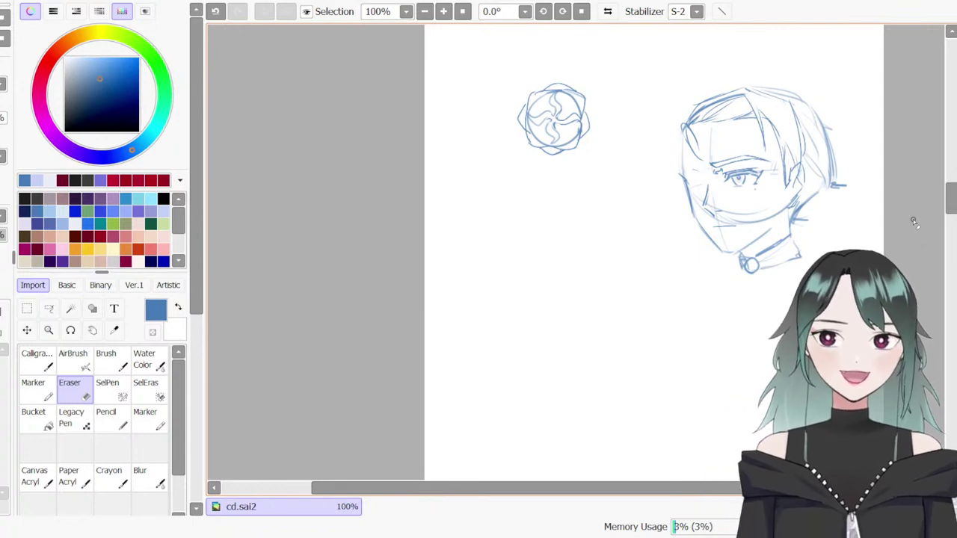
key("b")
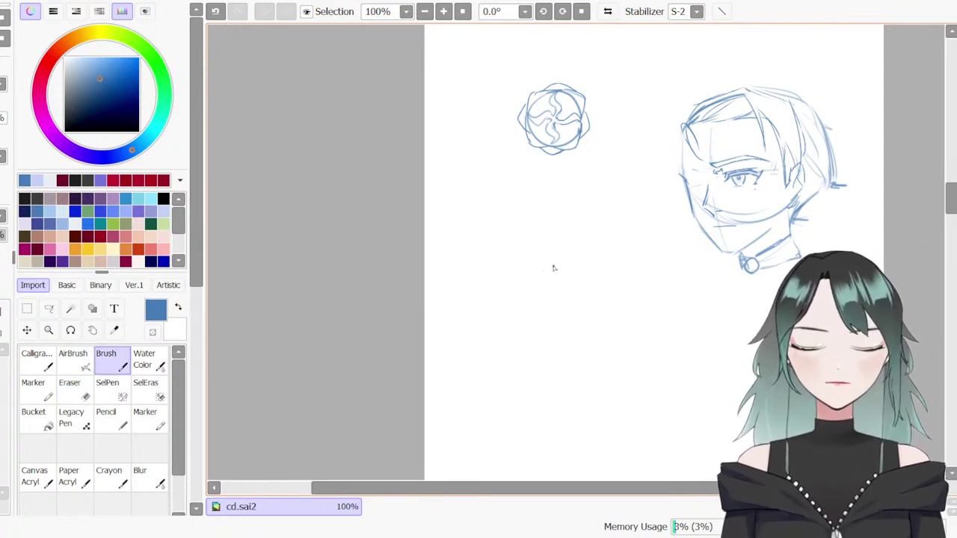
left_click_drag(583, 488, 614, 489)
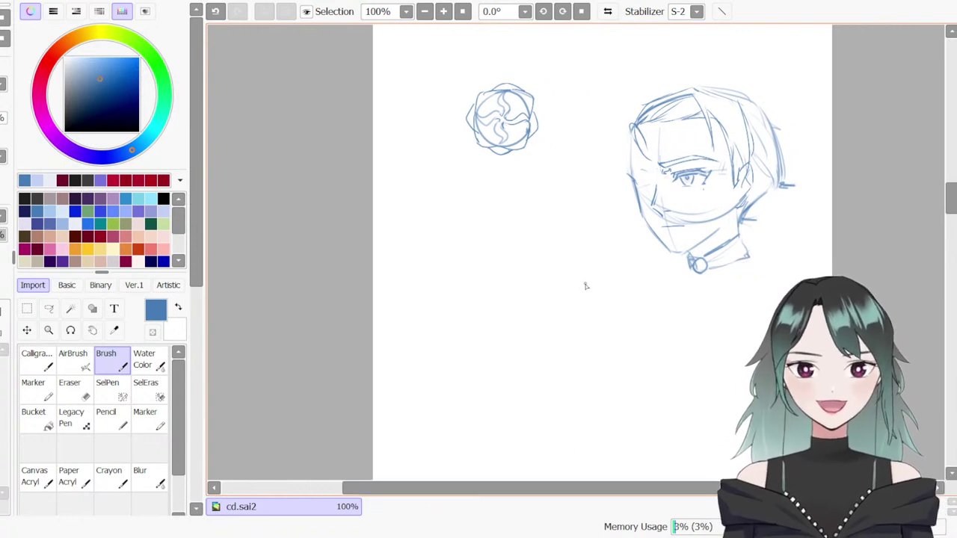
scroll(586, 285, "up", 1)
scroll(586, 287, "down", 1)
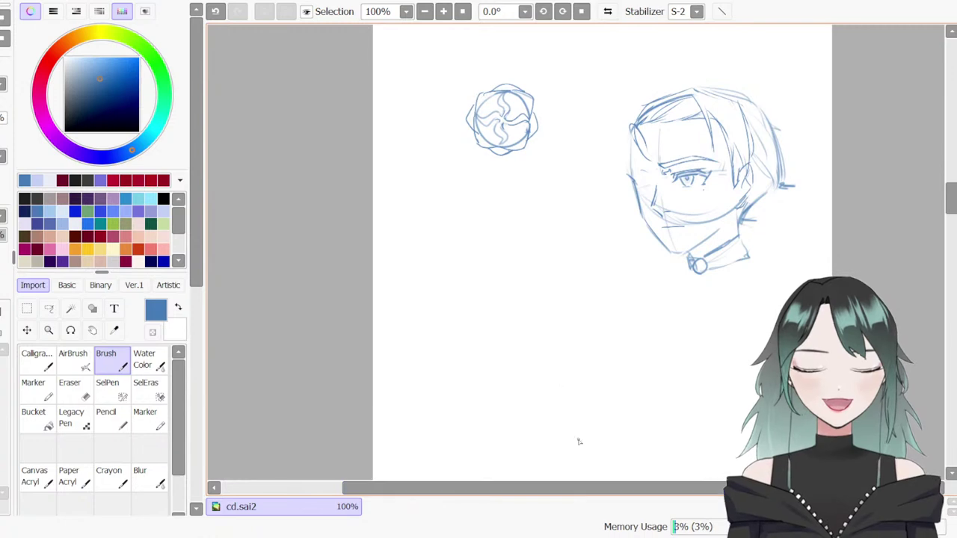
mouse_move(468, 249)
left_mouse_down()
mouse_move(581, 302)
mouse_move(561, 312)
left_mouse_up()
key("ctrl+z")
left_click_drag(484, 217, 519, 326)
left_click_drag(586, 220, 555, 318)
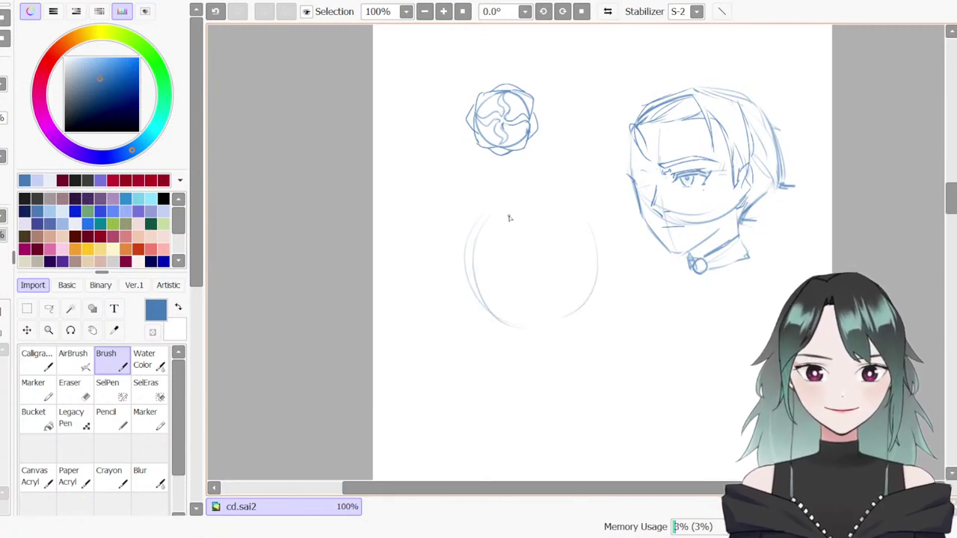
Draw the front face line down past the skull circle and a curved eye guideline across it
left_click_drag(478, 224, 490, 348)
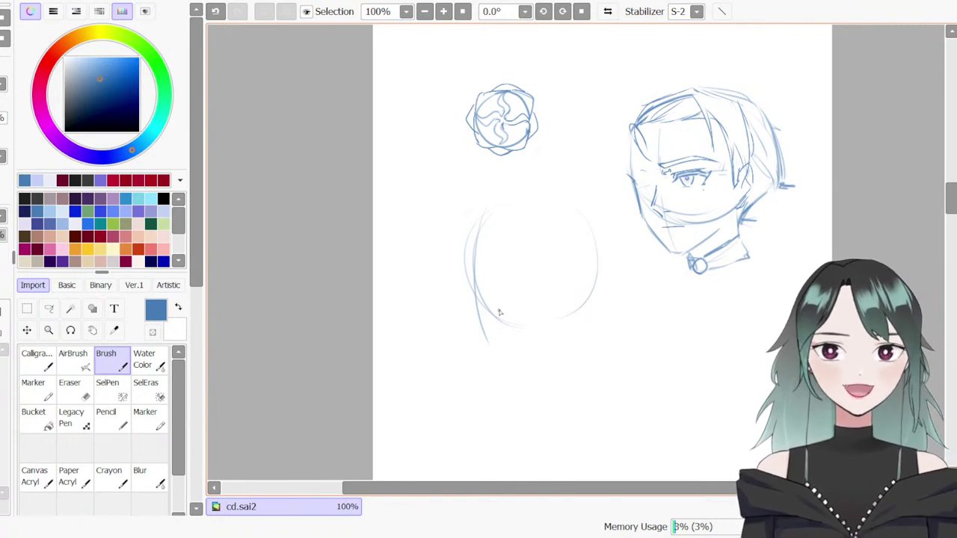
left_click_drag(477, 292, 589, 282)
key("ctrl+z")
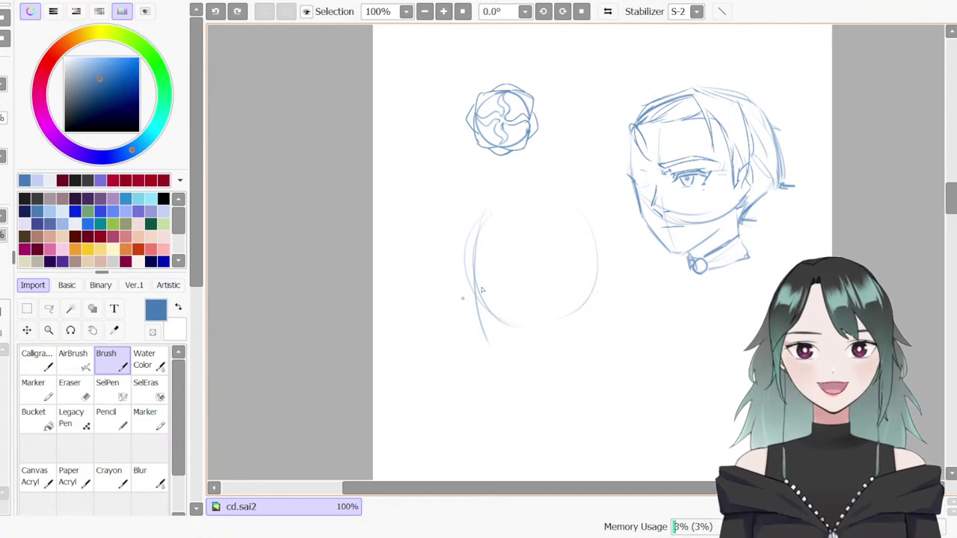
left_click_drag(475, 291, 595, 267)
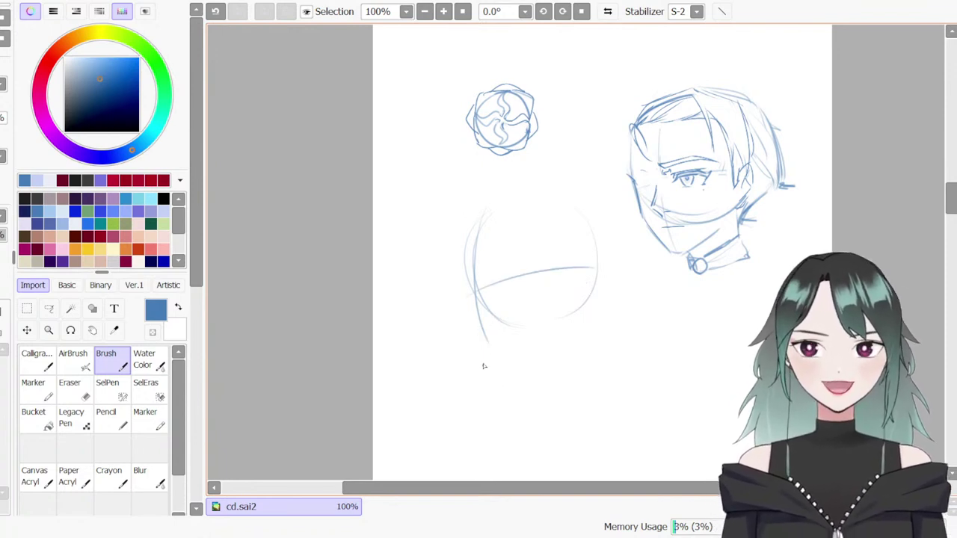
left_click_drag(471, 269, 491, 394)
key("ctrl+z")
left_click_drag(475, 296, 486, 346)
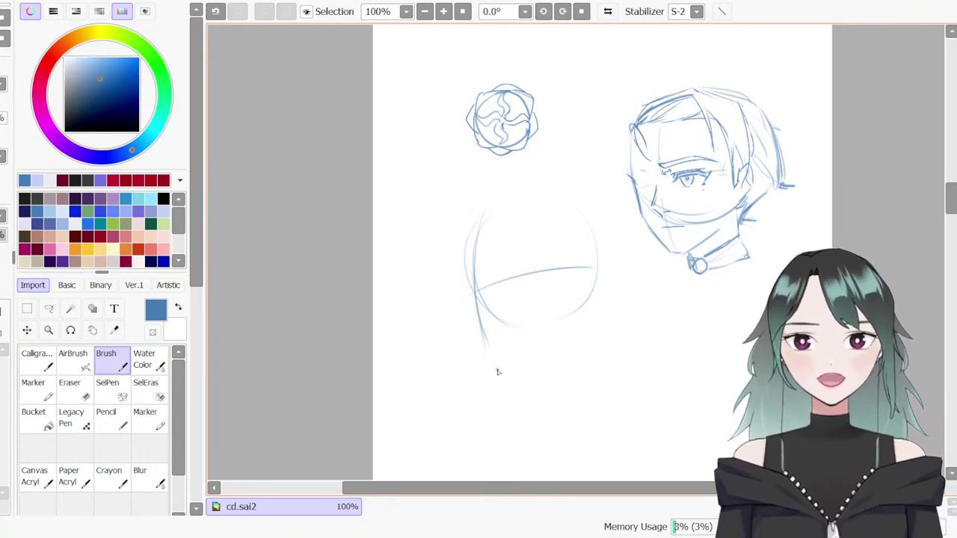
Erase the lower face line of the side-view head and redraw it slanting back toward the chin
key("e")
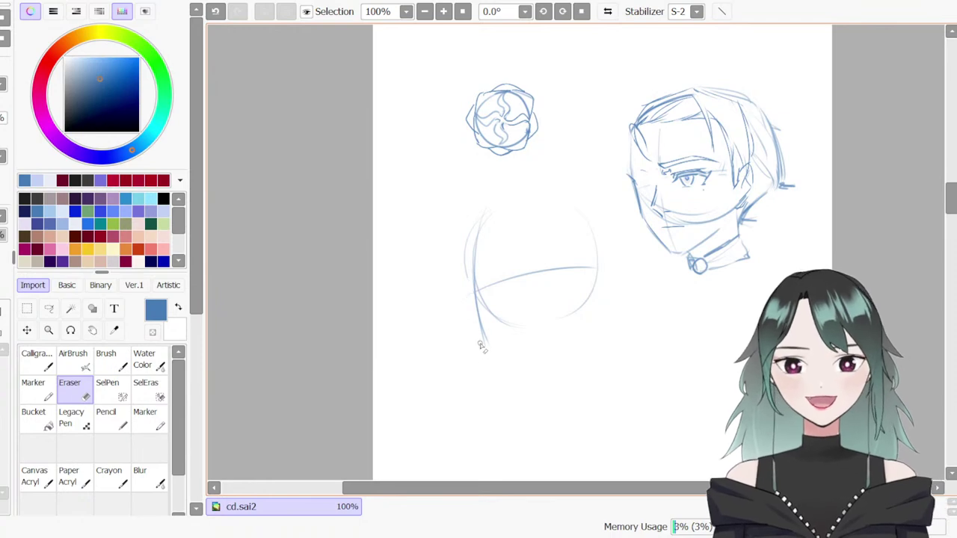
key("b")
left_click_drag(473, 258, 485, 340)
key("ctrl+z")
left_click_drag(475, 269, 492, 364)
key("ctrl+z")
mouse_move(478, 301)
left_mouse_down()
mouse_move(483, 323)
mouse_move(490, 347)
left_mouse_up()
key("e")
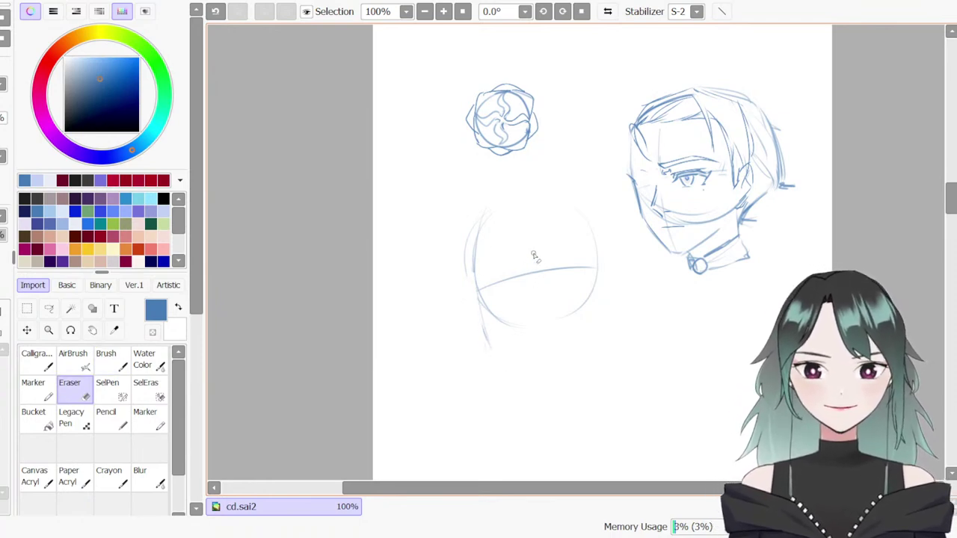
key("b")
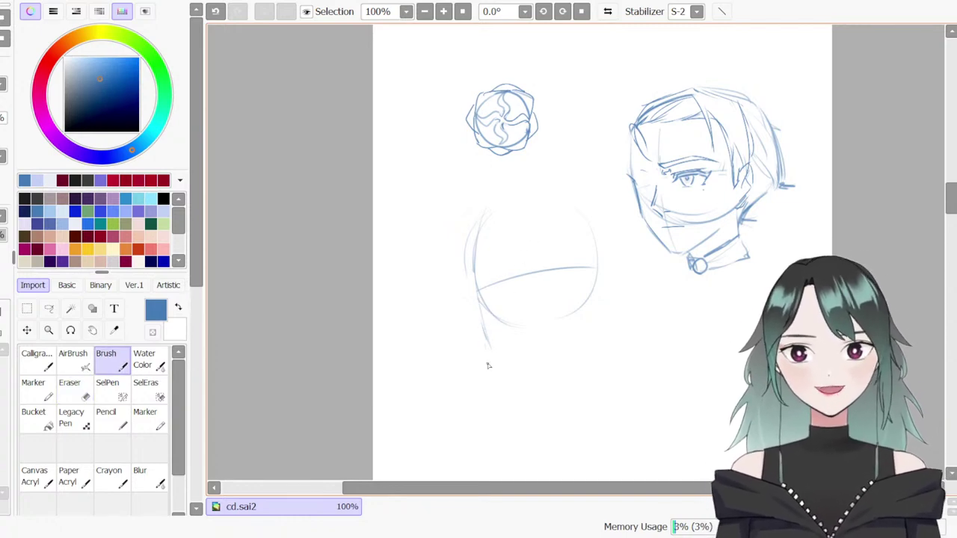
left_click_drag(471, 278, 493, 359)
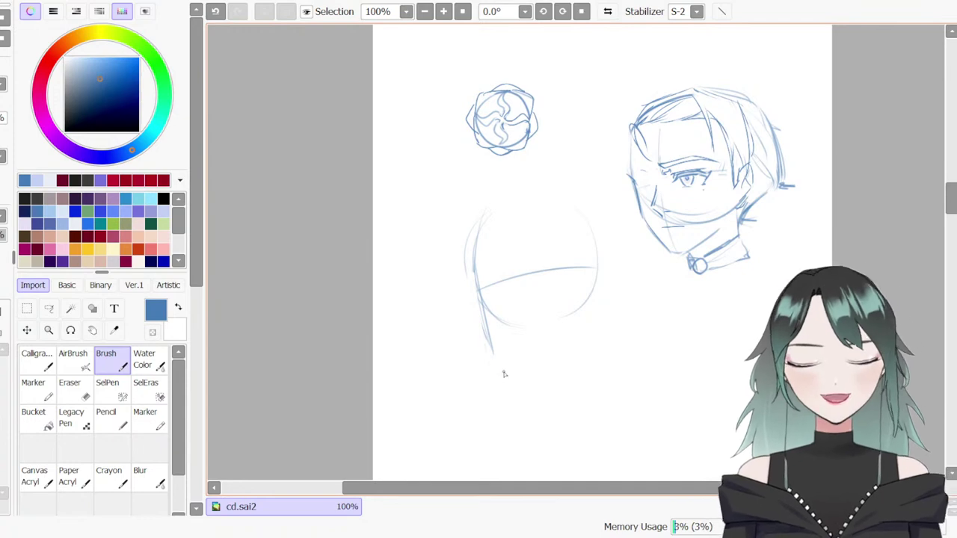
Draw the nose, lips and chin profile along the face line with the Calligraphy brush
key("n")
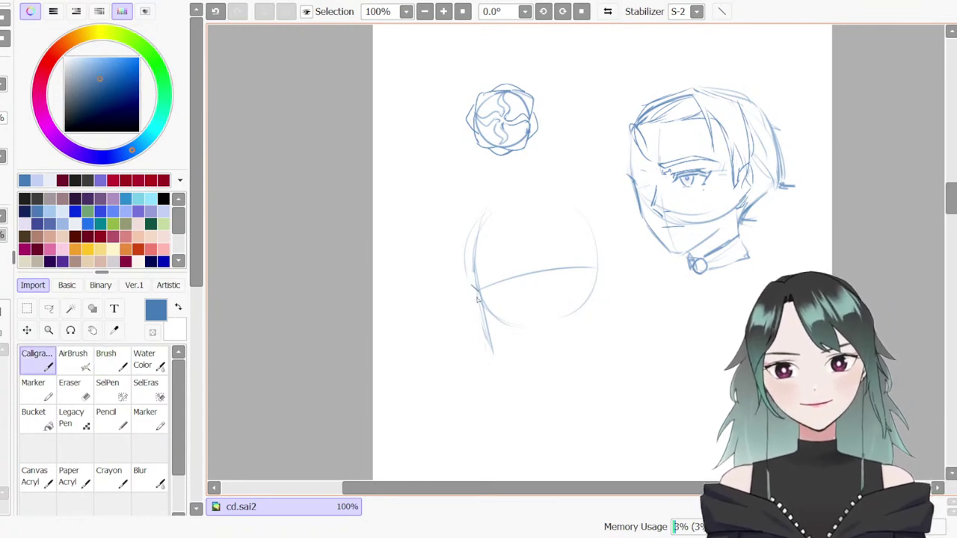
key("ctrl+z")
mouse_move(479, 292)
left_mouse_down()
mouse_move(469, 312)
mouse_move(484, 324)
mouse_move(477, 309)
mouse_move(479, 321)
mouse_move(469, 314)
mouse_move(475, 300)
mouse_move(467, 314)
mouse_move(486, 326)
mouse_move(481, 320)
left_mouse_up()
key("ctrl+z")
key("ctrl+z")
key("ctrl+z")
key("ctrl+z")
key("ctrl+z")
key("e")
key("b")
key("ctrl+z")
key("ctrl+z")
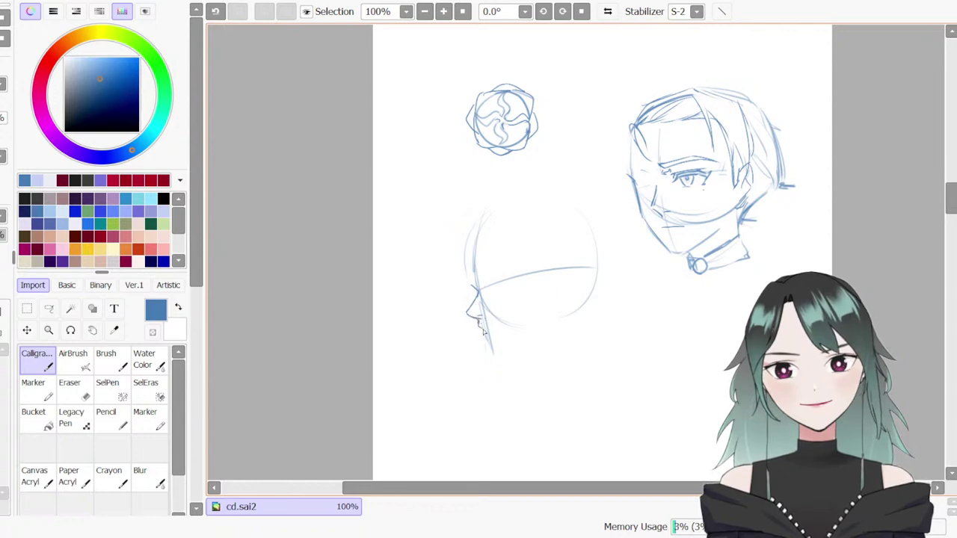
key("ctrl+z")
mouse_move(490, 354)
left_mouse_down()
mouse_move(484, 333)
mouse_move(492, 354)
left_mouse_up()
Clean up the mouth area with the Eraser, and draw the slanted jaw line from the chin with the Calligraphy brush
key("e")
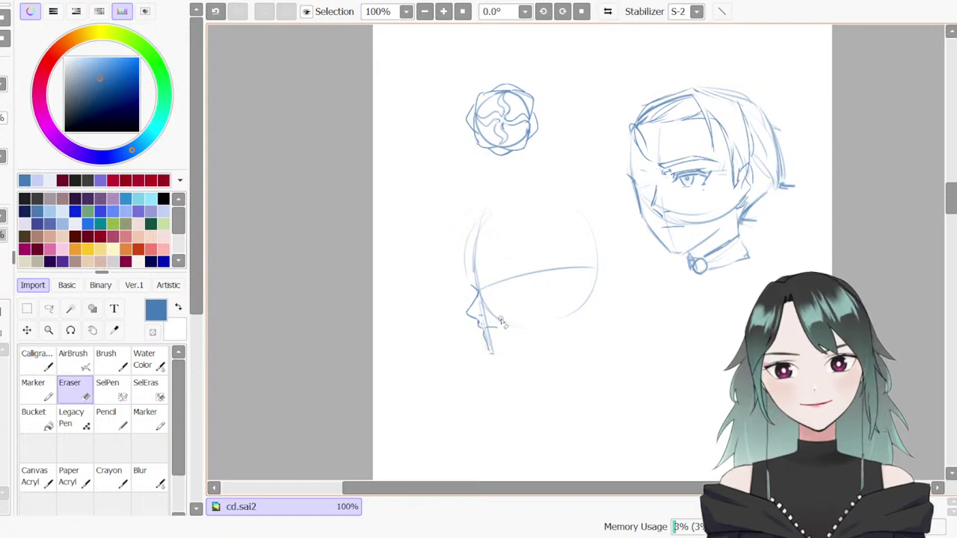
key("n")
left_click_drag(492, 354, 540, 334)
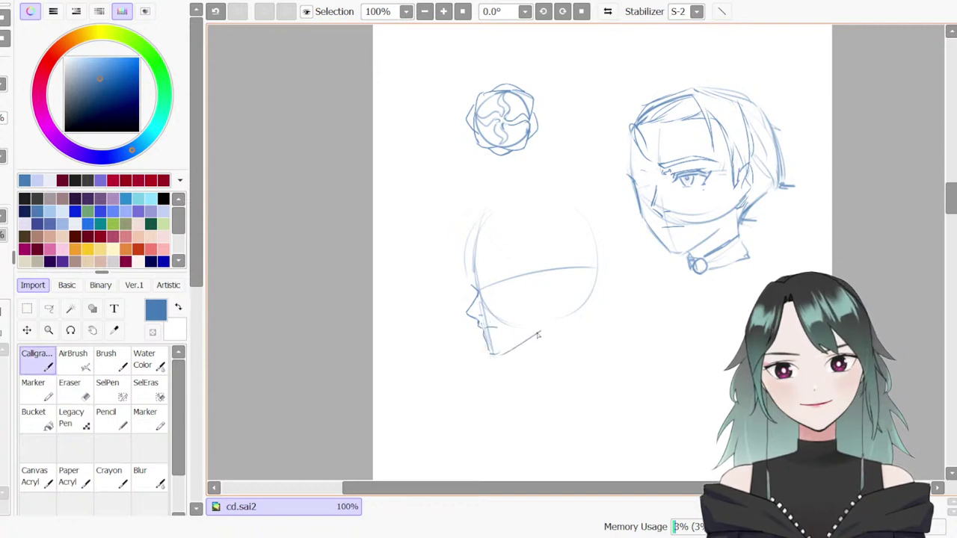
Erase the rear of the skull circle, and redraw a narrower circle with a separate back-of-head contour using the Brush
key("e")
mouse_move(590, 236)
left_mouse_down()
mouse_move(589, 317)
mouse_move(577, 213)
left_mouse_up()
key("b")
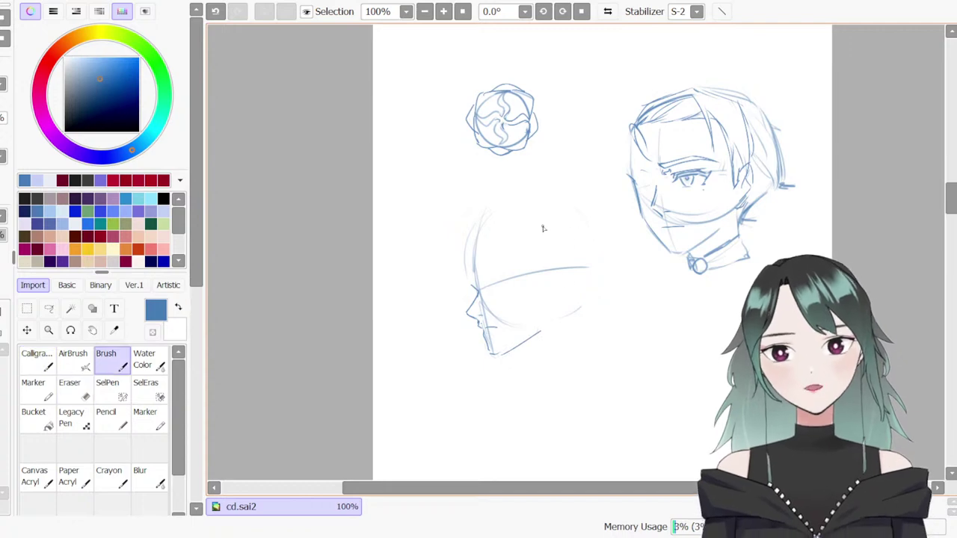
mouse_move(484, 217)
left_mouse_down()
mouse_move(543, 198)
mouse_move(572, 263)
left_mouse_up()
key("e")
key("b")
left_click_drag(570, 224, 581, 288)
left_click_drag(575, 231, 557, 318)
Select the side-view head with the Lasso, move it up and to the left below the emblem, and deselect it
key("l")
mouse_move(606, 218)
left_mouse_down()
mouse_move(615, 282)
mouse_move(571, 188)
mouse_move(603, 213)
left_mouse_up()
mouse_move(615, 293)
left_mouse_down()
mouse_move(580, 267)
mouse_move(574, 275)
left_mouse_up()
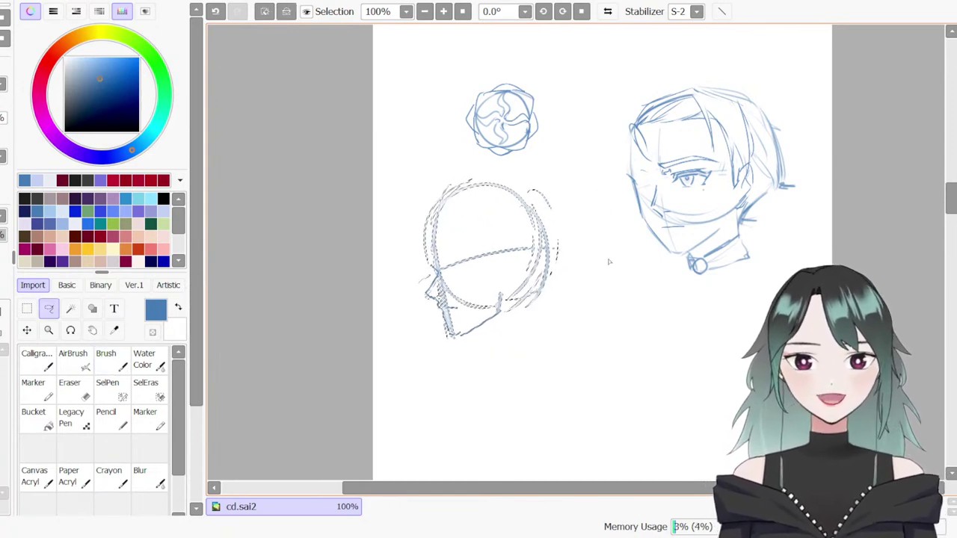
key("ctrl+d")
left_click_drag(951, 192, 952, 201)
key("b")
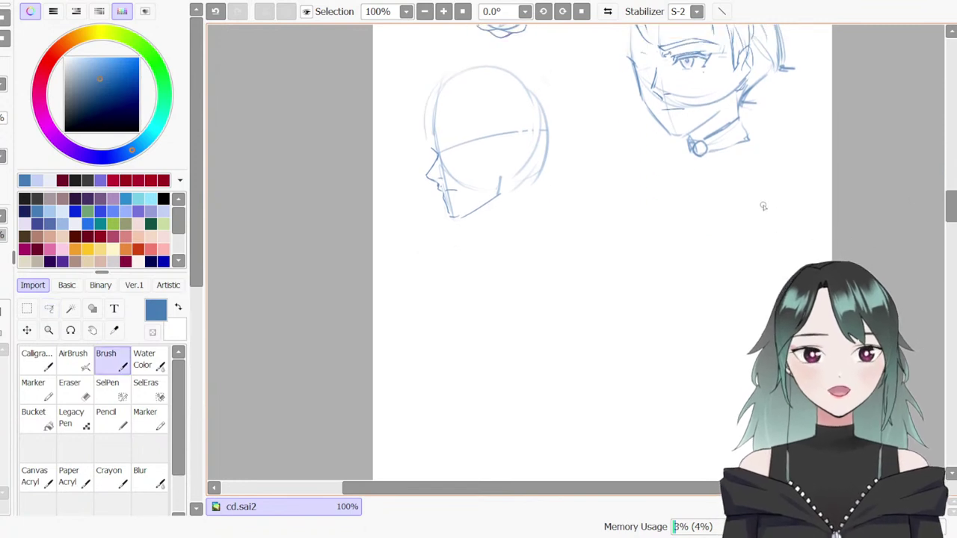
left_click_drag(575, 209, 583, 336)
left_click_drag(684, 224, 686, 285)
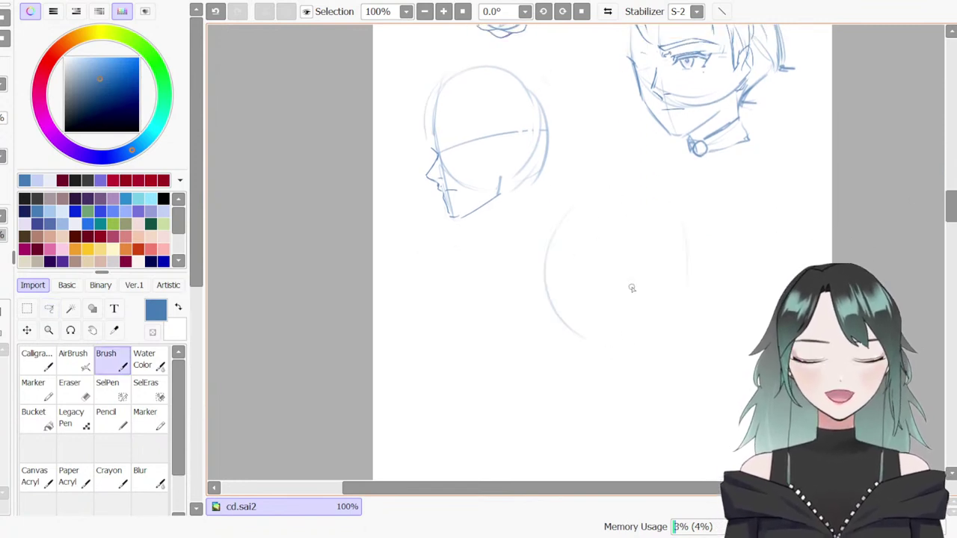
left_click_drag(587, 197, 604, 342)
left_click_drag(676, 207, 639, 327)
left_click_drag(552, 255, 669, 299)
left_click_drag(680, 230, 605, 340)
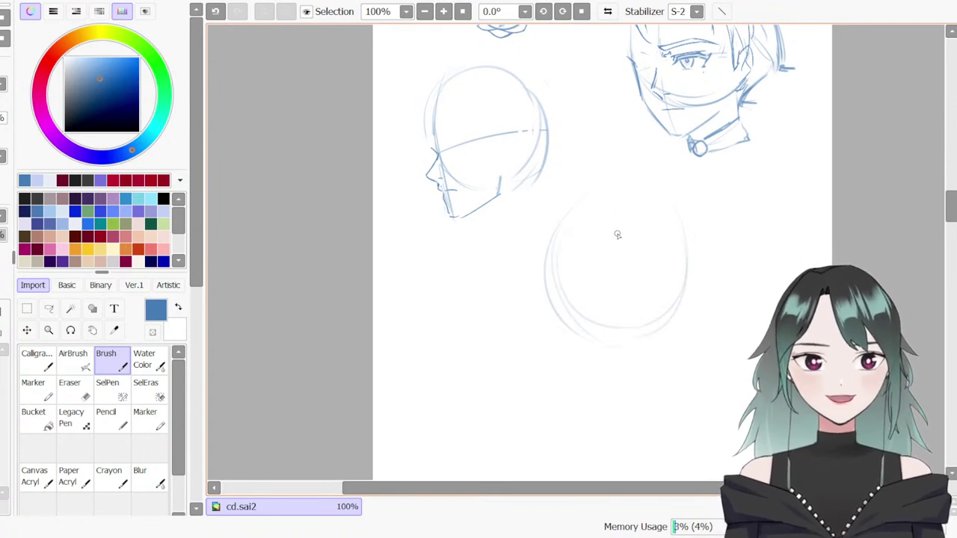
key("e")
left_click_drag(660, 246, 636, 347)
key("b")
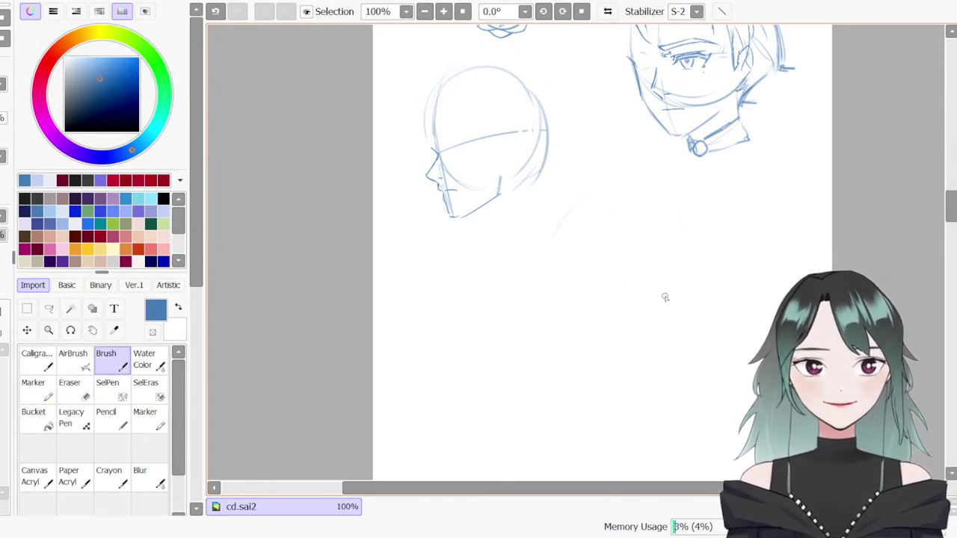
left_click_drag(612, 308, 656, 267)
key("ctrl+z")
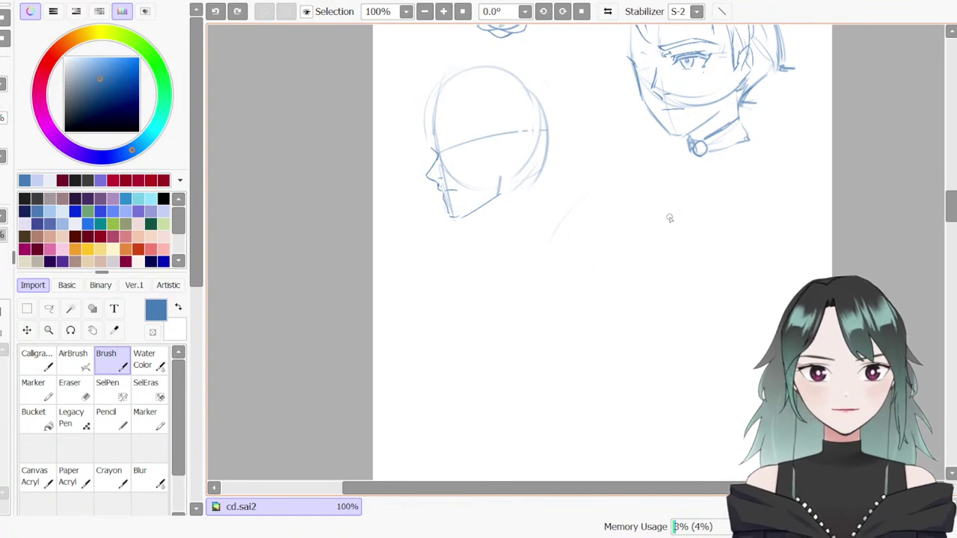
Draw the straight cord lines and the long V-shaped lapels running down from the choker ring with the Brush
left_click_drag(695, 155, 693, 262)
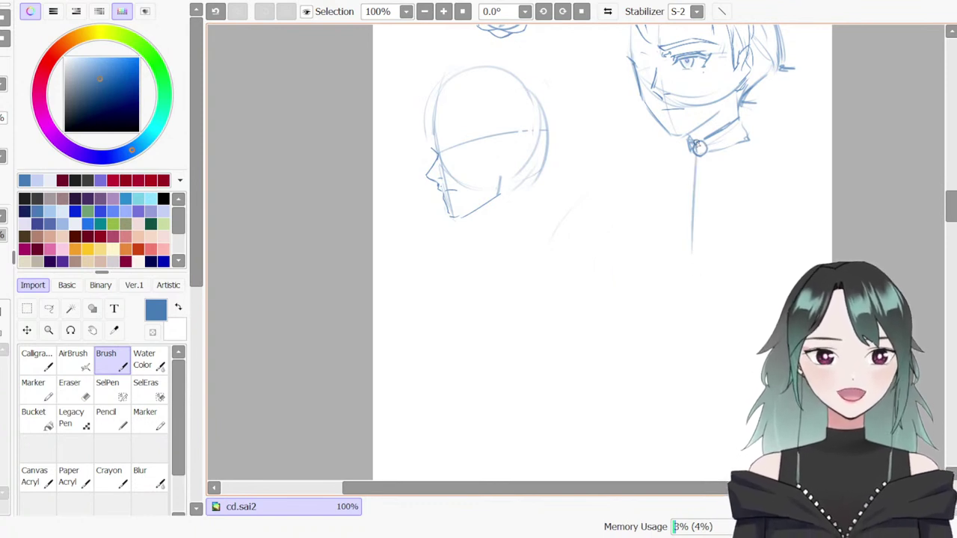
mouse_move(702, 158)
left_mouse_down()
mouse_move(703, 279)
mouse_move(692, 316)
left_mouse_up()
left_click_drag(699, 180, 700, 340)
left_click_drag(670, 153, 695, 332)
mouse_move(749, 144)
left_mouse_down()
mouse_move(696, 306)
mouse_move(709, 311)
mouse_move(703, 366)
left_mouse_up()
Sketch both shoulders and the near sleeve line around the lapels, undoing unsatisfactory strokes
mouse_move(667, 166)
left_mouse_down()
mouse_move(686, 350)
mouse_move(591, 221)
mouse_move(619, 160)
mouse_move(572, 284)
left_mouse_up()
key("ctrl+z")
left_click_drag(772, 148, 824, 179)
key("ctrl+z")
left_click_drag(617, 161, 573, 202)
left_click_drag(782, 154, 830, 178)
left_click_drag(751, 139, 795, 159)
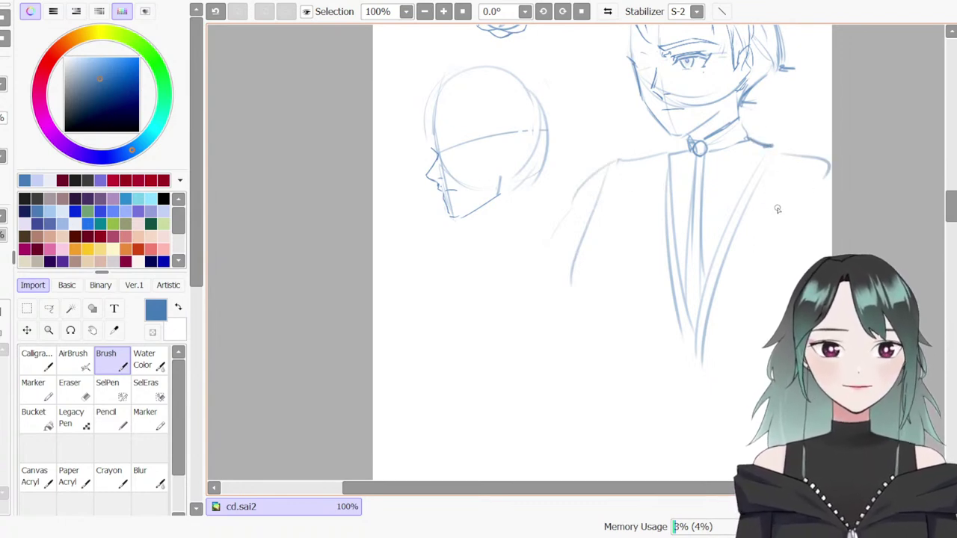
Sketch a light head circle with the Brush in the empty area below the jacket sketch
mouse_move(952, 217)
left_mouse_down()
mouse_move(952, 203)
mouse_move(952, 228)
mouse_move(910, 229)
left_mouse_up()
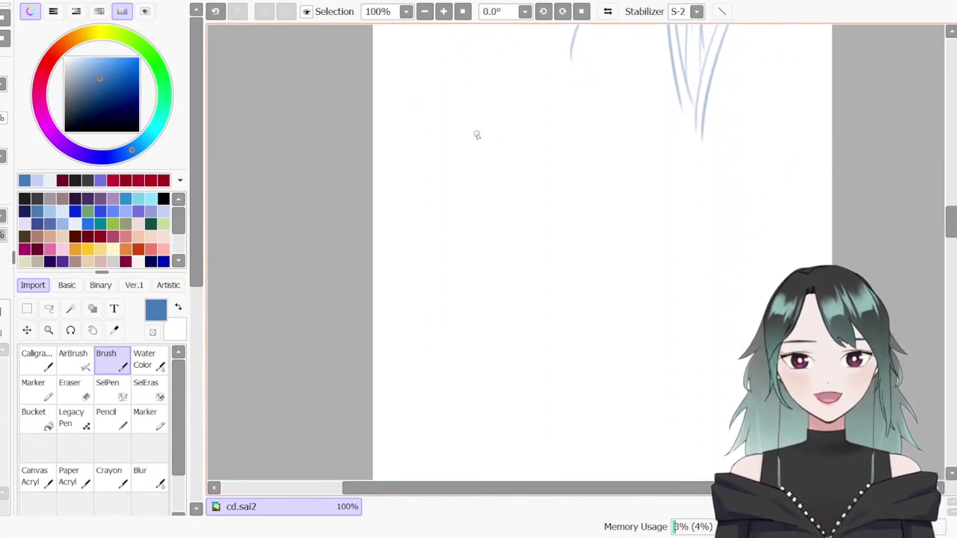
mouse_move(432, 204)
left_mouse_down()
mouse_move(500, 237)
mouse_move(483, 137)
mouse_move(530, 143)
mouse_move(544, 192)
mouse_move(526, 221)
left_mouse_up()
key("ctrl+z")
key("e")
key("b")
mouse_move(537, 142)
left_mouse_down()
mouse_move(526, 229)
mouse_move(494, 241)
mouse_move(554, 202)
left_mouse_up()
key("ctrl+z")
left_click_drag(557, 162, 534, 241)
Add a curved vertical centre line, a horizontal eye line and a pointed jaw to the new head circle
left_click_drag(511, 145, 502, 289)
key("ctrl+z")
key("ctrl+z")
left_click_drag(516, 148, 516, 264)
key("ctrl+z")
left_click_drag(525, 147, 516, 279)
left_click_drag(455, 212, 555, 215)
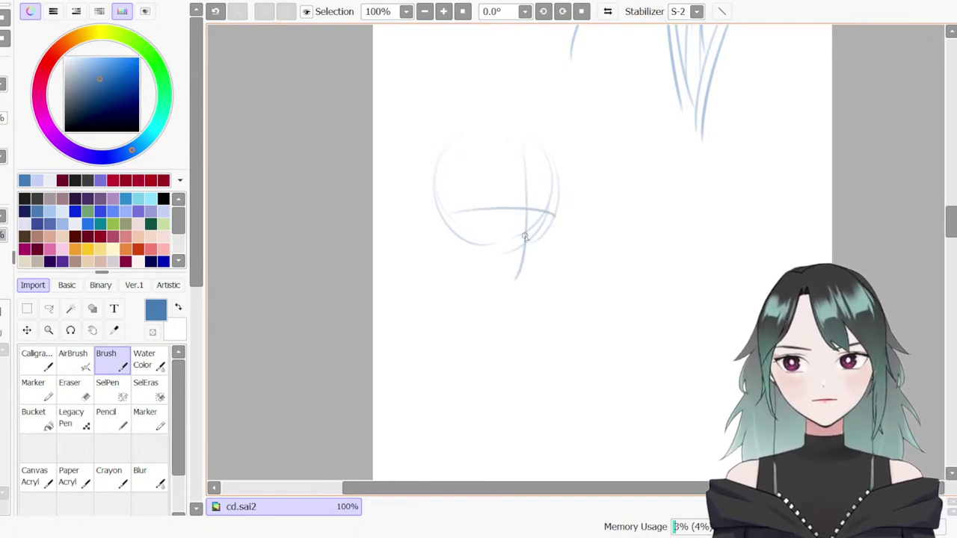
left_click_drag(467, 263, 513, 281)
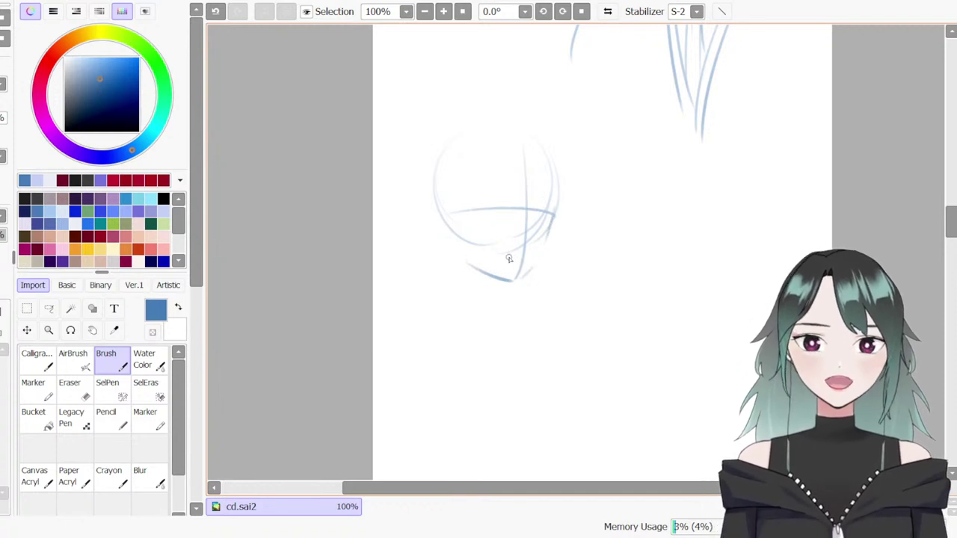
key("n")
left_click_drag(463, 157, 484, 199)
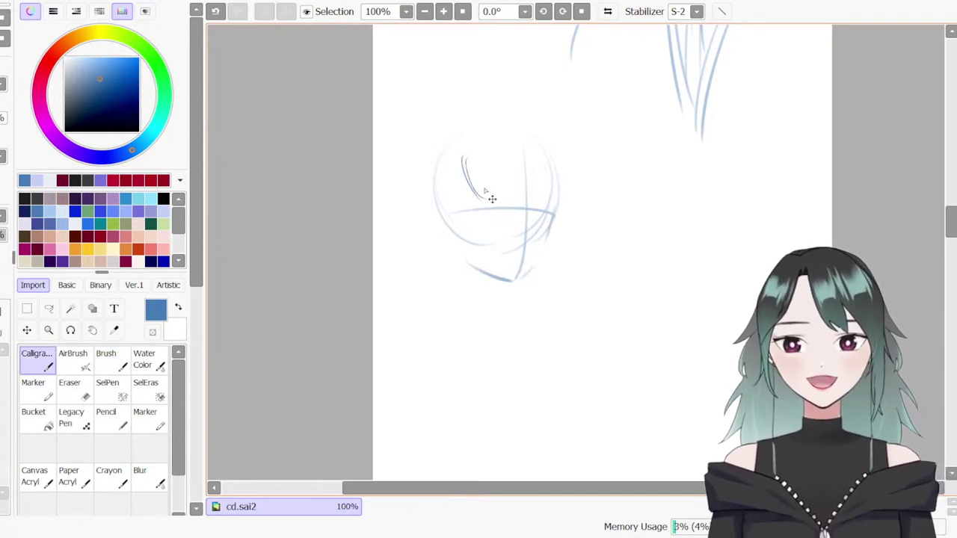
key("ctrl+z")
key("ctrl+z")
key("v")
left_click_drag(464, 158, 492, 207)
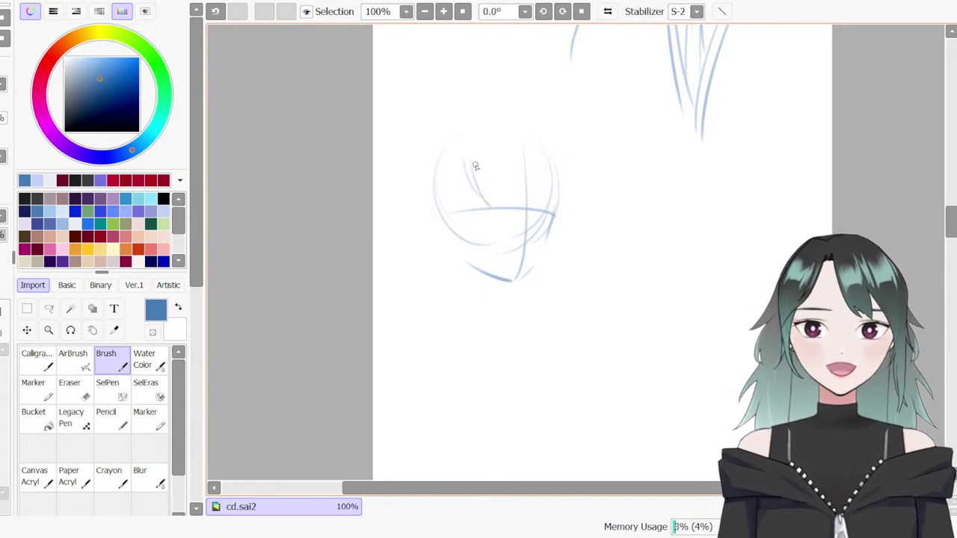
mouse_move(472, 163)
left_mouse_down()
mouse_move(483, 193)
mouse_move(521, 160)
left_mouse_up()
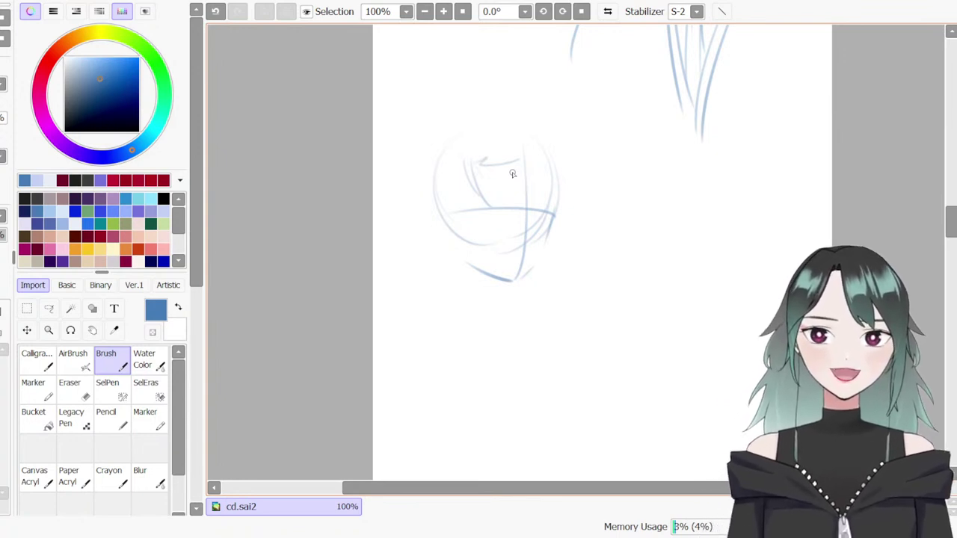
key("e")
mouse_move(487, 176)
left_mouse_down()
mouse_move(476, 165)
mouse_move(493, 179)
mouse_move(495, 201)
left_mouse_up()
key("b")
key("ctrl+z")
key("n")
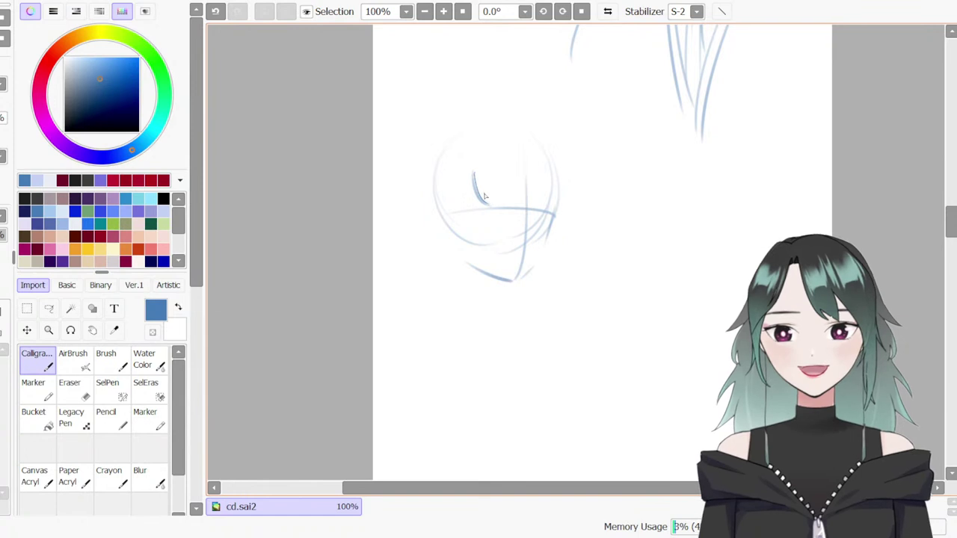
key("ctrl+z")
Draw the swept fringe across the forehead and the first strands down the far side of the face with the Brush
key("b")
mouse_move(472, 176)
left_mouse_down()
mouse_move(490, 205)
mouse_move(551, 174)
mouse_move(523, 157)
left_mouse_up()
key("ctrl+z")
left_click_drag(513, 167, 560, 200)
left_click_drag(539, 149, 562, 218)
left_click_drag(551, 174, 558, 247)
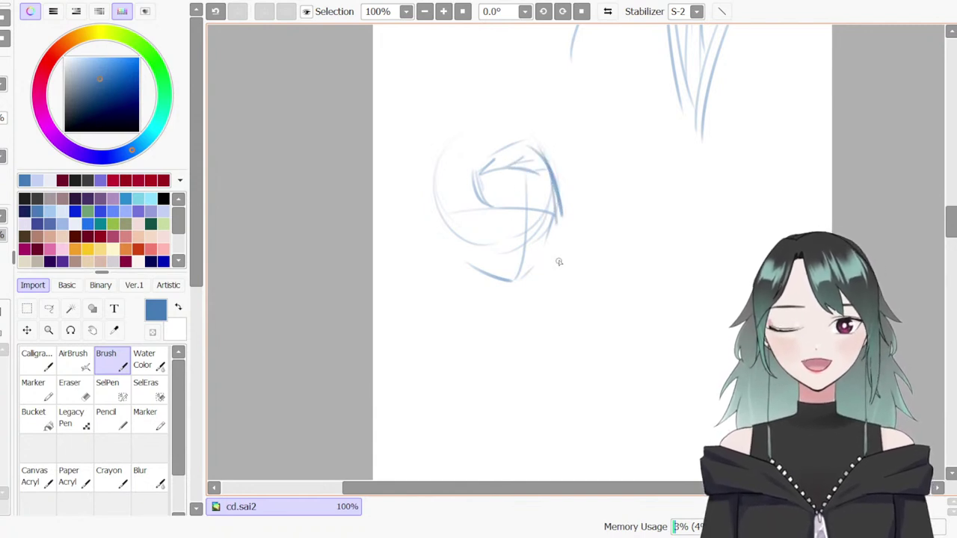
Draw a long outer hair lock falling past the far cheek, and darken the cheek contour
mouse_move(479, 167)
left_mouse_down()
mouse_move(540, 138)
mouse_move(563, 142)
mouse_move(577, 231)
left_mouse_up()
key("ctrl+z")
key("ctrl+z")
left_click_drag(553, 136, 581, 281)
mouse_move(555, 230)
left_mouse_down()
mouse_move(561, 305)
mouse_move(548, 250)
left_mouse_up()
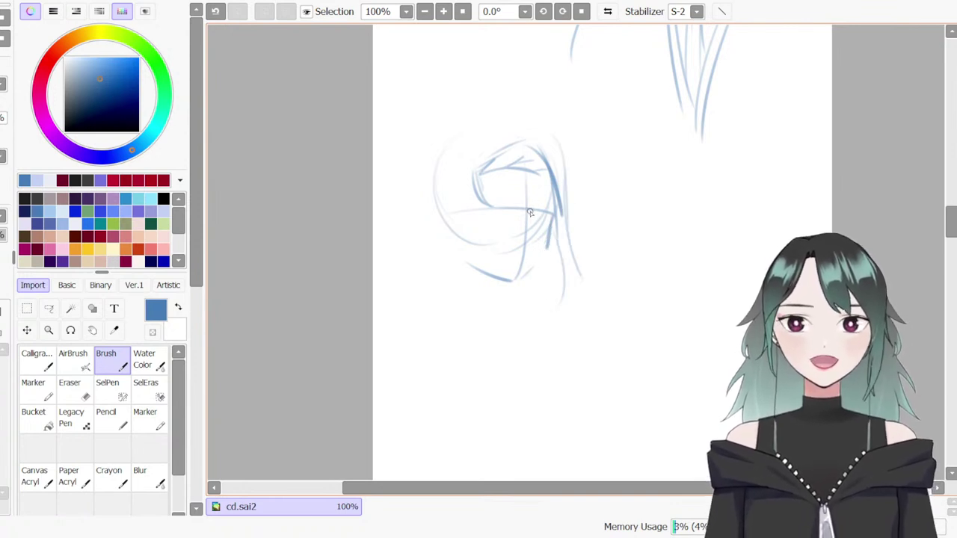
Erase the horizontal eye line and redraw it slightly lower across the face
key("e")
left_click_drag(516, 211, 549, 221)
key("n")
key("ctrl+z")
key("e")
key("ctrl+z")
key("bracketleft")
key("v")
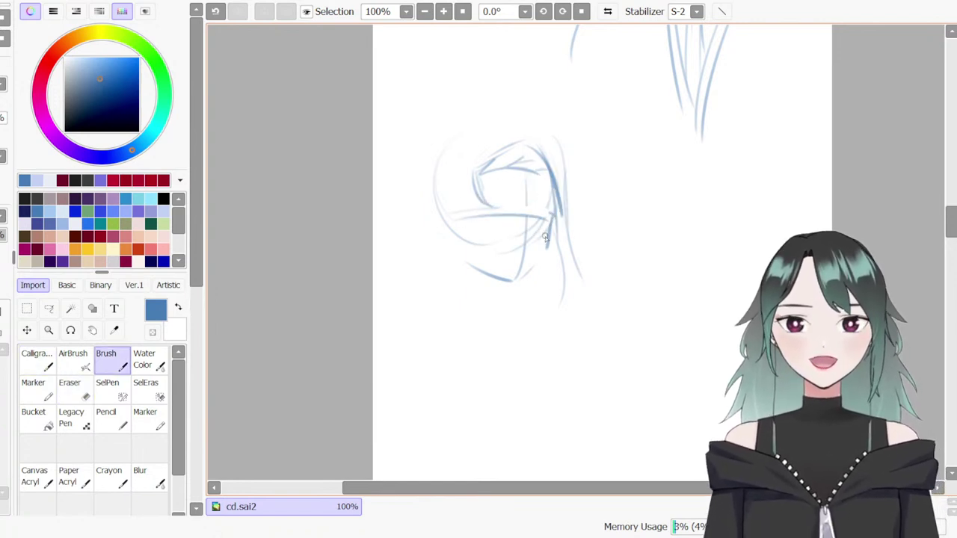
Strengthen the jaw, curl in the end of the far hair lock, and mark the neck below the chin
left_click_drag(521, 281, 535, 269)
mouse_move(563, 216)
left_mouse_down()
mouse_move(571, 304)
mouse_move(571, 293)
left_mouse_up()
key("ctrl+z")
mouse_move(566, 256)
left_mouse_down()
mouse_move(553, 339)
mouse_move(551, 330)
left_mouse_up()
mouse_move(472, 272)
left_mouse_down()
mouse_move(469, 285)
mouse_move(499, 288)
left_mouse_up()
left_click_drag(464, 285, 468, 264)
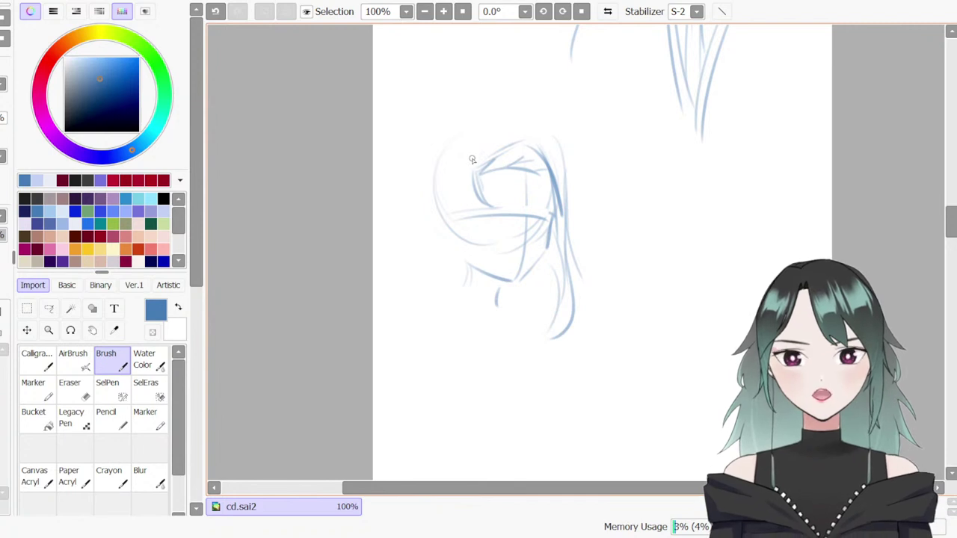
Draw the near-side front hair lock from the parting down past the shoulder in long overlapping strands
left_click_drag(474, 152, 469, 229)
key("ctrl+z")
key("e")
mouse_move(476, 171)
left_mouse_down()
mouse_move(476, 193)
mouse_move(494, 207)
left_mouse_up()
key("b")
key("ctrl+z")
mouse_move(482, 159)
left_mouse_down()
mouse_move(464, 266)
mouse_move(460, 212)
mouse_move(436, 292)
left_mouse_up()
left_click_drag(471, 226, 465, 318)
left_click_drag(450, 253, 471, 347)
left_click_drag(454, 278, 461, 367)
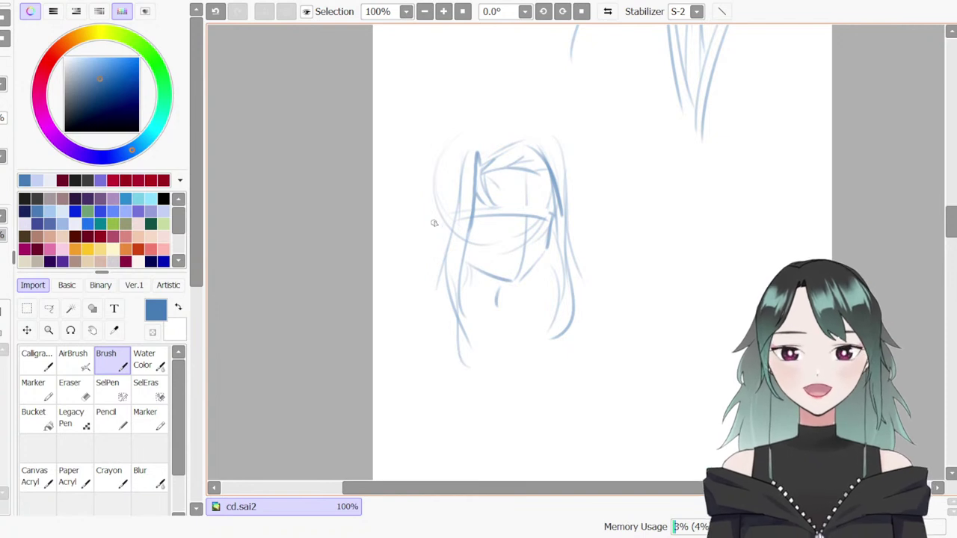
Sketch the crown of the hair and short strands at the near temple above the skull circle
key("ctrl+z")
mouse_move(450, 189)
left_mouse_down()
mouse_move(487, 144)
mouse_move(454, 198)
left_mouse_up()
key("ctrl+z")
mouse_move(459, 154)
left_mouse_down()
mouse_move(454, 199)
mouse_move(501, 125)
left_mouse_up()
mouse_move(487, 163)
left_mouse_down()
mouse_move(533, 155)
mouse_move(481, 185)
mouse_move(544, 169)
mouse_move(528, 159)
mouse_move(474, 167)
mouse_move(473, 178)
mouse_move(481, 154)
left_mouse_up()
key("ctrl+z")
key("e")
key("v")
Finish the tips of both front locks, and add the collar, the shoulder line and the outer back hair
left_click_drag(445, 253, 456, 340)
left_click_drag(461, 272, 470, 364)
mouse_move(543, 330)
left_mouse_down()
mouse_move(545, 374)
mouse_move(572, 320)
left_mouse_up()
left_click_drag(500, 299, 552, 308)
left_click_drag(450, 294, 401, 306)
mouse_move(435, 143)
left_mouse_down()
mouse_move(416, 289)
mouse_move(523, 133)
left_mouse_up()
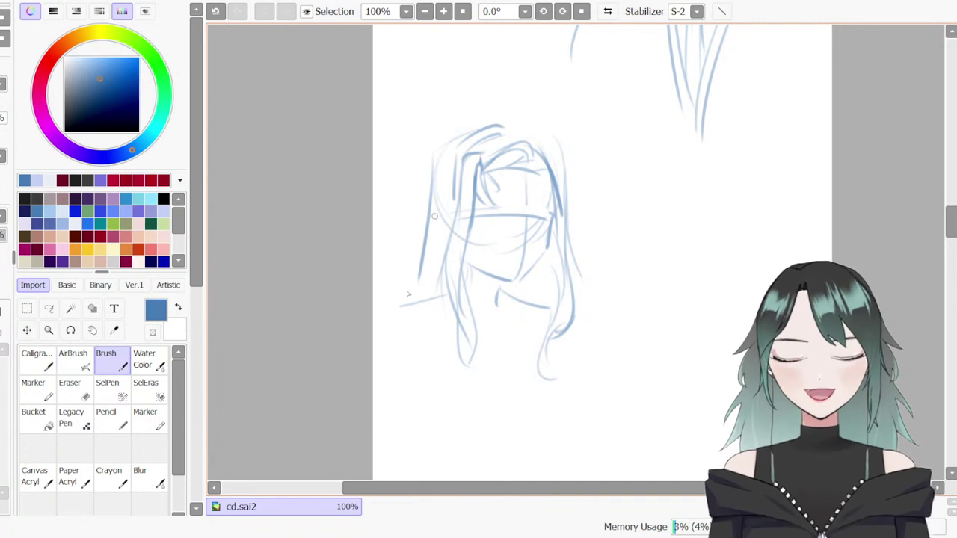
left_click_drag(434, 217, 410, 307)
left_click_drag(428, 268, 423, 298)
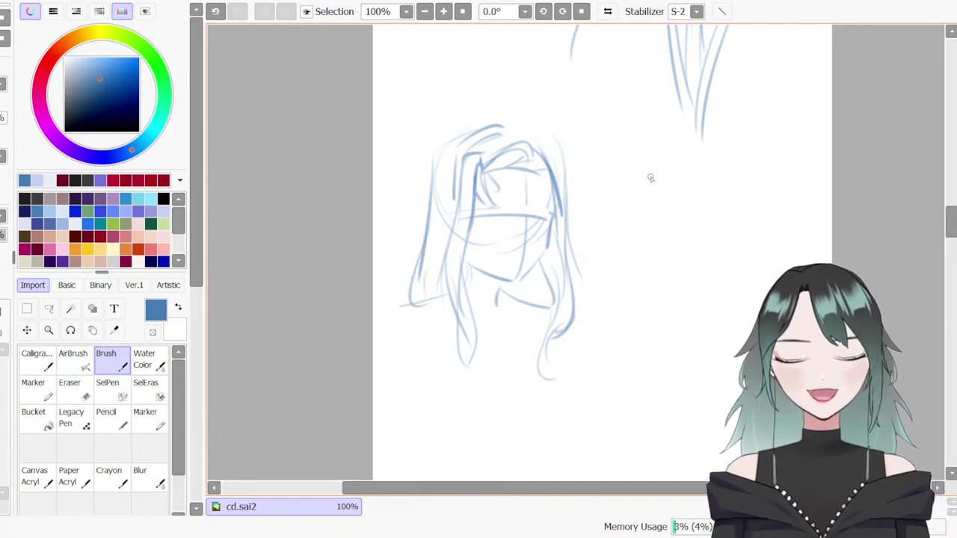
Draw the rounded crown and side contours of a long hairstyle beside the head, with the first diagonal strands
left_click_drag(717, 164, 648, 254)
left_click_drag(741, 193, 736, 293)
left_click_drag(643, 211, 627, 326)
left_click_drag(706, 262, 656, 379)
left_click_drag(650, 332, 727, 292)
Add sweeping diagonal waves and curled ends to the lower half of the long hairstyle
mouse_move(754, 243)
left_mouse_down()
mouse_move(677, 355)
mouse_move(671, 436)
left_mouse_up()
left_click_drag(666, 388, 649, 428)
left_click_drag(647, 310, 621, 389)
left_click_drag(746, 212, 731, 356)
left_click_drag(649, 200, 643, 300)
mouse_move(744, 219)
left_mouse_down()
mouse_move(652, 300)
mouse_move(699, 381)
mouse_move(718, 381)
mouse_move(699, 442)
left_mouse_up()
left_click_drag(649, 395, 716, 349)
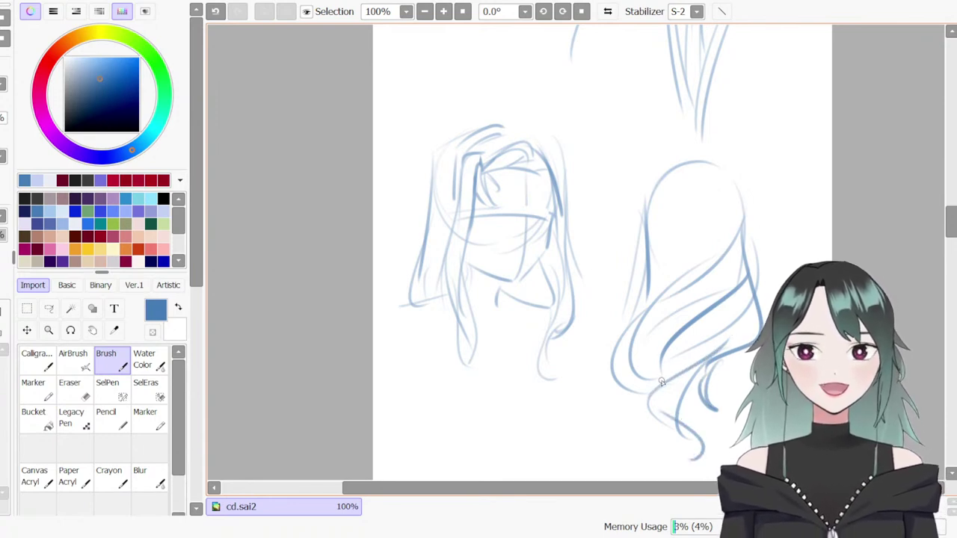
Erase parts of the inner diagonal strands in the middle of the wavy hairstyle
key("e")
left_click_drag(706, 309, 678, 343)
left_click_drag(721, 267, 731, 248)
left_click_drag(688, 317, 667, 347)
key("b")
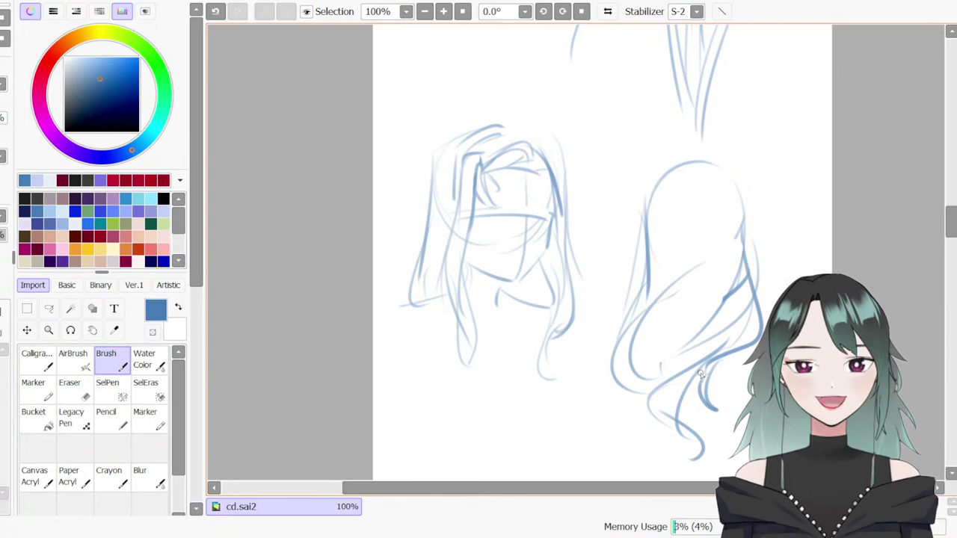
Lighten the heavy crown strokes on the masked-out three-quarter head's hair with the Eraser
key("e")
mouse_move(465, 144)
left_mouse_down()
mouse_move(515, 134)
mouse_move(497, 133)
left_mouse_up()
key("n")
key("ctrl+z")
key("b")
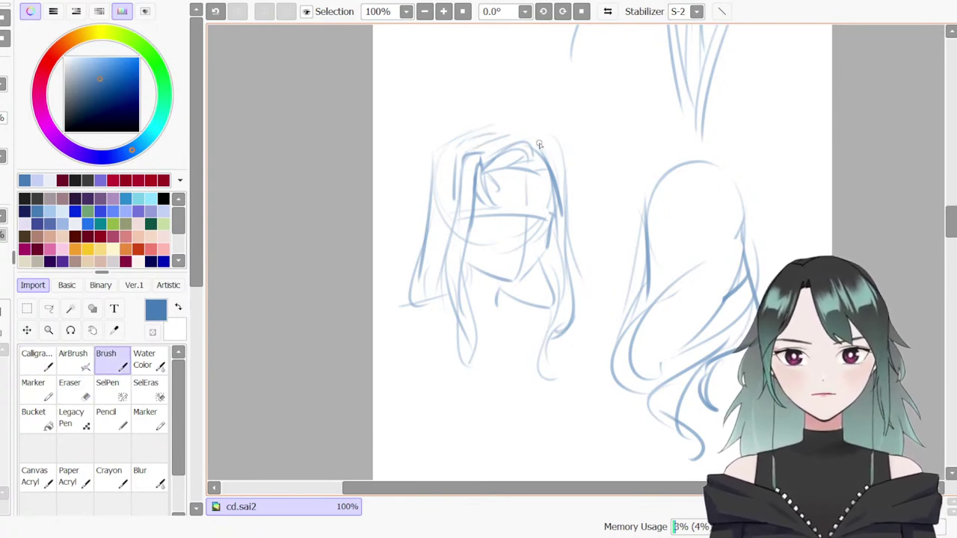
key("n")
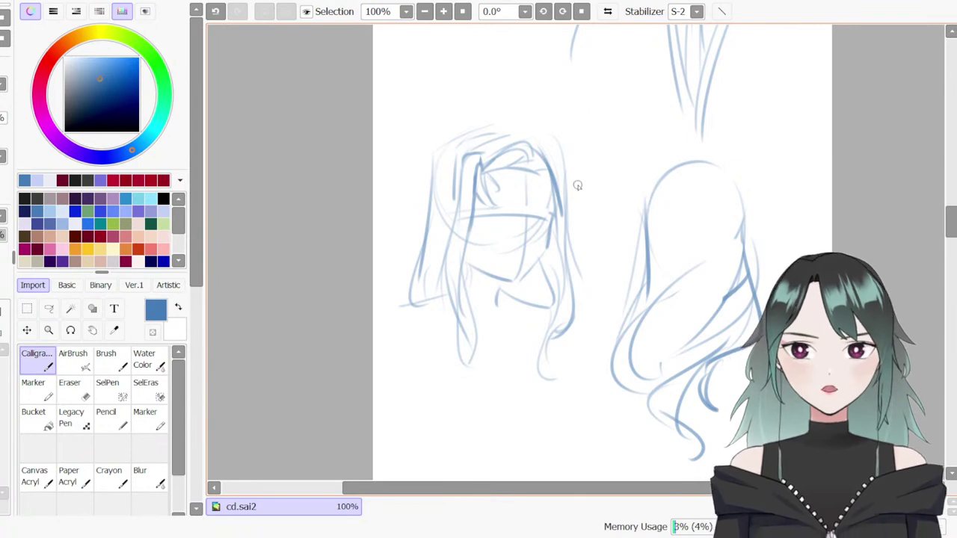
key("b")
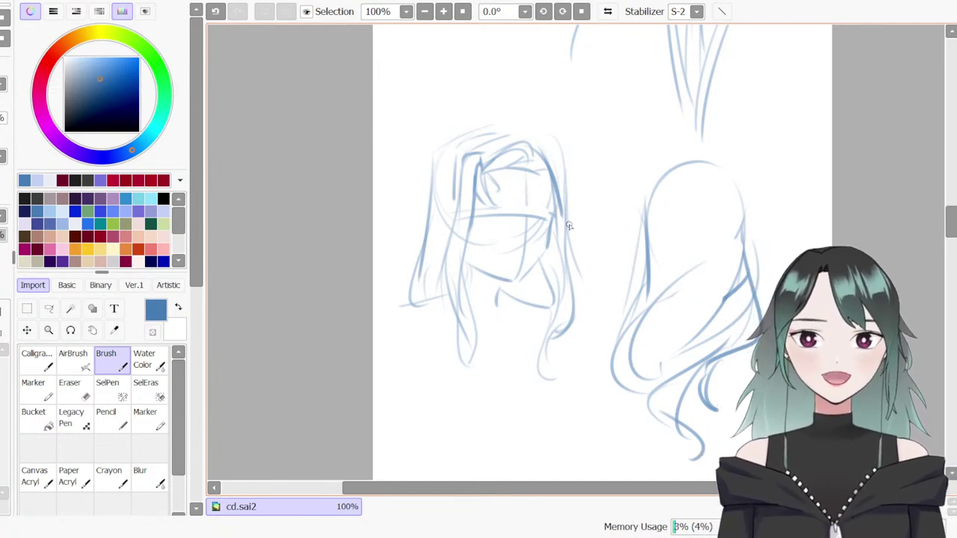
Sketch a light skull circle with the Brush in the empty area below the two hair studies
mouse_move(950, 232)
left_mouse_down()
mouse_move(949, 248)
mouse_move(949, 237)
left_mouse_up()
left_click_drag(545, 277, 556, 351)
left_click_drag(577, 284, 546, 372)
left_click_drag(583, 320, 565, 367)
left_click_drag(555, 286, 565, 379)
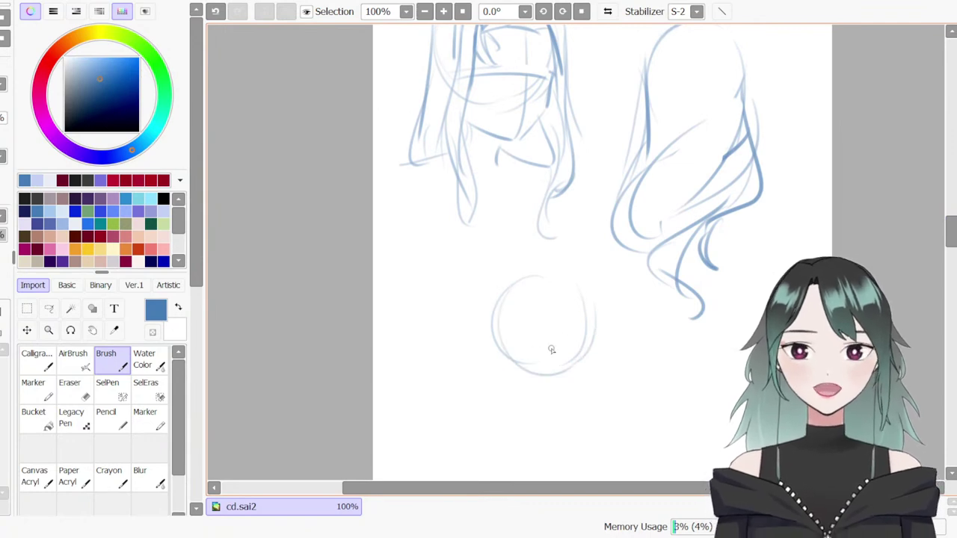
Draw a slanted face line along the front of the skull circle and a tilted eye line across it
mouse_move(493, 293)
left_mouse_down()
mouse_move(512, 435)
mouse_move(503, 408)
left_mouse_up()
key("ctrl+z")
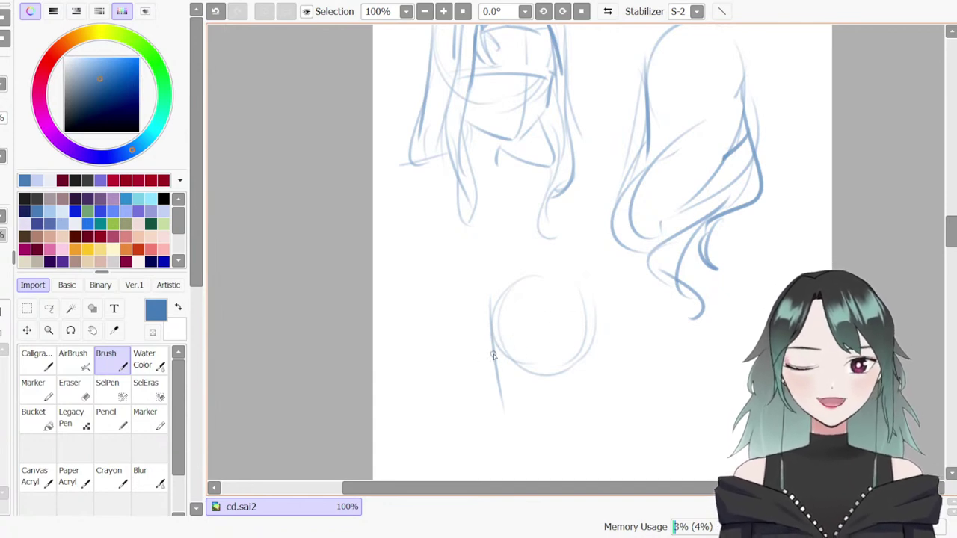
left_click_drag(487, 360, 586, 340)
key("ctrl+z")
left_click_drag(486, 359, 586, 340)
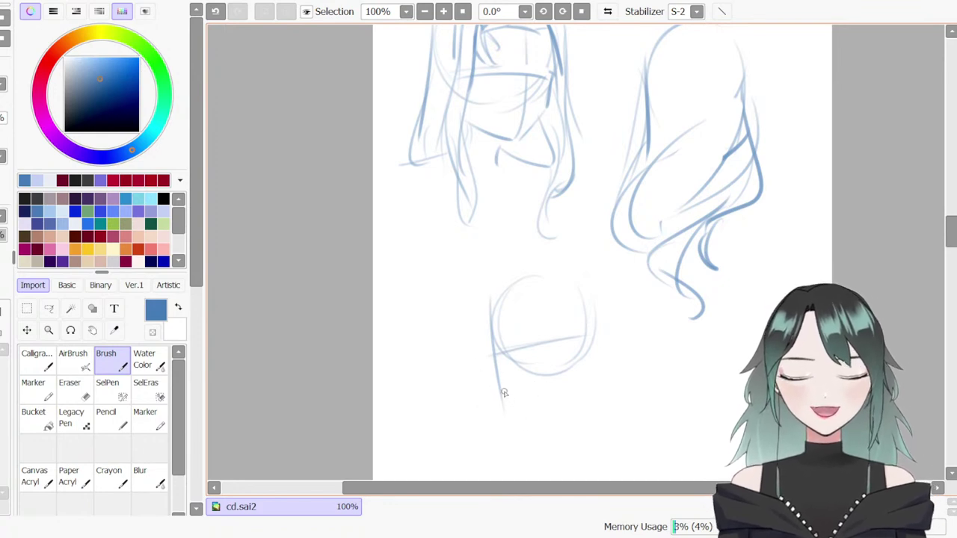
Draw the brow notch, nose and lips along the face line with the Calligraphy brush, reworking strokes as needed
scroll(504, 393, "up", 1)
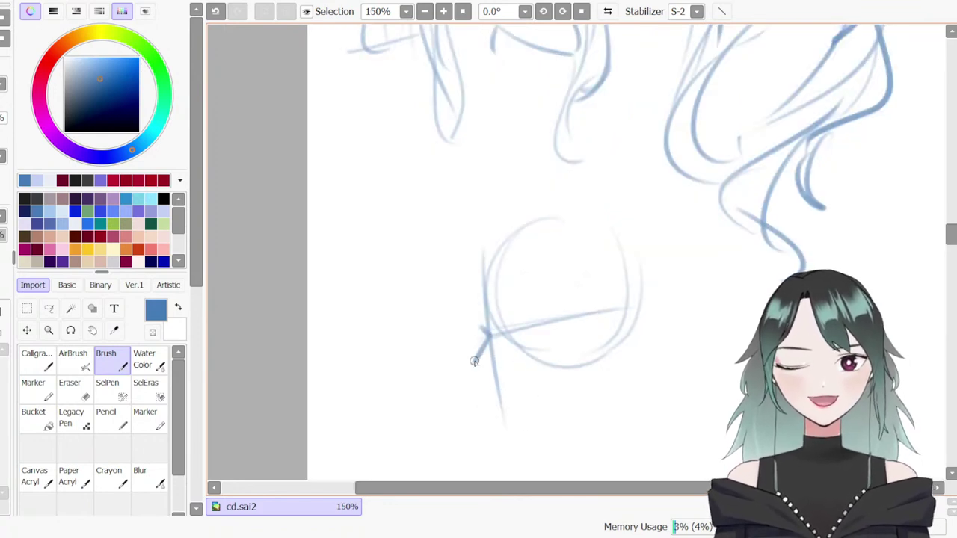
key("ctrl+z")
key("n")
mouse_move(482, 328)
left_mouse_down()
mouse_move(491, 340)
mouse_move(474, 367)
left_mouse_up()
key("ctrl+z")
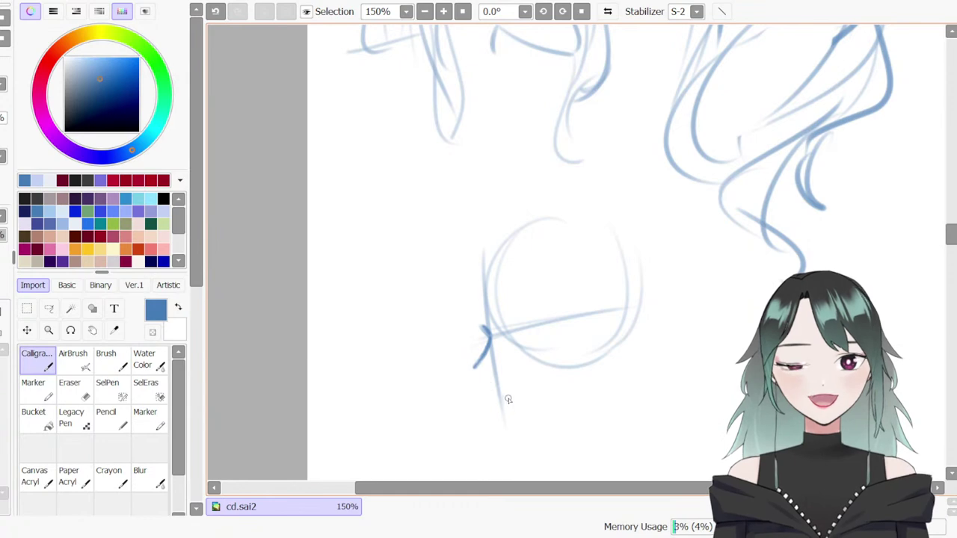
key("ctrl+z")
left_click_drag(490, 342, 477, 365)
key("ctrl+z")
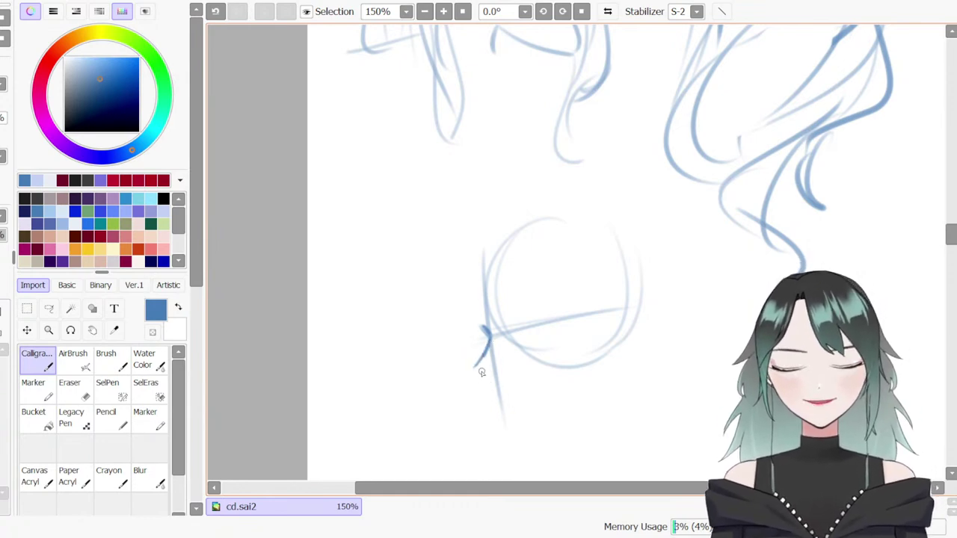
left_click_drag(482, 373, 501, 399)
key("ctrl+z")
key("ctrl+z")
key("ctrl+z")
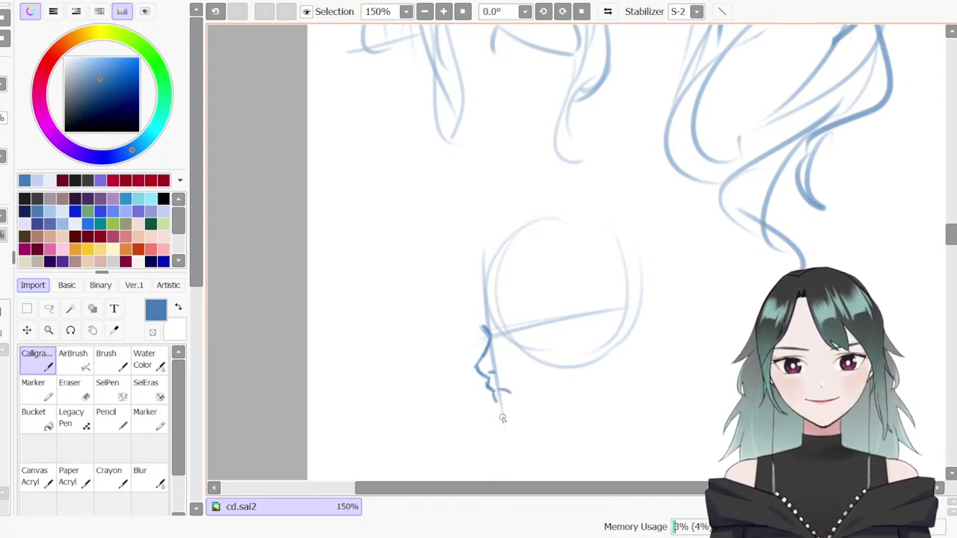
Draw the front contour of the chin below the lips with the Calligraphy brush, reworking strokes and erasing the excess at its tip
key("ctrl+z")
left_click_drag(503, 416, 504, 422)
key("ctrl+z")
left_click_drag(489, 378, 488, 386)
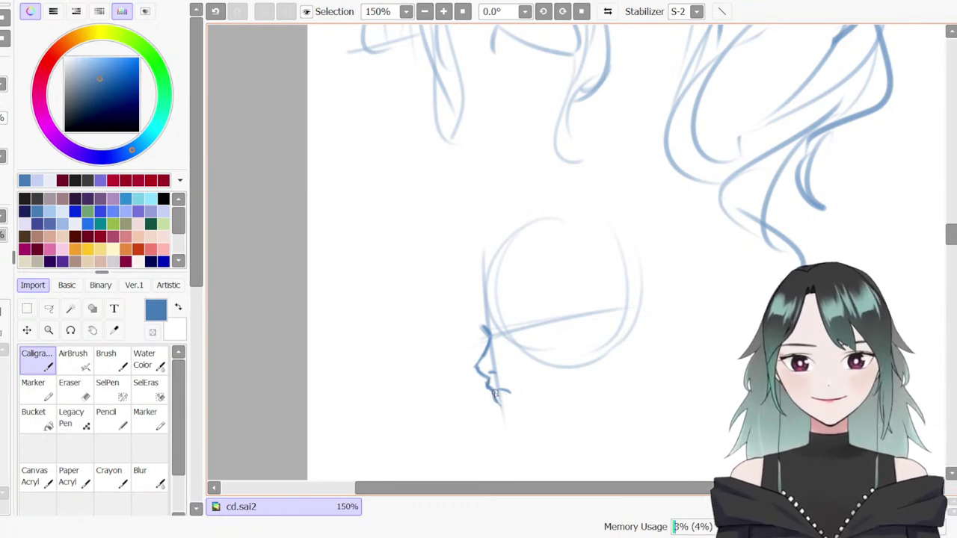
key("ctrl+z")
left_click_drag(506, 416, 499, 405)
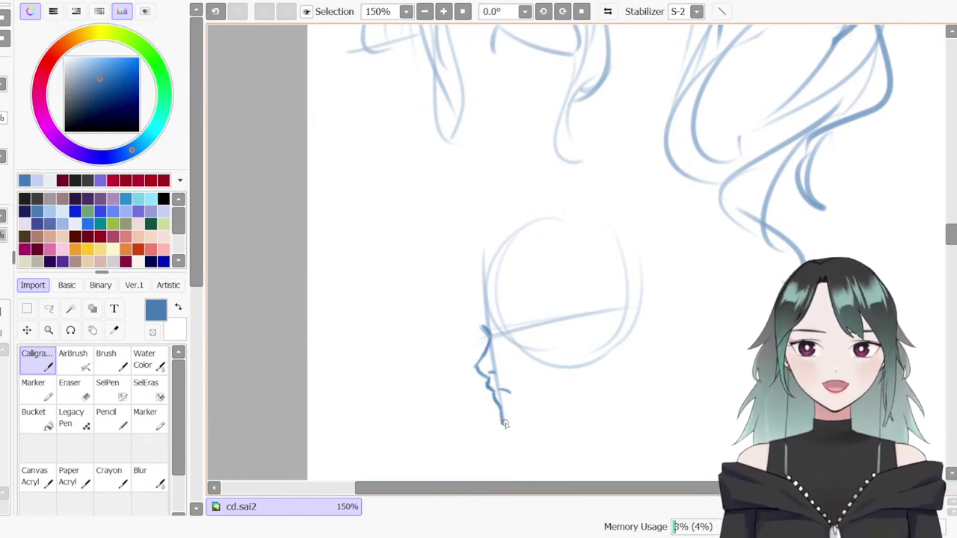
key("e")
left_click_drag(504, 433, 504, 429)
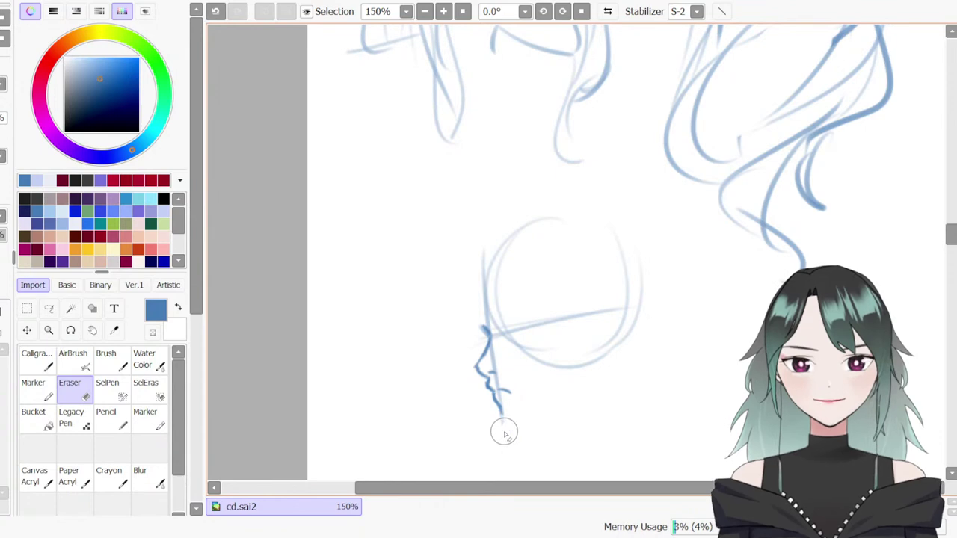
key("n")
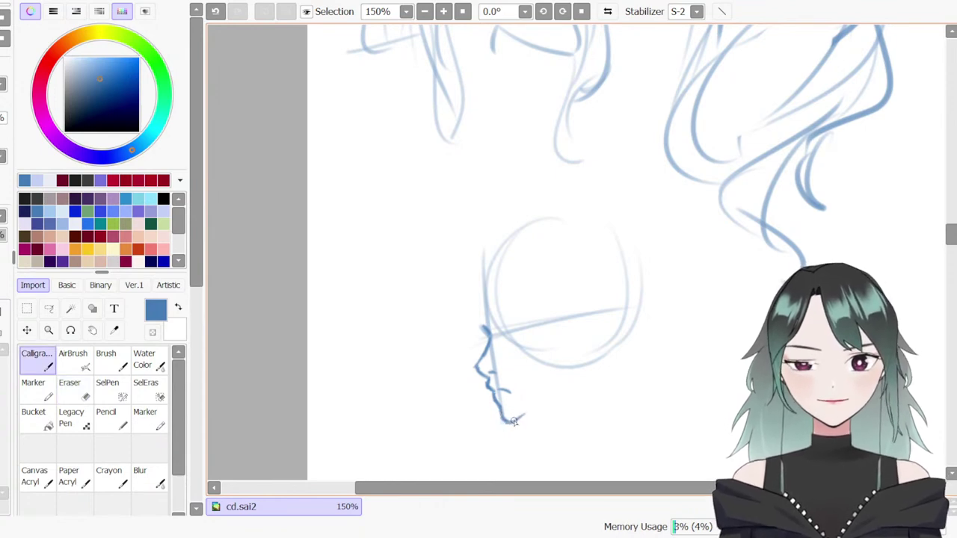
Refine the mouth and chin line of the side-view head and extend a slanted jawline back from the chin
key("e")
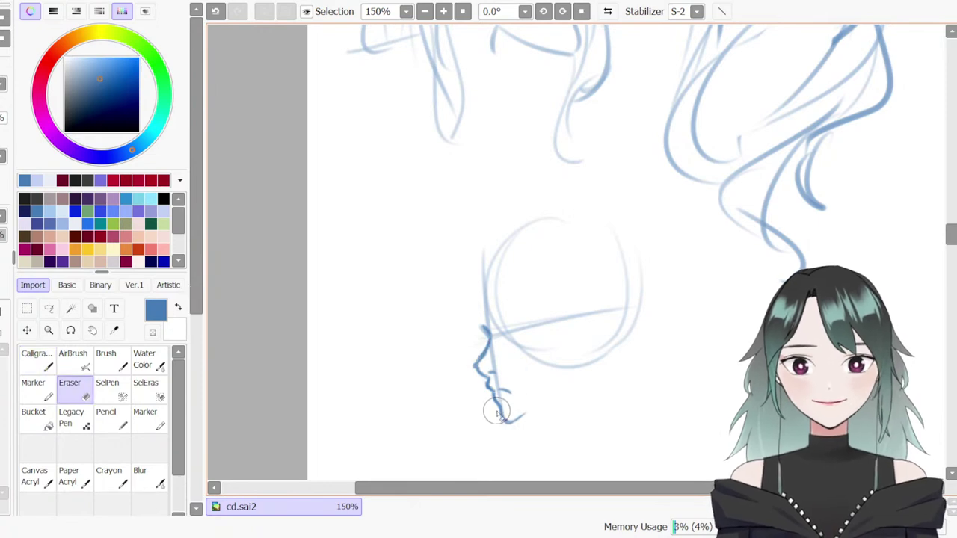
key("ctrl+z")
mouse_move(504, 406)
left_mouse_down()
mouse_move(498, 415)
mouse_move(512, 392)
mouse_move(498, 391)
mouse_move(555, 391)
mouse_move(522, 417)
mouse_move(557, 399)
left_mouse_up()
key("e")
key("ctrl+z")
key("e")
key("e")
key("e")
key("e")
key("ctrl+z")
key("bracketleft")
key("ctrl+z")
key("e")
key("bracketright")
key("b")
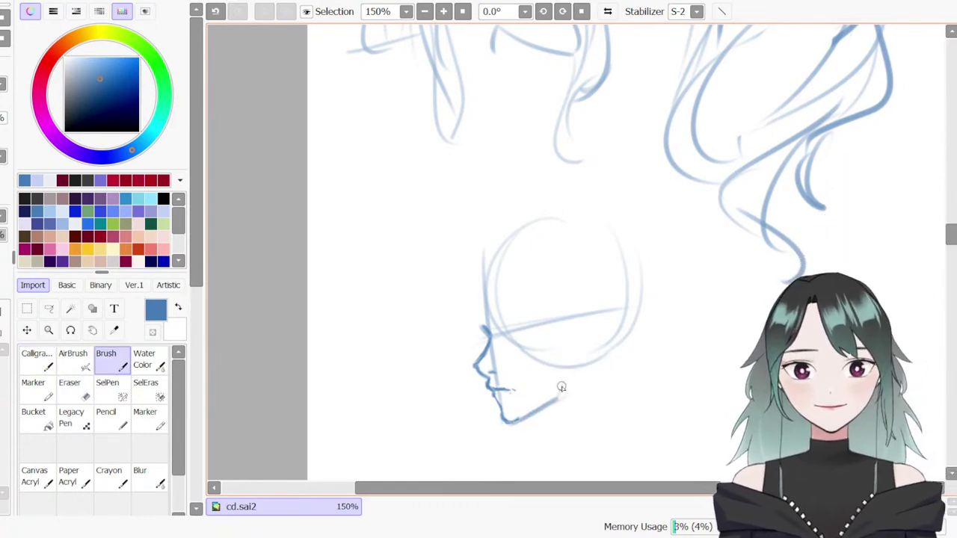
Mark the ear position with a dot and a short cross line at the middle of the tilted eye line
mouse_move(554, 323)
left_mouse_down()
mouse_move(591, 324)
mouse_move(590, 335)
left_mouse_up()
key("ctrl+z")
left_click(556, 321)
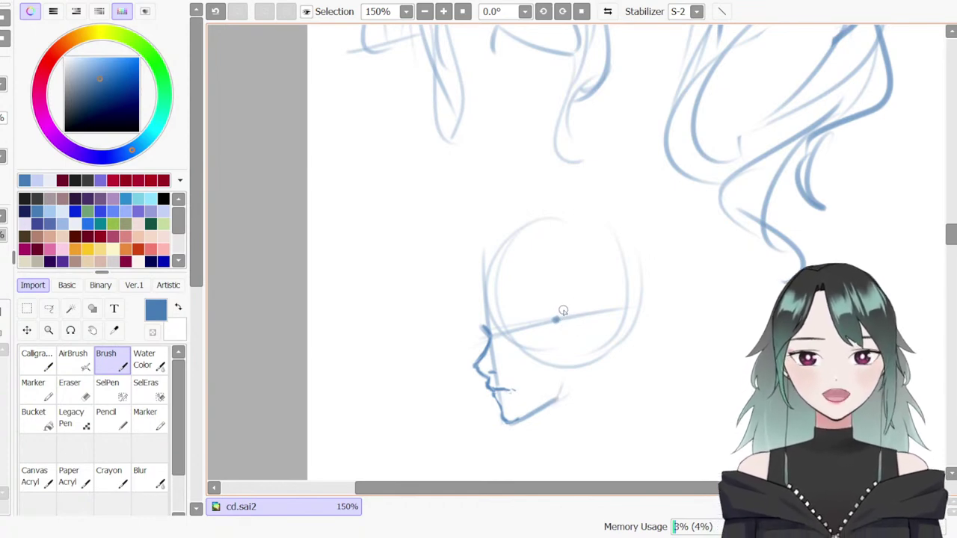
left_click_drag(554, 302, 560, 342)
left_click_drag(622, 238, 634, 308)
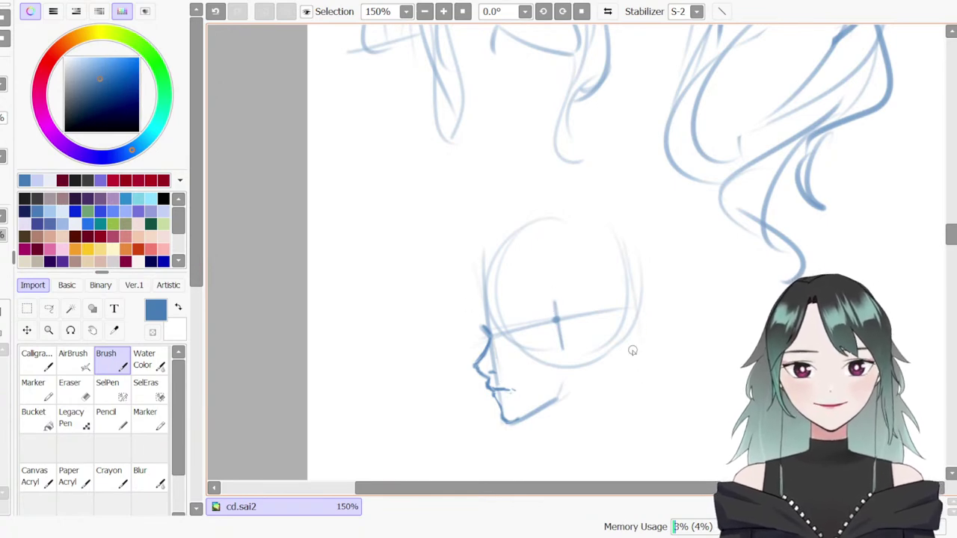
Draw the ear behind the marker, connect the jaw up to it and clear the skull circle line overlapping the ear
left_click_drag(558, 320, 570, 369)
key("ctrl+z")
mouse_move(558, 319)
left_mouse_down()
mouse_move(563, 364)
mouse_move(571, 360)
mouse_move(560, 394)
mouse_move(575, 344)
mouse_move(554, 405)
left_mouse_up()
key("e")
key("b")
key("e")
key("n")
key("e")
key("b")
key("ctrl+z")
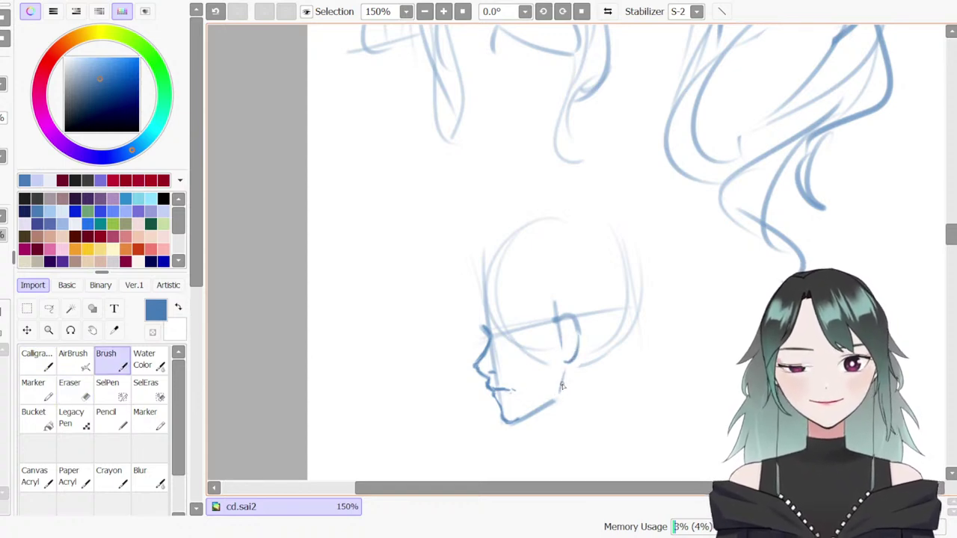
left_click_drag(581, 331, 574, 356)
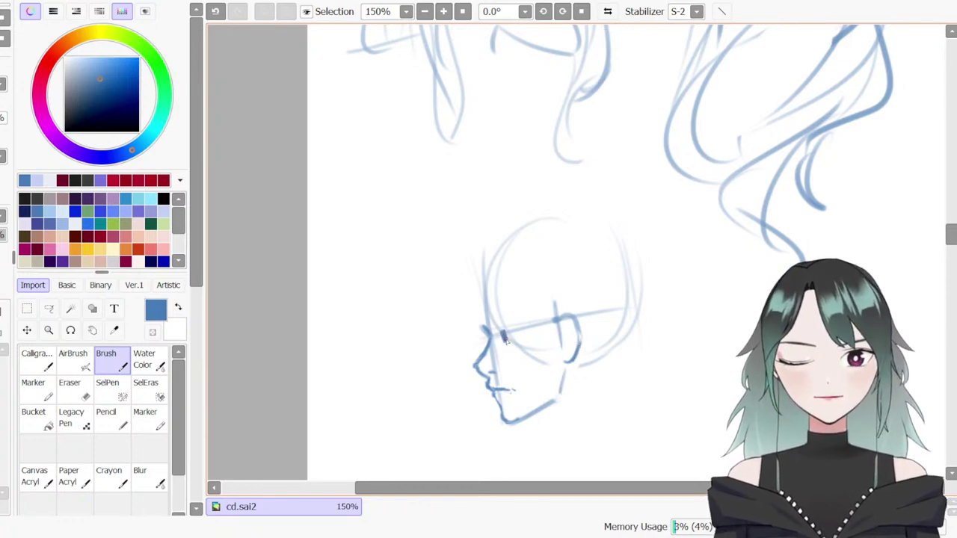
left_click_drag(499, 330, 513, 326)
key("ctrl+z")
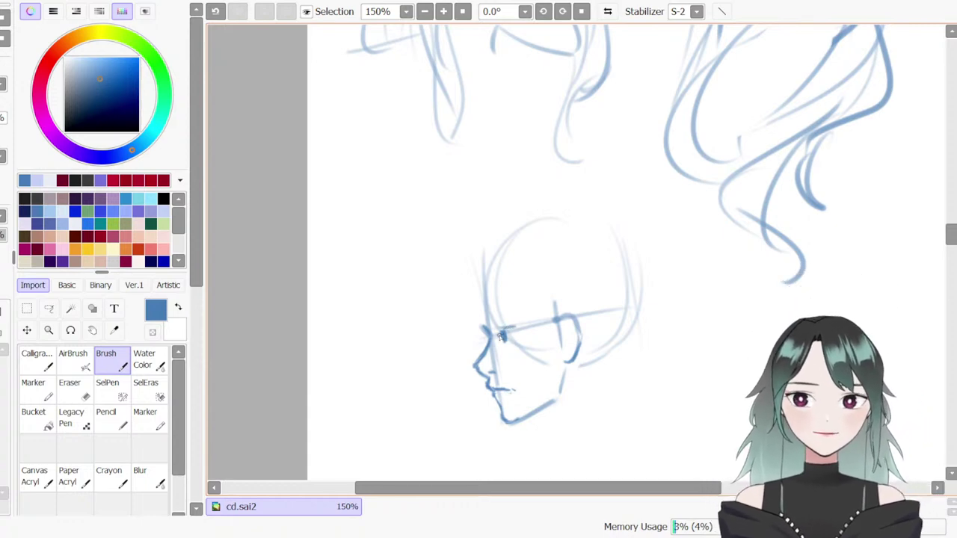
key("ctrl+z")
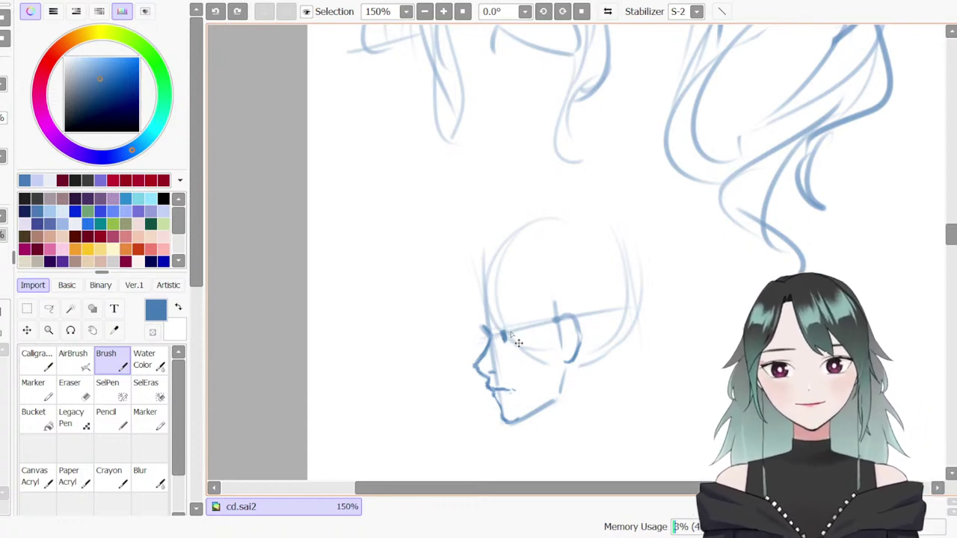
mouse_move(493, 326)
left_mouse_down()
mouse_move(511, 331)
mouse_move(504, 354)
left_mouse_up()
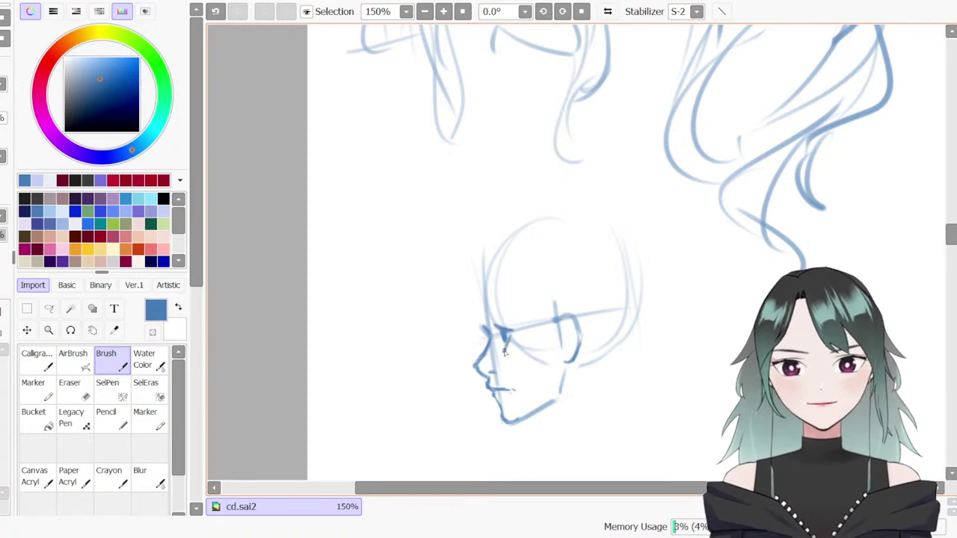
key("ctrl+z")
key("ctrl+z")
key("ctrl+z")
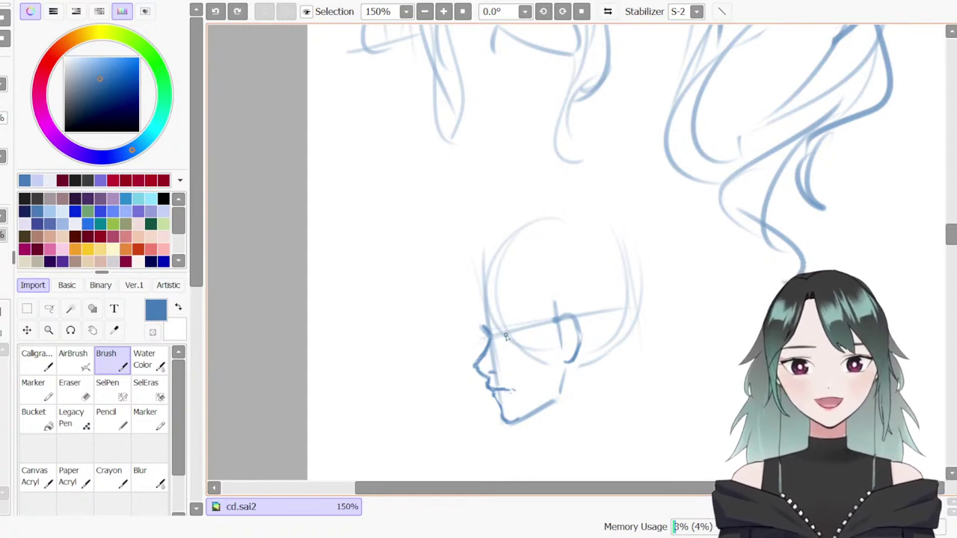
Draw the side-view eye with its upper lid under the eye line and an eyebrow stroke above it
left_click_drag(505, 334, 507, 346)
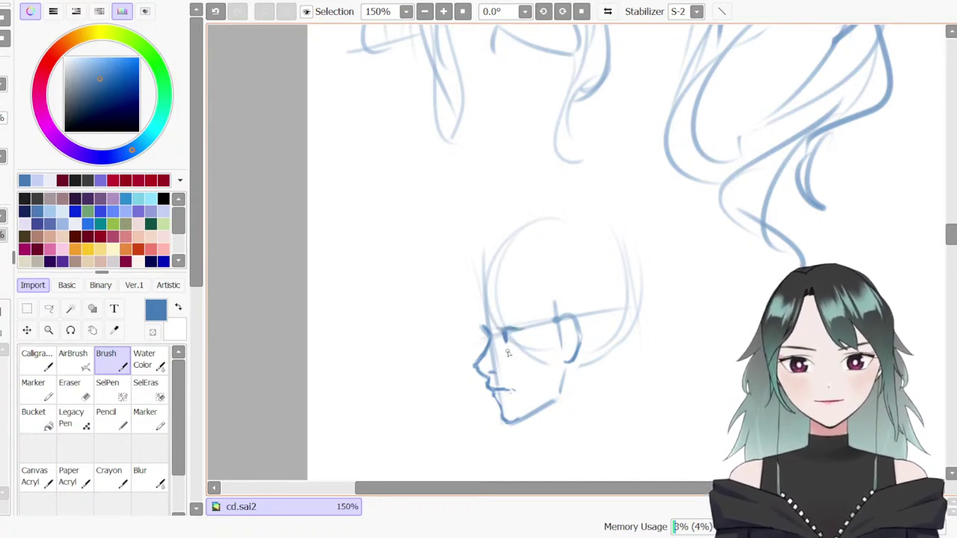
key("ctrl+z")
left_click_drag(509, 348, 517, 340)
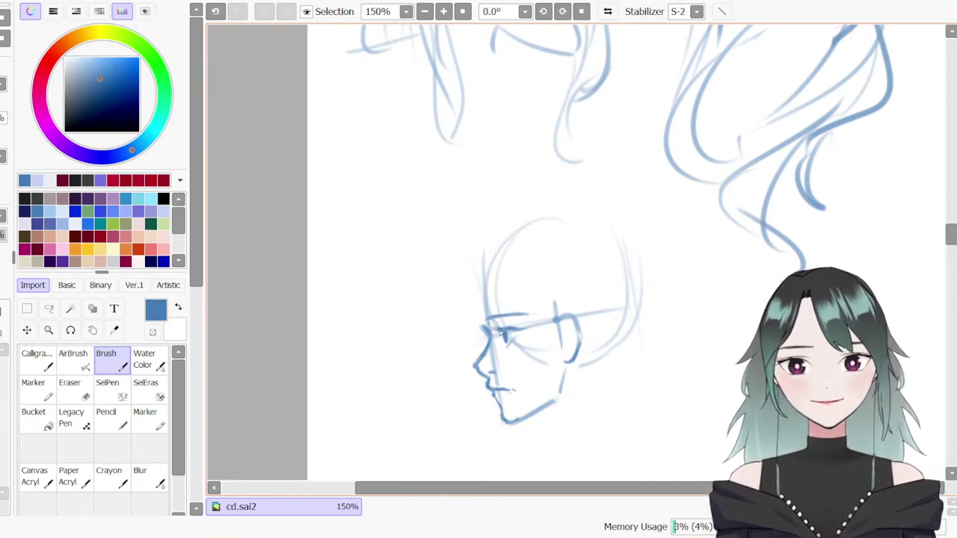
Draw the forehead curve and loosely sketch the hair over the side-view head: front bangs, crown, and strands hanging behind the ear
mouse_move(480, 327)
left_mouse_down()
mouse_move(479, 270)
mouse_move(525, 231)
left_mouse_up()
key("ctrl+z")
key("ctrl+z")
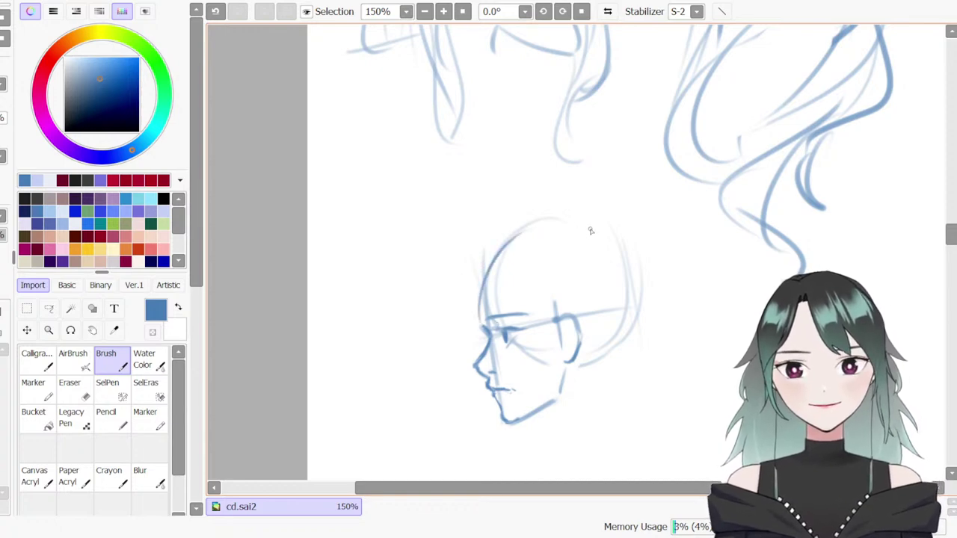
mouse_move(478, 282)
left_mouse_down()
mouse_move(555, 225)
mouse_move(566, 230)
left_mouse_up()
left_click_drag(625, 250, 626, 353)
mouse_move(491, 241)
left_mouse_down()
mouse_move(458, 320)
mouse_move(573, 314)
left_mouse_up()
left_click_drag(590, 269, 650, 383)
left_click_drag(643, 248, 634, 416)
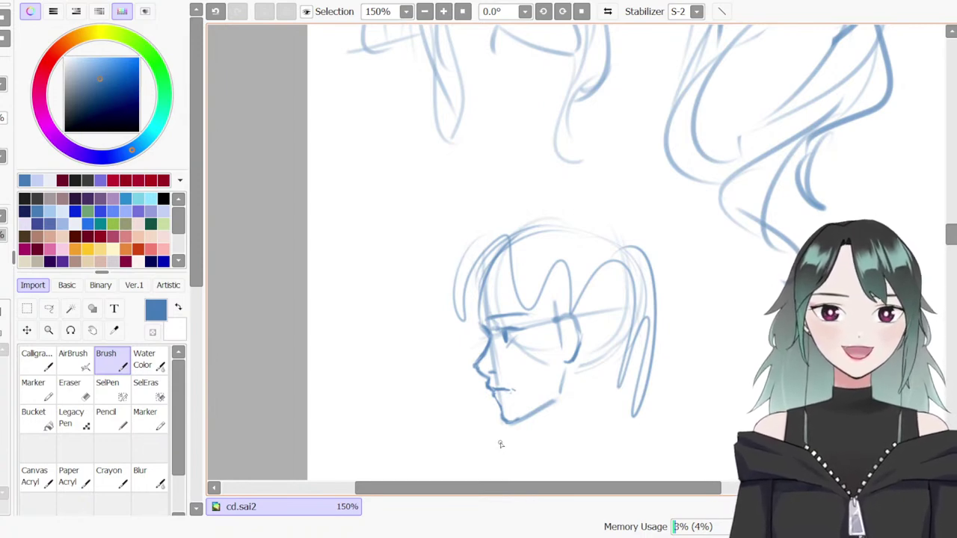
key("e")
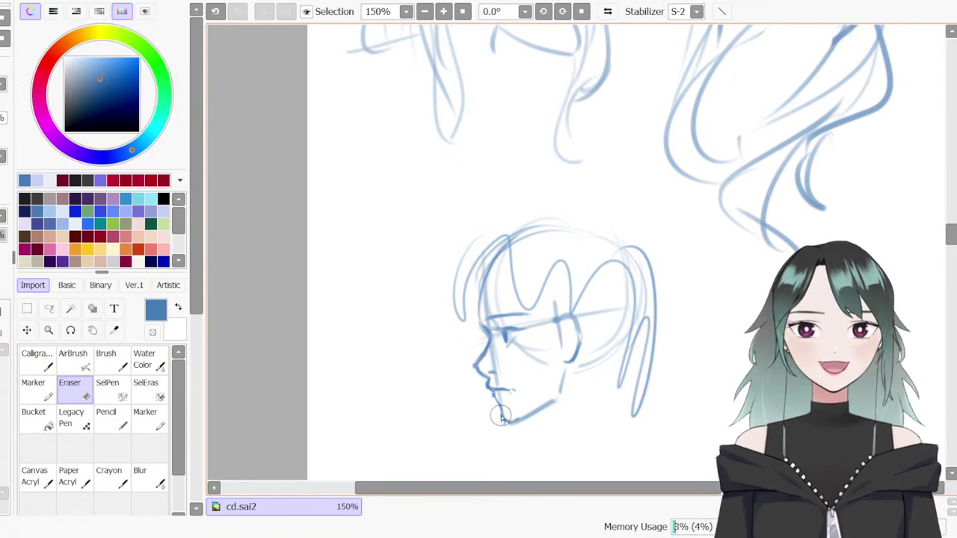
right_click(614, 364)
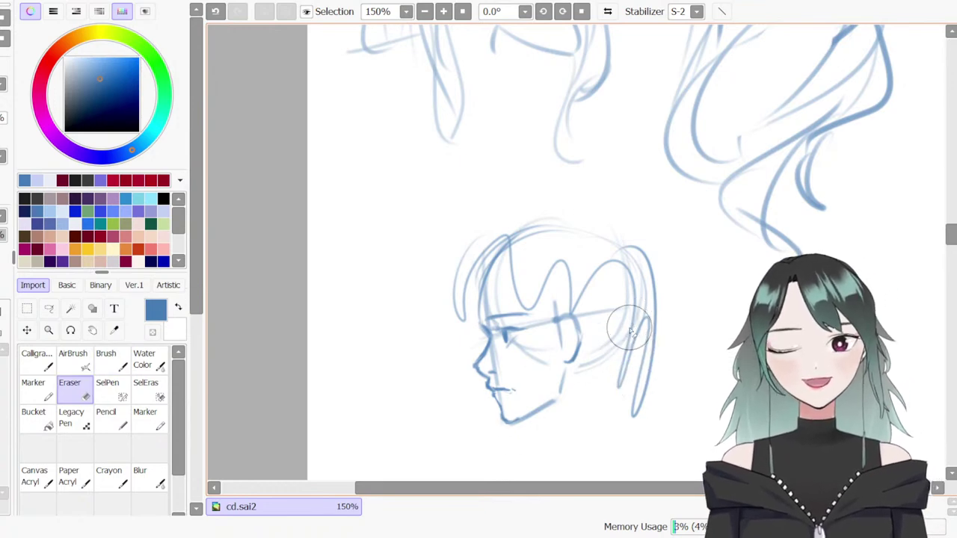
left_click_drag(515, 448, 546, 331)
mouse_move(548, 295)
left_mouse_down()
mouse_move(622, 390)
mouse_move(637, 336)
mouse_move(453, 303)
mouse_move(532, 439)
mouse_move(486, 227)
mouse_move(482, 284)
mouse_move(571, 243)
mouse_move(561, 215)
mouse_move(650, 267)
left_mouse_up()
key("b")
Mirror the canvas view and strengthen the cheek and chin contour of the three-quarter long-haired head with the Brush
left_click_drag(952, 234, 953, 220)
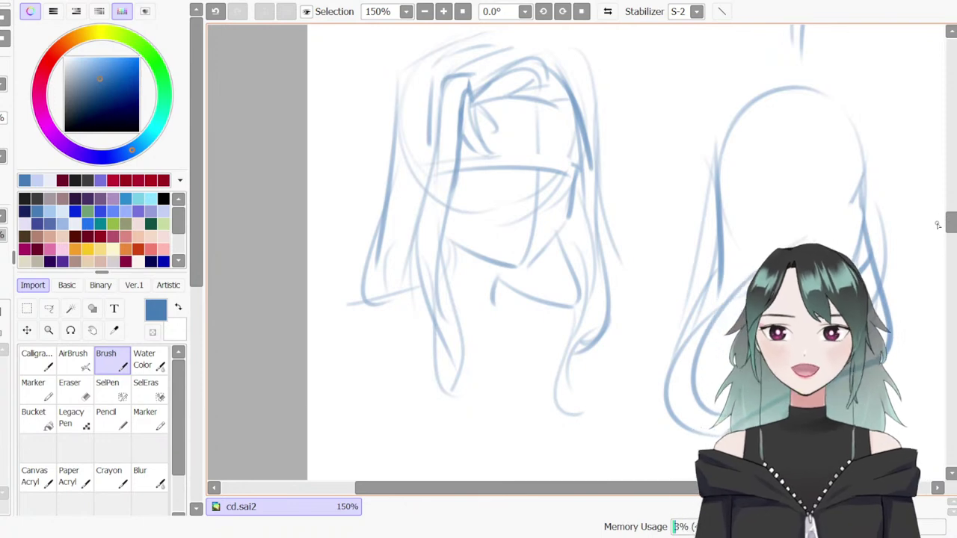
key("h")
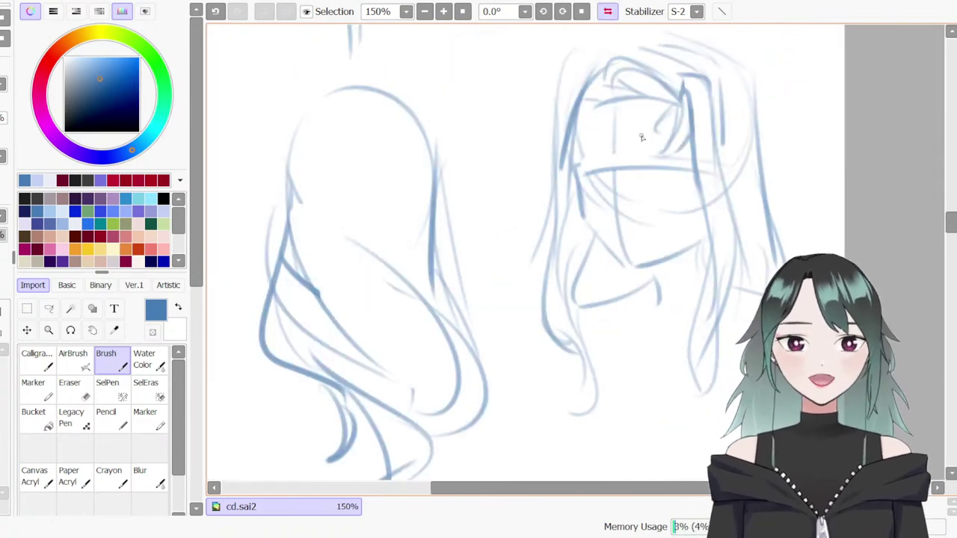
key("bracketright")
left_click_drag(580, 189, 577, 165)
mouse_move(586, 220)
left_mouse_down()
mouse_move(625, 270)
mouse_move(611, 261)
mouse_move(629, 267)
mouse_move(693, 244)
left_mouse_up()
key("ctrl+z")
key("ctrl+z")
left_click_drag(622, 268, 638, 269)
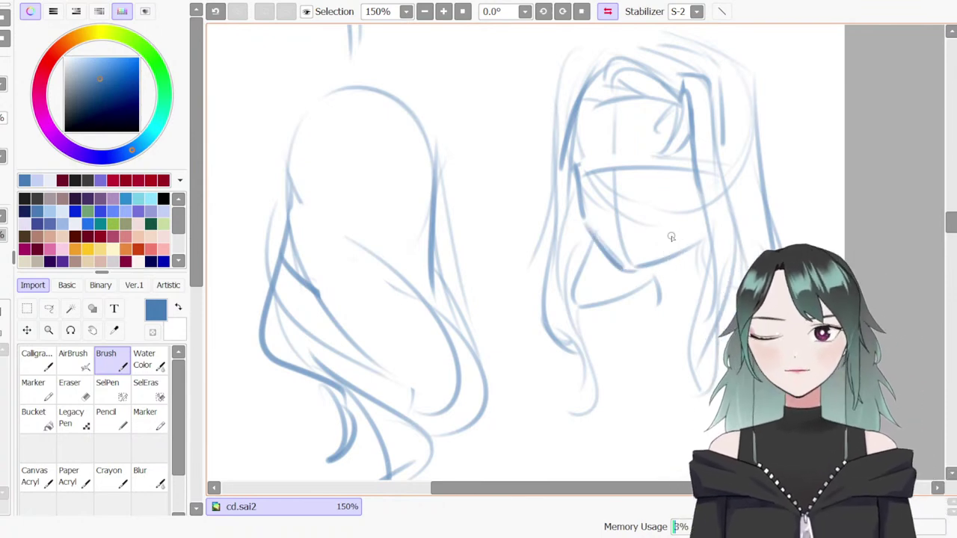
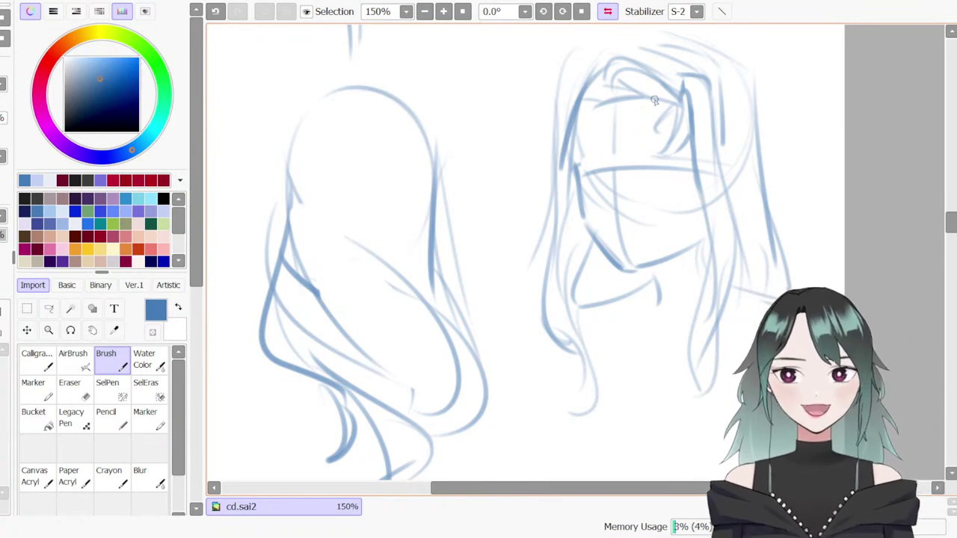
Erase the middle of the three-quarter head's eye line and draw the near eye's first upper lash strokes with the Calligraphy brush
scroll(659, 171, "up", 1)
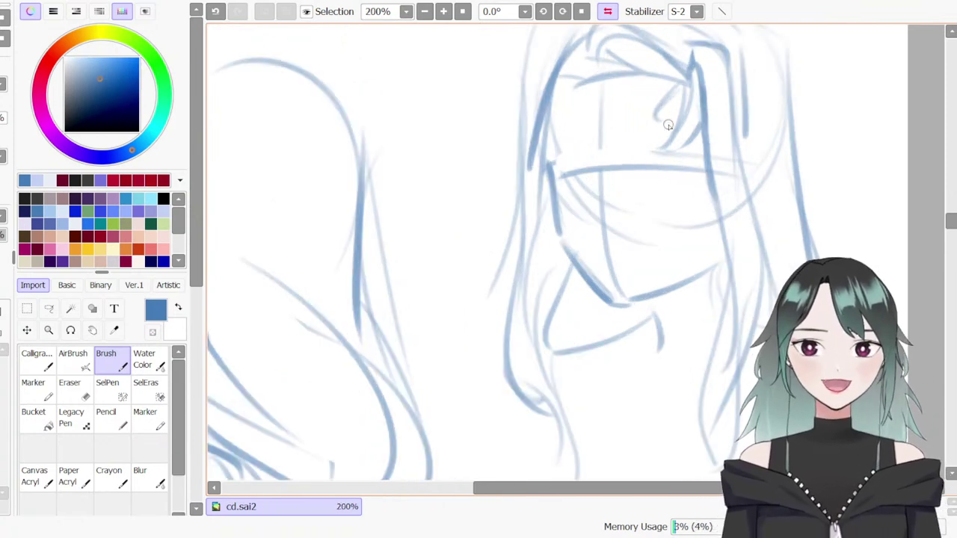
key("e")
mouse_move(651, 180)
left_mouse_down()
mouse_move(638, 171)
mouse_move(686, 165)
left_mouse_up()
key("n")
left_click_drag(626, 168, 645, 161)
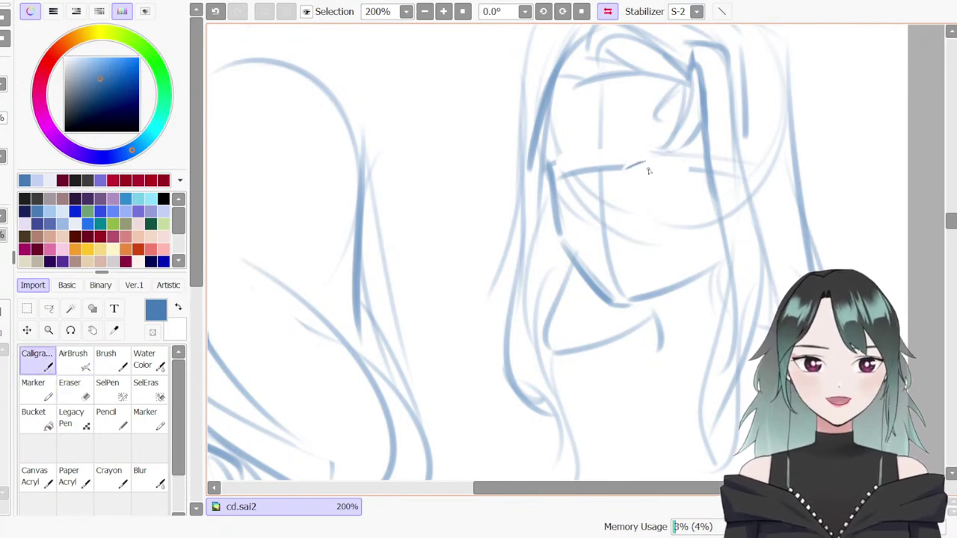
key("ctrl+z")
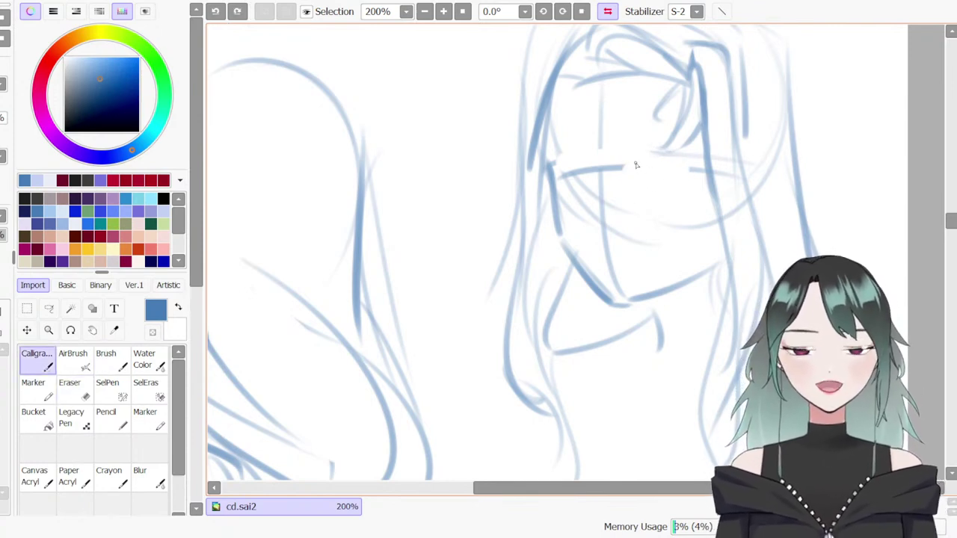
left_click_drag(624, 170, 665, 162)
key("ctrl+z")
key("ctrl+z")
key("ctrl+z")
key("ctrl+z")
key("ctrl+z")
key("ctrl+z")
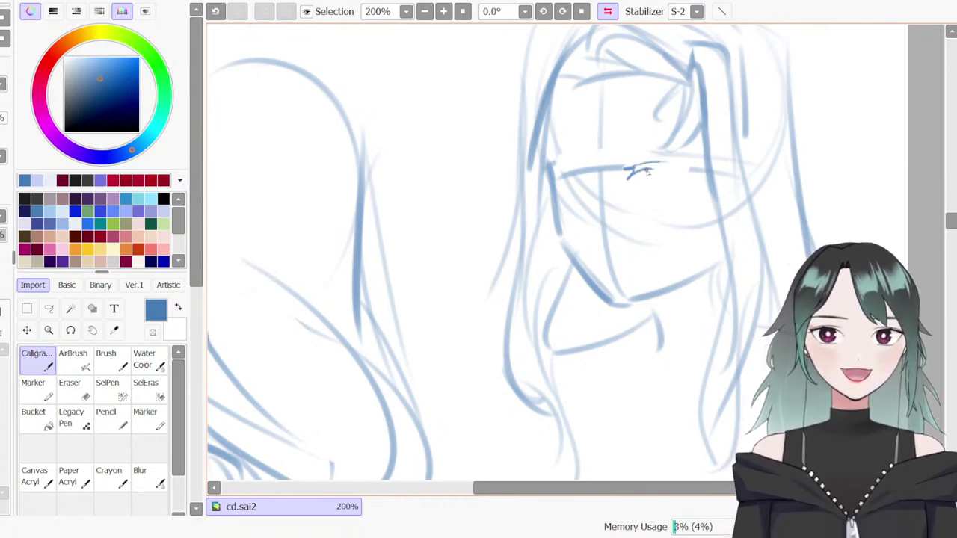
Rework the near eye's upper lash line into a longer double stroke, cleaning it up with the Eraser
mouse_move(655, 169)
left_mouse_down()
mouse_move(678, 171)
mouse_move(644, 172)
mouse_move(677, 168)
mouse_move(645, 168)
left_mouse_up()
key("e")
key("n")
key("ctrl+z")
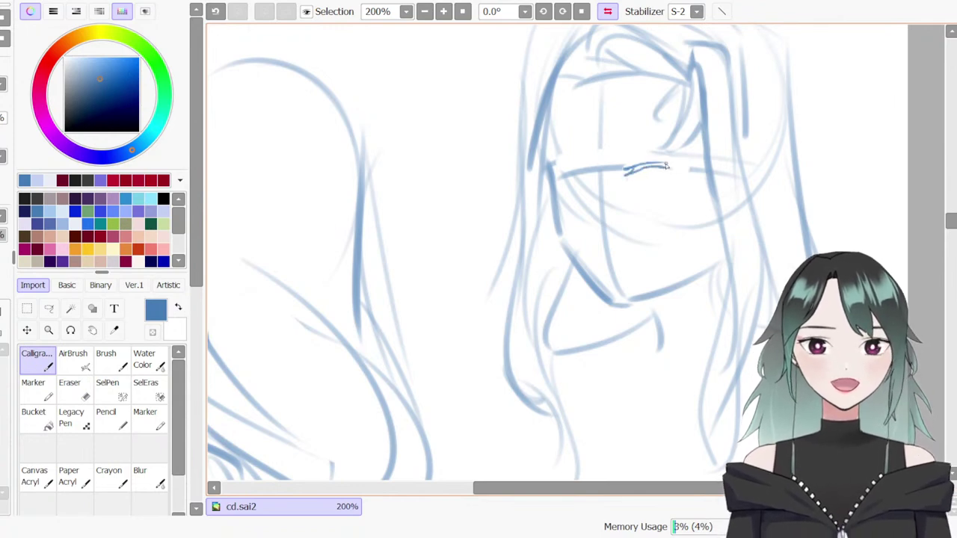
key("e")
left_click_drag(640, 167, 667, 168)
key("n")
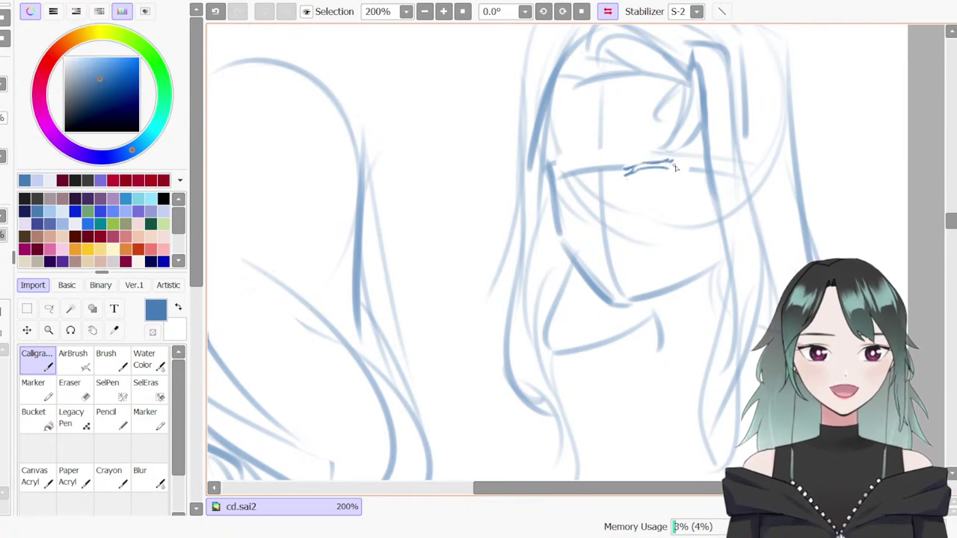
Add pointed lashes at the outer corner of the near eye, redoing strokes as needed
key("ctrl+z")
key("ctrl+z")
key("e")
key("n")
mouse_move(670, 163)
left_mouse_down()
mouse_move(632, 169)
mouse_move(672, 167)
left_mouse_up()
key("ctrl+z")
key("ctrl+z")
key("e")
key("n")
key("ctrl+z")
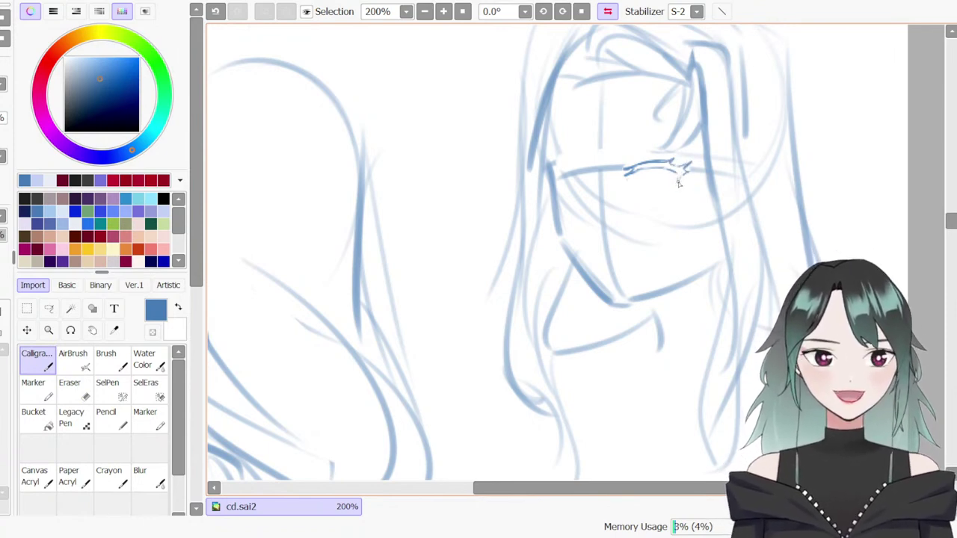
Draw the near eye's outer corner down to the lower lid and add a short lower lash line
key("ctrl+z")
mouse_move(670, 186)
left_mouse_down()
mouse_move(655, 191)
mouse_move(686, 167)
left_mouse_up()
key("e")
key("b")
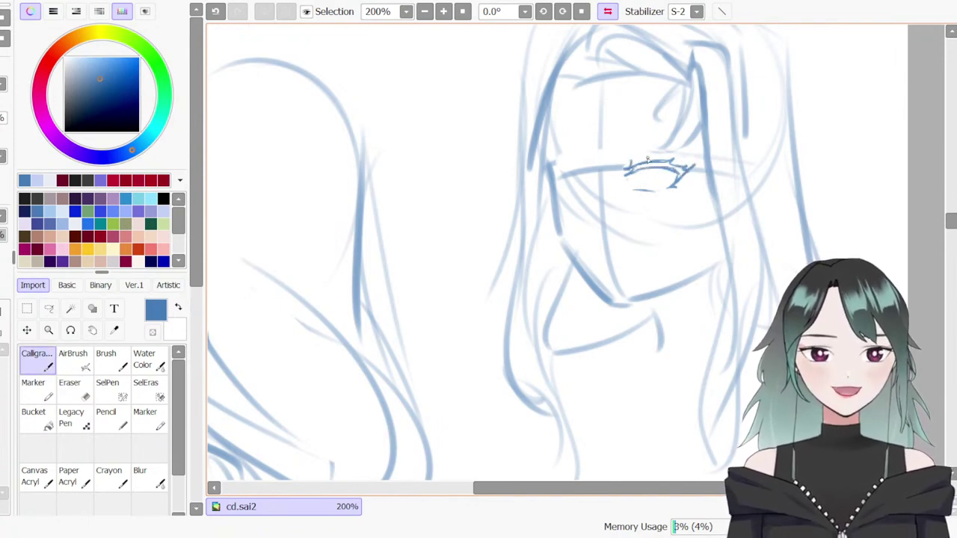
Complete the near eye with an iris and eyelid crease, and draw a long angled eyebrow above it
mouse_move(625, 166)
left_mouse_down()
mouse_move(684, 162)
mouse_move(678, 174)
mouse_move(635, 171)
mouse_move(643, 186)
mouse_move(658, 176)
mouse_move(652, 189)
mouse_move(640, 181)
mouse_move(668, 181)
mouse_move(647, 173)
mouse_move(678, 147)
left_mouse_up()
key("e")
key("e")
left_click_drag(608, 155, 672, 138)
key("ctrl+z")
mouse_move(612, 152)
left_mouse_down()
mouse_move(676, 140)
mouse_move(667, 146)
mouse_move(691, 153)
left_mouse_up()
key("ctrl+z")
key("ctrl+z")
mouse_move(610, 154)
left_mouse_down()
mouse_move(676, 138)
mouse_move(703, 150)
left_mouse_up()
key("ctrl+z")
key("ctrl+z")
Sketch the far eye at the edge of the three-quarter face, with a curved line beside it and a short slanted stroke below
key("h")
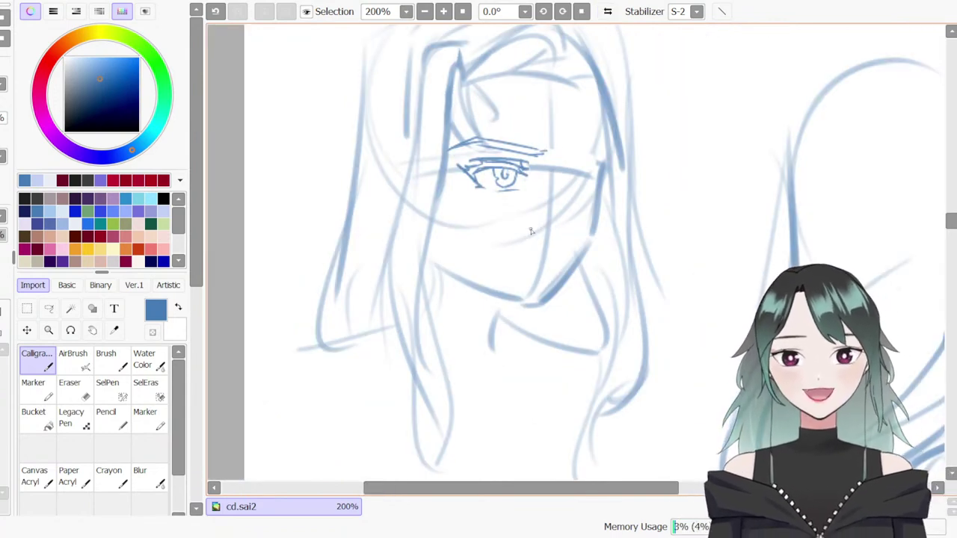
mouse_move(567, 185)
left_mouse_down()
mouse_move(603, 176)
mouse_move(589, 198)
mouse_move(577, 196)
mouse_move(600, 214)
left_mouse_up()
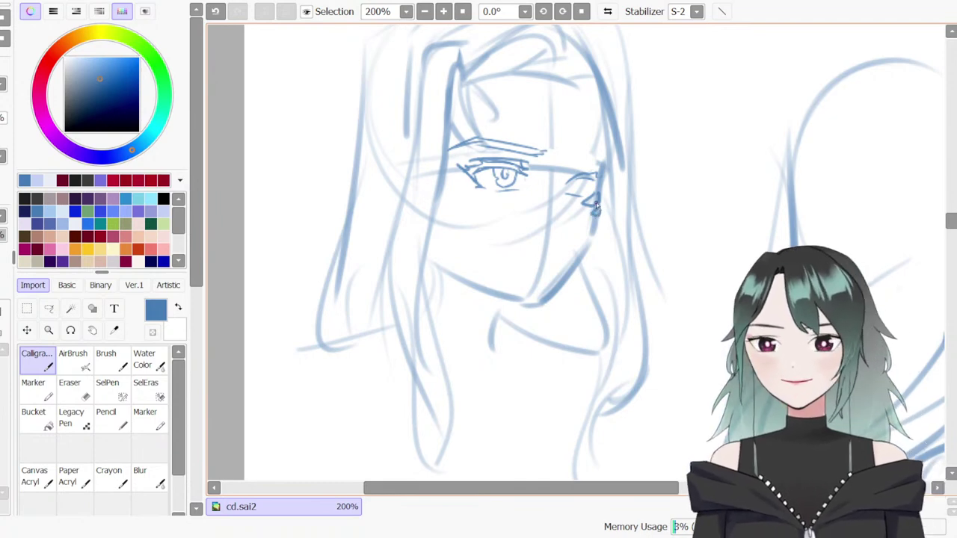
left_click_drag(600, 188, 600, 204)
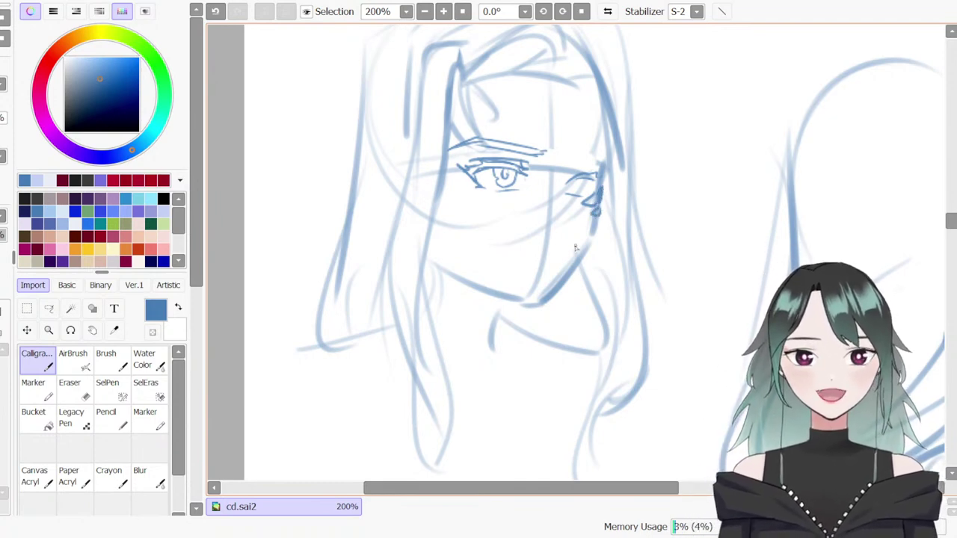
left_click_drag(570, 161, 562, 177)
mouse_move(560, 185)
left_mouse_down()
mouse_move(572, 220)
mouse_move(560, 239)
mouse_move(560, 186)
mouse_move(549, 227)
left_mouse_up()
key("ctrl+z")
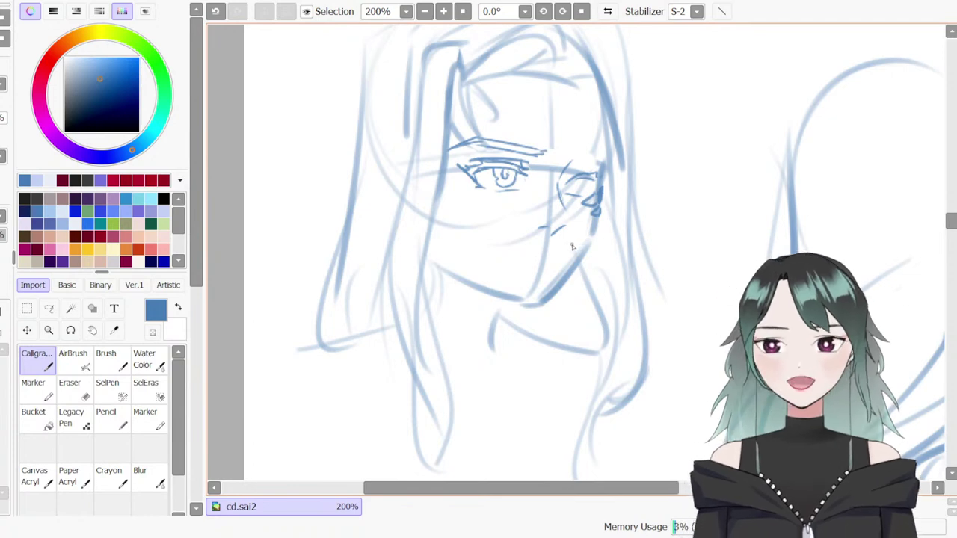
Draw the collar line under the chin with the Brush, adding small ribbon strokes below its centre
key("h")
left_click(951, 209)
left_click(953, 226)
left_click_drag(953, 226, 953, 238)
key("h")
scroll(753, 172, "down", 1)
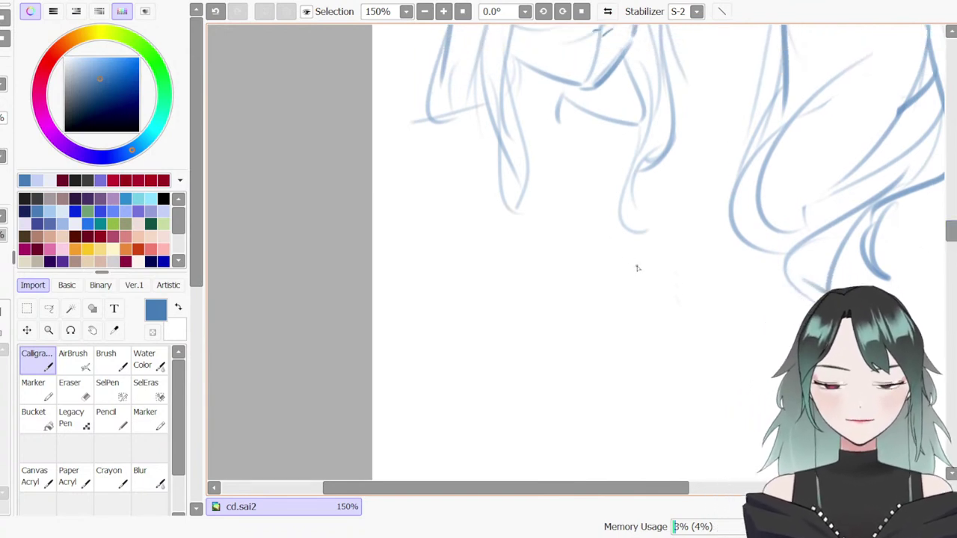
key("b")
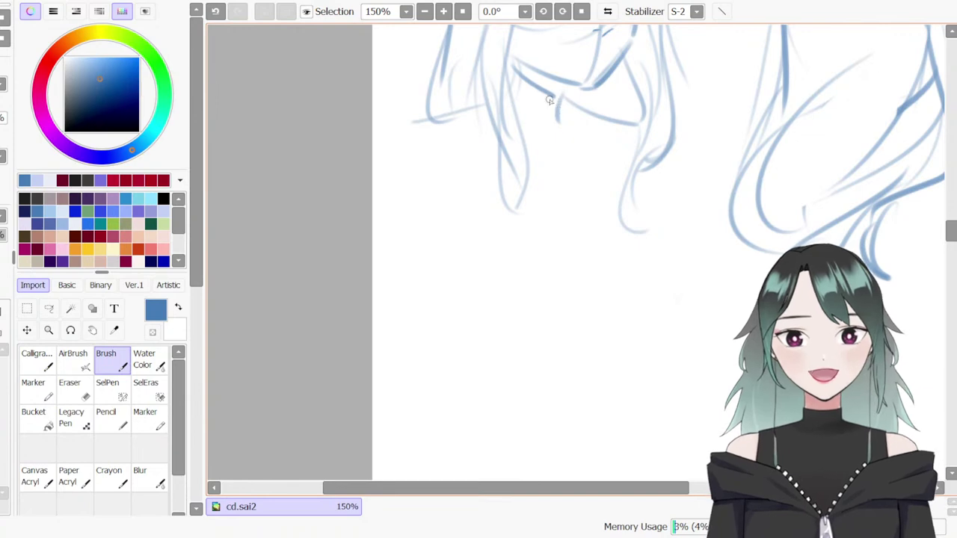
mouse_move(558, 104)
left_mouse_down()
mouse_move(561, 134)
mouse_move(560, 108)
mouse_move(589, 80)
mouse_move(592, 92)
mouse_move(557, 99)
mouse_move(569, 126)
mouse_move(570, 97)
mouse_move(536, 126)
mouse_move(524, 122)
mouse_move(555, 99)
mouse_move(531, 130)
mouse_move(524, 125)
mouse_move(551, 120)
mouse_move(526, 122)
mouse_move(538, 134)
mouse_move(575, 128)
left_mouse_up()
key("ctrl+z")
key("ctrl+z")
left_click_drag(562, 95, 566, 83)
left_click_drag(573, 90, 577, 127)
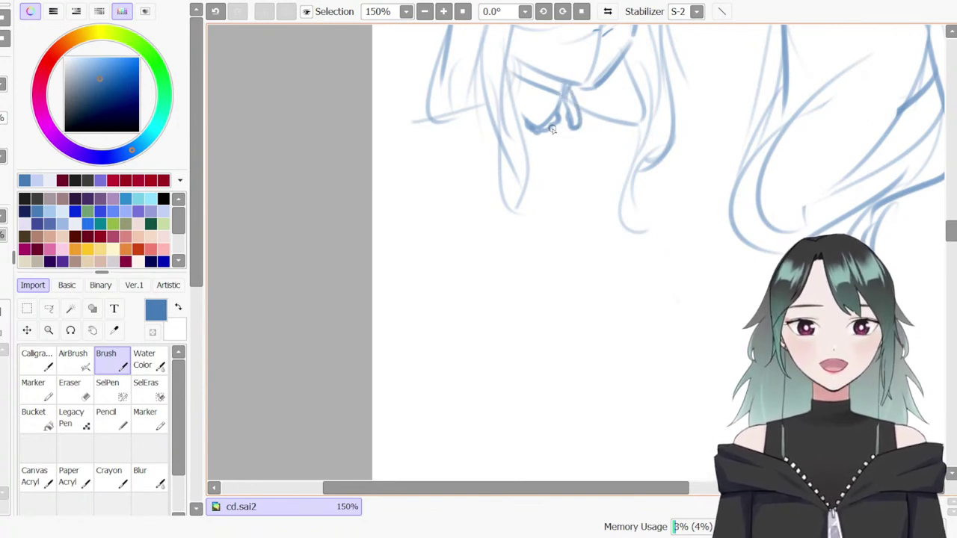
Close the strokes into a round brooch at the collar and fill it with small petal shapes, cleaning up with the Eraser
key("e")
left_click_drag(558, 125, 548, 136)
key("b")
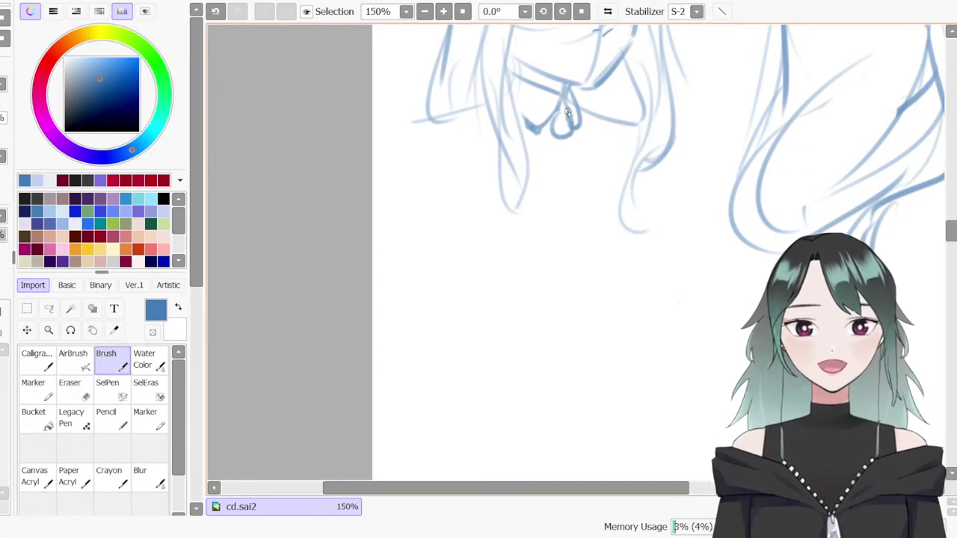
key("e")
key("b")
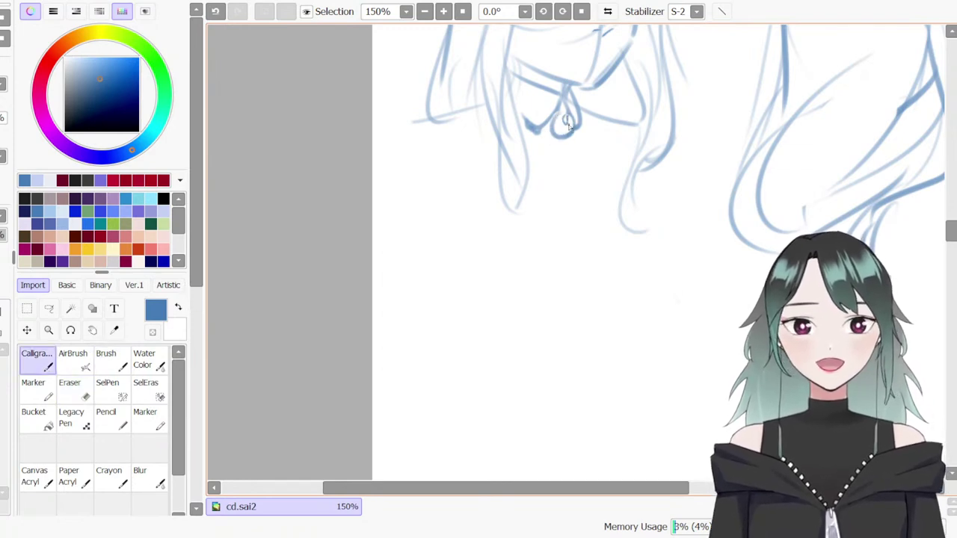
left_click_drag(557, 122, 576, 127)
key("ctrl+z")
key("ctrl+z")
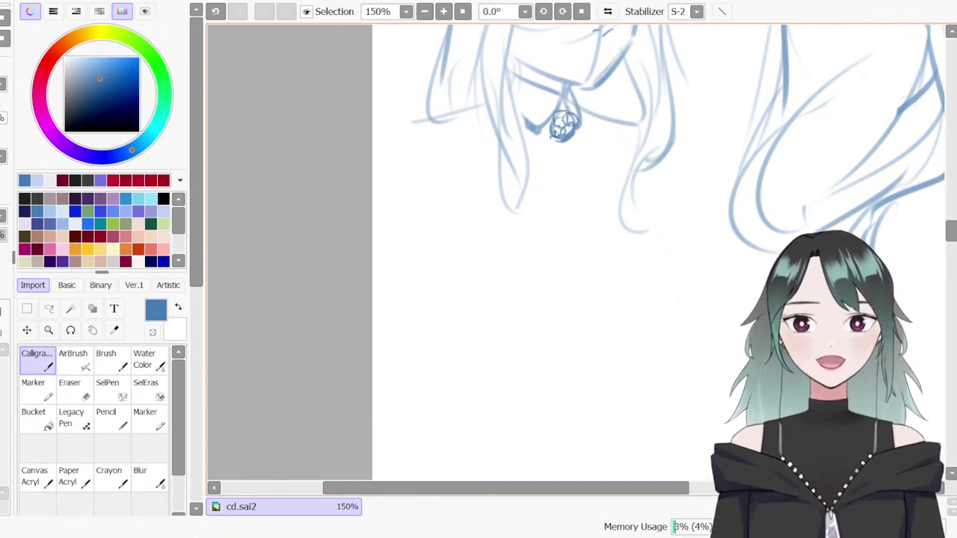
key("b")
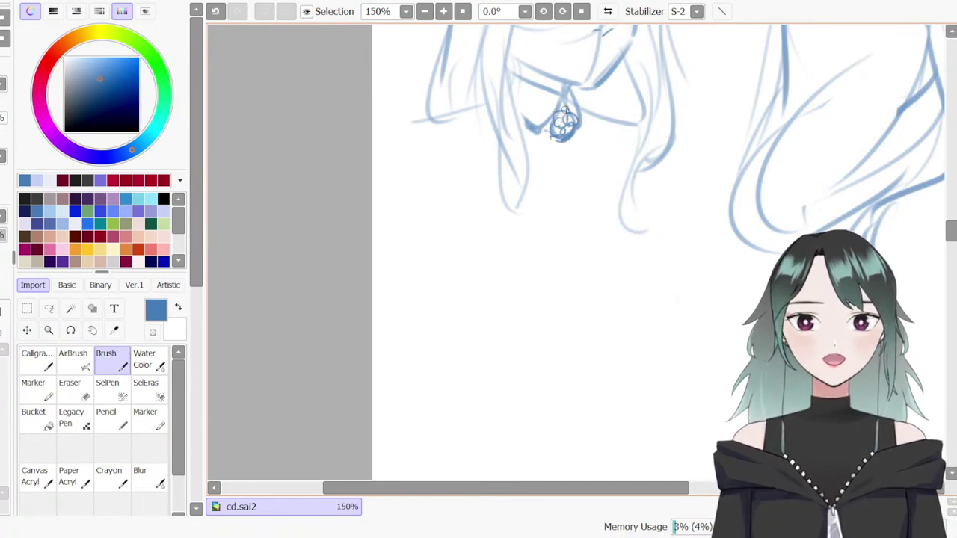
mouse_move(952, 230)
left_mouse_down()
mouse_move(951, 197)
mouse_move(951, 236)
left_mouse_up()
left_click_drag(544, 183, 532, 271)
key("ctrl+z")
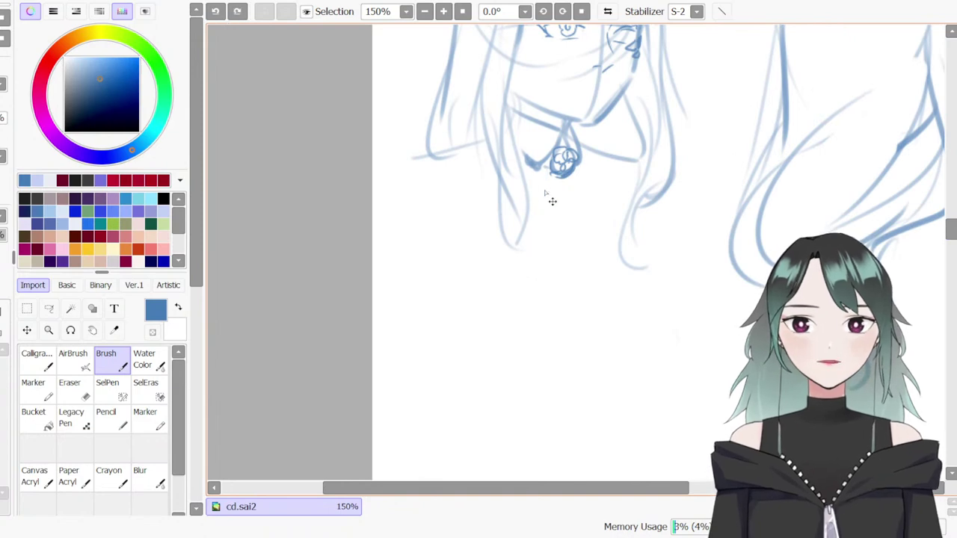
left_click_drag(951, 230, 951, 201)
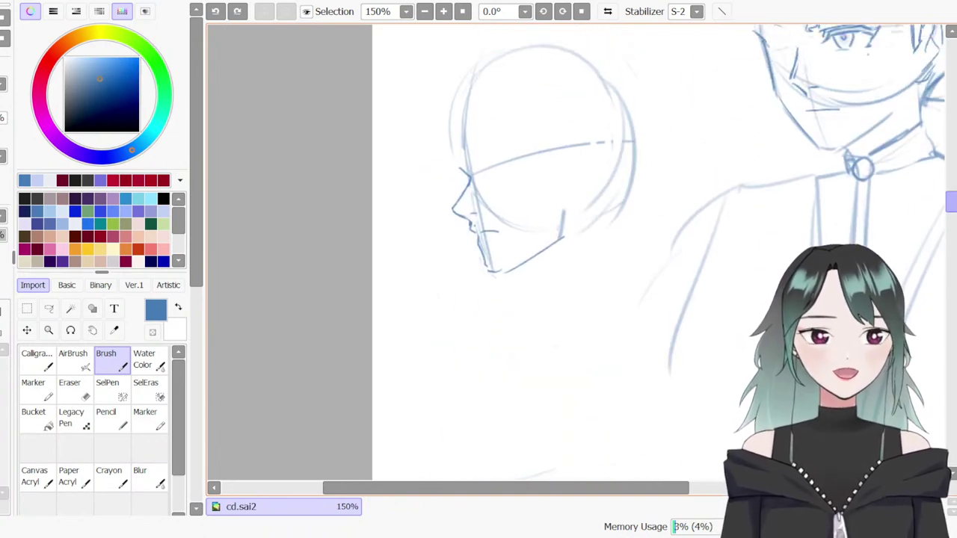
left_click_drag(951, 201, 953, 236)
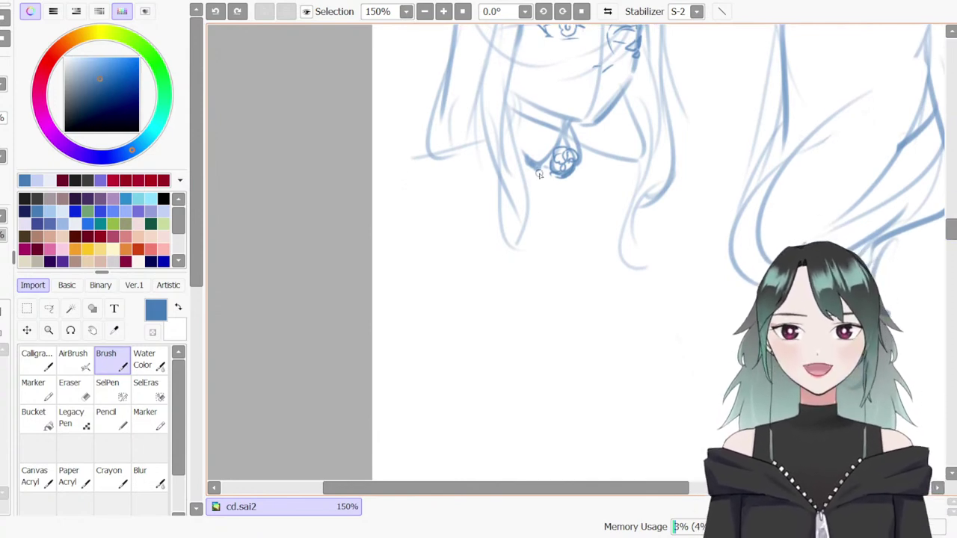
left_click_drag(542, 183, 543, 285)
key("ctrl+z")
Draw the ribbon's rounded loop and pointed loop hanging from the brooch, redoing a stroke as needed
left_click_drag(548, 176, 550, 287)
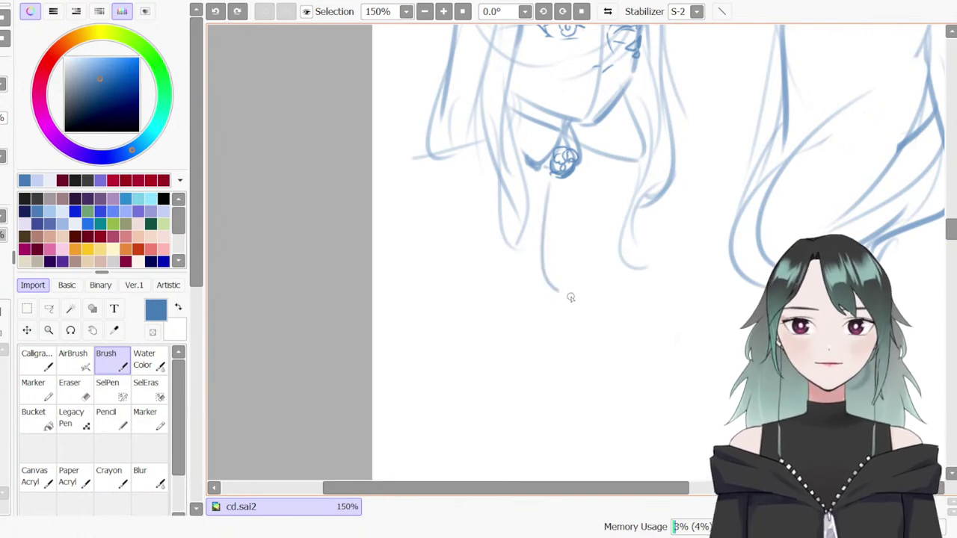
left_click_drag(556, 187, 573, 289)
left_click_drag(560, 174, 574, 294)
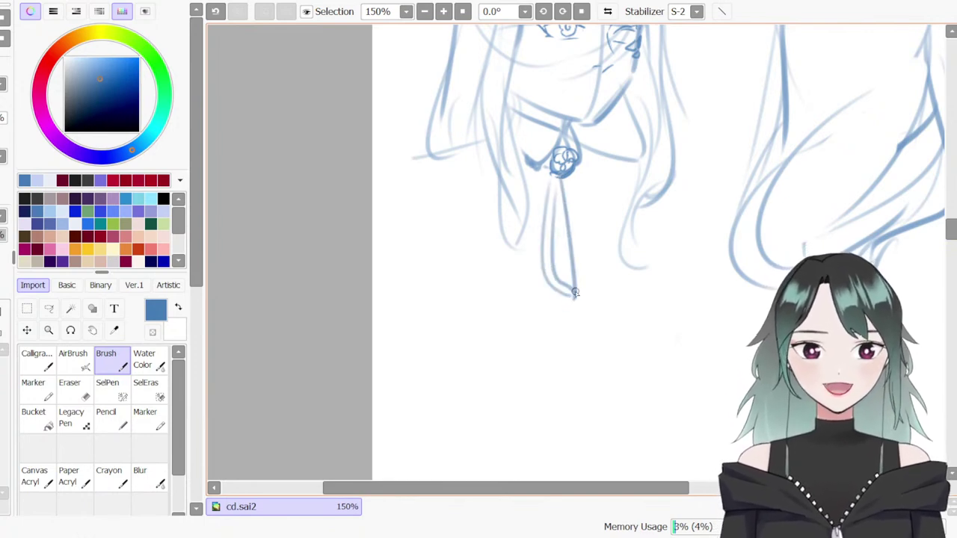
key("ctrl+z")
left_click_drag(565, 180, 574, 291)
mouse_move(566, 184)
left_mouse_down()
mouse_move(572, 285)
mouse_move(586, 292)
left_mouse_up()
mouse_move(579, 170)
left_mouse_down()
mouse_move(606, 252)
mouse_move(591, 280)
mouse_move(596, 260)
left_mouse_up()
Add long straight ribbon tails running down the torso from the brooch
mouse_move(574, 180)
left_mouse_down()
mouse_move(591, 273)
mouse_move(578, 410)
left_mouse_up()
left_click_drag(583, 252, 598, 417)
left_click_drag(594, 298, 601, 400)
Sketch the inner sleeve and torso lines down both sides of the body
left_click_drag(440, 157, 458, 259)
left_click_drag(452, 211, 434, 320)
mouse_move(619, 154)
left_mouse_down()
mouse_move(645, 269)
mouse_move(662, 262)
mouse_move(638, 350)
left_mouse_up()
left_click_drag(664, 272, 651, 396)
Draw both shoulders with angled cut-outs and extend the outer arm lines downward beneath them
left_click_drag(441, 158, 401, 281)
key("ctrl+z")
mouse_move(403, 169)
left_mouse_down()
mouse_move(386, 262)
mouse_move(439, 158)
left_mouse_up()
left_click_drag(637, 161, 664, 241)
left_click_drag(624, 165, 680, 253)
left_click_drag(686, 244, 676, 344)
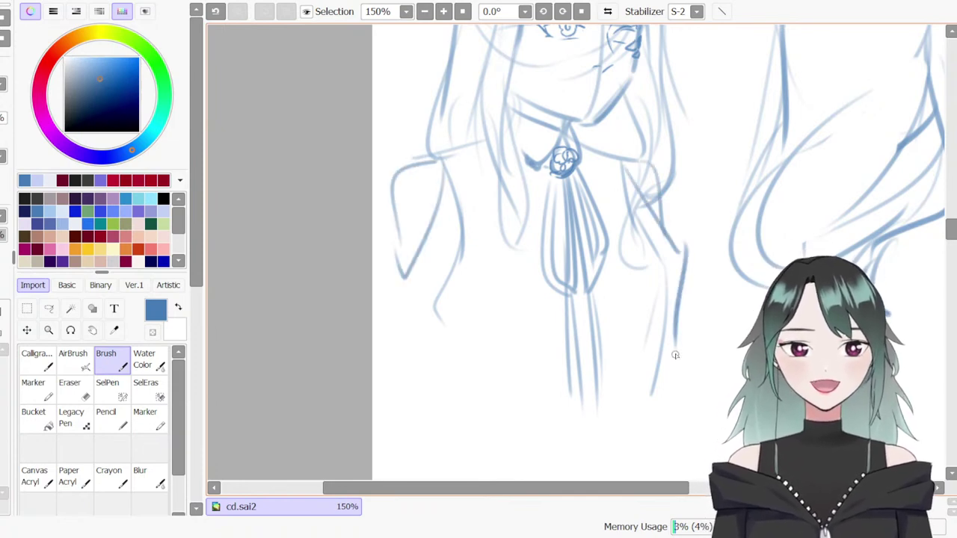
left_click_drag(392, 258, 411, 410)
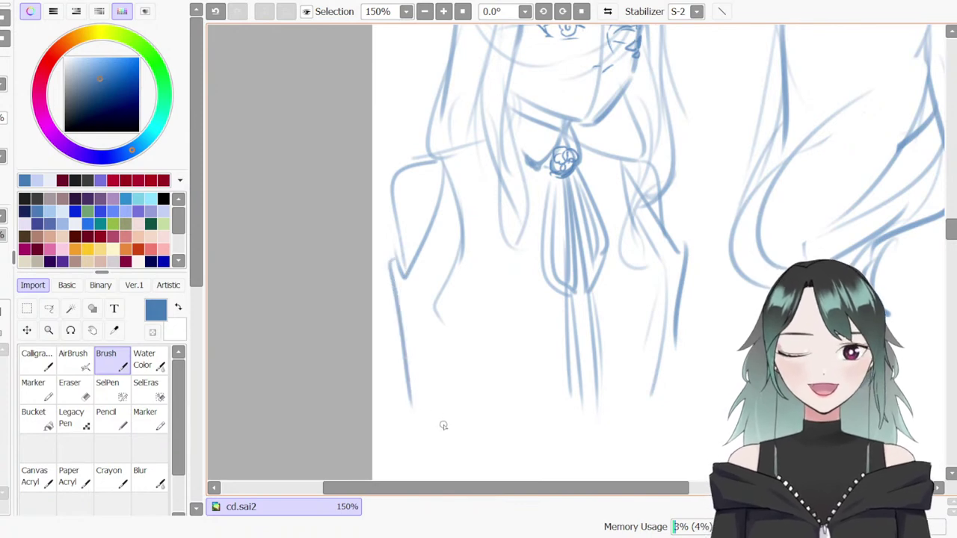
Draw the torso's side contour down to the waist and hip, and clean up the nearby arm lines with the Eraser
left_click_drag(505, 352, 488, 441)
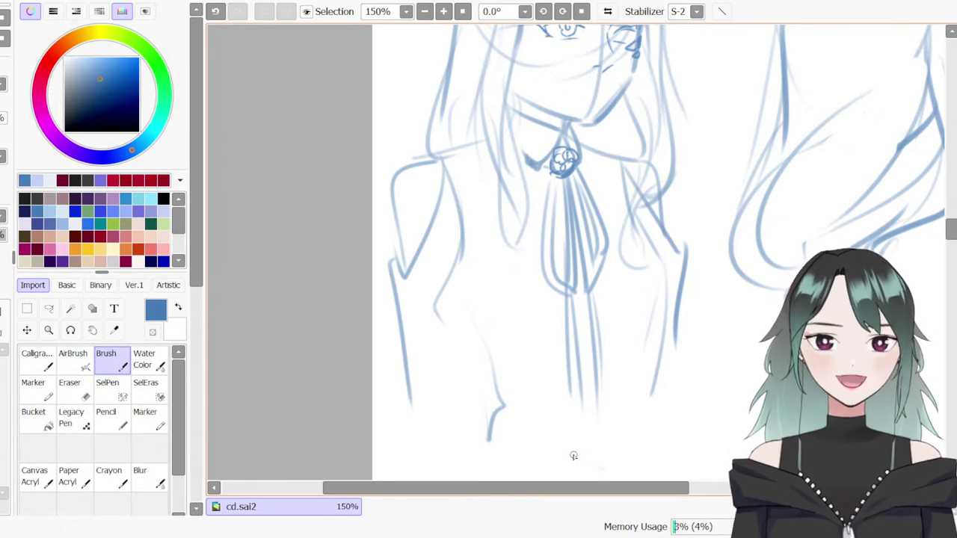
left_click_drag(582, 488, 649, 489)
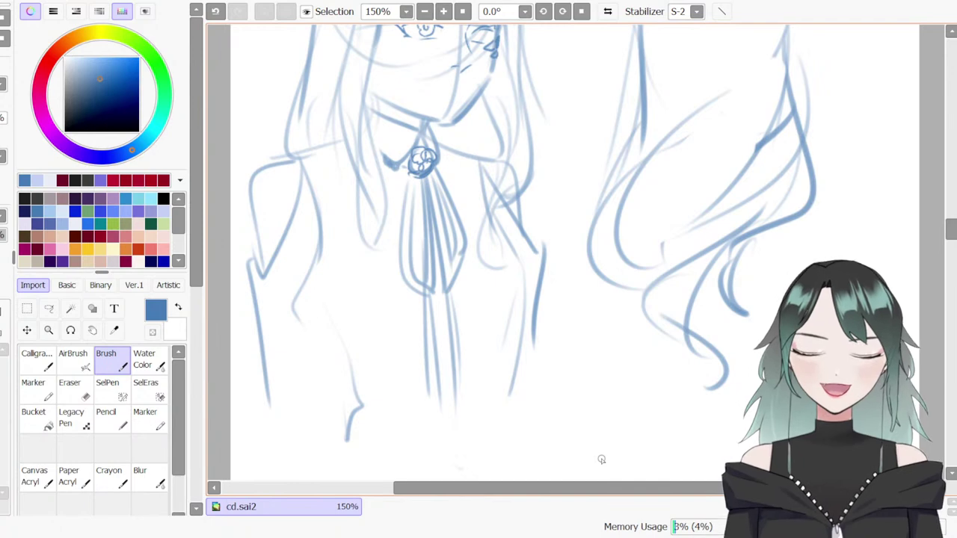
left_click_drag(954, 237, 954, 234)
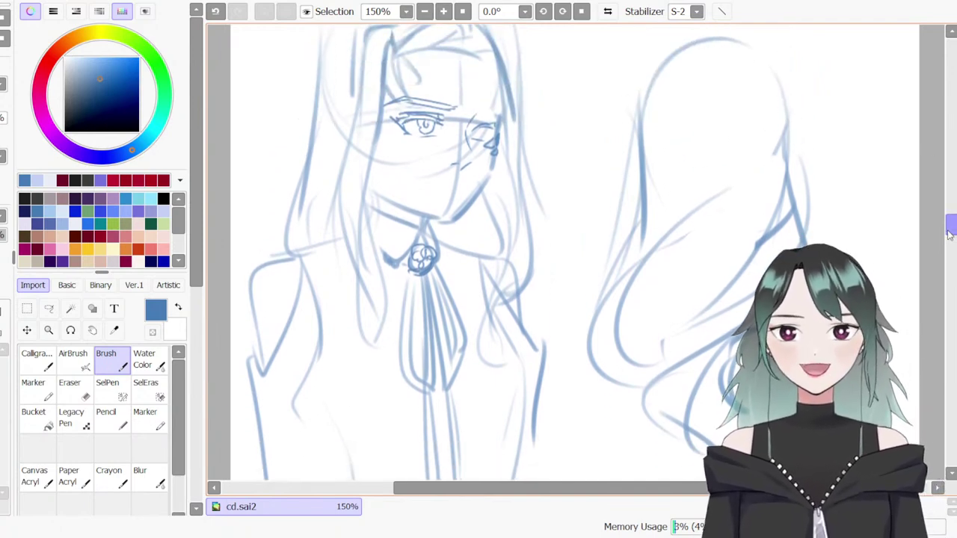
left_click_drag(953, 233, 952, 233)
scroll(953, 233, "down", 2)
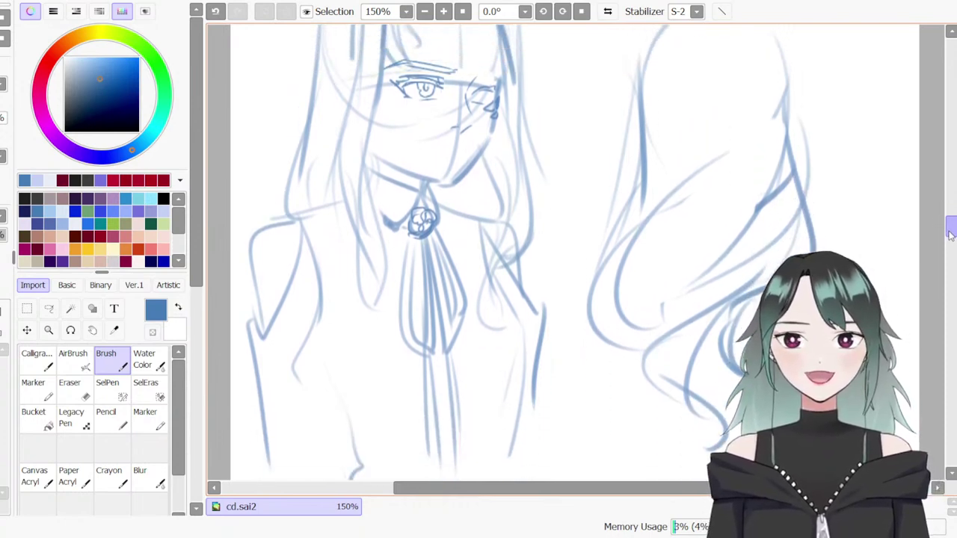
scroll(948, 236, "down", 3)
scroll(946, 238, "up", 1)
scroll(946, 238, "up", 1)
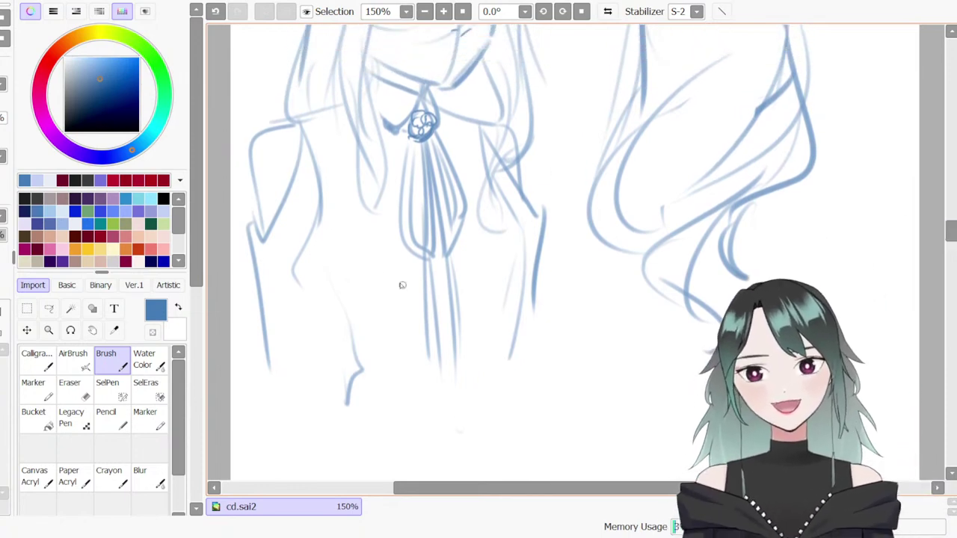
left_click_drag(327, 230, 353, 328)
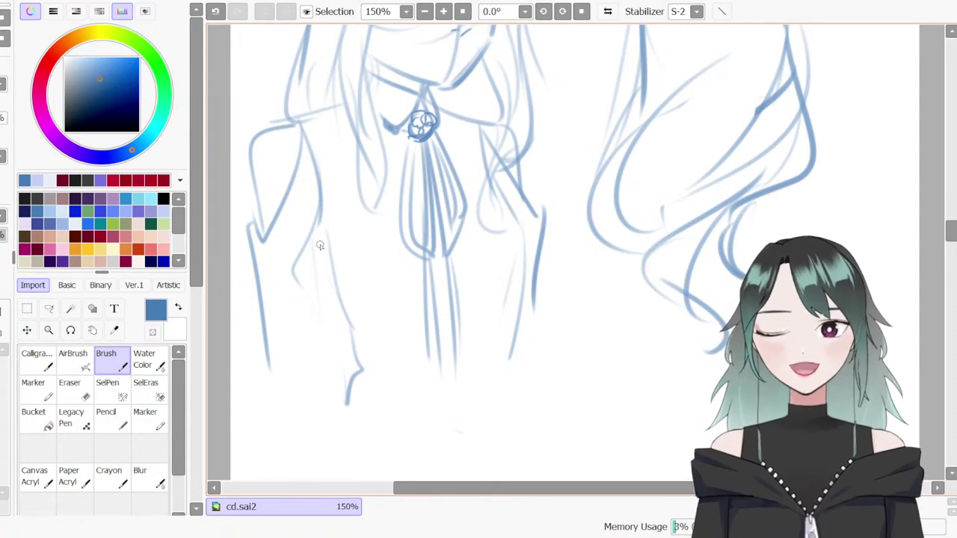
key("e")
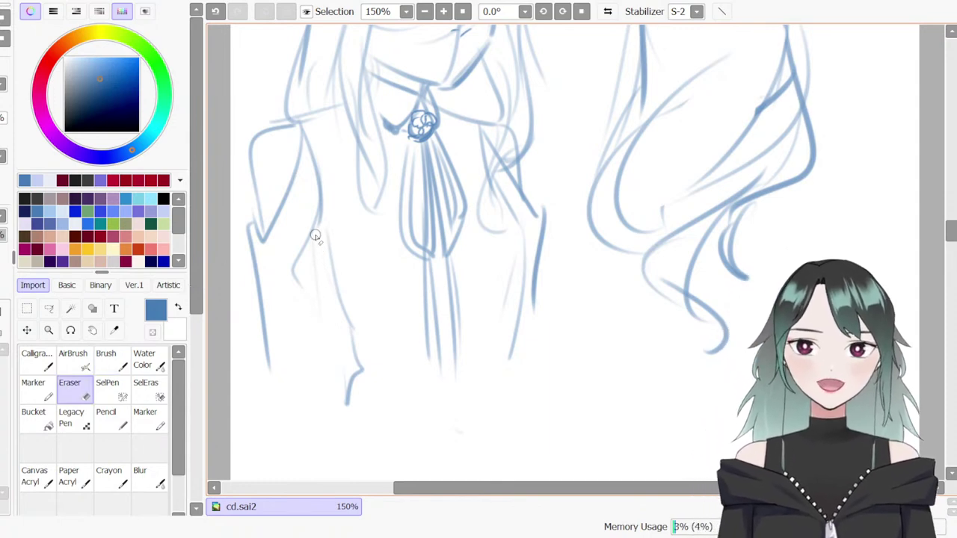
key("b")
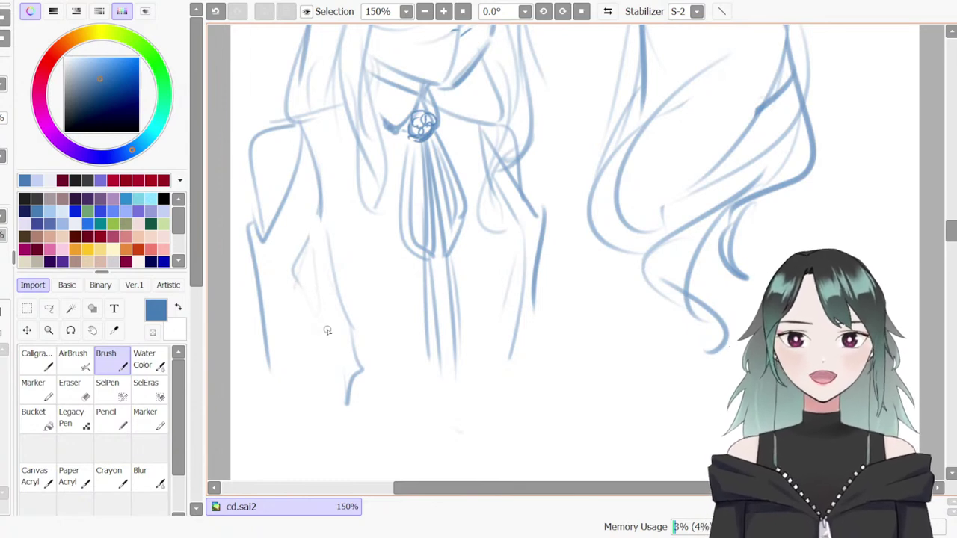
key("ctrl+z")
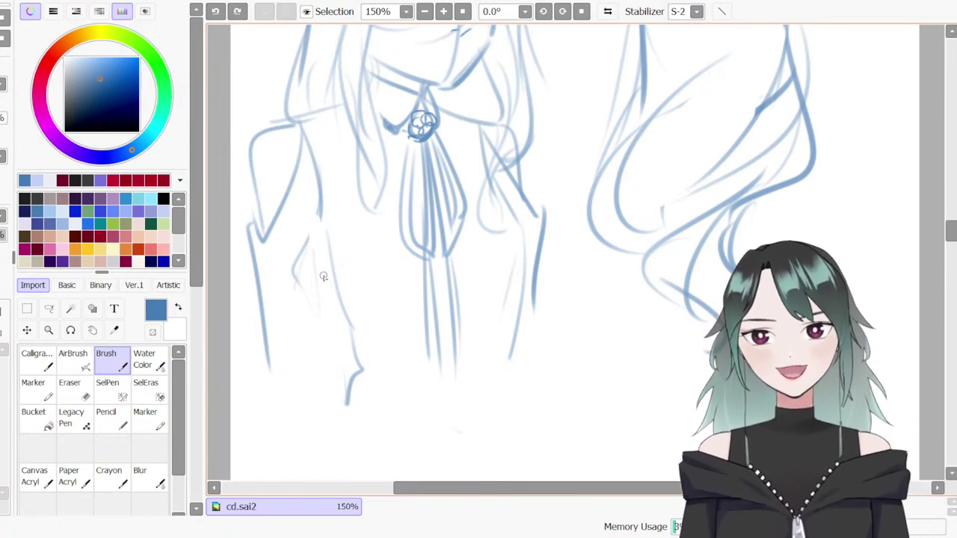
Sketch a new side-view head on the empty canvas below, with cranium circles, a vertical face line and a curved eye line
left_click_drag(952, 234, 950, 243)
key("Page_Down")
scroll(949, 243, "up", 2)
scroll(950, 247, "down", 3)
scroll(953, 247, "down", 1)
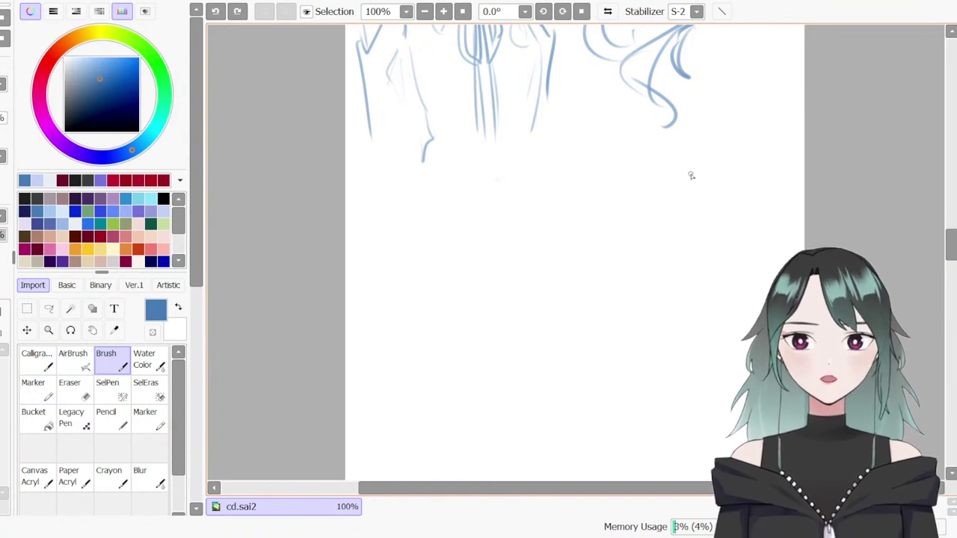
left_click_drag(720, 161, 680, 250)
left_click_drag(761, 179, 752, 254)
left_click_drag(682, 171, 671, 269)
left_click_drag(766, 187, 715, 271)
mouse_move(652, 208)
left_mouse_down()
mouse_move(664, 314)
mouse_move(660, 301)
left_mouse_up()
mouse_move(741, 250)
left_mouse_down()
mouse_move(641, 263)
mouse_move(741, 244)
left_mouse_up()
key("ctrl+z")
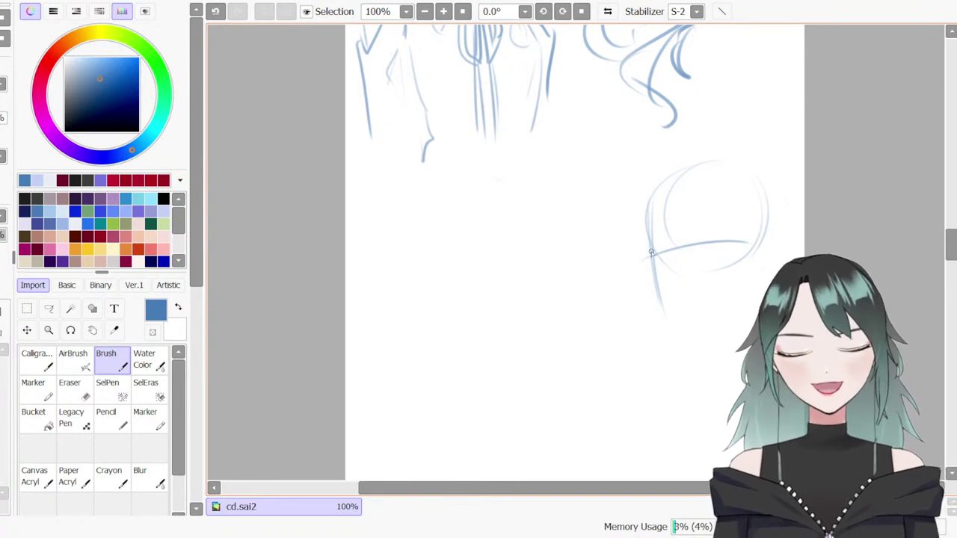
Draw the brow, nose and upper lip of the new side profile with the Calligraphy pen, redoing strokes and erasing excess
key("n")
key("ctrl+z")
mouse_move(647, 249)
left_mouse_down()
mouse_move(641, 273)
mouse_move(652, 294)
mouse_move(658, 282)
left_mouse_up()
key("ctrl+z")
key("ctrl+z")
key("ctrl+z")
key("ctrl+z")
key("ctrl+z")
key("ctrl+z")
key("e")
key("n")
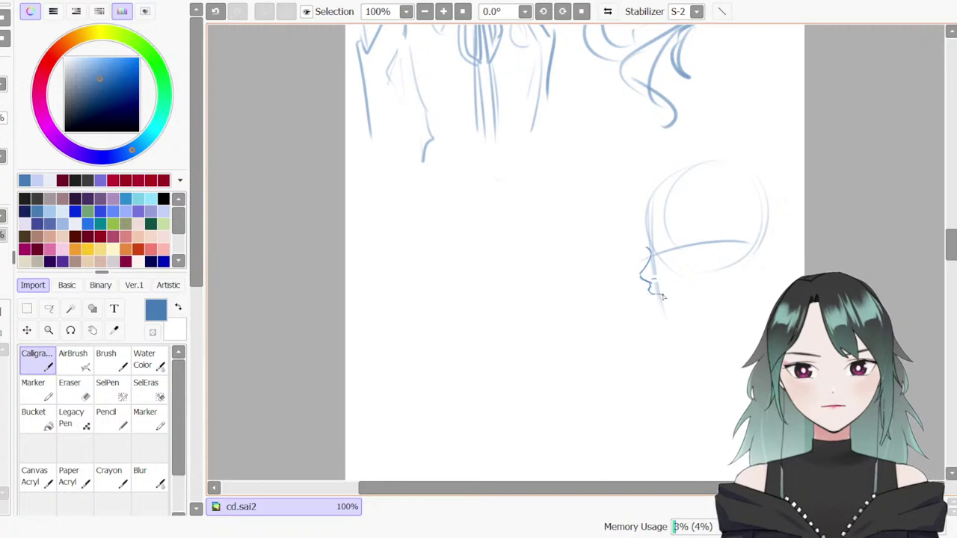
Draw the profile's lower lip and chin contour, reworking the strokes until the line reaches the bottom of the face
key("ctrl+z")
mouse_move(658, 305)
left_mouse_down()
mouse_move(664, 321)
mouse_move(660, 314)
left_mouse_up()
key("ctrl+z")
key("e")
key("n")
key("ctrl+z")
key("ctrl+z")
key("ctrl+z")
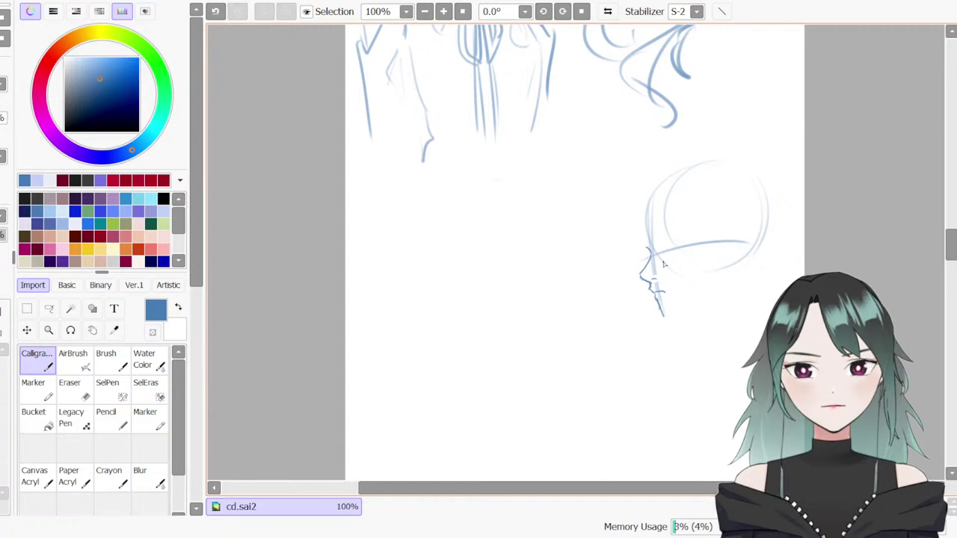
Refine the profile's nose tip with the Eraser and draw the jawline back from the chin with the Brush
key("e")
mouse_move(643, 272)
left_mouse_down()
mouse_move(649, 258)
mouse_move(639, 277)
left_mouse_up()
key("b")
key("ctrl+z")
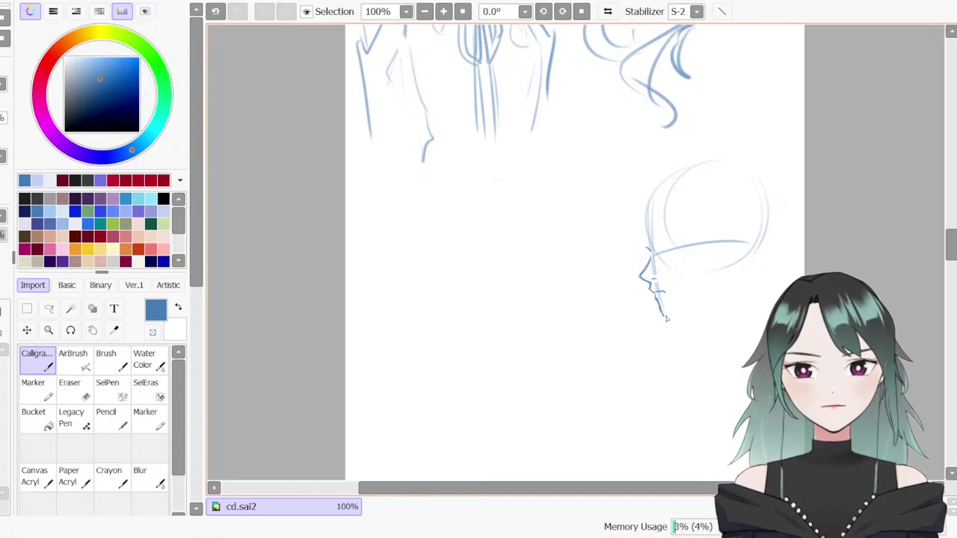
key("b")
left_click_drag(664, 317, 707, 297)
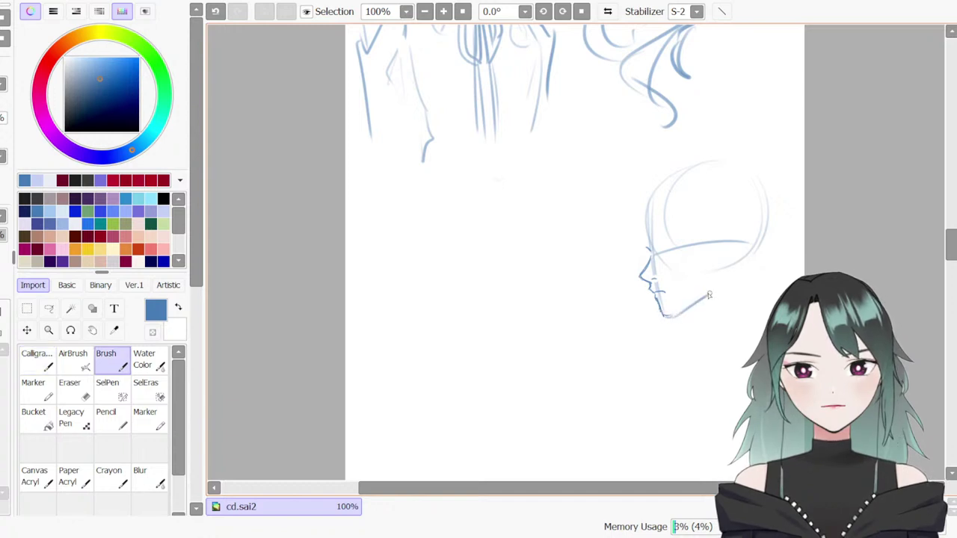
key("b")
mouse_move(803, 217)
left_mouse_down()
mouse_move(751, 304)
mouse_move(716, 160)
left_mouse_up()
key("ctrl+z")
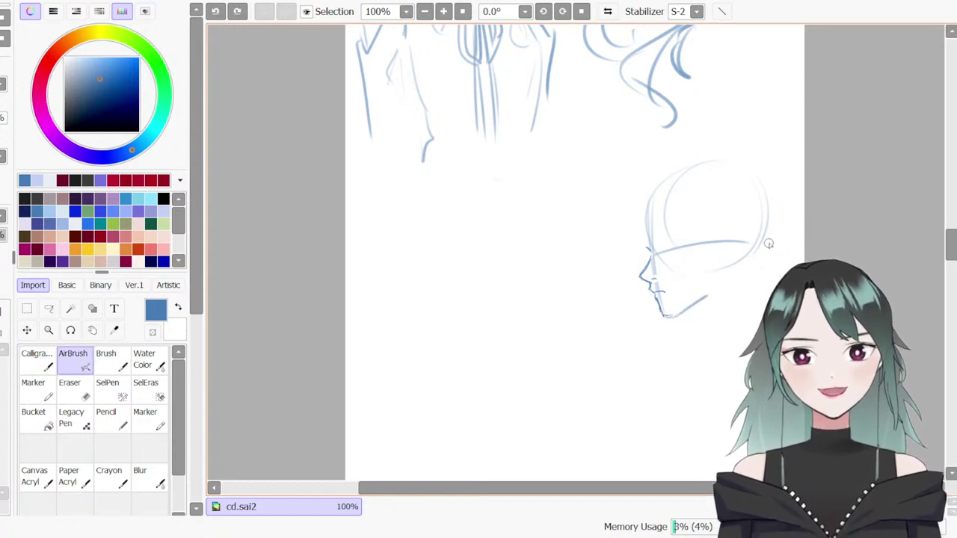
Erase excess line between the profile's brow and nose, and try an AirBrush stroke beside the head
key("e")
left_click_drag(646, 255, 651, 274)
key("a")
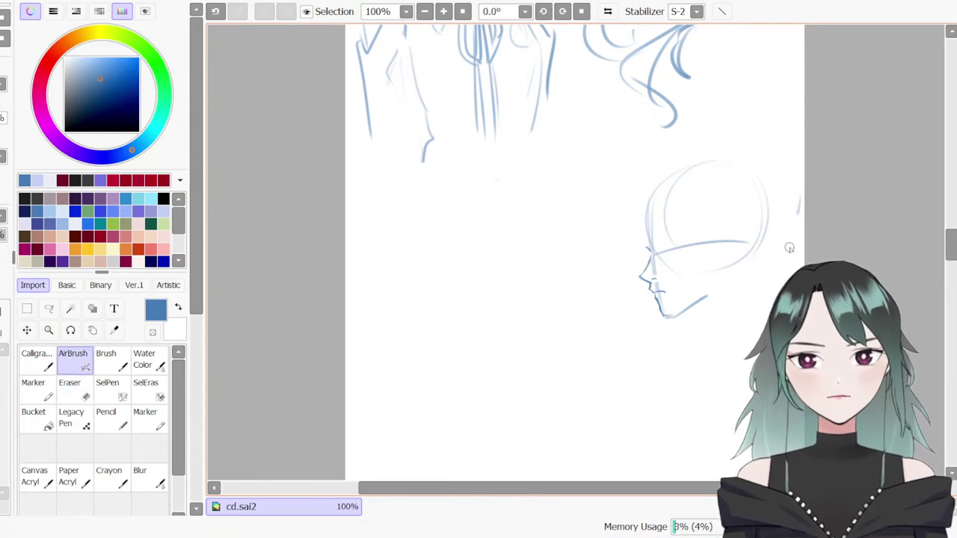
left_click_drag(798, 196, 604, 231)
key("ctrl+z")
Lasso the whole side-view head, move it up and inward beneath the hair sketches, and deselect it
key("l")
mouse_move(799, 186)
left_mouse_down()
mouse_move(716, 347)
mouse_move(716, 166)
left_mouse_up()
mouse_move(716, 274)
left_mouse_down()
mouse_move(704, 271)
mouse_move(741, 197)
mouse_move(636, 222)
left_mouse_up()
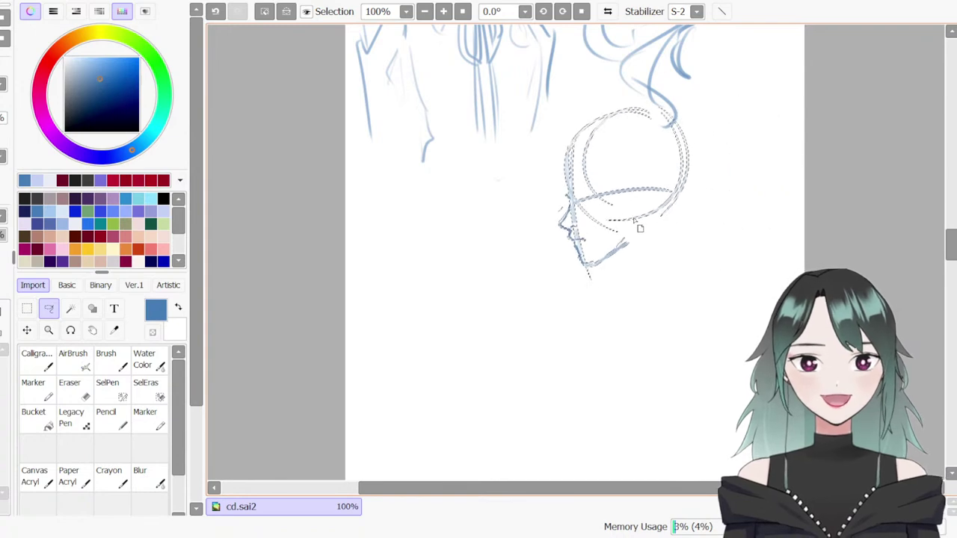
key("ctrl+d")
Sketch the cranium circle of a new head with the Brush in the empty space below the profile, redoing its curves
key("b")
mouse_move(951, 239)
left_mouse_down()
mouse_move(951, 218)
mouse_move(951, 252)
left_mouse_up()
key("e")
left_click_drag(591, 73, 623, 55)
key("b")
mouse_move(626, 153)
left_mouse_down()
mouse_move(665, 260)
mouse_move(634, 253)
left_mouse_up()
key("ctrl+z")
left_click_drag(731, 140, 755, 238)
key("ctrl+z")
left_click_drag(716, 134, 743, 228)
mouse_move(747, 168)
left_mouse_down()
mouse_move(680, 275)
mouse_move(658, 261)
left_mouse_up()
Draw a curved vertical centre line and a curved horizontal eye line across the new head's circle
left_click_drag(661, 135, 657, 299)
key("ctrl+z")
left_click_drag(640, 155, 643, 321)
left_click_drag(634, 243, 739, 233)
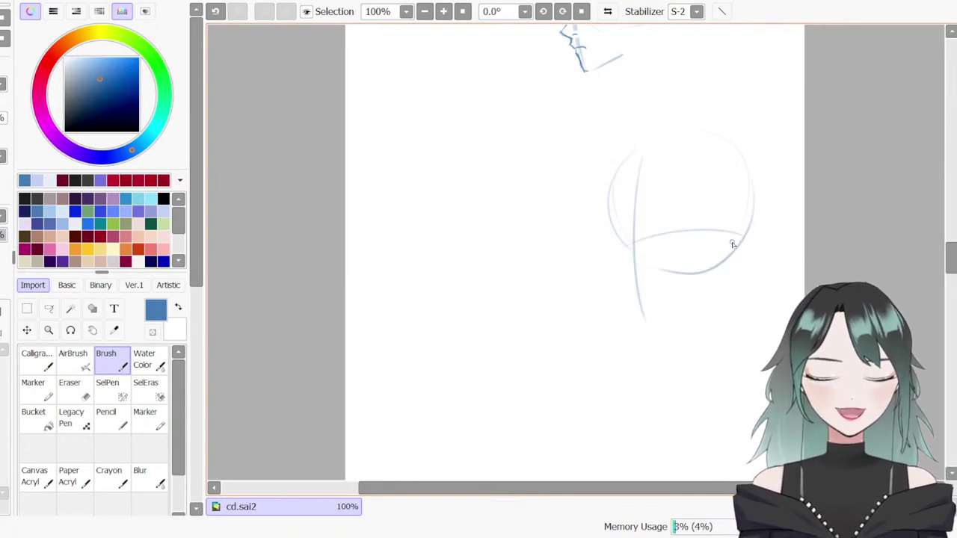
key("ctrl+z")
left_click_drag(613, 249, 745, 225)
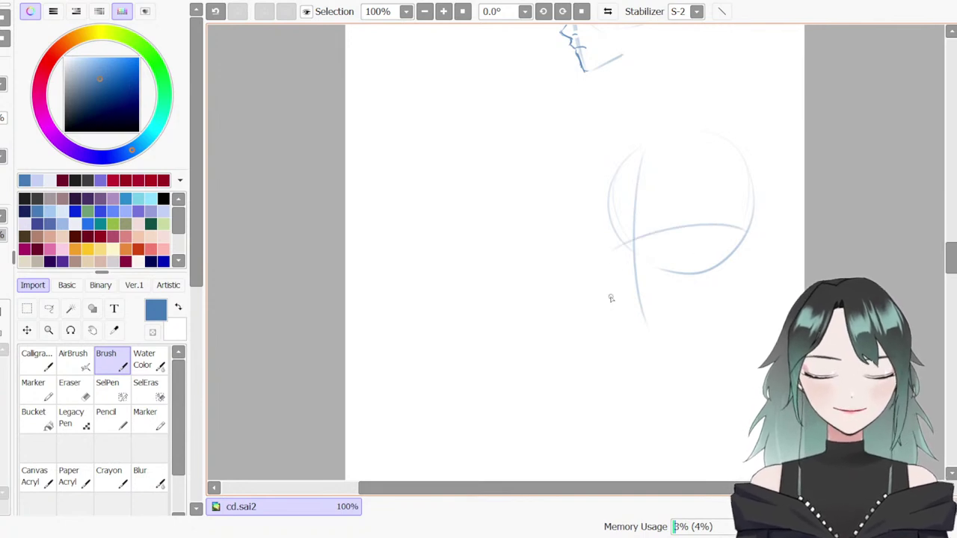
Sketch the far side of the face from the brow past the cheek to the chin, redoing the first strokes
left_click_drag(599, 224, 608, 269)
key("ctrl+z")
left_click_drag(603, 211, 609, 254)
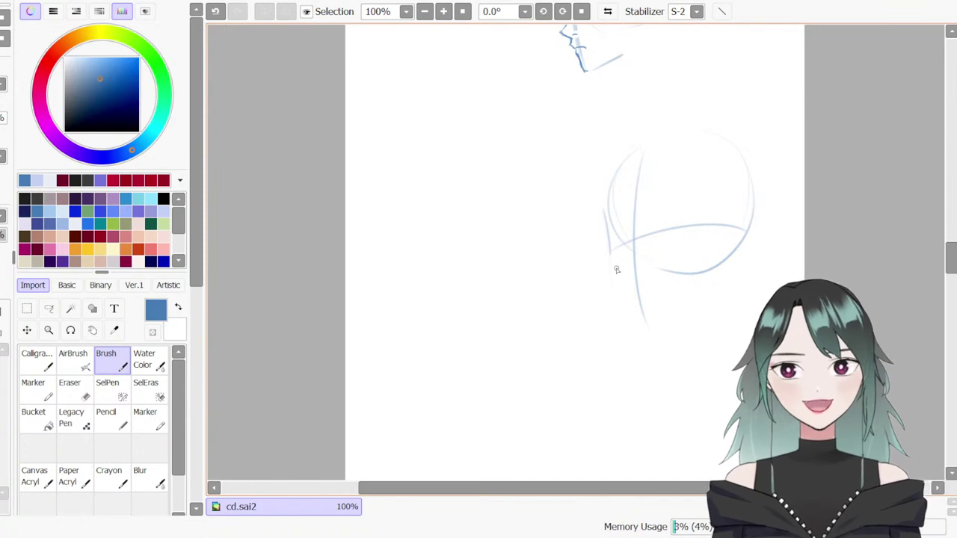
left_click_drag(605, 221, 617, 275)
key("ctrl+z")
mouse_move(605, 210)
left_mouse_down()
mouse_move(639, 314)
mouse_move(669, 314)
left_mouse_up()
key("e")
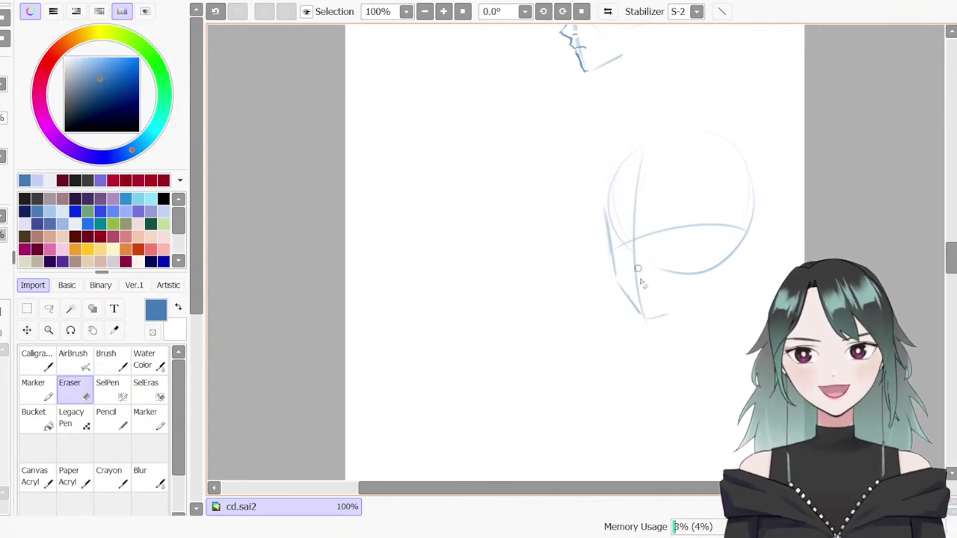
Try a higher arched eye line and a reworked cheek-to-chin line on the new head
key("b")
left_click_drag(615, 248, 726, 225)
key("ctrl+z")
key("ctrl+z")
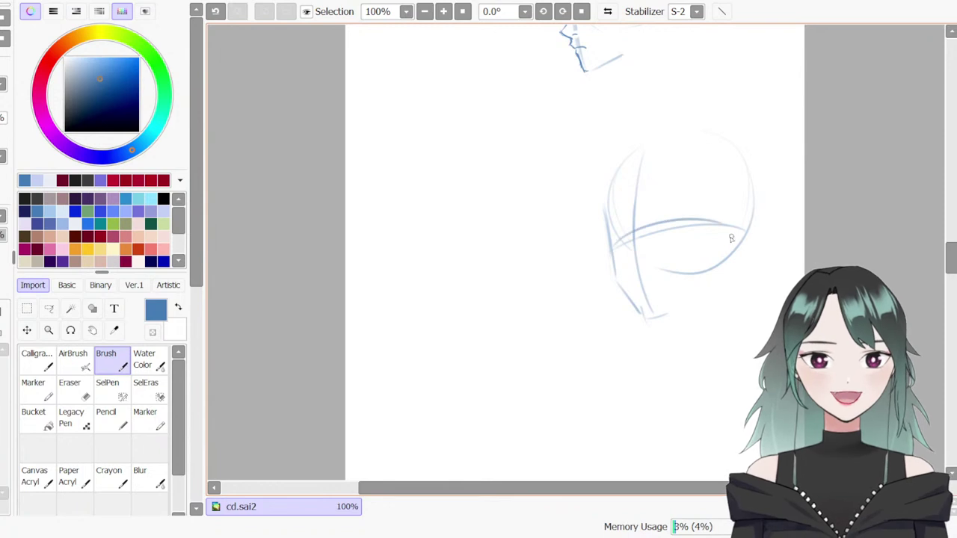
mouse_move(618, 284)
left_mouse_down()
mouse_move(643, 315)
mouse_move(667, 314)
left_mouse_up()
key("ctrl+z")
key("ctrl+z")
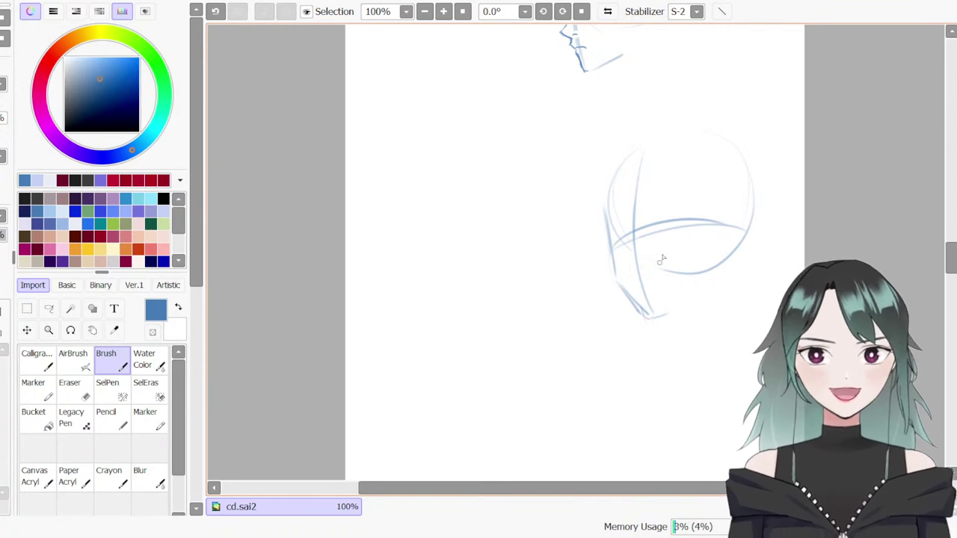
Erase the new head's eye line, centre line and far face contour with an enlarged Eraser
key("e")
key("]")
left_click_drag(616, 240, 734, 226)
left_click_drag(658, 289, 649, 150)
left_click_drag(646, 311, 609, 197)
Redraw the centre line, eye line, far face edge and inner cranium curve with the Brush
key("b")
left_click_drag(637, 153, 647, 292)
key("ctrl+z")
left_click_drag(644, 148, 650, 300)
mouse_move(609, 238)
left_mouse_down()
mouse_move(755, 240)
mouse_move(727, 243)
left_mouse_up()
key("ctrl+z")
key("ctrl+z")
left_click_drag(619, 241, 736, 233)
left_click_drag(604, 200, 612, 266)
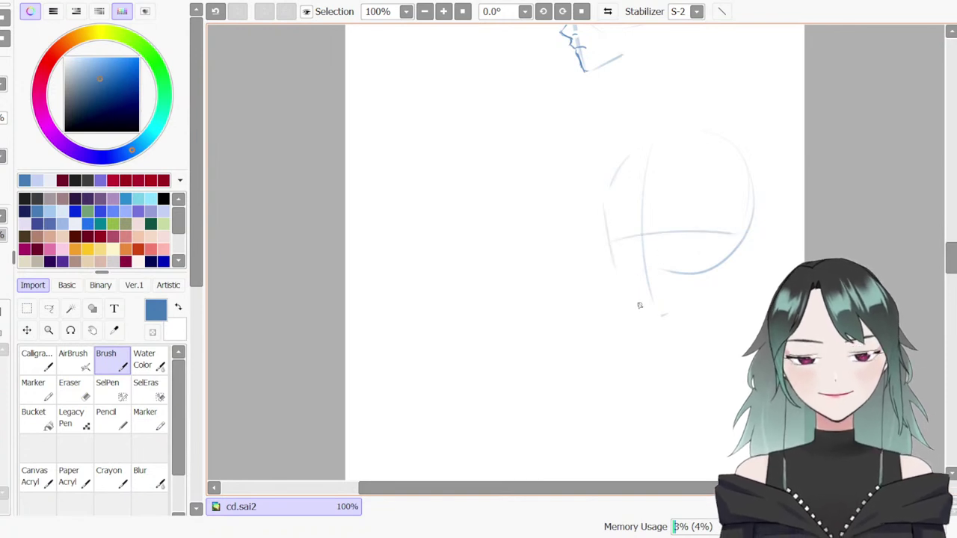
left_click_drag(618, 225, 688, 143)
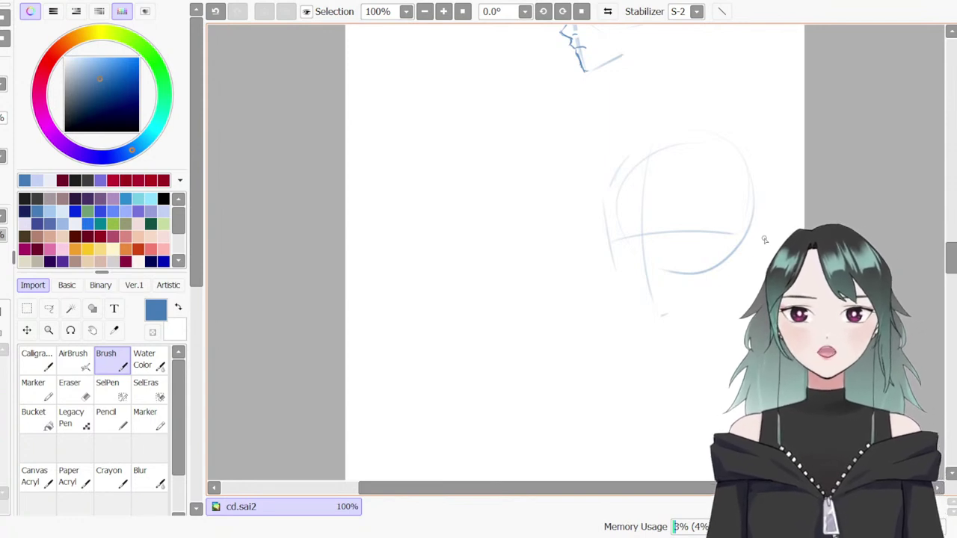
Rework the far cheek contour below the eye line with repeated strokes, keeping a short line, and try the chin strokes
left_click_drag(609, 233, 616, 277)
key("ctrl+z")
left_click_drag(612, 228, 617, 271)
key("ctrl+z")
mouse_move(611, 228)
left_mouse_down()
mouse_move(616, 265)
mouse_move(634, 301)
mouse_move(627, 296)
mouse_move(652, 316)
left_mouse_up()
key("ctrl+z")
left_click_drag(614, 241, 627, 292)
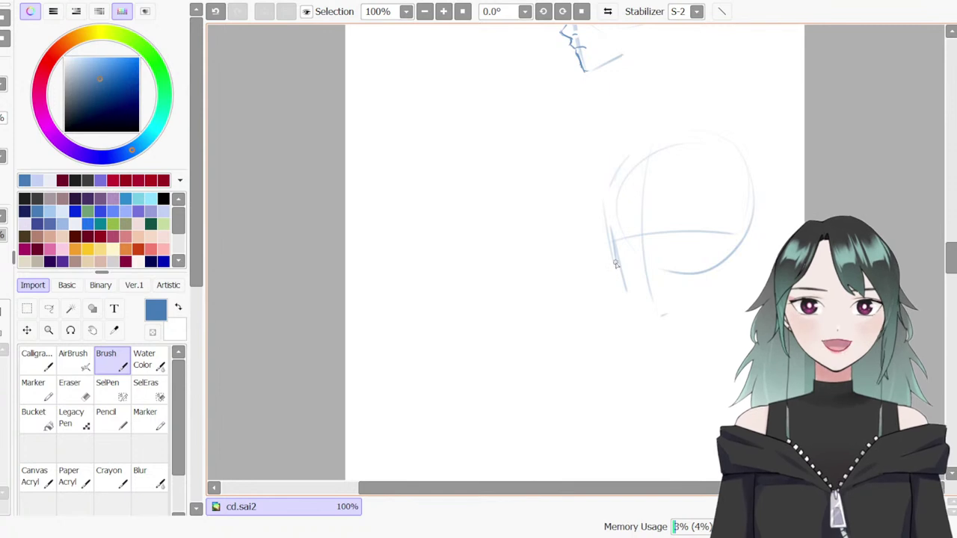
key("ctrl+z")
mouse_move(614, 249)
left_mouse_down()
mouse_move(625, 290)
mouse_move(649, 312)
left_mouse_up()
key("ctrl+z")
key("ctrl+z")
left_click_drag(617, 270, 649, 314)
key("ctrl+z")
left_click_drag(622, 280, 648, 312)
key("ctrl+z")
left_click_drag(614, 245, 621, 280)
key("ctrl+z")
left_click_drag(613, 245, 619, 276)
left_click_drag(643, 307, 689, 309)
key("ctrl+z")
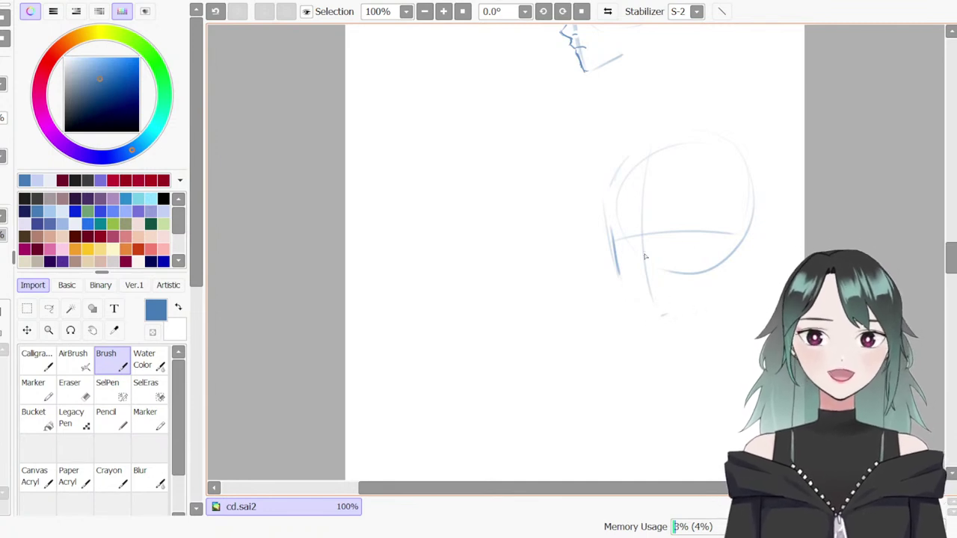
Draw the near eye's upper lash line as a short arc just above the eye line with the Calligraphy pen, redoing strokes
scroll(673, 299, "up", 1)
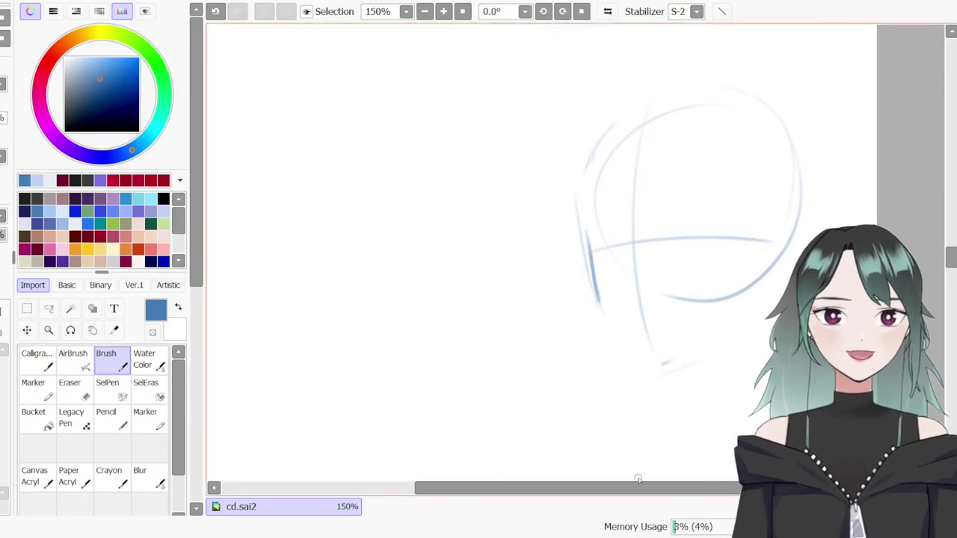
left_click_drag(641, 488, 682, 486)
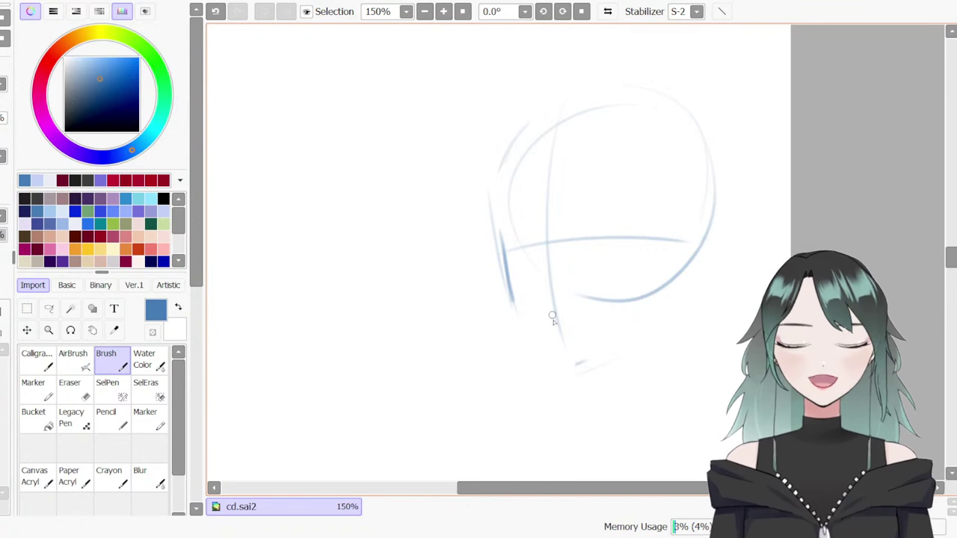
key("n")
left_click_drag(567, 248, 595, 239)
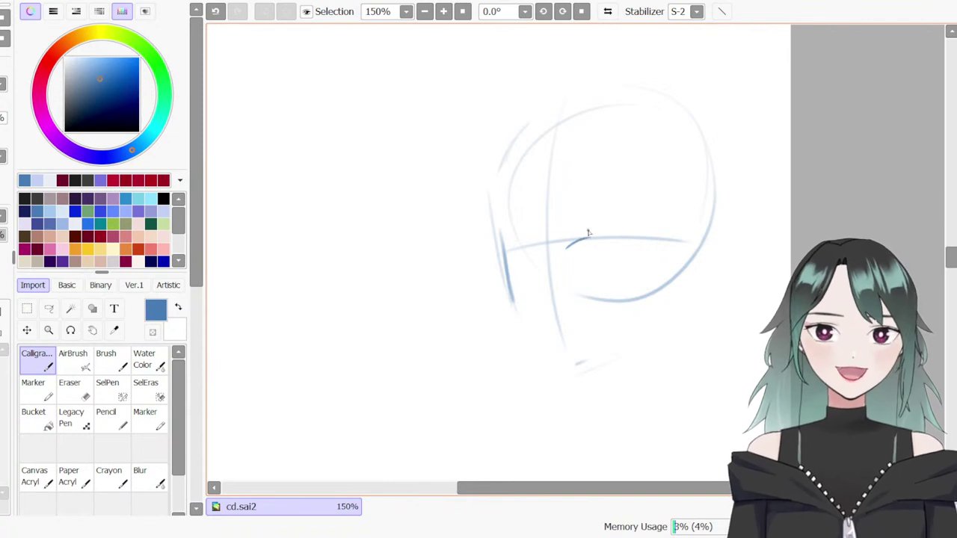
key("ctrl+z")
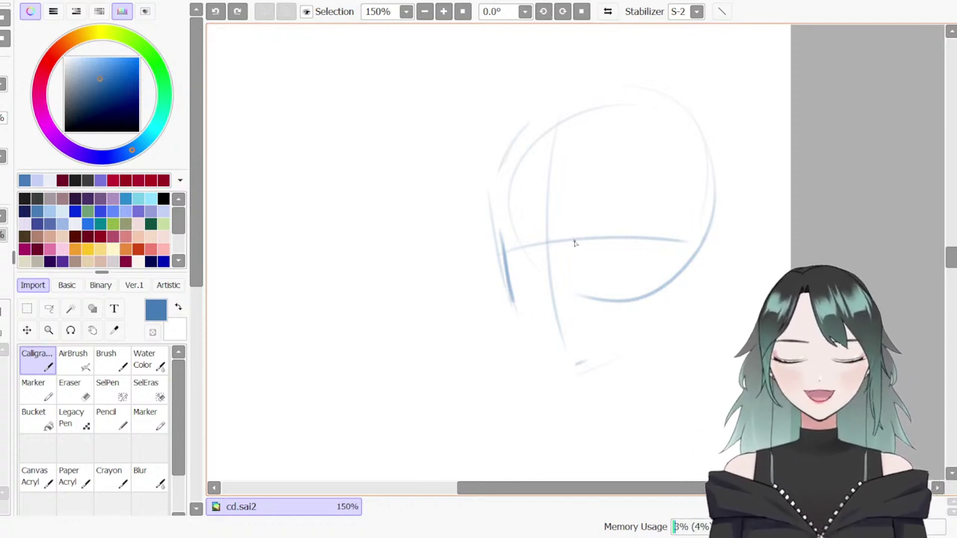
key("ctrl+z")
left_click_drag(568, 240, 589, 235)
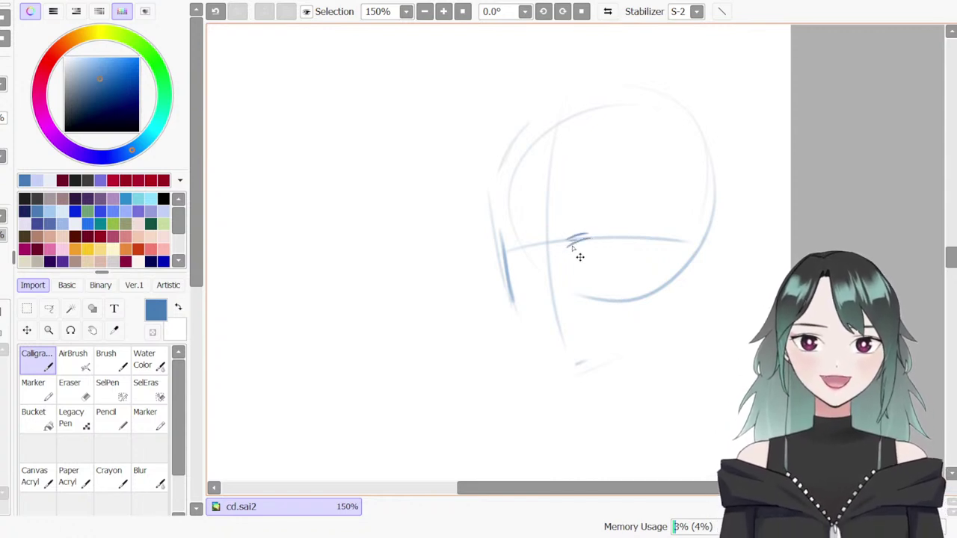
key("ctrl+z")
left_click_drag(573, 237, 599, 233)
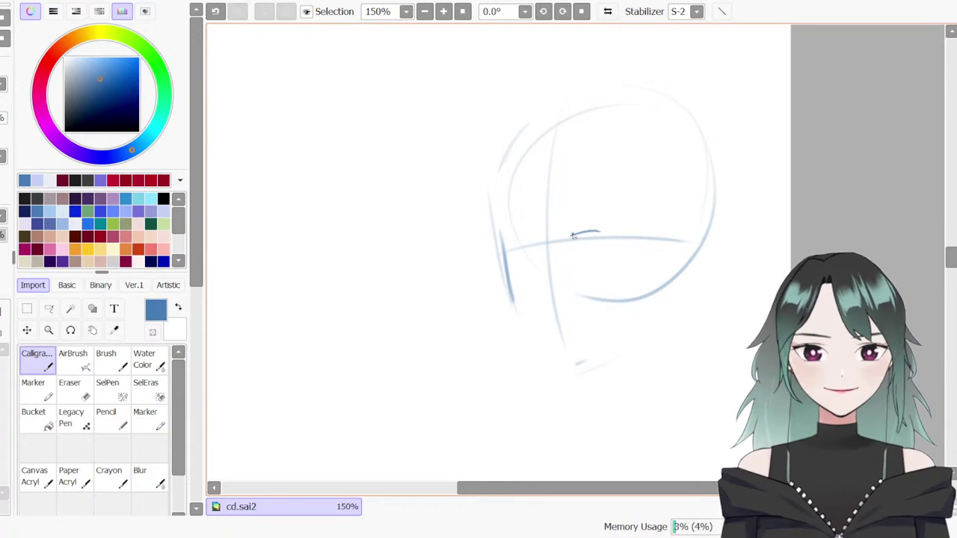
key("ctrl+z")
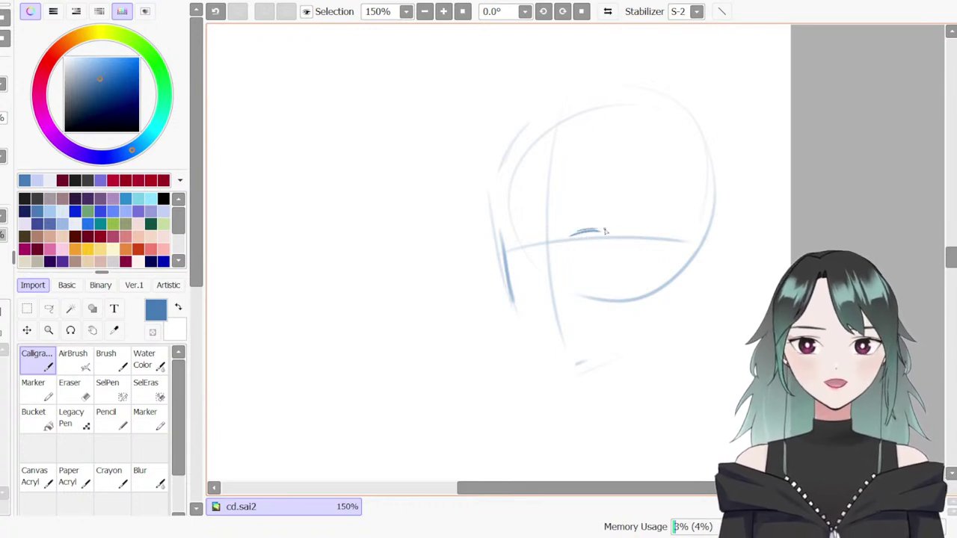
key("ctrl+z")
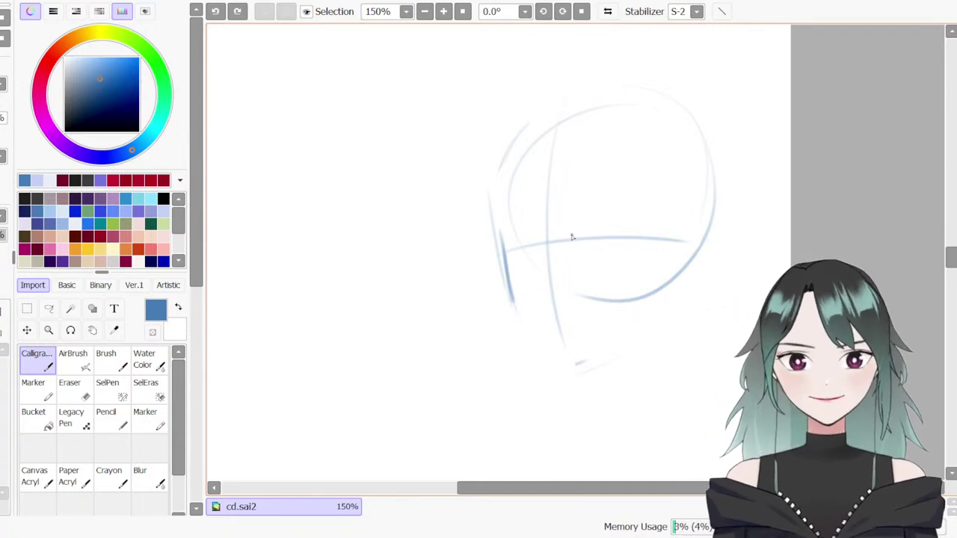
mouse_move(569, 234)
left_mouse_down()
mouse_move(604, 235)
mouse_move(577, 236)
left_mouse_up()
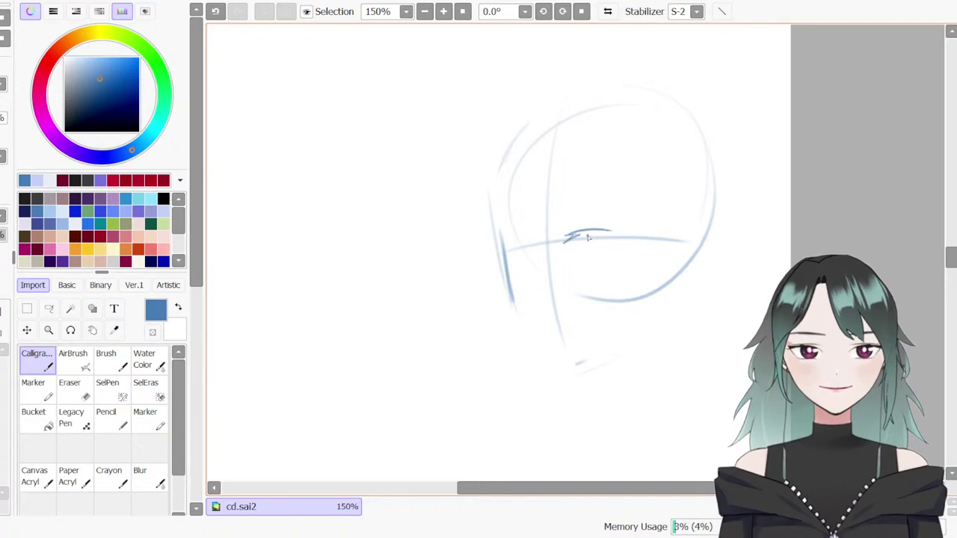
key("ctrl+z")
left_click_drag(570, 237, 574, 234)
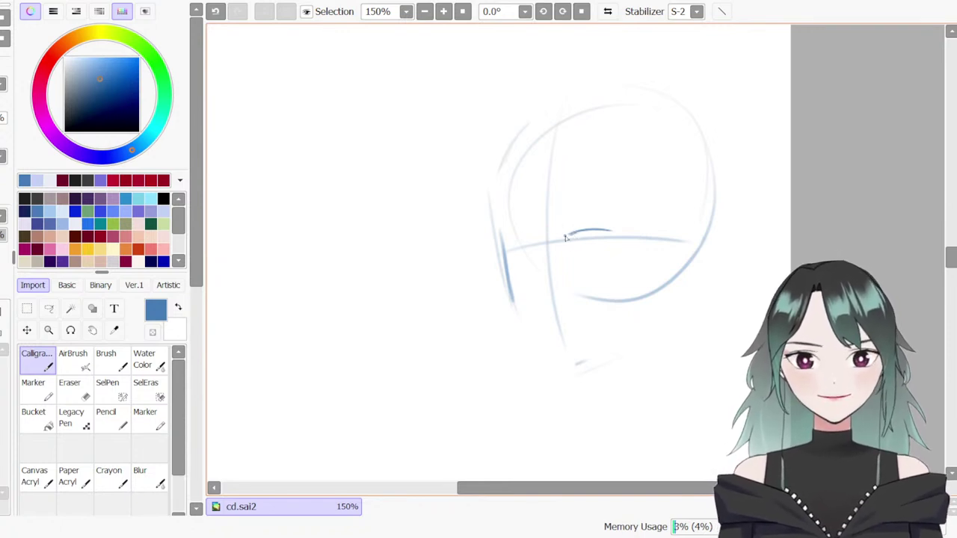
Add a second curved line beneath the upper lash arc and extend the arc outward, reworking the strokes
key("ctrl+z")
mouse_move(567, 238)
left_mouse_down()
mouse_move(609, 239)
mouse_move(618, 226)
mouse_move(599, 236)
left_mouse_up()
key("ctrl+z")
key("ctrl+z")
key("e")
key("b")
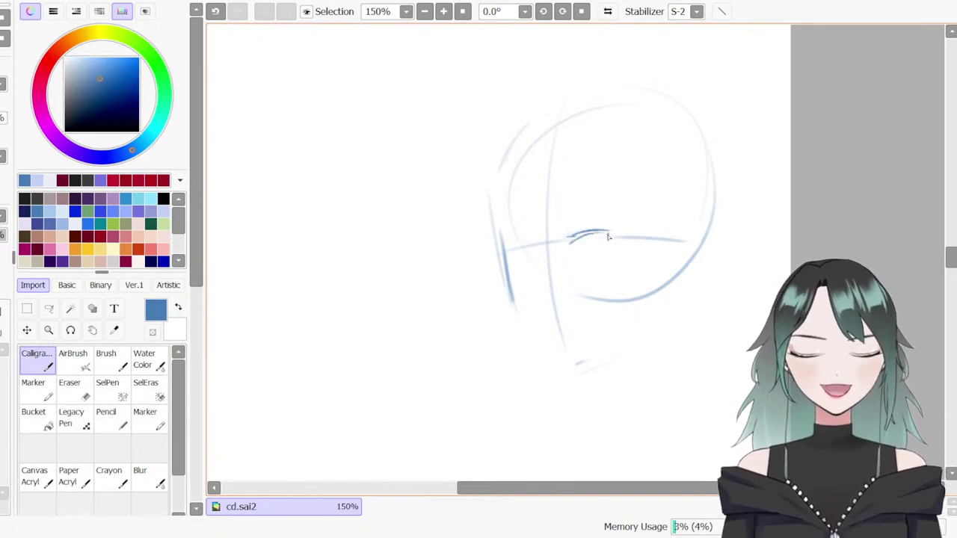
key("ctrl+z")
left_click_drag(569, 243, 575, 239)
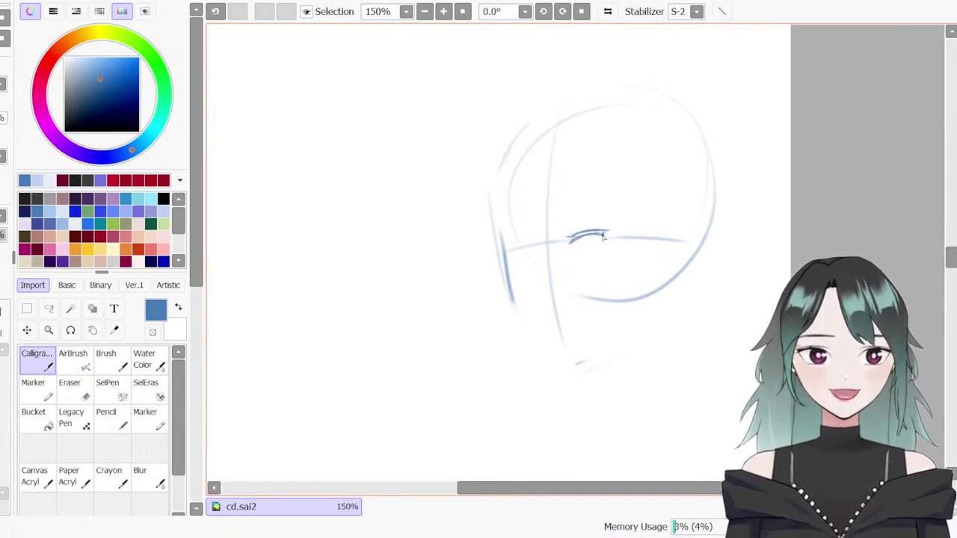
key("ctrl+z")
left_click_drag(580, 233, 611, 236)
Erase the guideline at the lash's outer end with a smaller Eraser and return to the Calligraphy pen
key("e")
key("bracketleft")
key("bracketleft")
key("bracketleft")
key("bracketleft")
key("bracketleft")
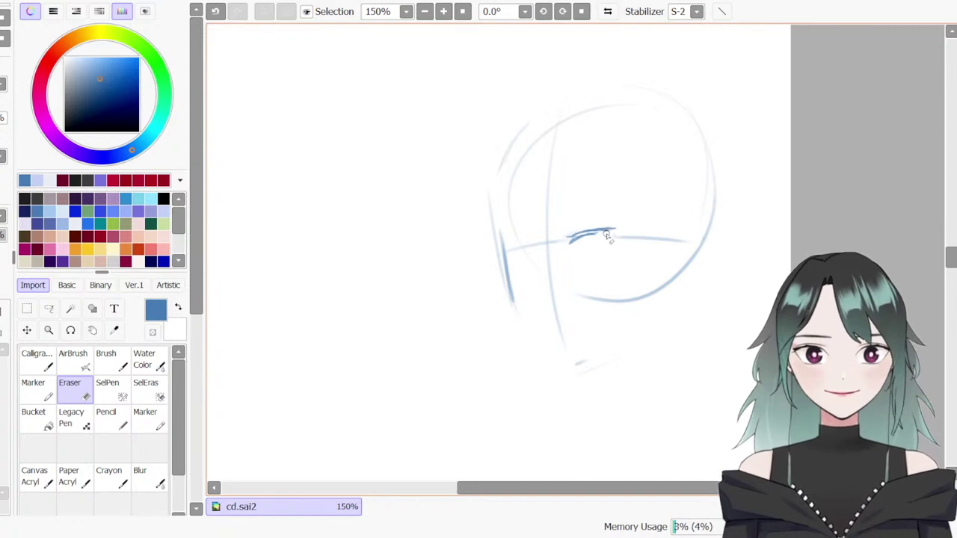
key("n")
key("ctrl+z")
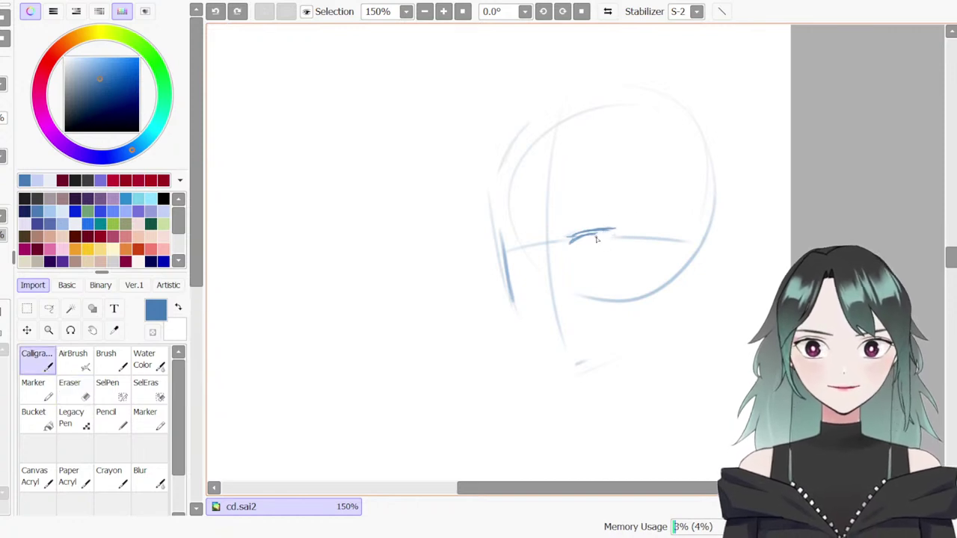
Add jagged strokes along the upper lash's outer end with the Calligraphy pen, undoing the extra lower stroke
scroll(596, 237, "up", 2)
mouse_move(591, 231)
left_mouse_down()
mouse_move(648, 228)
mouse_move(614, 224)
mouse_move(649, 228)
left_mouse_up()
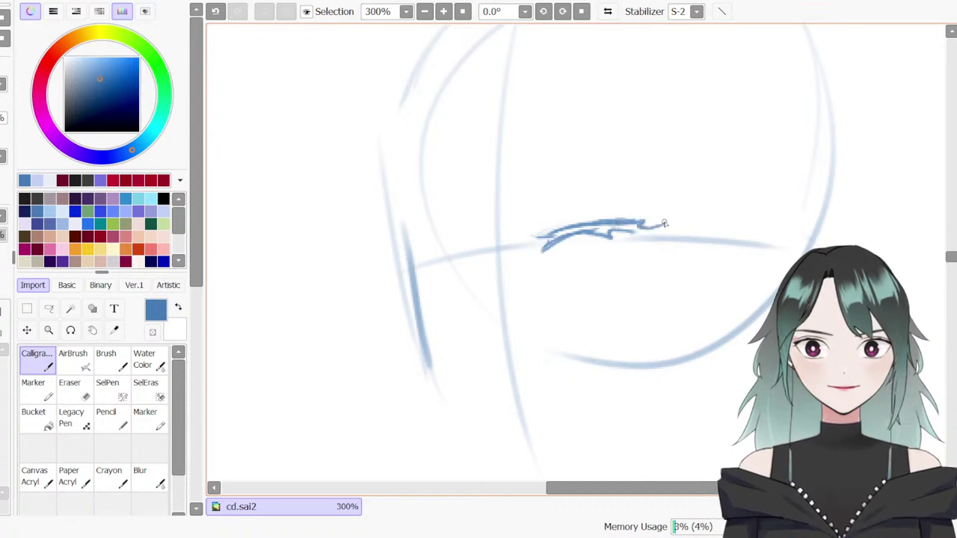
left_click_drag(628, 235, 661, 235)
key("ctrl+z")
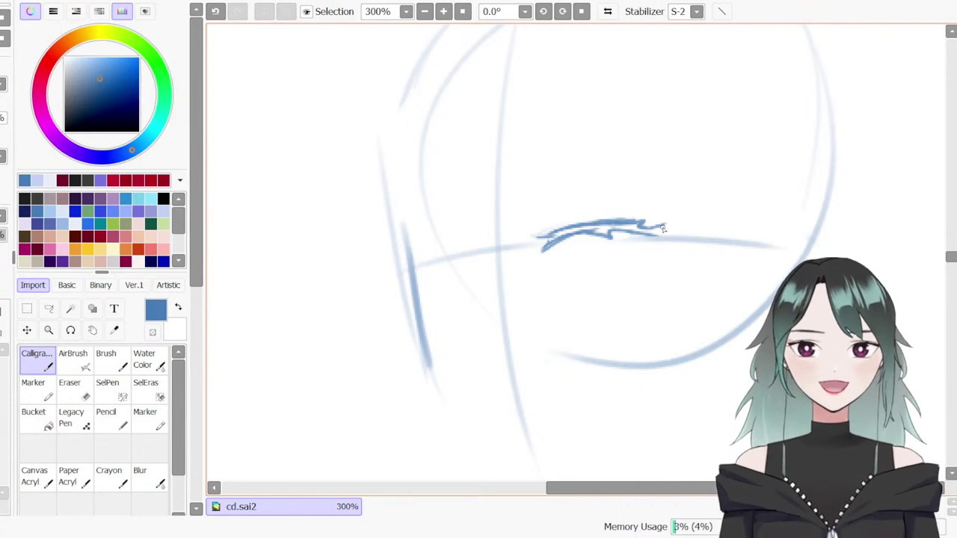
key("ctrl+z")
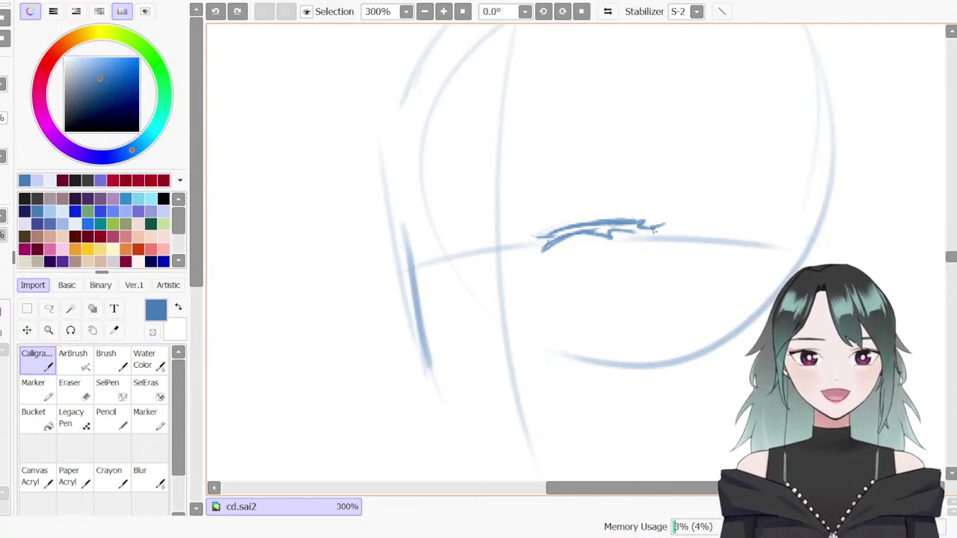
Clean up the lash's outer corner, then draw an upswept lash tip and a line descending towards the lower lid
key("e")
key("bracketright")
mouse_move(646, 227)
left_mouse_down()
mouse_move(662, 227)
mouse_move(644, 226)
mouse_move(662, 238)
mouse_move(680, 219)
left_mouse_up()
key("b")
key("ctrl+z")
mouse_move(680, 219)
left_mouse_down()
mouse_move(654, 249)
mouse_move(678, 219)
left_mouse_up()
key("ctrl+z")
key("ctrl+z")
key("ctrl+z")
mouse_move(655, 250)
left_mouse_down()
mouse_move(669, 233)
mouse_move(649, 268)
mouse_move(676, 246)
mouse_move(633, 275)
left_mouse_up()
Refine the eye's outer corner and upper lash points by alternating Calligraphy pen strokes, undos and erasing
key("e")
key("n")
key("ctrl+z")
key("ctrl+z")
key("ctrl+z")
key("ctrl+z")
key("e")
key("n")
key("e")
left_click_drag(610, 226, 655, 218)
key("ctrl+z")
key("n")
key("ctrl+z")
key("e")
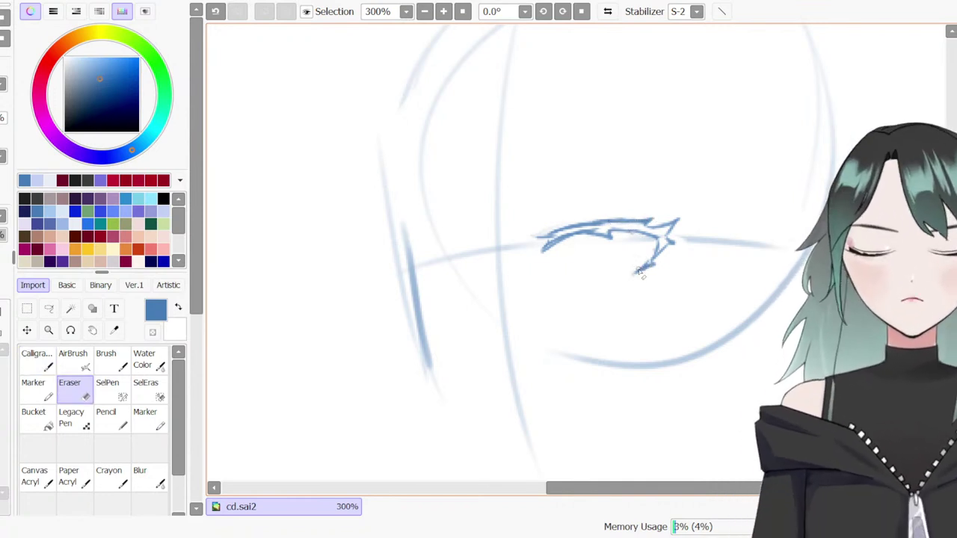
Extend the lash downward at the eye's inner corner and trim the lower end of the outer corner
mouse_move(637, 275)
left_mouse_down()
mouse_move(639, 275)
mouse_move(655, 247)
mouse_move(632, 277)
left_mouse_up()
key("e")
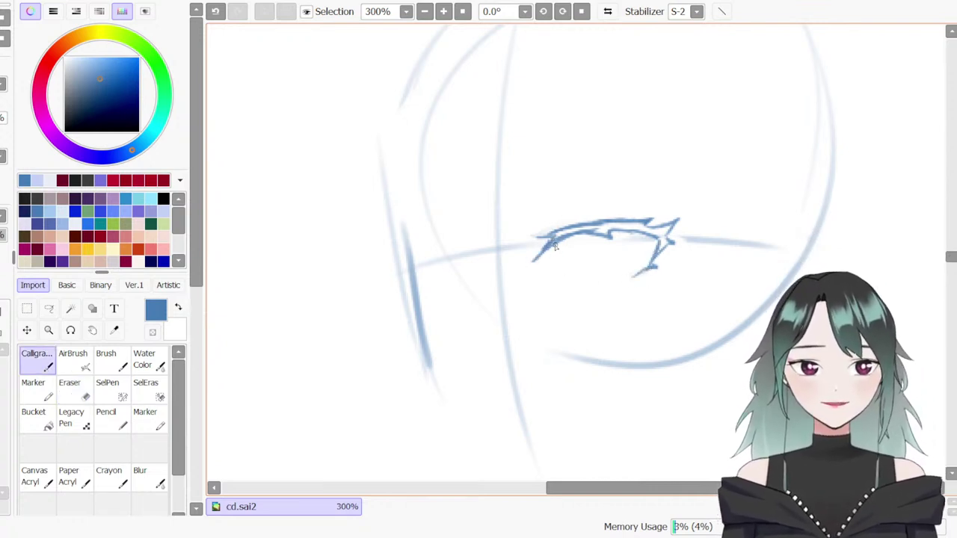
key("e")
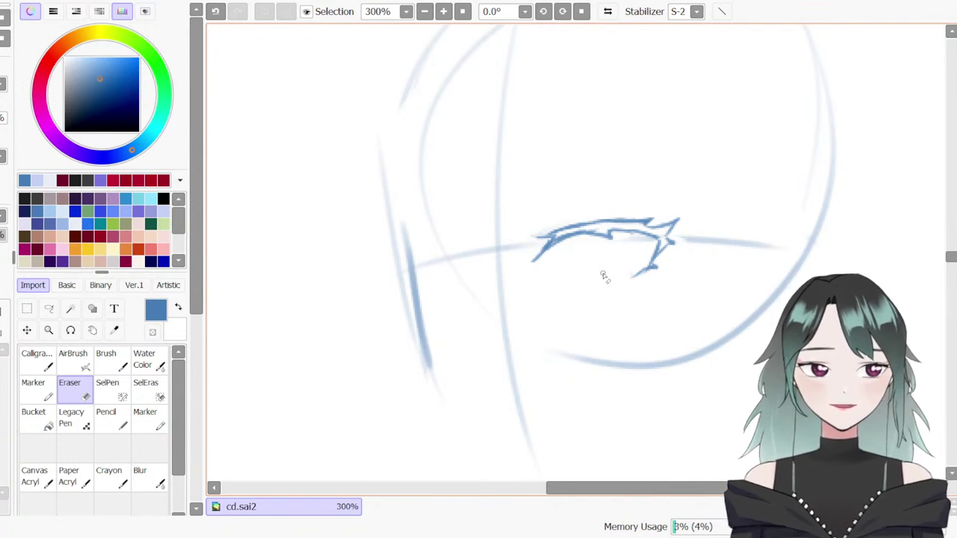
left_click_drag(653, 271, 641, 274)
Draw a short horizontal lower lid line under the eye and sharpen the outer corner with pen and Eraser
key("n")
left_click_drag(557, 278, 622, 277)
key("ctrl+z")
key("e")
mouse_move(655, 240)
left_mouse_down()
mouse_move(635, 234)
mouse_move(664, 235)
mouse_move(652, 238)
mouse_move(656, 250)
mouse_move(681, 217)
mouse_move(652, 262)
mouse_move(659, 253)
left_mouse_up()
key("n")
key("ctrl+z")
key("e")
key("n")
key("e")
key("n")
key("ctrl+z")
key("e")
key("n")
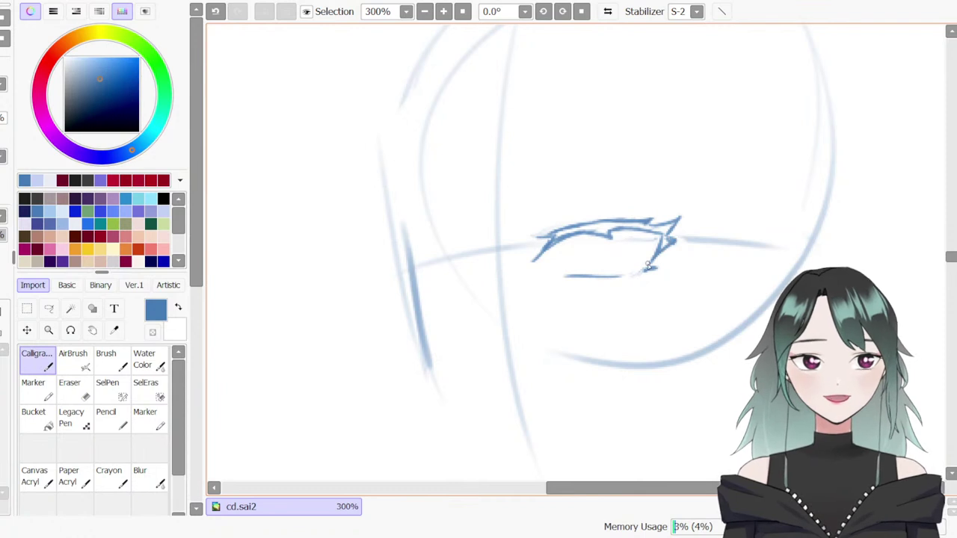
Redraw the eye's upper lash line and add a thin curved eyelid crease just above it
left_click_drag(604, 224, 657, 223)
key("ctrl+z")
left_click_drag(556, 232, 546, 239)
mouse_move(535, 229)
left_mouse_down()
mouse_move(572, 219)
mouse_move(646, 223)
left_mouse_up()
key("ctrl+z")
left_click_drag(536, 233, 656, 219)
key("ctrl+z")
left_click_drag(537, 232, 632, 217)
key("ctrl+z")
left_click_drag(537, 232, 669, 216)
left_click_drag(546, 228, 651, 218)
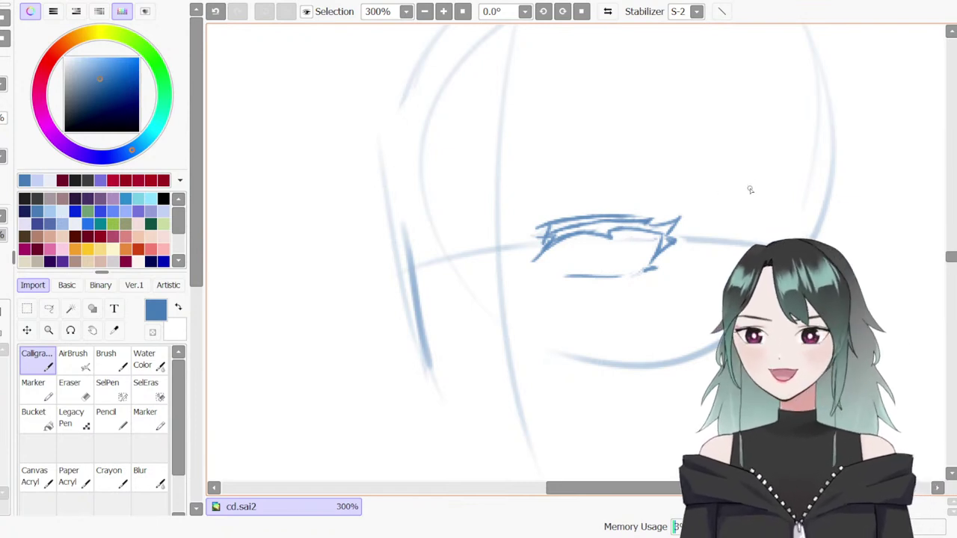
Draw the iris outline under the upper lid with a small V-shaped pupil inside, using the Calligraphy brush
key("n")
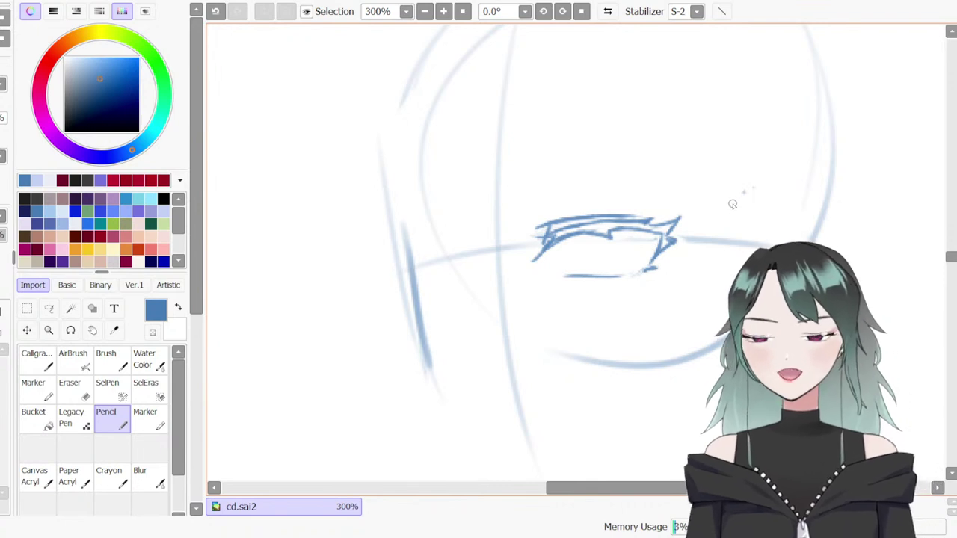
key("h")
key("b")
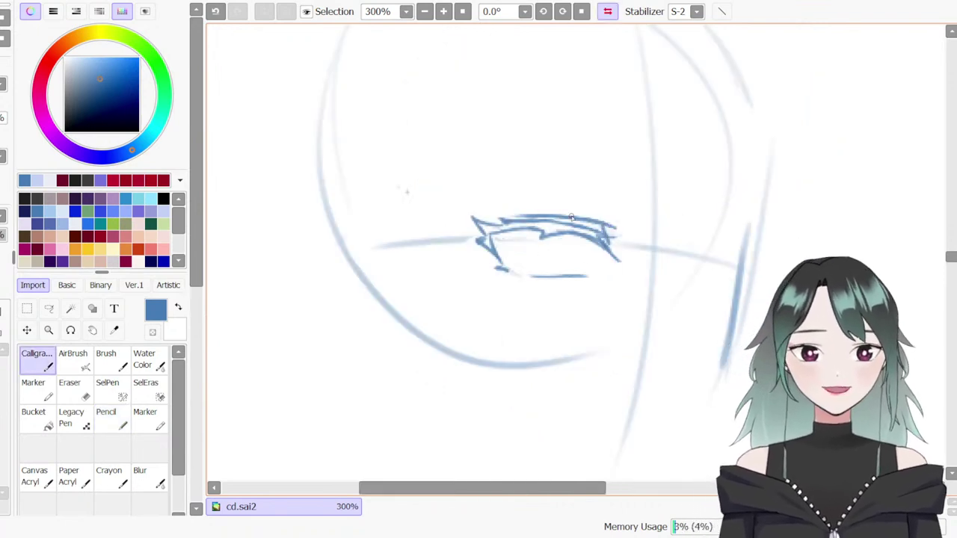
key("h")
left_click_drag(563, 240, 581, 274)
key("ctrl+z")
left_click_drag(563, 240, 578, 275)
key("ctrl+z")
left_click_drag(615, 236, 600, 275)
left_click_drag(581, 240, 596, 239)
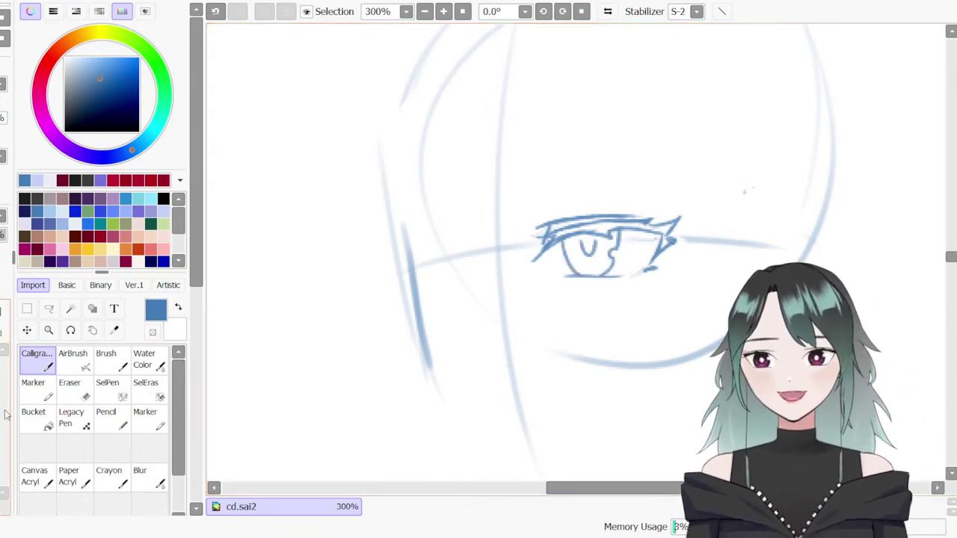
Color the iris with the Marker, light cyan in the lower part and medium blue along the upper part
left_click(151, 199)
left_click(36, 388)
mouse_move(572, 251)
left_mouse_down()
mouse_move(585, 269)
mouse_move(607, 249)
mouse_move(585, 267)
left_mouse_up()
left_click(117, 212)
mouse_move(587, 232)
left_mouse_down()
mouse_move(566, 247)
mouse_move(614, 238)
mouse_move(614, 246)
mouse_move(598, 241)
mouse_move(616, 236)
mouse_move(581, 244)
left_mouse_up()
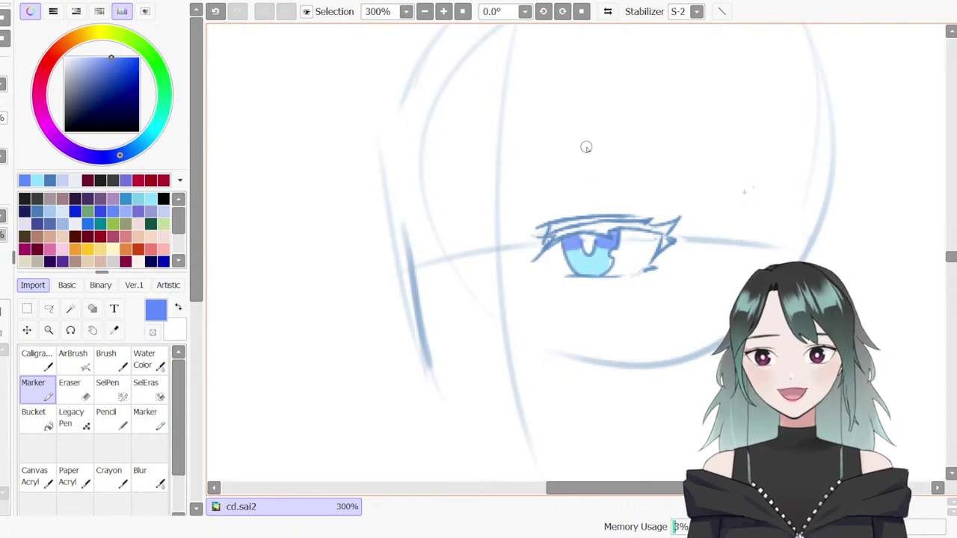
Examine the HSV values of the two blues used in the iris
left_click(77, 11)
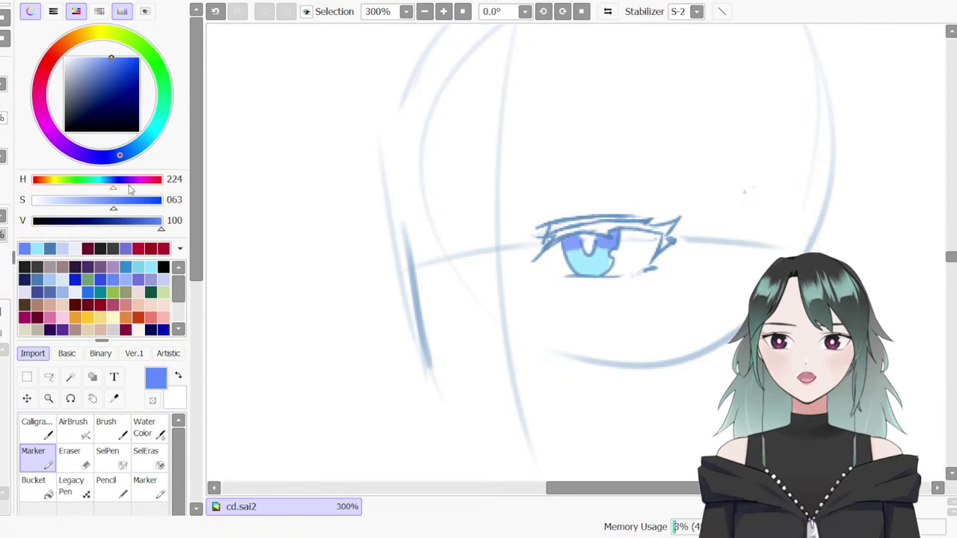
left_click(78, 11)
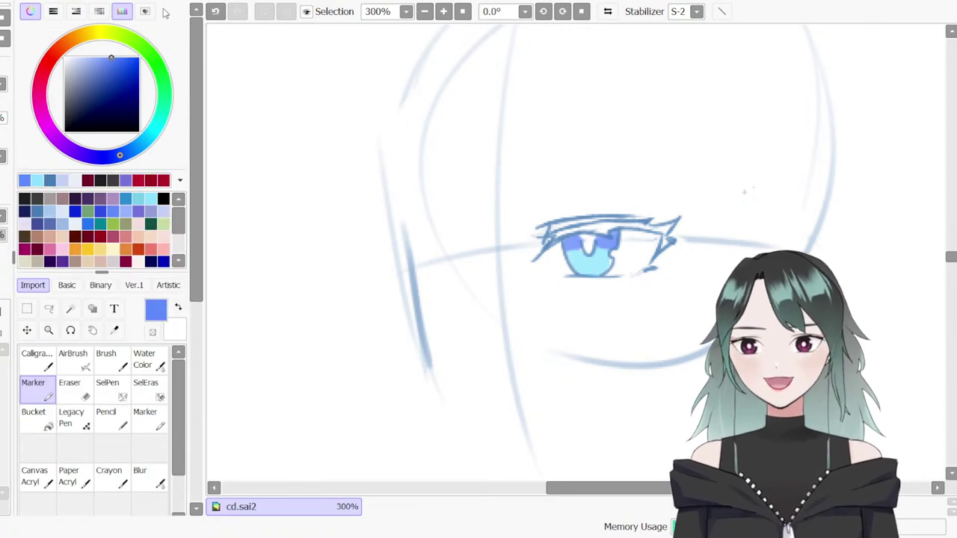
left_click(152, 199)
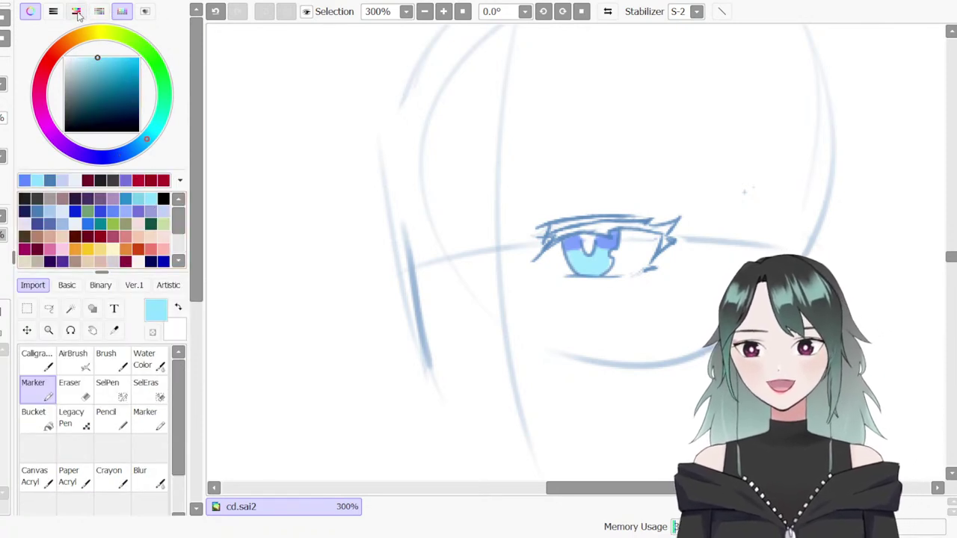
left_click(77, 12)
left_click(77, 14)
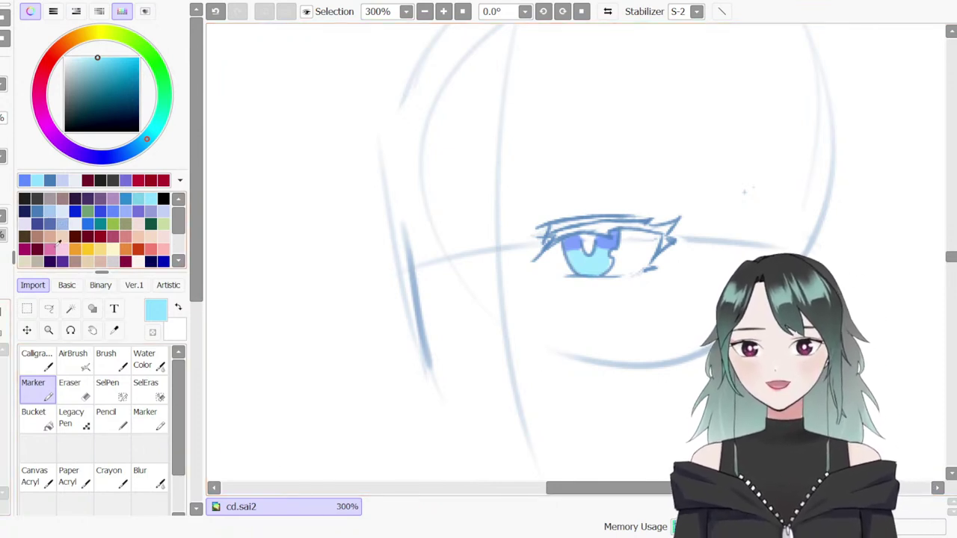
Return to the Calligraphy brush in steel blue, lasso and free-transform the eye, then lasso the iris and clear the selection
left_click(51, 211)
left_click(36, 359)
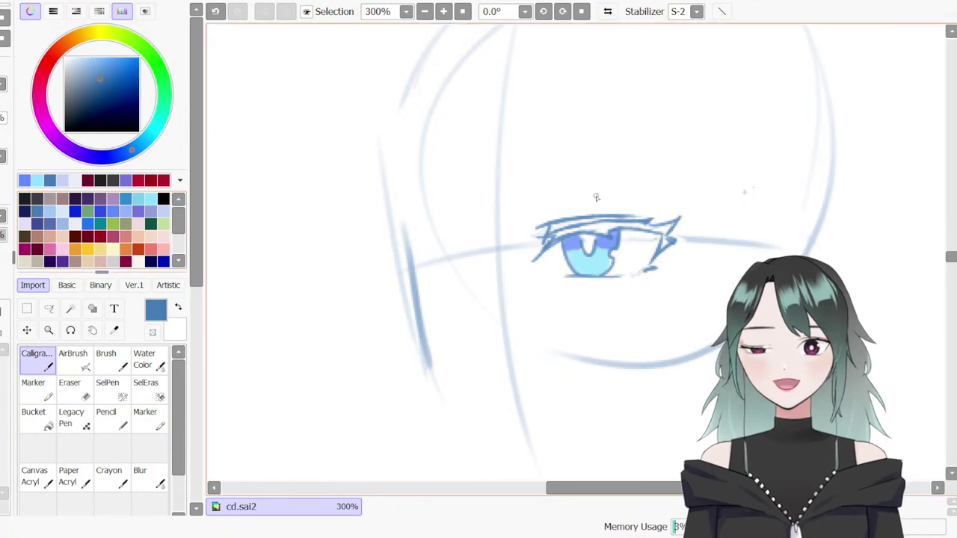
scroll(677, 117, "down", 2)
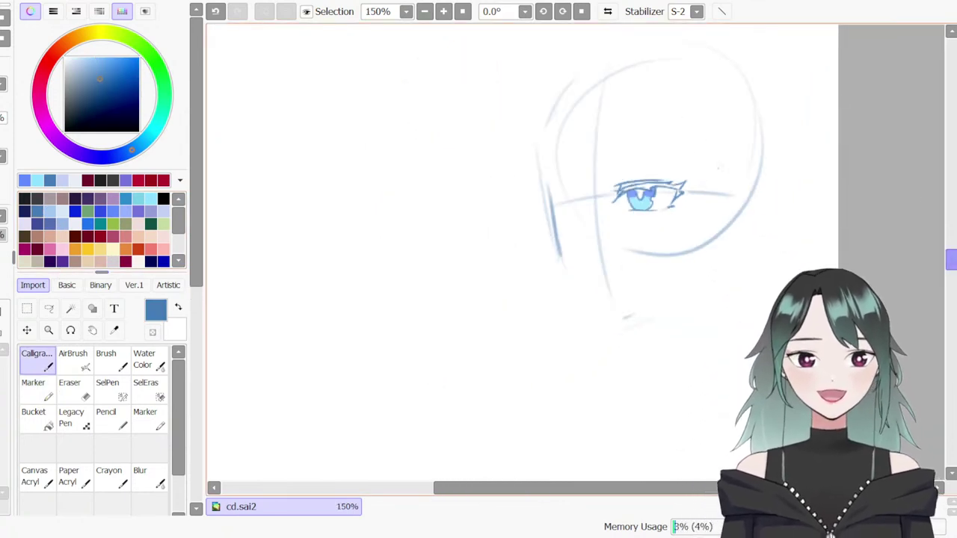
left_click_drag(951, 259, 951, 256)
left_click(49, 308)
mouse_move(691, 250)
left_mouse_down()
mouse_move(636, 294)
mouse_move(610, 251)
mouse_move(689, 262)
mouse_move(652, 279)
left_mouse_up()
key("ctrl+t")
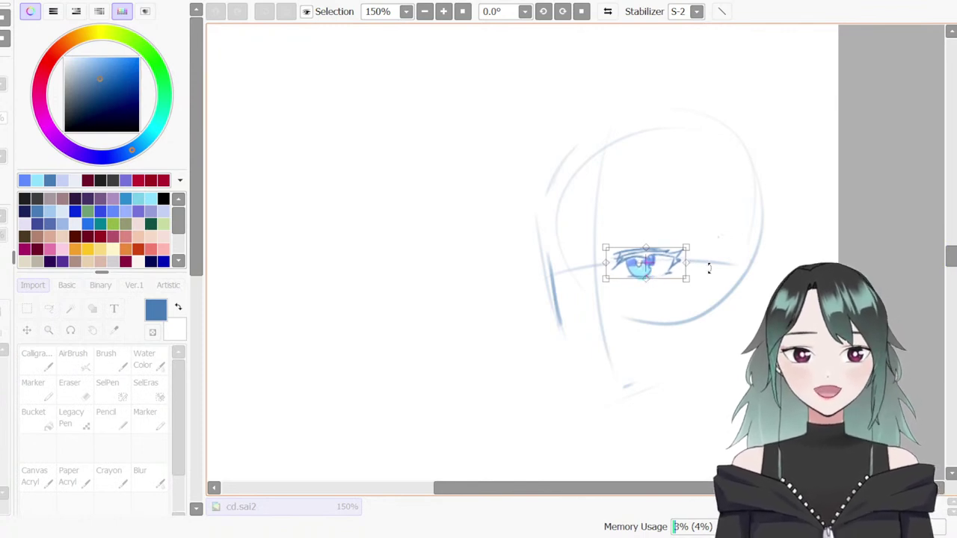
key("Return")
mouse_move(623, 259)
left_mouse_down()
mouse_move(666, 258)
mouse_move(632, 281)
left_mouse_up()
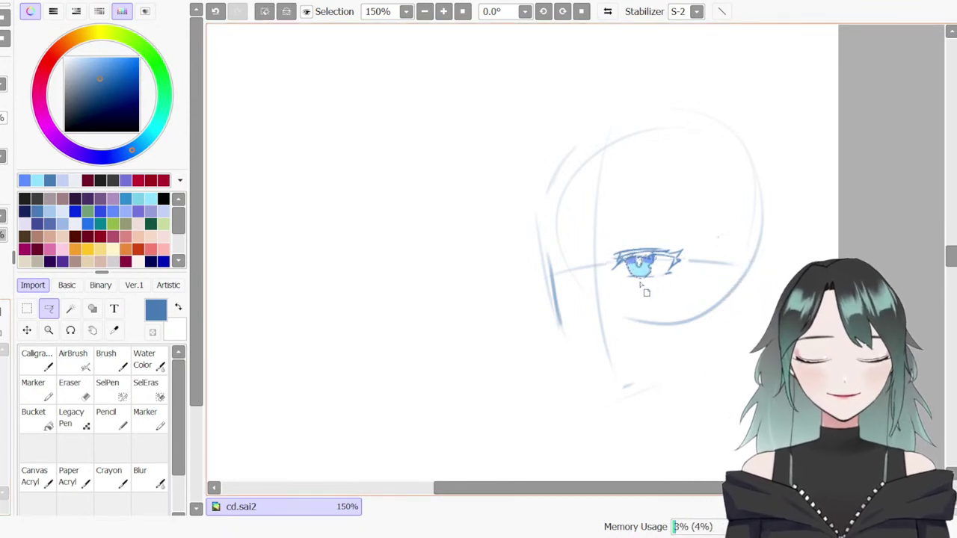
key("ctrl+d")
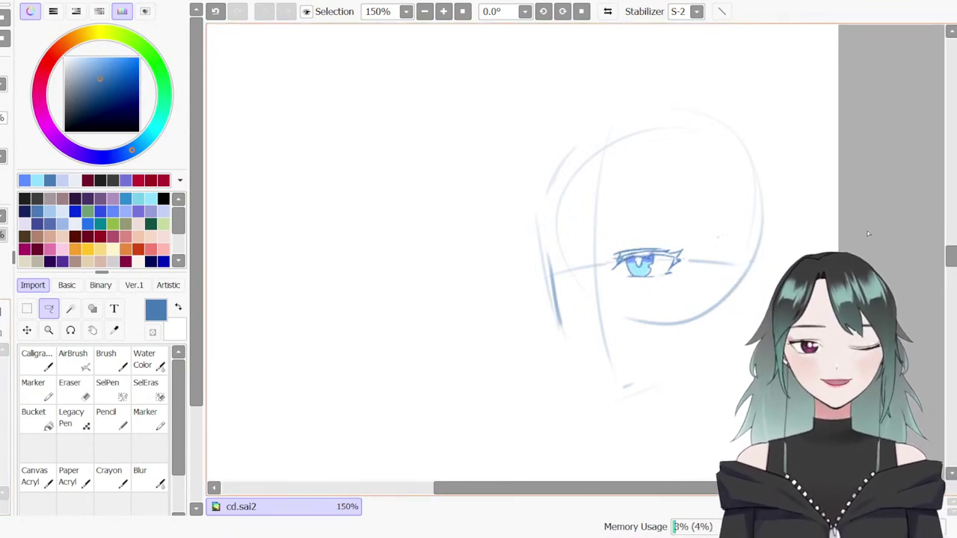
Clean up the lower lid line near the eye's outer corner with the Eraser and Calligraphy brush
key("e")
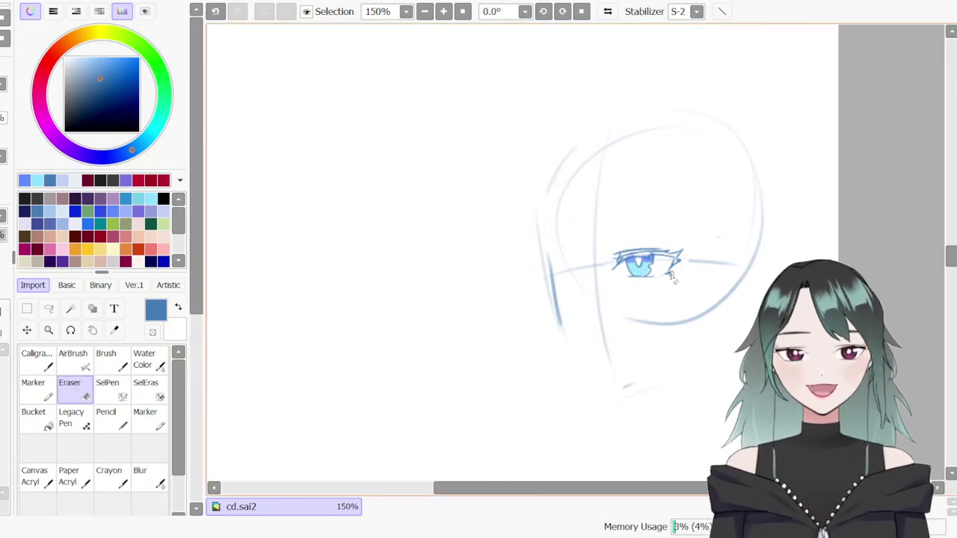
key("n")
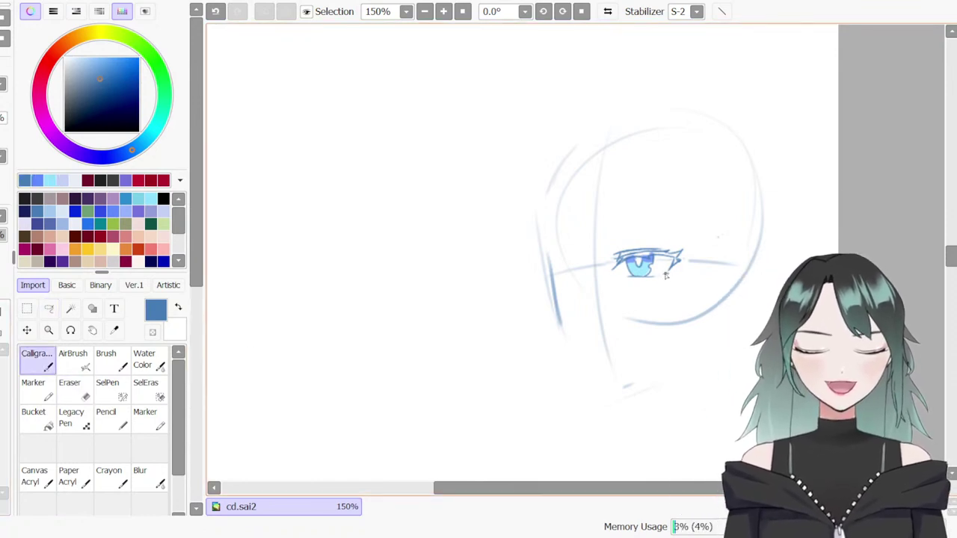
key("e")
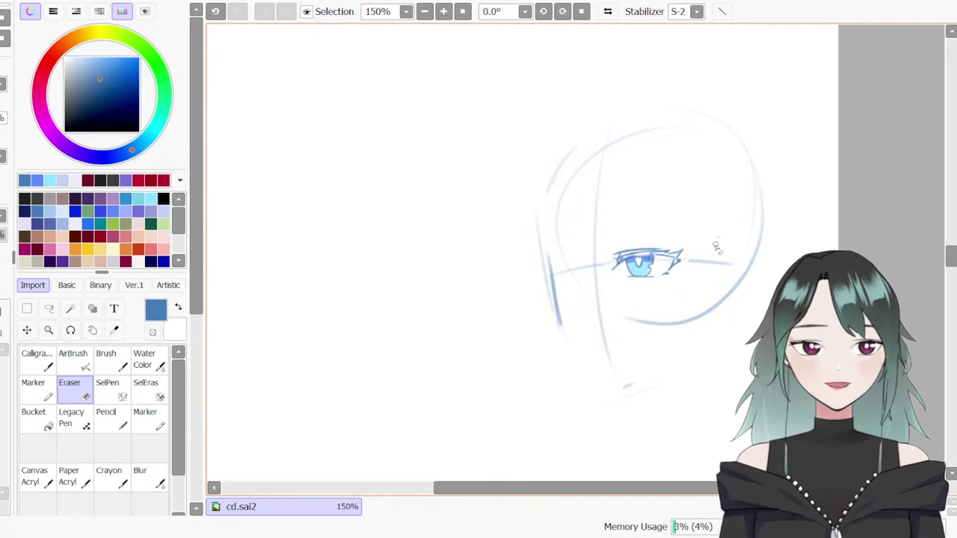
key("ctrl+z")
left_click_drag(656, 277, 648, 279)
Handwrite the number 164 between the two finished head sketches higher up on the canvas
key("n")
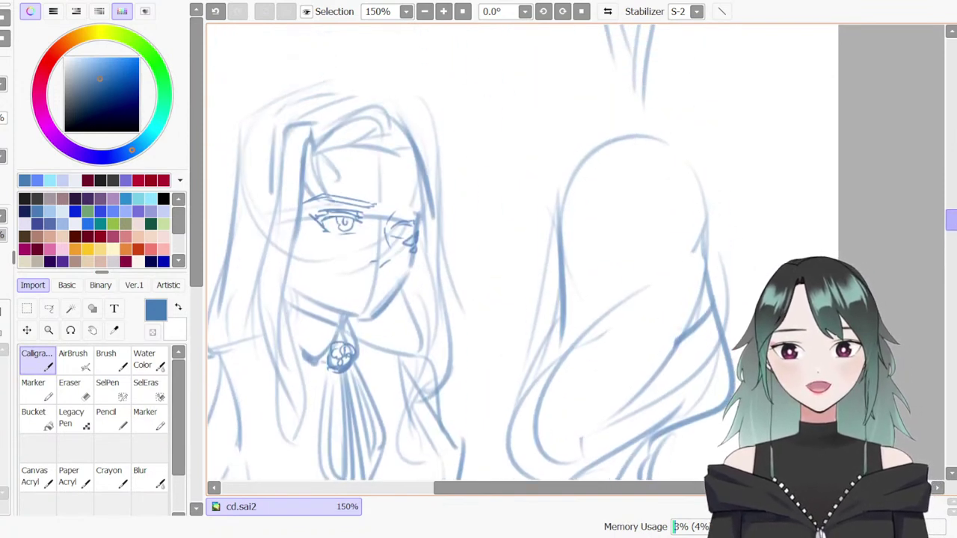
scroll(523, 254, "up", 2)
left_click_drag(483, 169, 481, 220)
mouse_move(500, 185)
left_mouse_down()
mouse_move(492, 213)
mouse_move(526, 207)
mouse_move(516, 218)
left_mouse_up()
key("ctrl+z")
left_click_drag(521, 182, 521, 224)
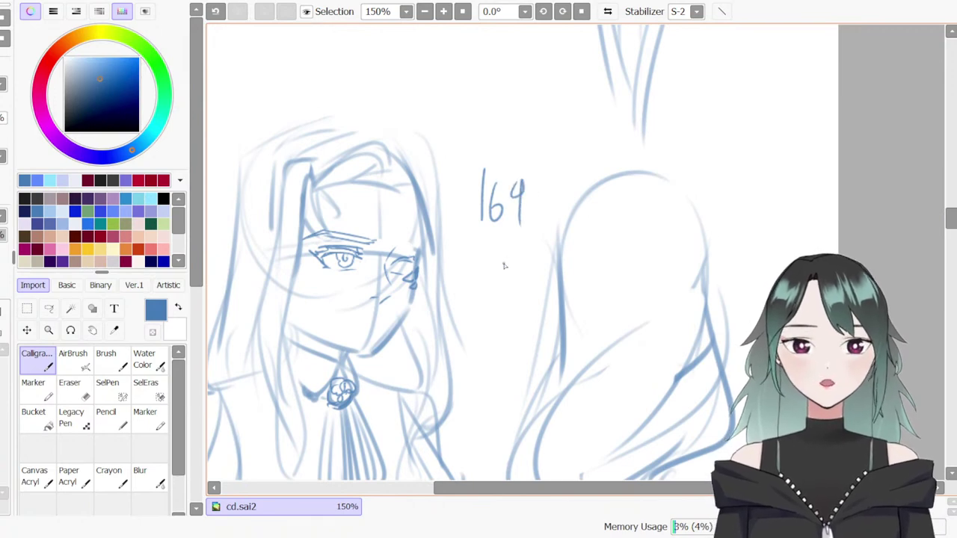
Sketch the long, flat eyebrow lines just above the eye on the unfinished head
left_click_drag(950, 217, 940, 259)
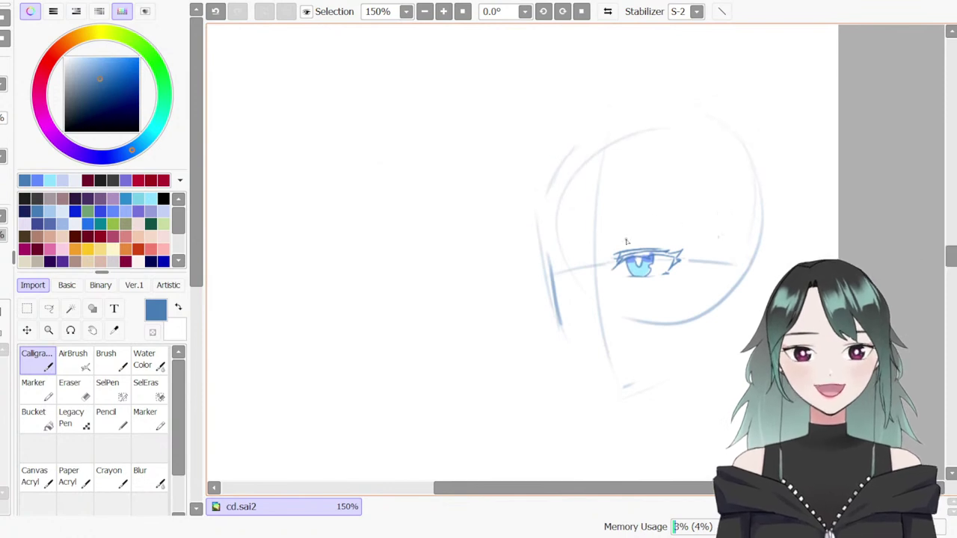
left_click_drag(606, 254, 666, 241)
key("ctrl+z")
left_click_drag(602, 248, 647, 244)
key("ctrl+z")
key("ctrl+z")
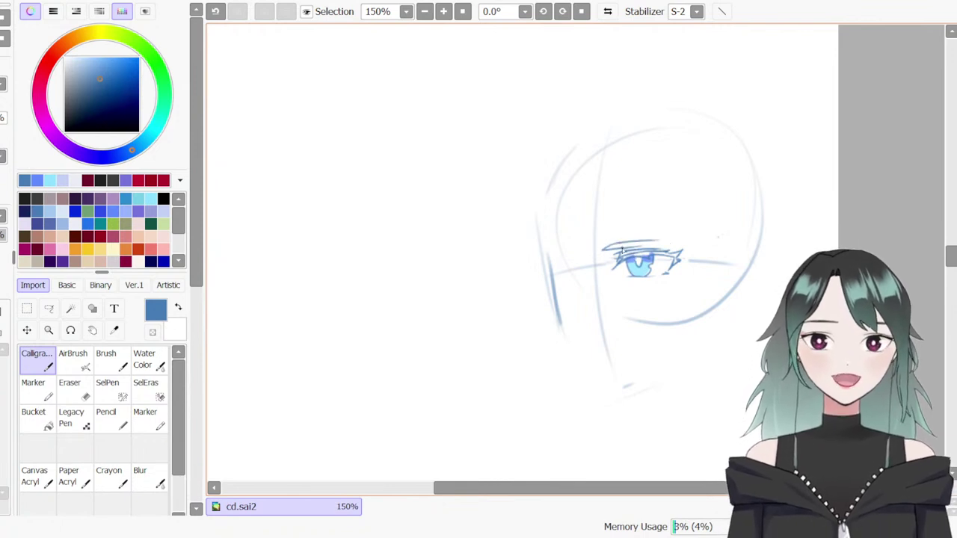
key("ctrl+z")
Extend the eyebrow into a tapered tail past the eye's outer corner
mouse_move(687, 245)
left_mouse_down()
mouse_move(646, 248)
mouse_move(689, 250)
mouse_move(659, 243)
mouse_move(685, 247)
mouse_move(663, 256)
mouse_move(647, 248)
mouse_move(670, 247)
left_mouse_up()
key("ctrl+z")
key("ctrl+z")
key("ctrl+z")
key("ctrl+z")
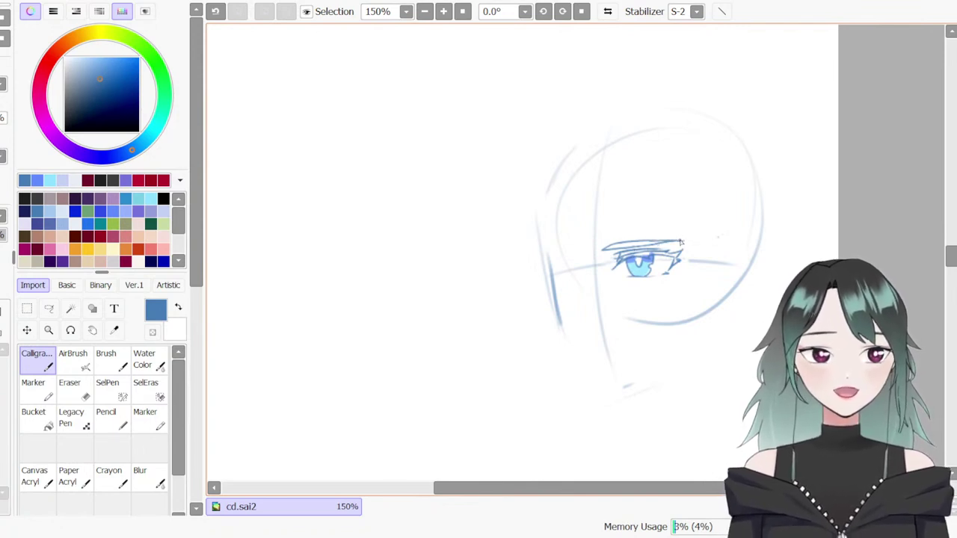
left_click_drag(671, 245, 695, 242)
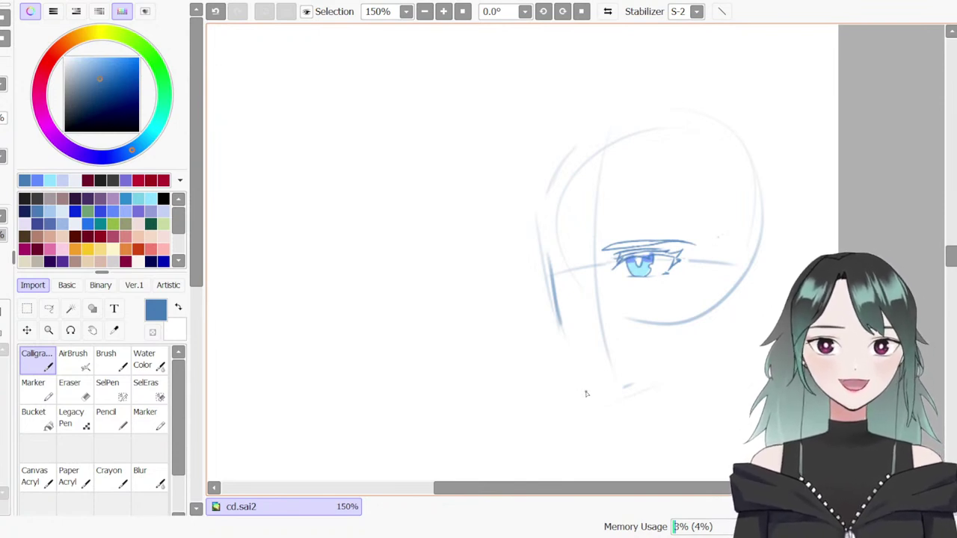
Sketch a curved bang line with the Brush, sweeping from the far side of the forehead down to the eyebrow
key("b")
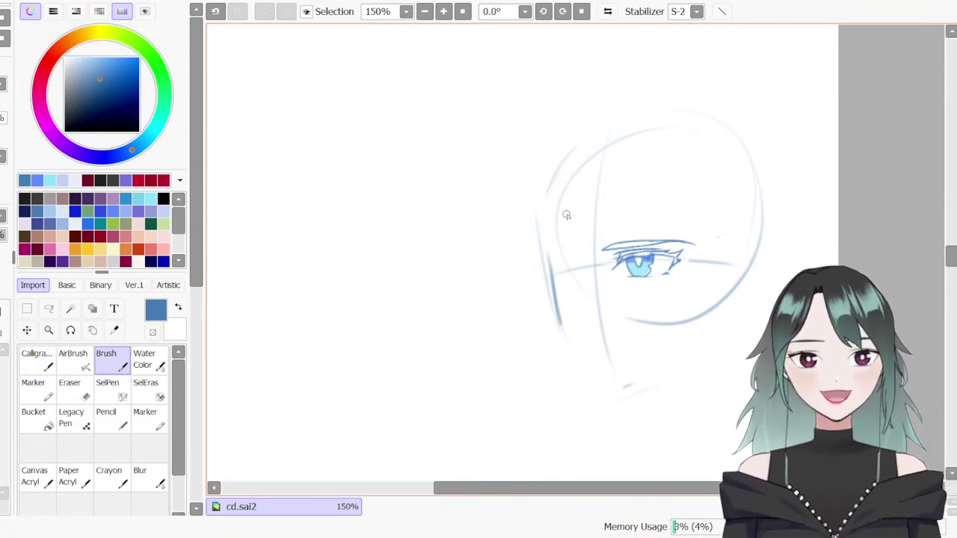
left_click_drag(566, 161, 587, 253)
key("ctrl+z")
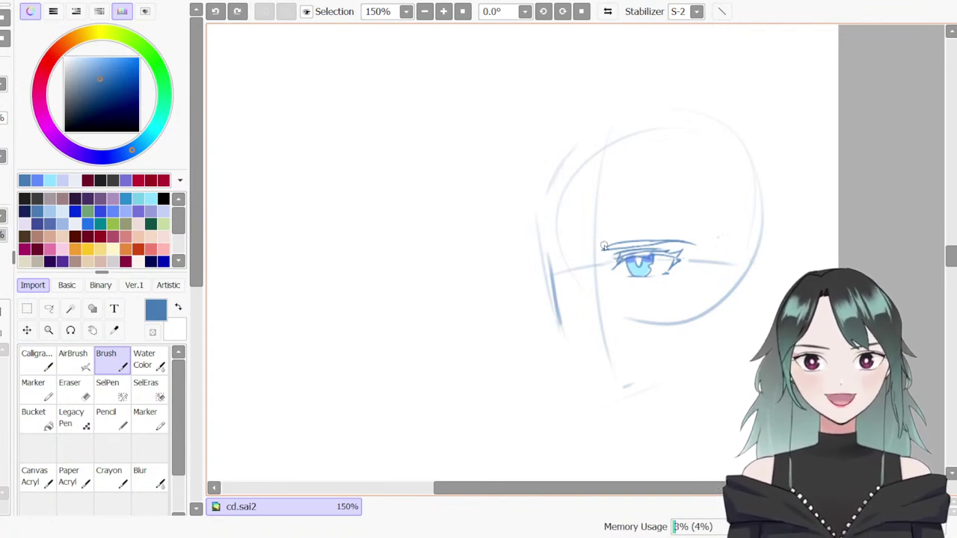
mouse_move(566, 142)
left_mouse_down()
mouse_move(588, 237)
mouse_move(691, 239)
mouse_move(723, 233)
left_mouse_up()
key("ctrl+z")
mouse_move(562, 171)
left_mouse_down()
mouse_move(604, 250)
mouse_move(705, 235)
left_mouse_up()
key("ctrl+z")
left_click_drag(565, 169, 635, 246)
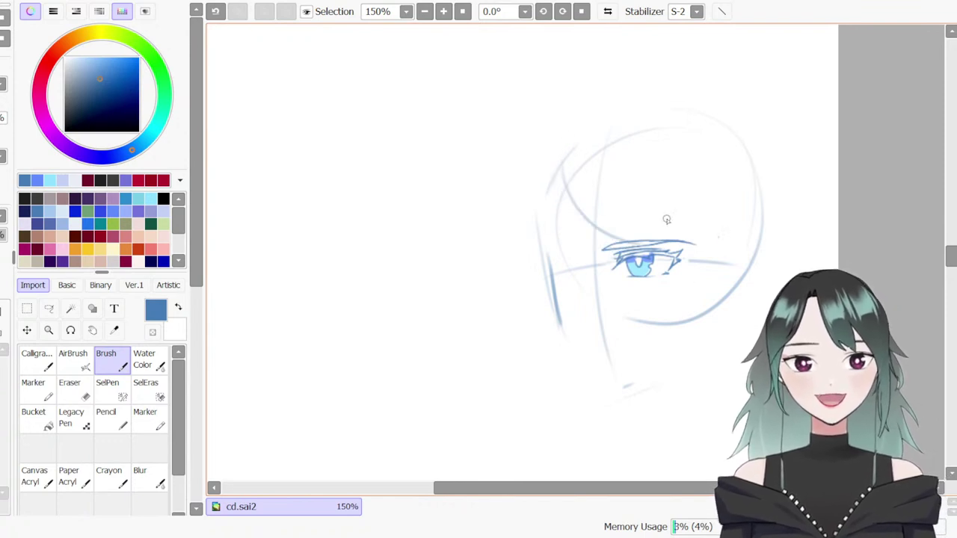
Sketch laurel leaves on both sides of the head and a curved hair line across the crown between them
mouse_move(710, 177)
left_mouse_down()
mouse_move(745, 187)
mouse_move(729, 200)
mouse_move(706, 107)
left_mouse_up()
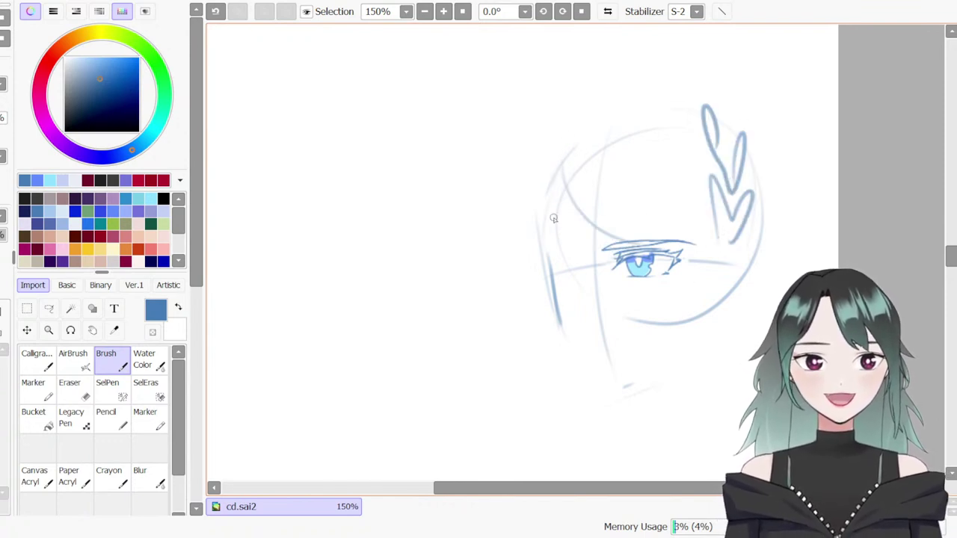
mouse_move(559, 162)
left_mouse_down()
mouse_move(590, 122)
mouse_move(572, 162)
left_mouse_up()
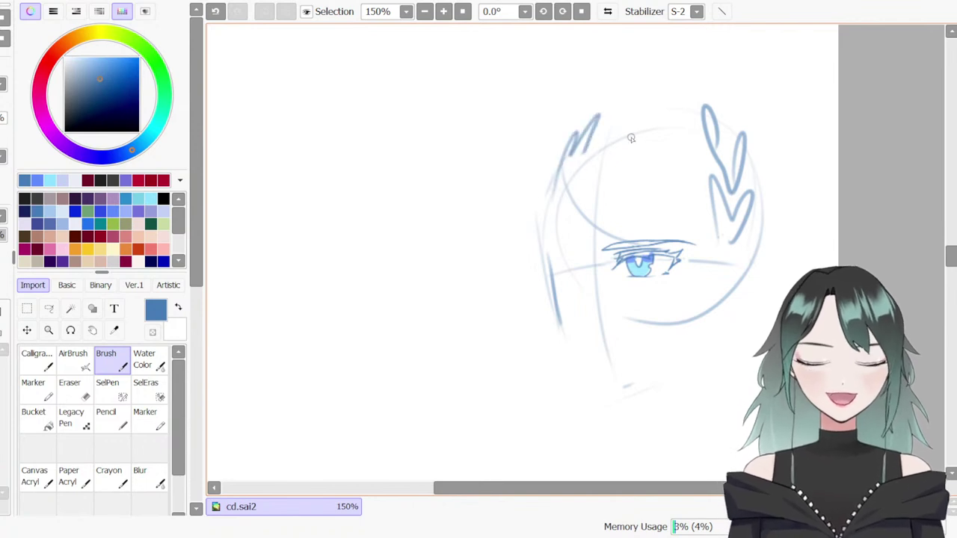
left_click_drag(598, 124, 694, 118)
key("ctrl+z")
key("ctrl+z")
left_click_drag(562, 153, 692, 124)
mouse_move(537, 223)
left_mouse_down()
mouse_move(544, 171)
mouse_move(542, 190)
left_mouse_up()
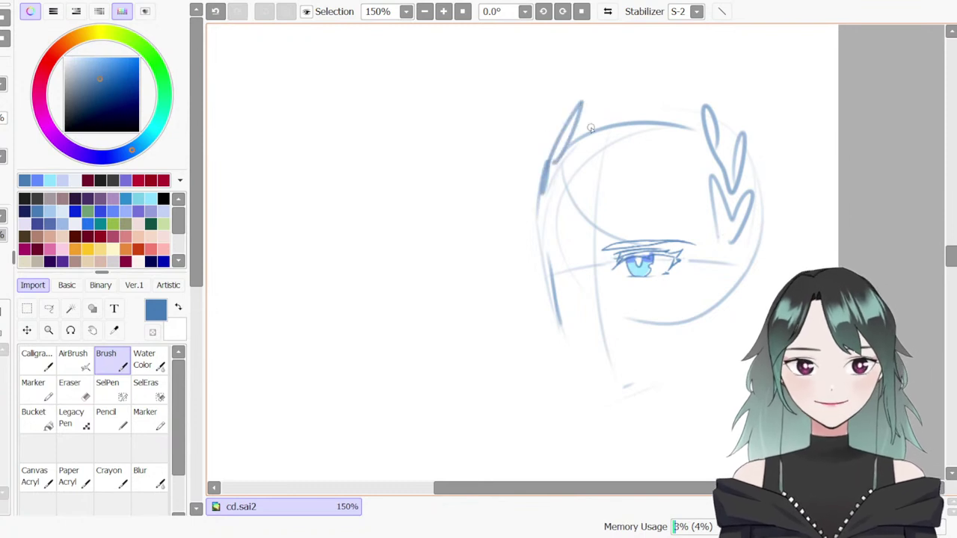
left_click_drag(634, 123, 719, 141)
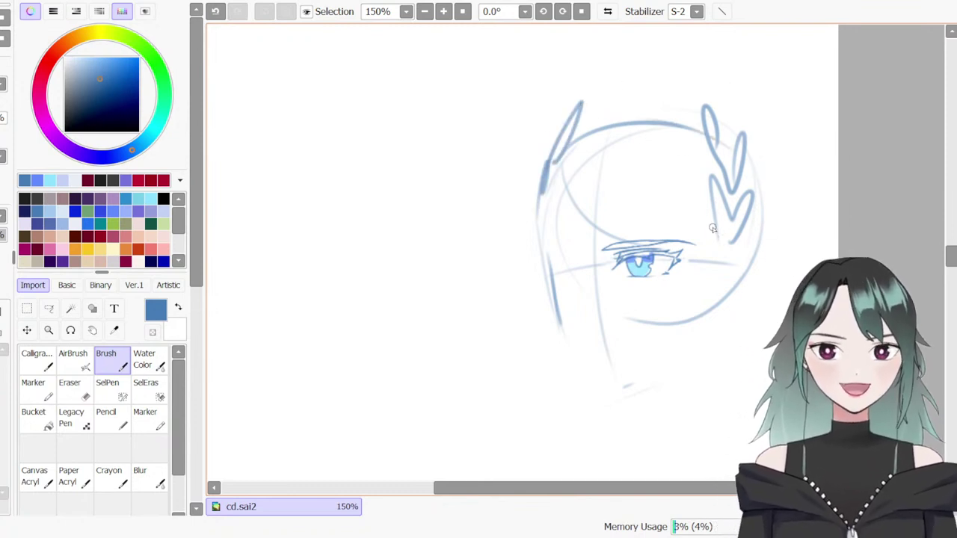
Sketch the side-swept bangs across the forehead and the hair strands falling beside the near-side laurel leaves
left_click_drag(556, 164, 613, 241)
key("ctrl+z")
mouse_move(556, 170)
left_mouse_down()
mouse_move(608, 240)
mouse_move(694, 237)
mouse_move(714, 246)
left_mouse_up()
left_click_drag(658, 192, 714, 260)
left_click_drag(679, 133, 717, 215)
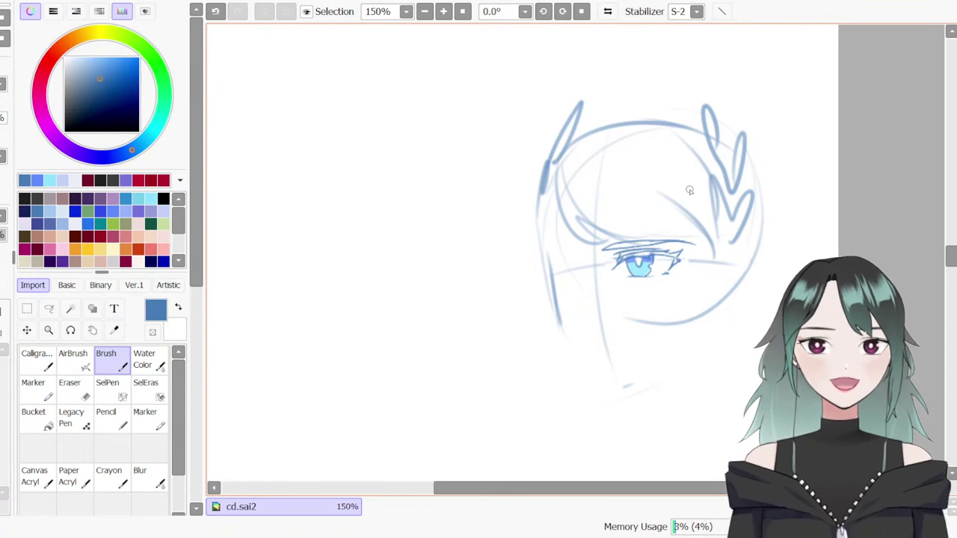
left_click_drag(711, 140, 726, 198)
Erase the curved crown line and redraw it higher and flatter, then darken the hair outline on the far side
key("e")
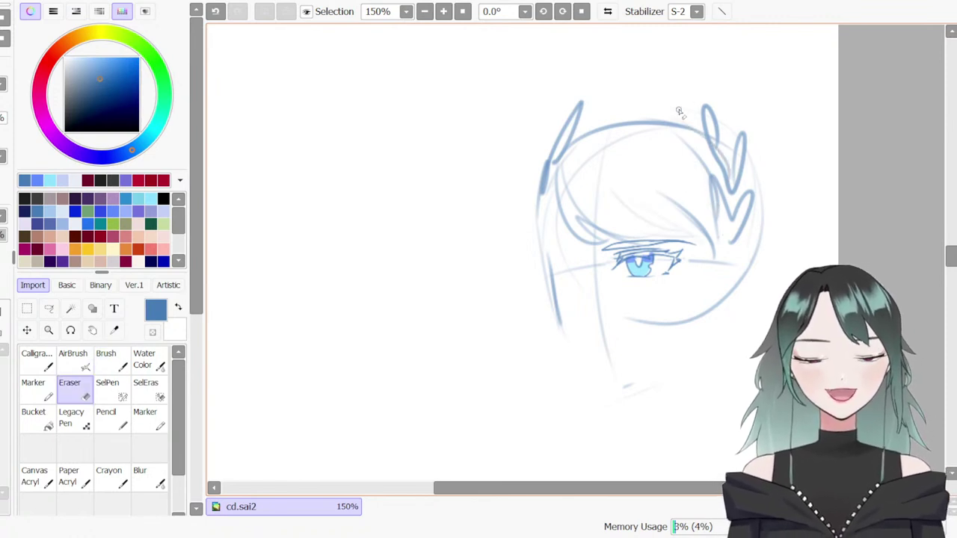
left_click_drag(580, 136, 682, 126)
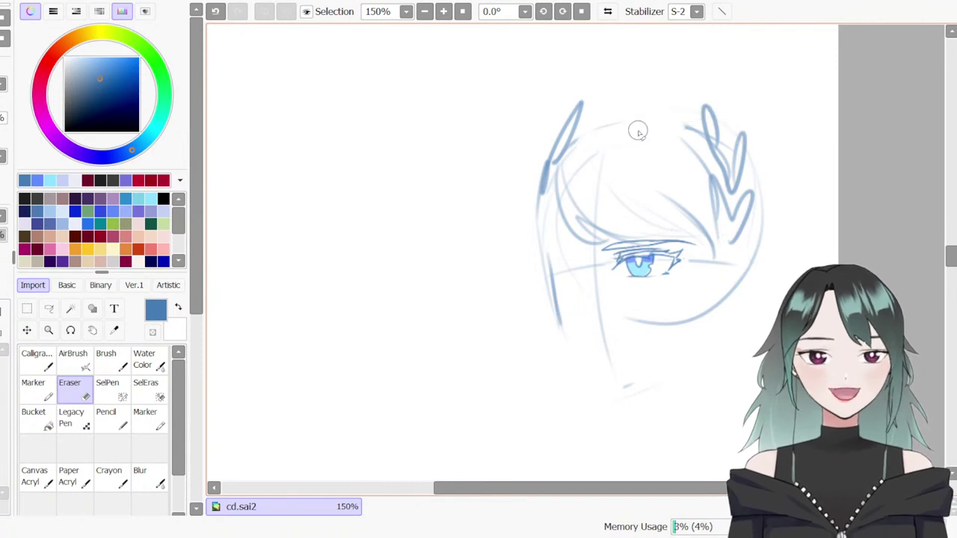
key("b")
left_click_drag(581, 122, 690, 124)
mouse_move(559, 187)
left_mouse_down()
mouse_move(550, 276)
mouse_move(562, 166)
left_mouse_up()
key("ctrl+z")
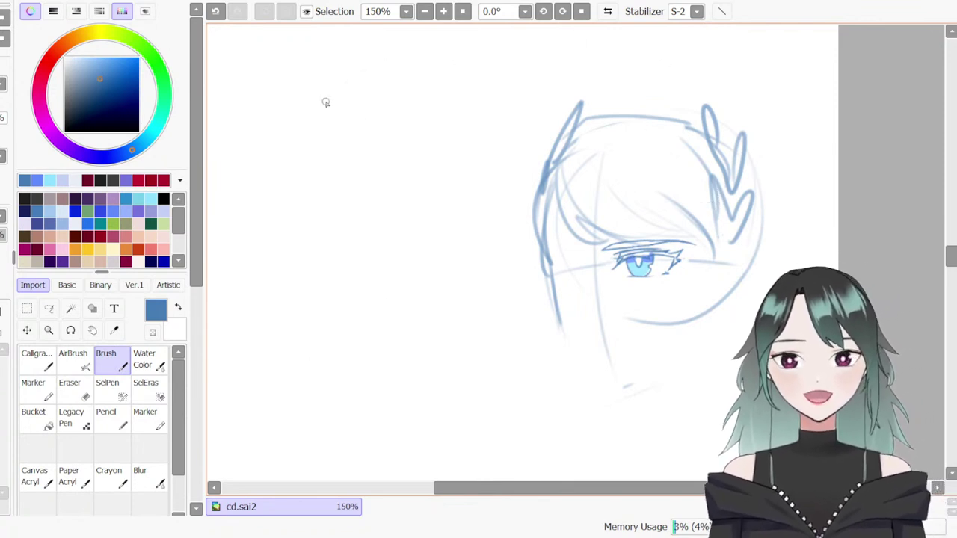
Sketch a second head in the empty space beside the first, with a rounded hair outline and jagged M-shaped bangs
left_click_drag(354, 75, 357, 216)
left_click_drag(447, 86, 491, 171)
left_click_drag(449, 78, 423, 240)
left_click_drag(473, 98, 435, 226)
left_click_drag(327, 147, 348, 240)
left_click_drag(364, 264, 405, 287)
left_click_drag(477, 217, 452, 265)
mouse_move(372, 123)
left_mouse_down()
mouse_move(419, 202)
mouse_move(433, 81)
mouse_move(477, 222)
mouse_move(497, 172)
mouse_move(423, 194)
mouse_move(327, 168)
mouse_move(344, 221)
left_mouse_up()
left_click_drag(340, 102, 331, 212)
left_click_drag(495, 139, 482, 230)
left_click_drag(366, 126, 350, 237)
left_click_drag(341, 86, 466, 78)
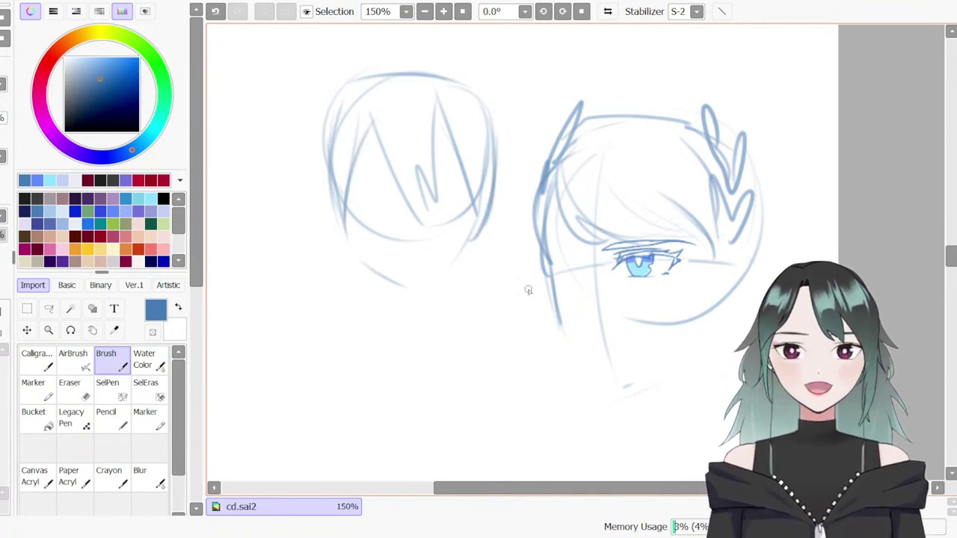
Erase the second head sketch and strengthen the curved hair outline at the back of the remaining head
key("e")
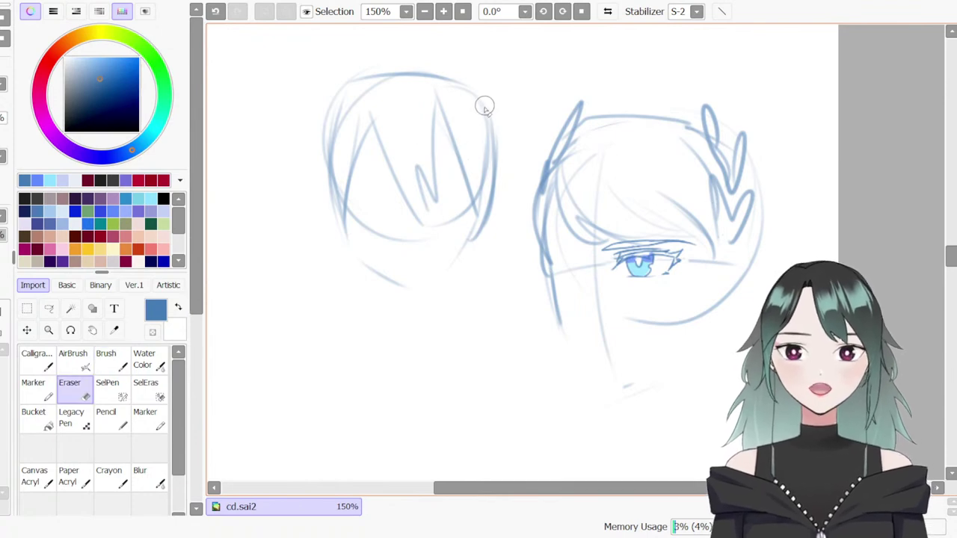
mouse_move(449, 195)
left_mouse_down()
mouse_move(453, 161)
mouse_move(414, 298)
mouse_move(452, 179)
mouse_move(449, 90)
mouse_move(374, 154)
left_mouse_up()
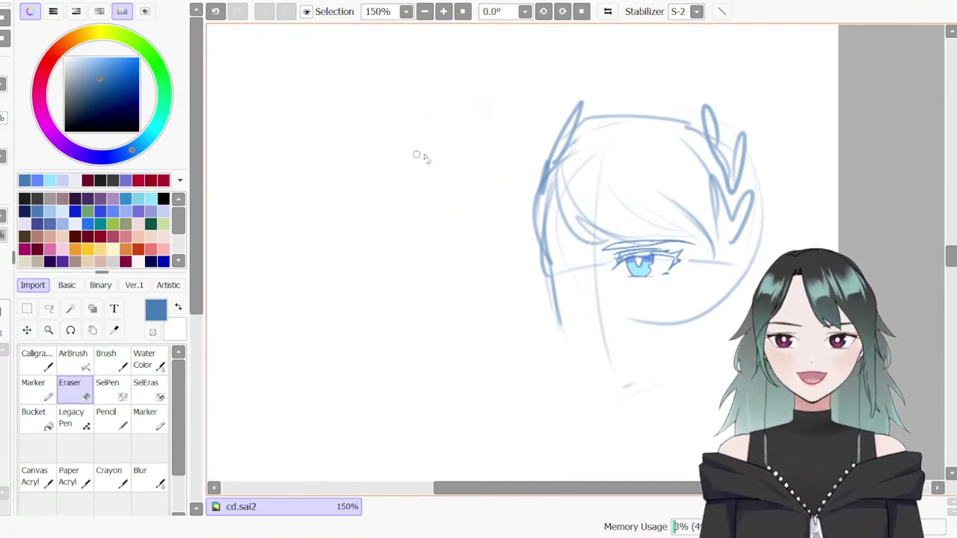
key("b")
left_click_drag(745, 141, 755, 261)
left_click_drag(758, 169, 763, 255)
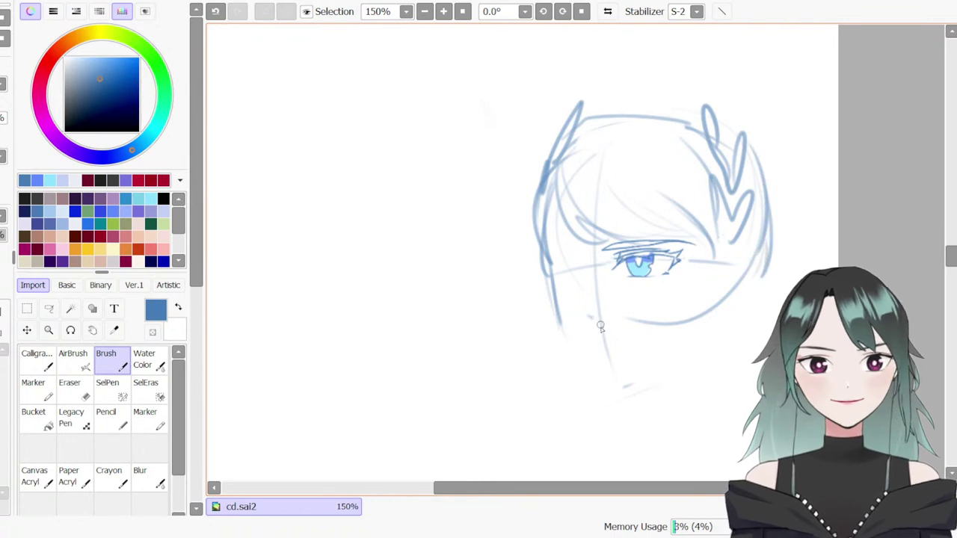
Sketch the nose with a short diagonal stroke and underside mark, and add a horizontal mouth line below it
key("ctrl+z")
left_click_drag(586, 307, 614, 319)
key("n")
key("ctrl+z")
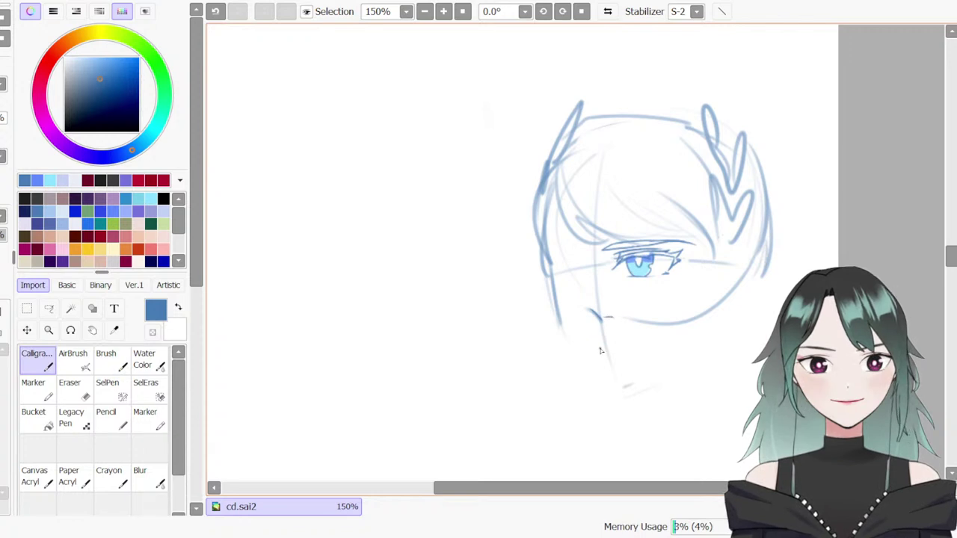
key("b")
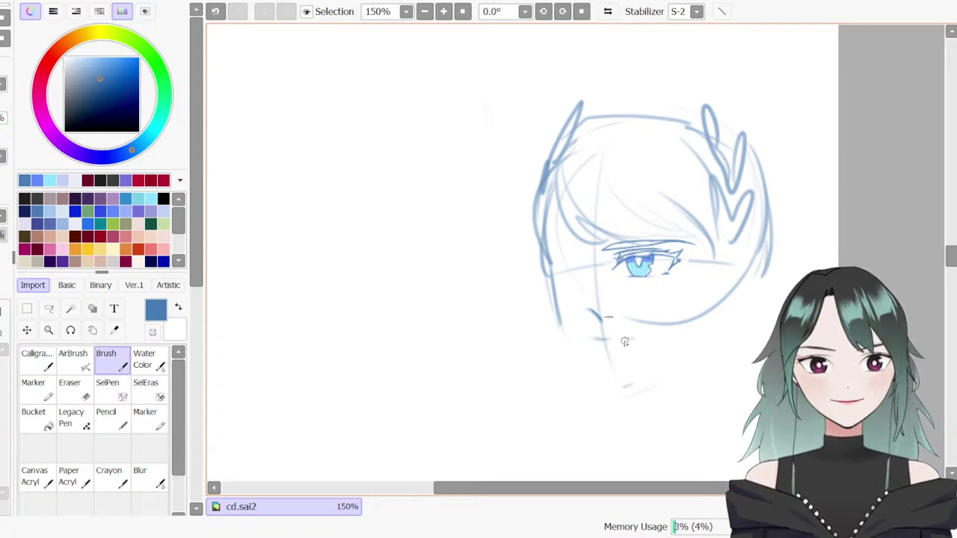
key("c")
left_click_drag(612, 340, 629, 341)
key("b")
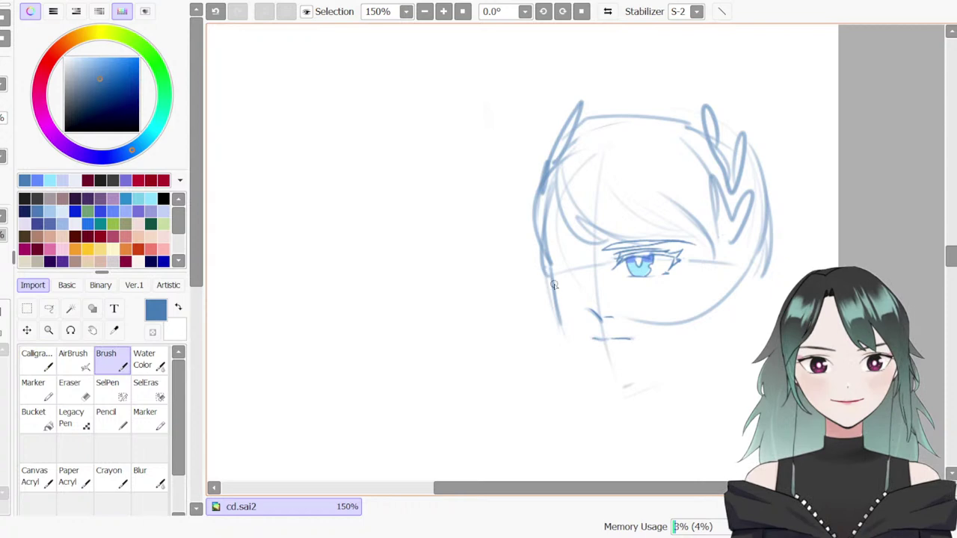
Draw the far-side face contour from the temple past the cheek to the chin, with an outer hair curve beside the temple
mouse_move(572, 353)
left_mouse_down()
mouse_move(617, 390)
mouse_move(560, 329)
mouse_move(606, 384)
left_mouse_up()
key("ctrl+z")
key("ctrl+z")
left_click_drag(542, 266, 567, 335)
key("c")
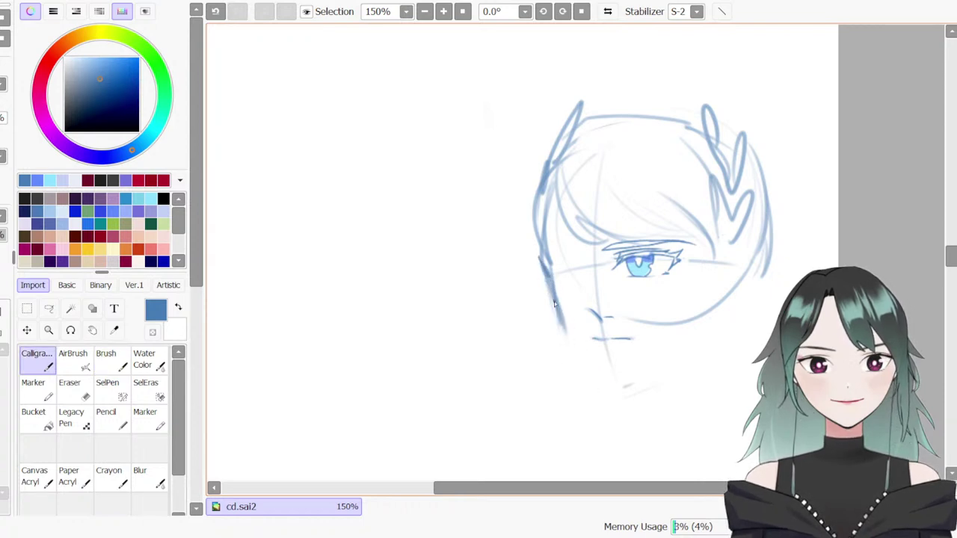
mouse_move(529, 201)
left_mouse_down()
mouse_move(561, 319)
mouse_move(538, 299)
mouse_move(556, 280)
mouse_move(562, 324)
mouse_move(606, 393)
mouse_move(630, 387)
left_mouse_up()
key("e")
key("ctrl+z")
key("b")
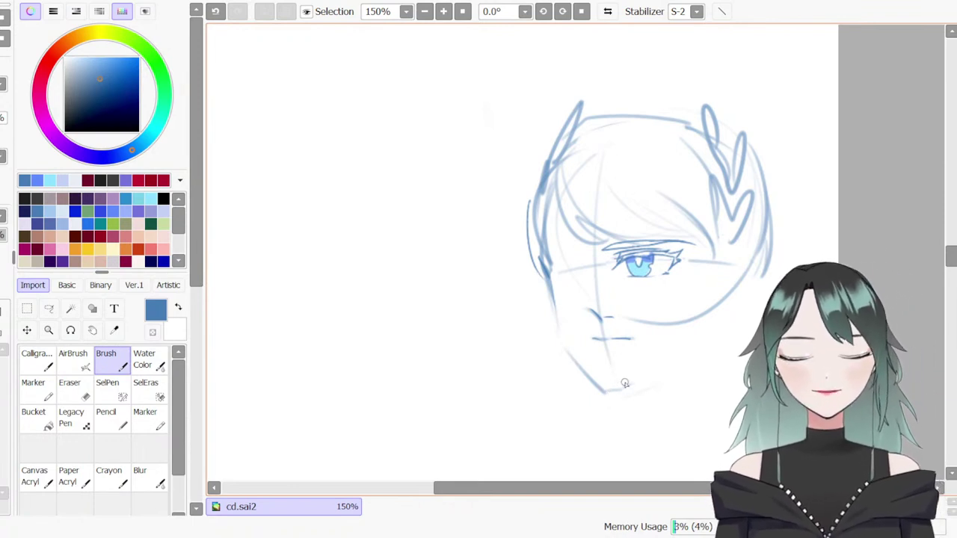
key("ctrl+z")
left_click_drag(555, 329, 606, 391)
left_click_drag(548, 284, 573, 345)
key("ctrl+z")
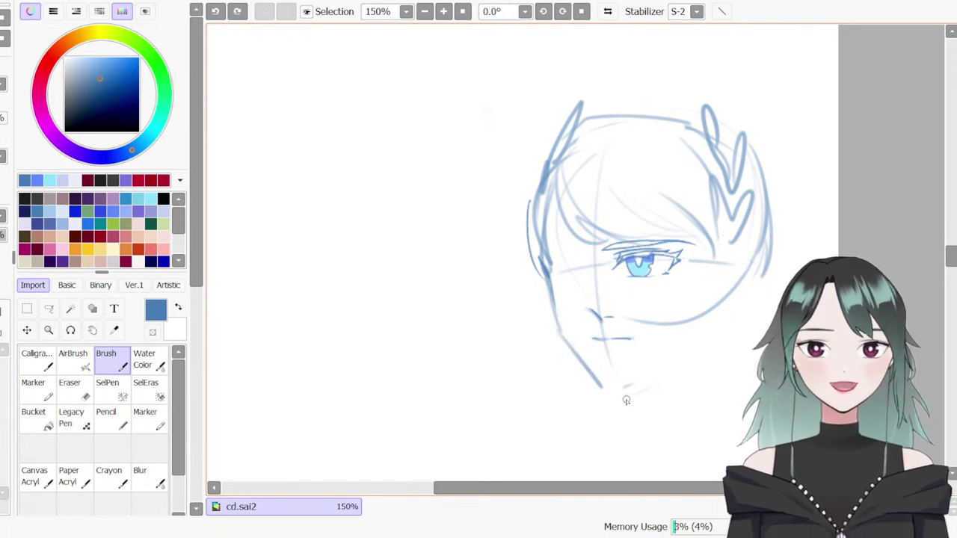
Round off the chin and draw the near-side jawline rising from it toward the ear
key("e")
mouse_move(634, 382)
left_mouse_down()
mouse_move(621, 391)
mouse_move(685, 356)
left_mouse_up()
key("b")
key("ctrl+z")
left_click_drag(627, 392, 683, 353)
key("ctrl+z")
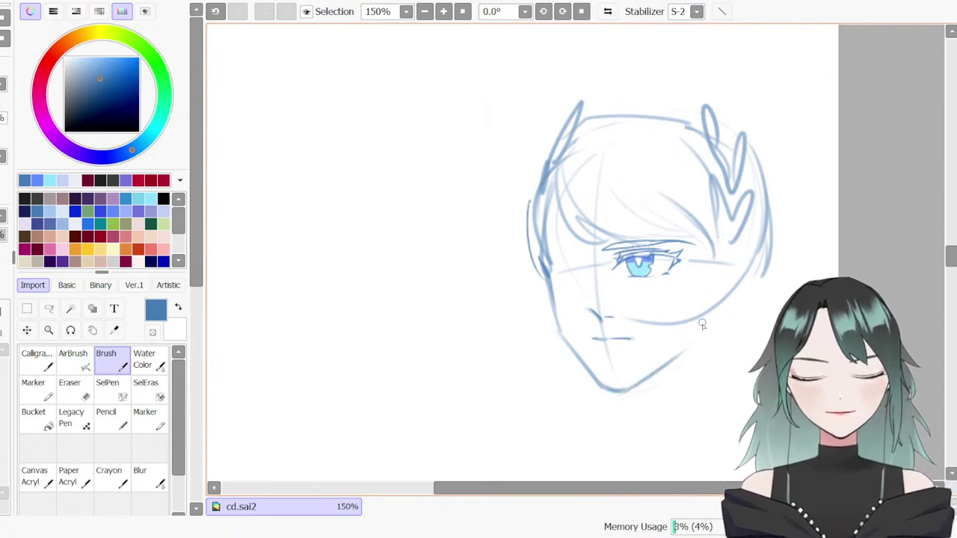
Sketch the ear at the end of the jaw and thicken the hair outline behind it with layered strokes
mouse_move(716, 267)
left_mouse_down()
mouse_move(747, 283)
mouse_move(745, 263)
mouse_move(729, 308)
left_mouse_up()
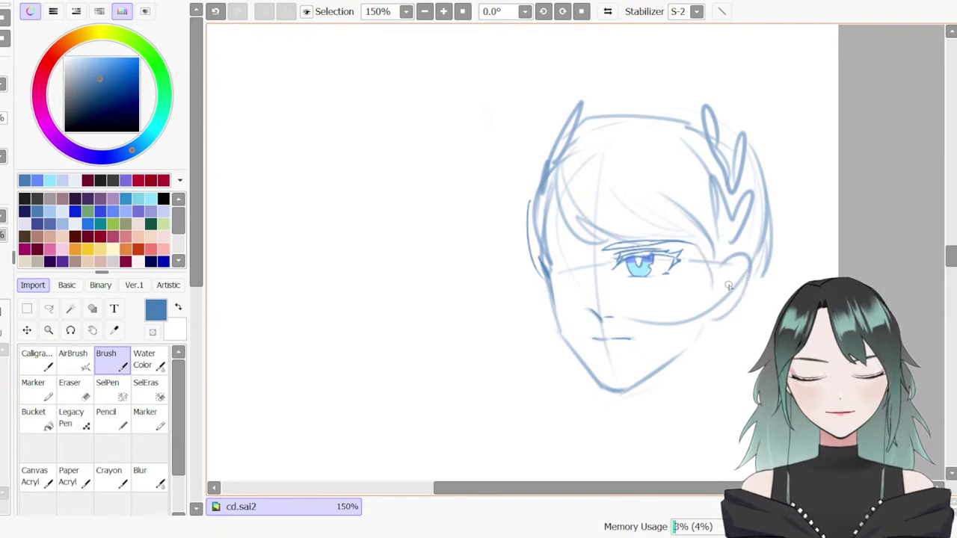
left_click_drag(770, 200, 780, 266)
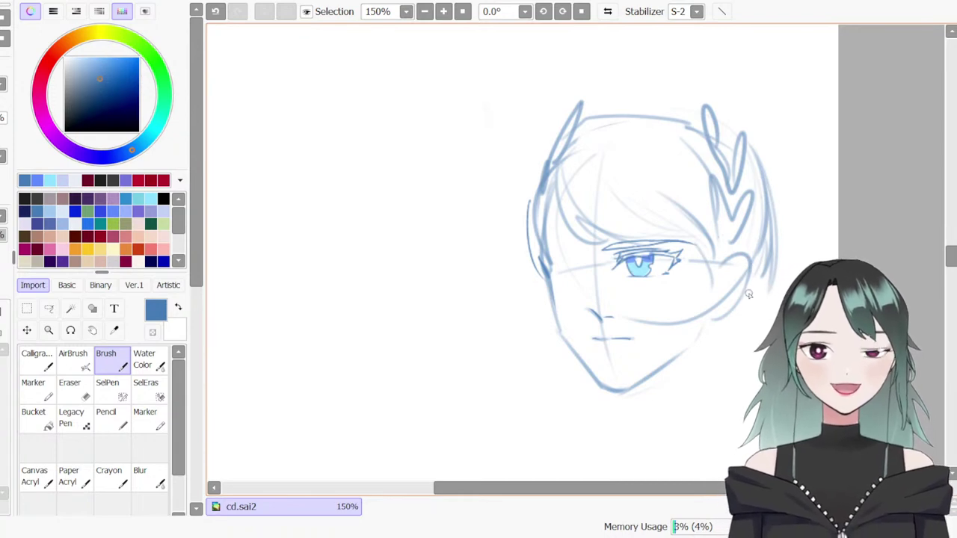
left_click_drag(749, 152, 776, 269)
left_click_drag(766, 186, 773, 282)
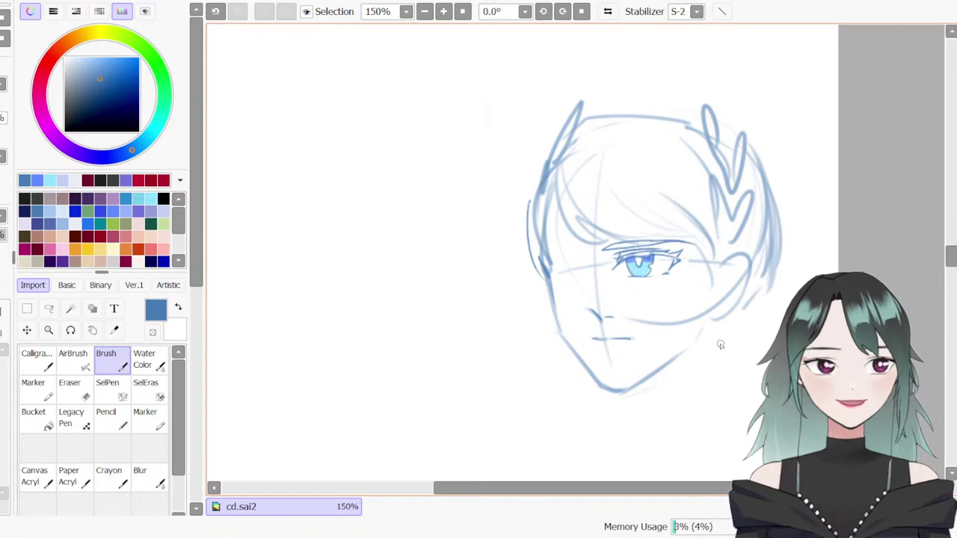
Draw the back-of-neck line below the ear and darken the nape where it meets the hair
left_click_drag(715, 329, 720, 402)
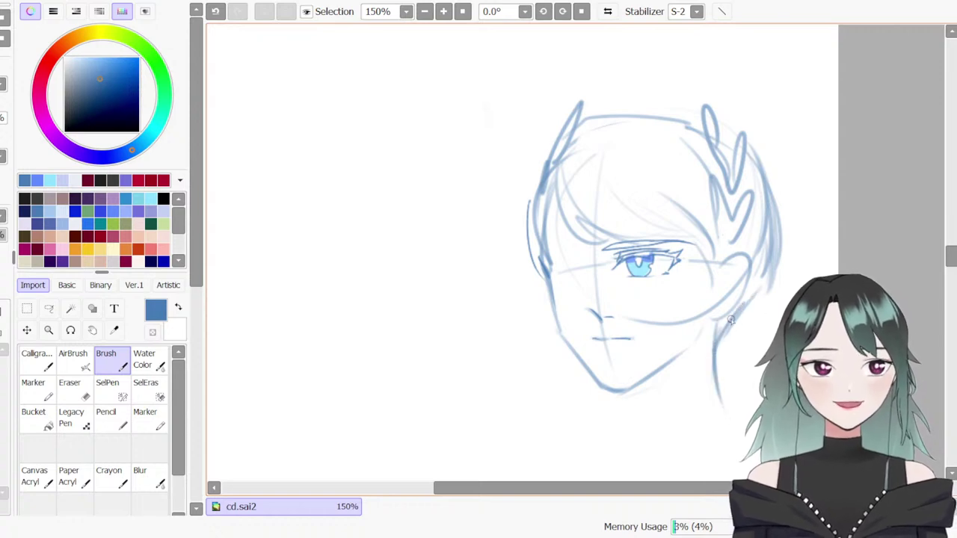
left_click_drag(778, 196, 777, 292)
mouse_move(750, 140)
left_mouse_down()
mouse_move(770, 175)
mouse_move(784, 239)
left_mouse_up()
key("ctrl+z")
key("ctrl+z")
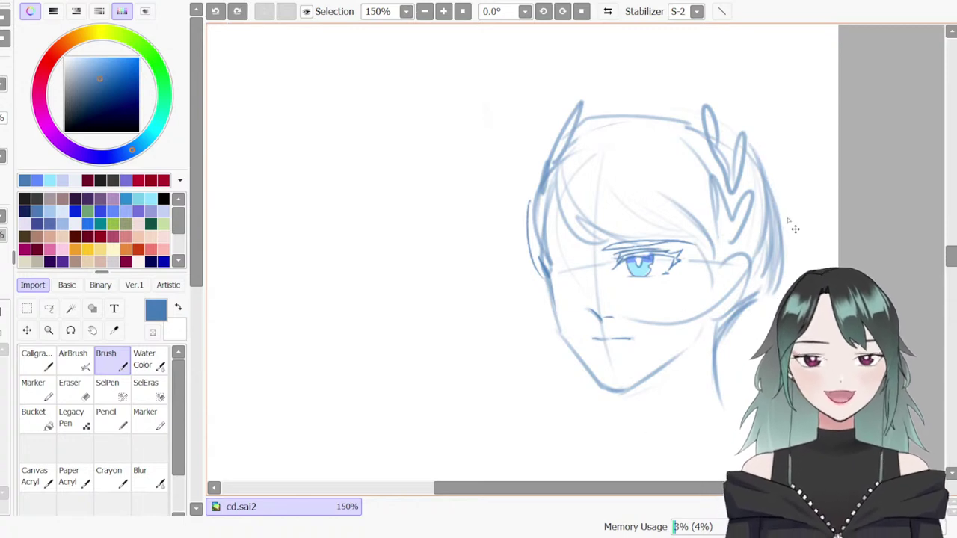
left_click_drag(745, 300, 762, 265)
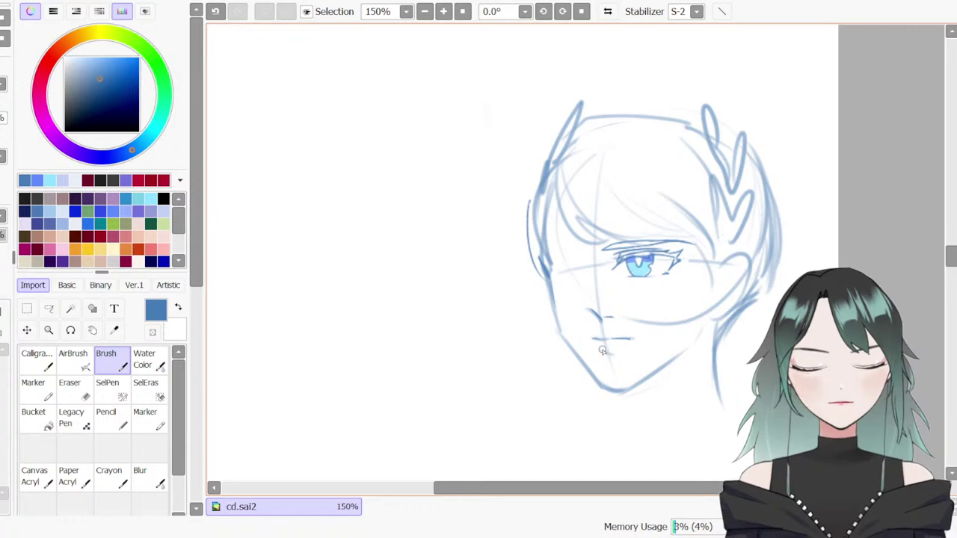
Add a short lower-lip line and a small dot beside it below the mouth using the Calligraphy pen
key("n")
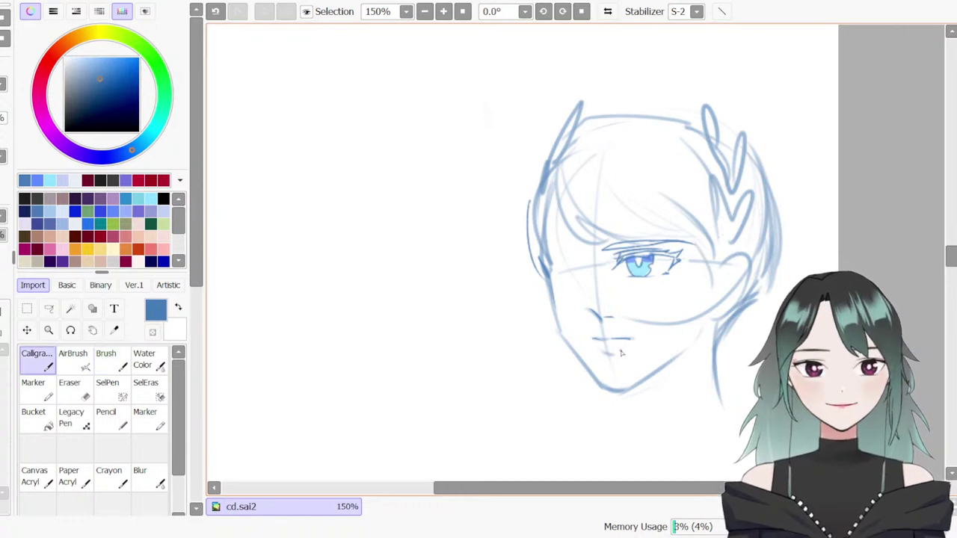
key("ctrl+z")
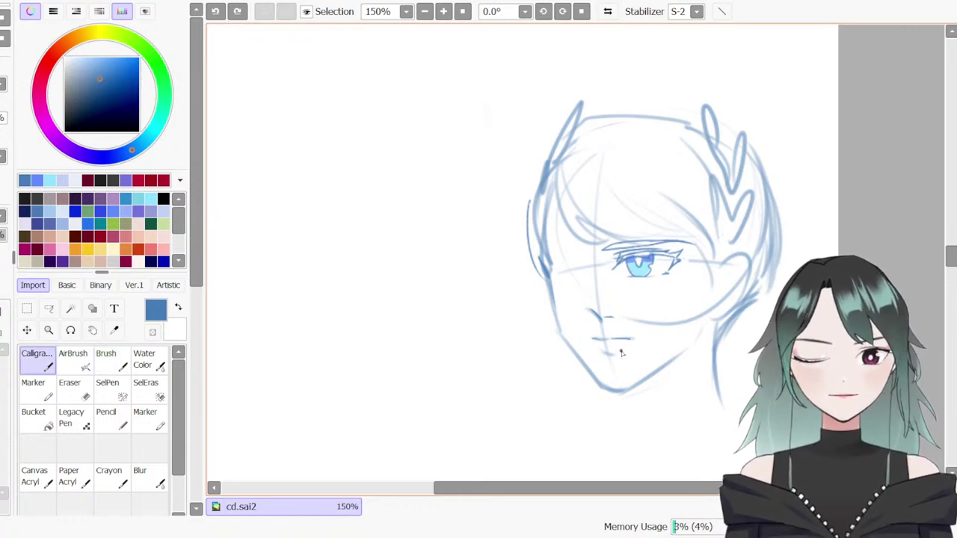
left_click(620, 352)
key("e")
key("n")
key("ctrl+z")
left_click_drag(601, 351, 612, 353)
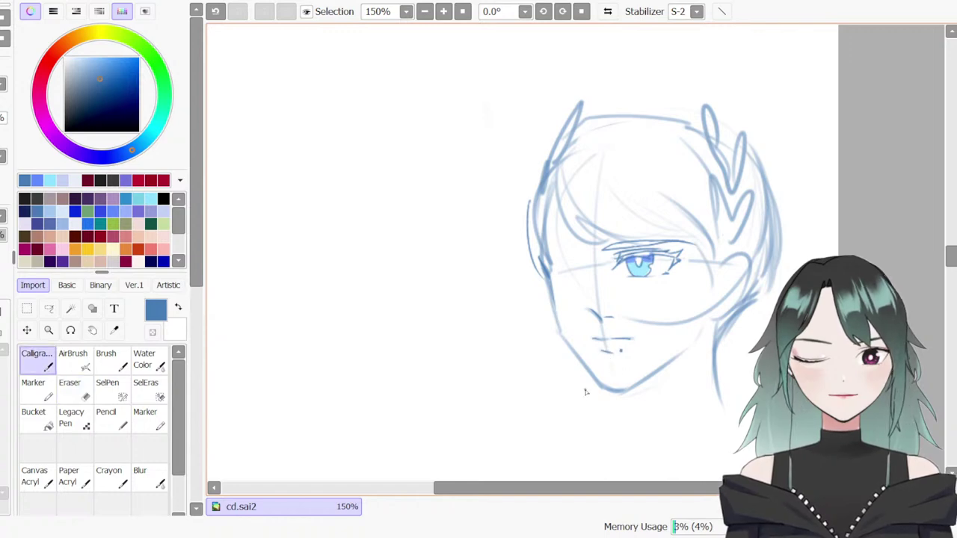
Tint the lower lip light pink with an enlarged Marker brush
scroll(592, 384, "up", 1)
scroll(604, 378, "up", 1)
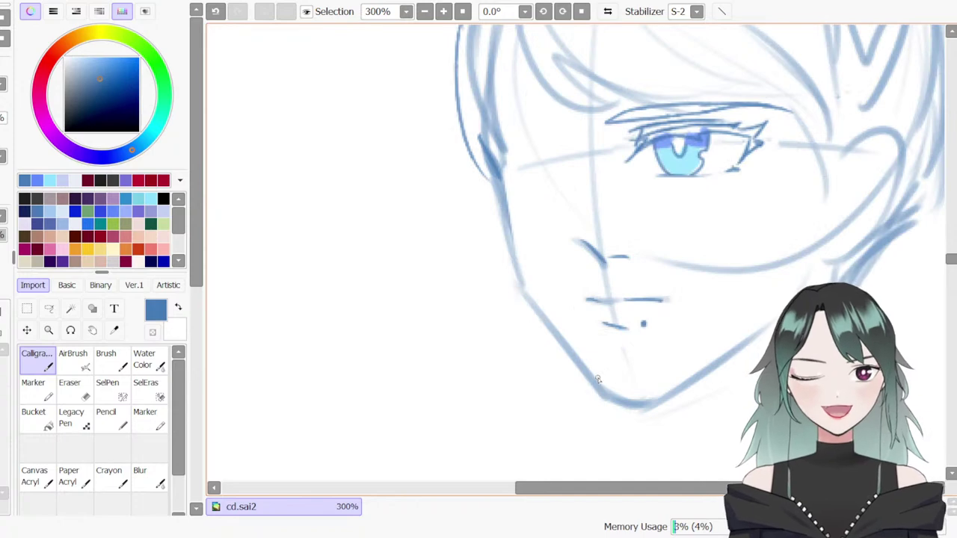
left_click(164, 247)
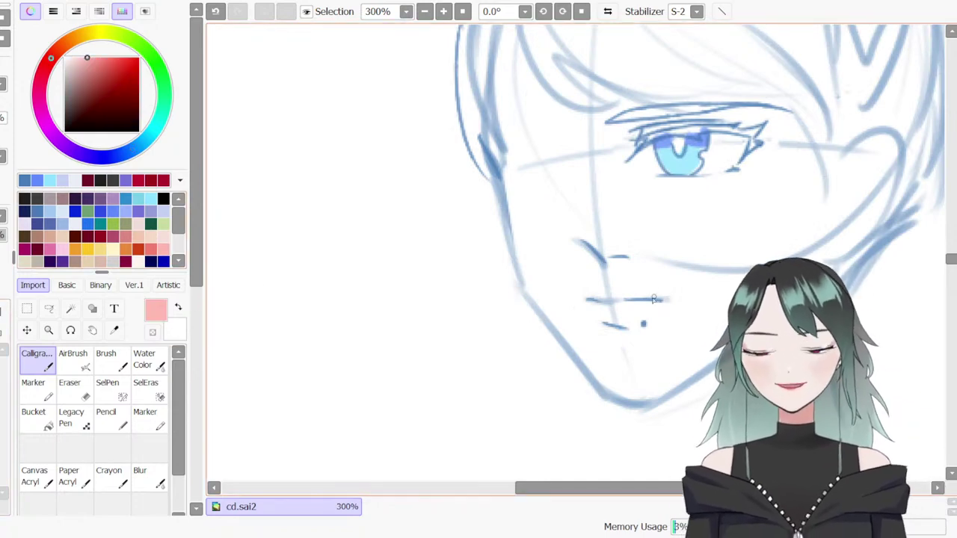
key("m")
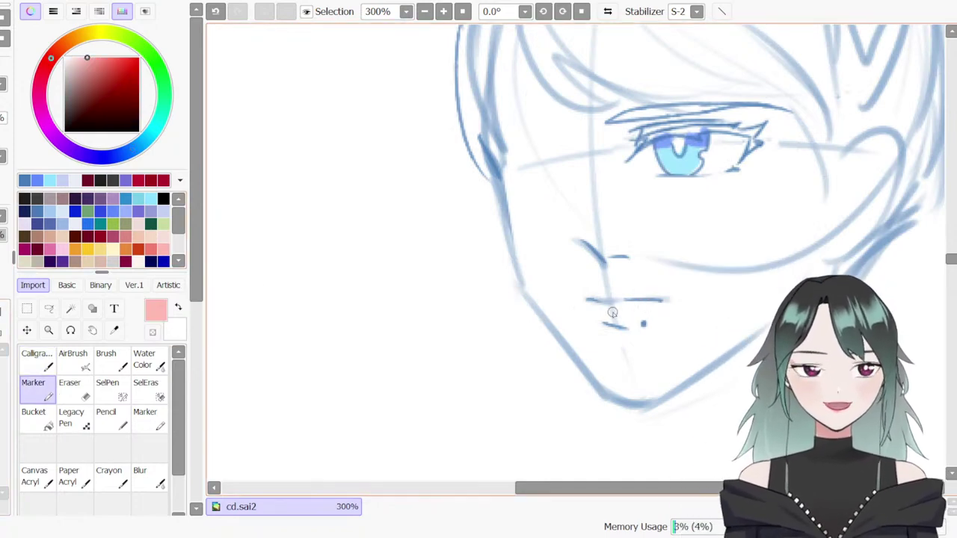
key("]")
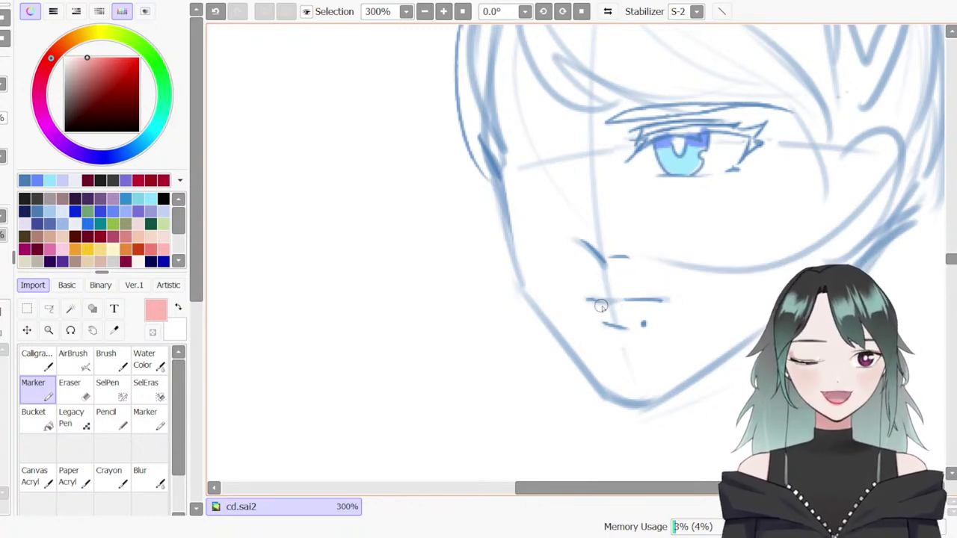
left_click_drag(591, 301, 654, 303)
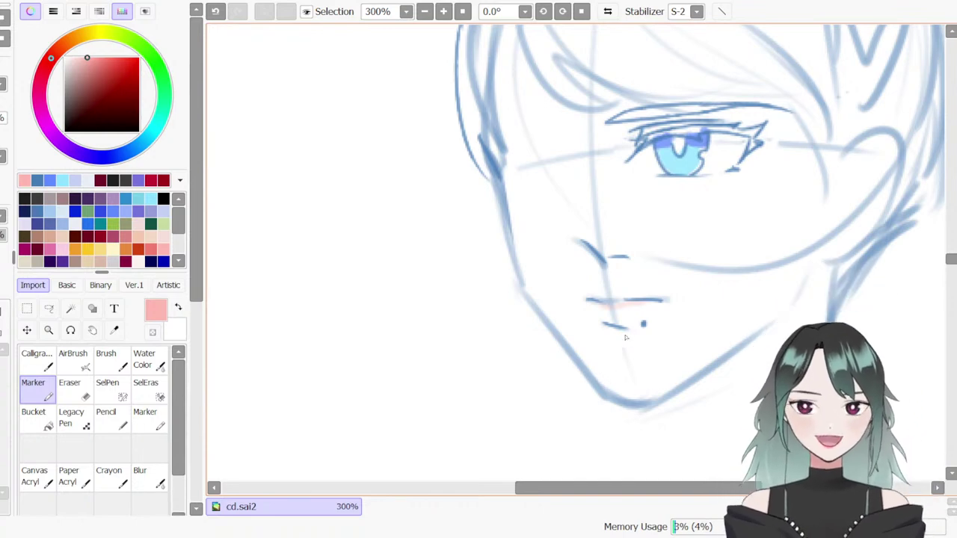
key("ctrl+z")
key("ctrl+y")
key("ctrl+z")
mouse_move(596, 305)
left_mouse_down()
mouse_move(671, 311)
mouse_move(614, 309)
mouse_move(670, 305)
left_mouse_up()
key("ctrl+z")
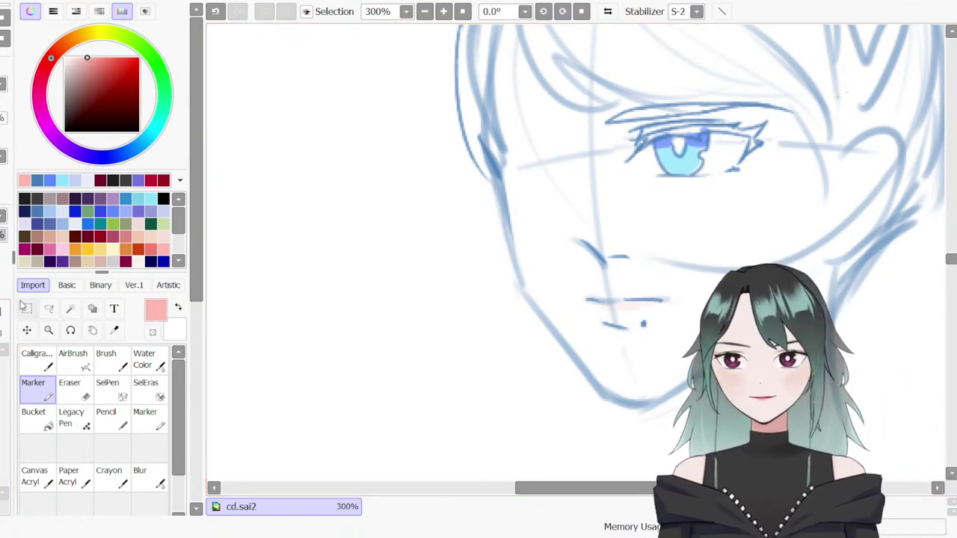
Switch back to the blue Brush and retouch the far-side face outline below the temple
left_click(50, 211)
left_click(105, 359)
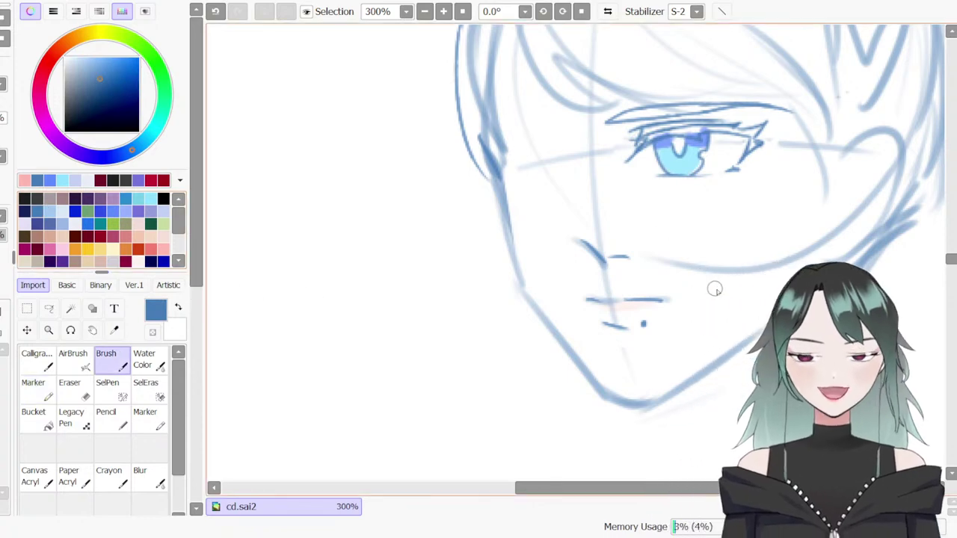
scroll(809, 258, "down", 2)
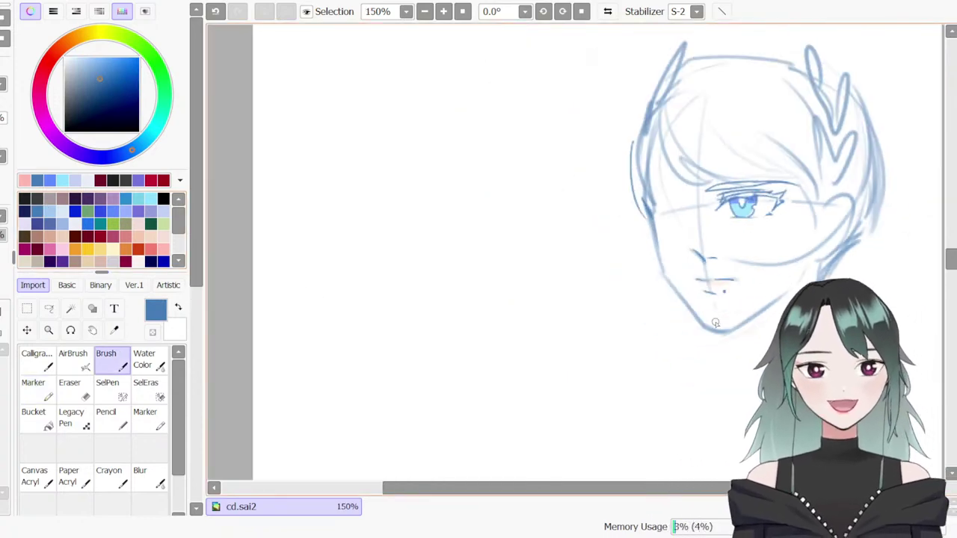
left_click_drag(645, 217, 652, 251)
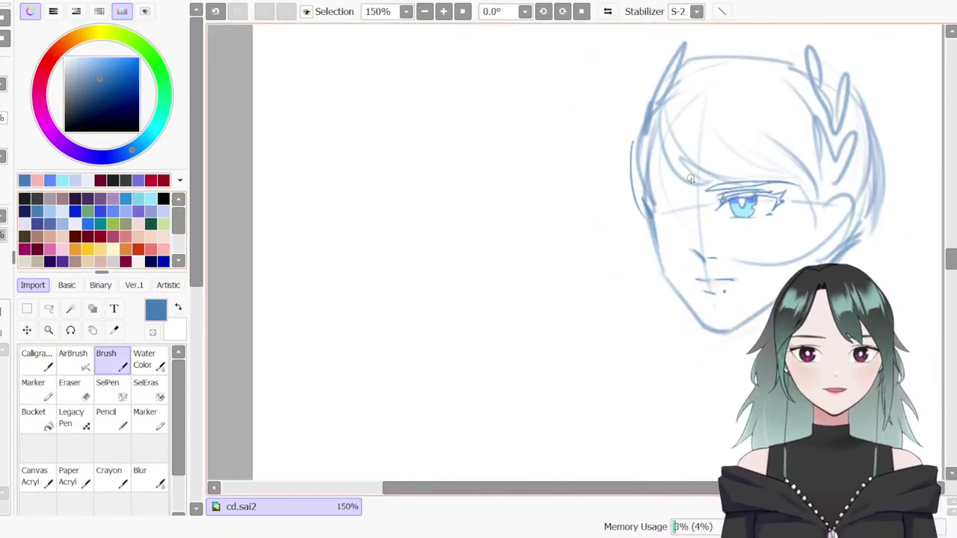
Lasso the eye and eyebrow, narrow them slightly with a transform, and clear the selection
key("l")
mouse_move(749, 232)
left_mouse_down()
mouse_move(719, 223)
mouse_move(705, 192)
mouse_move(742, 180)
mouse_move(801, 184)
mouse_move(786, 222)
mouse_move(756, 223)
left_mouse_up()
key("ctrl+t")
mouse_move(805, 198)
left_mouse_down()
mouse_move(778, 210)
mouse_move(798, 198)
left_mouse_up()
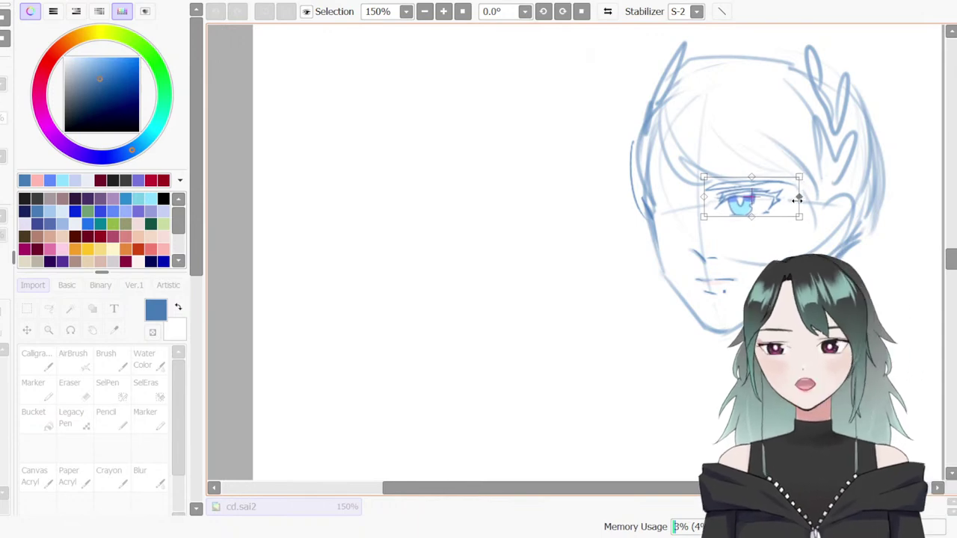
key("Return")
key("ctrl+d")
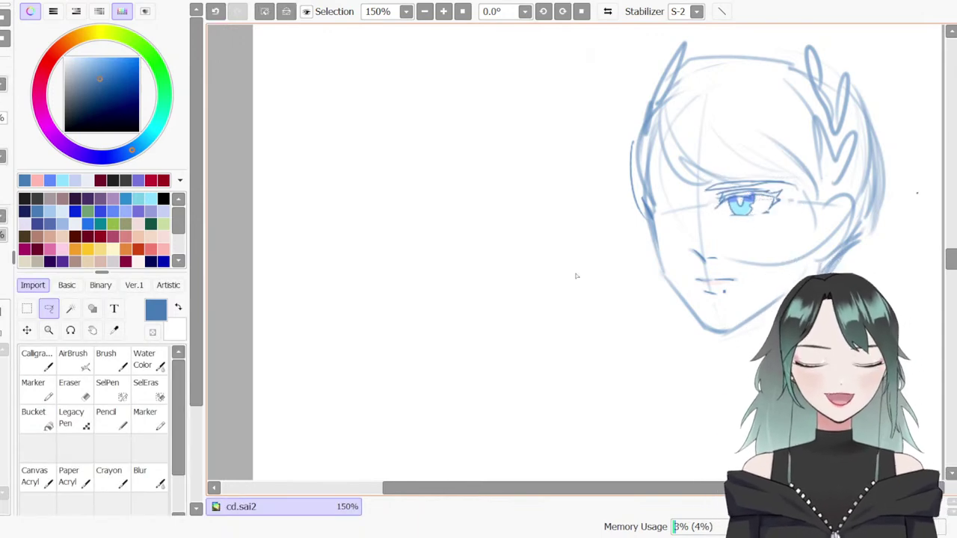
Erase the laurel leaves on the near side of the head above the ear
scroll(876, 224, "up", 2)
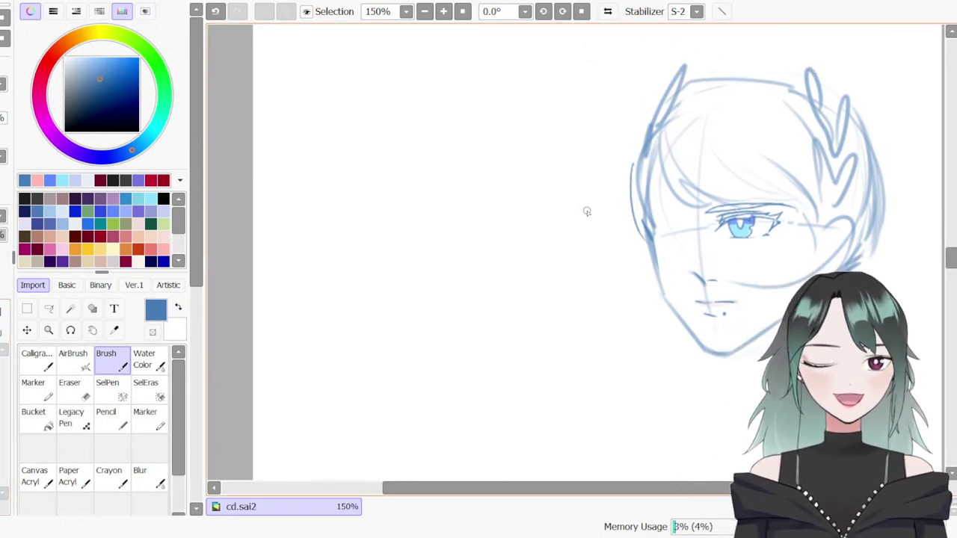
key("e")
left_click_drag(838, 168, 853, 167)
left_click_drag(840, 169, 834, 188)
mouse_move(828, 126)
left_mouse_down()
mouse_move(840, 118)
mouse_move(818, 79)
mouse_move(822, 90)
left_mouse_up()
key("b")
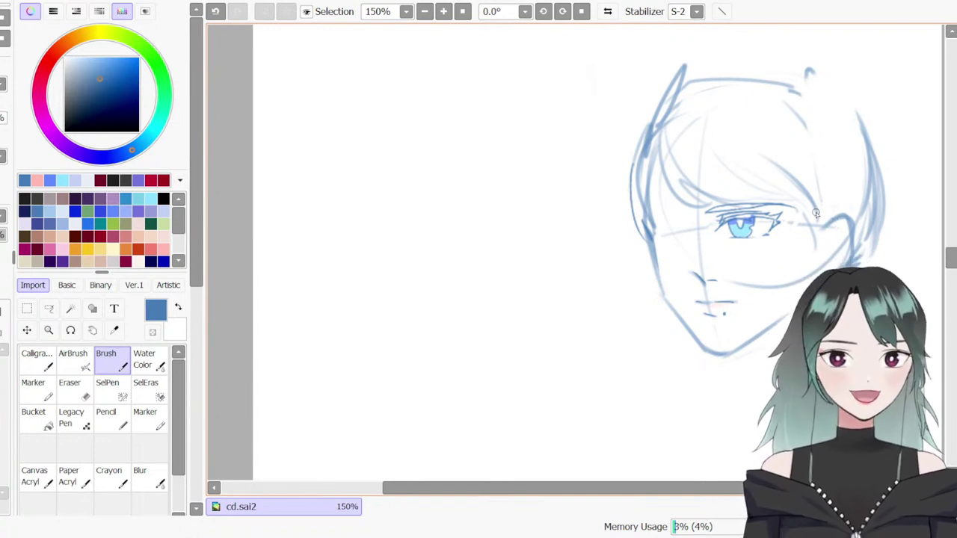
left_click_drag(809, 214, 802, 136)
key("ctrl+z")
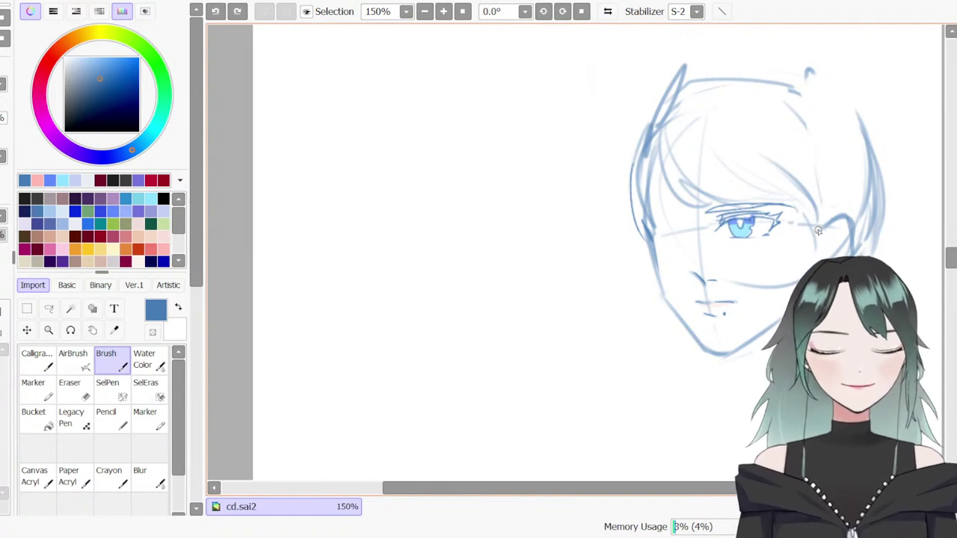
left_click_drag(817, 230, 817, 228)
mouse_move(798, 119)
left_mouse_down()
mouse_move(825, 196)
mouse_move(845, 215)
left_mouse_up()
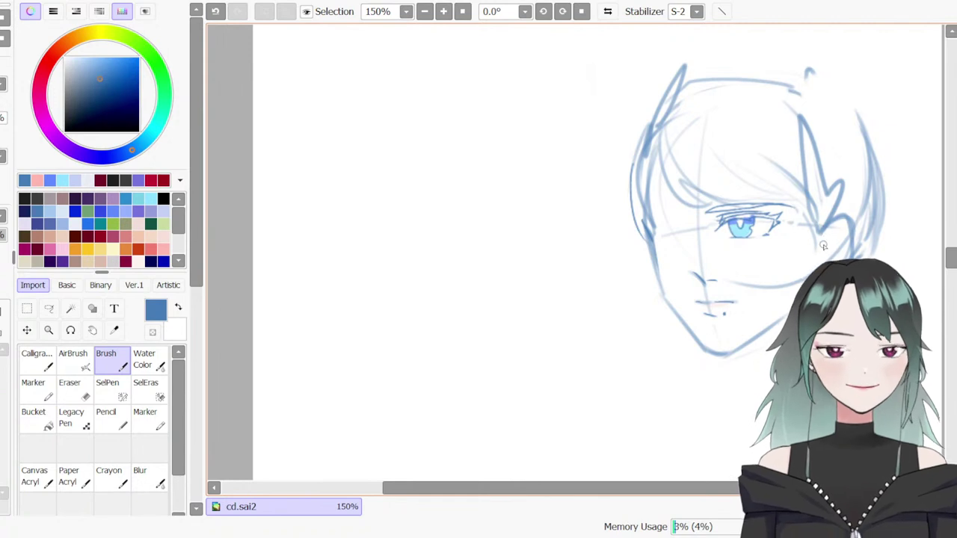
key("ctrl+z")
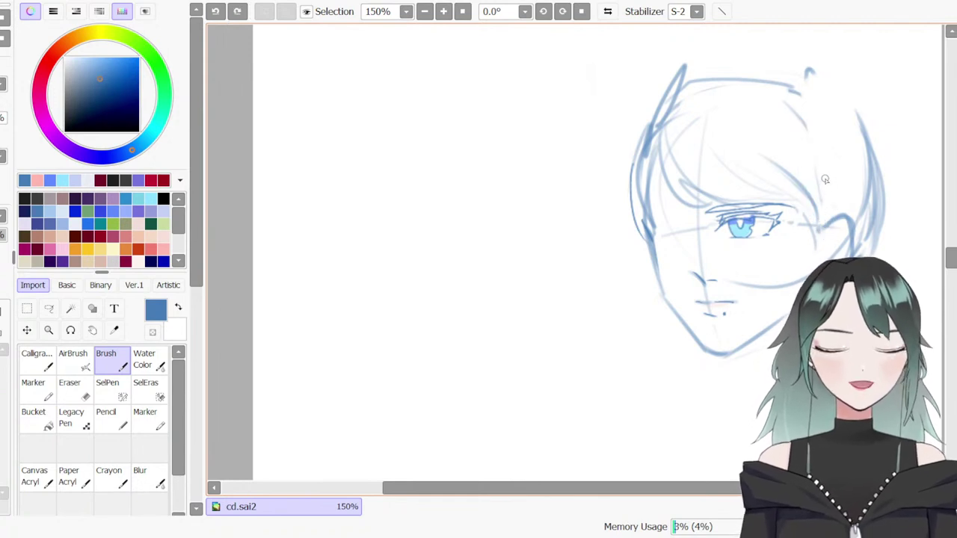
left_click_drag(821, 214, 806, 135)
key("ctrl+z")
key("ctrl+z")
Draw a long pointed laurel leaf above the ear with a small leaf tucked behind its base
mouse_move(823, 216)
left_mouse_down()
mouse_move(803, 131)
mouse_move(839, 195)
left_mouse_up()
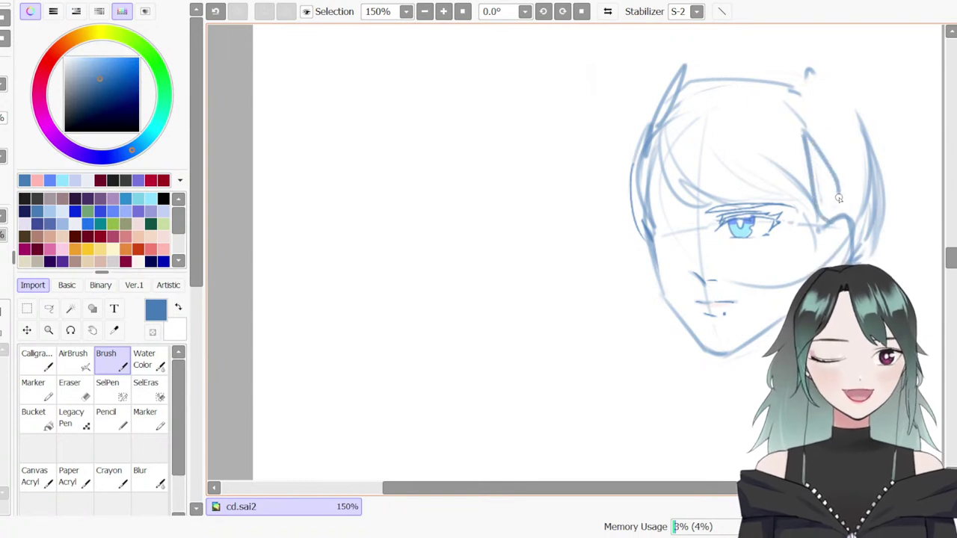
left_click_drag(805, 133, 837, 206)
key("ctrl+z")
mouse_move(807, 136)
left_mouse_down()
mouse_move(841, 200)
mouse_move(856, 179)
left_mouse_up()
mouse_move(856, 179)
left_mouse_down()
mouse_move(848, 214)
mouse_move(855, 179)
left_mouse_up()
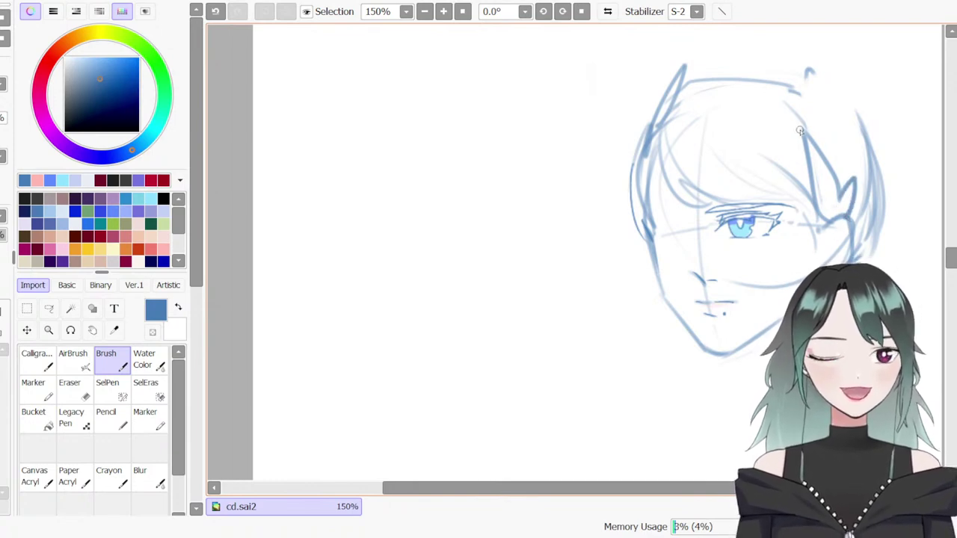
left_click_drag(826, 215, 804, 133)
mouse_move(804, 133)
left_mouse_down()
mouse_move(840, 200)
mouse_move(834, 120)
mouse_move(857, 172)
left_mouse_up()
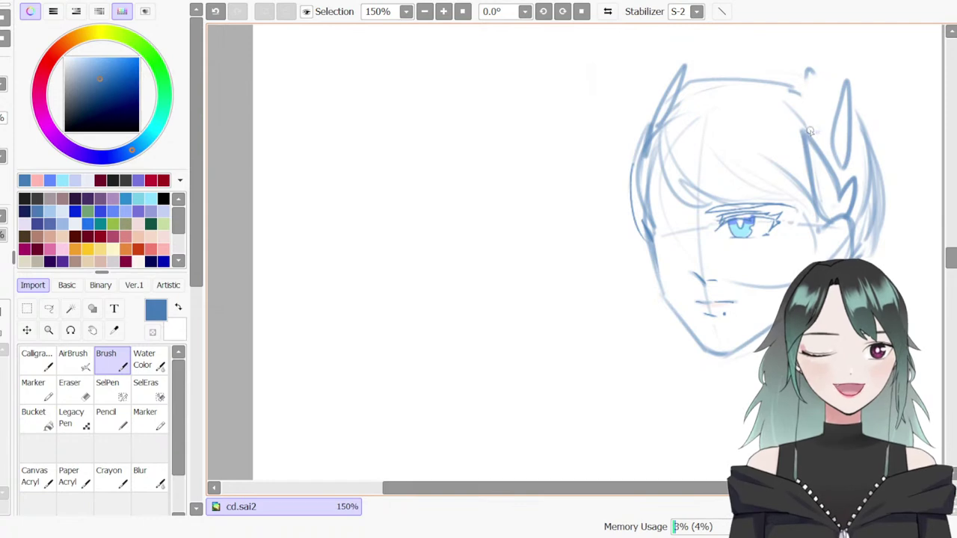
Draw a pointed laurel leaf near the crown and erase the rounded leaf outline and stray marks around it
left_click_drag(816, 134, 824, 136)
key("e")
left_click_drag(846, 83, 845, 110)
key("n")
mouse_move(838, 126)
left_mouse_down()
mouse_move(843, 80)
mouse_move(853, 148)
left_mouse_up()
key("e")
mouse_move(812, 93)
left_mouse_down()
mouse_move(822, 129)
mouse_move(809, 66)
mouse_move(825, 138)
left_mouse_up()
key("b")
key("ctrl+z")
key("e")
Redraw the tall rear laurel leaf with a sharp tip and clean up where its base meets the neighbouring leaves
key("b")
mouse_move(842, 71)
left_mouse_down()
mouse_move(843, 123)
mouse_move(851, 86)
left_mouse_up()
mouse_move(850, 87)
left_mouse_down()
mouse_move(844, 166)
mouse_move(838, 153)
left_mouse_up()
key("e")
key("b")
mouse_move(833, 142)
left_mouse_down()
mouse_move(842, 171)
mouse_move(854, 135)
mouse_move(843, 157)
left_mouse_up()
key("e")
key("b")
mouse_move(857, 103)
left_mouse_down()
mouse_move(850, 157)
mouse_move(824, 142)
mouse_move(829, 129)
left_mouse_up()
key("e")
key("ctrl+z")
key("ctrl+z")
key("b")
left_click_drag(837, 184, 835, 198)
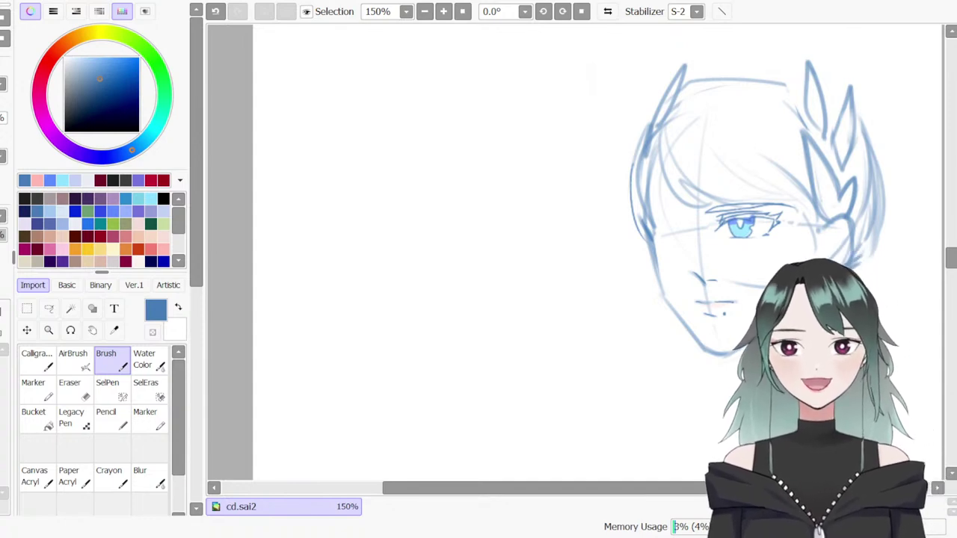
key("e")
key("b")
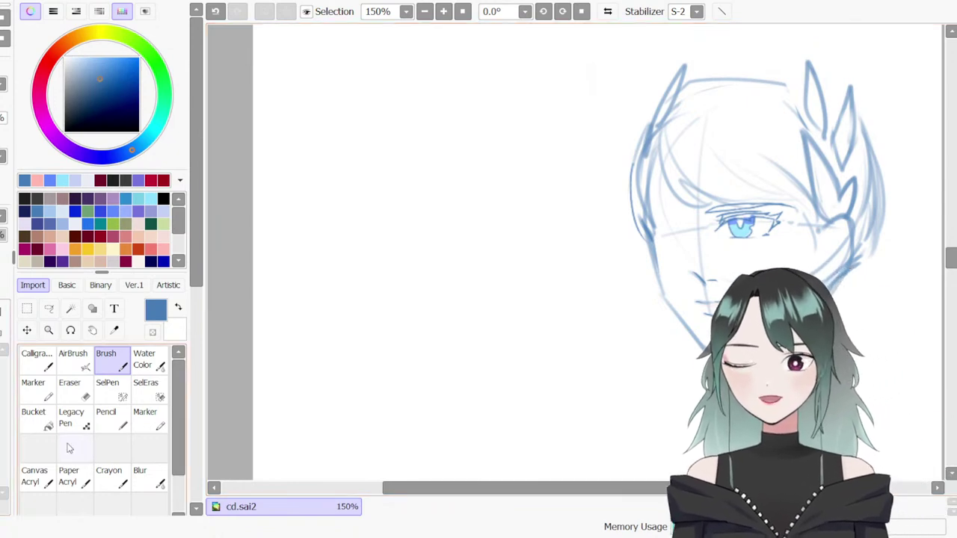
Paint a very pale peach skin base over the whole head with a large Calligraphy brush, on a layer that keeps the eye colour uncovered
left_click(165, 235)
key("c")
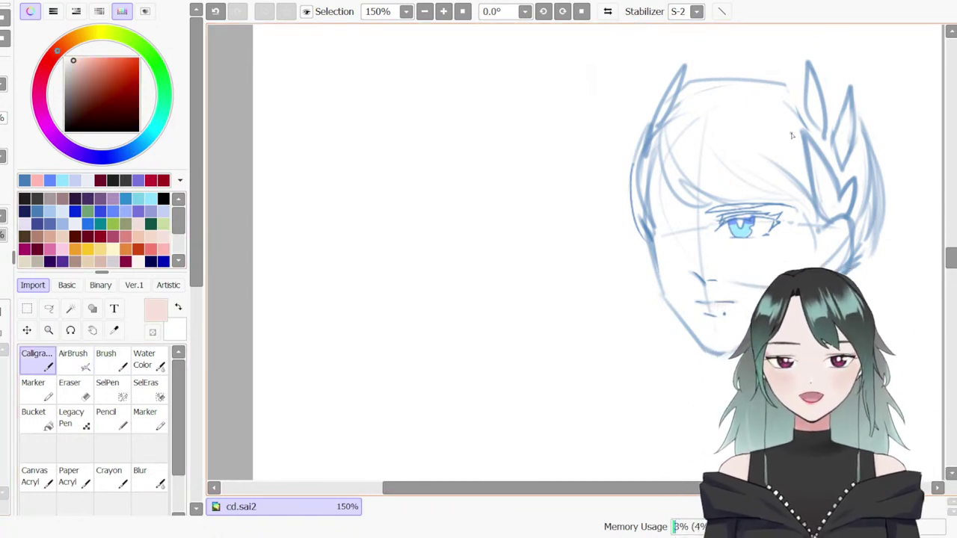
left_click_drag(692, 215, 730, 189)
mouse_move(709, 321)
left_mouse_down()
mouse_move(680, 232)
mouse_move(714, 326)
mouse_move(728, 234)
left_mouse_up()
key("ctrl+z")
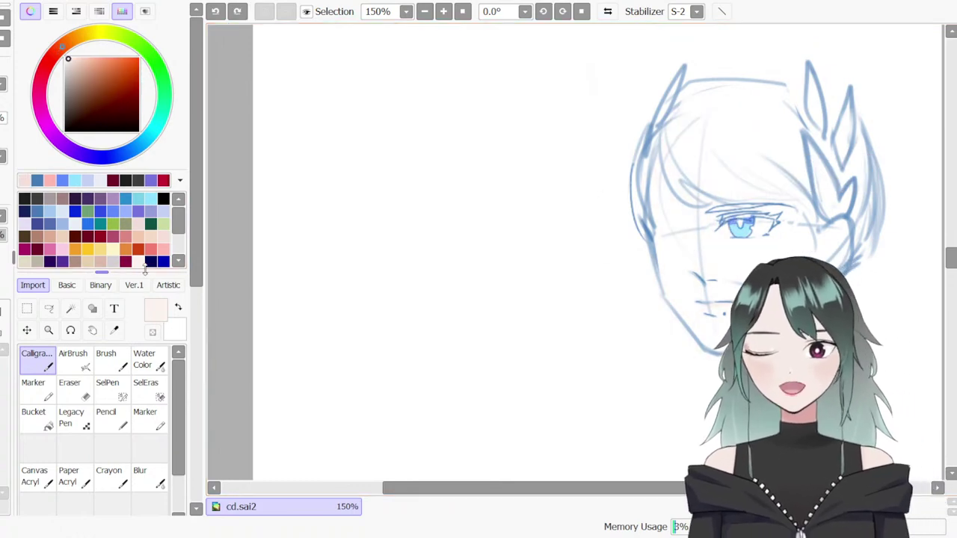
key("ctrl+y")
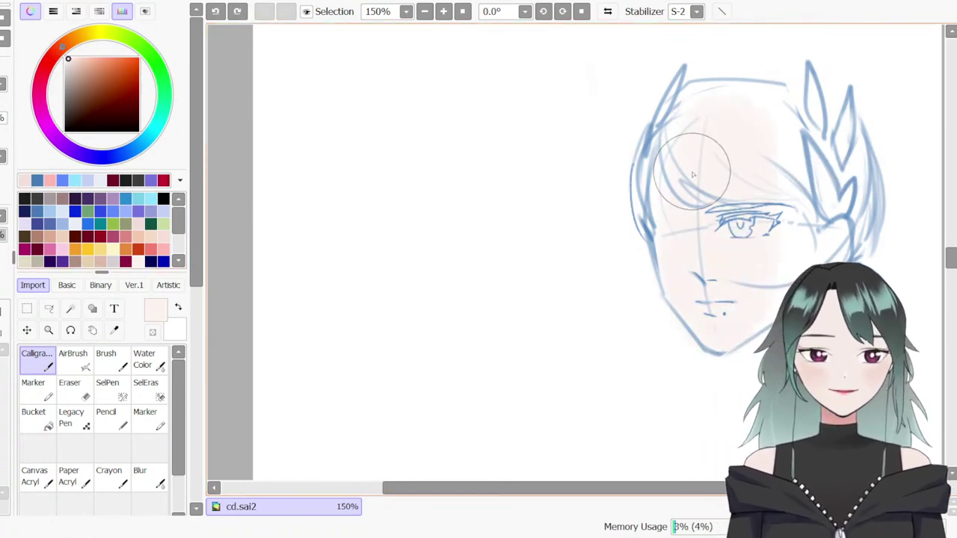
key("ctrl+z")
left_click(2, 312)
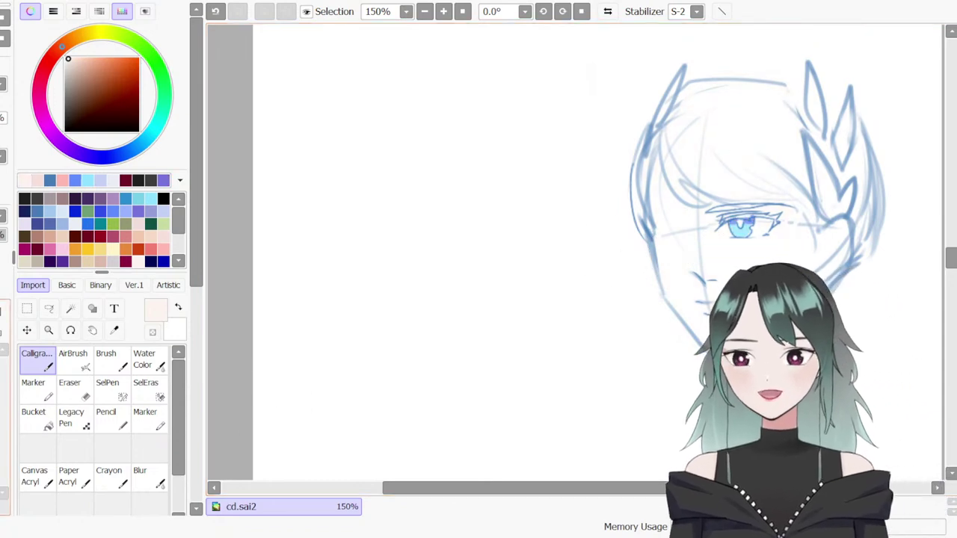
mouse_move(665, 231)
left_mouse_down()
mouse_move(722, 156)
mouse_move(728, 235)
mouse_move(764, 331)
left_mouse_up()
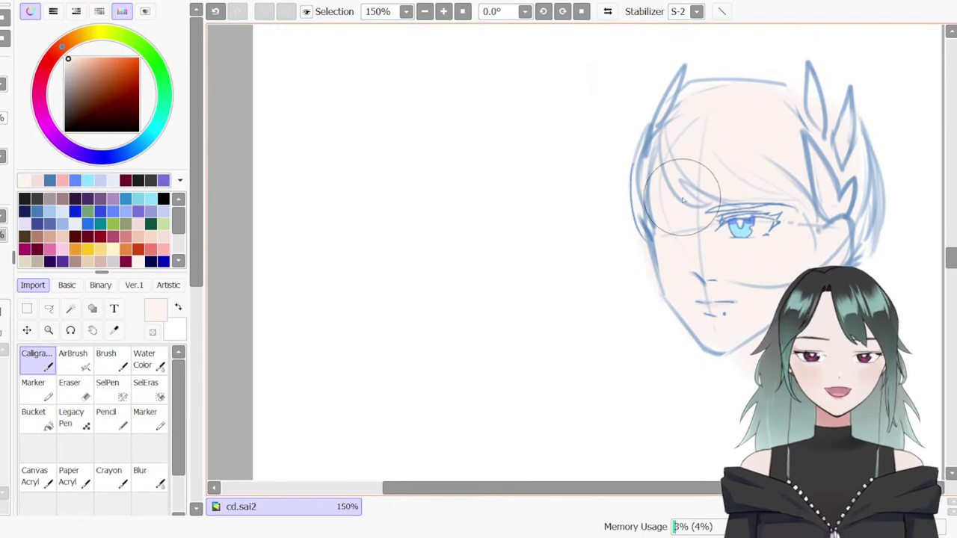
left_click_drag(657, 316, 657, 246)
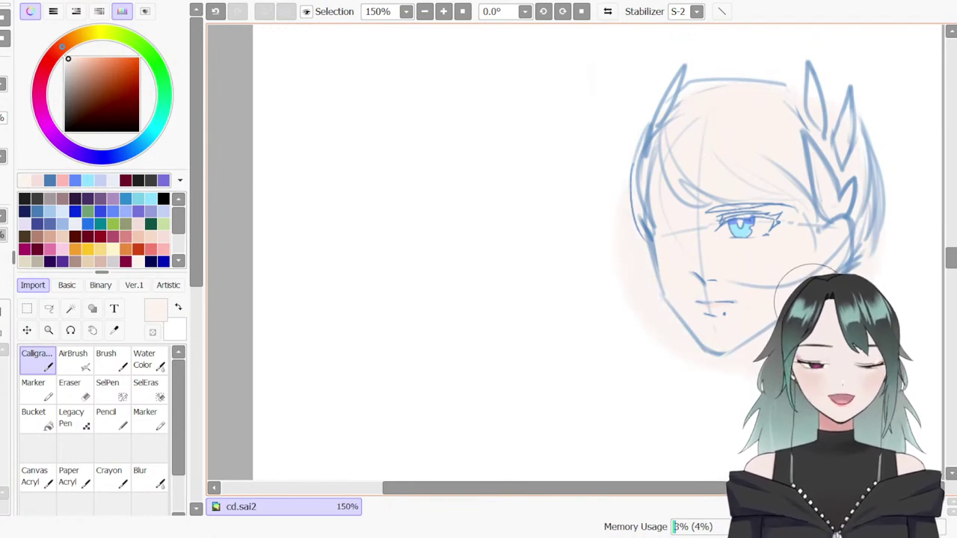
Shade the skin beneath the bangs and beside the outer eye corner with the Marker in a slightly darker light pink
left_click(47, 396)
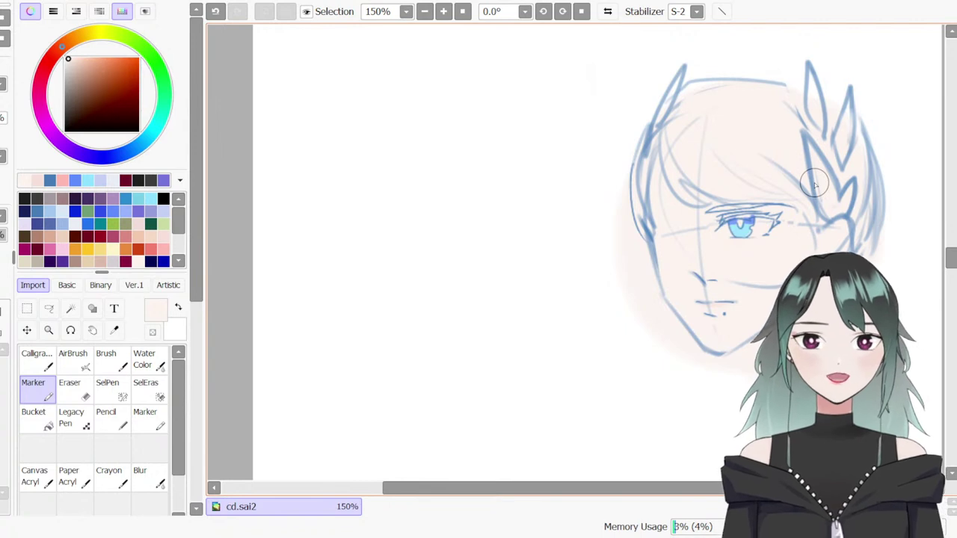
left_click(163, 236)
left_click_drag(722, 194, 739, 191)
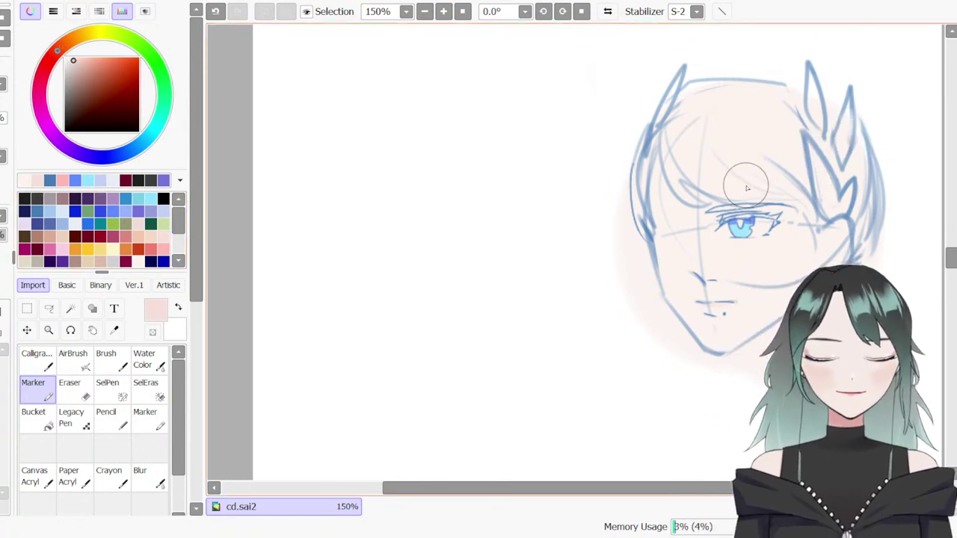
left_click_drag(661, 203, 675, 214)
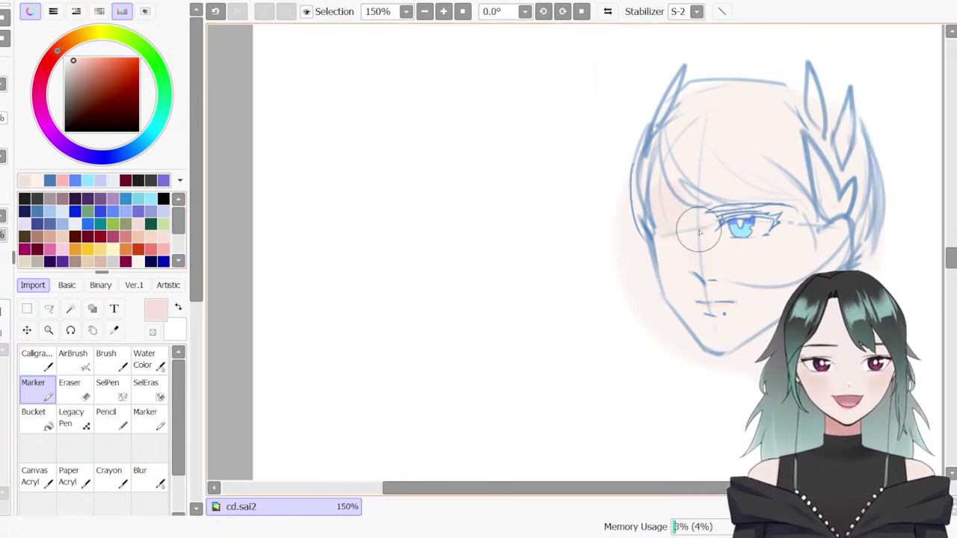
key("ctrl+z")
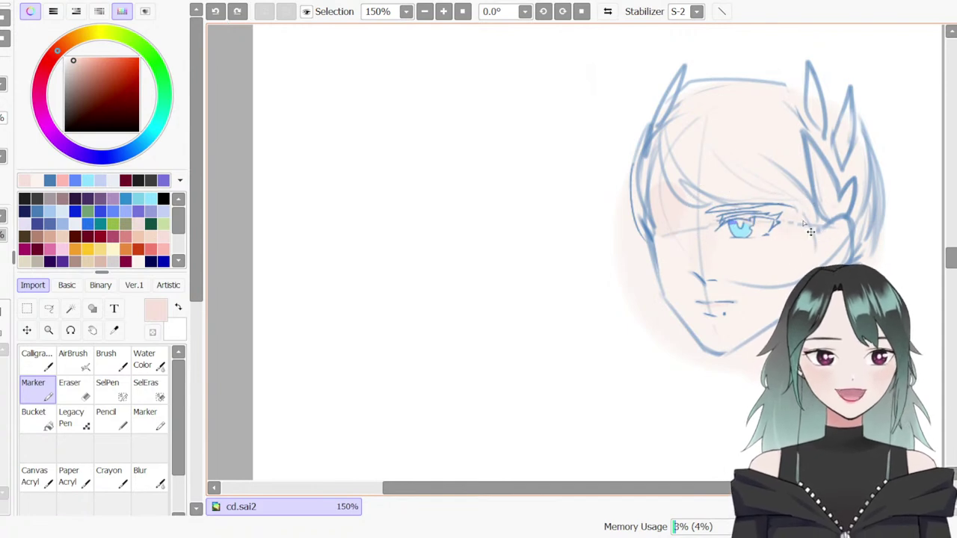
left_click_drag(807, 222, 820, 240)
Adjust the Marker size and add soft pink shading around the nose, far temple, cheek and front of the ear
key("]")
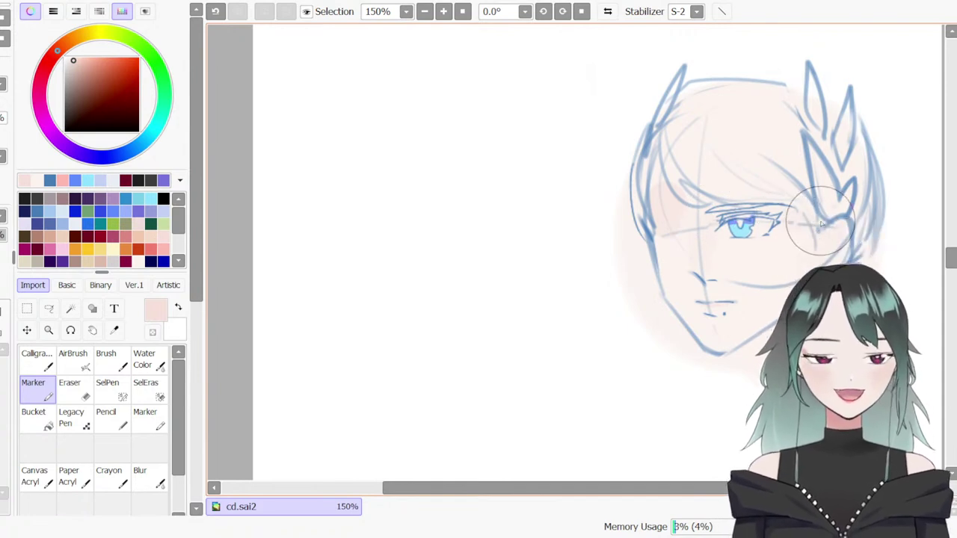
left_click_drag(728, 253, 715, 260)
mouse_move(684, 219)
left_mouse_down()
mouse_move(660, 205)
mouse_move(658, 168)
left_mouse_up()
left_click_drag(736, 258, 723, 268)
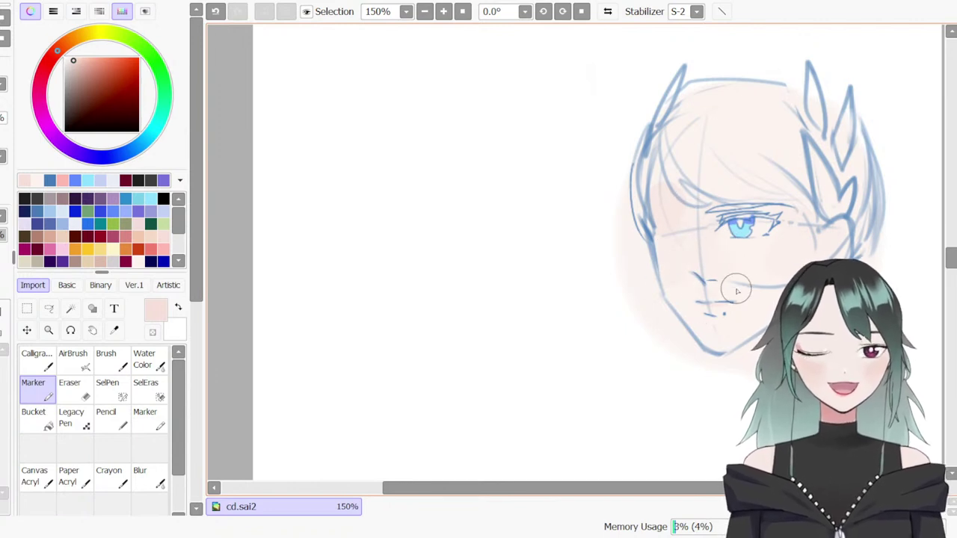
left_click_drag(758, 304, 777, 294)
key("ctrl+z")
mouse_move(758, 252)
left_mouse_down()
mouse_move(799, 222)
mouse_move(784, 271)
mouse_move(821, 228)
left_mouse_up()
left_click_drag(821, 228, 826, 245)
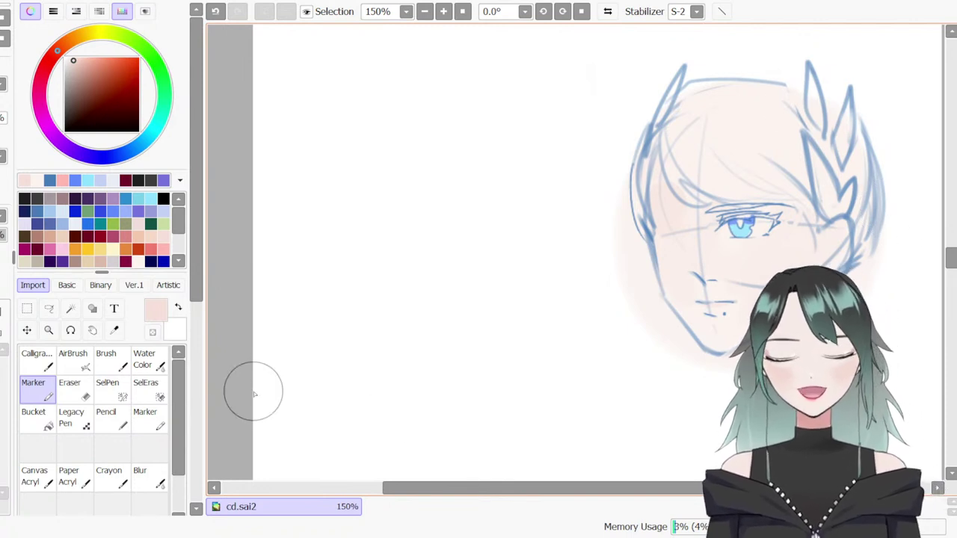
Paint the bangs and hair across the top of the head pale warm yellow with the Marker
left_click(112, 250)
key("]")
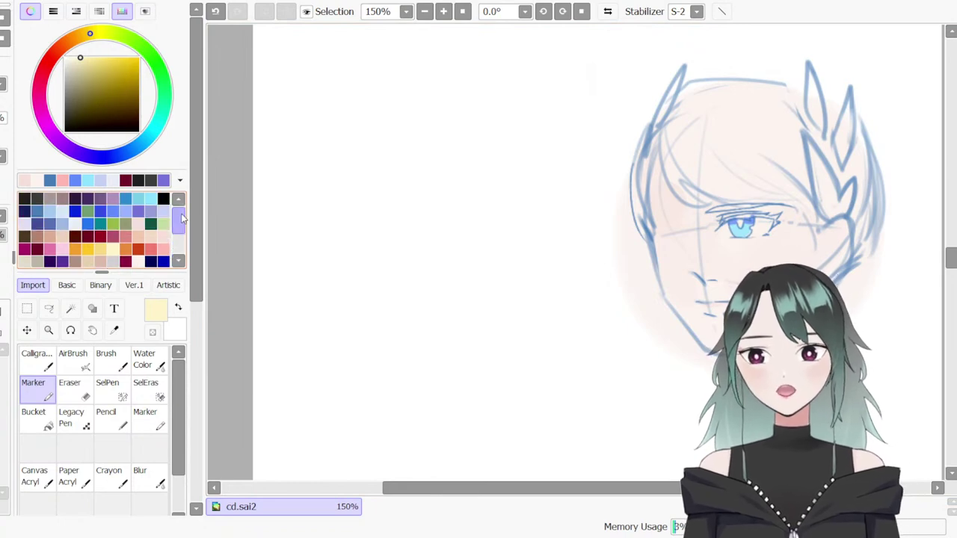
left_click_drag(102, 272, 102, 284)
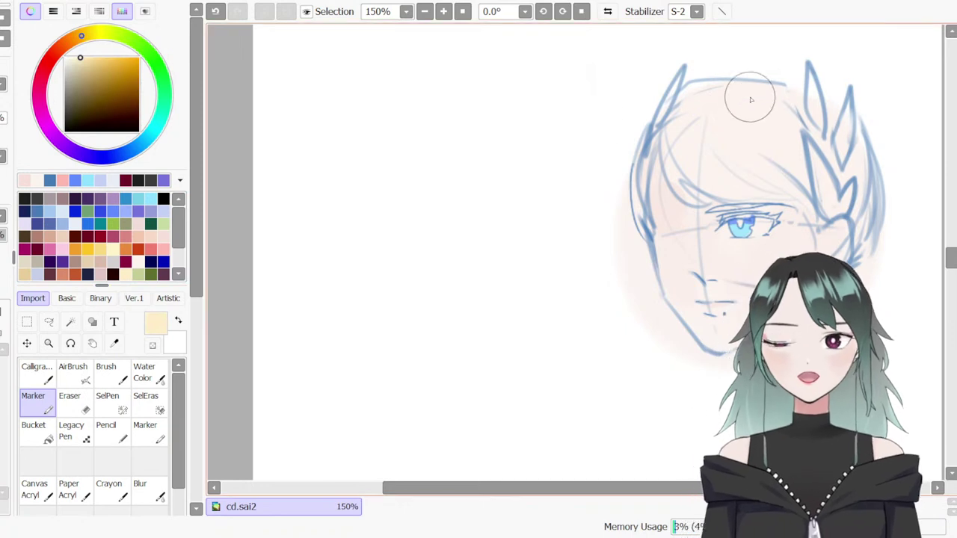
mouse_move(728, 186)
left_mouse_down()
mouse_move(690, 129)
mouse_move(713, 101)
mouse_move(822, 208)
mouse_move(862, 196)
mouse_move(829, 121)
mouse_move(679, 152)
mouse_move(690, 196)
mouse_move(693, 134)
mouse_move(788, 97)
left_mouse_up()
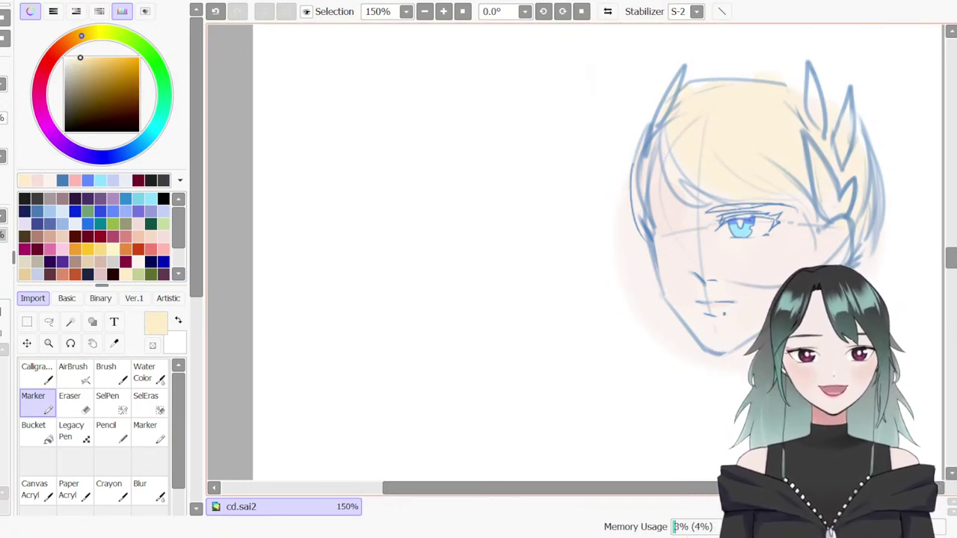
key("ctrl+z")
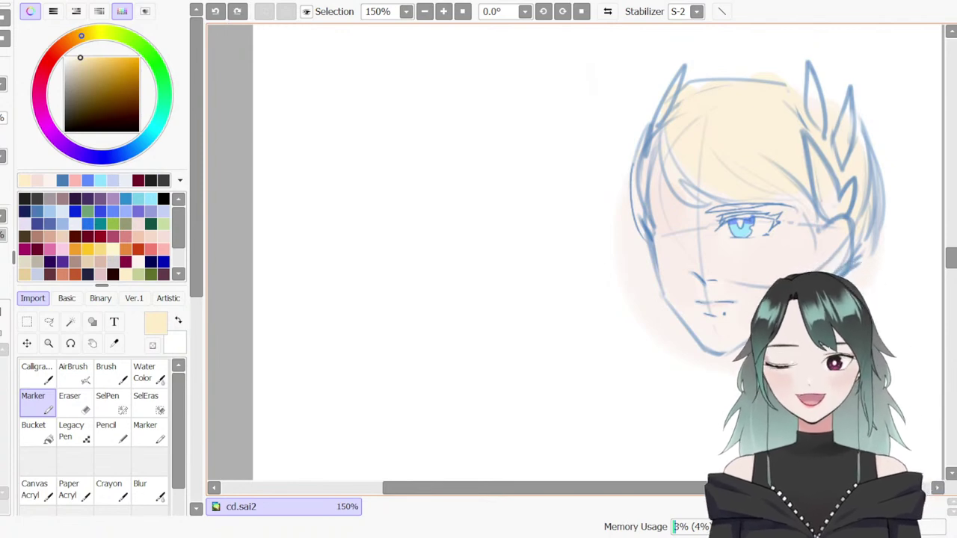
left_click_drag(687, 178, 737, 88)
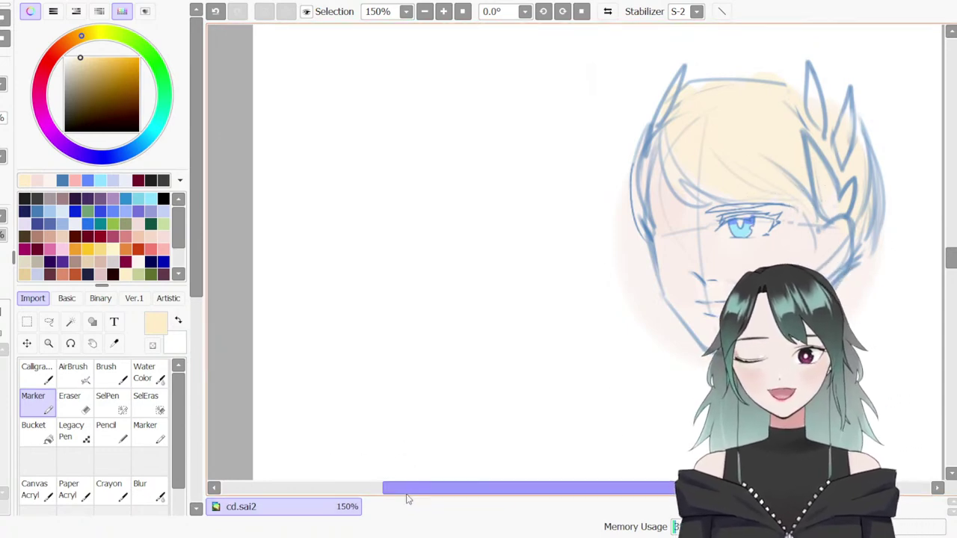
Write the number 182 in blue with the Brush in the blank area beside the finished head
left_click(37, 212)
key("b")
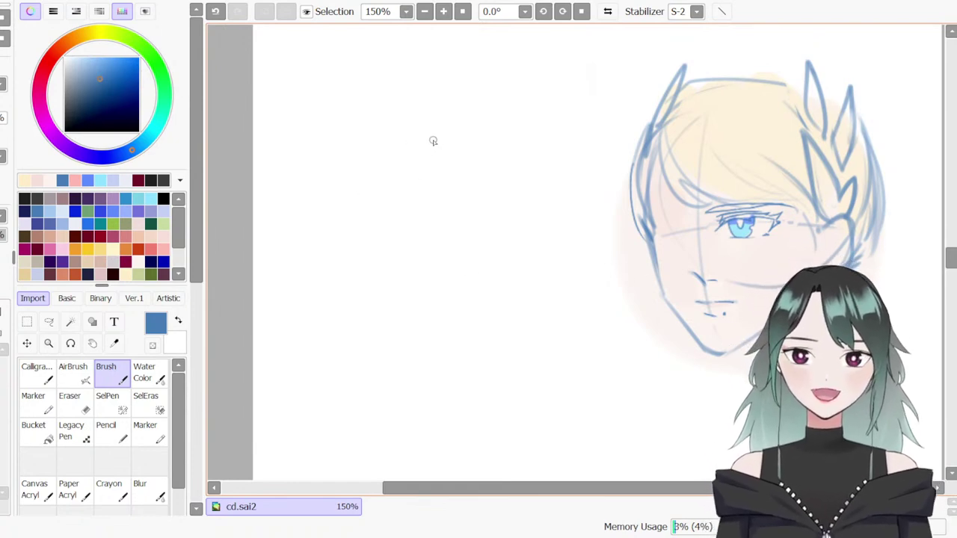
left_click_drag(512, 73, 510, 112)
left_click_drag(544, 73, 539, 75)
left_click_drag(559, 70, 594, 112)
left_click_drag(449, 172, 481, 321)
key("ctrl+z")
left_click_drag(430, 174, 455, 298)
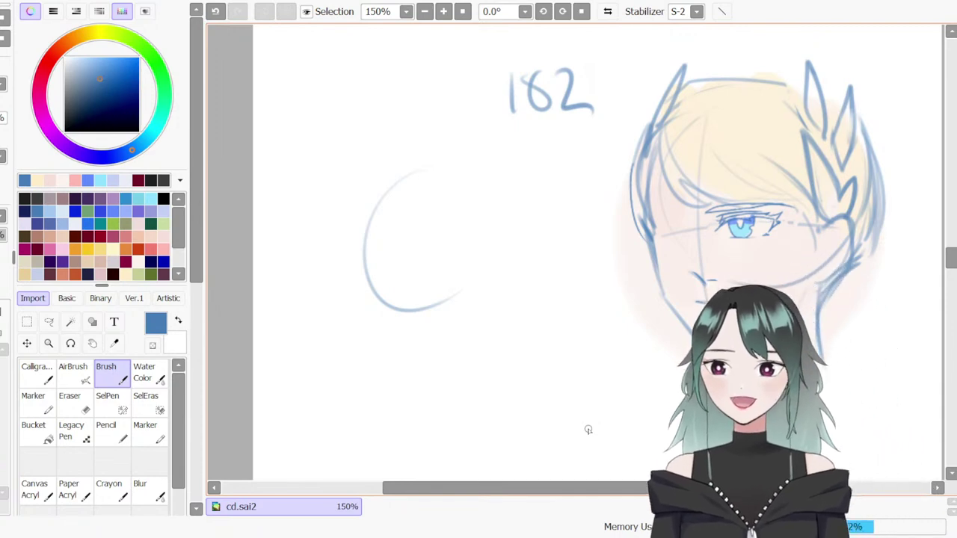
left_click_drag(478, 166, 465, 306)
key("ctrl+z")
mouse_move(451, 162)
left_mouse_down()
mouse_move(513, 285)
mouse_move(489, 313)
left_mouse_up()
key("e")
mouse_move(462, 272)
left_mouse_down()
mouse_move(453, 299)
mouse_move(410, 311)
mouse_move(508, 234)
mouse_move(520, 277)
mouse_move(505, 277)
mouse_move(487, 332)
left_mouse_up()
key("b")
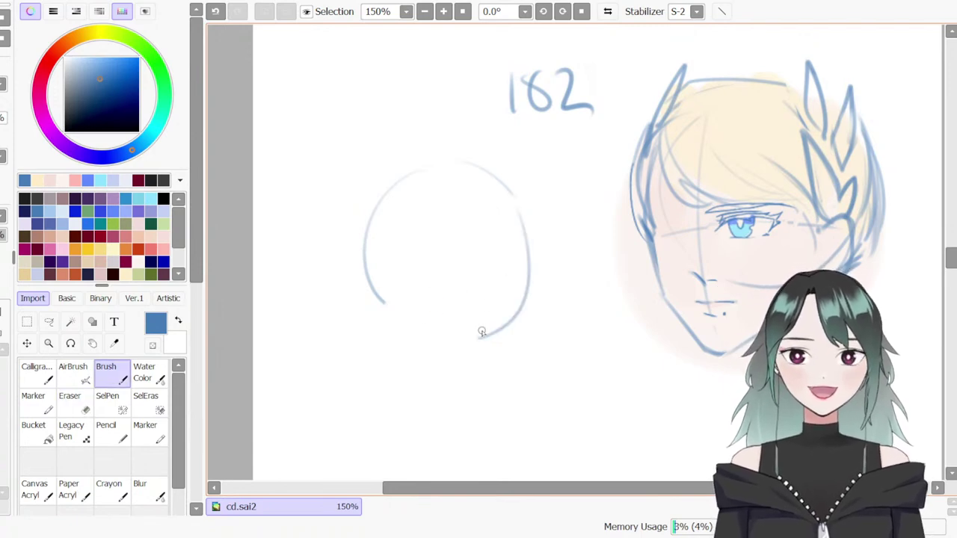
mouse_move(519, 201)
left_mouse_down()
mouse_move(530, 294)
mouse_move(502, 317)
left_mouse_up()
key("ctrl+z")
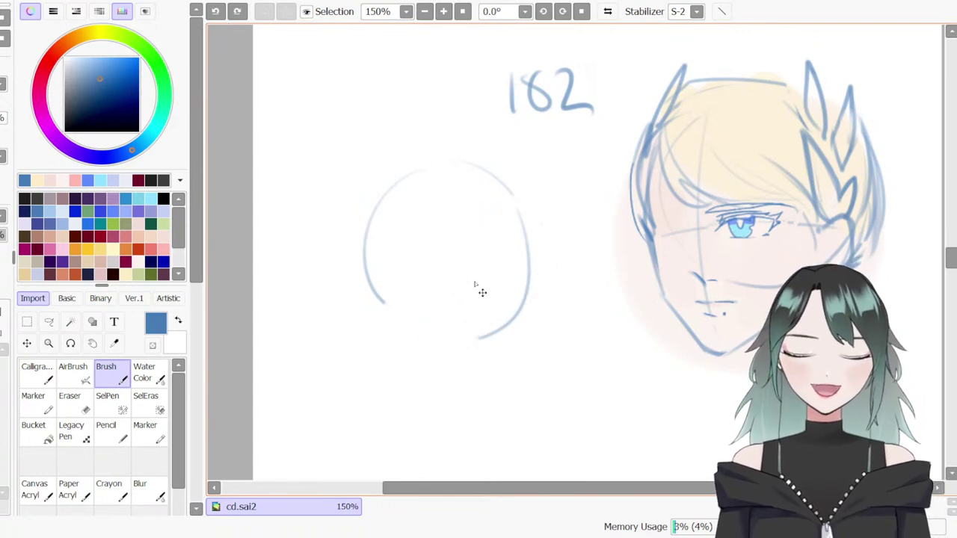
key("e")
mouse_move(490, 195)
left_mouse_down()
mouse_move(440, 293)
mouse_move(513, 248)
left_mouse_up()
mouse_move(501, 329)
left_mouse_down()
mouse_move(403, 308)
mouse_move(419, 237)
left_mouse_up()
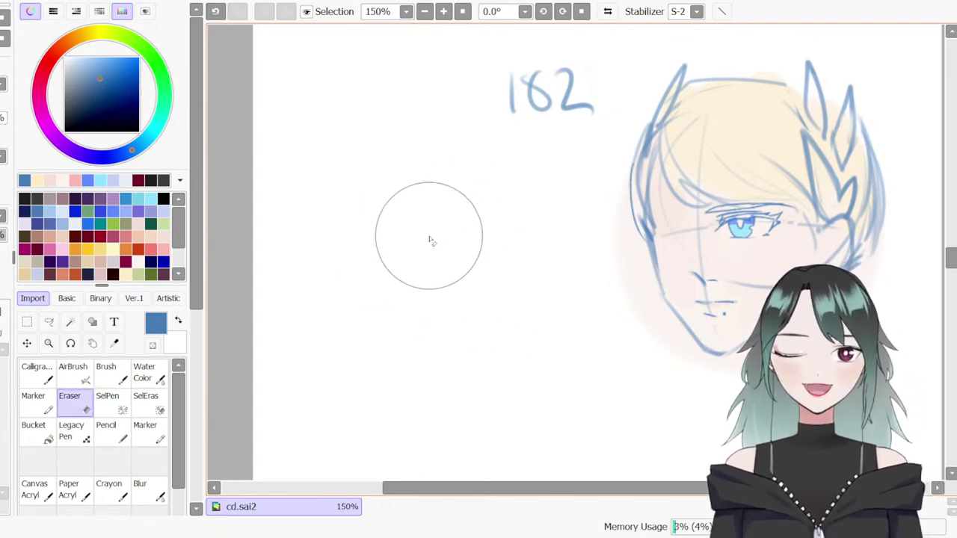
Sketch a light cranial circle in the blank area below 182, with a vertical face line and a slanted eye line
key("b")
left_click_drag(427, 171, 394, 270)
mouse_move(476, 183)
left_mouse_down()
mouse_move(520, 244)
mouse_move(459, 302)
left_mouse_up()
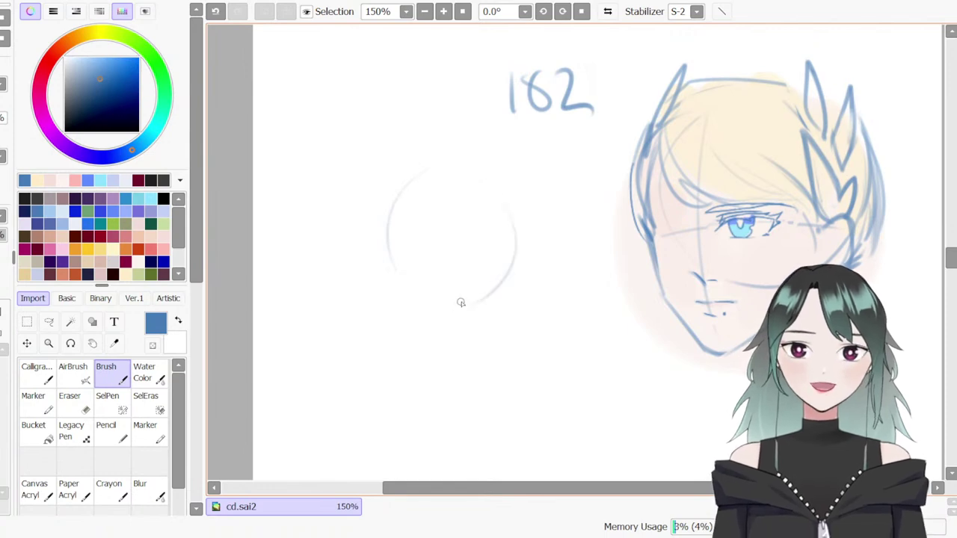
left_click_drag(380, 235, 407, 355)
left_click_drag(390, 278, 514, 254)
Draw the side-profile head's brow dip and pointed nose with the Calligraphy pen on the front edge of the cranial circle
key("n")
mouse_move(388, 268)
left_mouse_down()
mouse_move(360, 269)
mouse_move(392, 280)
mouse_move(390, 307)
mouse_move(392, 277)
mouse_move(382, 300)
mouse_move(393, 314)
left_mouse_up()
key("ctrl+z")
key("ctrl+z")
key("ctrl+z")
key("ctrl+z")
key("ctrl+z")
key("ctrl+z")
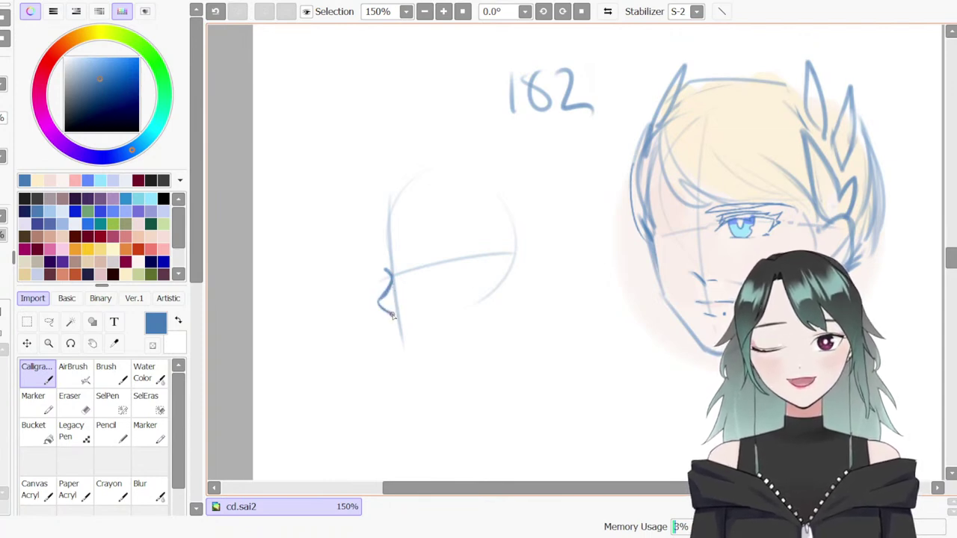
key("e")
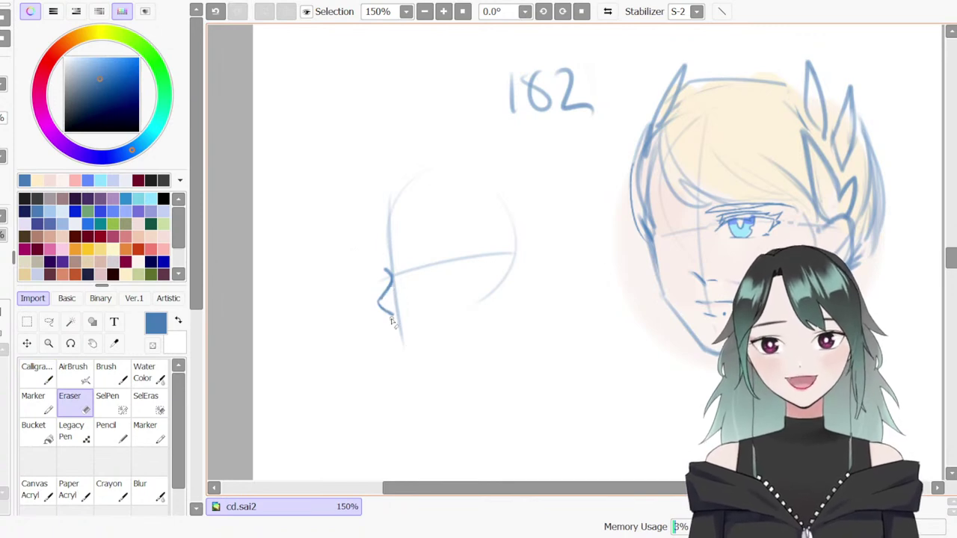
Refine the underside of the profile's nose and draw the upper lip and mouth line below it
key("n")
mouse_move(391, 279)
left_mouse_down()
mouse_move(379, 303)
mouse_move(394, 315)
left_mouse_up()
key("ctrl+z")
key("ctrl+z")
key("ctrl+z")
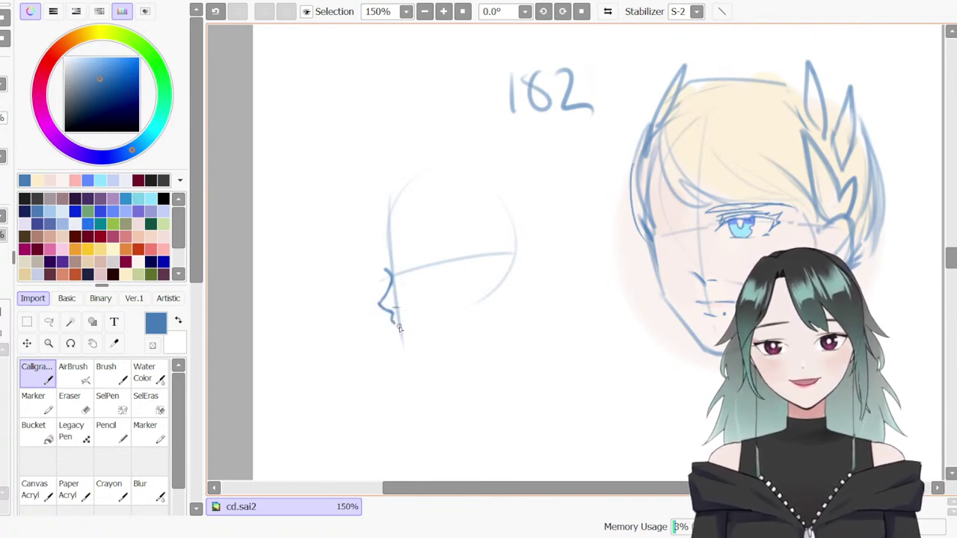
key("ctrl+z")
left_click_drag(390, 274, 413, 329)
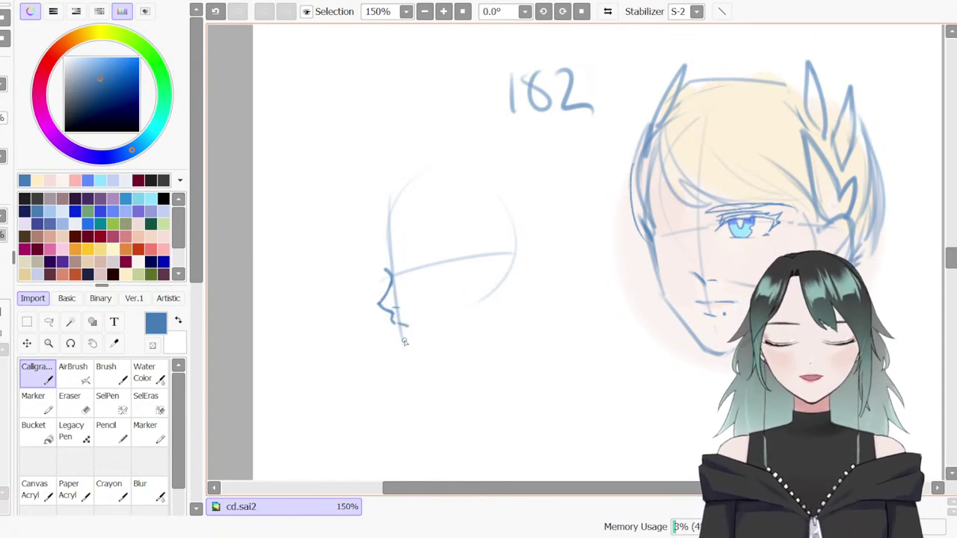
Draw the profile's lower lip, chin and a jawline slanting up toward the back of the head
key("ctrl+z")
mouse_move(398, 332)
left_mouse_down()
mouse_move(414, 357)
mouse_move(406, 353)
mouse_move(450, 335)
left_mouse_up()
key("ctrl+z")
left_click_drag(404, 355, 462, 326)
Draw a small pointed collar flap beneath the blond head's chin with the Brush and the Calligraphy pen
left_click_drag(951, 258, 944, 266)
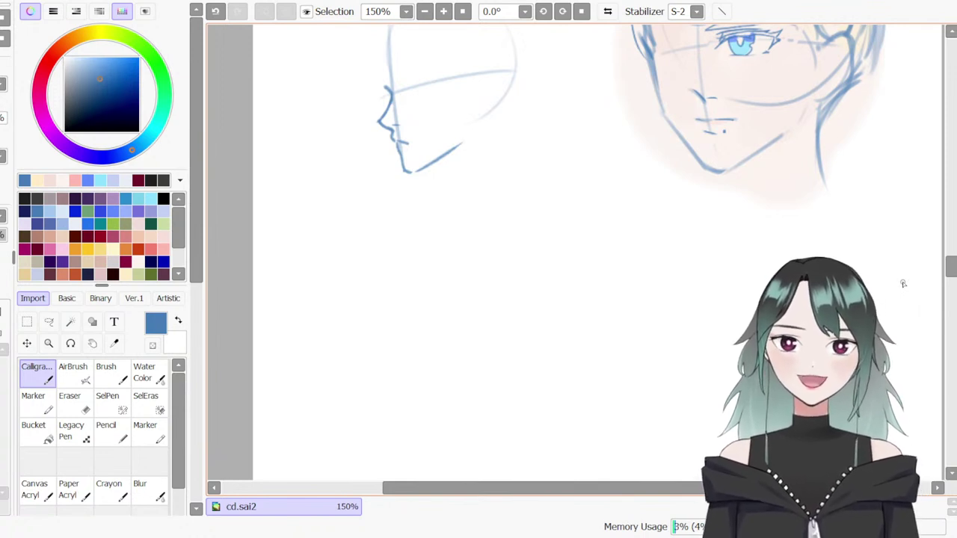
left_click_drag(648, 489, 685, 486)
key("v")
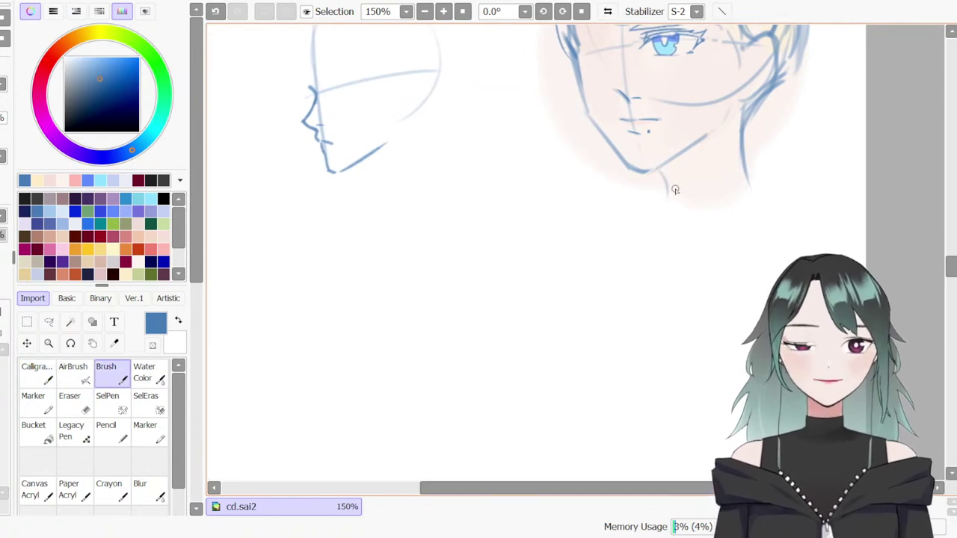
key("n")
mouse_move(652, 186)
left_mouse_down()
mouse_move(593, 209)
mouse_move(684, 196)
mouse_move(622, 187)
mouse_move(640, 202)
mouse_move(649, 274)
left_mouse_up()
key("ctrl+z")
key("ctrl+z")
left_click_drag(658, 171, 662, 196)
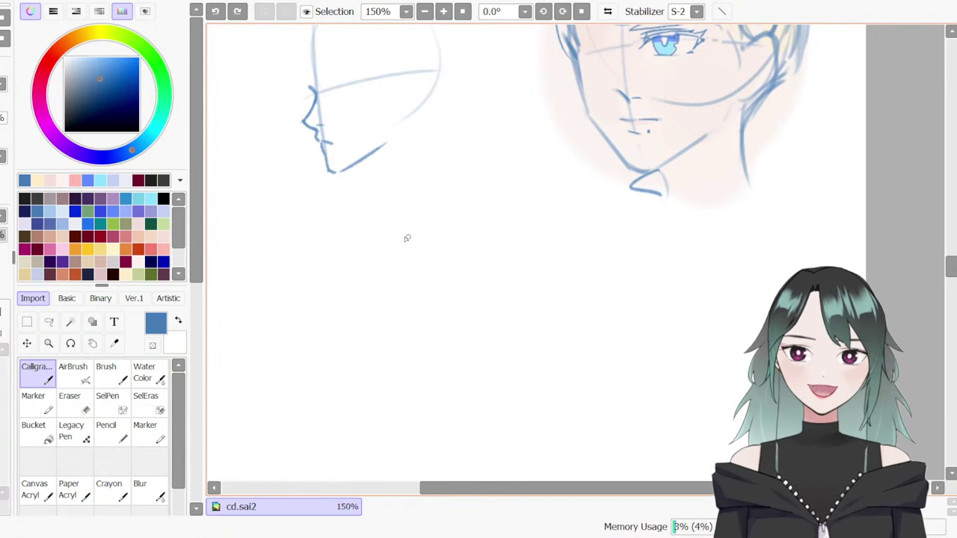
Handwrite "Forgot user" and "FU" in the blank area below the heads, and erase the writing
mouse_move(371, 266)
left_mouse_down()
mouse_move(373, 219)
mouse_move(401, 225)
mouse_move(410, 259)
mouse_move(446, 231)
mouse_move(458, 240)
mouse_move(441, 265)
mouse_move(482, 254)
left_mouse_up()
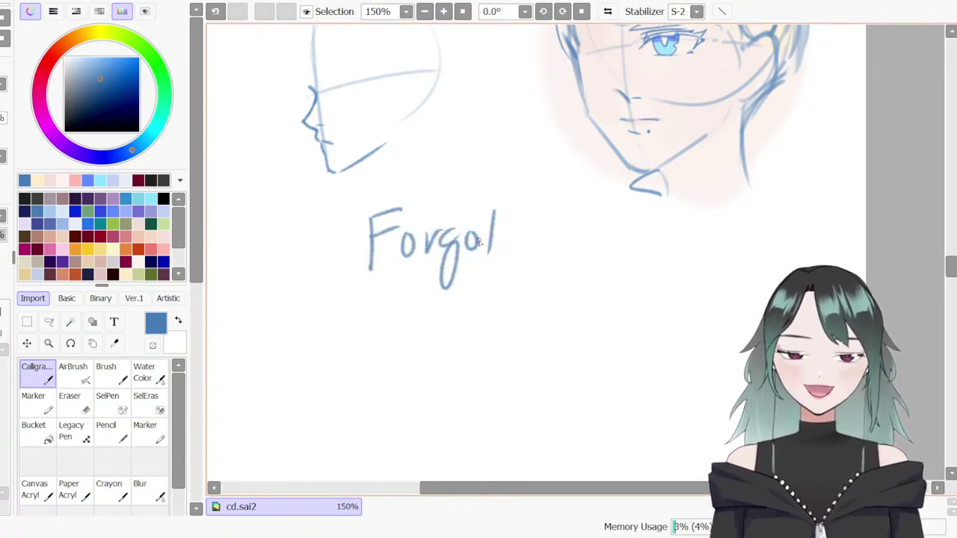
mouse_move(546, 230)
left_mouse_down()
mouse_move(553, 254)
mouse_move(604, 221)
left_mouse_up()
mouse_move(428, 323)
left_mouse_down()
mouse_move(426, 363)
mouse_move(471, 352)
mouse_move(492, 361)
left_mouse_up()
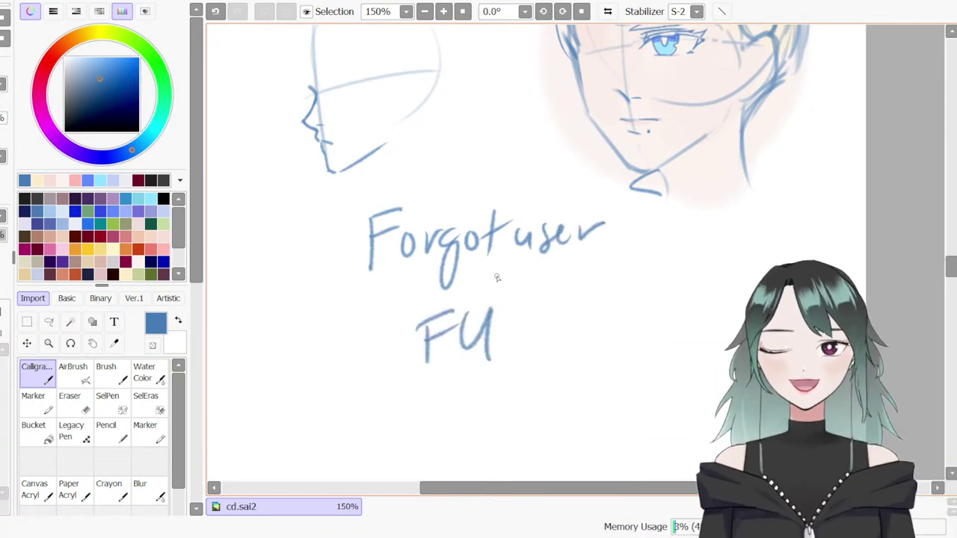
key("e")
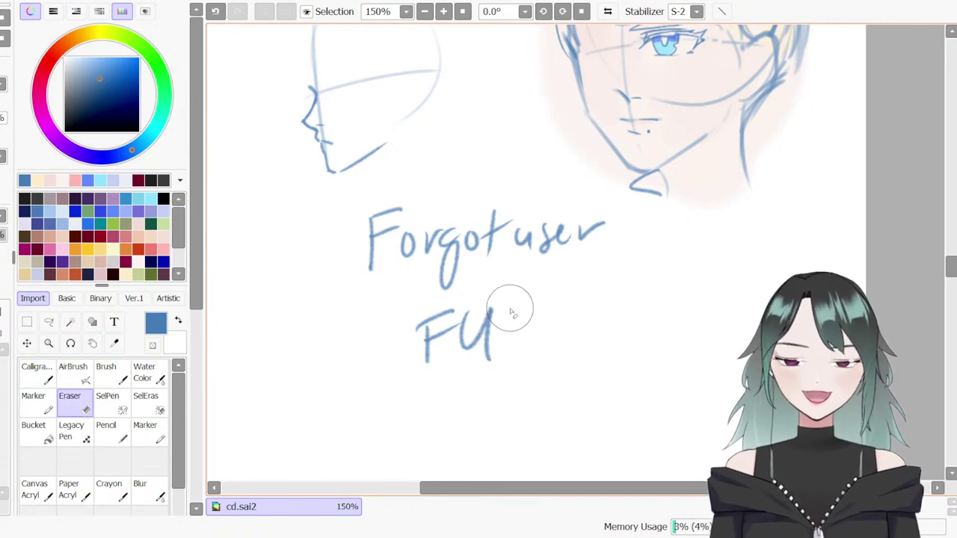
mouse_move(355, 442)
left_mouse_down()
mouse_move(525, 322)
mouse_move(618, 269)
mouse_move(286, 400)
mouse_move(464, 253)
mouse_move(324, 250)
mouse_move(537, 242)
mouse_move(559, 231)
left_mouse_up()
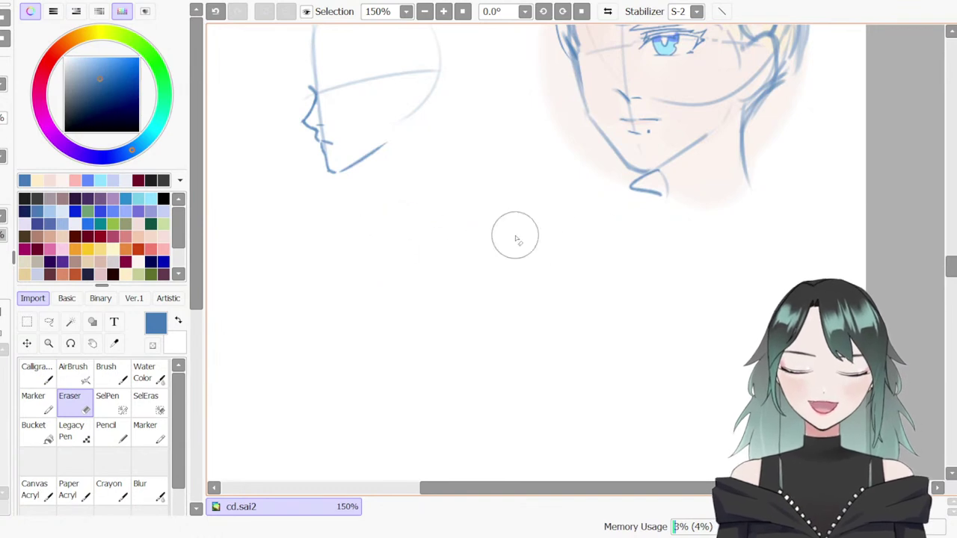
key("b")
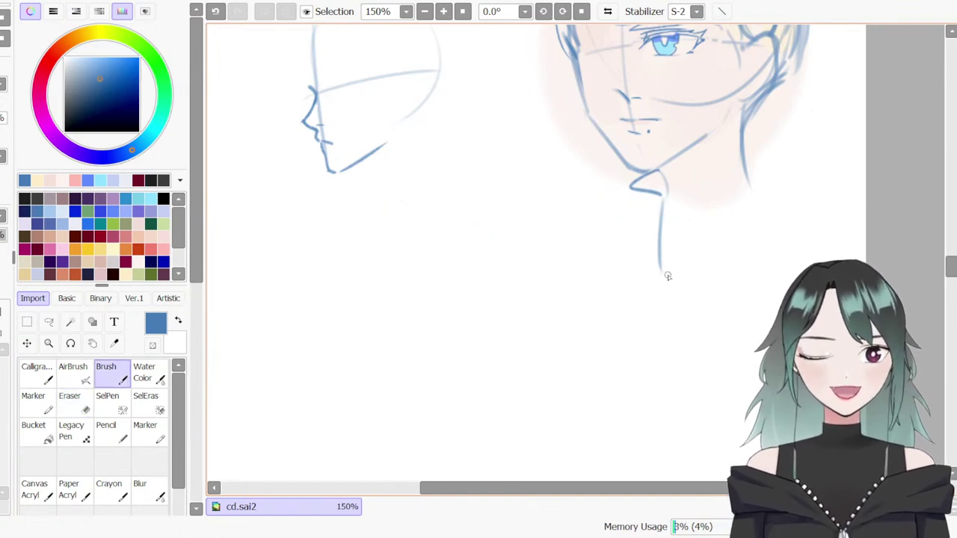
key("ctrl+z")
key("e")
mouse_move(456, 352)
left_mouse_down()
mouse_move(474, 295)
mouse_move(531, 214)
mouse_move(542, 292)
mouse_move(522, 254)
left_mouse_up()
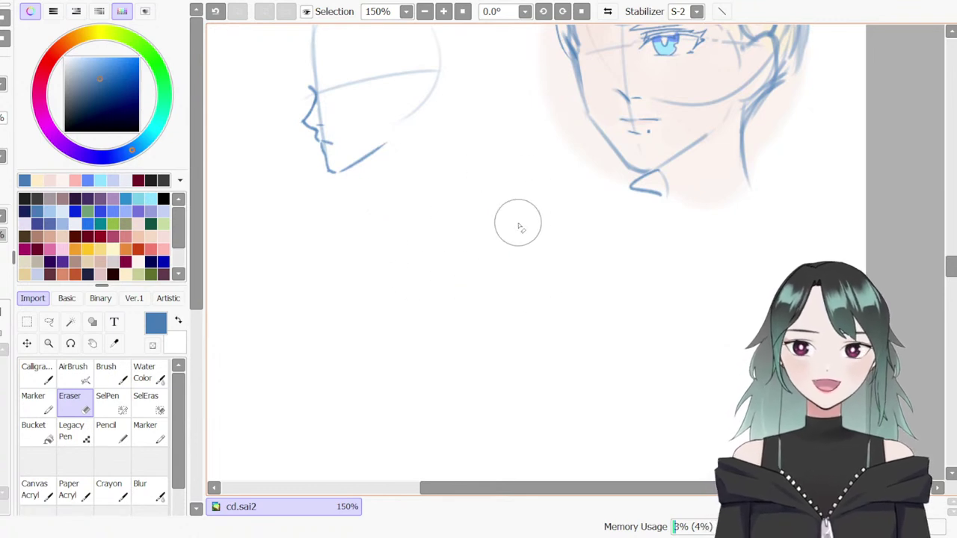
key("b")
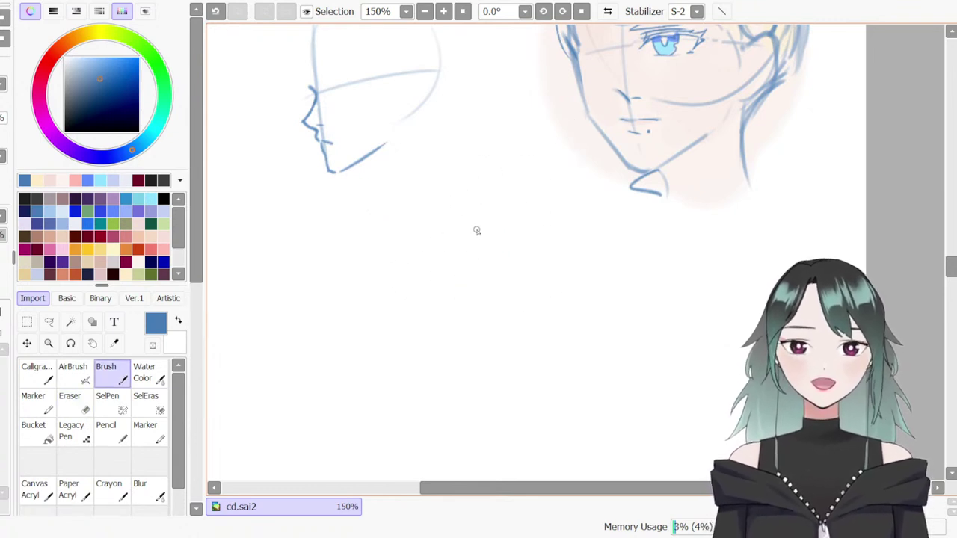
left_click_drag(442, 211, 531, 223)
key("ctrl+z")
left_click_drag(445, 180, 503, 190)
key("ctrl+z")
Sketch a small figure between the two heads with a round head, narrow neck, pointed collar and squared shoulders
mouse_move(486, 154)
left_mouse_down()
mouse_move(510, 157)
mouse_move(491, 199)
left_mouse_up()
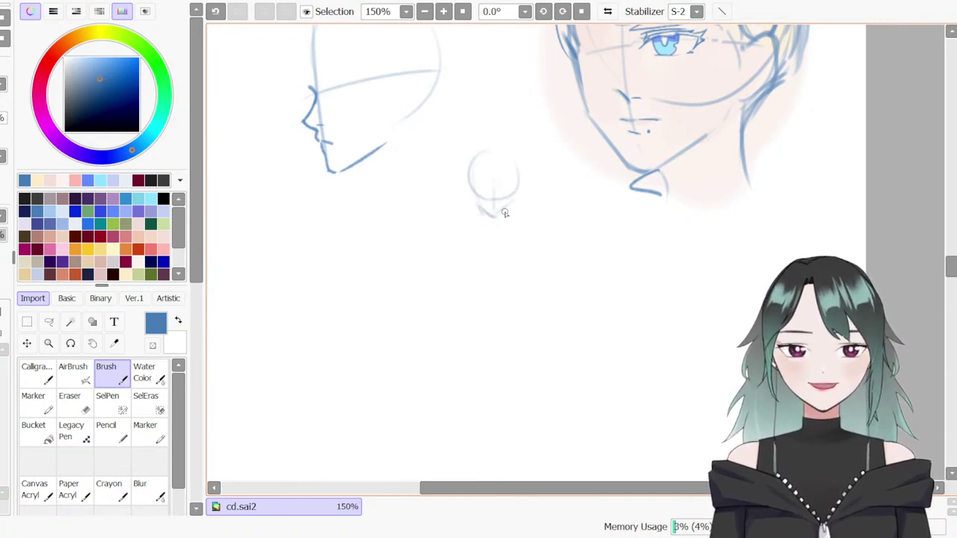
mouse_move(484, 218)
left_mouse_down()
mouse_move(483, 239)
mouse_move(458, 213)
mouse_move(504, 233)
left_mouse_up()
key("ctrl+z")
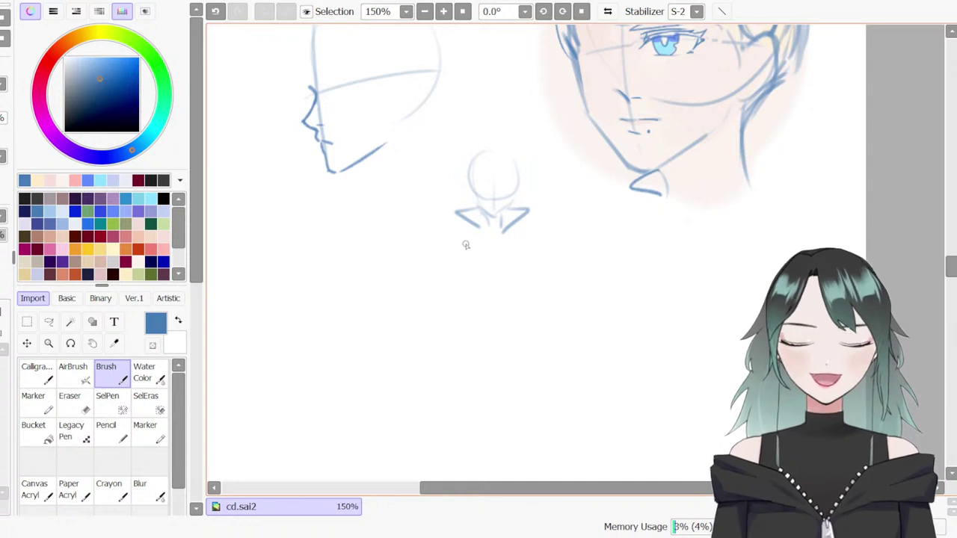
left_click_drag(517, 231, 558, 232)
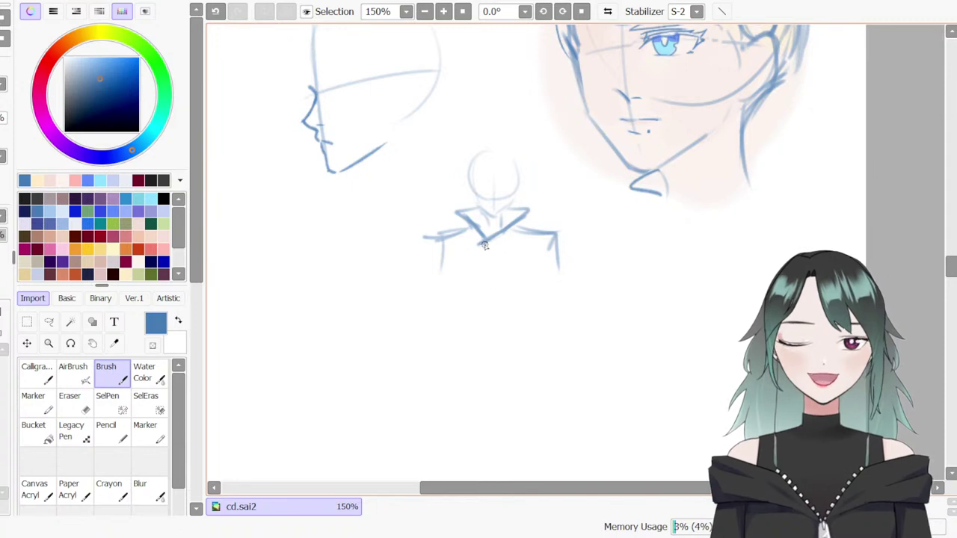
Close the figure's collar into a V and draw a flower brooch at its point, with a curved chain to a round pin
key("ctrl+z")
left_click_drag(480, 263, 479, 314)
key("ctrl+z")
key("e")
mouse_move(470, 250)
left_mouse_down()
mouse_move(484, 245)
mouse_move(475, 246)
mouse_move(477, 273)
left_mouse_up()
key("ctrl+z")
key("b")
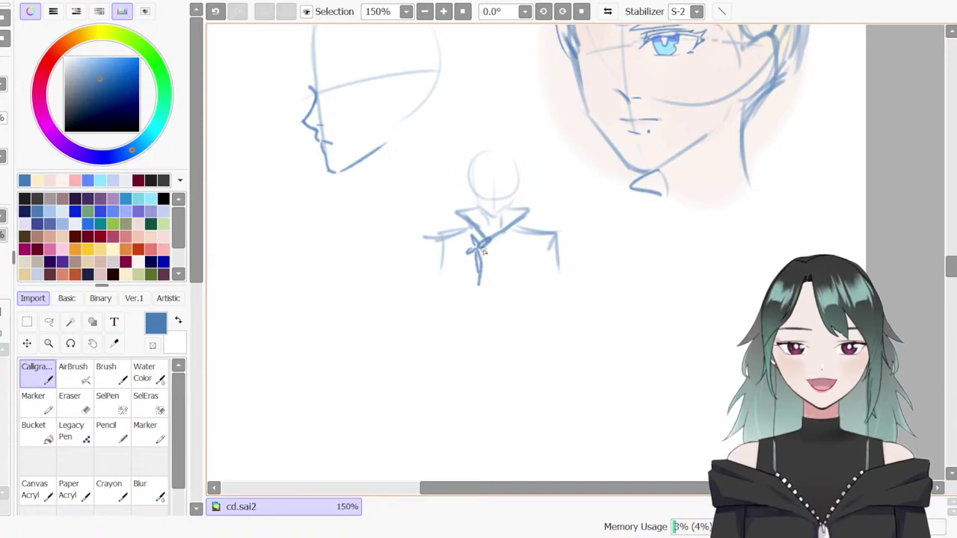
key("ctrl+z")
left_click_drag(475, 254, 479, 302)
key("e")
key("n")
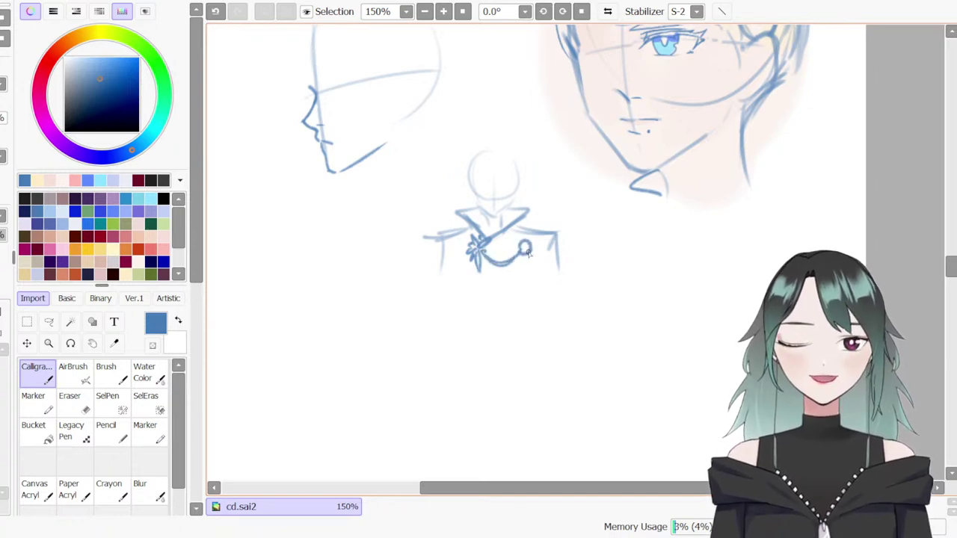
Draw the coat's vertical front closure down from the brooch, with two columns of small buttons on the chest
left_click_drag(477, 270, 478, 338)
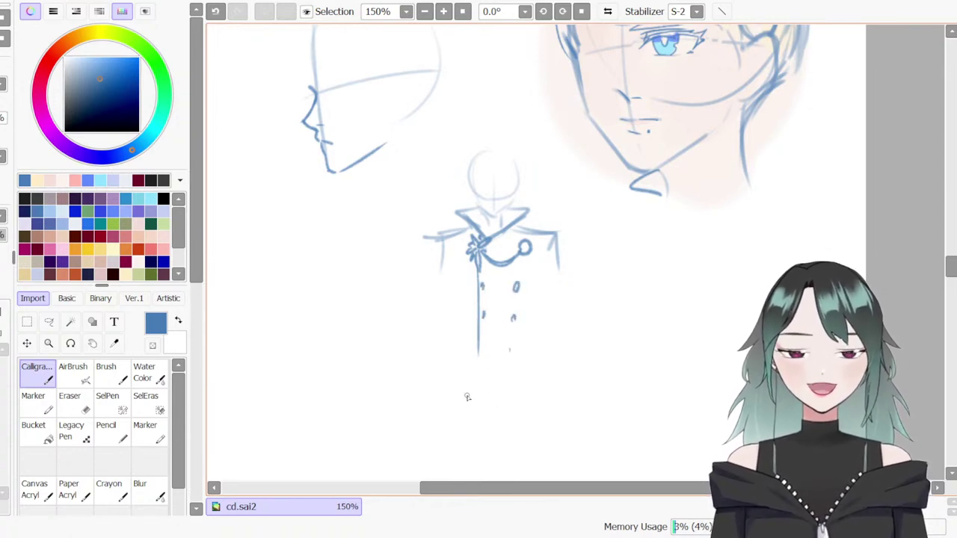
mouse_move(478, 322)
left_mouse_down()
mouse_move(498, 442)
mouse_move(484, 467)
left_mouse_up()
key("ctrl+z")
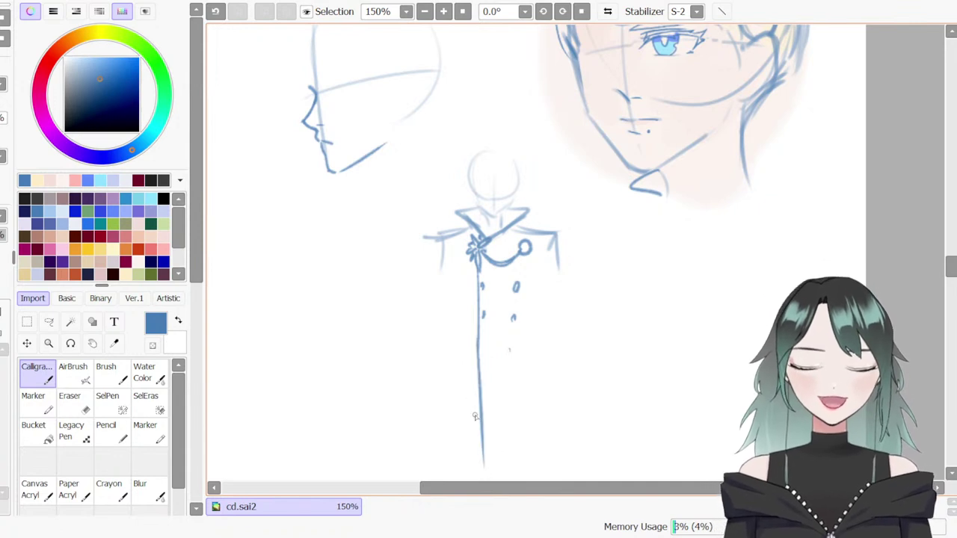
Draw both sides of the coat's torso with the Brush, tapering from the shoulders in to the waist
left_click_drag(443, 248, 454, 320)
key("ctrl+z")
key("b")
left_click_drag(441, 251, 452, 325)
left_click_drag(557, 239, 541, 308)
key("ctrl+z")
left_click_drag(554, 238, 531, 323)
Draw the coat's skirt flaring out from the waist and erase the front closure line below the waist to a faint trace
mouse_move(438, 258)
left_mouse_down()
mouse_move(457, 324)
mouse_move(450, 376)
left_mouse_up()
left_click_drag(442, 441, 441, 443)
key("ctrl+z")
key("ctrl+z")
mouse_move(442, 259)
left_mouse_down()
mouse_move(459, 313)
mouse_move(432, 436)
left_mouse_up()
left_click_drag(540, 327, 569, 441)
key("e")
left_click_drag(479, 340, 480, 476)
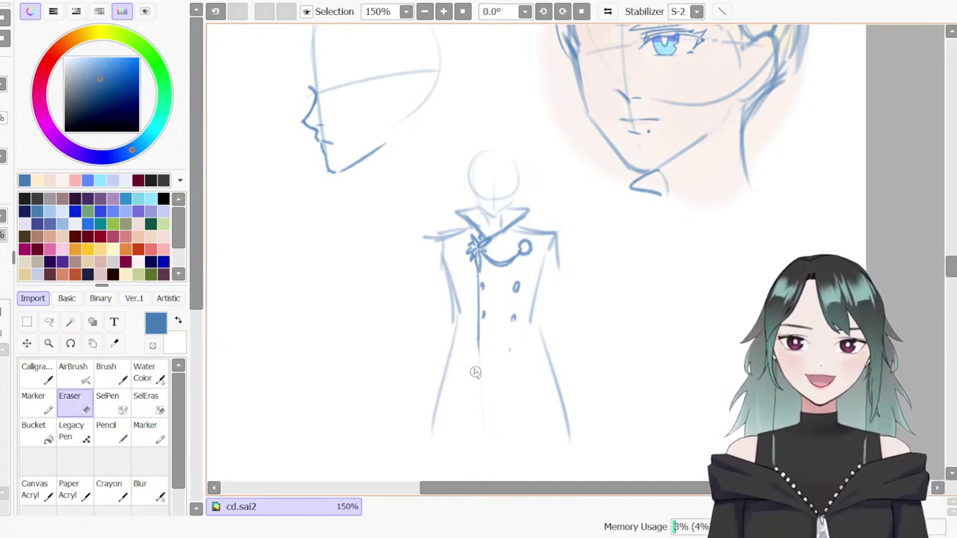
Redraw the coat skirt's sides narrower, erase the old flared edges, and add an outer sleeve line down from one shoulder
key("b")
mouse_move(444, 384)
left_mouse_down()
mouse_move(456, 333)
mouse_move(456, 382)
mouse_move(452, 358)
mouse_move(439, 460)
left_mouse_up()
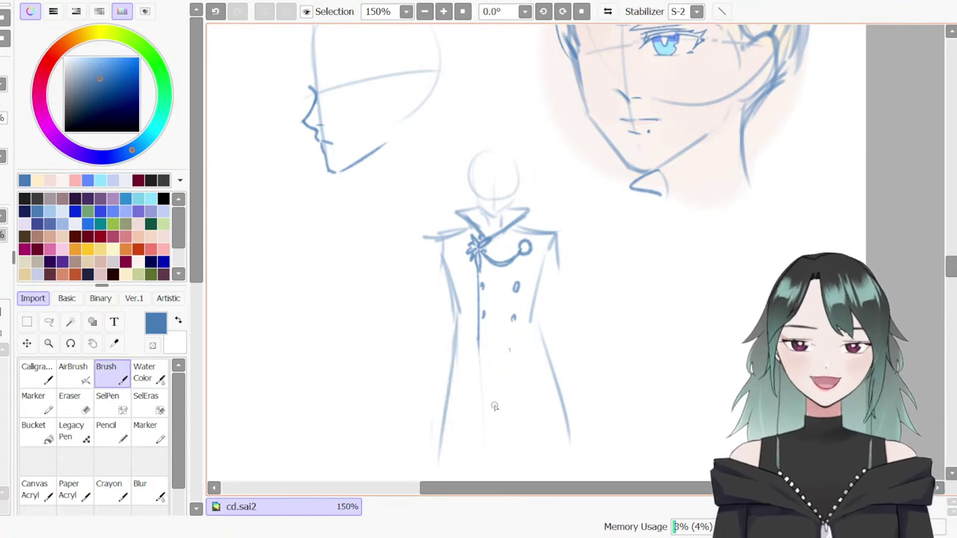
left_click_drag(543, 325, 559, 460)
key("e")
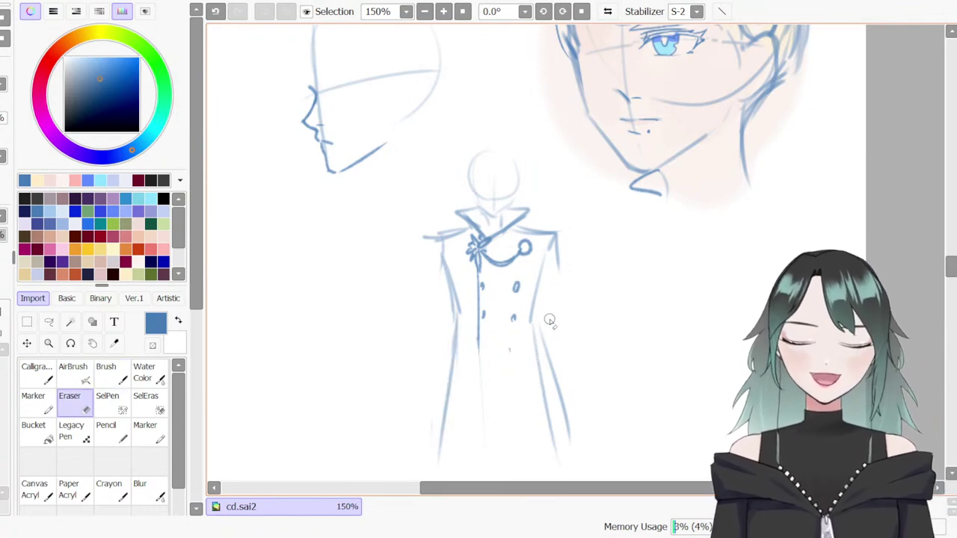
left_click_drag(549, 331, 566, 455)
key("b")
left_click_drag(432, 250, 428, 323)
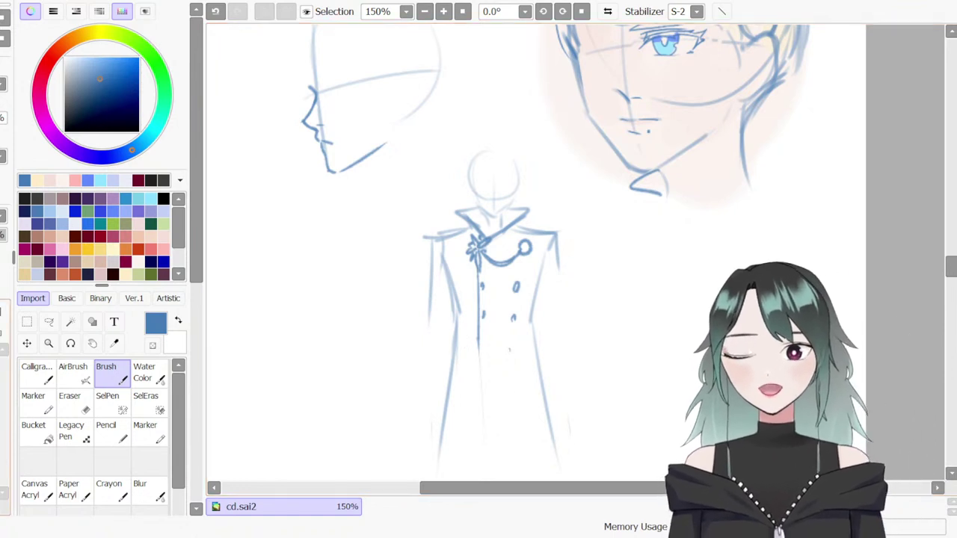
Shade the small figure's collar pale blue with the Marker, and switch the color back to the medium sketch blue
left_click(74, 60)
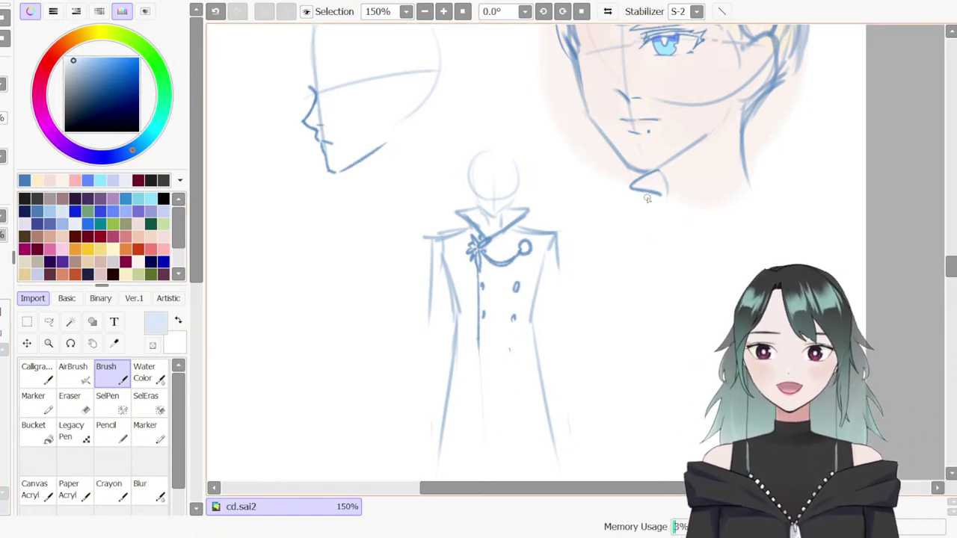
key("m")
mouse_move(504, 252)
left_mouse_down()
mouse_move(449, 252)
mouse_move(463, 234)
mouse_move(554, 235)
left_mouse_up()
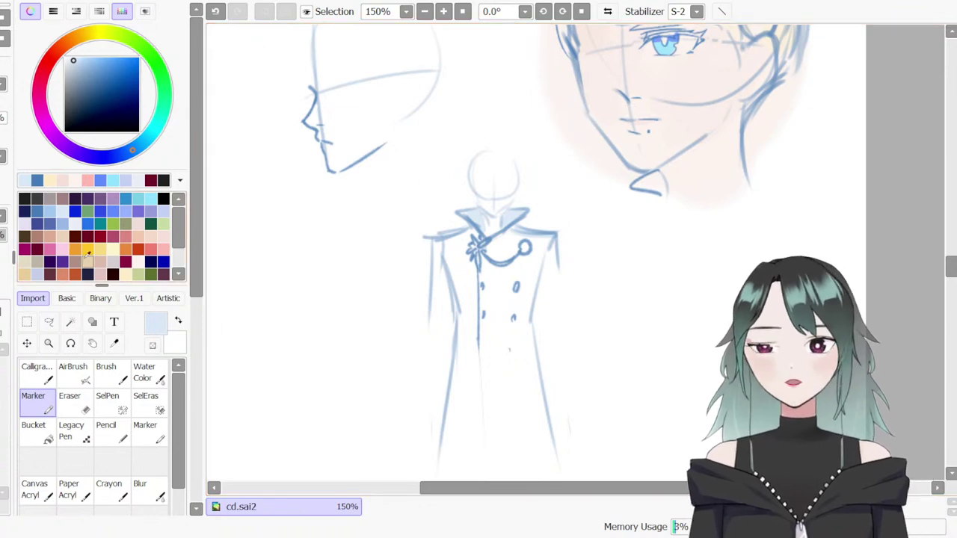
left_click(152, 198)
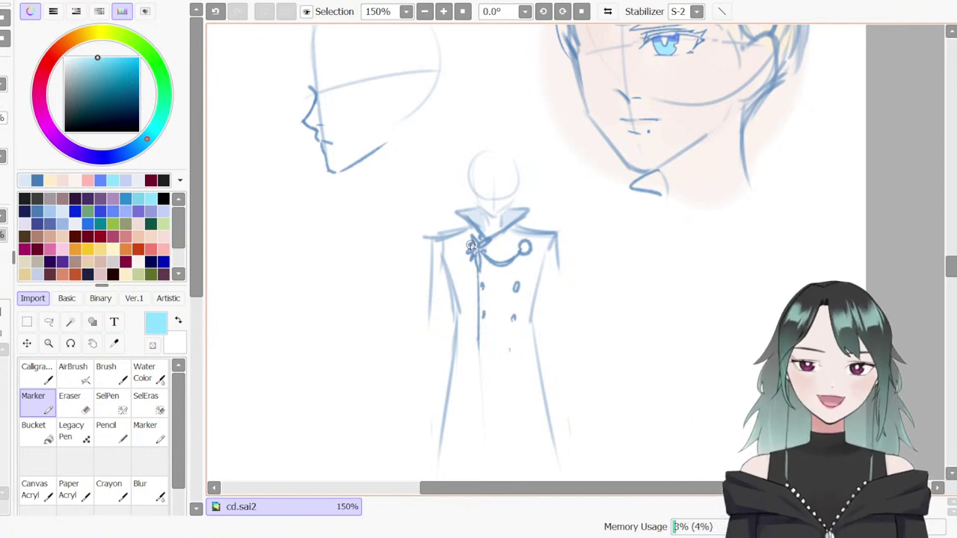
left_click(39, 212)
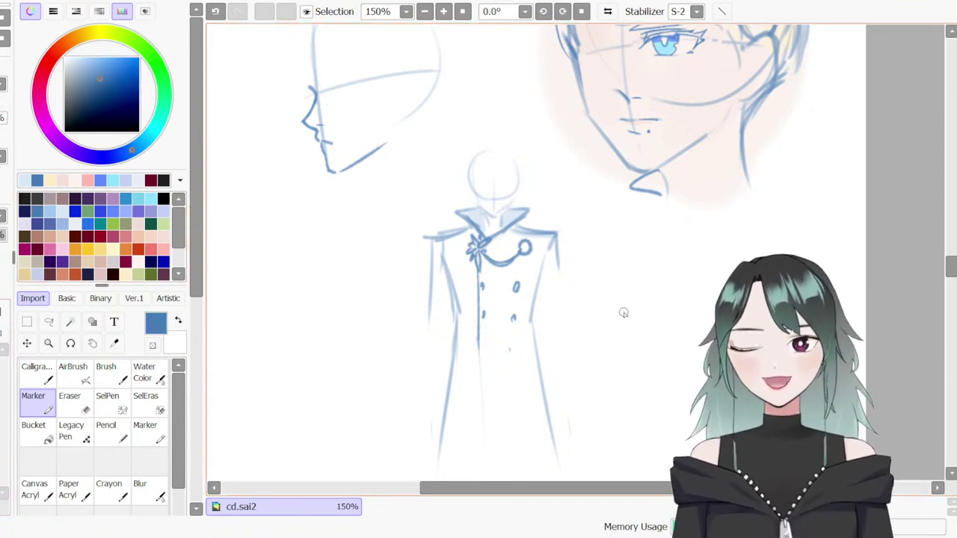
key("l")
mouse_move(642, 358)
left_mouse_down()
mouse_move(339, 289)
mouse_move(634, 326)
left_mouse_up()
left_click_drag(529, 363, 522, 344)
key("ctrl+z")
key("ctrl+d")
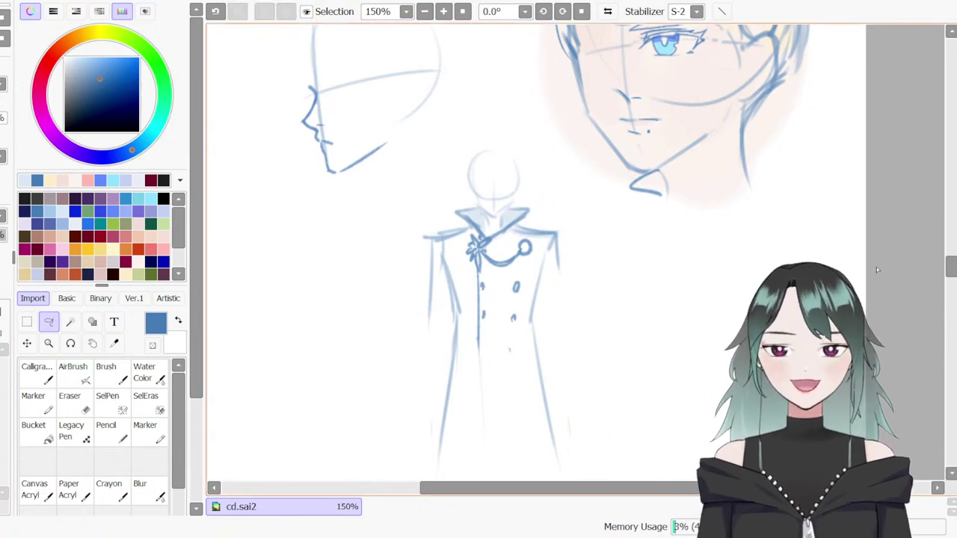
Sketch a light cranial circle with the Brush in the blank canvas area farther down, with a curved line from its crown
left_click_drag(952, 269, 944, 291)
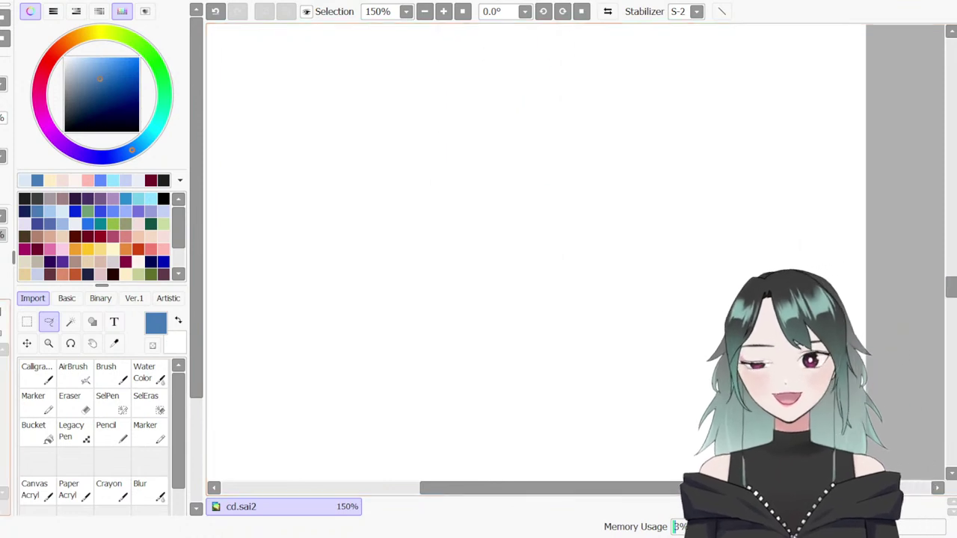
left_click(112, 374)
left_click_drag(711, 488, 686, 488)
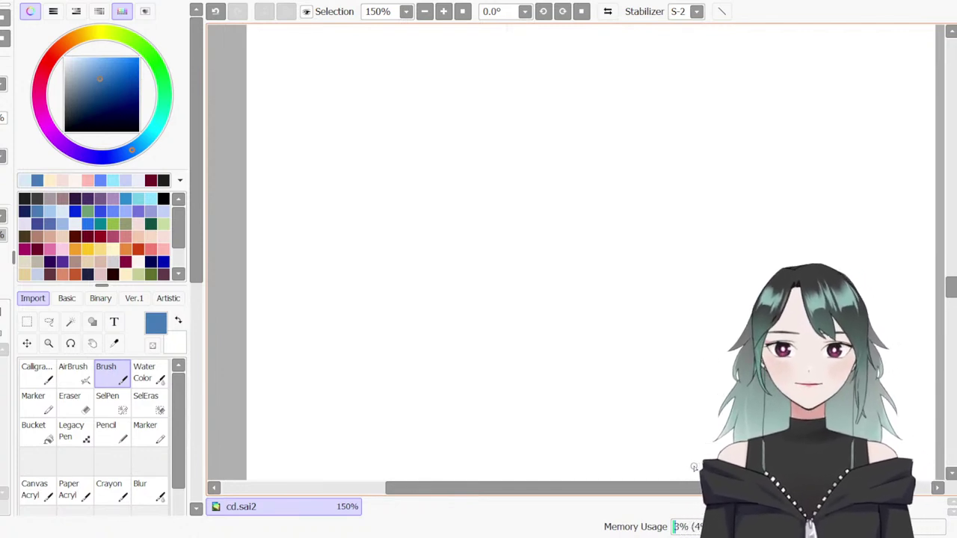
mouse_move(674, 483)
left_mouse_down()
mouse_move(733, 483)
mouse_move(682, 483)
left_mouse_up()
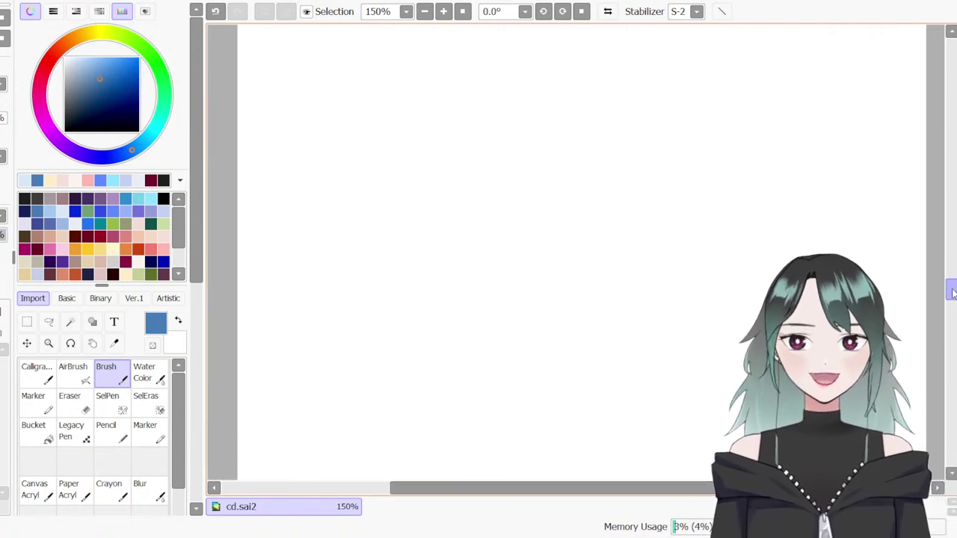
left_click_drag(419, 83, 362, 192)
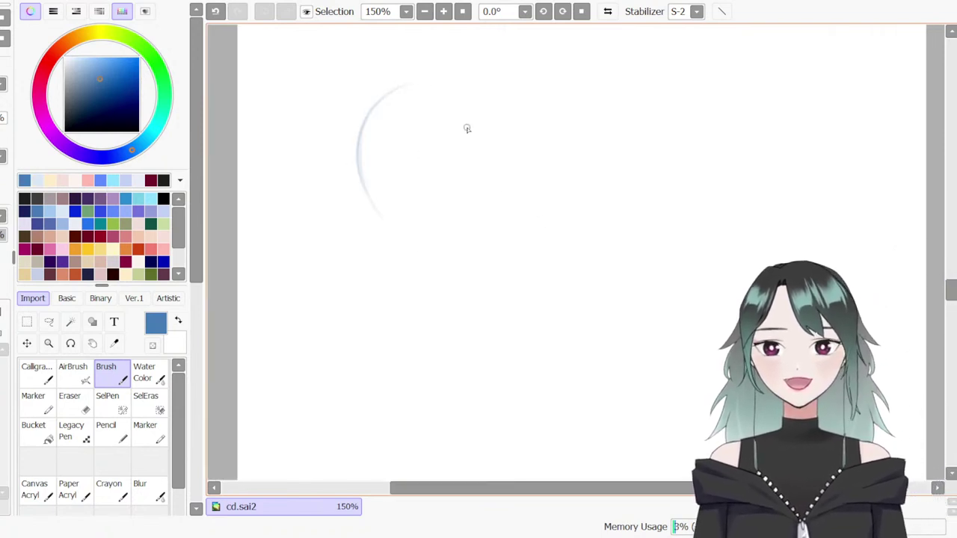
left_click_drag(486, 105, 458, 246)
mouse_move(467, 77)
left_mouse_down()
mouse_move(362, 136)
mouse_move(441, 237)
left_mouse_up()
mouse_move(512, 108)
left_mouse_down()
mouse_move(455, 246)
mouse_move(522, 215)
mouse_move(396, 151)
left_mouse_up()
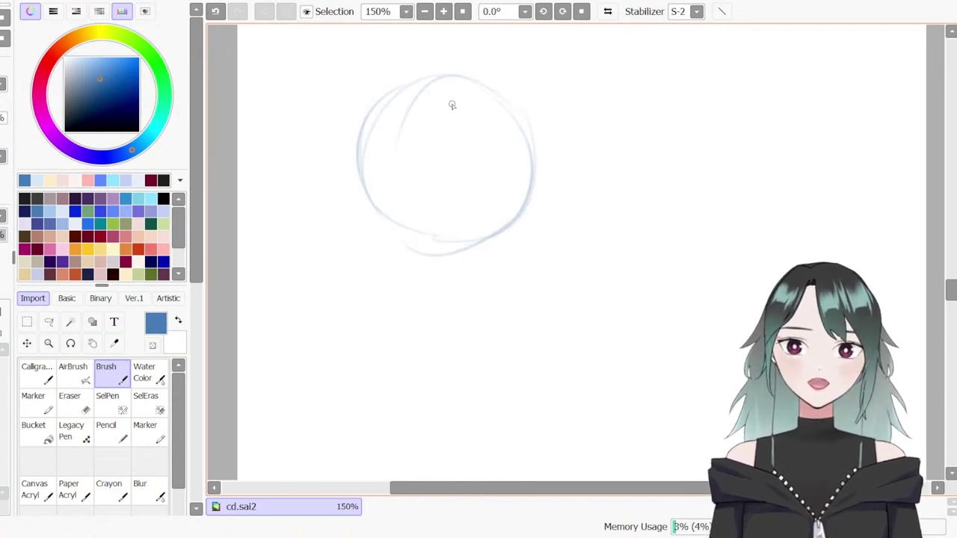
Draw a curved vertical center line through the head circle with the Brush, running down past its lower edge to the chin
mouse_move(453, 103)
left_mouse_down()
mouse_move(468, 256)
mouse_move(451, 321)
left_mouse_up()
mouse_move(477, 108)
left_mouse_down()
mouse_move(480, 282)
mouse_move(470, 320)
left_mouse_up()
key("ctrl+z")
key("ctrl+z")
left_click_drag(478, 96, 470, 274)
Draw an upward-arching eye line across the lower part of the head circle
left_click_drag(403, 177, 527, 185)
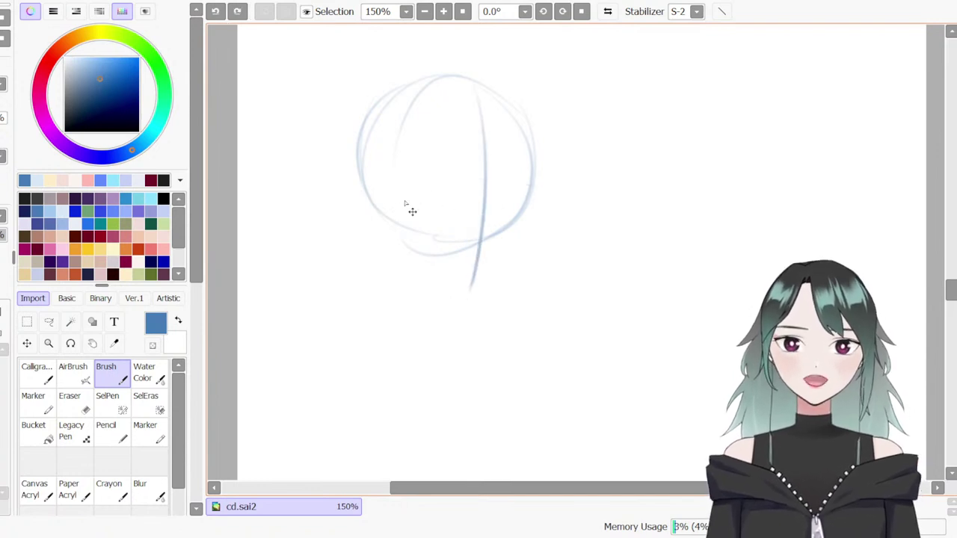
key("ctrl+z")
left_click_drag(366, 211, 485, 206)
key("ctrl+z")
left_click_drag(368, 197, 531, 183)
key("ctrl+z")
key("ctrl+z")
left_click_drag(378, 207, 537, 193)
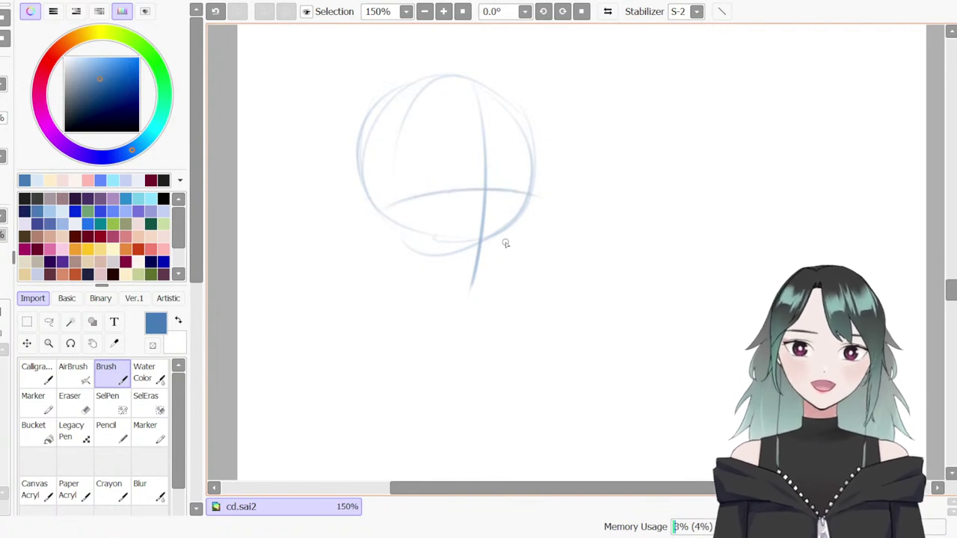
Sketch the jaw lines below the circle, tapering from both cheeks to a pointed chin at the center line
mouse_move(382, 231)
left_mouse_down()
mouse_move(436, 297)
mouse_move(425, 292)
mouse_move(423, 279)
mouse_move(474, 296)
mouse_move(443, 297)
mouse_move(494, 284)
left_mouse_up()
left_click_drag(528, 210, 541, 170)
key("ctrl+z")
mouse_move(522, 239)
left_mouse_down()
mouse_move(510, 270)
mouse_move(478, 299)
left_mouse_up()
key("ctrl+z")
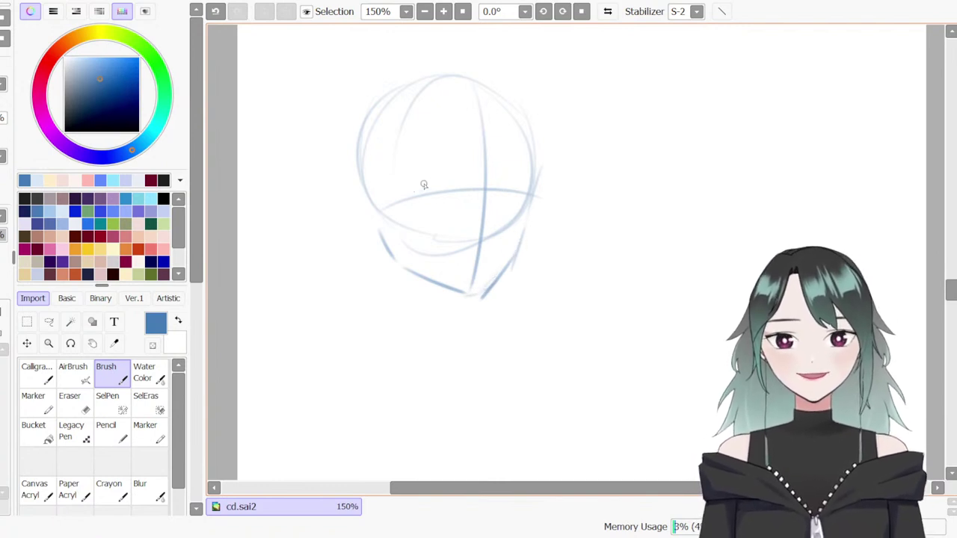
key("n")
left_click_drag(411, 191, 457, 188)
key("ctrl+z")
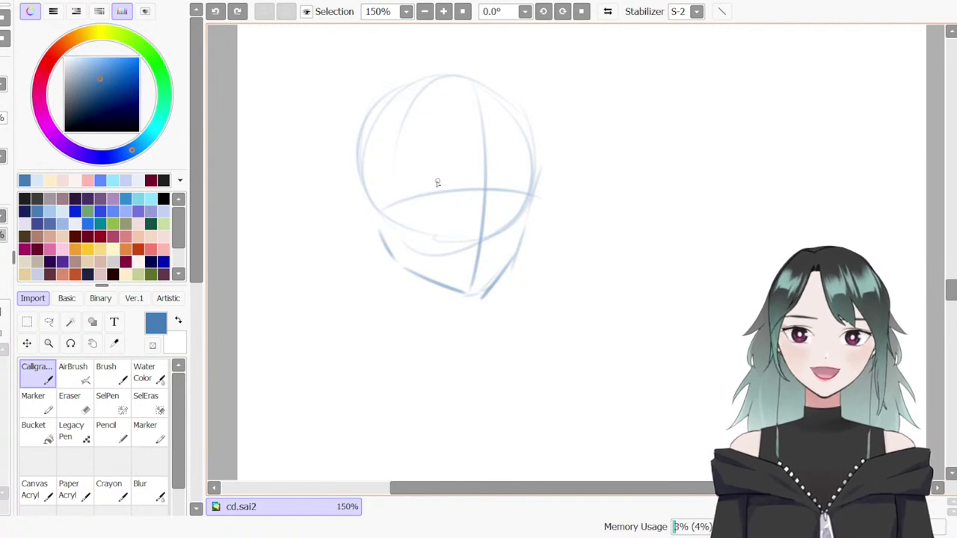
Try loose bangs over the face and long side locks around the head with the Brush
key("b")
left_click_drag(521, 109, 496, 186)
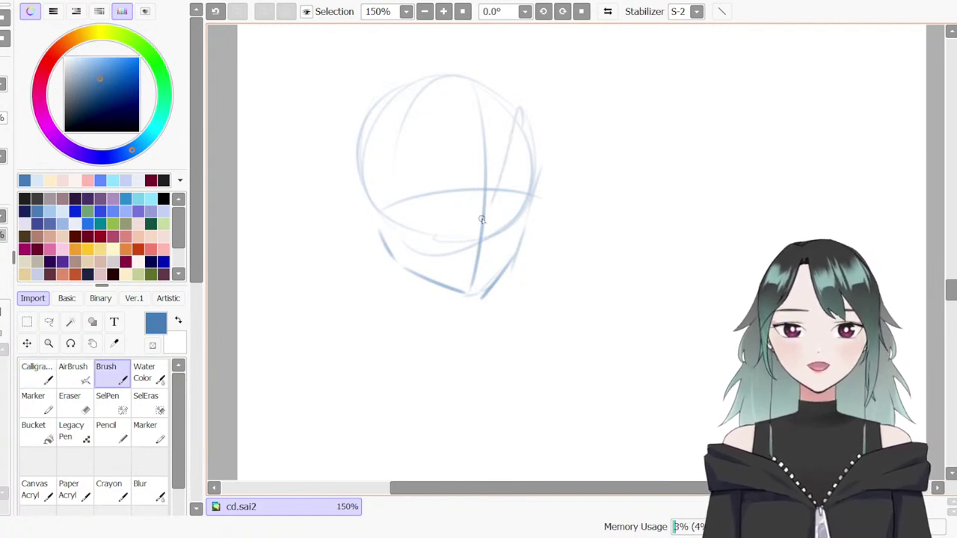
key("ctrl+z")
mouse_move(521, 100)
left_mouse_down()
mouse_move(467, 233)
mouse_move(478, 107)
mouse_move(407, 239)
left_mouse_up()
left_click_drag(421, 151, 410, 316)
left_click_drag(406, 154, 392, 269)
left_click_drag(533, 208, 501, 321)
left_click_drag(357, 160, 314, 303)
left_click_drag(330, 263, 350, 305)
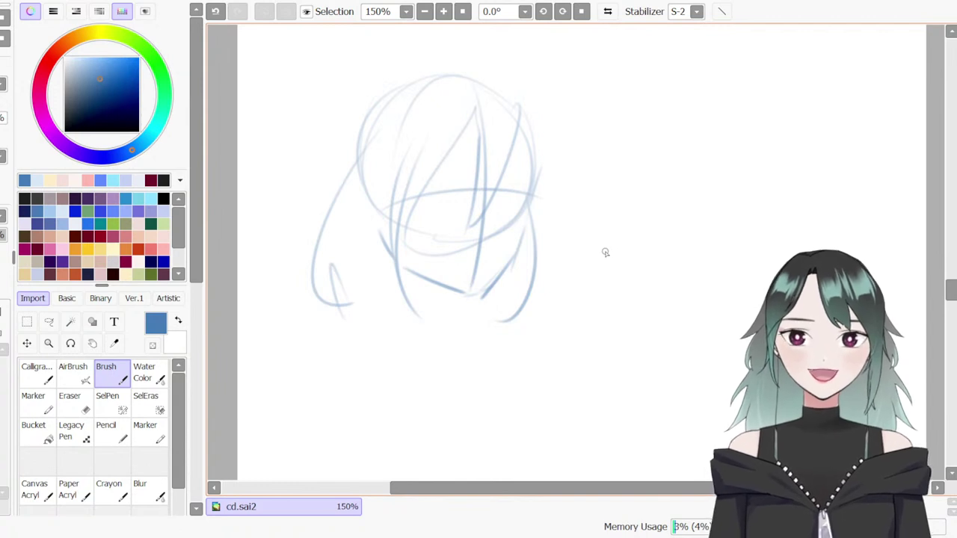
Undo the trial hair strokes and a test eye stroke, back to the plain head guides
key("ctrl+z")
key("ctrl+z")
key("ctrl+z")
key("ctrl+z")
key("ctrl+z")
key("ctrl+z")
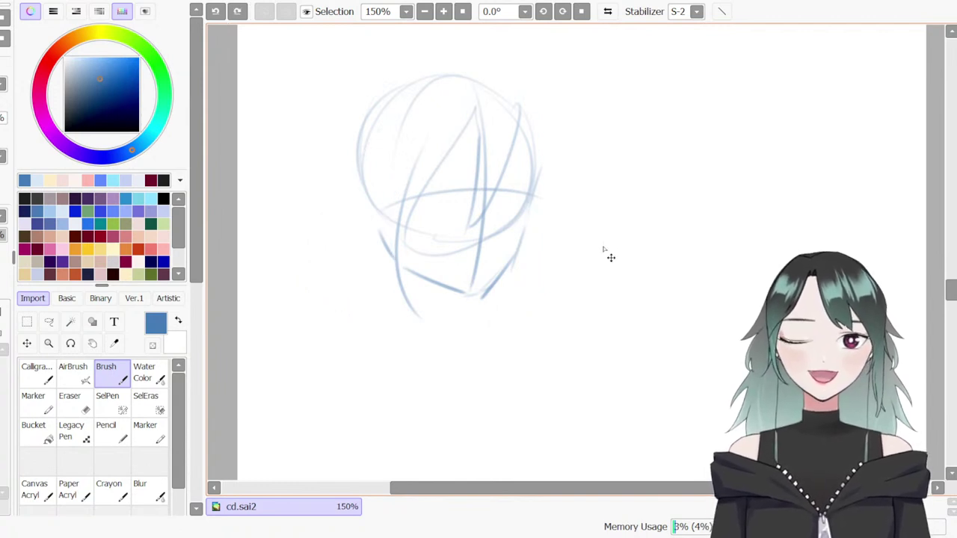
key("n")
left_click_drag(416, 200, 449, 196)
key("ctrl+z")
key("ctrl+z")
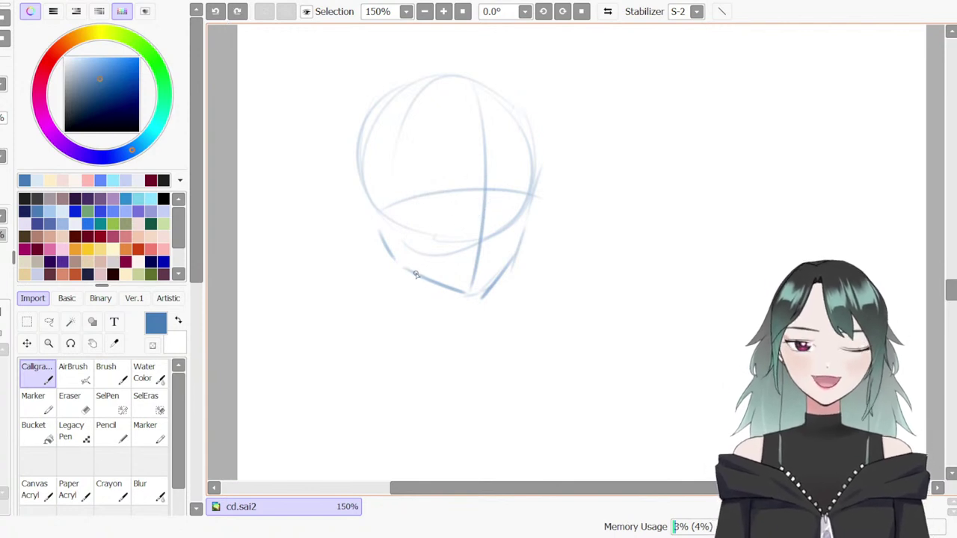
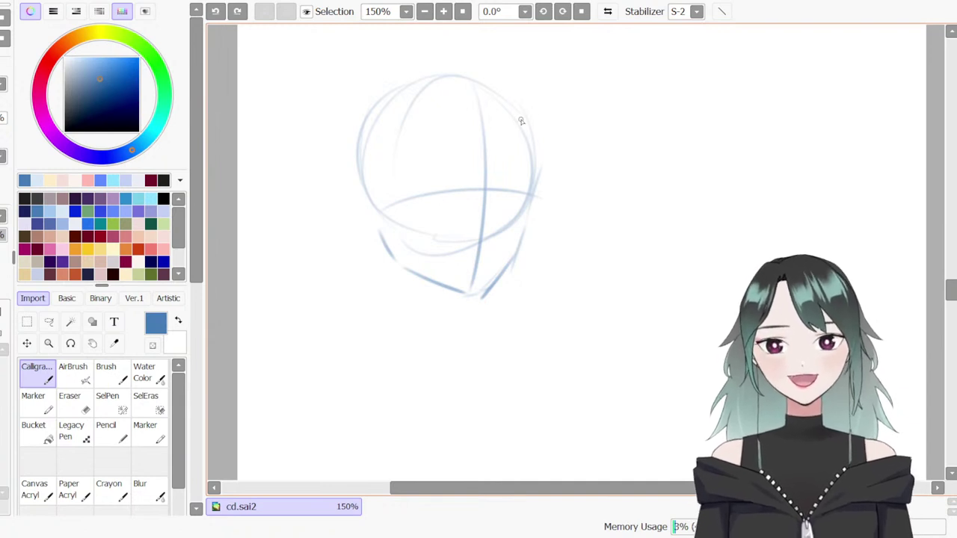
Erase part of the eye line where it crosses the center line and redraw it slightly lower and flatter
key("e")
left_click_drag(434, 196, 468, 192)
key("b")
key("ctrl+z")
left_click_drag(390, 204, 530, 202)
key("ctrl+z")
left_click_drag(396, 205, 530, 199)
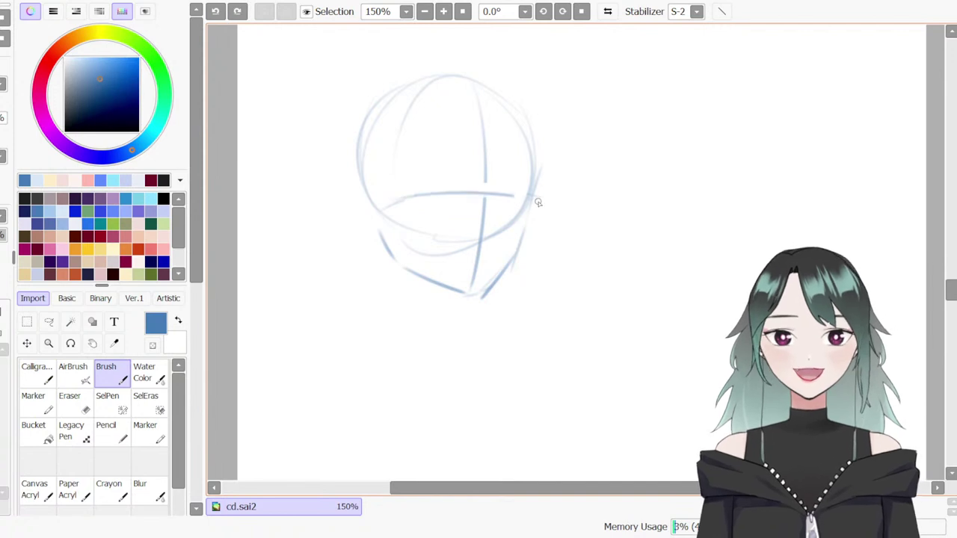
left_click_drag(389, 214, 540, 200)
key("ctrl+z")
Darken the far cheek and jaw contour, and erase and redraw the lower half of the center line more lightly
left_click_drag(540, 166, 526, 237)
left_click_drag(534, 187, 526, 242)
left_click_drag(501, 272, 482, 298)
key("e")
left_click_drag(483, 201, 472, 287)
key("b")
left_click_drag(486, 166, 473, 293)
key("ctrl+z")
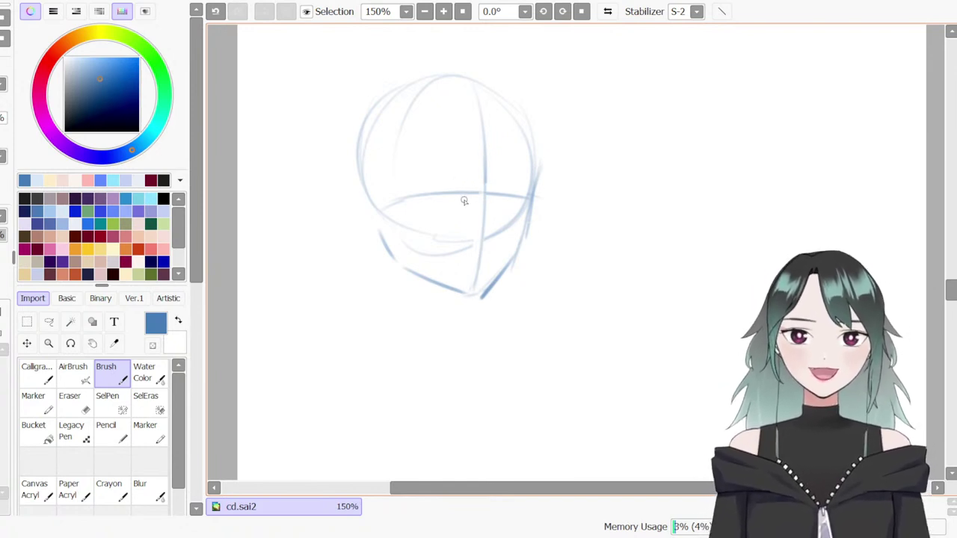
Flip the view horizontally and draw an arched upper lash line on the eye line with the Calligraphy brush
key("n")
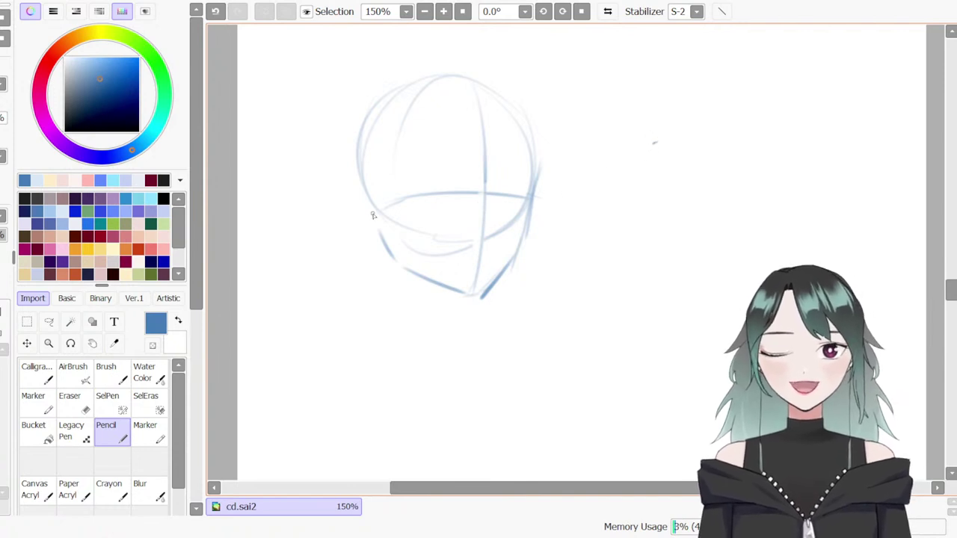
key("h")
key("c")
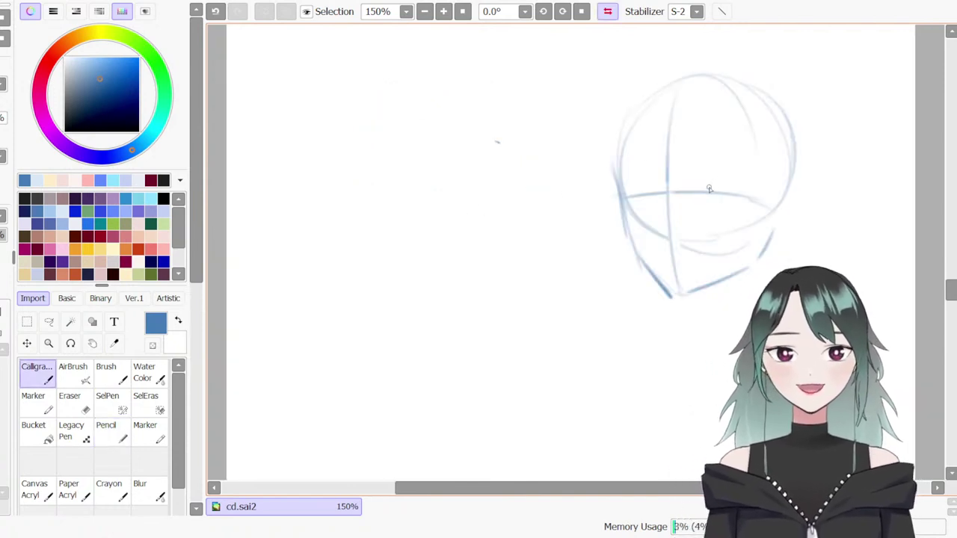
mouse_move(715, 193)
left_mouse_down()
mouse_move(692, 197)
mouse_move(729, 193)
left_mouse_up()
key("ctrl+z")
key("ctrl+z")
key("ctrl+z")
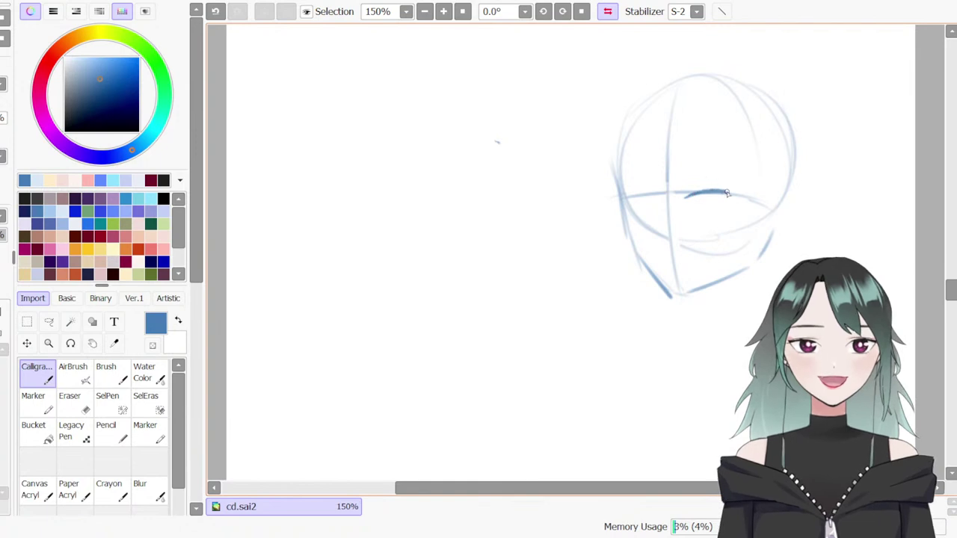
Add a small hook to the lash line's outer corner and extend it outward with a thin wing, in medium blue
left_click(104, 235)
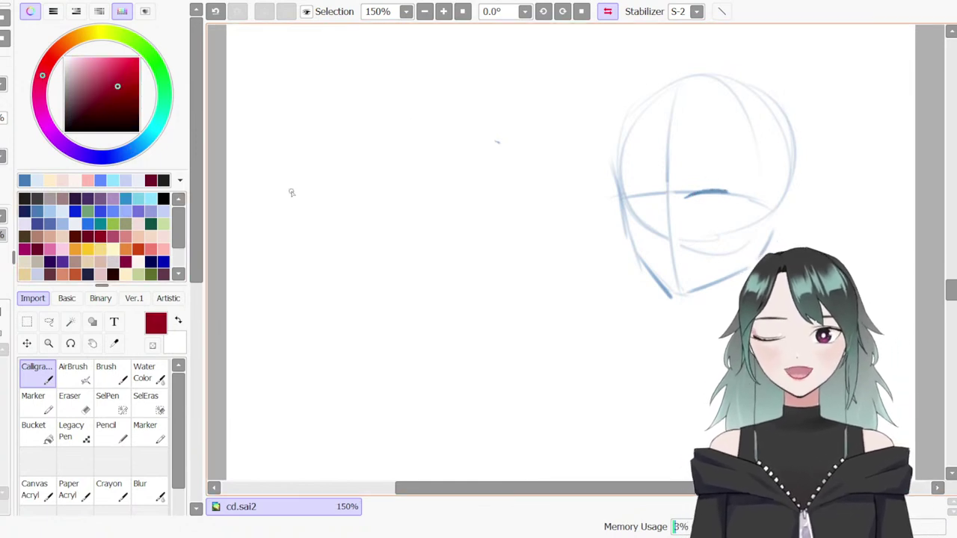
left_click(36, 213)
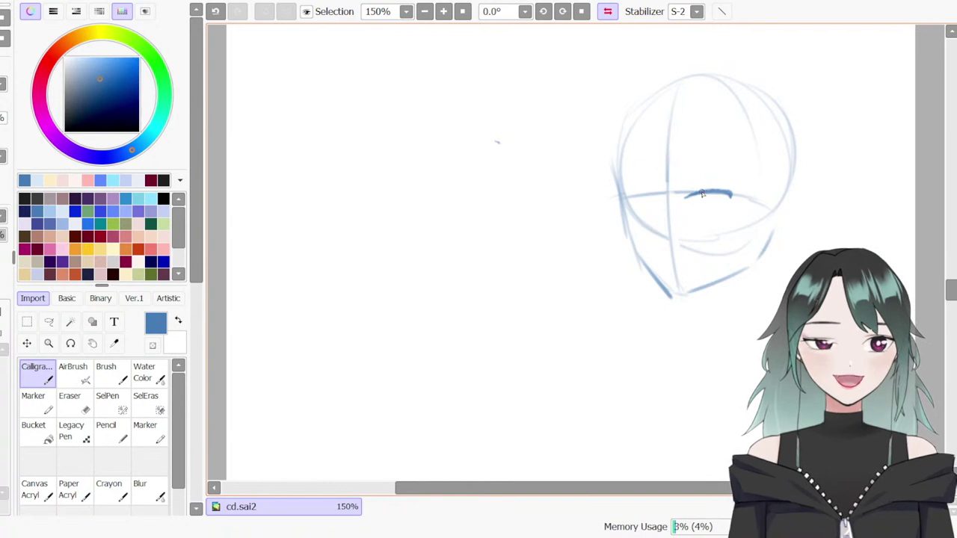
key("ctrl+z")
left_click_drag(730, 193, 730, 199)
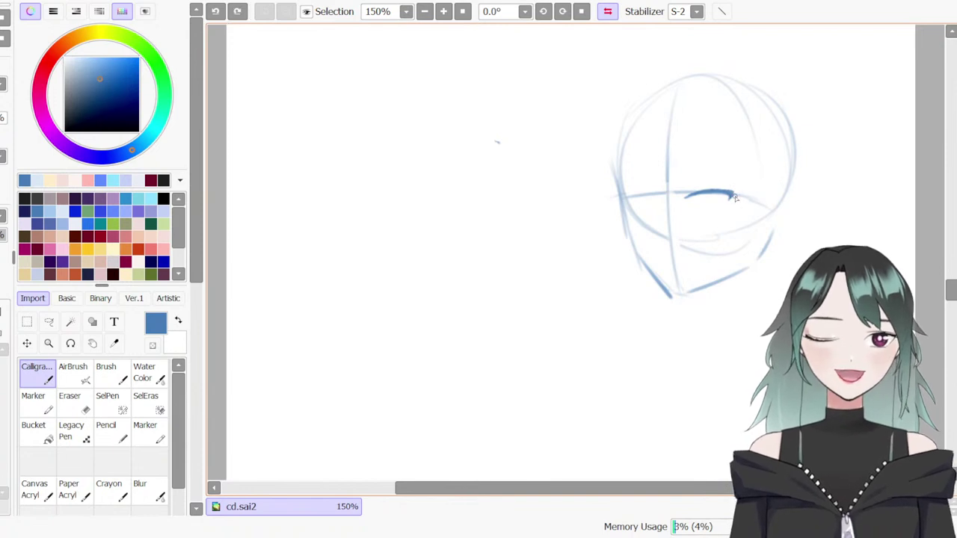
left_click_drag(732, 195, 756, 192)
key("ctrl+z")
key("ctrl+z")
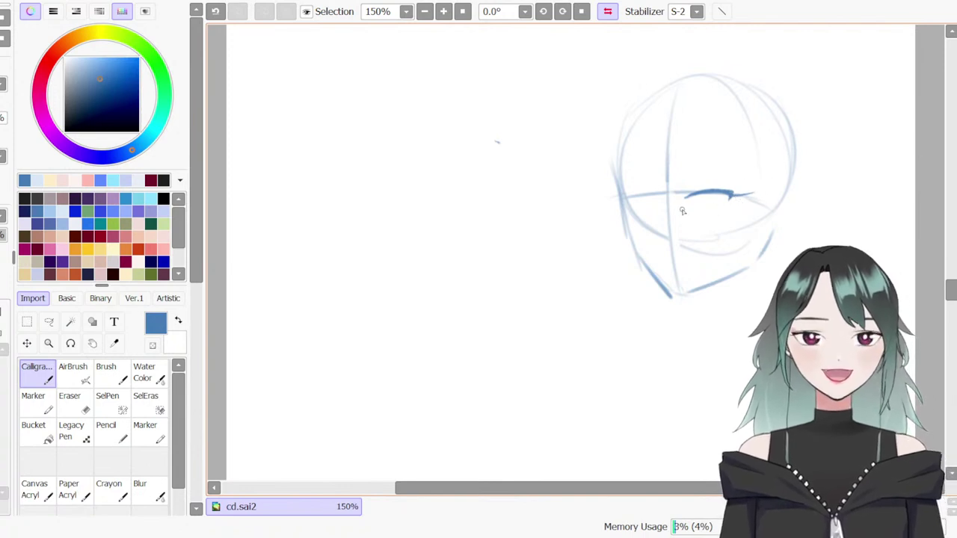
Draw a short lower lid and the outline of a small iris beneath the lash line
mouse_move(691, 204)
left_mouse_down()
mouse_move(727, 203)
mouse_move(698, 204)
mouse_move(713, 201)
left_mouse_up()
key("ctrl+z")
key("ctrl+z")
key("ctrl+z")
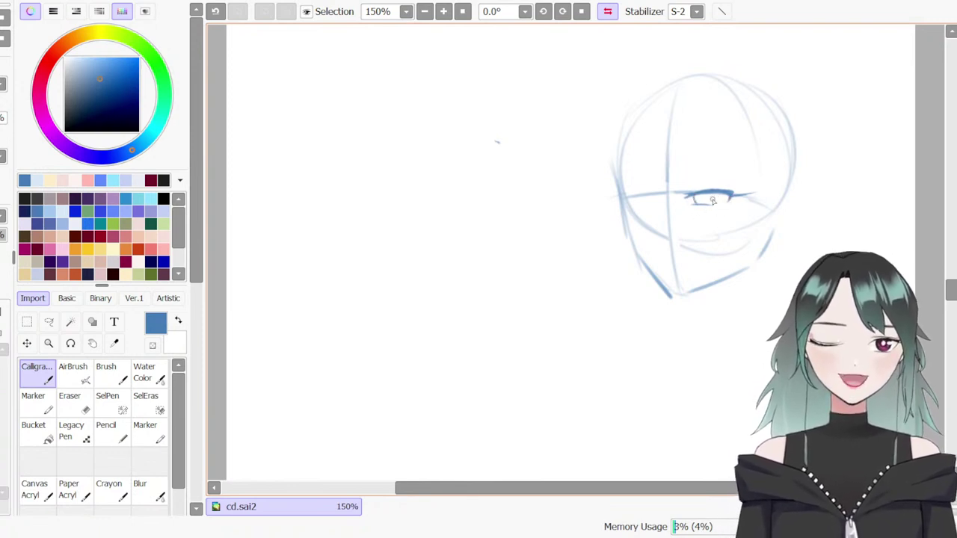
key("ctrl+z")
mouse_move(694, 202)
left_mouse_down()
mouse_move(715, 197)
mouse_move(707, 201)
left_mouse_up()
key("ctrl+z")
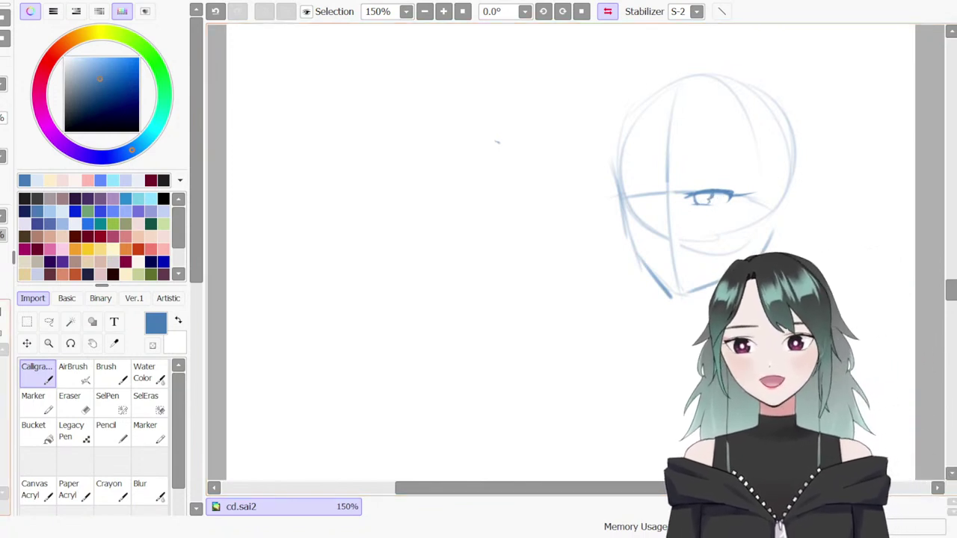
Fill the iris with a brighter blue using the Marker
left_click(126, 199)
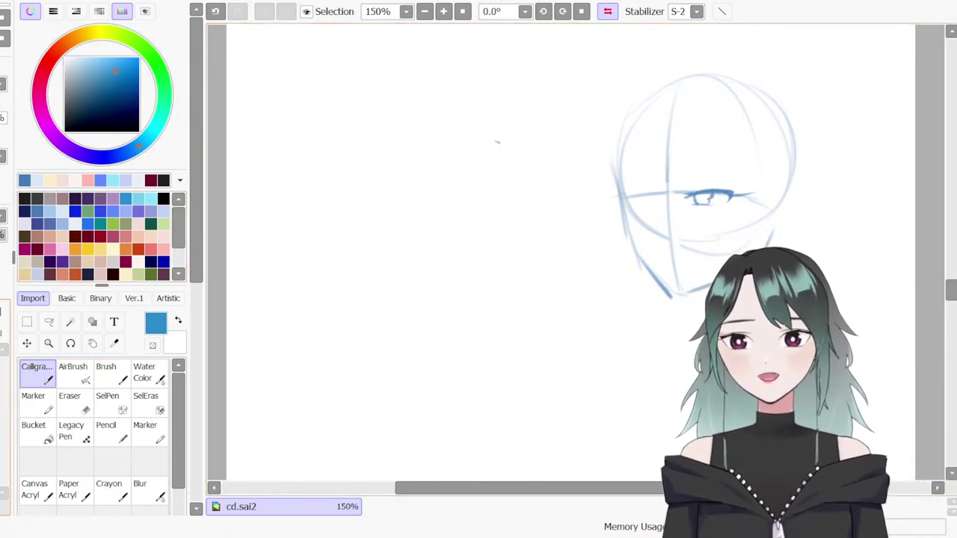
left_click(38, 403)
left_click_drag(698, 194, 711, 195)
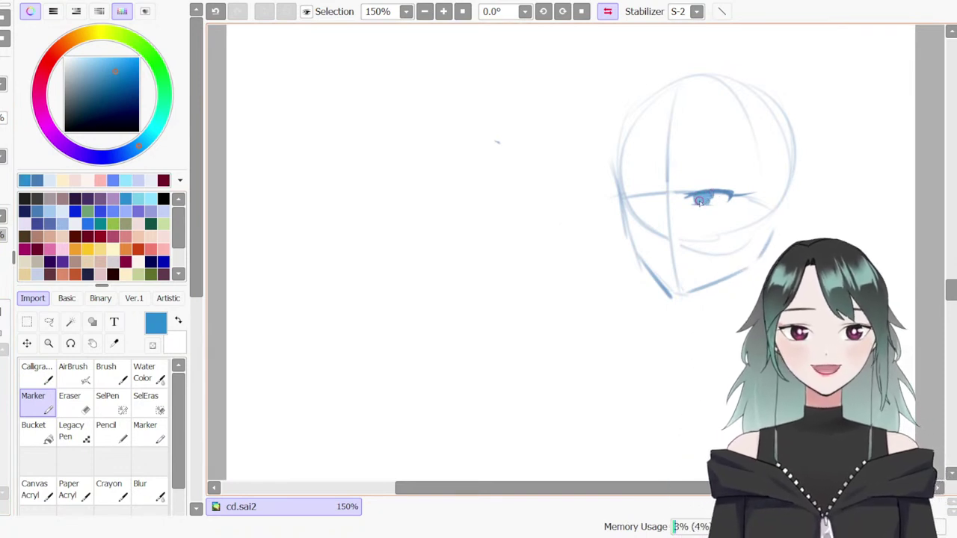
Add a tiny white highlight ring inside the iris with a smaller Pencil
left_click(105, 430)
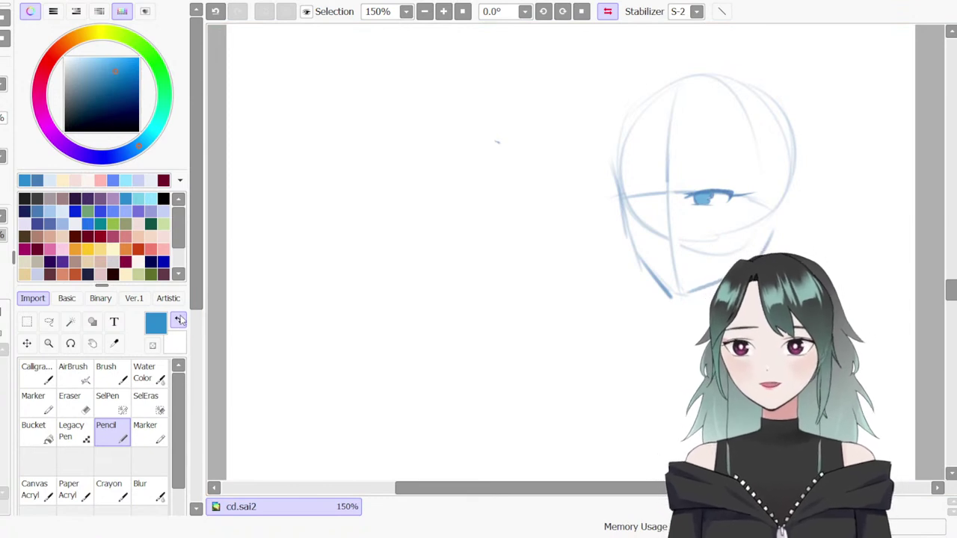
left_click(180, 319)
left_click_drag(699, 198, 707, 198)
key("ctrl+z")
key("[")
key("ctrl+z")
left_click(704, 199)
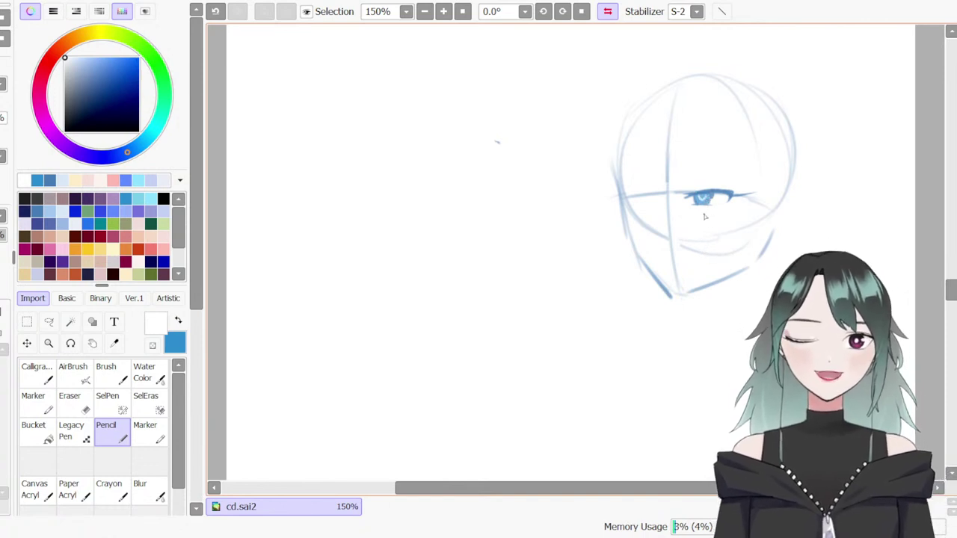
key("ctrl+z")
left_click(704, 199)
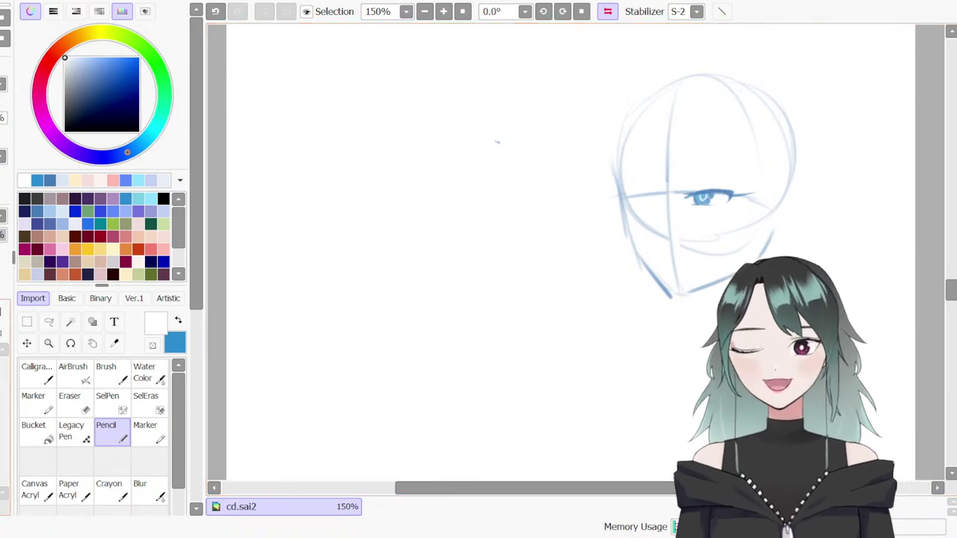
Draw a thin eyelid crease above the lash line in medium blue with the Calligraphy brush and unflip the view
left_click(49, 211)
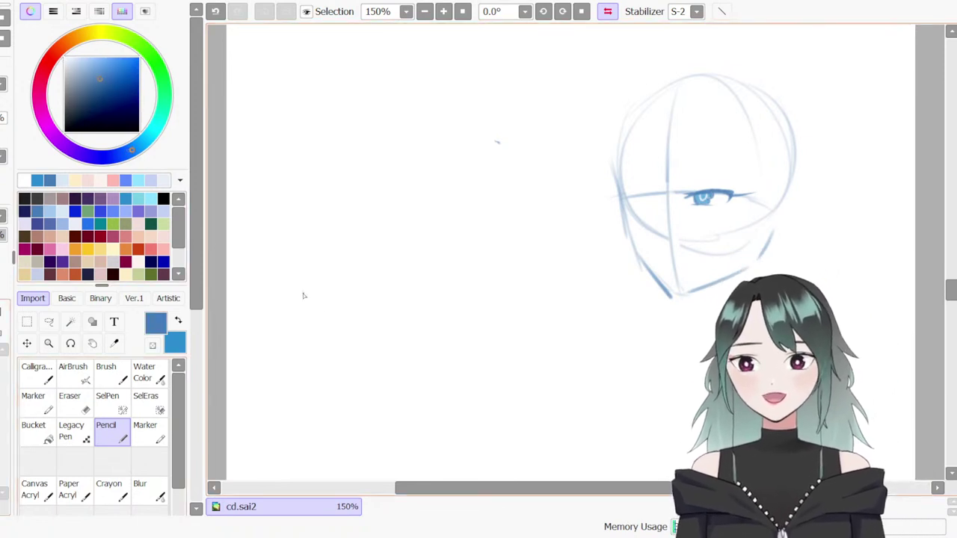
key("b")
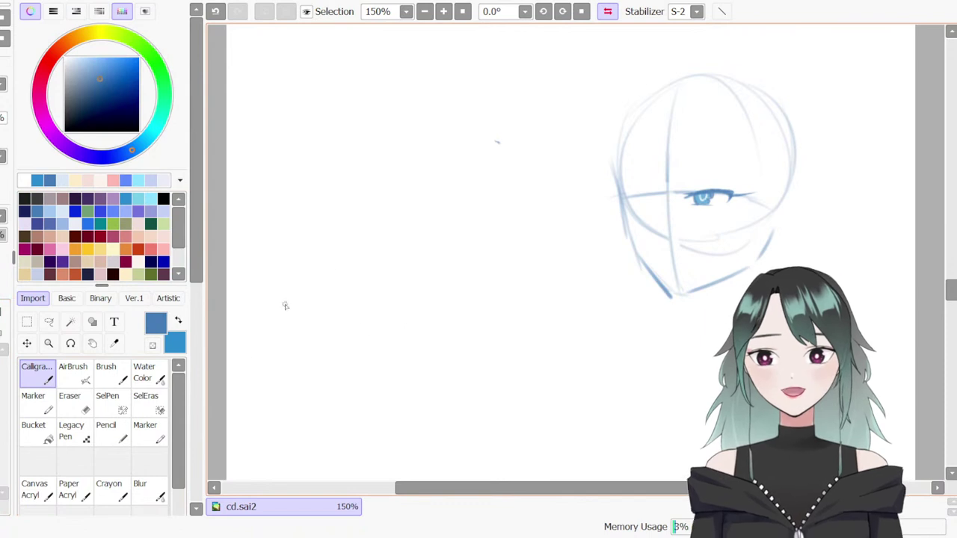
left_click_drag(687, 192, 727, 191)
key("ctrl+z")
key("ctrl+z")
key("ctrl+z")
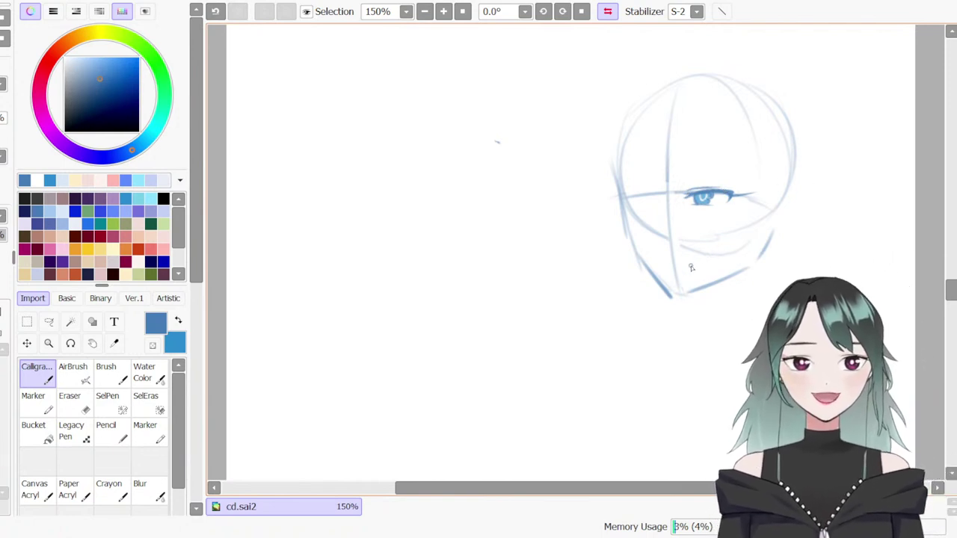
key("h")
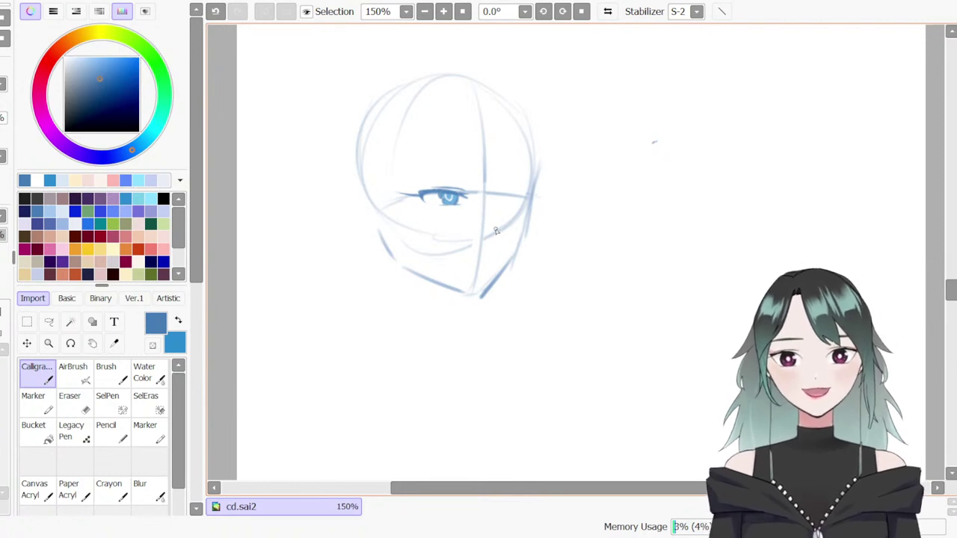
Try a long strand of bangs sweeping from the far side of the forehead down across the center line
left_click_drag(514, 121, 472, 226)
key("ctrl+z")
left_click_drag(516, 112, 484, 210)
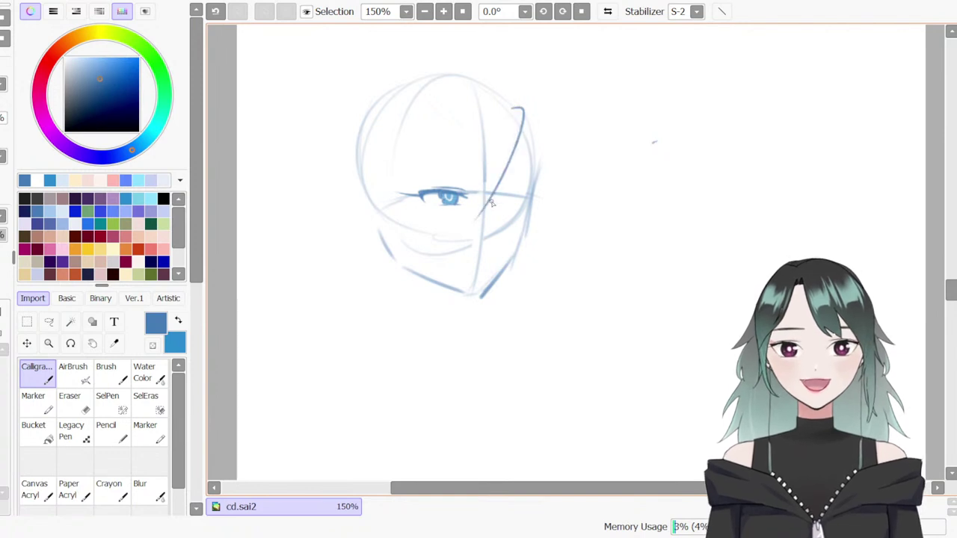
key("ctrl+z")
mouse_move(505, 106)
left_mouse_down()
mouse_move(511, 148)
mouse_move(494, 187)
left_mouse_up()
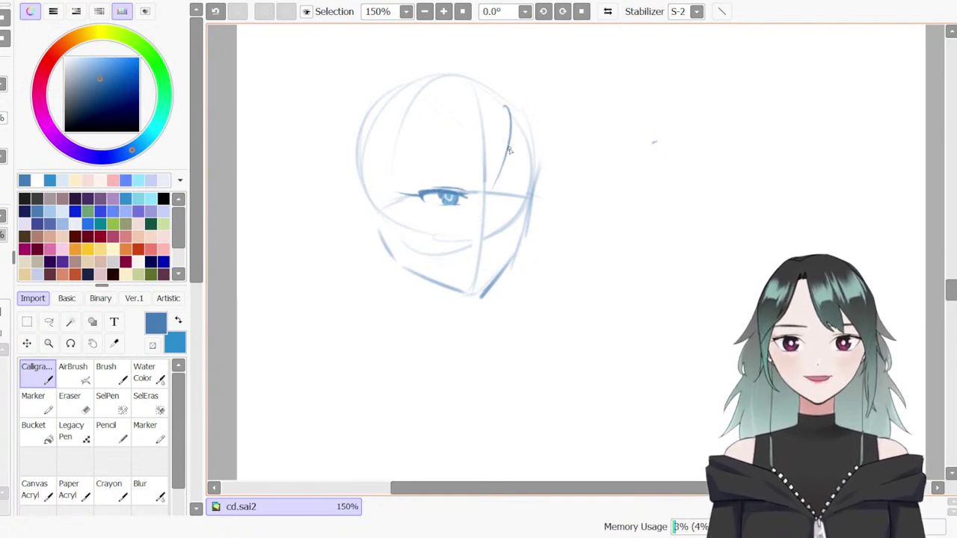
key("ctrl+z")
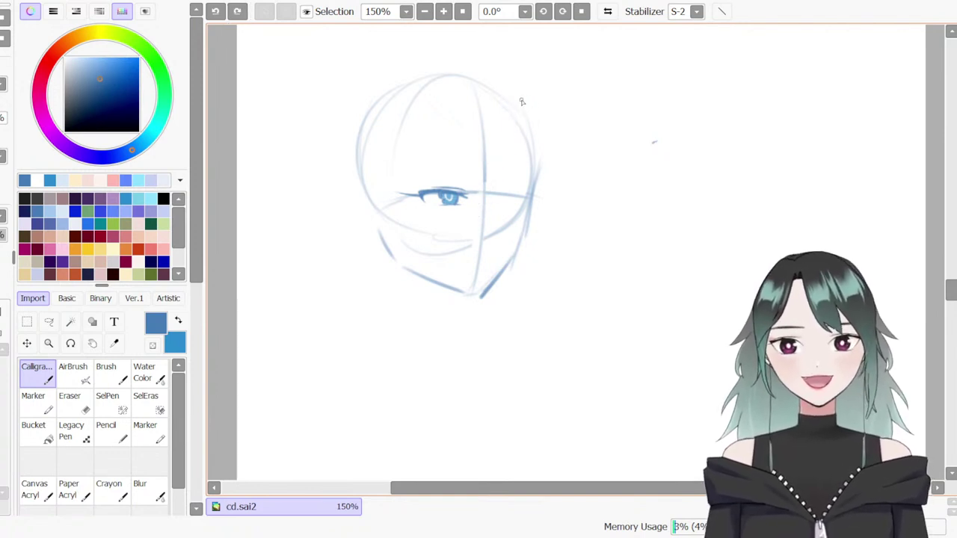
left_click_drag(516, 110, 473, 224)
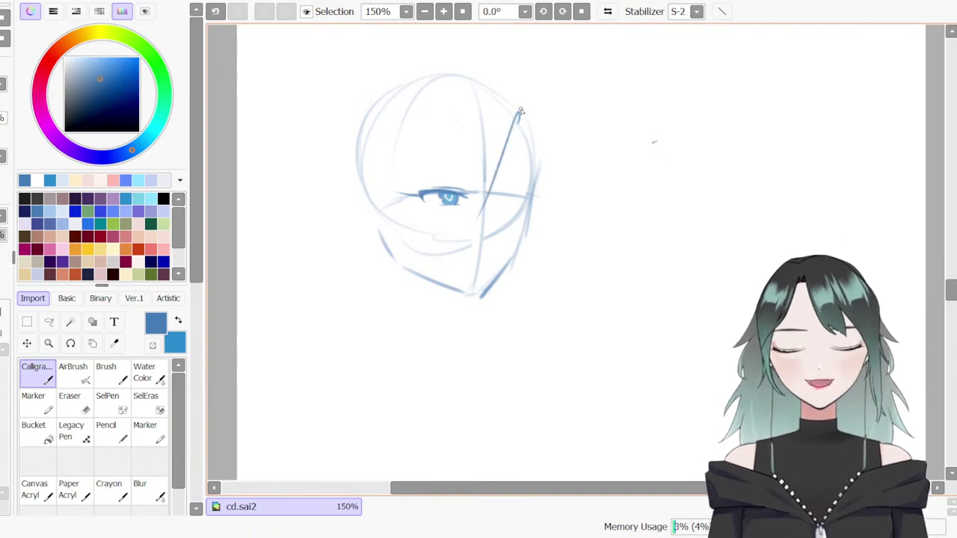
key("ctrl+z")
Sketch a second, smaller head circle with the Brush in the blank area beside the head, with a straight vertical center line
key("b")
mouse_move(636, 104)
left_mouse_down()
mouse_move(752, 143)
mouse_move(736, 212)
mouse_move(646, 151)
mouse_move(765, 162)
left_mouse_up()
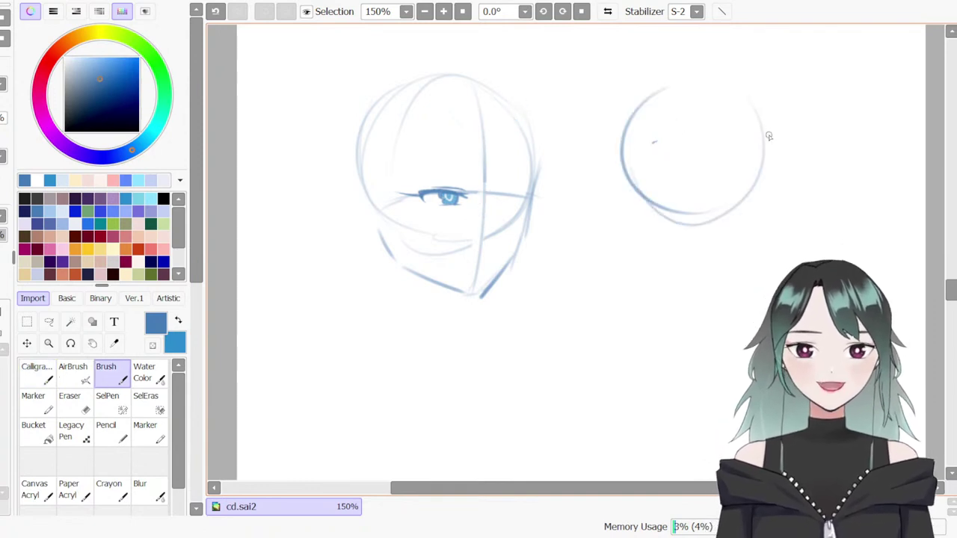
mouse_move(697, 103)
left_mouse_down()
mouse_move(698, 299)
mouse_move(687, 322)
left_mouse_up()
key("ctrl+z")
mouse_move(627, 169)
left_mouse_down()
mouse_move(631, 213)
mouse_move(685, 274)
left_mouse_up()
key("ctrl+z")
key("ctrl+z")
key("ctrl+z")
key("ctrl+z")
mouse_move(692, 97)
left_mouse_down()
mouse_move(692, 287)
mouse_move(692, 279)
left_mouse_up()
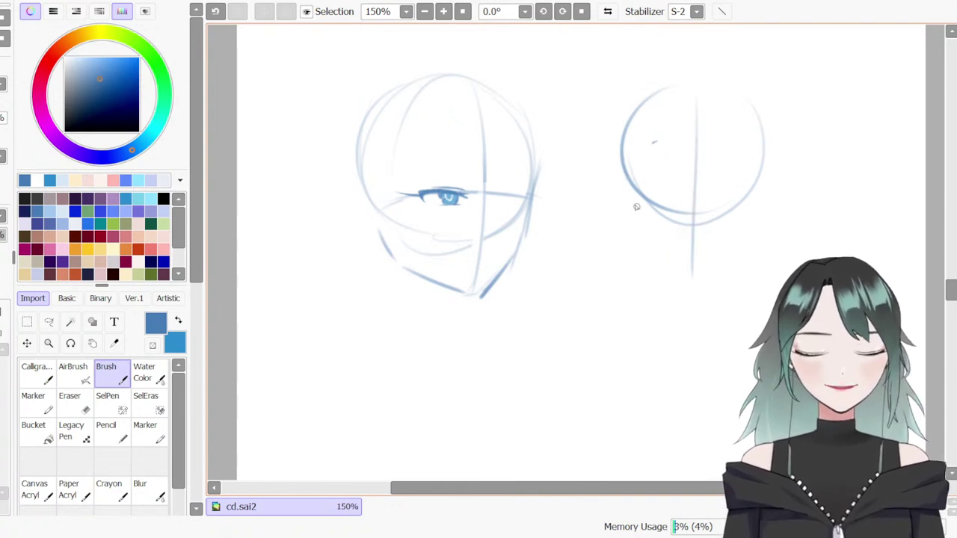
Sketch a V-shaped jaw below the small head circle and the start of a bangs strand sweeping down from the upper right forehead
mouse_move(641, 223)
left_mouse_down()
mouse_move(689, 262)
mouse_move(744, 227)
left_mouse_up()
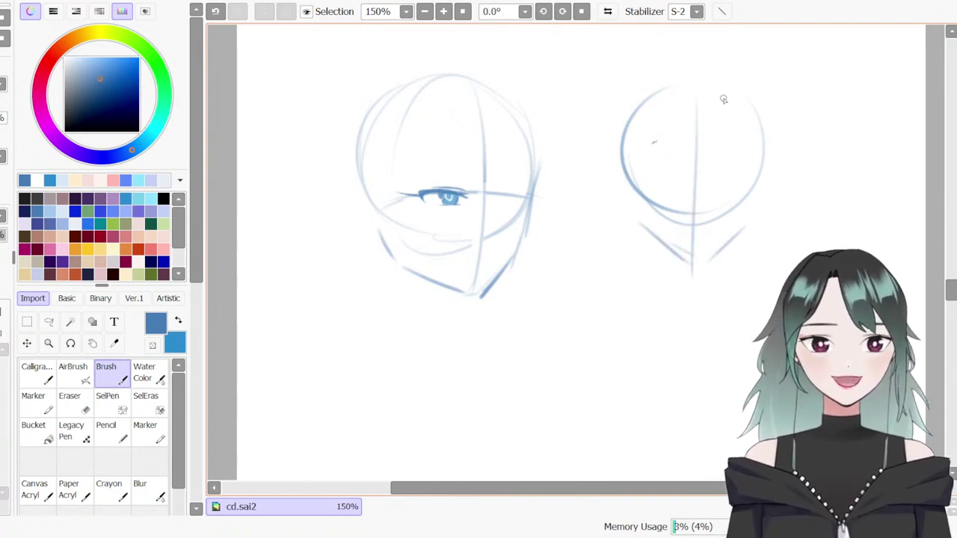
left_click_drag(733, 88, 700, 170)
key("ctrl+z")
left_click_drag(735, 85, 681, 189)
key("ctrl+z")
left_click_drag(732, 91, 697, 175)
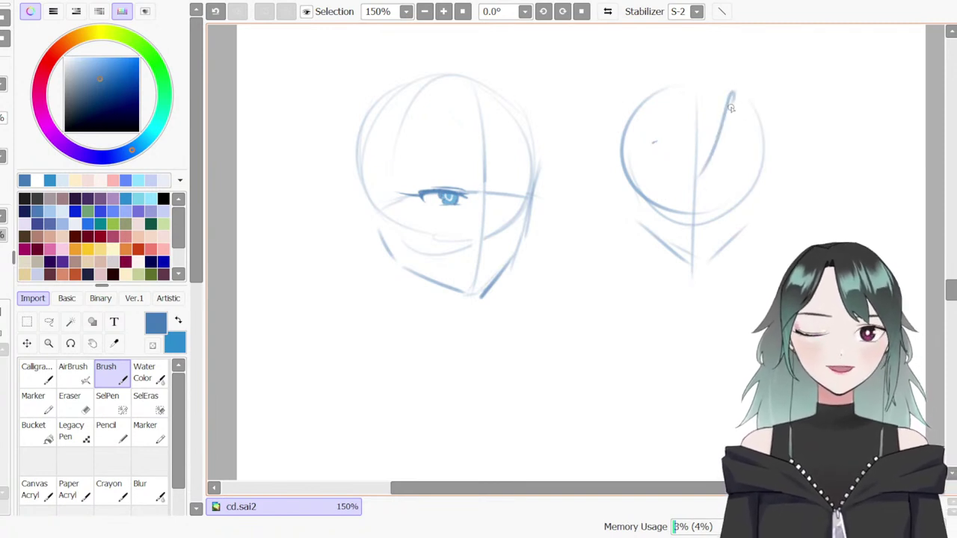
key("ctrl+z")
left_click_drag(731, 97, 697, 184)
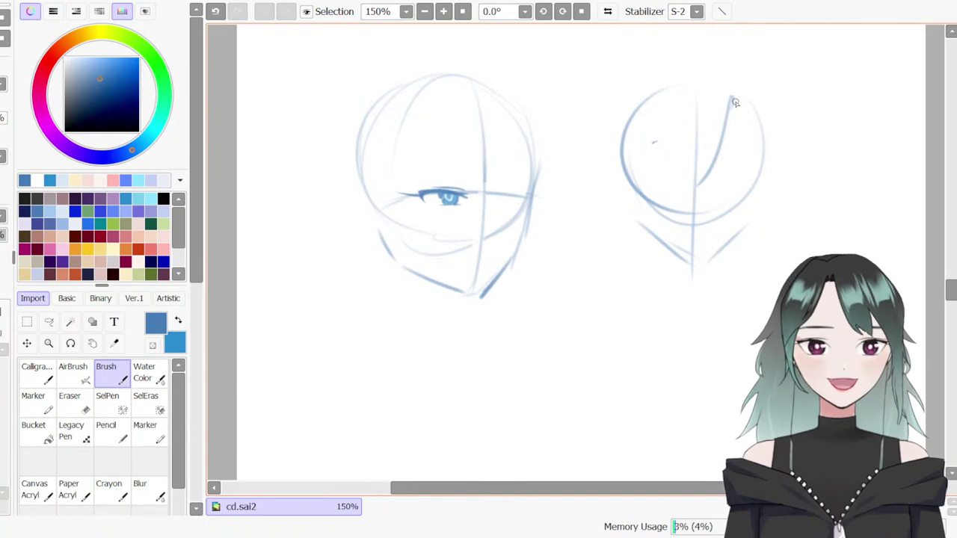
key("ctrl+z")
left_click_drag(732, 102, 689, 192)
key("ctrl+z")
left_click_drag(734, 100, 713, 150)
Draw two nearly vertical hair strands down the right temple of the small head with the Calligraphy brush
key("n")
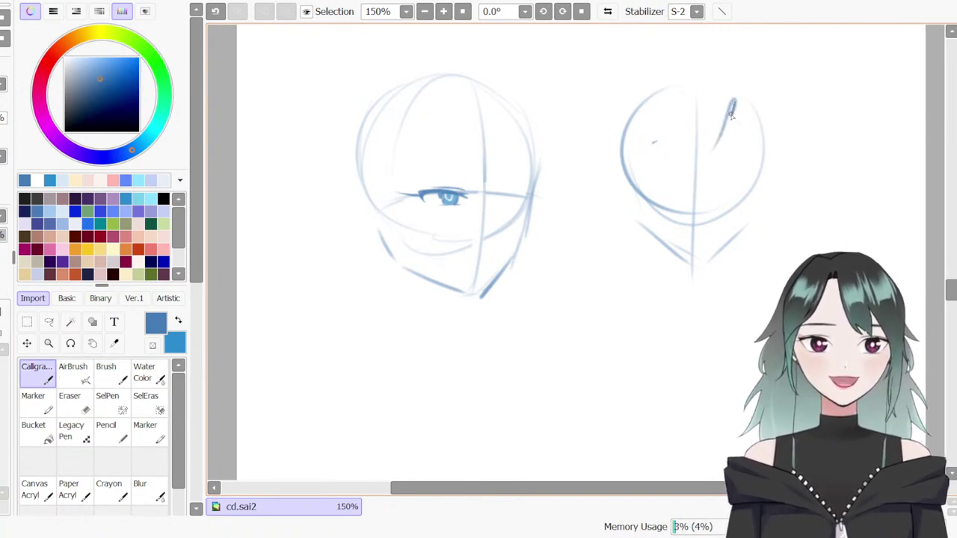
left_click_drag(733, 103, 742, 173)
left_click_drag(744, 108, 758, 177)
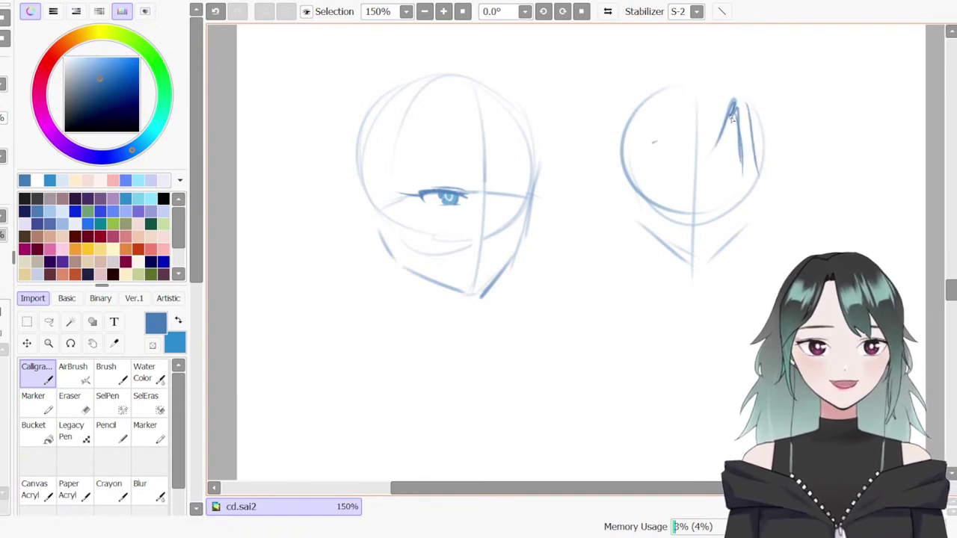
Extend the small head's main bangs strand with the Brush so it curves across the center line into a forked tip
key("b")
left_click_drag(723, 125, 689, 183)
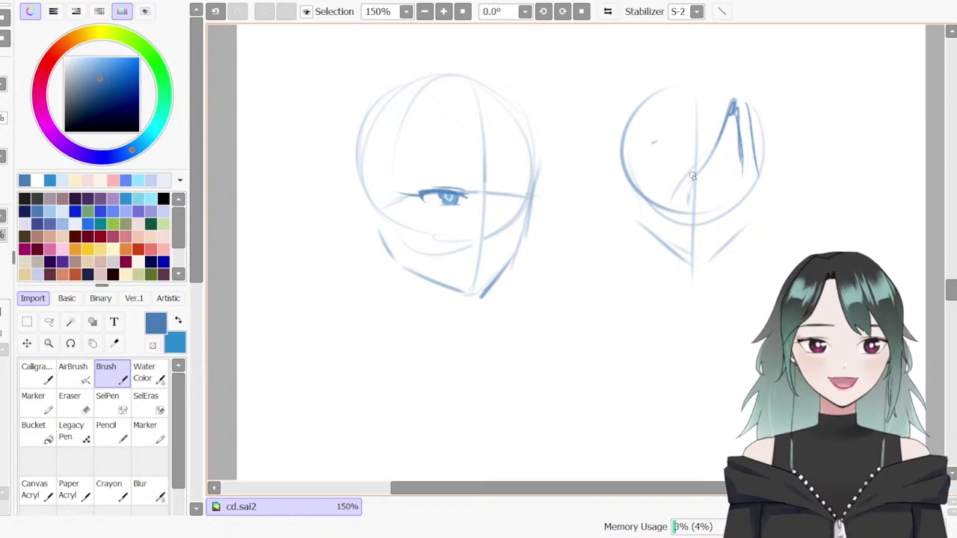
key("ctrl+z")
key("ctrl+z")
key("ctrl+z")
left_click_drag(720, 139, 675, 201)
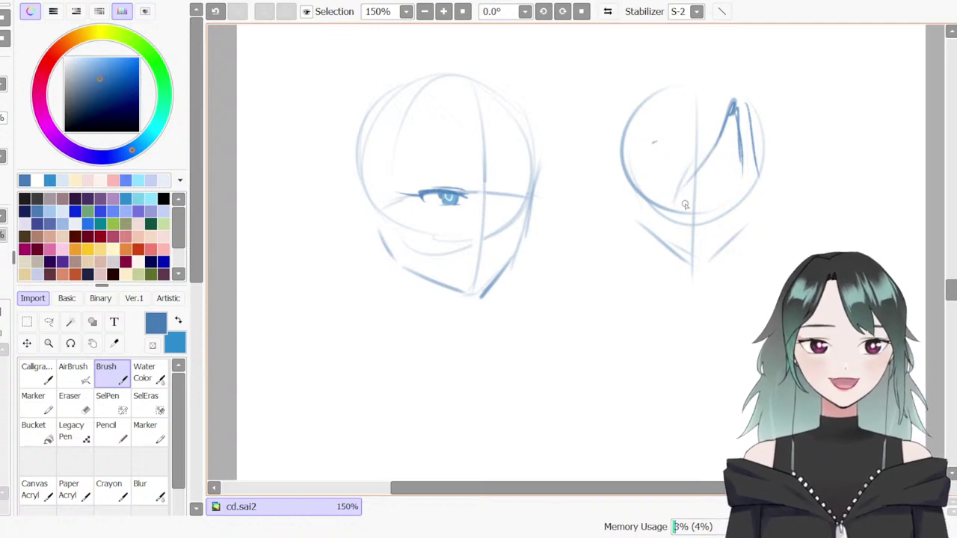
left_click_drag(703, 166, 689, 200)
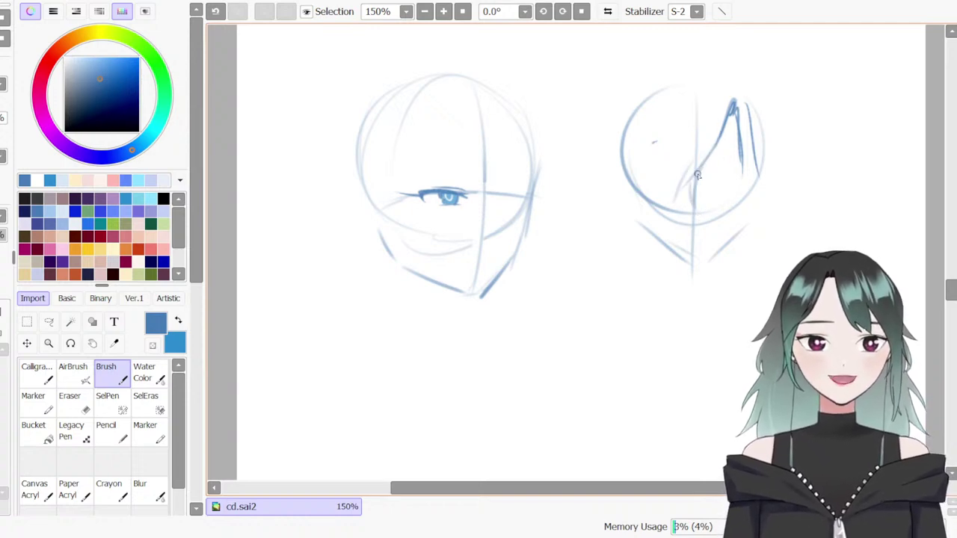
Sketch a rounded lock arching over the small head's crown and long curved bangs down the left side of its forehead
left_click_drag(685, 167, 689, 104)
key("ctrl+z")
mouse_move(678, 158)
left_mouse_down()
mouse_move(688, 109)
mouse_move(679, 161)
mouse_move(647, 191)
left_mouse_up()
key("ctrl+z")
left_click_drag(658, 146, 643, 216)
mouse_move(689, 120)
left_mouse_down()
mouse_move(703, 97)
mouse_move(690, 157)
left_mouse_up()
left_click_drag(677, 119, 628, 236)
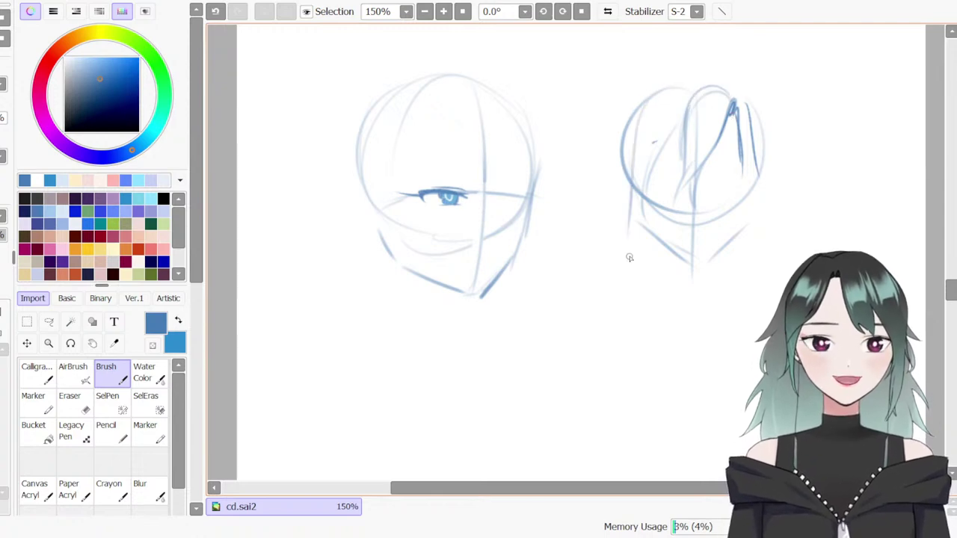
Sketch loose side locks hanging past the cheeks and jaw on both sides of the small head
left_click_drag(629, 187, 616, 239)
left_click_drag(624, 214, 634, 258)
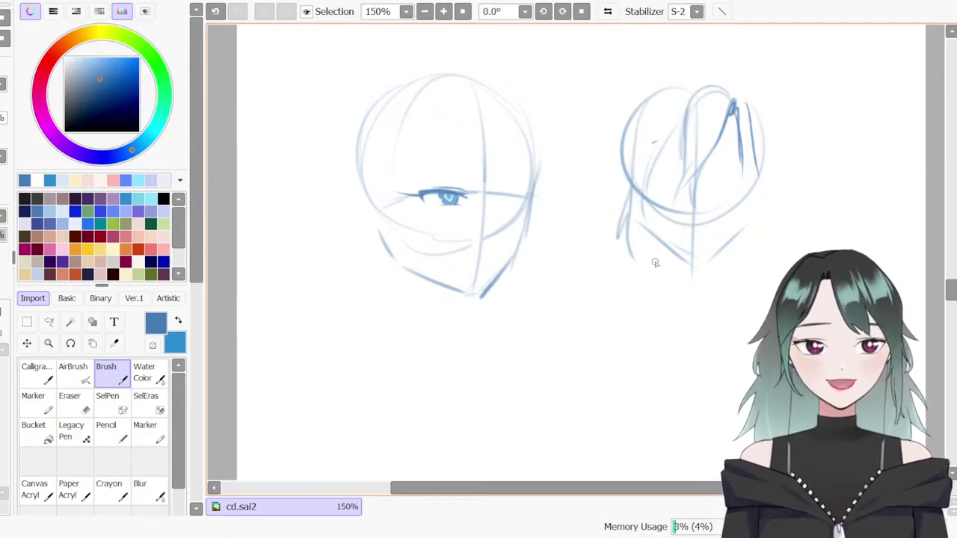
left_click_drag(753, 153, 766, 233)
left_click_drag(642, 199, 650, 265)
key("ctrl+z")
left_click_drag(633, 188, 617, 235)
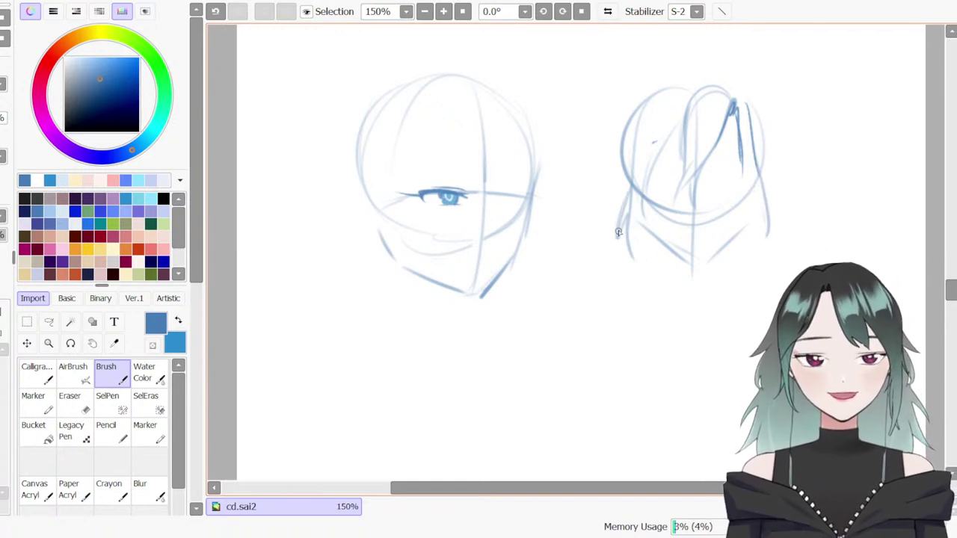
left_click_drag(643, 190, 649, 271)
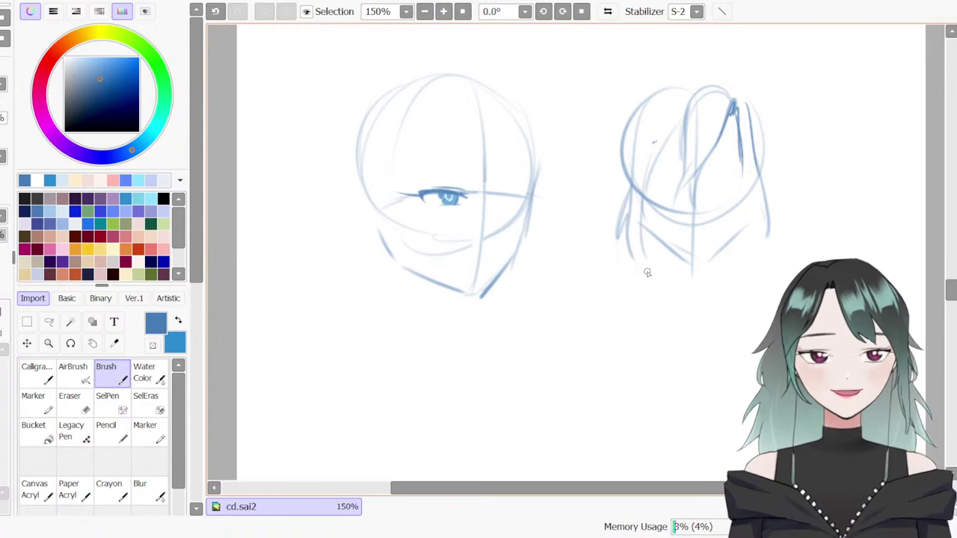
left_click_drag(640, 206, 653, 300)
left_click_drag(741, 178, 744, 281)
left_click_drag(756, 200, 748, 255)
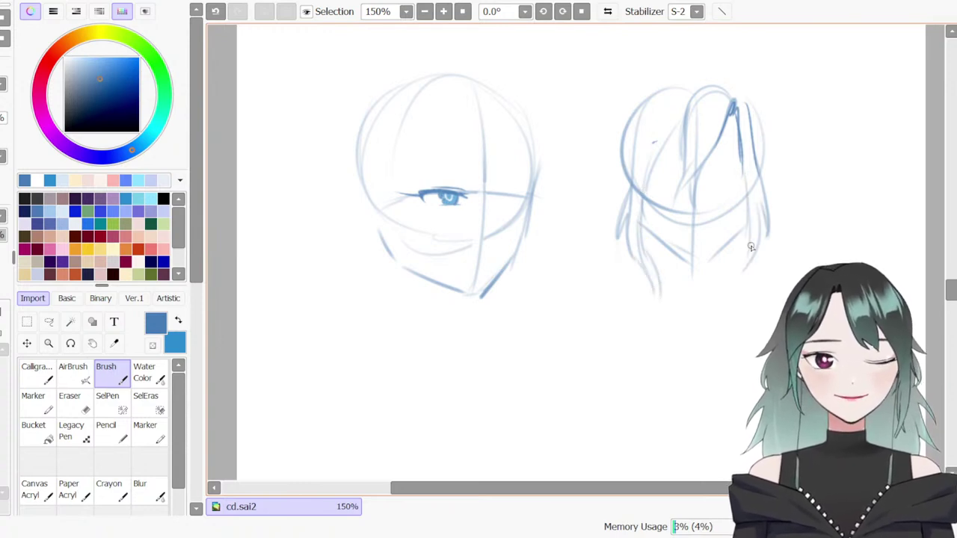
Lightly erase the small head's left lock tips and redraw the side locks with darker Calligraphy strokes
key("e")
left_click_drag(635, 253, 657, 295)
key("n")
left_click_drag(628, 221, 657, 289)
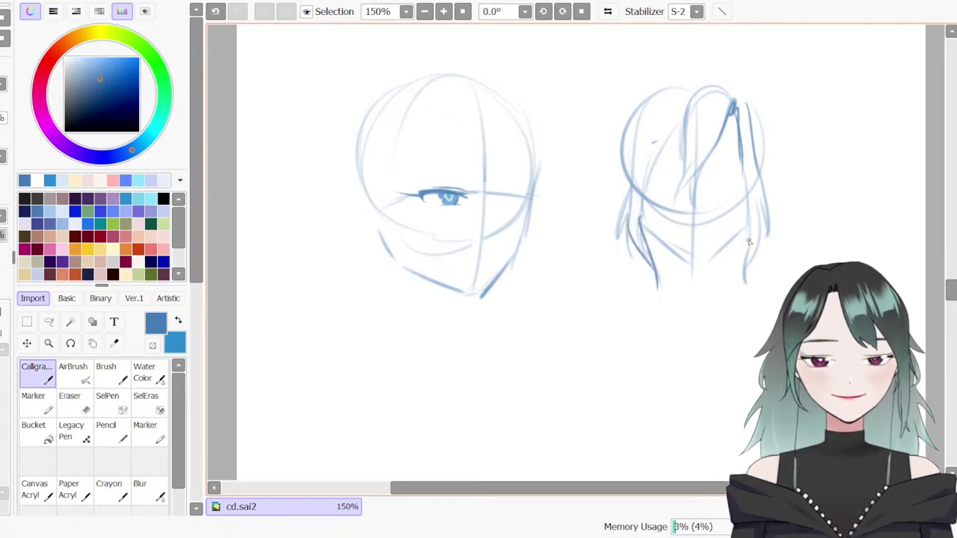
left_click_drag(738, 151, 741, 220)
key("ctrl+z")
left_click_drag(740, 154, 750, 227)
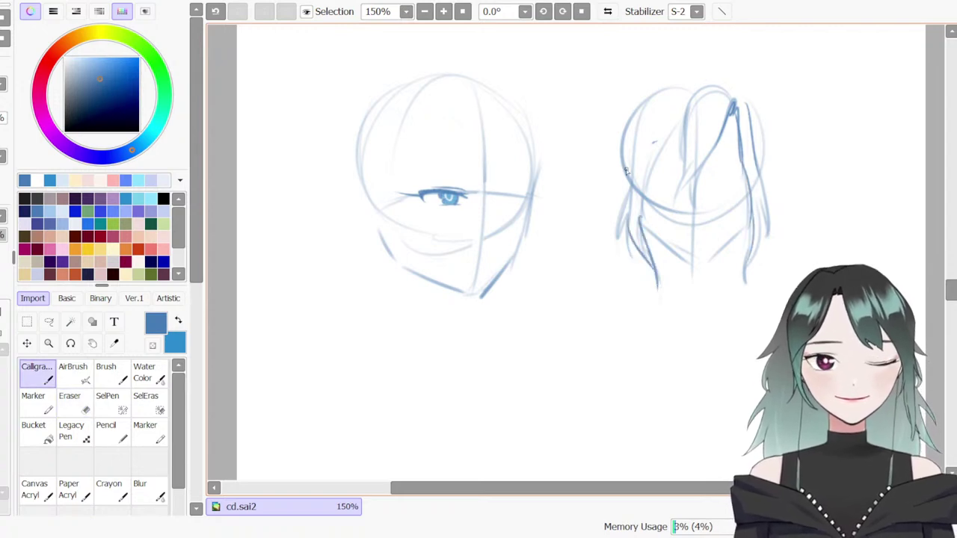
Sketch bangs on the large head with the Brush, sweeping diagonally across the forehead toward the eye and the far cheek
key("b")
left_click_drag(519, 121, 496, 188)
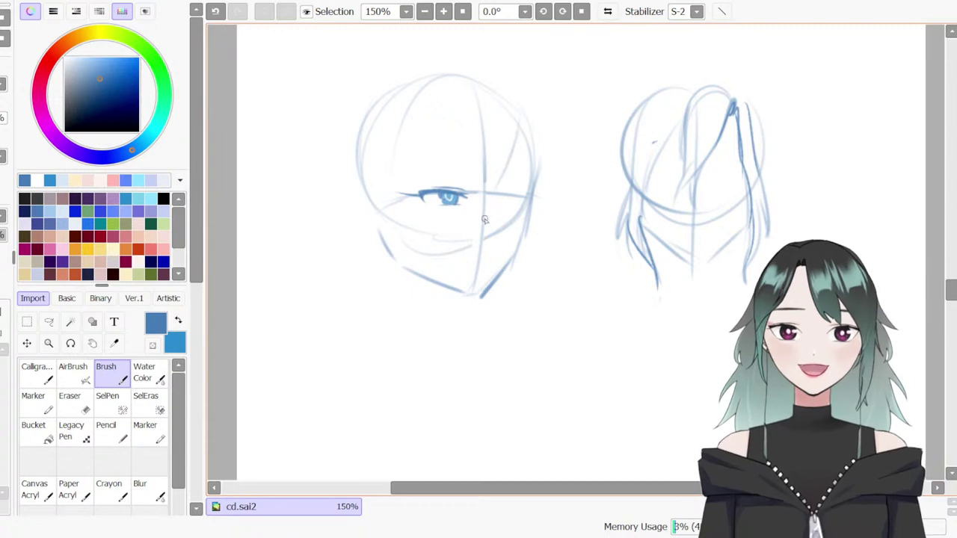
left_click_drag(510, 140, 463, 223)
left_click_drag(477, 129, 471, 194)
left_click_drag(482, 109, 404, 186)
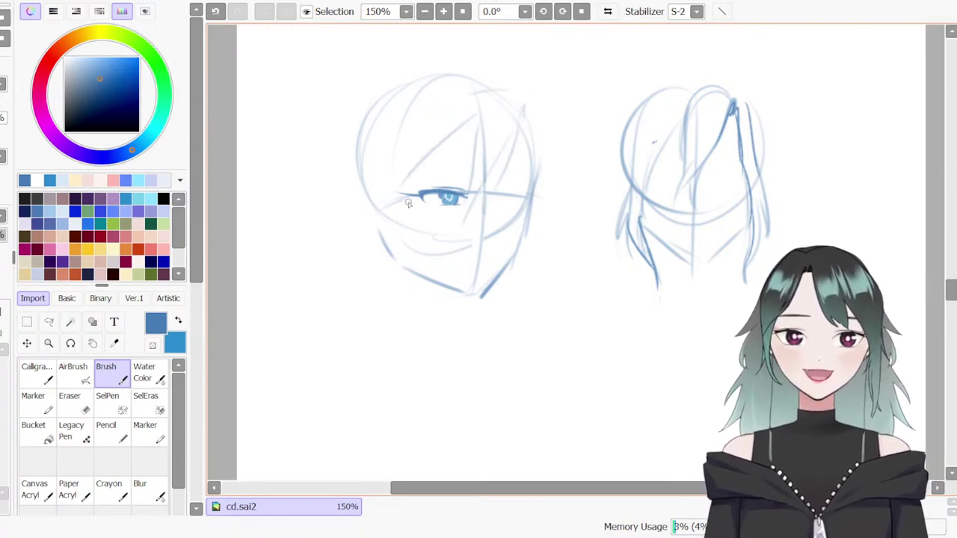
Sketch loose side locks falling from the large head's near temple past the jaw
left_click_drag(397, 121, 384, 251)
left_click_drag(397, 195, 400, 272)
mouse_move(382, 233)
left_mouse_down()
mouse_move(405, 267)
mouse_move(394, 292)
left_mouse_up()
left_click_drag(400, 225, 414, 322)
left_click_drag(389, 217, 407, 96)
mouse_move(371, 195)
left_mouse_down()
mouse_move(380, 229)
mouse_move(357, 217)
mouse_move(384, 241)
mouse_move(377, 186)
left_mouse_up()
key("ctrl+z")
Define the hair strands at the large head's near temple and around the ear with the Calligraphy brush
key("n")
mouse_move(401, 109)
left_mouse_down()
mouse_move(369, 172)
mouse_move(387, 149)
left_mouse_up()
left_click_drag(386, 152, 384, 216)
mouse_move(384, 161)
left_mouse_down()
mouse_move(364, 190)
mouse_move(384, 217)
mouse_move(339, 241)
left_mouse_up()
key("ctrl+z")
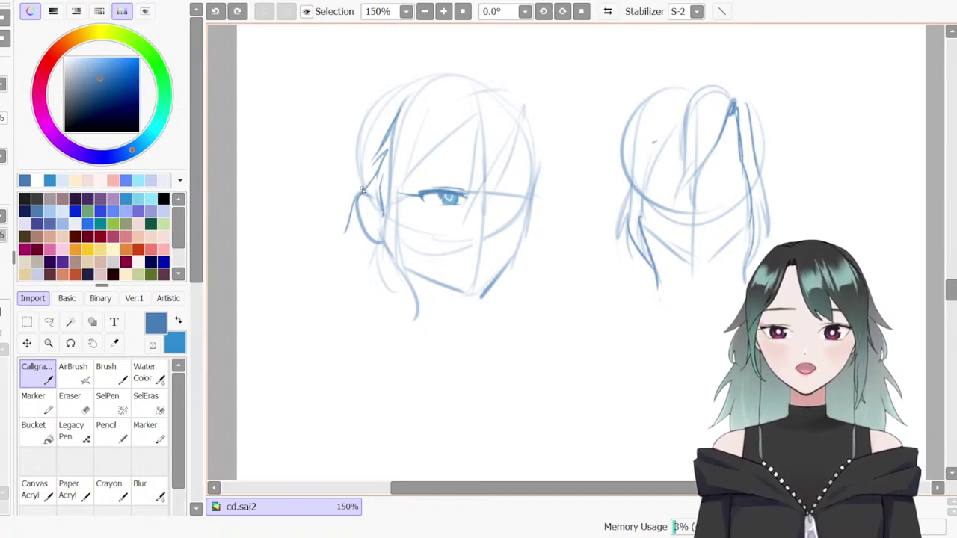
Add wispy Brush strands behind the large head's ear and strengthen the hair along both sides of the face
key("b")
left_click_drag(357, 196, 336, 245)
key("ctrl+z")
mouse_move(367, 176)
left_mouse_down()
mouse_move(336, 237)
mouse_move(361, 265)
left_mouse_up()
left_click_drag(362, 233, 361, 267)
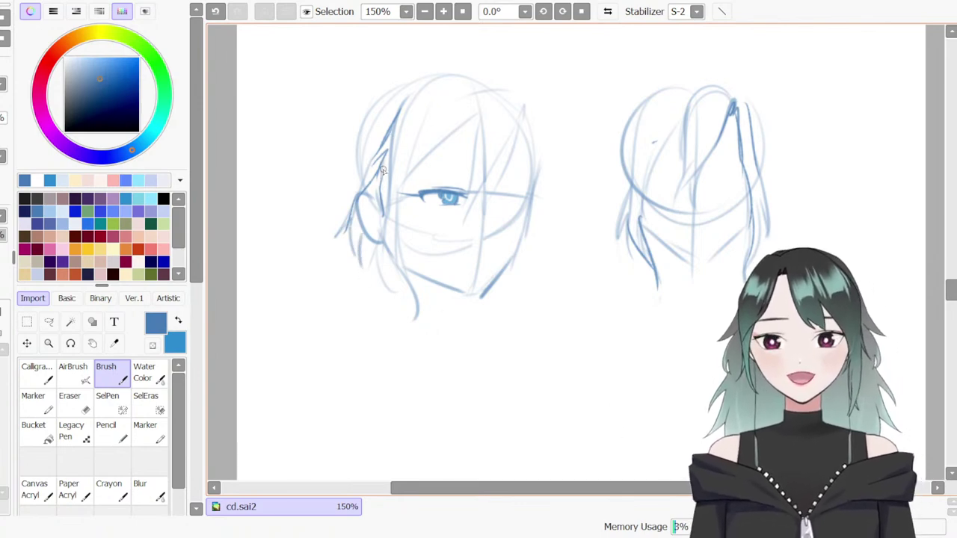
left_click_drag(389, 109, 366, 188)
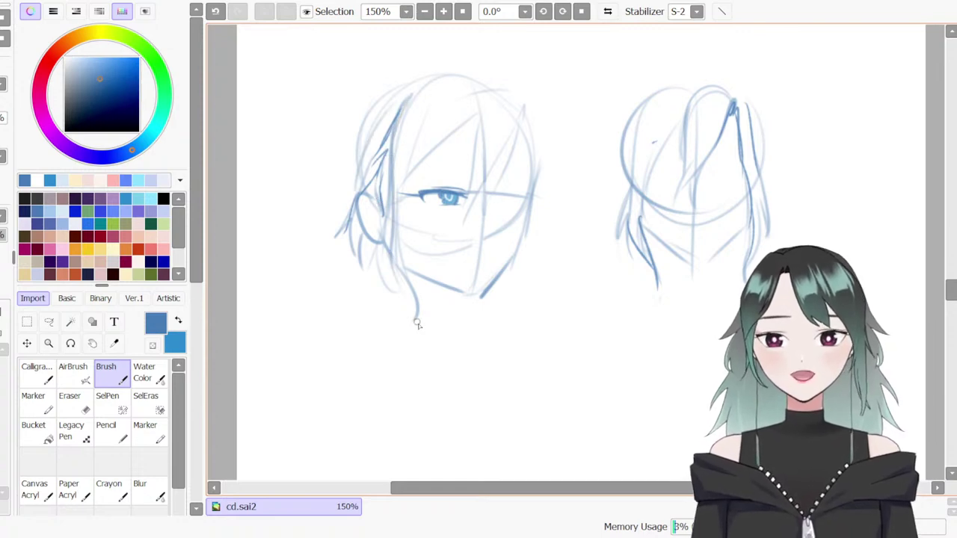
left_click_drag(531, 119, 533, 243)
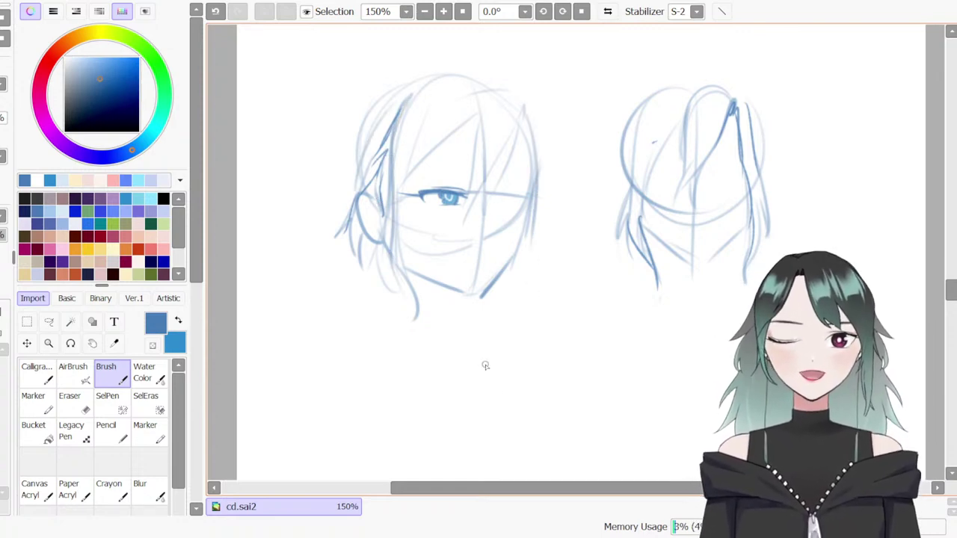
left_click_drag(385, 215, 389, 235)
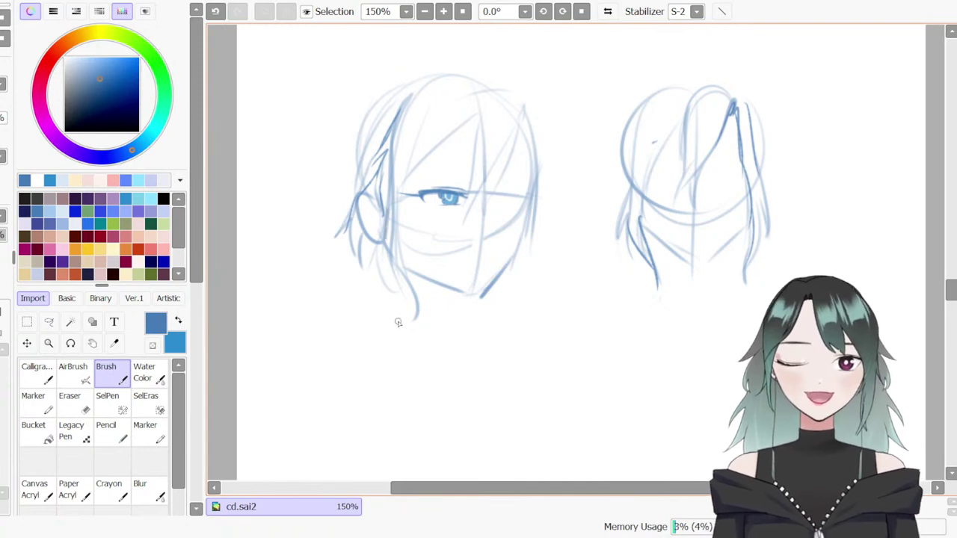
Sketch the large head's outer hair contour over the crown and down the back, with a swept-back mass and short neck strokes
left_click_drag(375, 80, 500, 73)
left_click_drag(359, 99, 299, 329)
left_click_drag(454, 298, 447, 329)
left_click_drag(390, 258, 386, 310)
left_click_drag(453, 299, 438, 335)
mouse_move(377, 286)
left_mouse_down()
mouse_move(364, 311)
mouse_move(294, 368)
left_mouse_up()
left_click_drag(331, 247, 284, 367)
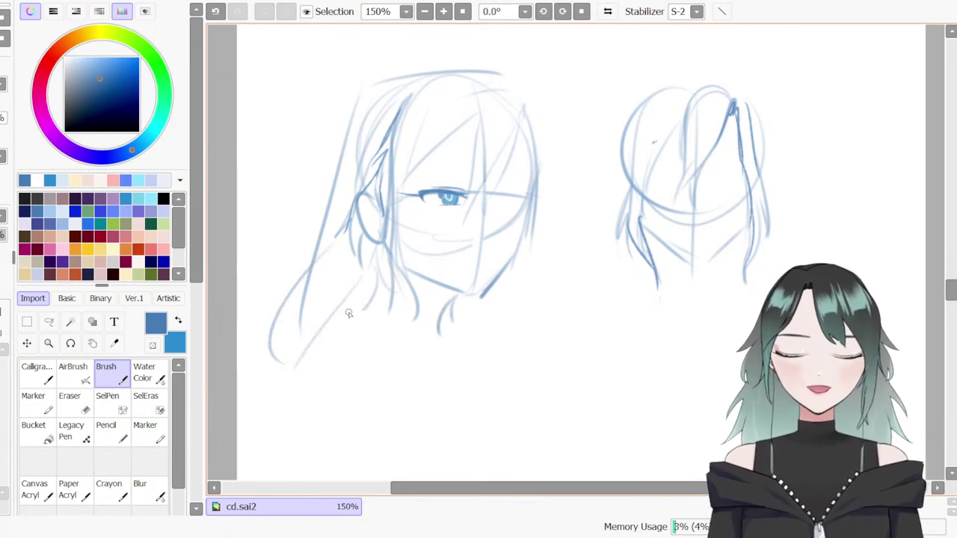
Add a curved lock beside the large head's chin, darken the diagonal bangs and extend the hair contour across the far crown
left_click_drag(509, 288, 490, 354)
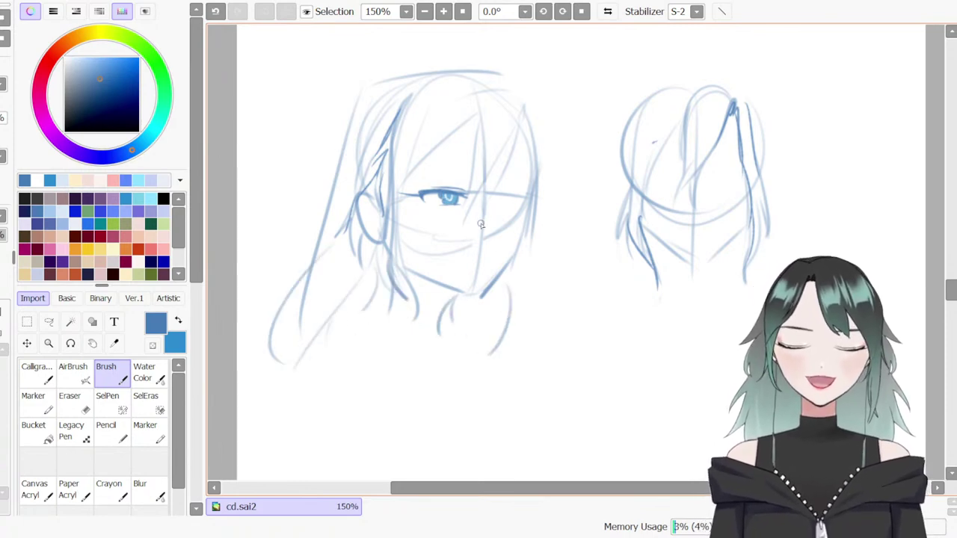
left_click_drag(461, 126, 402, 187)
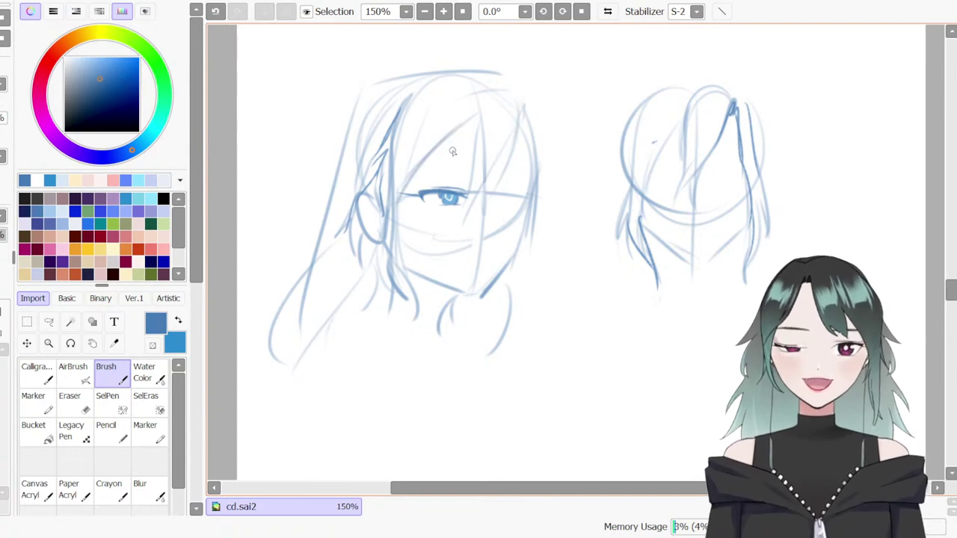
mouse_move(420, 83)
left_mouse_down()
mouse_move(500, 70)
mouse_move(524, 89)
left_mouse_up()
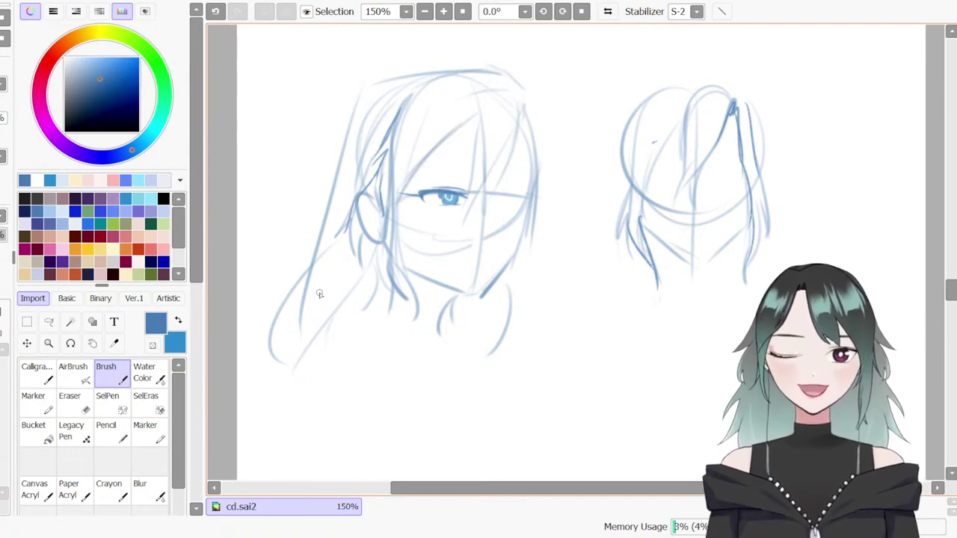
Rough in a longer back hair outline and a faint shoulder line below the large head, erasing the overlong hair curves
left_click_drag(307, 268, 297, 388)
left_click_drag(441, 383, 415, 411)
scroll(730, 311, "down", 3)
left_click_drag(298, 233, 285, 358)
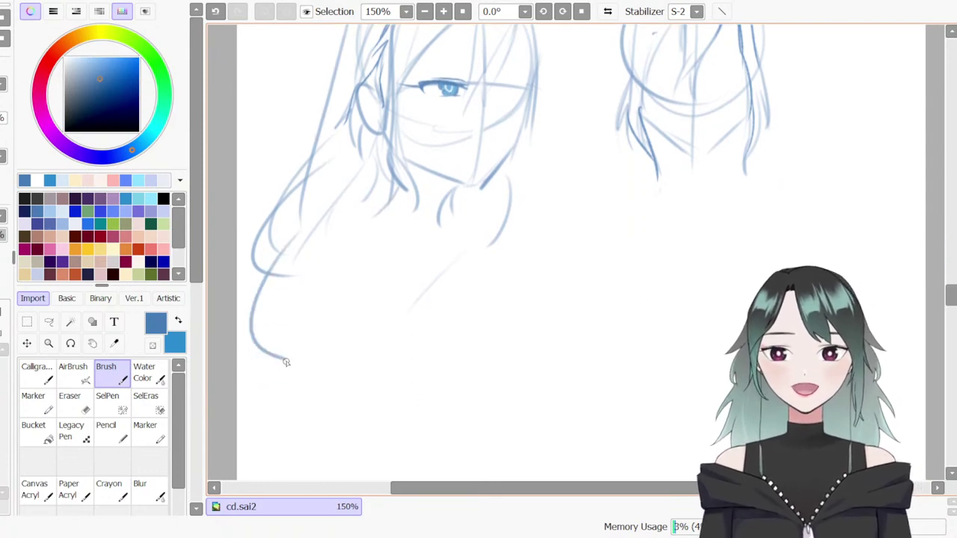
key("ctrl+z")
left_click_drag(303, 253, 252, 388)
left_click_drag(281, 329, 266, 415)
key("ctrl+z")
key("e")
left_click_drag(269, 354, 264, 233)
Fill the large head's swept-back hair with layered Brush strands and add short locks around the neck
key("b")
left_click_drag(342, 134, 308, 236)
left_click_drag(332, 193, 260, 298)
key("ctrl+z")
left_click_drag(297, 235, 294, 291)
left_click_drag(306, 233, 291, 316)
left_click_drag(477, 183, 458, 241)
mouse_move(312, 222)
left_mouse_down()
mouse_move(290, 326)
mouse_move(297, 265)
left_mouse_up()
key("e")
key("b")
mouse_move(302, 155)
left_mouse_down()
mouse_move(271, 247)
mouse_move(293, 245)
left_mouse_up()
left_click_drag(293, 235, 301, 202)
left_click_drag(386, 181, 341, 247)
mouse_move(352, 211)
left_mouse_down()
mouse_move(358, 361)
mouse_move(387, 412)
left_mouse_up()
mouse_move(341, 265)
left_mouse_down()
mouse_move(404, 434)
mouse_move(391, 452)
left_mouse_up()
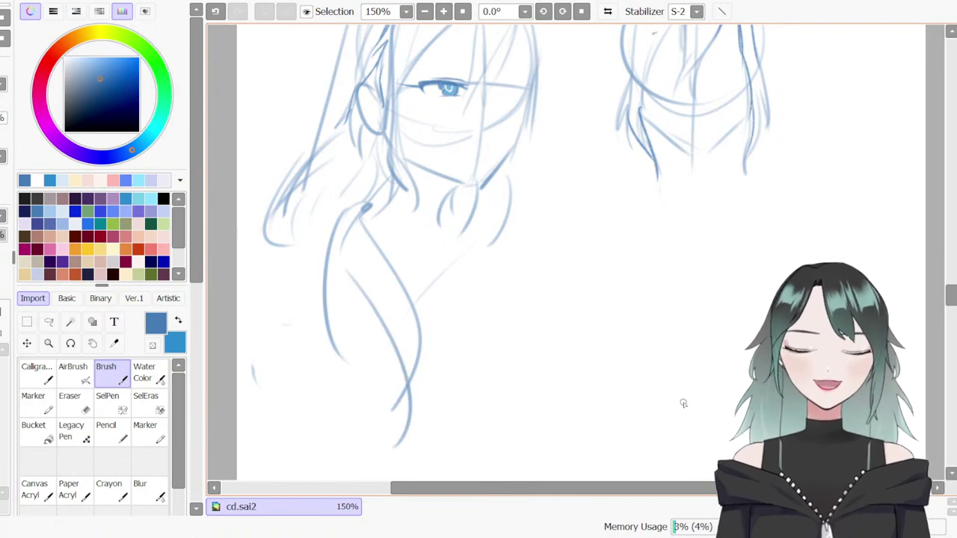
key("ctrl+z")
key("ctrl+z")
key("ctrl+z")
key("ctrl+z")
key("ctrl+z")
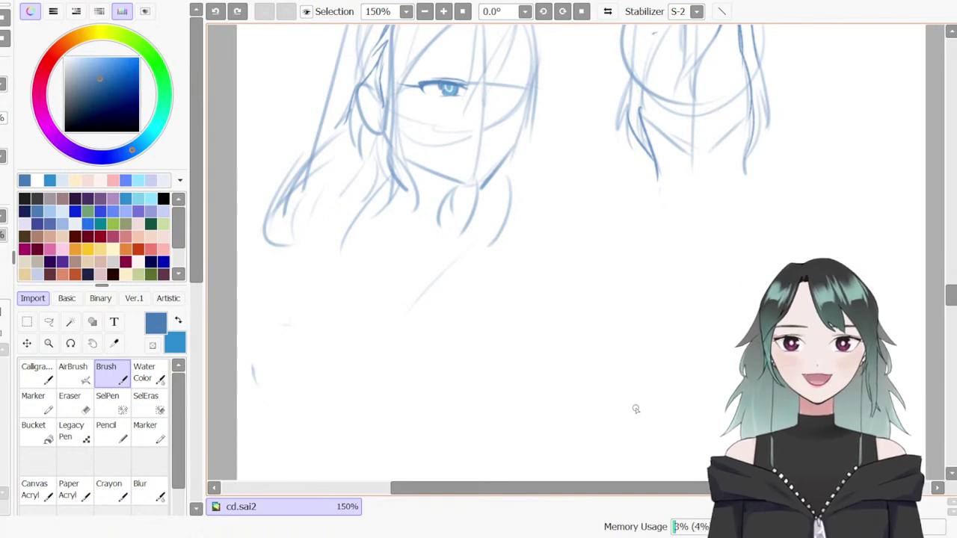
Strengthen the underside of the large head's jaw with a darker curve running to the chin
mouse_move(388, 180)
left_mouse_down()
mouse_move(318, 229)
mouse_move(450, 190)
left_mouse_up()
key("ctrl+z")
left_click_drag(400, 163, 459, 182)
key("ctrl+z")
left_click_drag(404, 156, 464, 182)
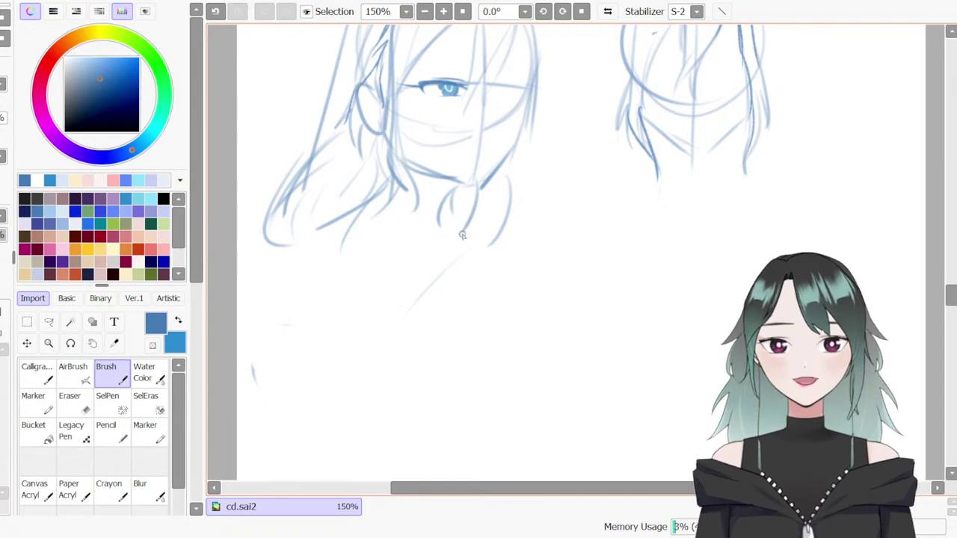
key("ctrl+z")
Sketch rough neck and shoulder strokes below the large head and erase the excess lines
mouse_move(390, 192)
left_mouse_down()
mouse_move(332, 329)
mouse_move(268, 392)
left_mouse_up()
left_click_drag(350, 205, 301, 216)
mouse_move(465, 214)
left_mouse_down()
mouse_move(552, 289)
mouse_move(613, 363)
left_mouse_up()
key("ctrl+z")
key("ctrl+z")
mouse_move(456, 221)
left_mouse_down()
mouse_move(583, 378)
mouse_move(499, 277)
mouse_move(276, 374)
left_mouse_up()
key("e")
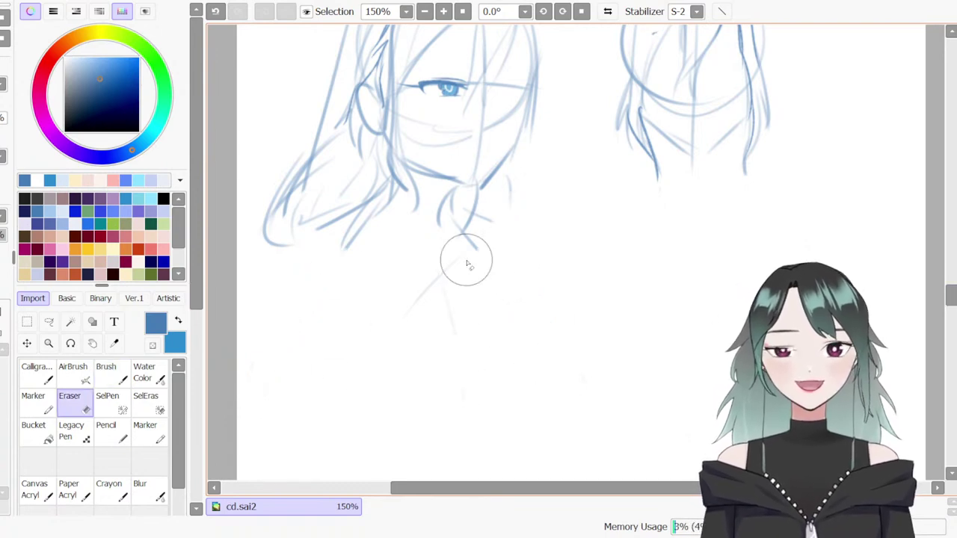
key("b")
key("ctrl+z")
left_click_drag(598, 187, 603, 254)
key("ctrl+z")
Sketch a tiny head circle with facial guidelines in the blank area to the right of the second head
left_click_drag(951, 295, 951, 291)
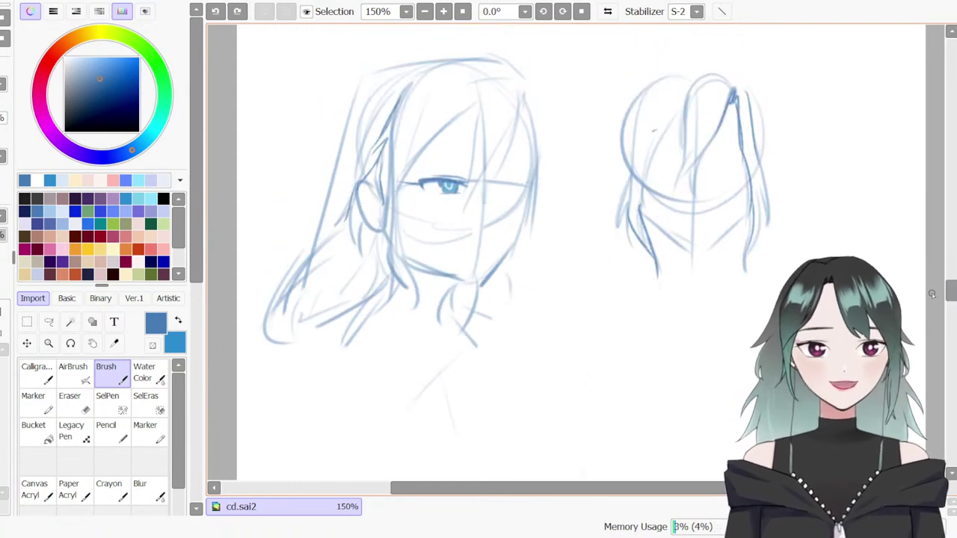
left_click_drag(717, 489, 785, 488)
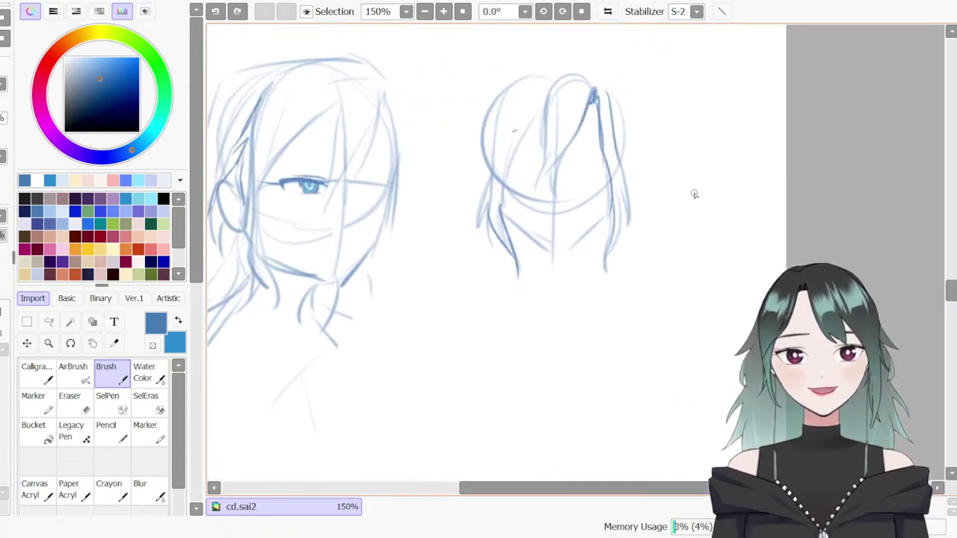
mouse_move(680, 201)
left_mouse_down()
mouse_move(703, 182)
mouse_move(703, 251)
left_mouse_up()
mouse_move(684, 217)
left_mouse_down()
mouse_move(716, 218)
mouse_move(694, 255)
left_mouse_up()
Sketch sloping shoulder lines on both sides of the small figure's neck
mouse_move(710, 242)
left_mouse_down()
mouse_move(712, 259)
mouse_move(653, 267)
left_mouse_up()
mouse_move(716, 248)
left_mouse_down()
mouse_move(750, 261)
mouse_move(629, 281)
mouse_move(757, 280)
left_mouse_up()
key("ctrl+z")
key("ctrl+z")
left_click_drag(719, 254, 742, 262)
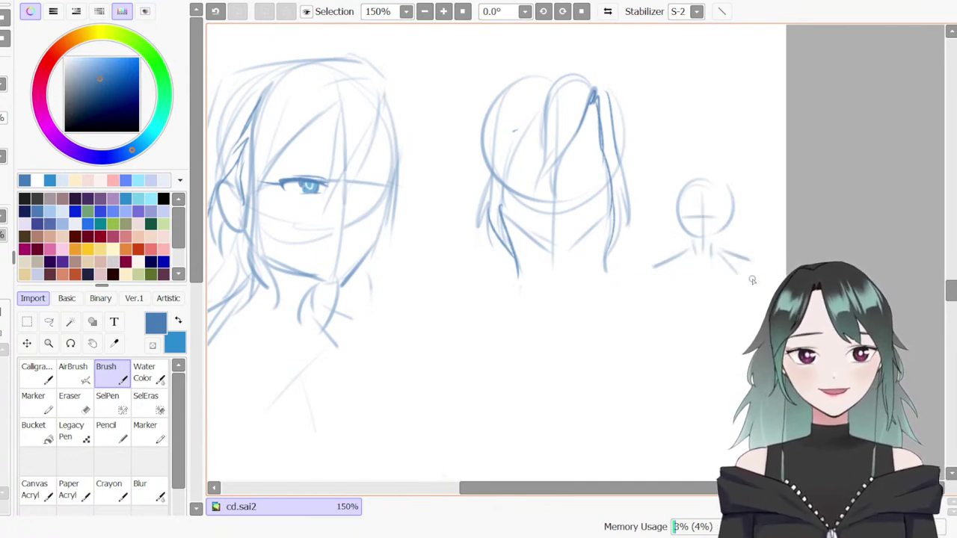
Sketch the small figure's arm on the side nearer the heads and start the torso sides below the armpits
mouse_move(682, 254)
left_mouse_down()
mouse_move(652, 276)
mouse_move(626, 362)
left_mouse_up()
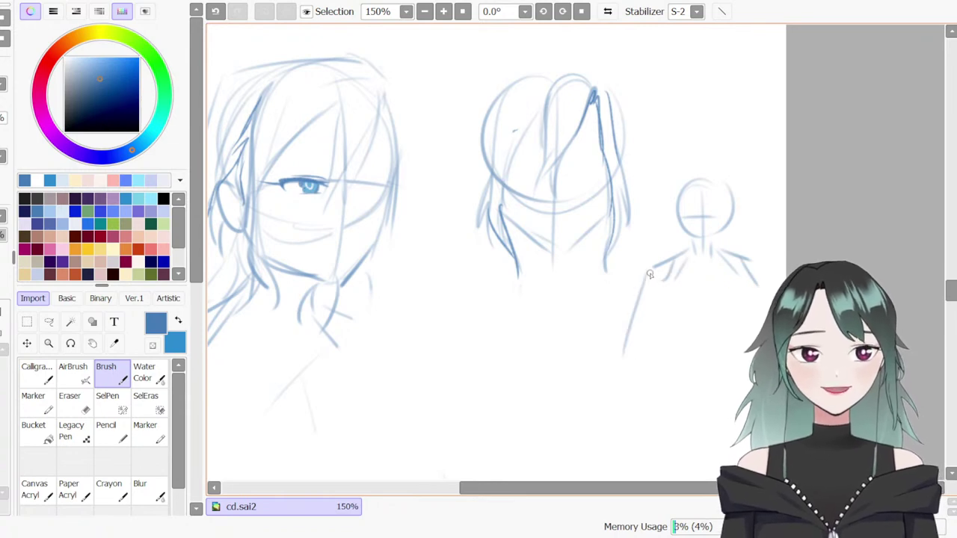
left_click_drag(675, 282, 675, 338)
key("ctrl+z")
left_click_drag(737, 285, 737, 307)
mouse_move(675, 282)
left_mouse_down()
mouse_move(675, 330)
mouse_move(627, 367)
left_mouse_up()
left_click_drag(669, 288, 630, 431)
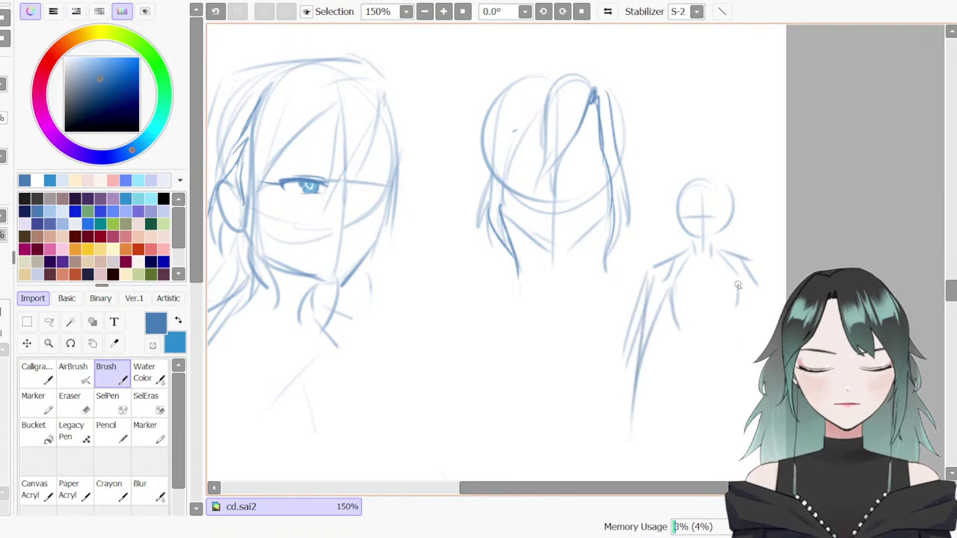
Sketch the small figure's other arm and the waist-to-hip contours, closing the torso with a curved hip line
mouse_move(951, 291)
left_mouse_down()
mouse_move(951, 312)
mouse_move(951, 298)
left_mouse_up()
left_click_drag(756, 146, 765, 204)
left_click_drag(735, 166, 727, 206)
left_click_drag(674, 166, 667, 271)
mouse_move(679, 197)
left_mouse_down()
mouse_move(663, 283)
mouse_move(718, 280)
mouse_move(662, 283)
left_mouse_up()
key("ctrl+z")
key("e")
key("b")
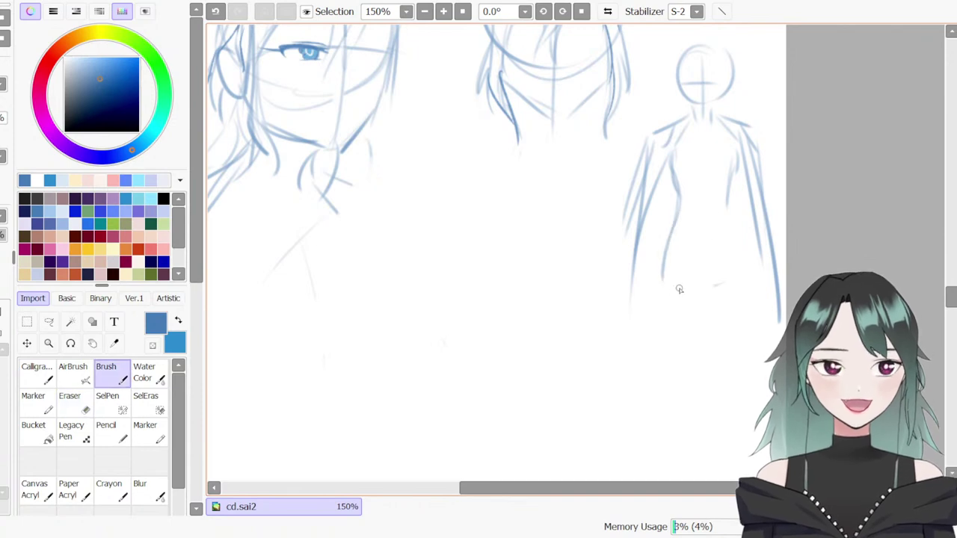
left_click_drag(737, 197, 746, 264)
left_click_drag(662, 275, 739, 282)
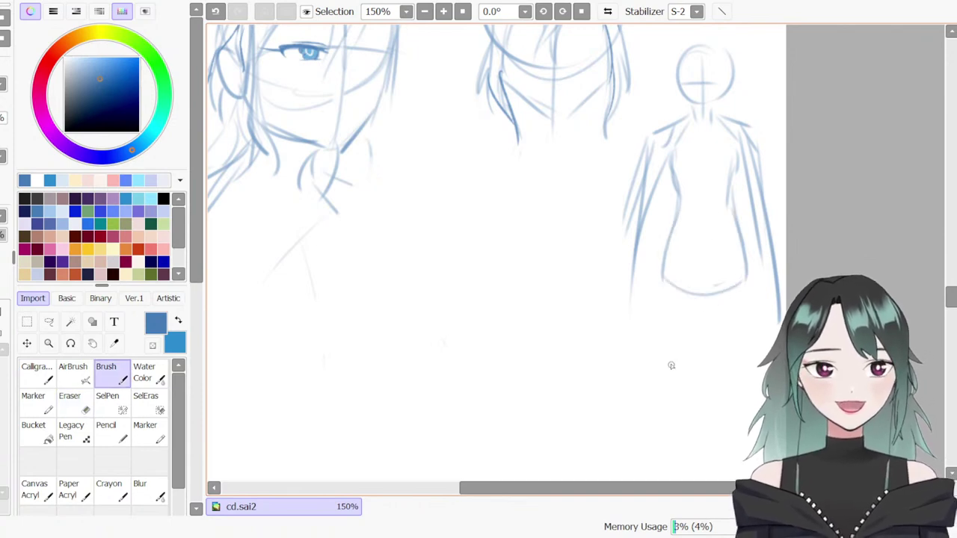
Sketch the outer and inner lines of both upper legs below the small figure's hips
left_click_drag(663, 278, 670, 396)
left_click_drag(695, 299, 693, 384)
key("ctrl+z")
mouse_move(697, 302)
left_mouse_down()
mouse_move(700, 369)
mouse_move(715, 371)
left_mouse_up()
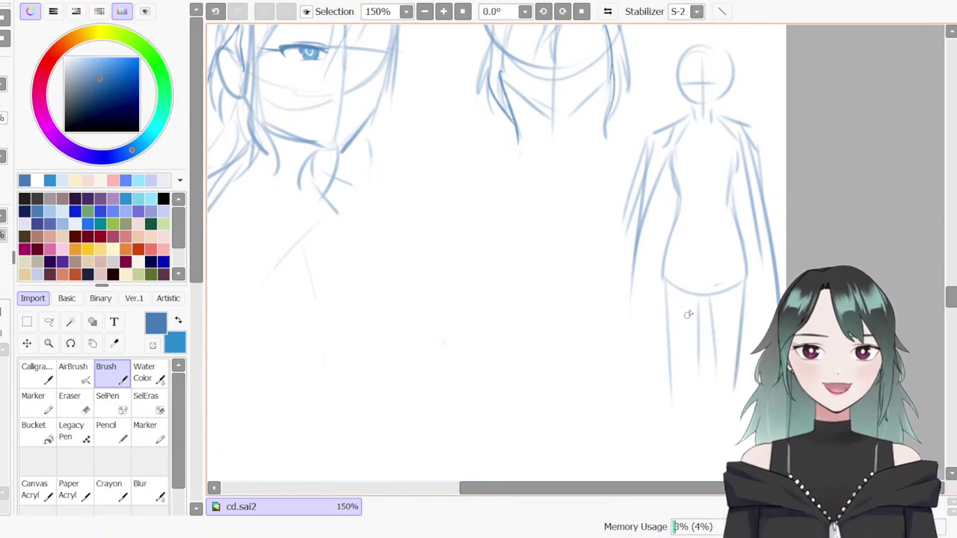
Erase the hip curve, redraw it slightly higher and extend the leg lines up to meet it
key("e")
left_click_drag(662, 289, 739, 287)
key("b")
left_click_drag(664, 267, 739, 275)
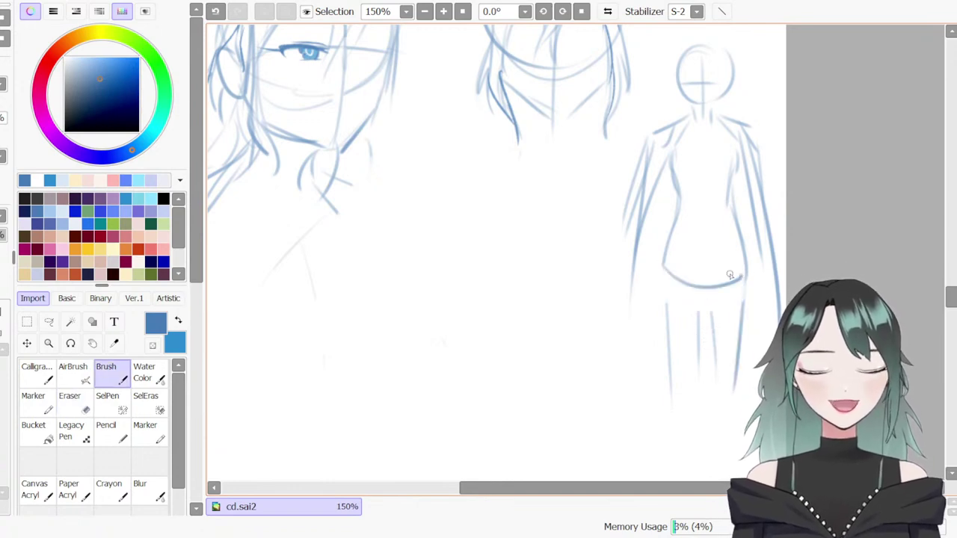
left_click_drag(663, 270, 671, 366)
left_click_drag(700, 287, 699, 358)
left_click_drag(710, 289, 714, 372)
key("e")
mouse_move(740, 303)
left_mouse_down()
mouse_move(734, 389)
mouse_move(735, 288)
mouse_move(735, 387)
left_mouse_up()
key("ctrl+z")
key("b")
key("e")
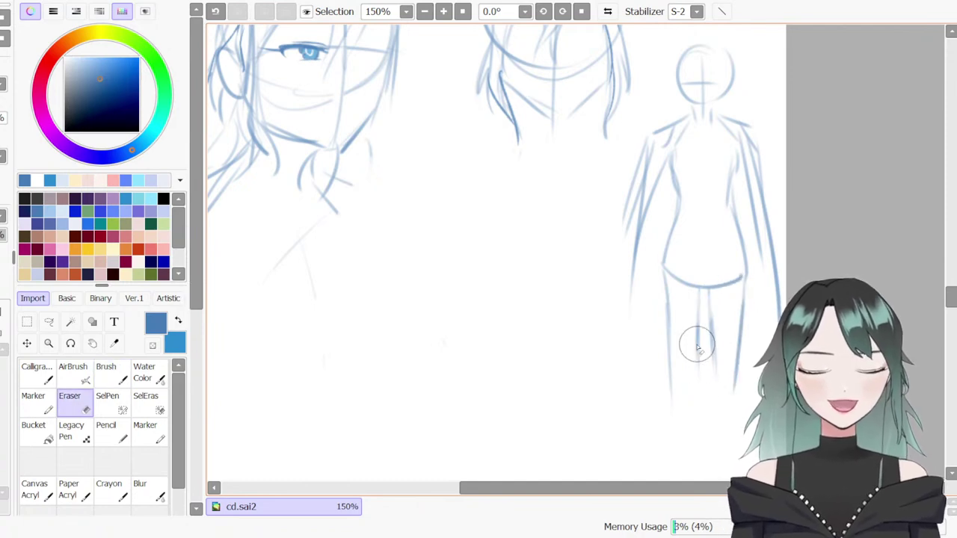
left_click_drag(696, 314, 698, 365)
key("ctrl+z")
Redraw the small figure's inner leg lines and the lower part of one outer leg line, erasing the old strokes
key("b")
left_click_drag(700, 294, 691, 383)
key("e")
mouse_move(696, 310)
left_mouse_down()
mouse_move(696, 366)
mouse_move(699, 358)
left_mouse_up()
key("b")
left_click_drag(711, 290, 715, 369)
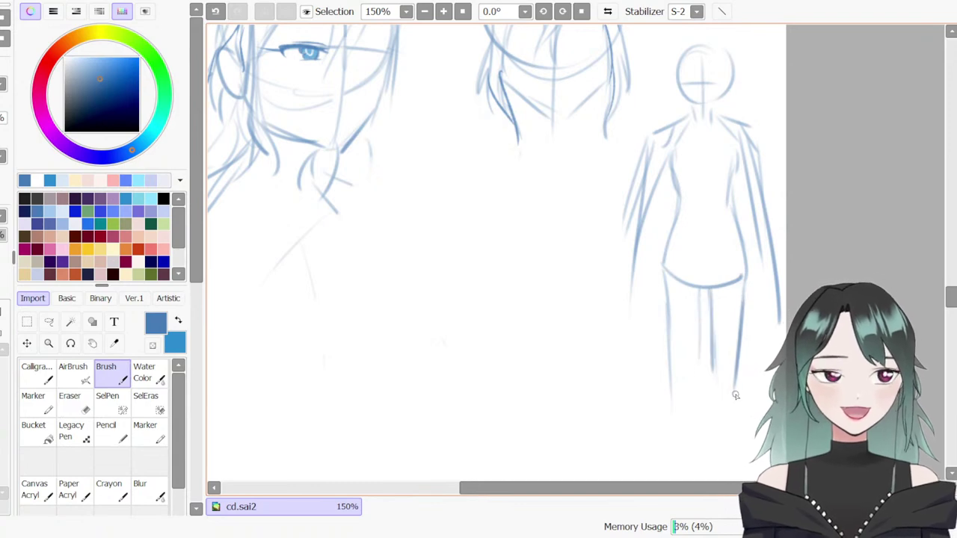
key("e")
left_click_drag(673, 343, 671, 406)
key("b")
left_click_drag(671, 326, 678, 382)
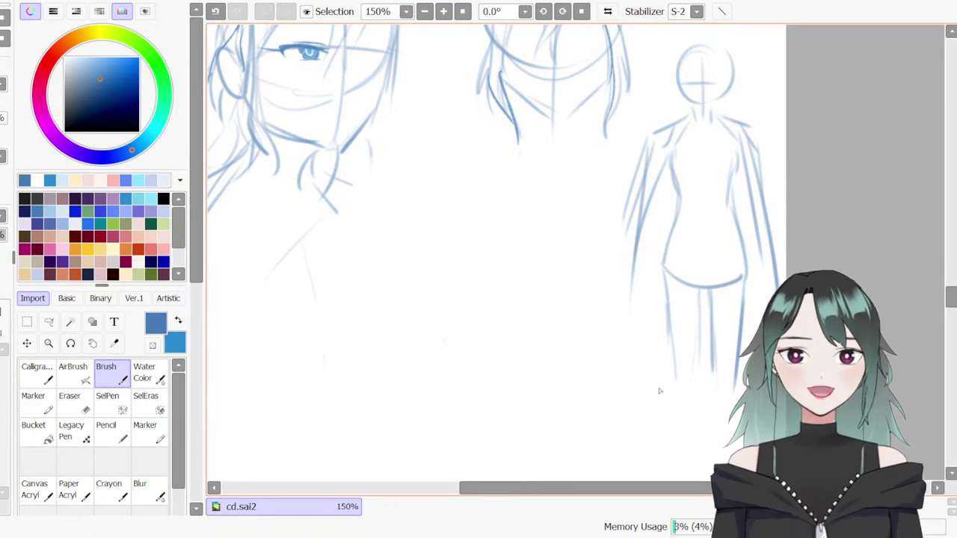
Handwrite the number 162 in the gap between the large head and the second head
left_click_drag(402, 103, 404, 146)
mouse_move(423, 106)
left_mouse_down()
mouse_move(412, 136)
mouse_move(430, 145)
mouse_move(474, 131)
left_mouse_up()
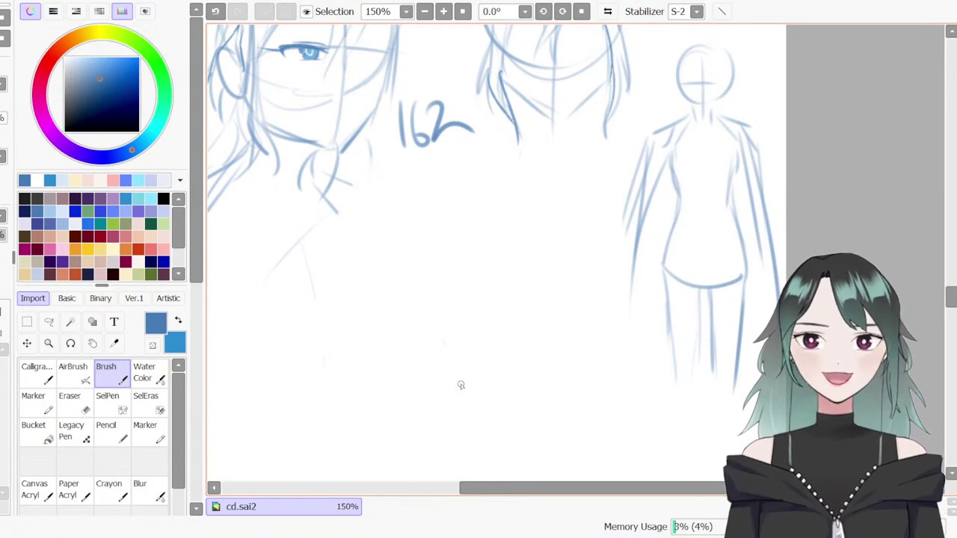
Darken the inner and outer lines of the small figure's leg nearer the heads
left_click_drag(699, 291, 696, 365)
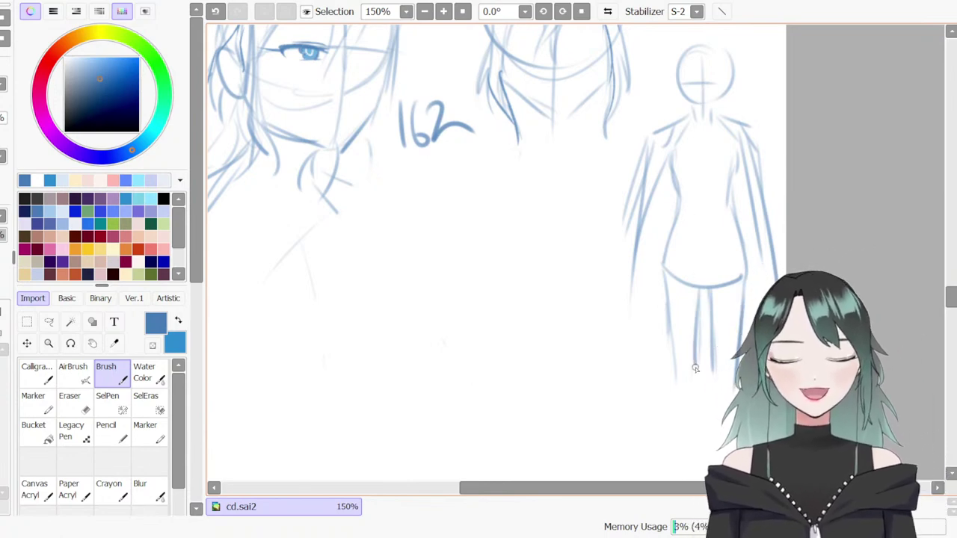
left_click_drag(667, 276, 670, 336)
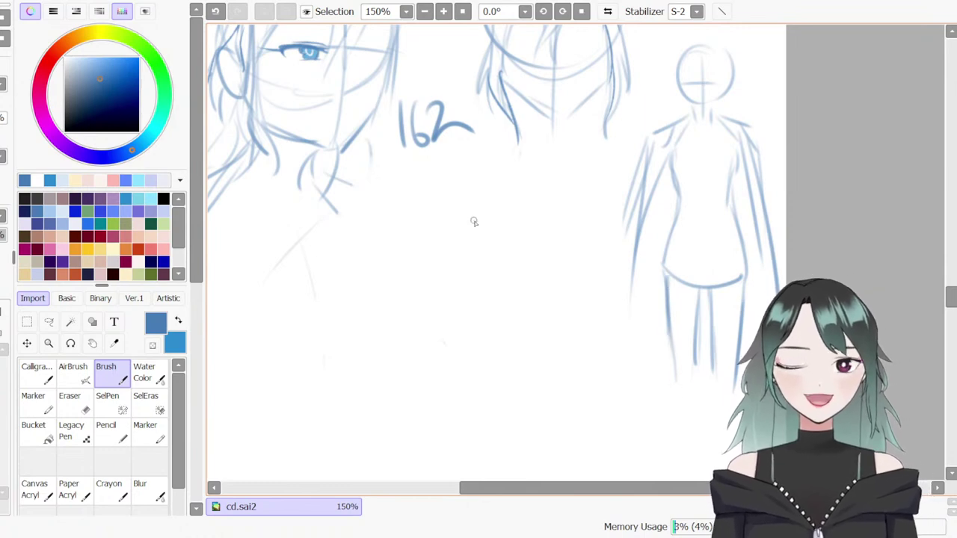
left_click_drag(507, 204, 449, 310)
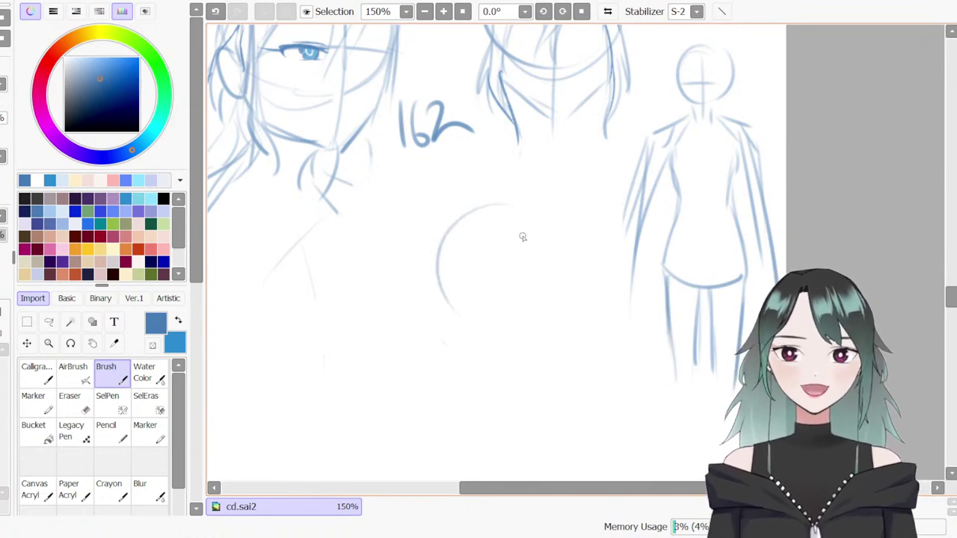
left_click_drag(619, 498, 584, 489)
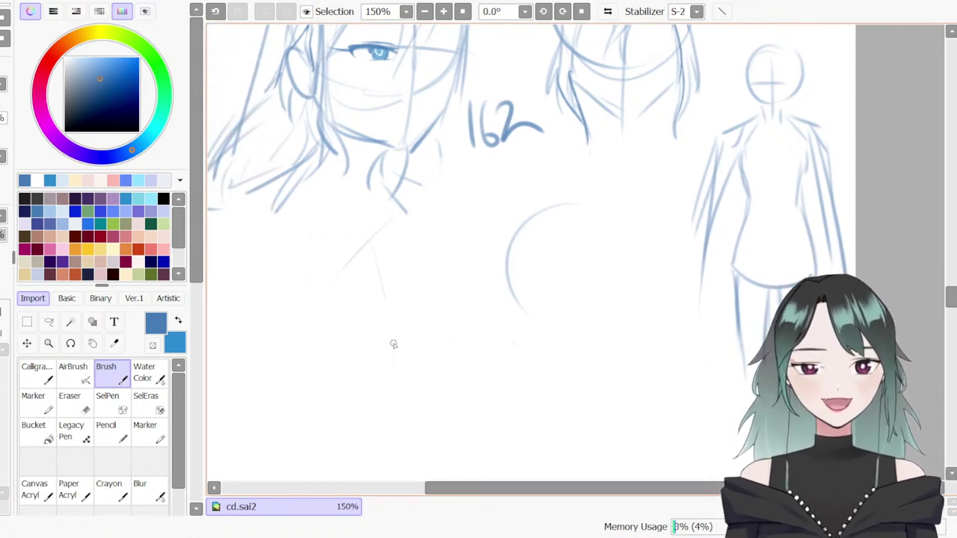
key("ctrl+z")
mouse_move(441, 255)
left_mouse_down()
mouse_move(439, 388)
mouse_move(427, 367)
mouse_move(438, 378)
mouse_move(332, 391)
mouse_move(441, 323)
mouse_move(438, 402)
left_mouse_up()
key("ctrl+z")
key("ctrl+z")
Sketch a high-heeled shoe in side view below the large head and redraw its heel as two slender lines
mouse_move(448, 323)
left_mouse_down()
mouse_move(440, 392)
mouse_move(441, 384)
left_mouse_up()
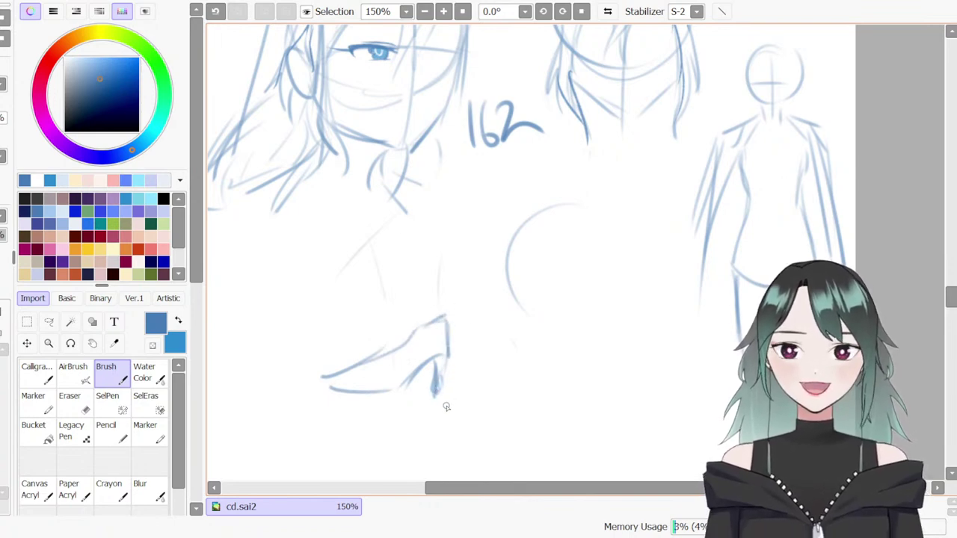
left_click_drag(408, 396, 321, 378)
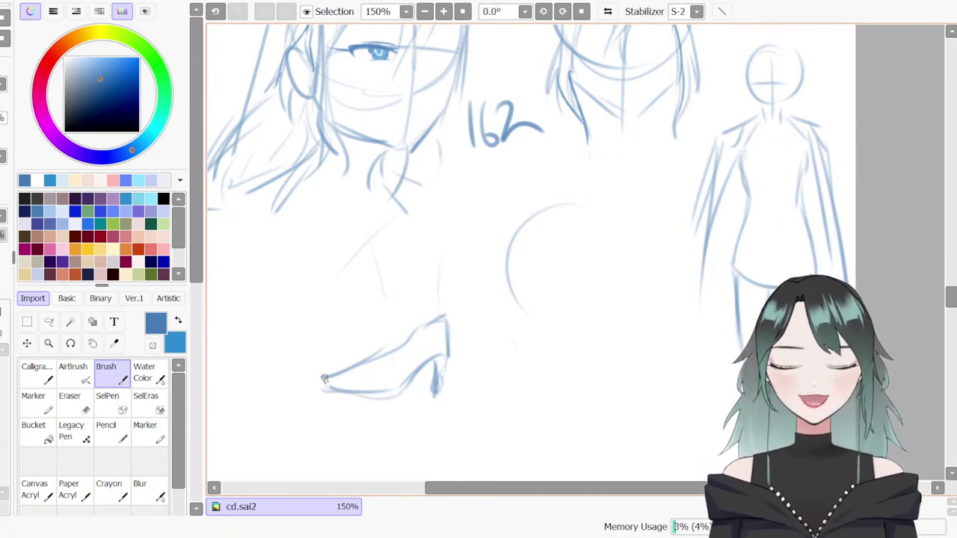
key("ctrl+z")
key("e")
left_click_drag(430, 378, 433, 403)
key("b")
left_click_drag(433, 361, 434, 396)
left_click_drag(448, 359, 440, 393)
key("ctrl+z")
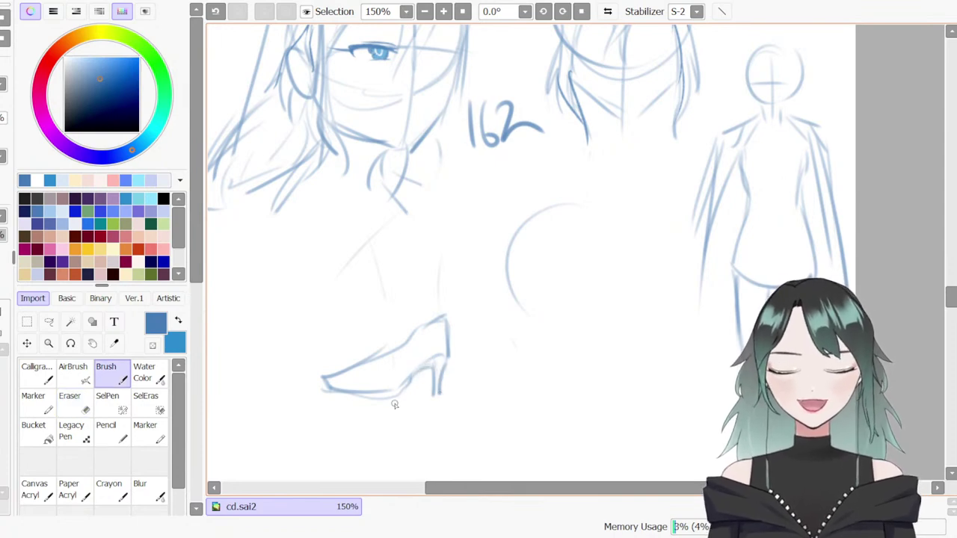
Erase the stray arc beside the shoe, then lasso the shoe and shift it away from the blank area
key("e")
mouse_move(543, 223)
left_mouse_down()
mouse_move(534, 310)
mouse_move(469, 270)
left_mouse_up()
key("l")
left_click_drag(444, 373, 340, 368)
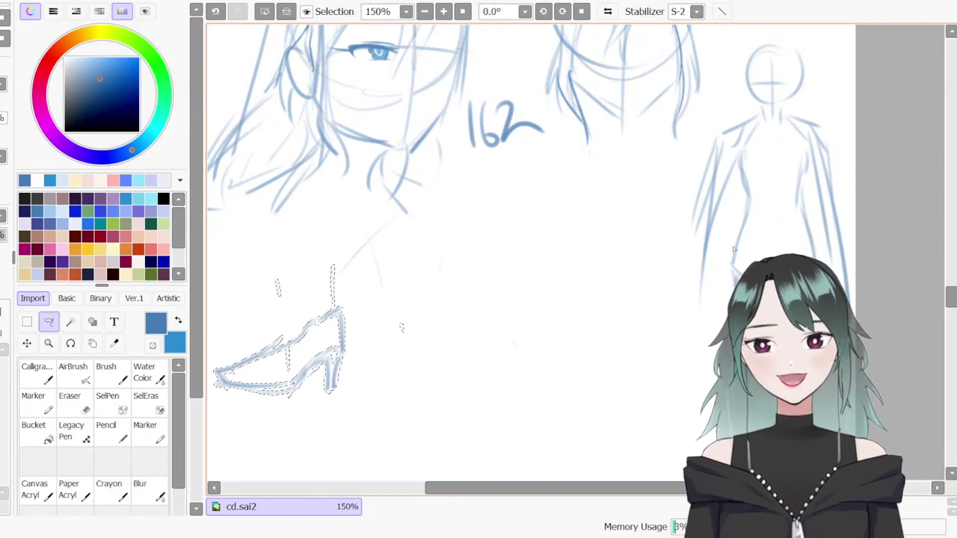
key("ctrl+d")
Sketch a light head circle in the blank area below the number 162, erasing and reworking its first outline
key("b")
left_click_drag(518, 223, 525, 338)
left_click_drag(594, 241, 602, 311)
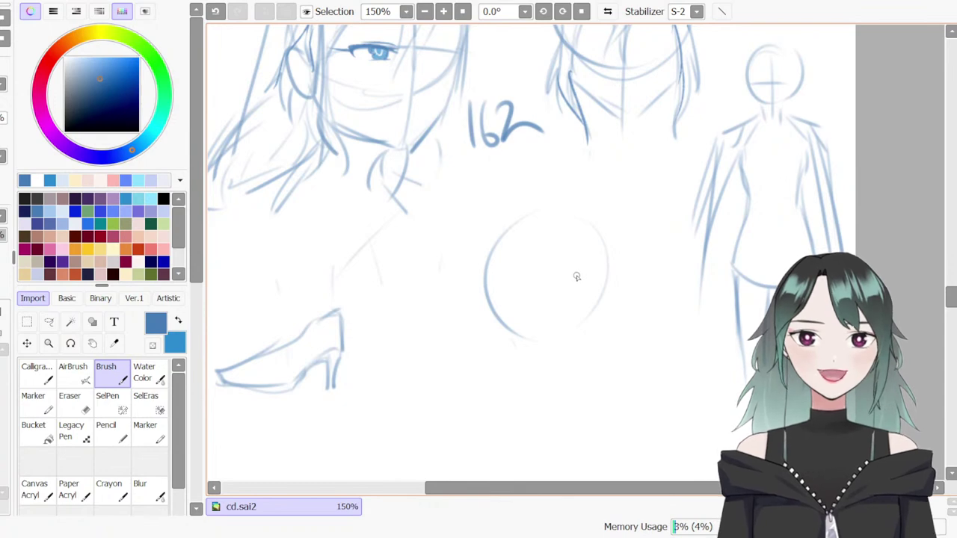
key("e")
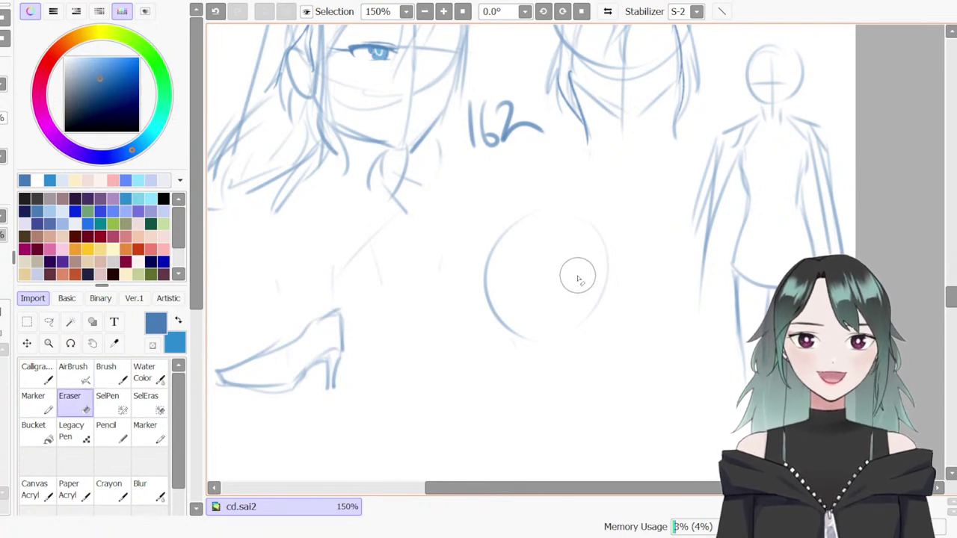
mouse_move(579, 271)
left_mouse_down()
mouse_move(483, 311)
mouse_move(576, 263)
mouse_move(508, 316)
mouse_move(545, 259)
left_mouse_up()
key("b")
mouse_move(540, 214)
left_mouse_down()
mouse_move(536, 323)
mouse_move(575, 323)
left_mouse_up()
left_click_drag(575, 212, 596, 305)
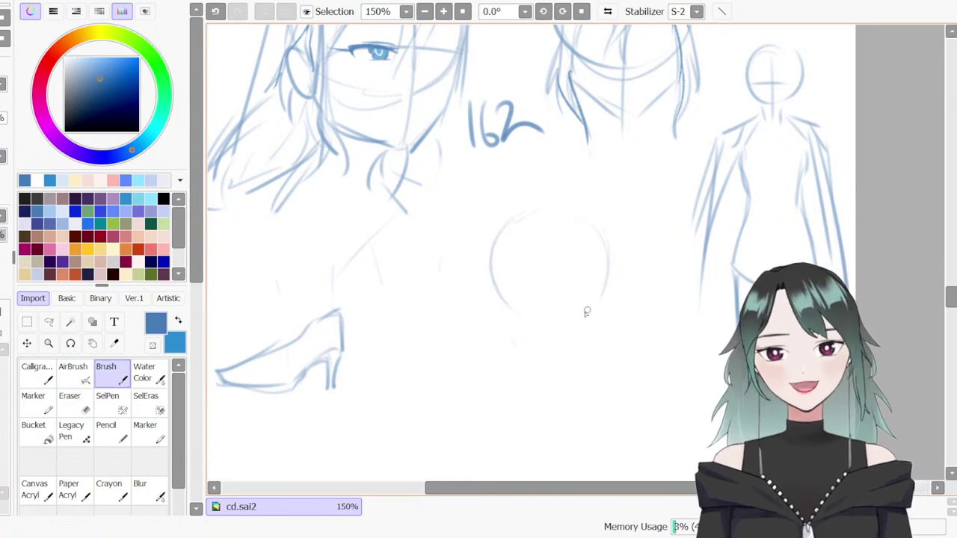
mouse_move(572, 212)
left_mouse_down()
mouse_move(502, 300)
mouse_move(538, 327)
mouse_move(570, 323)
left_mouse_up()
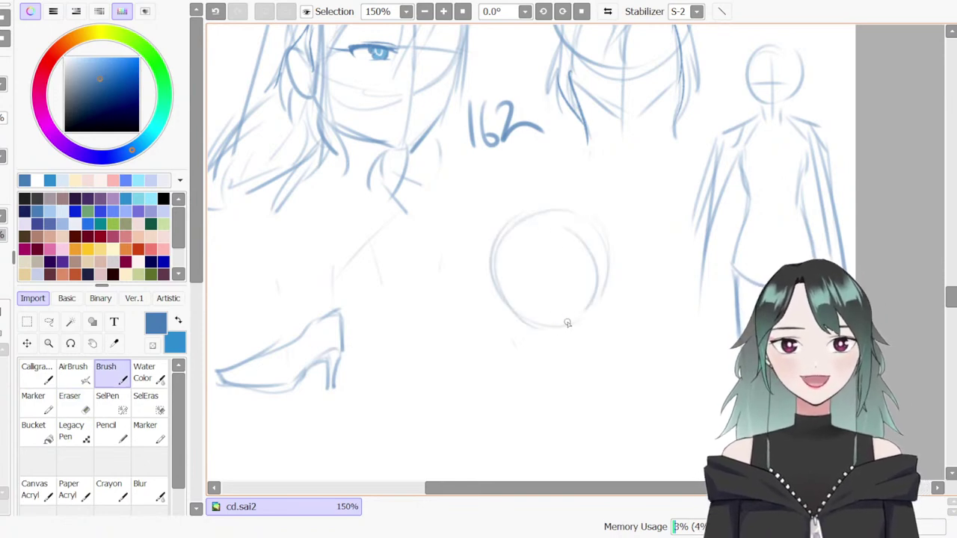
mouse_move(515, 230)
left_mouse_down()
mouse_move(509, 318)
mouse_move(519, 349)
left_mouse_up()
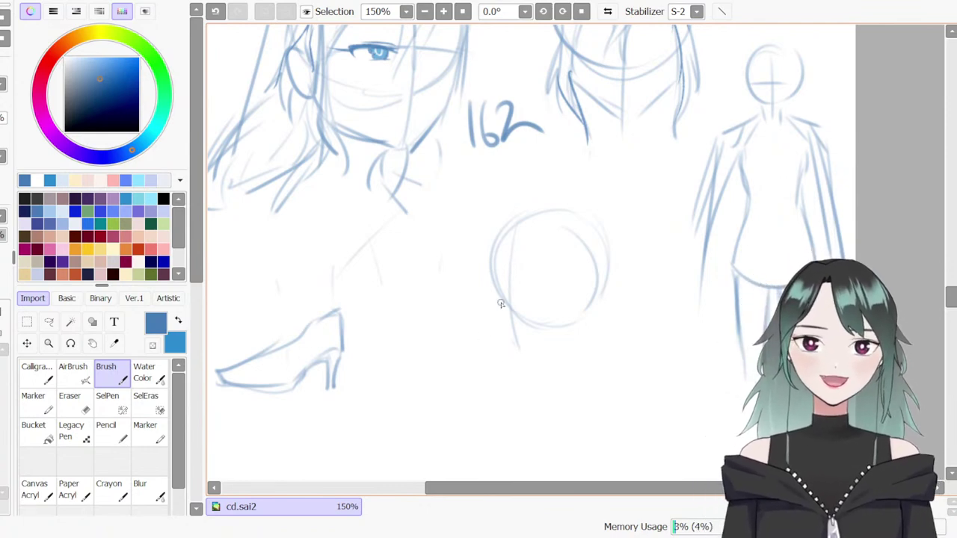
left_click_drag(494, 288, 503, 335)
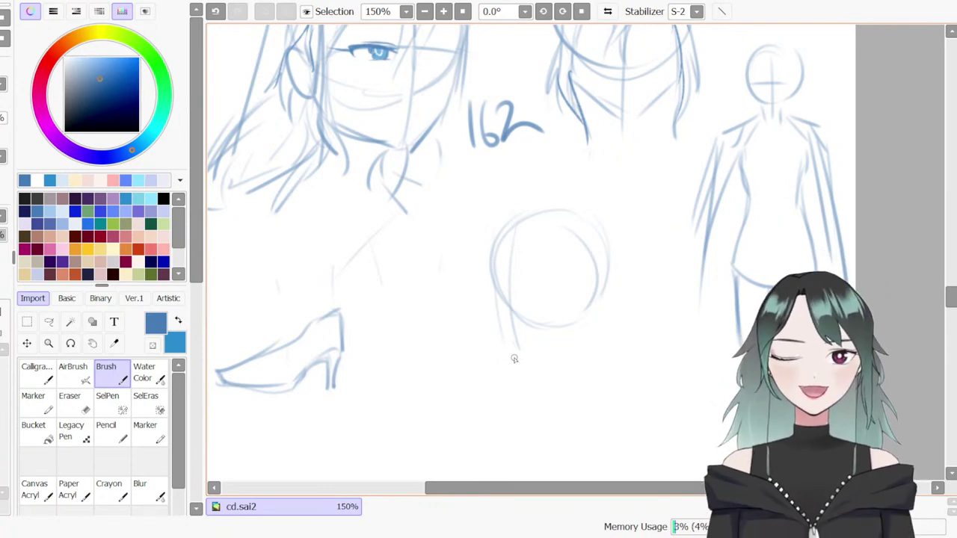
key("ctrl+z")
key("e")
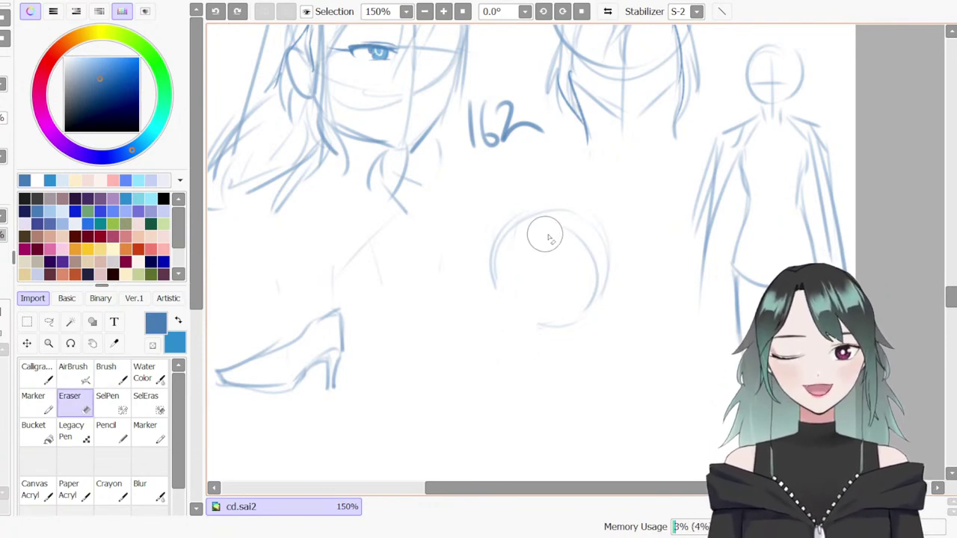
Draw a vertical face line down from the new circle's front edge and a horizontal eye line across it
key("b")
left_click_drag(495, 288, 506, 352)
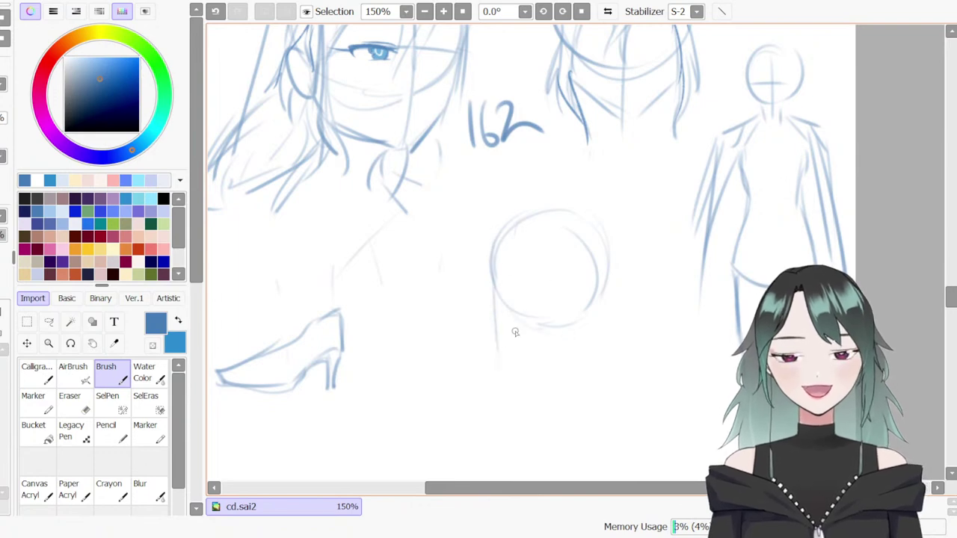
left_click_drag(497, 303, 624, 296)
key("ctrl+z")
left_click_drag(483, 298, 607, 282)
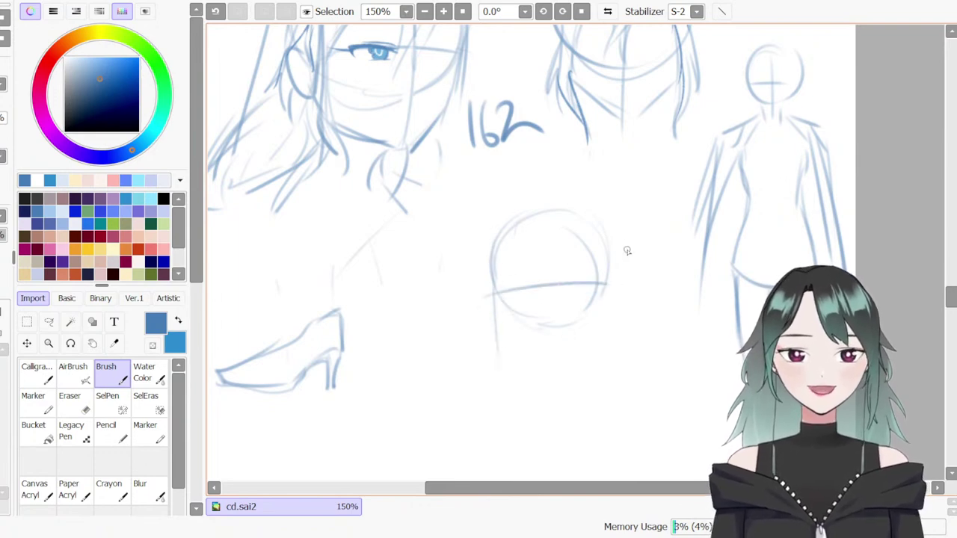
Draw the side-view nose and upper lip contour at the front of the new head with the Calligraphy tool
key("n")
mouse_move(495, 292)
left_mouse_down()
mouse_move(478, 310)
mouse_move(488, 322)
left_mouse_up()
key("ctrl+z")
key("ctrl+z")
key("ctrl+z")
key("ctrl+z")
key("ctrl+z")
key("ctrl+z")
key("ctrl+z")
mouse_move(495, 288)
left_mouse_down()
mouse_move(479, 309)
mouse_move(502, 305)
mouse_move(493, 289)
mouse_move(476, 305)
mouse_move(494, 290)
mouse_move(480, 313)
mouse_move(486, 336)
left_mouse_up()
key("ctrl+z")
key("ctrl+z")
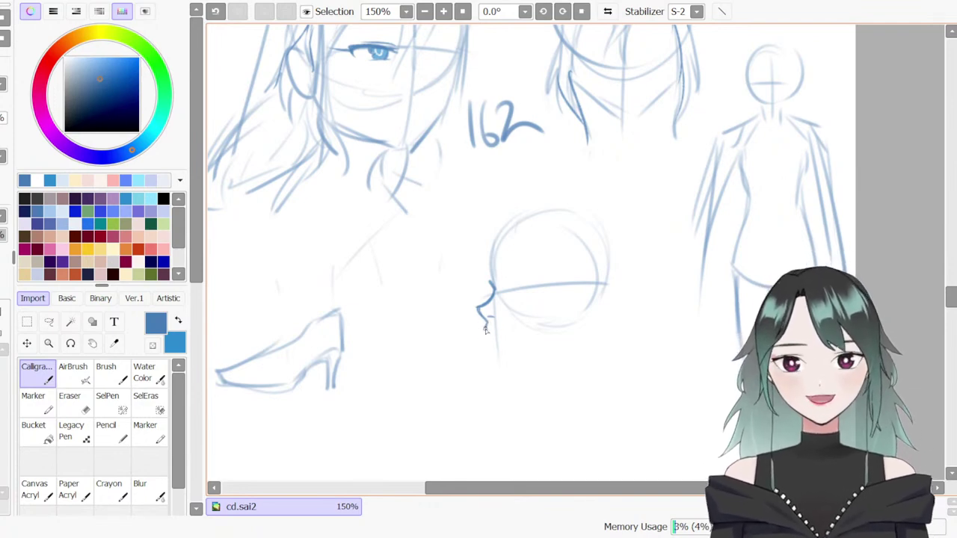
Add the mouth line, chin and jaw line to the profile and clean up the edge of the lips
left_click_drag(506, 330, 514, 332)
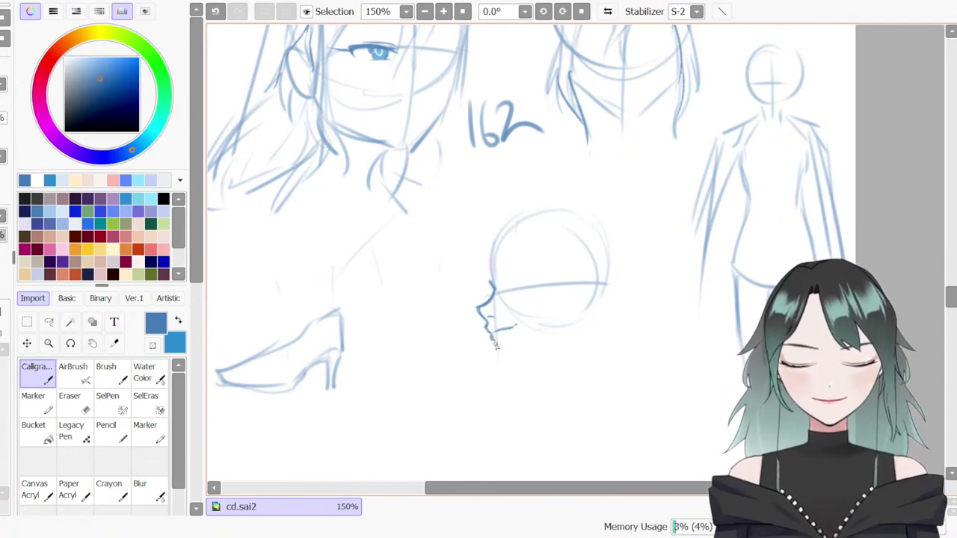
left_click_drag(503, 362, 541, 345)
key("ctrl+z")
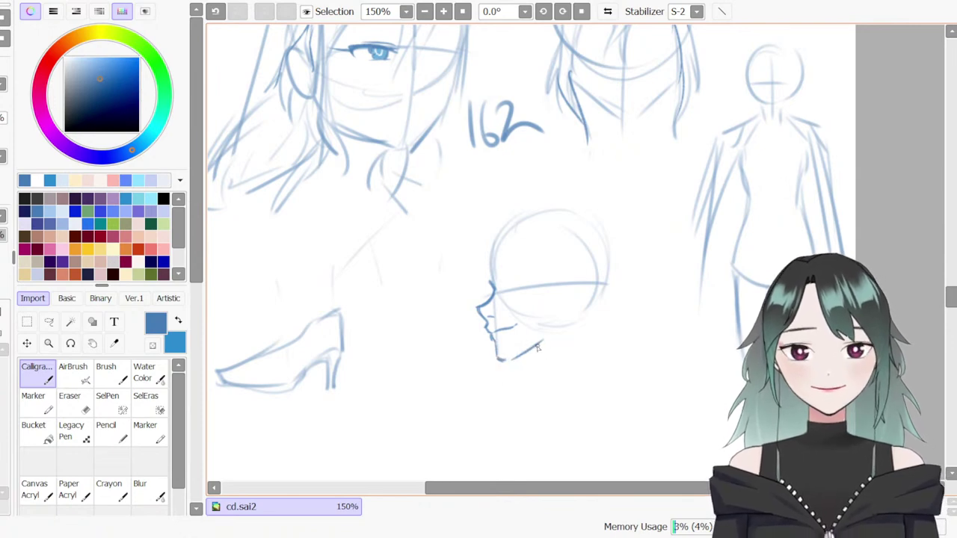
key("e")
left_click_drag(486, 326, 484, 327)
key("e")
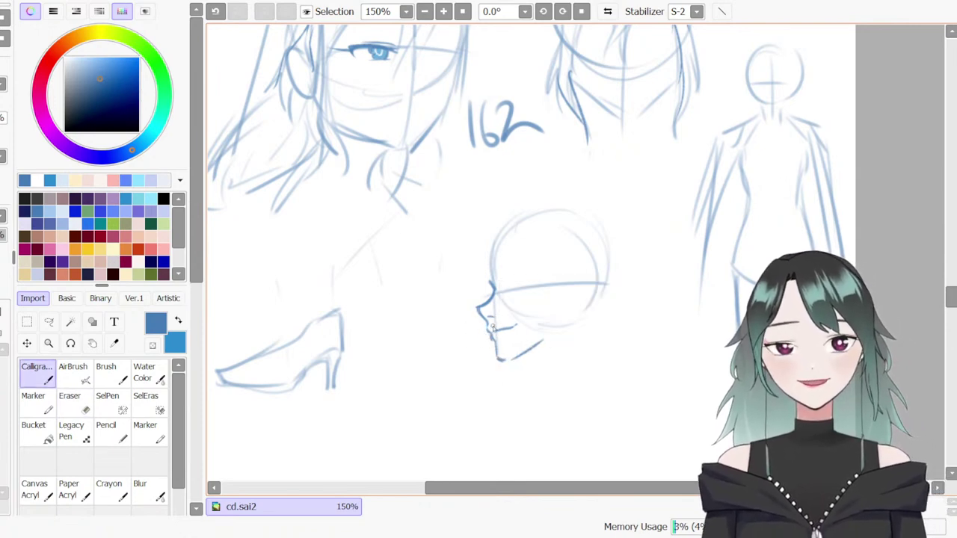
key("ctrl+z")
mouse_move(486, 330)
left_mouse_down()
mouse_move(517, 358)
mouse_move(533, 348)
mouse_move(501, 361)
mouse_move(561, 327)
left_mouse_up()
key("ctrl+z")
key("e")
key("e")
key("e")
key("e")
key("ctrl+z")
key("ctrl+z")
Redraw the profile's jaw line as one stroke rising from the chin toward the head circle
left_click_drag(500, 360, 556, 331)
key("ctrl+z")
left_click_drag(500, 360, 556, 329)
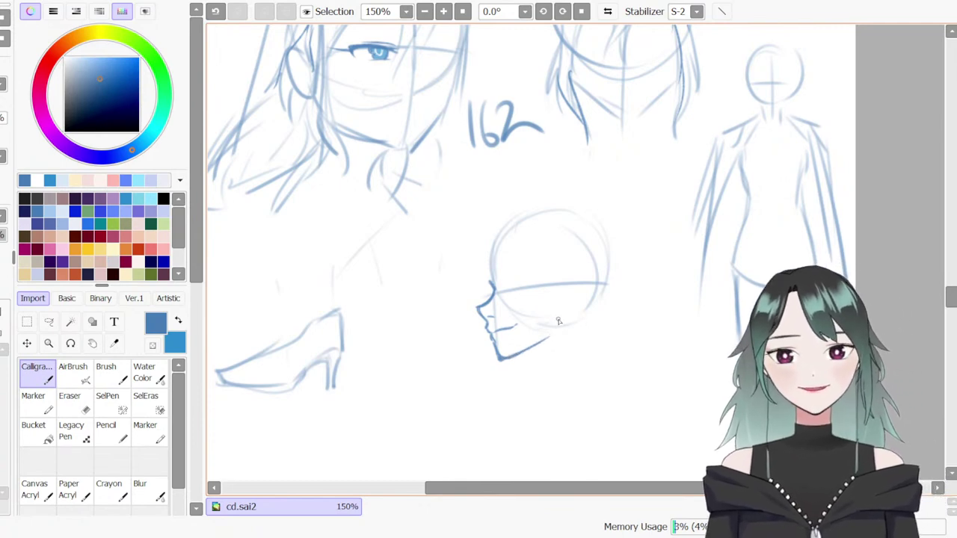
key("ctrl+z")
mouse_move(500, 361)
left_mouse_down()
mouse_move(549, 342)
mouse_move(498, 331)
mouse_move(517, 328)
left_mouse_up()
key("e")
key("b")
key("ctrl+z")
key("ctrl+z")
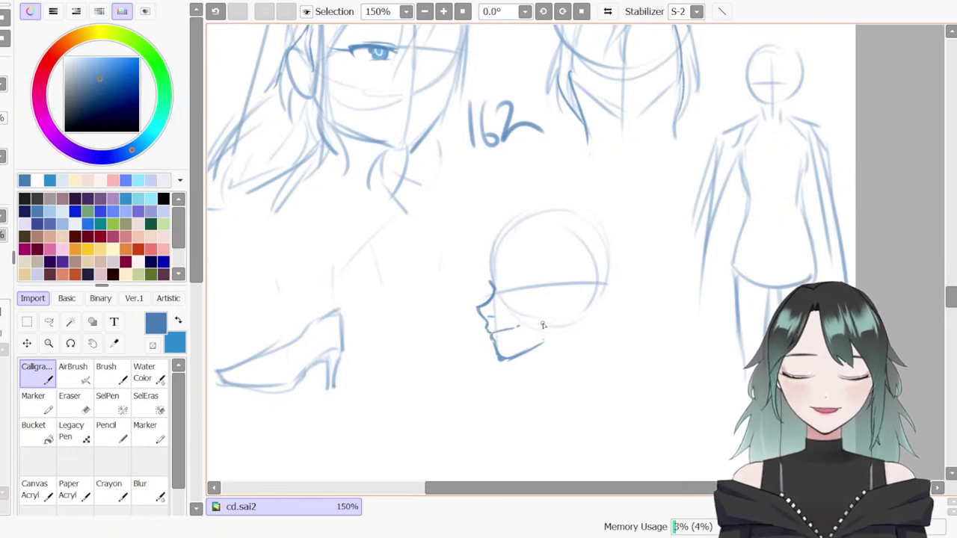
Draw a thin eyebrow line above the large head's eye
left_click_drag(575, 488, 542, 488)
left_click_drag(951, 298, 951, 289)
left_click_drag(418, 212, 479, 217)
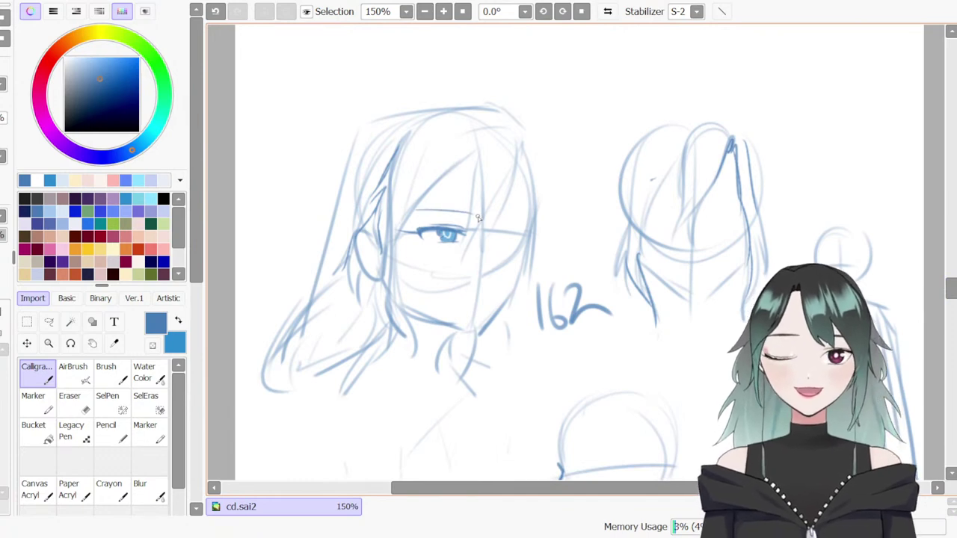
Redraw the eyebrow above the large head's eye as a longer, darker arch
key("ctrl+z")
mouse_move(416, 207)
left_mouse_down()
mouse_move(396, 219)
mouse_move(426, 207)
mouse_move(457, 213)
mouse_move(402, 216)
mouse_move(468, 212)
mouse_move(418, 206)
mouse_move(469, 208)
left_mouse_up()
key("ctrl+z")
key("ctrl+z")
key("ctrl+z")
key("ctrl+z")
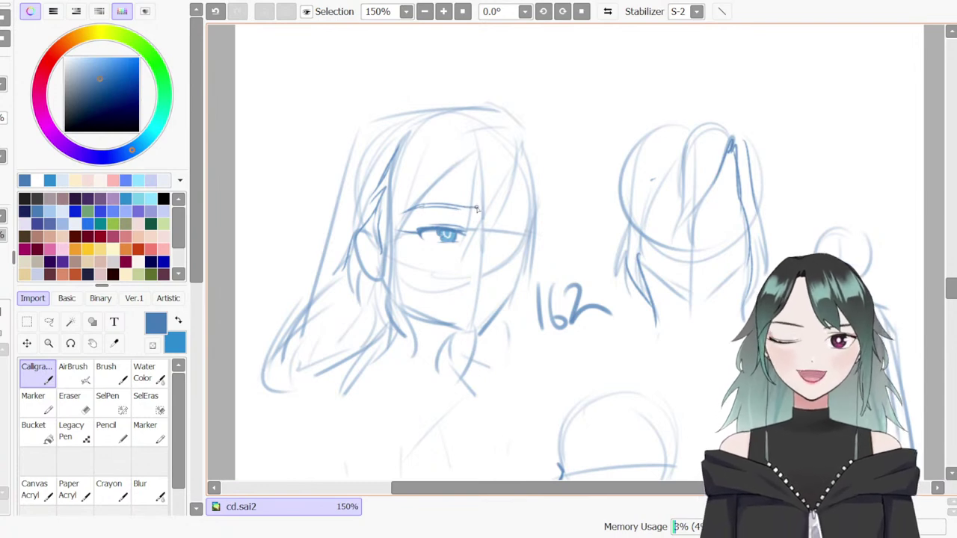
key("ctrl+z")
mouse_move(455, 207)
left_mouse_down()
mouse_move(472, 212)
mouse_move(464, 210)
left_mouse_up()
key("ctrl+z")
key("e")
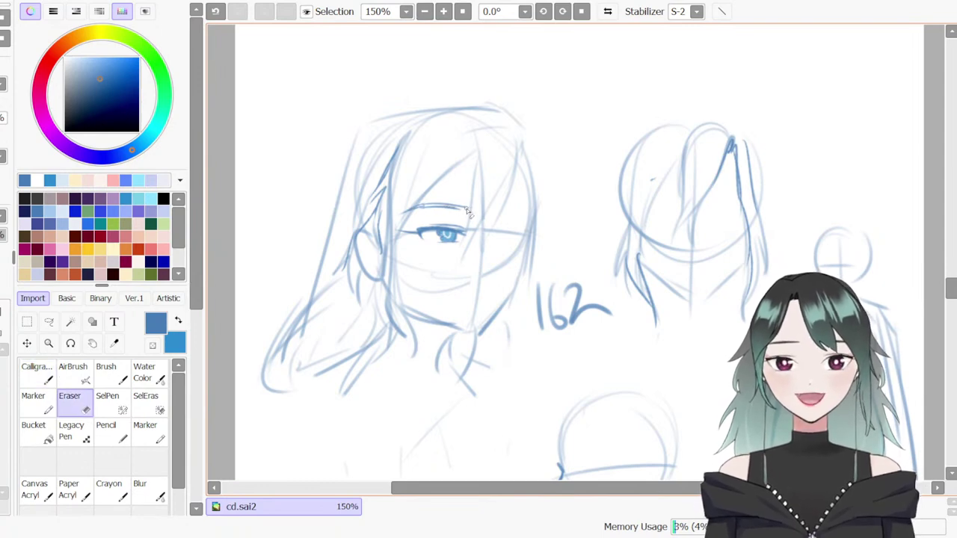
Add a second line under the large head's eyebrow to give it thickness, tapering toward the nose
key("n")
left_click_drag(406, 212, 463, 216)
key("ctrl+z")
key("e")
key("ctrl+y")
key("n")
key("ctrl+z")
key("e")
key("ctrl+y")
key("n")
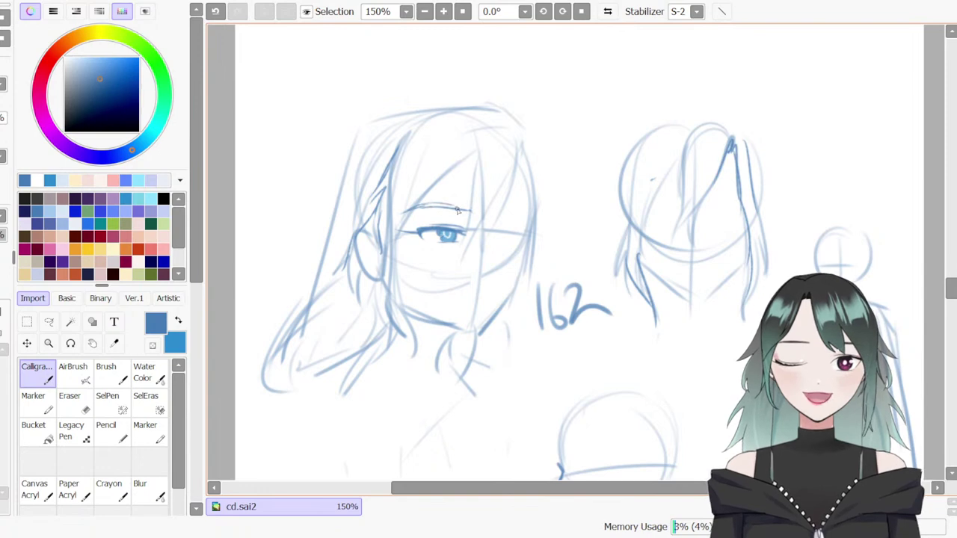
key("ctrl+z")
key("ctrl+y")
key("ctrl+z")
key("ctrl+y")
key("ctrl+z")
left_click_drag(434, 206, 471, 212)
key("ctrl+z")
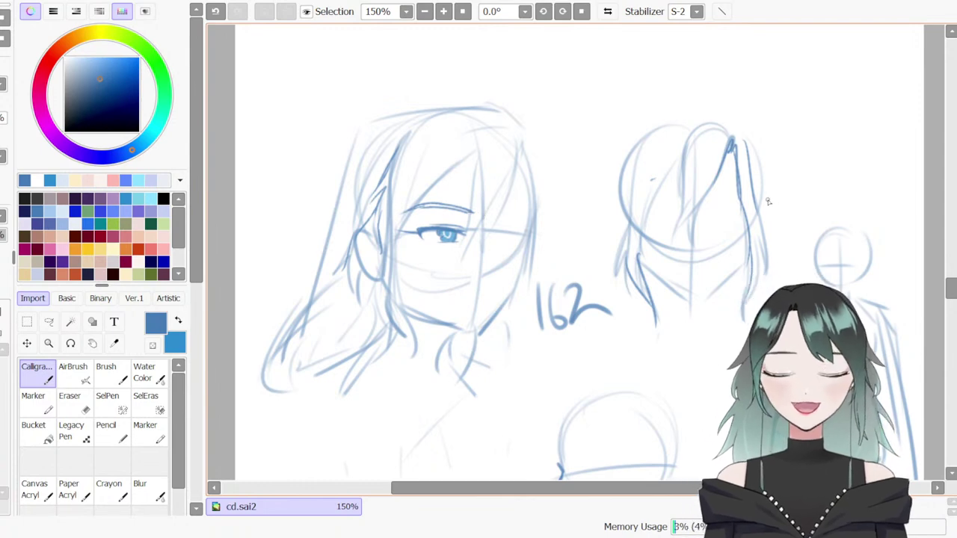
Mirror the view, draw lash strokes at the eye's outer corner and a small lower lash shape, and restore the view
key("h")
key("e")
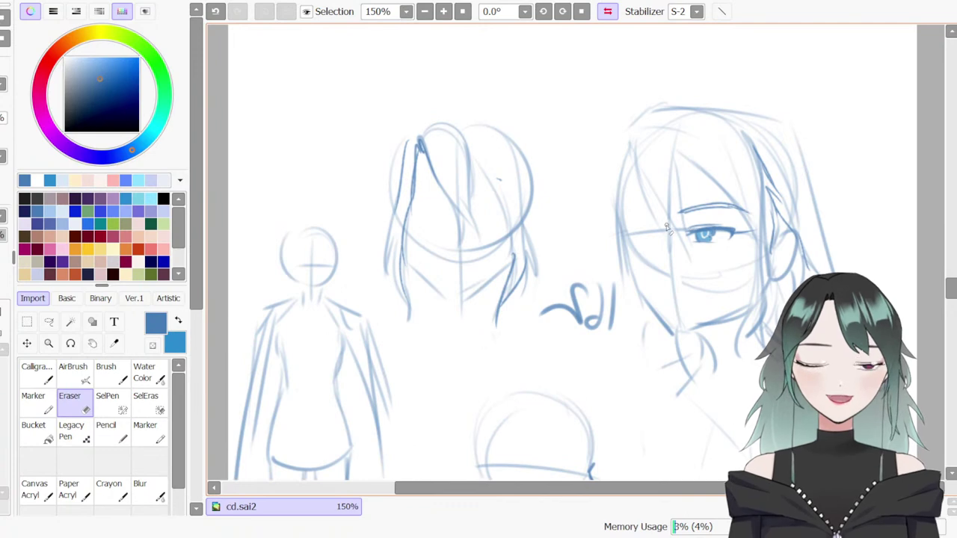
key("e")
mouse_move(719, 224)
left_mouse_down()
mouse_move(747, 222)
mouse_move(734, 245)
left_mouse_up()
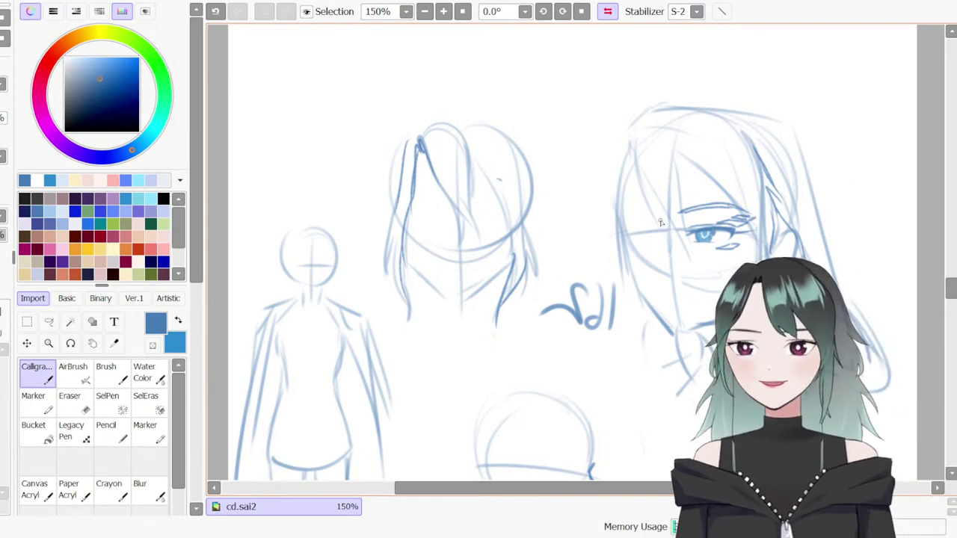
key("h")
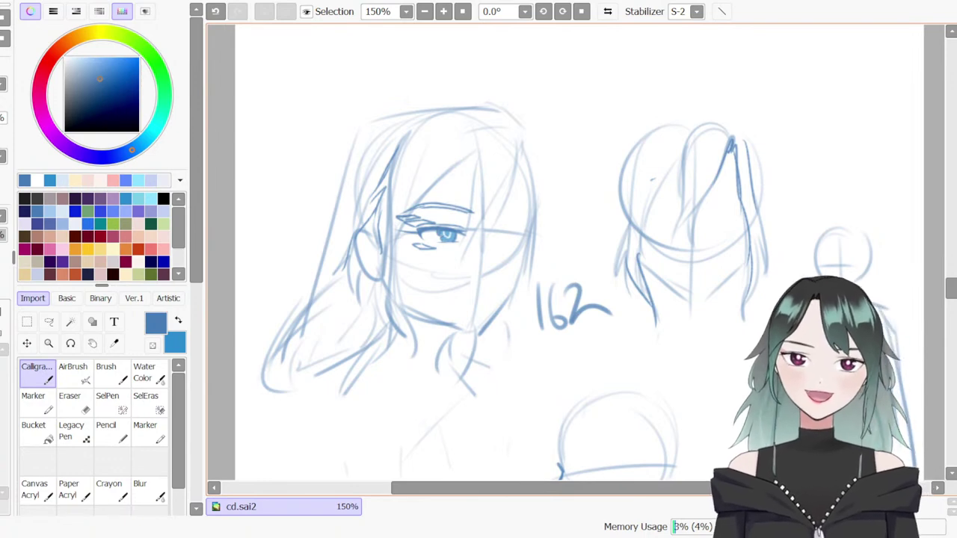
Mirror the view and draw the nose tip, nostril and slightly smiling mouth line on the large head with the Calligraphy tool
left_click_drag(951, 291, 950, 299)
left_click_drag(950, 302, 951, 300)
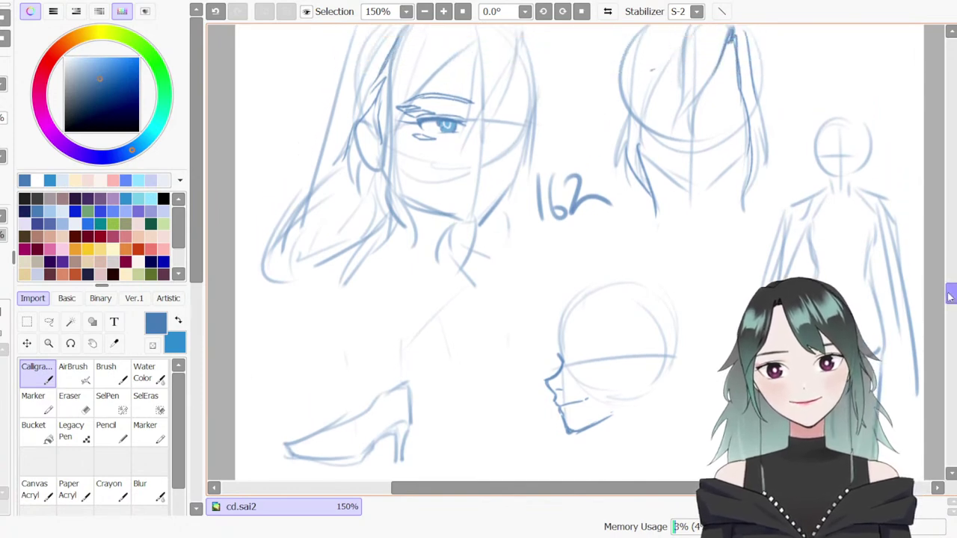
key("h")
key("b")
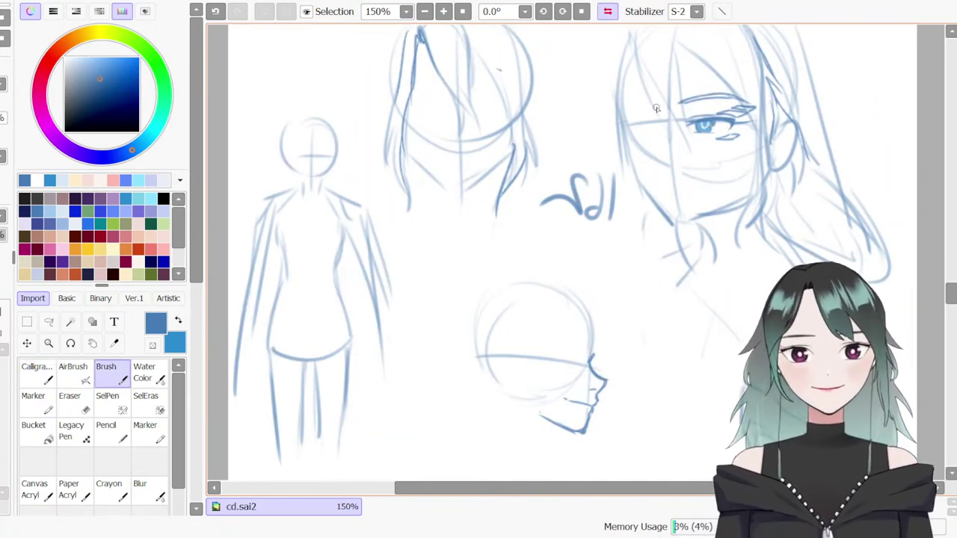
left_click_drag(658, 158, 695, 182)
key("ctrl+z")
key("n")
key("ctrl+z")
key("ctrl+z")
key("ctrl+z")
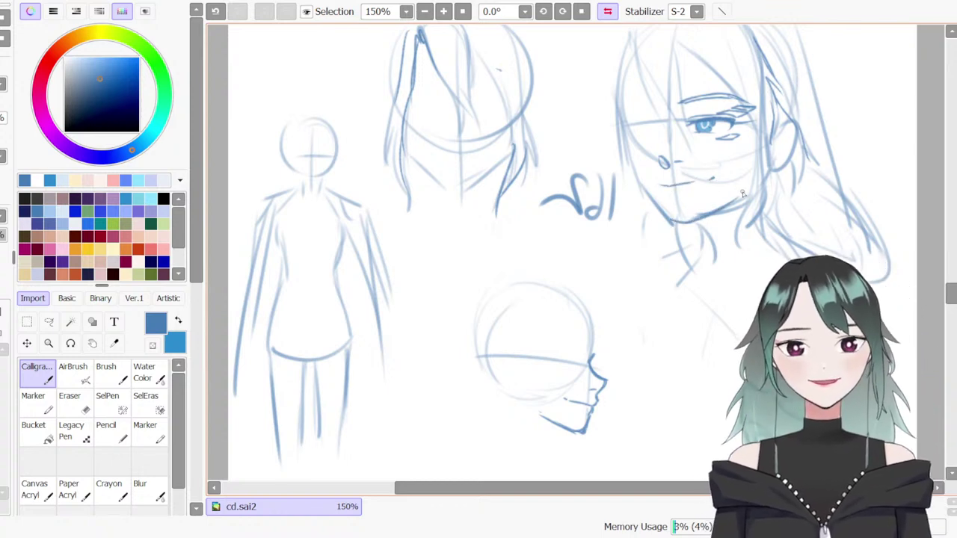
Strengthen the large head's earlobe and add strands beside the ear with the Brush, then restore the unmirrored view
key("e")
key("b")
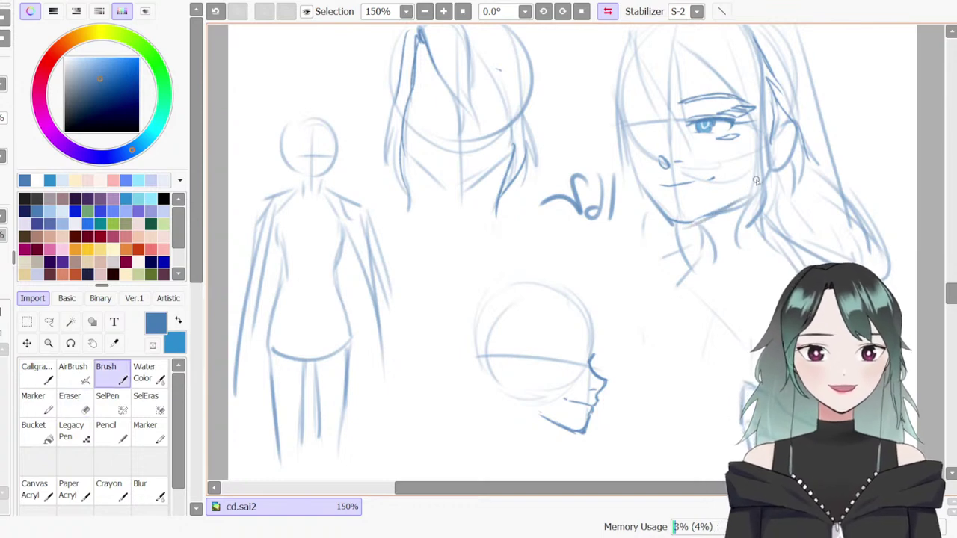
key("e")
key("b")
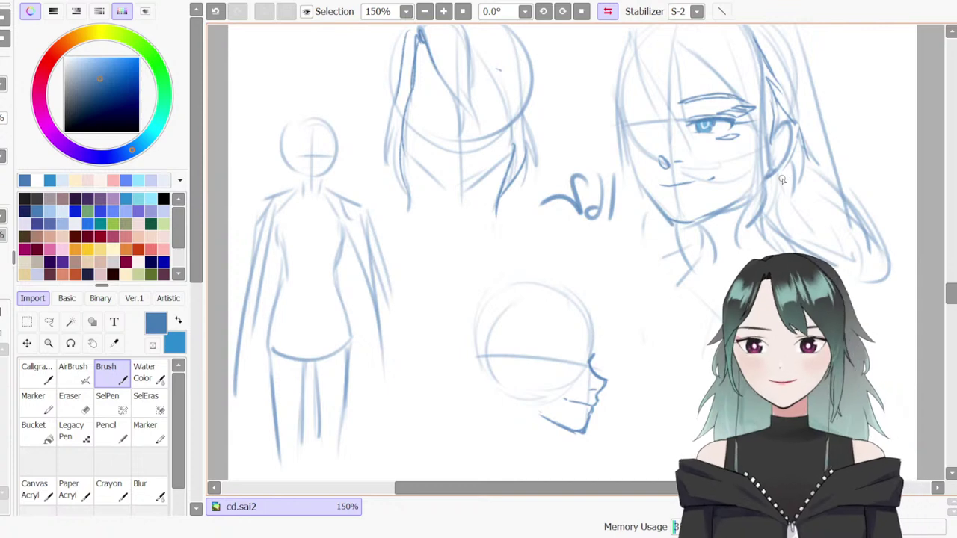
key("h")
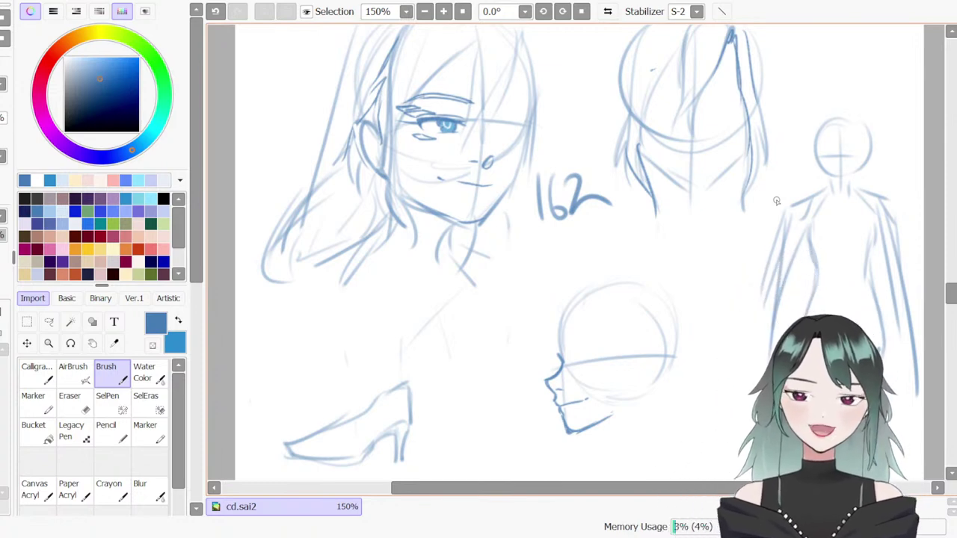
mouse_move(951, 296)
left_mouse_down()
mouse_move(950, 223)
mouse_move(927, 294)
left_mouse_up()
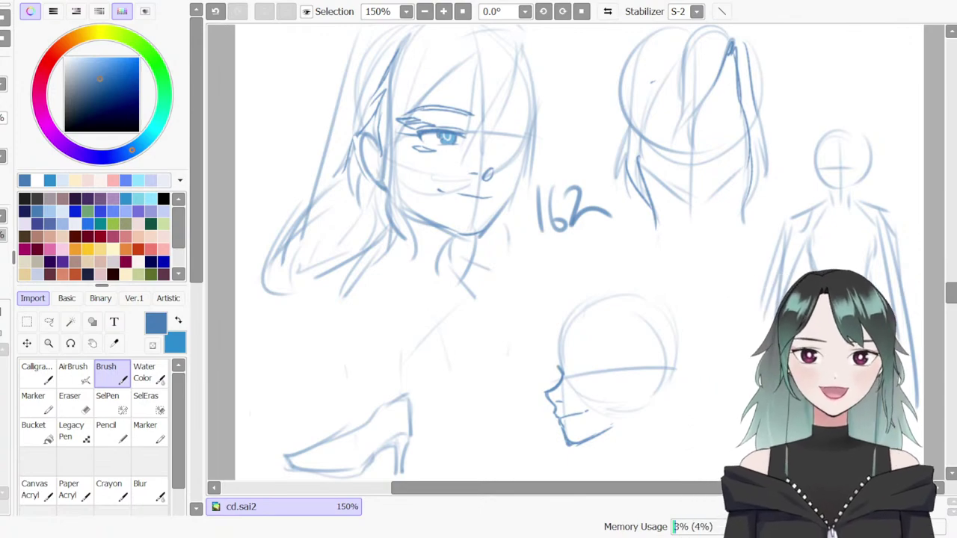
mouse_move(950, 296)
left_mouse_down()
mouse_move(937, 54)
mouse_move(951, 82)
mouse_move(934, 160)
left_mouse_up()
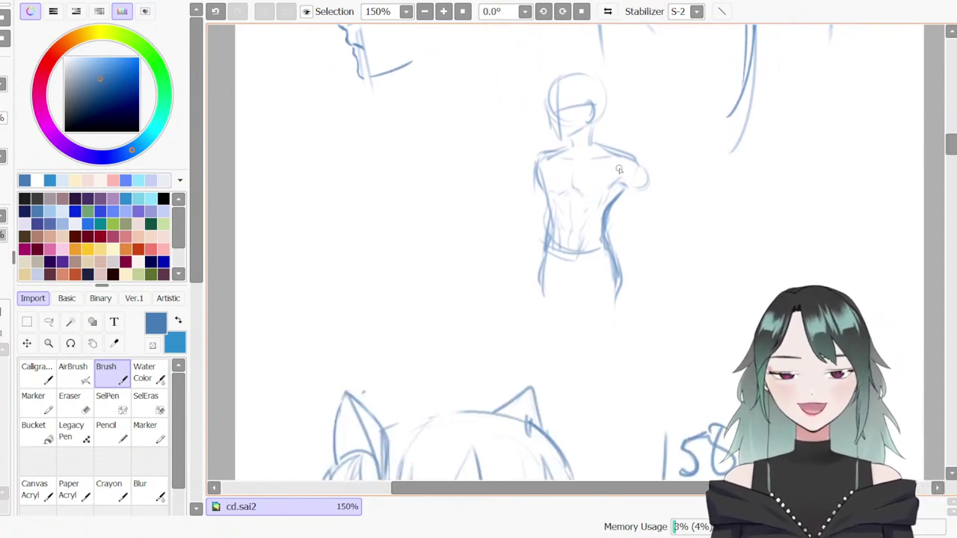
mouse_move(590, 165)
left_mouse_down()
mouse_move(534, 261)
mouse_move(506, 229)
mouse_move(500, 195)
left_mouse_up()
Sketch a new head circle in the blank area below the shoe with a smaller Brush
mouse_move(951, 142)
left_mouse_down()
mouse_move(954, 172)
mouse_move(925, 237)
mouse_move(935, 217)
mouse_move(917, 314)
left_mouse_up()
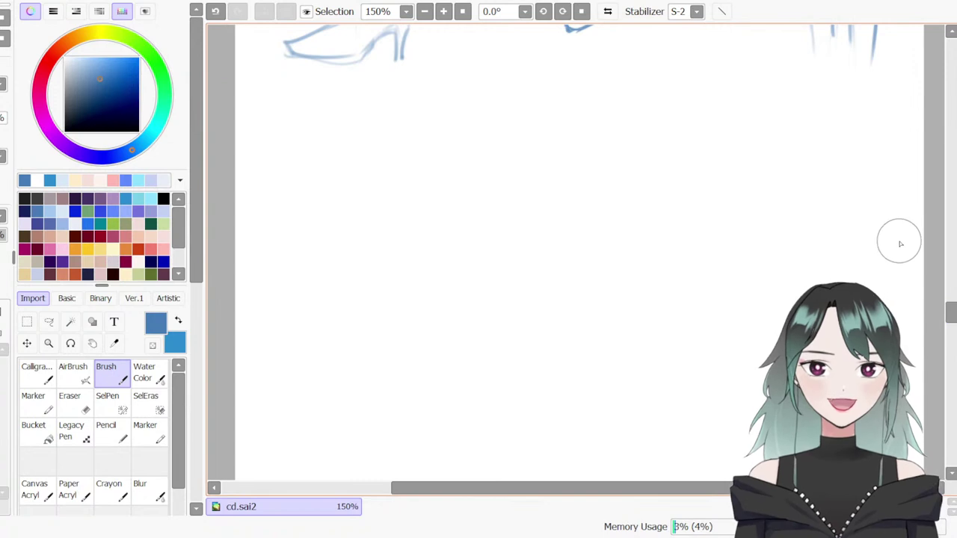
left_click(38, 374)
key("b")
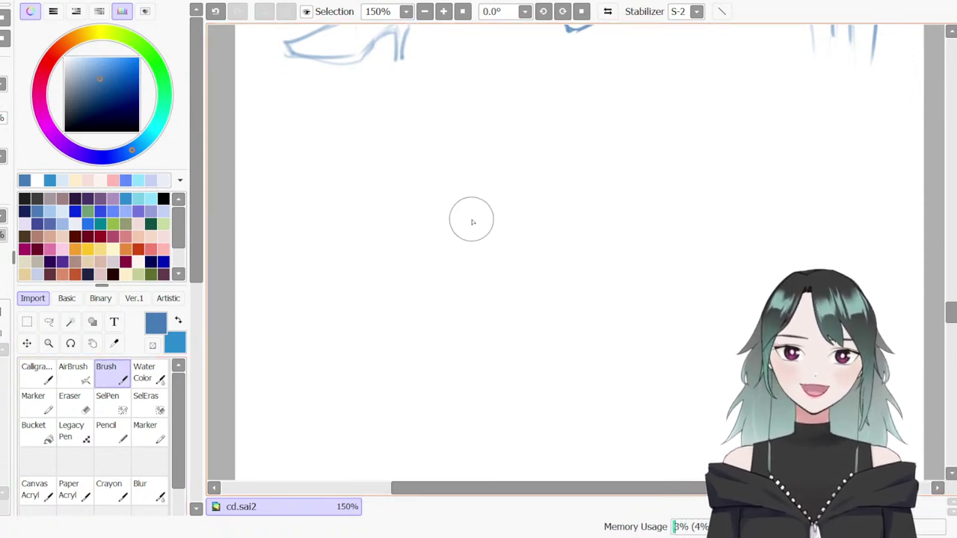
key("[")
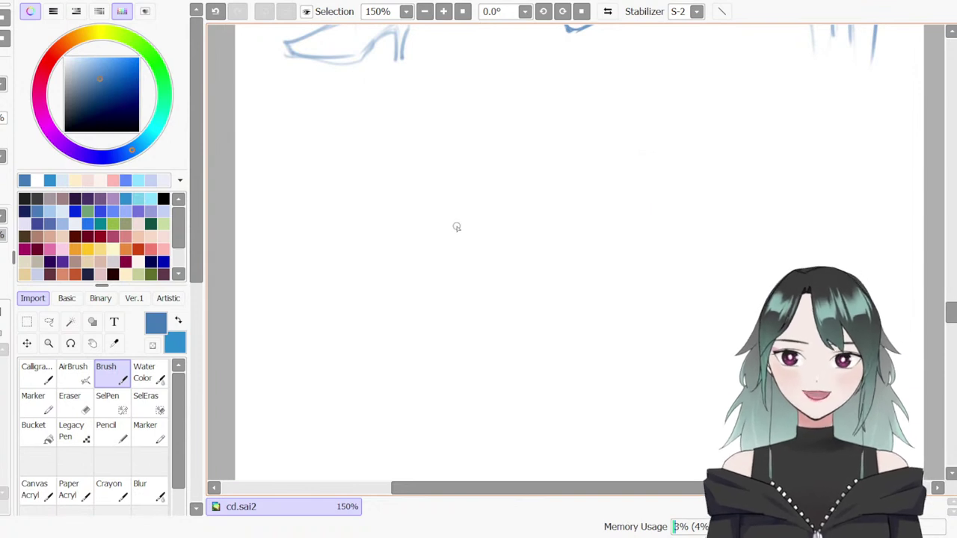
mouse_move(447, 172)
left_mouse_down()
mouse_move(381, 261)
mouse_move(441, 299)
left_mouse_up()
left_click_drag(513, 183, 513, 289)
key("ctrl+z")
mouse_move(408, 294)
left_mouse_down()
mouse_move(454, 327)
mouse_move(474, 323)
left_mouse_up()
mouse_move(512, 196)
left_mouse_down()
mouse_move(521, 292)
mouse_move(505, 312)
mouse_move(535, 262)
left_mouse_up()
key("ctrl+z")
left_click_drag(477, 323, 530, 287)
key("ctrl+z")
Add a curved vertical centre line, an eye line and a pointed jaw to the new head
mouse_move(479, 176)
left_mouse_down()
mouse_move(472, 367)
mouse_move(487, 341)
mouse_move(476, 390)
left_mouse_up()
left_click_drag(395, 288, 533, 269)
mouse_move(409, 335)
left_mouse_down()
mouse_move(477, 375)
mouse_move(518, 330)
left_mouse_up()
left_click_drag(538, 235, 518, 341)
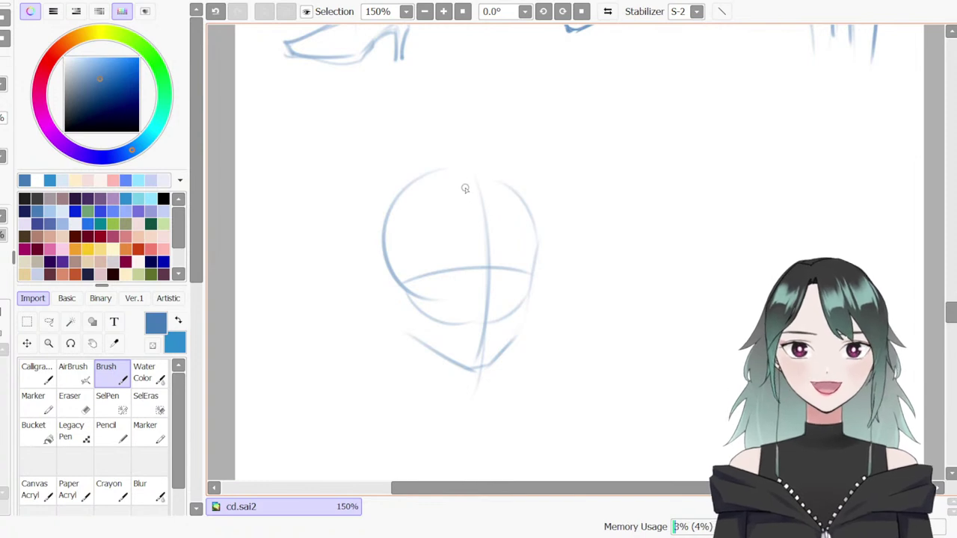
Sketch pointed bangs over the centre of the forehead and an outer hair contour along the far side of the head
left_click_drag(457, 200, 466, 289)
key("ctrl+z")
left_click_drag(465, 207, 472, 292)
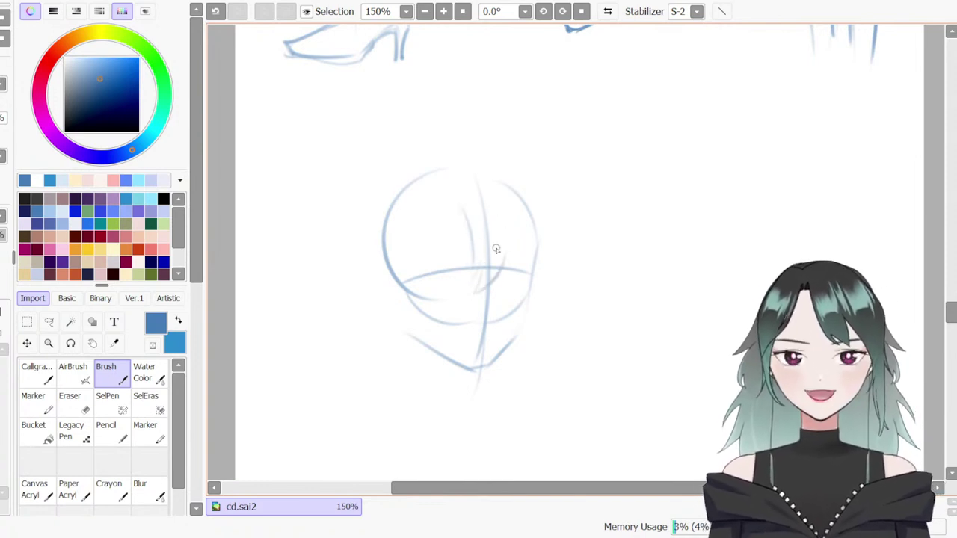
mouse_move(513, 257)
left_mouse_down()
mouse_move(507, 212)
mouse_move(473, 294)
left_mouse_up()
mouse_move(508, 265)
left_mouse_down()
mouse_move(508, 205)
mouse_move(527, 291)
left_mouse_up()
left_click_drag(519, 172, 543, 283)
left_click_drag(542, 206, 524, 297)
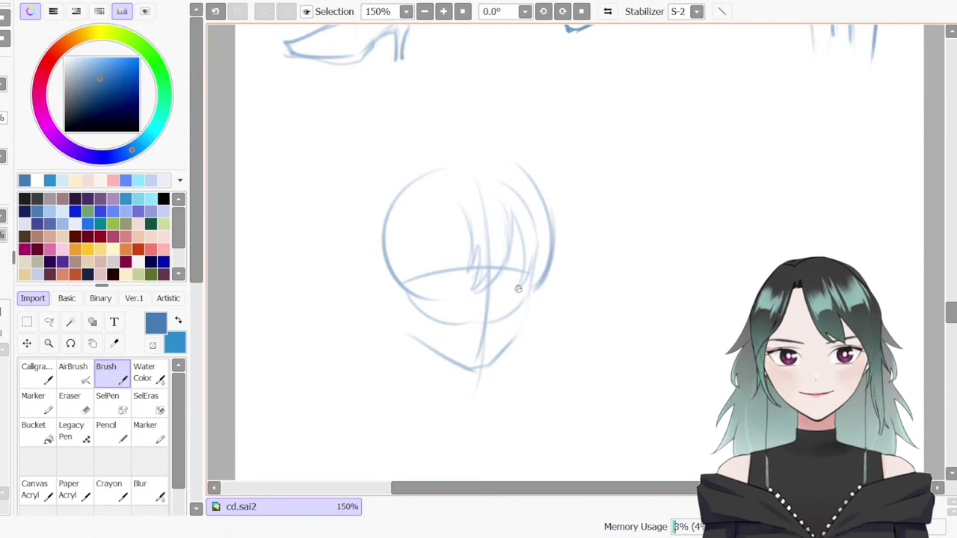
Add bang strands on the near side of the forehead and strengthen the hair contour on the far side
left_click_drag(451, 203, 437, 295)
key("ctrl+z")
left_click_drag(429, 226, 409, 280)
mouse_move(422, 193)
left_mouse_down()
mouse_move(402, 291)
mouse_move(395, 274)
left_mouse_up()
left_click_drag(507, 165, 546, 275)
left_click_drag(548, 204, 555, 284)
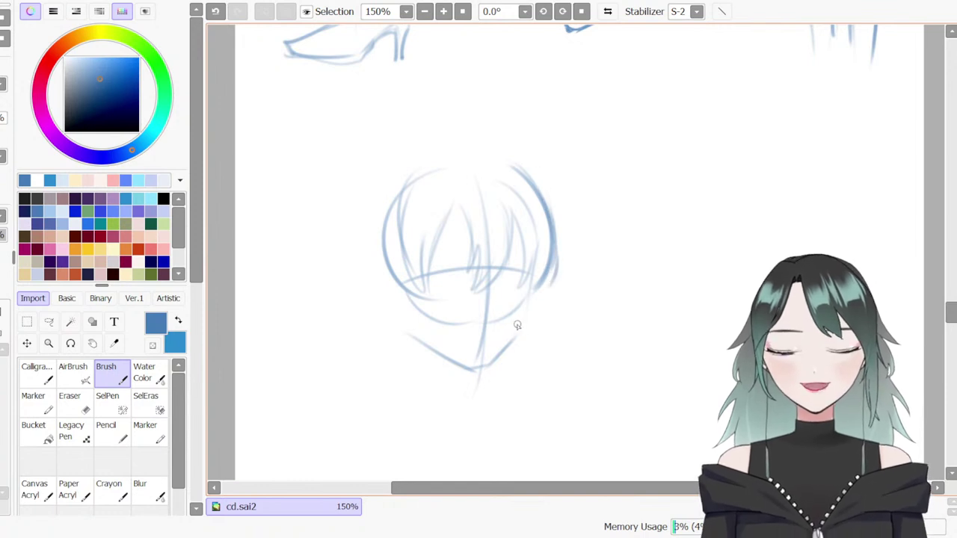
Extend the hair down along both cheeks and round out the crown with curved strands
left_click_drag(400, 258, 432, 322)
left_click_drag(399, 230, 434, 322)
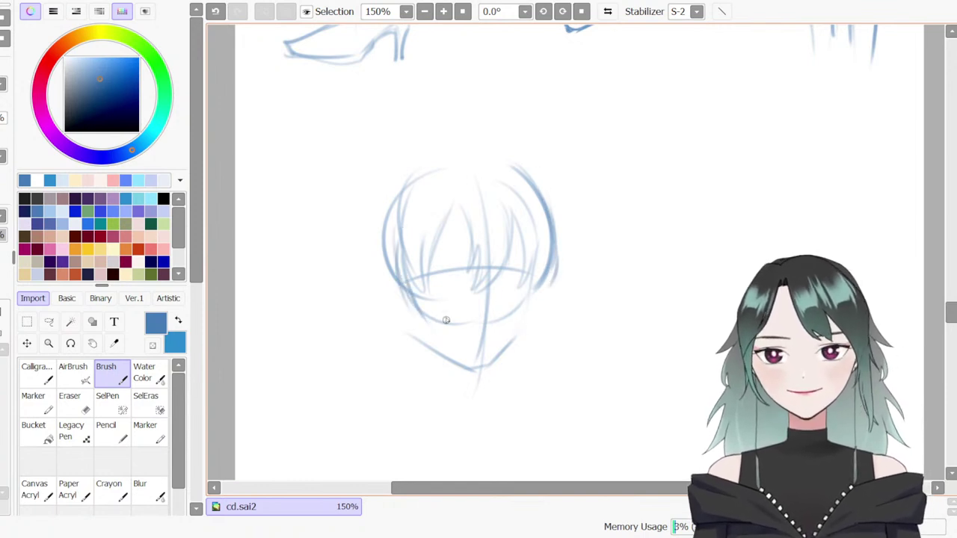
left_click_drag(535, 294, 521, 332)
left_click_drag(398, 260, 464, 148)
key("ctrl+z")
mouse_move(423, 172)
left_mouse_down()
mouse_move(398, 277)
mouse_move(386, 258)
mouse_move(494, 158)
mouse_move(559, 207)
mouse_move(497, 171)
mouse_move(543, 252)
left_mouse_up()
left_click_drag(461, 173, 509, 237)
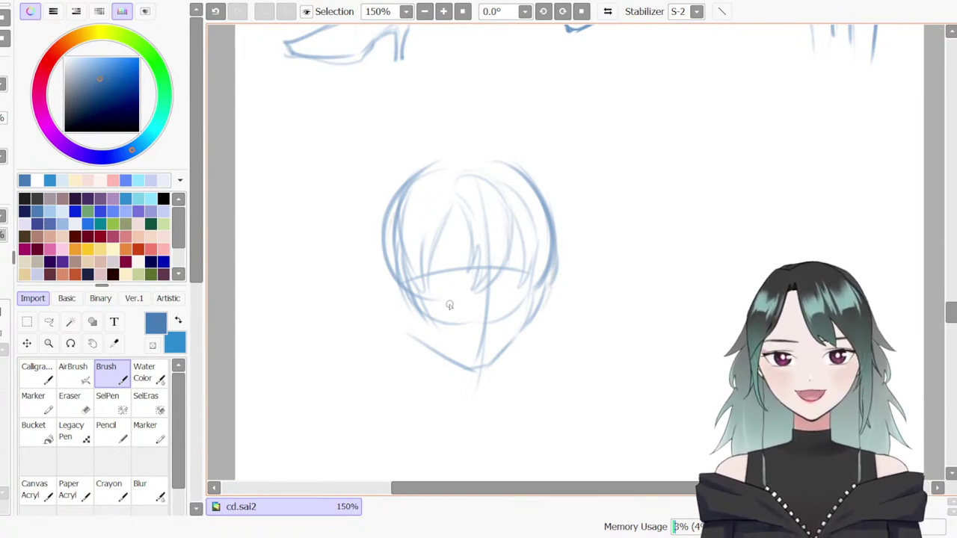
Draw two long side locks hanging from the temples past the chin and close their ends into points
left_click_drag(402, 287, 404, 447)
left_click_drag(408, 306, 420, 467)
left_click_drag(528, 312, 540, 464)
scroll(456, 421, "down", 3)
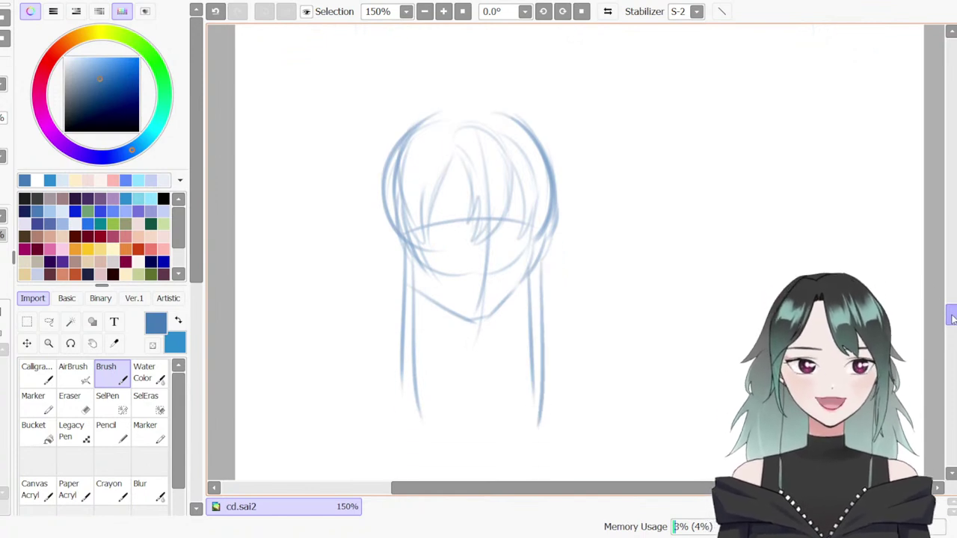
left_click_drag(413, 286, 423, 434)
left_click_drag(401, 354, 422, 435)
left_click_drag(409, 379, 429, 463)
mouse_move(533, 309)
left_mouse_down()
mouse_move(541, 434)
mouse_move(532, 460)
left_mouse_up()
left_click_drag(545, 289, 553, 435)
left_click_drag(553, 359, 535, 463)
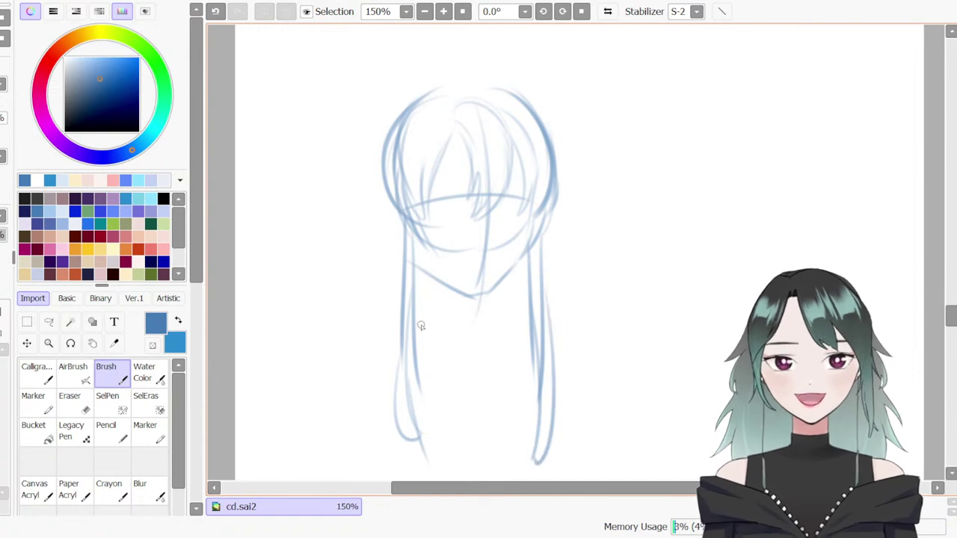
Draw the ear and a neck stroke, and sketch hair pulled back from the crown toward a high ponytail
left_click_drag(457, 296, 454, 335)
left_click_drag(379, 193, 399, 246)
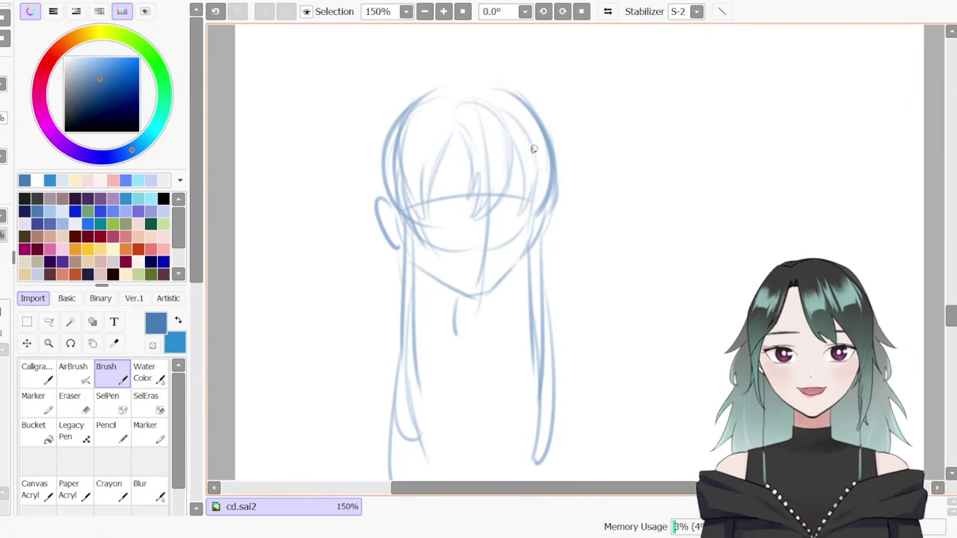
left_click_drag(364, 109, 363, 285)
left_click_drag(458, 83, 376, 104)
left_click_drag(360, 152, 392, 186)
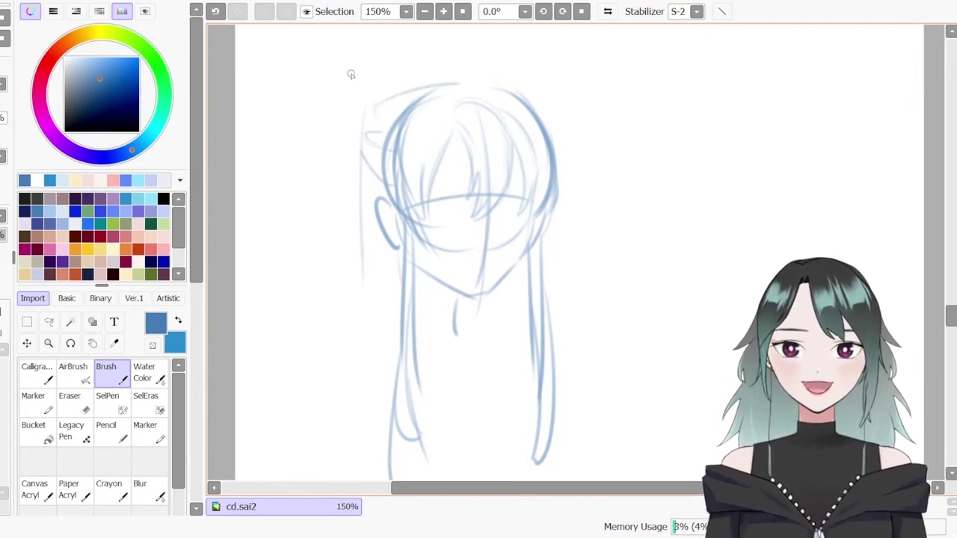
Sketch the high ponytail rising behind the head and falling in long strands past the ear to the shoulder
left_click_drag(372, 86, 344, 213)
mouse_move(365, 112)
left_mouse_down()
mouse_move(437, 73)
mouse_move(342, 105)
mouse_move(441, 74)
left_mouse_up()
key("ctrl+z")
key("ctrl+z")
key("ctrl+z")
key("ctrl+z")
left_click_drag(349, 133, 334, 287)
left_click_drag(347, 171, 346, 294)
left_click_drag(349, 185, 346, 287)
left_click_drag(354, 251, 316, 473)
left_click_drag(348, 314, 349, 390)
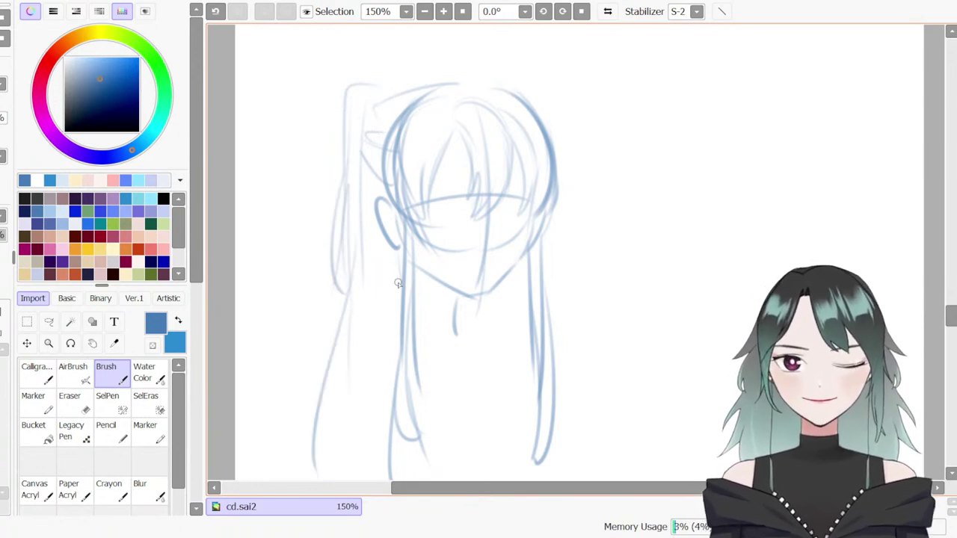
Rough in both shoulder lines and tidy the neck stroke under the chin with the Eraser
left_click_drag(398, 293, 365, 341)
mouse_move(400, 266)
left_mouse_down()
mouse_move(387, 322)
mouse_move(325, 383)
left_mouse_up()
left_click_drag(465, 314, 522, 339)
key("e")
mouse_move(458, 302)
left_mouse_down()
mouse_move(454, 329)
mouse_move(463, 308)
left_mouse_up()
key("b")
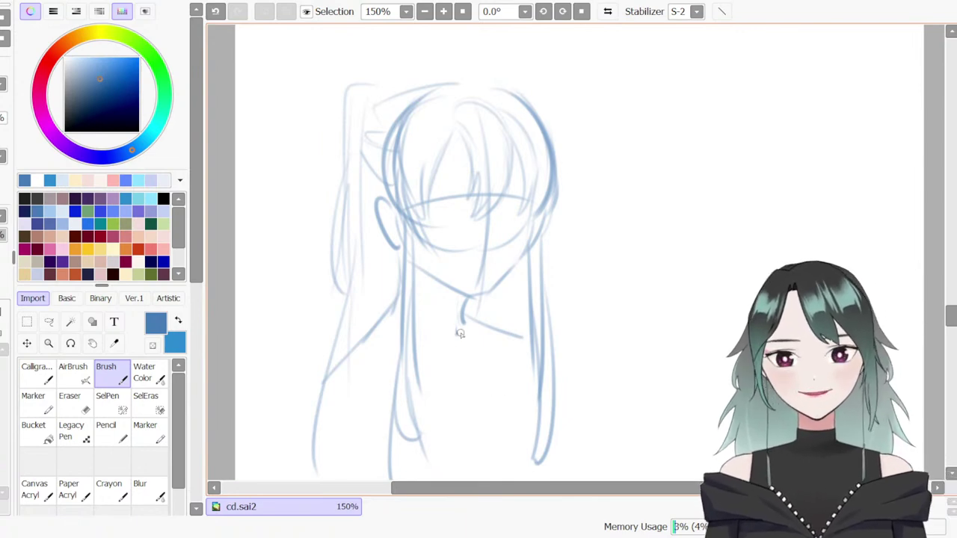
Redraw the ponytail-side shoulder as one clean diagonal and erase the ponytail strands overlapping it
left_click_drag(394, 297, 284, 421)
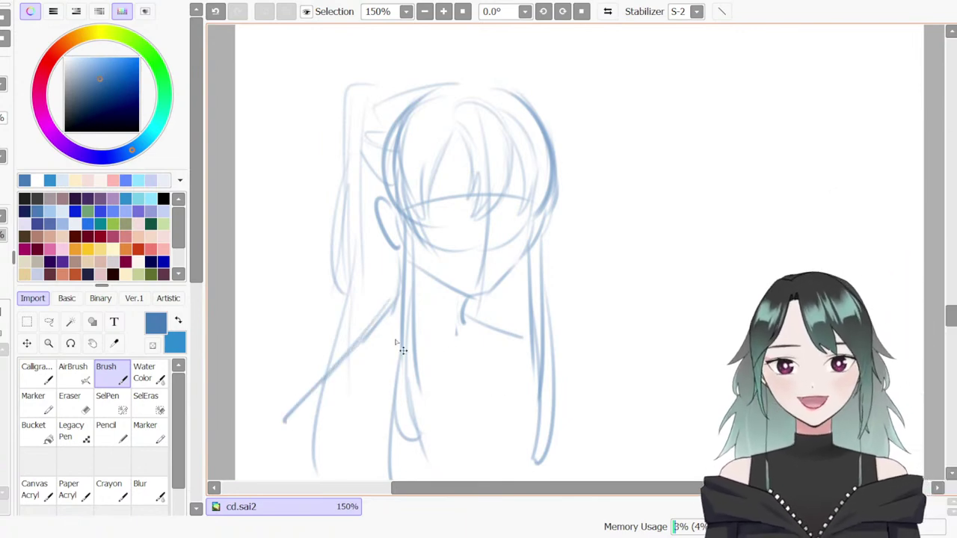
key("ctrl+z")
key("e")
key("bracketright")
left_click_drag(380, 326, 287, 447)
key("b")
key("ctrl+y")
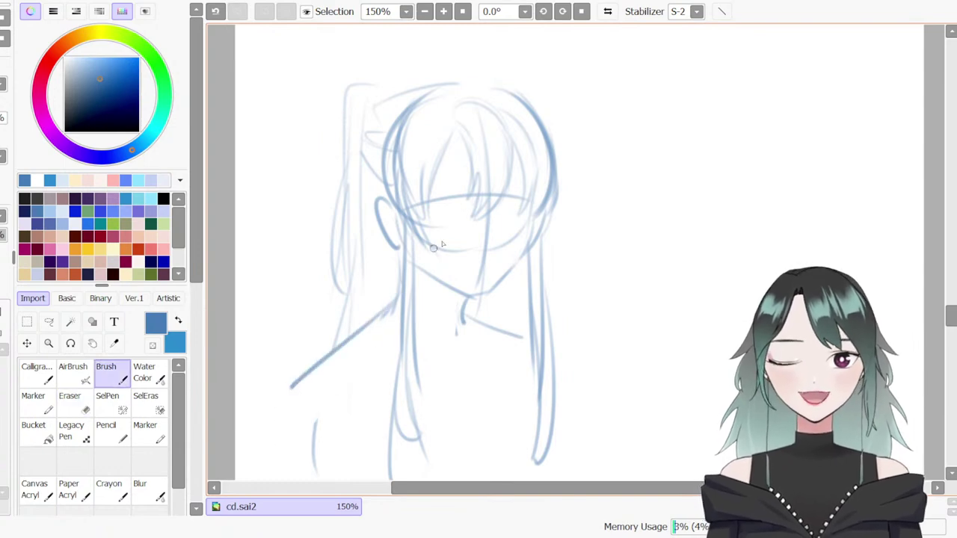
Handwrite the number 188 beside the ponytail head and zoom out to 100%
left_click_drag(586, 87, 593, 136)
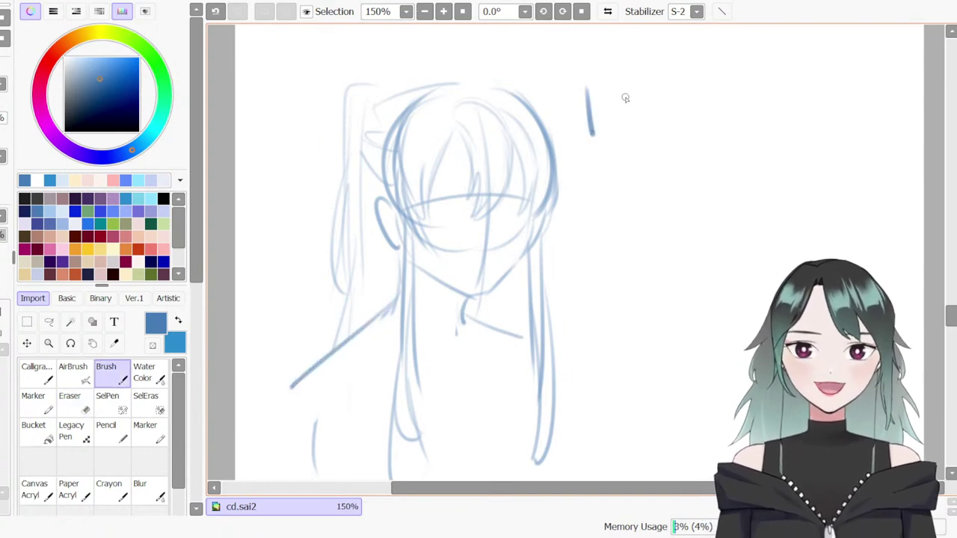
mouse_move(625, 96)
left_mouse_down()
mouse_move(627, 123)
mouse_move(625, 88)
left_mouse_up()
left_click_drag(650, 87, 653, 129)
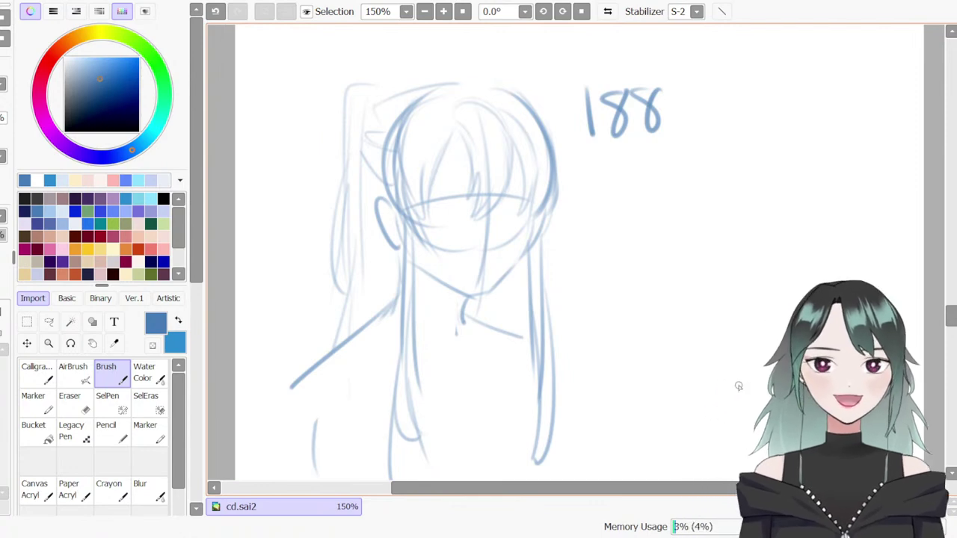
key("ctrl+minus")
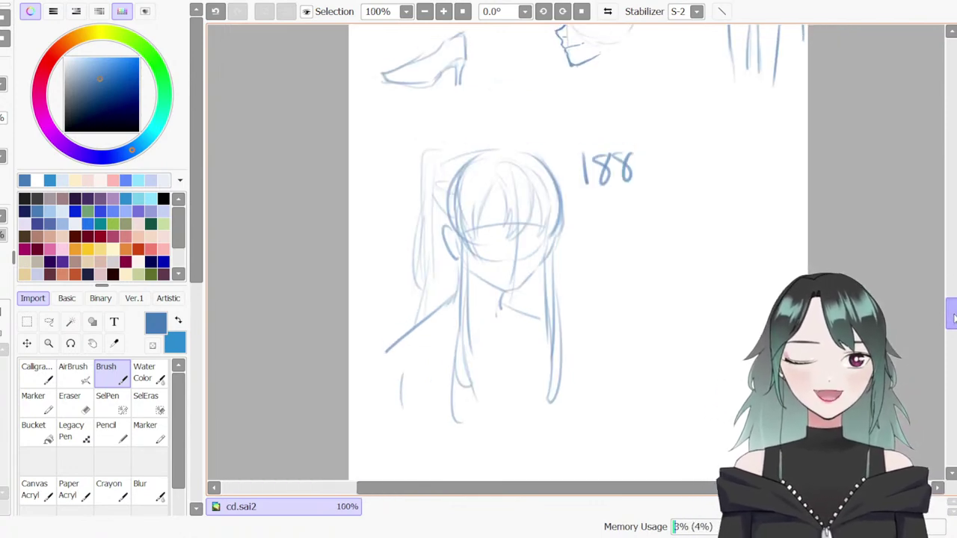
Sketch both rounded shoulders and the outer upper-arm lines below the ponytail head
left_click_drag(951, 314, 951, 322)
left_click_drag(423, 230, 572, 211)
key("ctrl+z")
mouse_move(404, 223)
left_mouse_down()
mouse_move(358, 255)
mouse_move(362, 282)
left_mouse_up()
left_click_drag(376, 248, 357, 327)
left_click_drag(598, 213, 606, 285)
mouse_move(596, 216)
left_mouse_down()
mouse_move(614, 258)
mouse_move(606, 296)
left_mouse_up()
left_click_drag(592, 223, 605, 290)
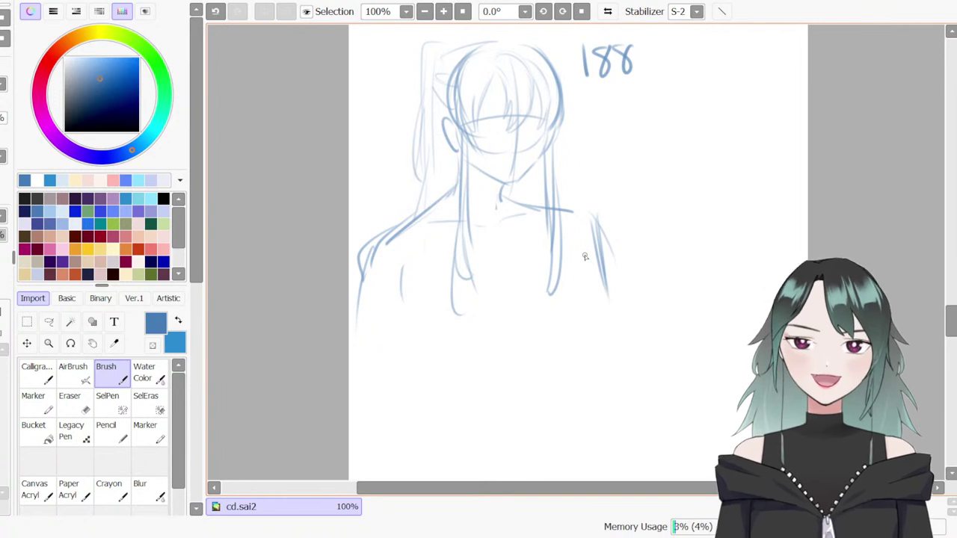
Sketch the inner arm lines on both sides of the torso and a short vertical guide down the chest
left_click_drag(385, 280, 398, 345)
left_click_drag(524, 258, 515, 344)
key("ctrl+z")
left_click_drag(578, 241, 562, 342)
key("ctrl+z")
left_click_drag(578, 264, 567, 341)
key("ctrl+z")
left_click_drag(583, 236, 571, 323)
key("ctrl+z")
mouse_move(579, 255)
left_mouse_down()
mouse_move(583, 322)
mouse_move(572, 324)
left_mouse_up()
left_click_drag(511, 268, 505, 332)
key("ctrl+z")
left_click_drag(506, 261, 504, 333)
Rough in a deep V neckline from both sides of the neck and add the neck's side line
left_click_drag(414, 238, 473, 345)
left_click_drag(558, 244, 492, 390)
key("ctrl+z")
key("ctrl+z")
left_click_drag(458, 236, 502, 386)
left_click_drag(516, 216, 471, 411)
key("ctrl+z")
left_click_drag(541, 220, 502, 313)
mouse_move(474, 181)
left_mouse_down()
mouse_move(486, 216)
mouse_move(388, 228)
mouse_move(464, 221)
left_mouse_up()
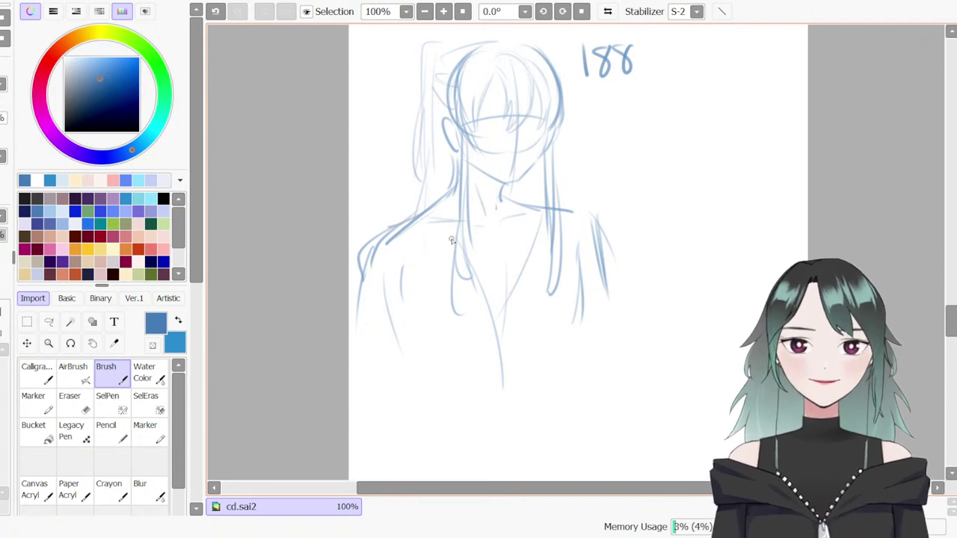
Clean up the ponytail-side shoulder and redraw the V neckline as two overlapping collar edges crossing at the chest
key("e")
key("b")
mouse_move(386, 243)
left_mouse_down()
mouse_move(413, 214)
mouse_move(366, 238)
left_mouse_up()
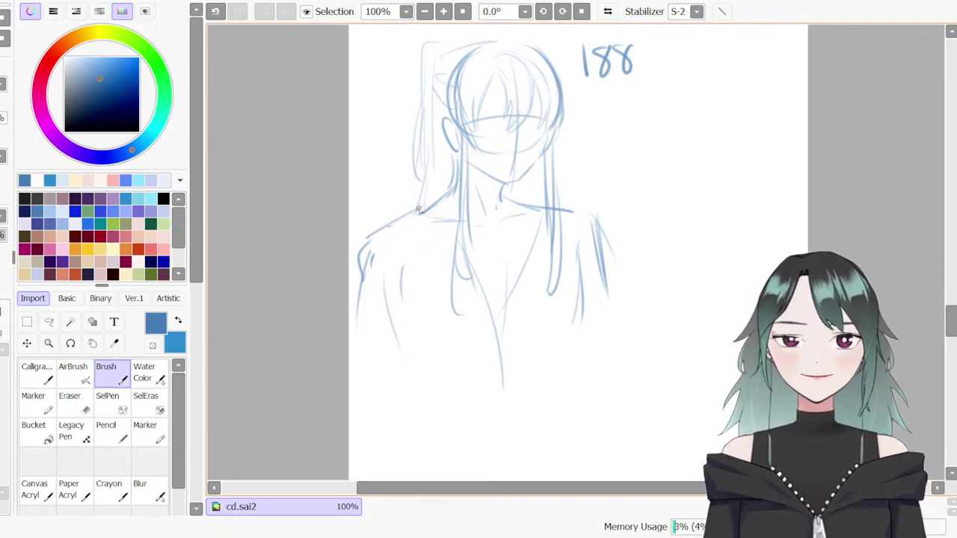
left_click_drag(435, 213, 469, 276)
mouse_move(529, 213)
left_mouse_down()
mouse_move(523, 299)
mouse_move(497, 345)
left_mouse_up()
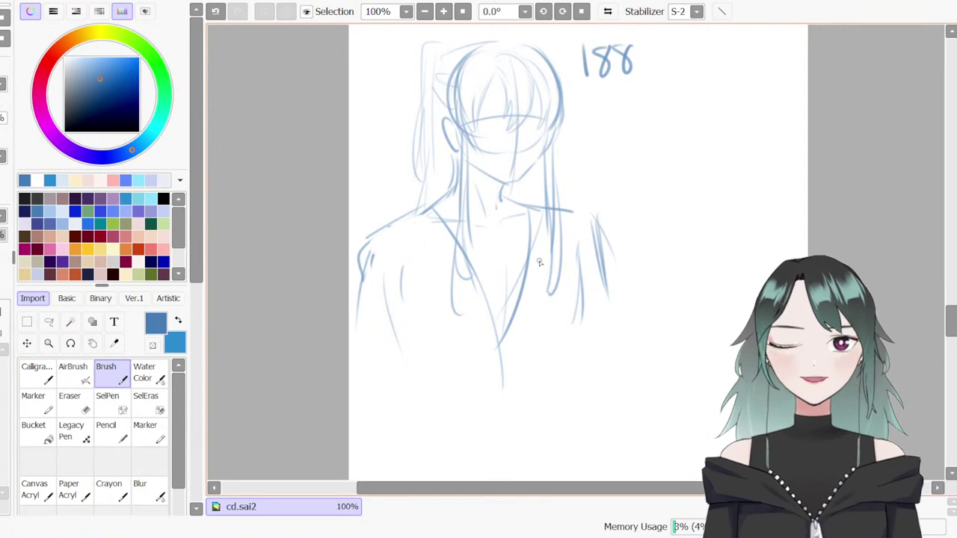
key("e")
mouse_move(502, 383)
left_mouse_down()
mouse_move(496, 400)
mouse_move(504, 332)
left_mouse_up()
key("b")
mouse_move(531, 237)
left_mouse_down()
mouse_move(481, 383)
mouse_move(501, 369)
left_mouse_up()
Erase the rough inner arm lines and redraw the torso sides curving inward toward the waist
key("e")
mouse_move(579, 243)
left_mouse_down()
mouse_move(584, 299)
mouse_move(592, 256)
mouse_move(589, 299)
mouse_move(586, 254)
mouse_move(566, 351)
left_mouse_up()
key("b")
key("e")
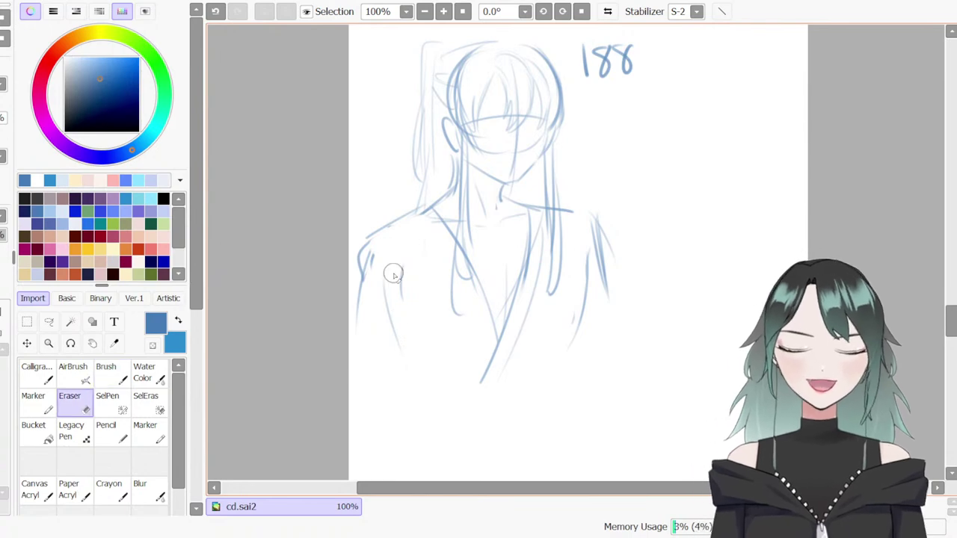
left_click_drag(391, 264, 396, 307)
key("b")
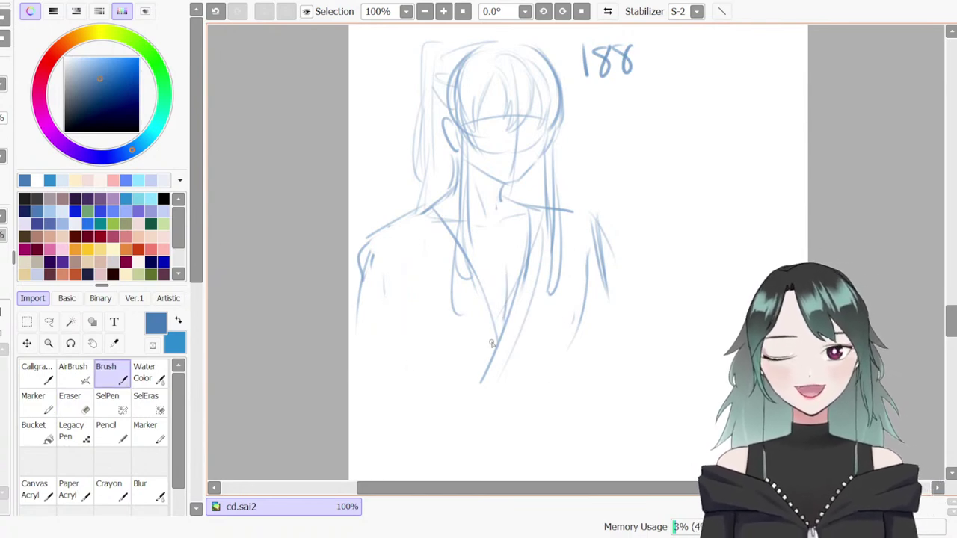
scroll(953, 307, "up", 3)
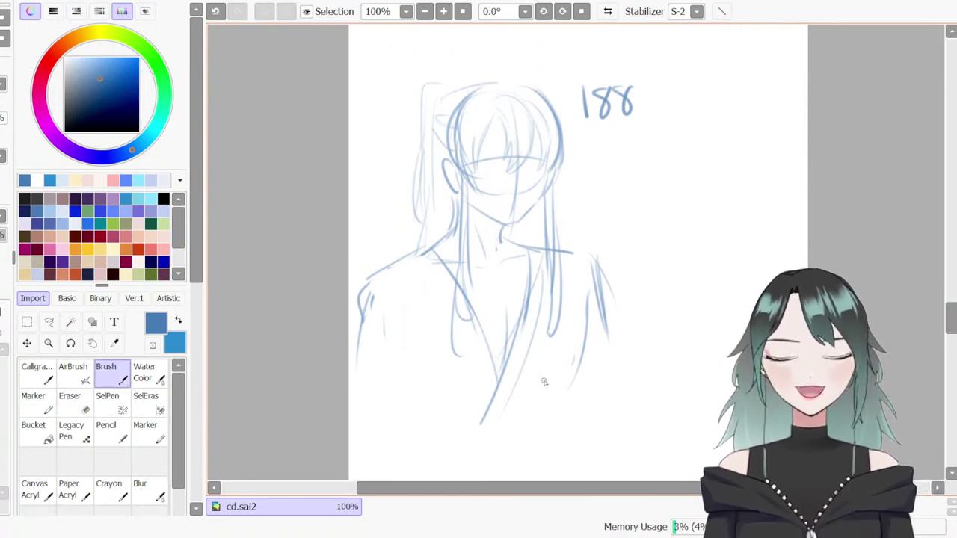
key("ctrl+z")
left_click_drag(386, 369, 413, 434)
Mirror the view at 300% and line the far cheek and jaw down to the chin with the Calligraphy brush
left_click_drag(951, 315, 950, 310)
key("c")
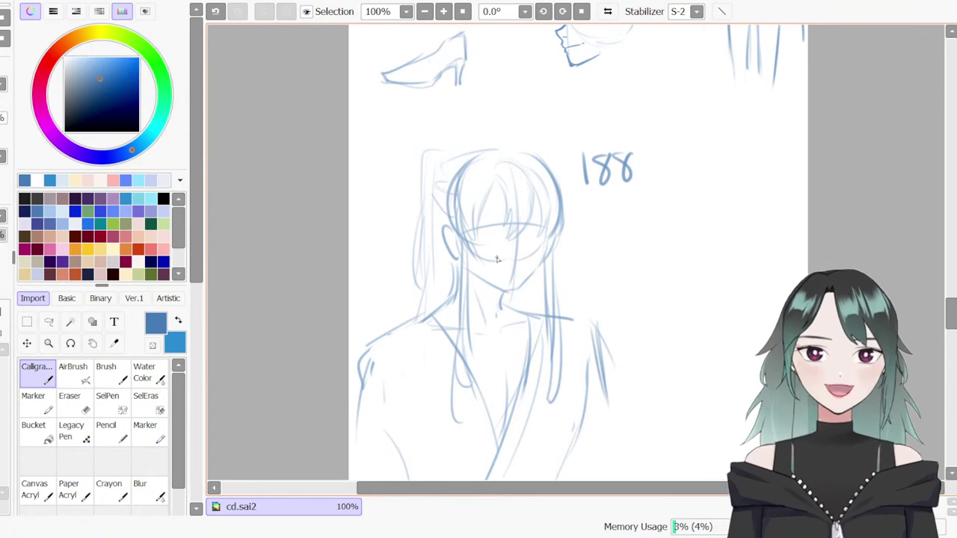
scroll(495, 258, "up", 4)
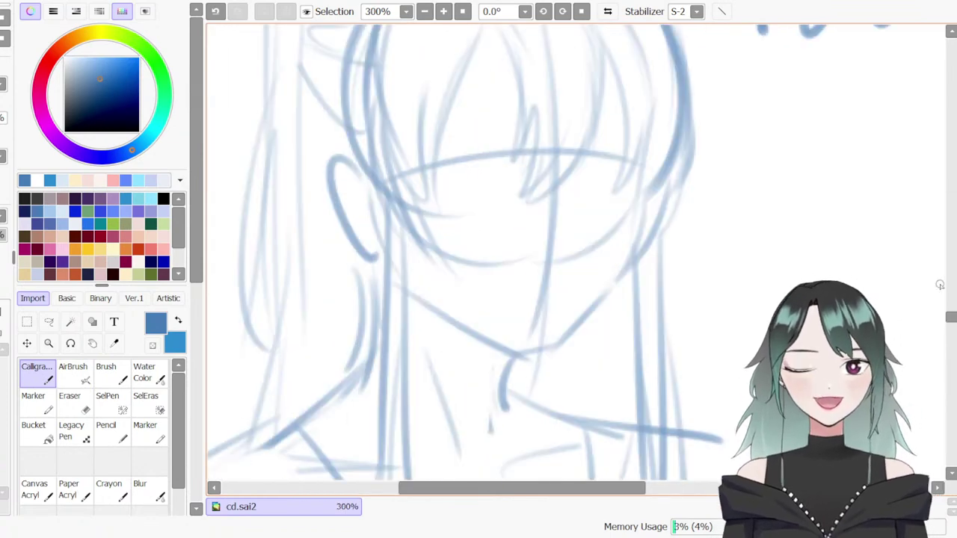
scroll(951, 320, "up", 3)
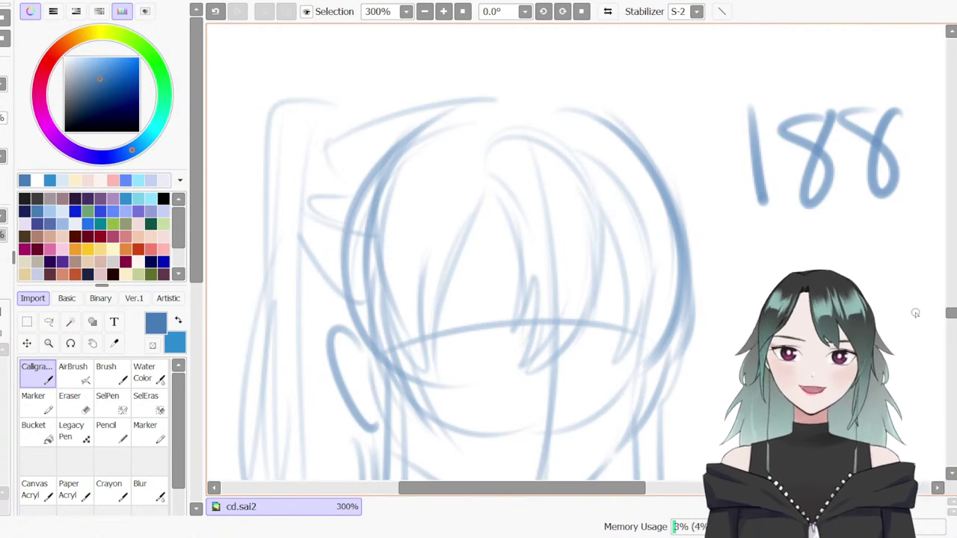
key("h")
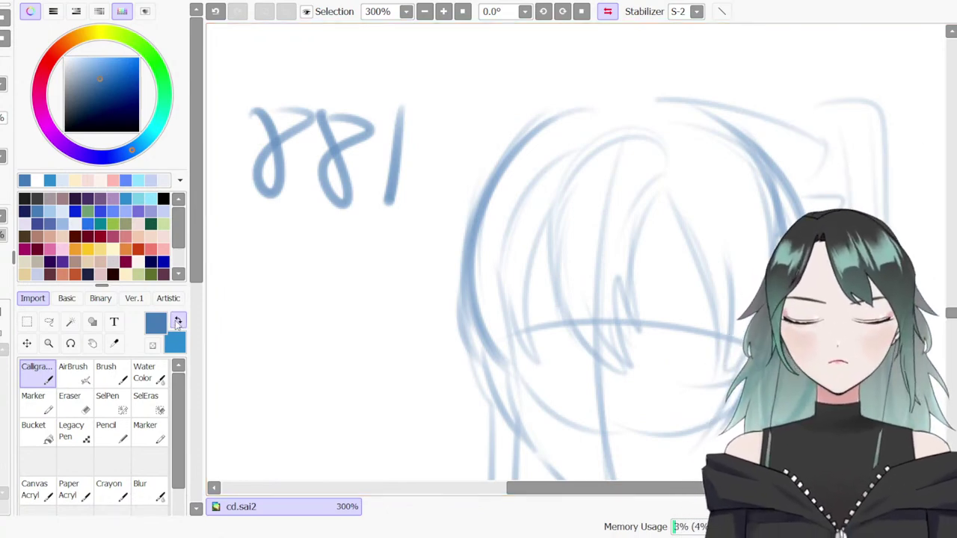
left_click(179, 320)
key("e")
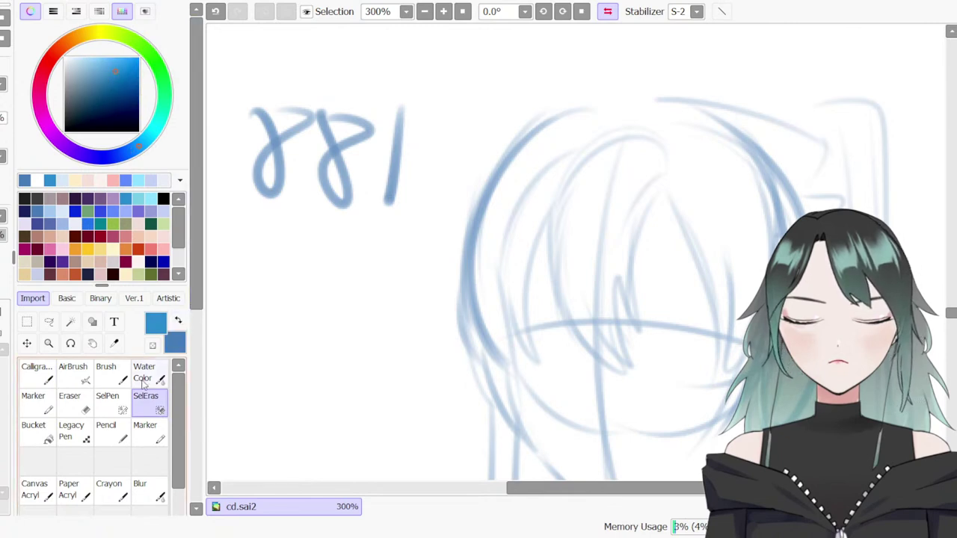
left_click(178, 321)
left_click_drag(950, 311, 951, 315)
key("n")
mouse_move(515, 301)
left_mouse_down()
mouse_move(529, 382)
mouse_move(592, 452)
left_mouse_up()
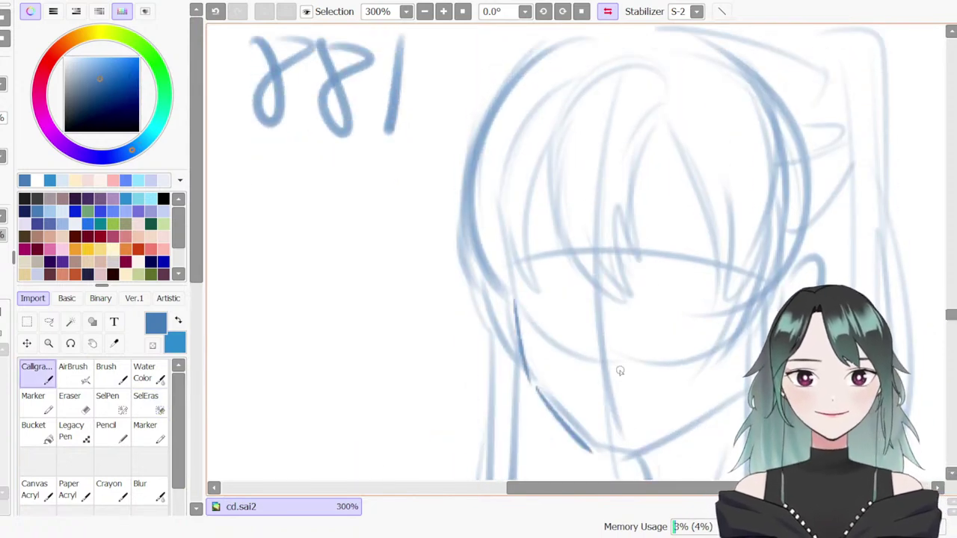
Draw the near eye's thick upper lash line, outer corner and short lower lid, redoing strokes that miss
left_click_drag(638, 271, 686, 256)
key("ctrl+z")
left_click_drag(636, 275, 686, 256)
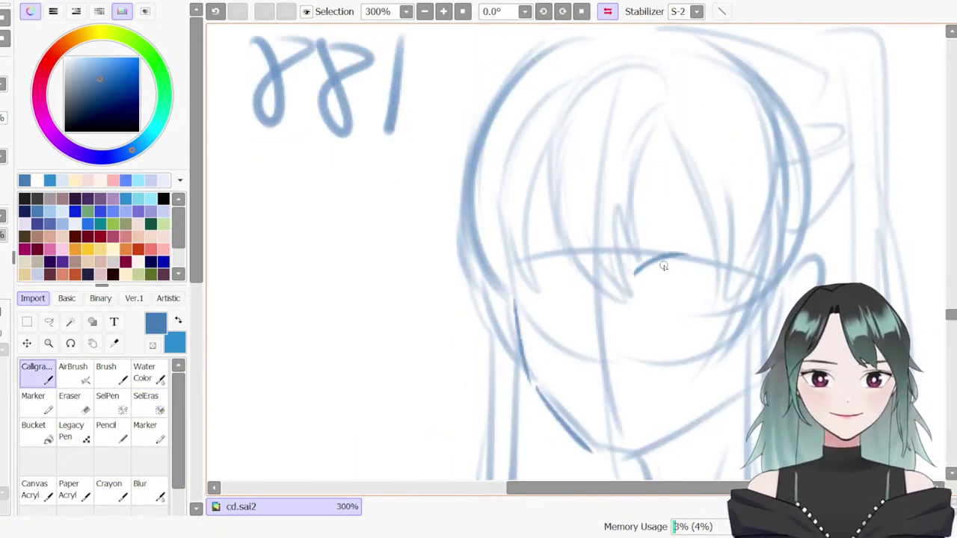
key("ctrl+z")
mouse_move(635, 275)
left_mouse_down()
mouse_move(673, 258)
mouse_move(718, 268)
mouse_move(733, 260)
left_mouse_up()
key("ctrl+z")
key("ctrl+z")
key("ctrl+z")
key("ctrl+z")
key("ctrl+z")
key("ctrl+z")
key("ctrl+z")
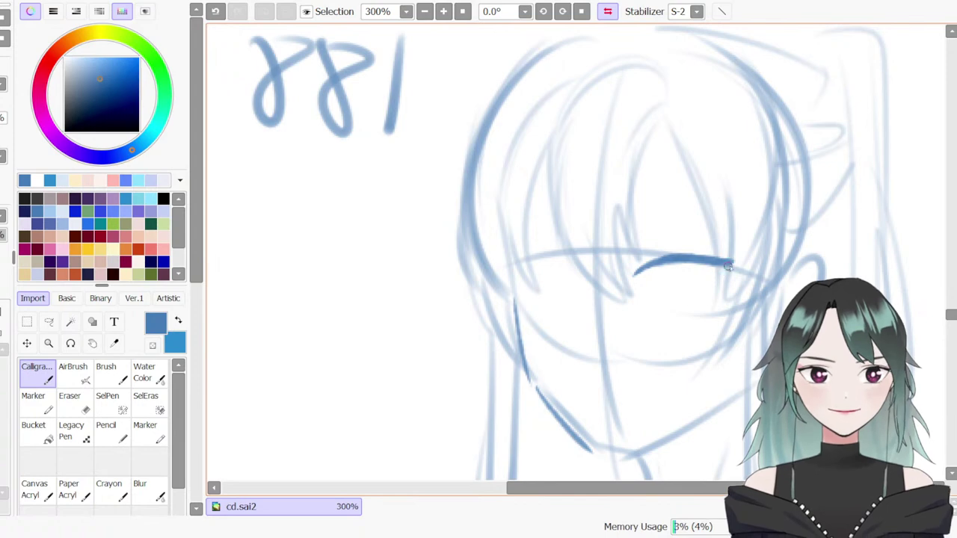
key("ctrl+z")
mouse_move(725, 272)
left_mouse_down()
mouse_move(711, 289)
mouse_move(677, 297)
mouse_move(697, 296)
left_mouse_up()
key("ctrl+z")
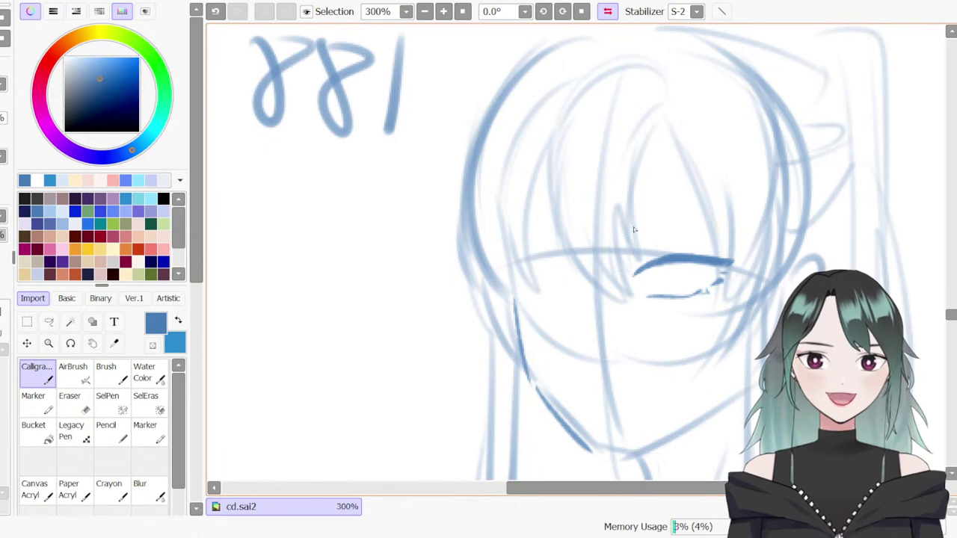
Add the eyelid crease above the upper lash line and draw the iris with its pupil and highlight marks
left_click_drag(729, 263, 746, 253)
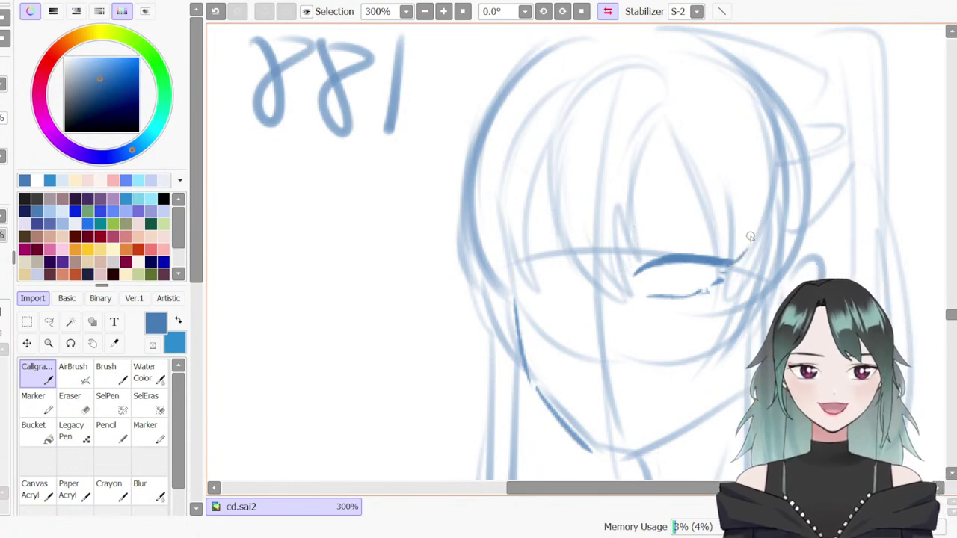
key("ctrl+z")
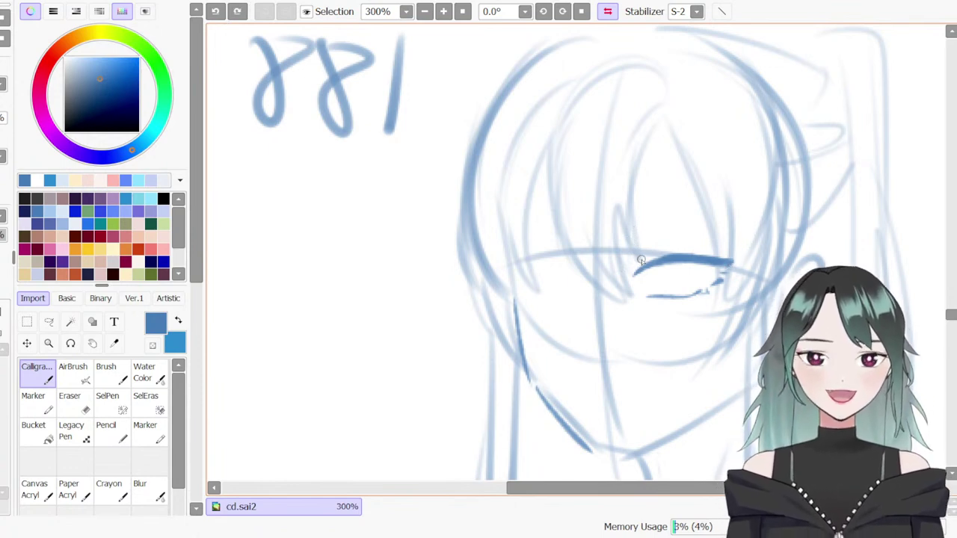
left_click_drag(631, 262, 734, 254)
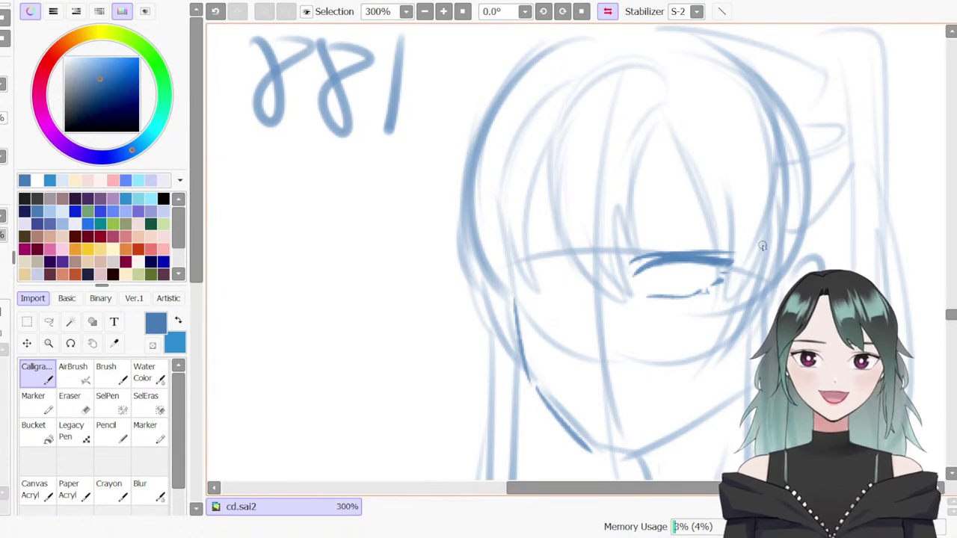
key("ctrl+z")
left_click_drag(648, 269, 657, 292)
key("ctrl+z")
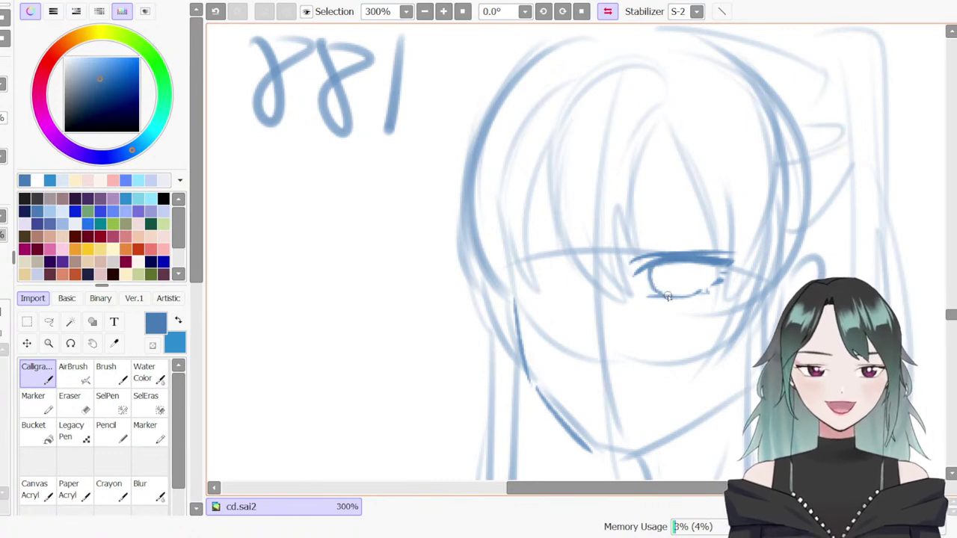
mouse_move(687, 263)
left_mouse_down()
mouse_move(677, 298)
mouse_move(661, 285)
mouse_move(676, 277)
left_mouse_up()
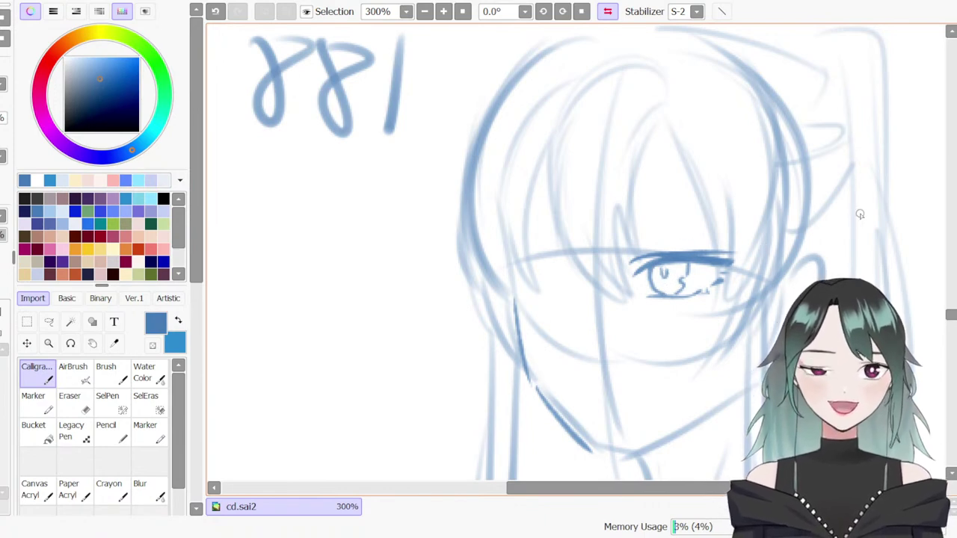
Draw a thick, nearly straight tapered eyebrow close above the near eye
mouse_move(710, 239)
left_mouse_down()
mouse_move(606, 252)
mouse_move(708, 242)
left_mouse_up()
left_click_drag(639, 246, 743, 239)
left_click_drag(672, 242, 750, 239)
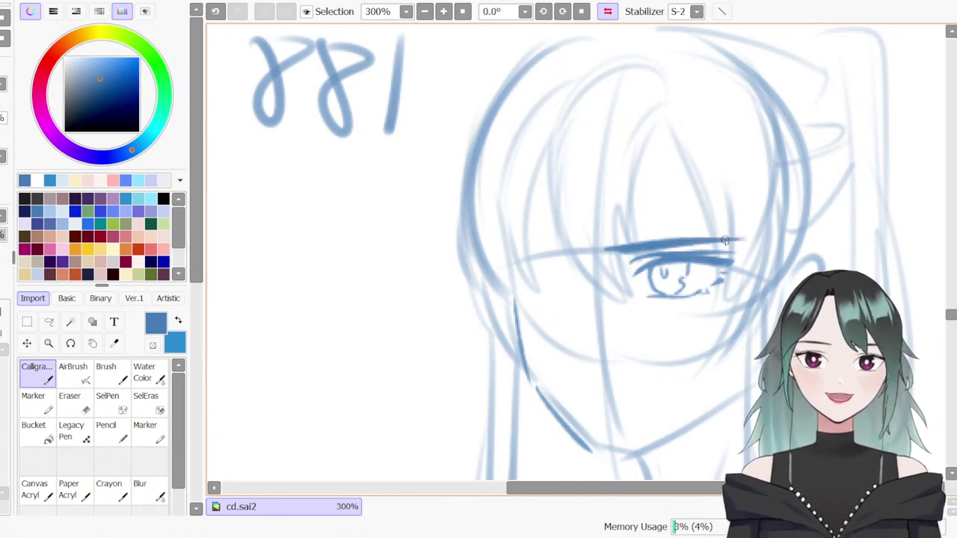
left_click_drag(653, 245, 752, 240)
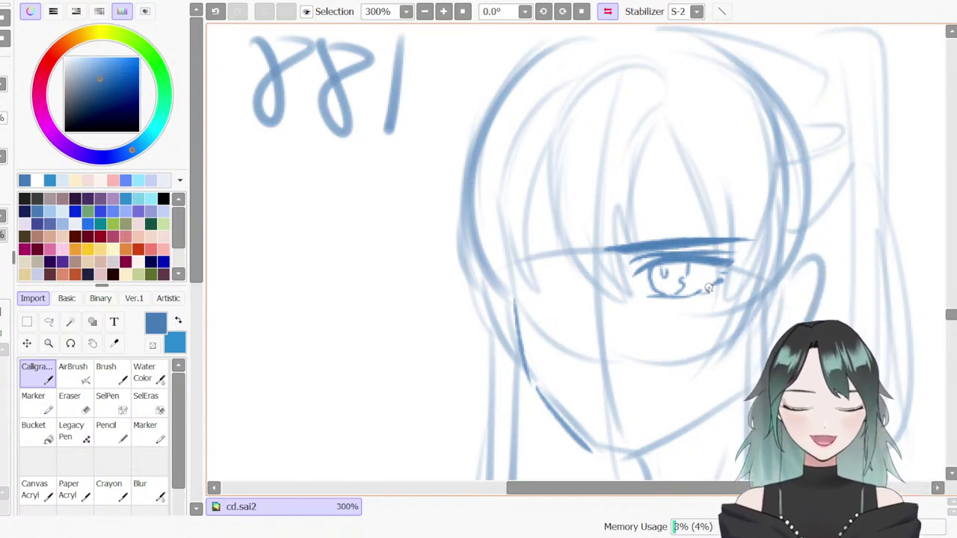
Erase part of the far jaw line and redraw the chin as a short curve joining both jaw sides
scroll(938, 308, "down", 3)
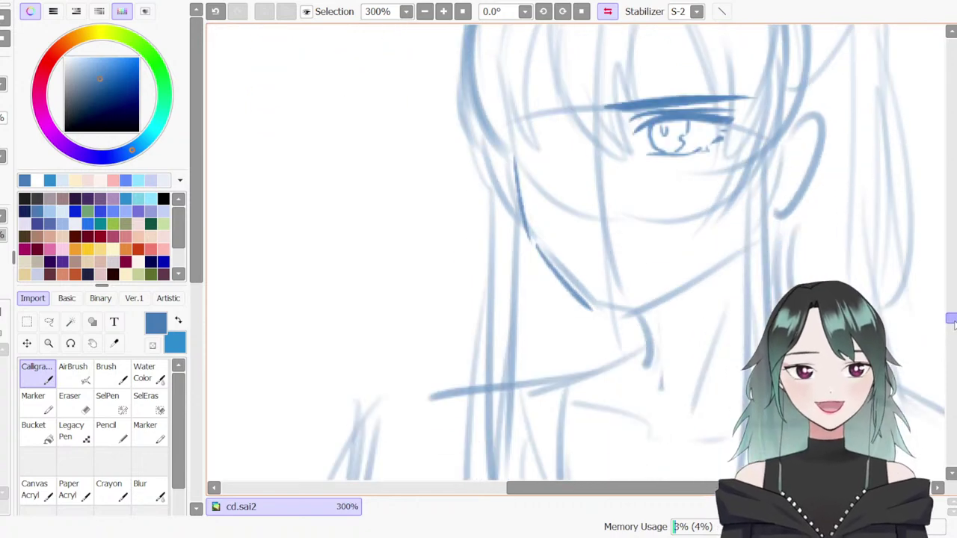
key("e")
mouse_move(560, 337)
left_mouse_down()
mouse_move(583, 363)
mouse_move(554, 308)
mouse_move(565, 322)
left_mouse_up()
key("n")
key("b")
left_click_drag(592, 350, 633, 361)
Mark the nose with two short strokes and the closed mouth with two short horizontal dashes
key("n")
mouse_move(578, 241)
left_mouse_down()
mouse_move(590, 263)
mouse_move(621, 258)
left_mouse_up()
key("ctrl+z")
key("ctrl+z")
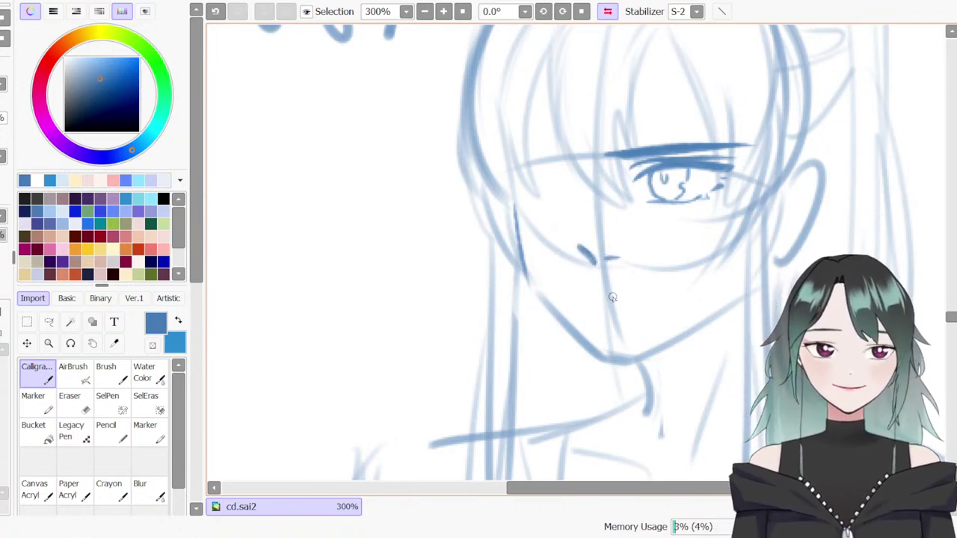
left_click_drag(583, 296, 614, 296)
left_click_drag(624, 297, 651, 295)
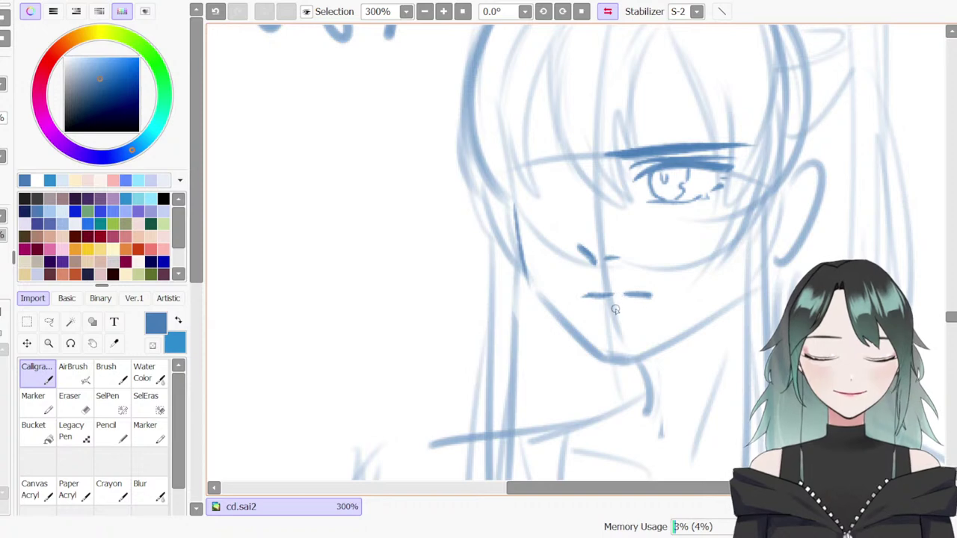
Darken the chin and near jaw, erase the doubled chin line, and redraw the far cheek and jaw with the Brush
mouse_move(649, 493)
left_mouse_down()
mouse_move(661, 494)
mouse_move(625, 494)
left_mouse_up()
mouse_move(634, 352)
left_mouse_down()
mouse_move(676, 369)
mouse_move(718, 346)
left_mouse_up()
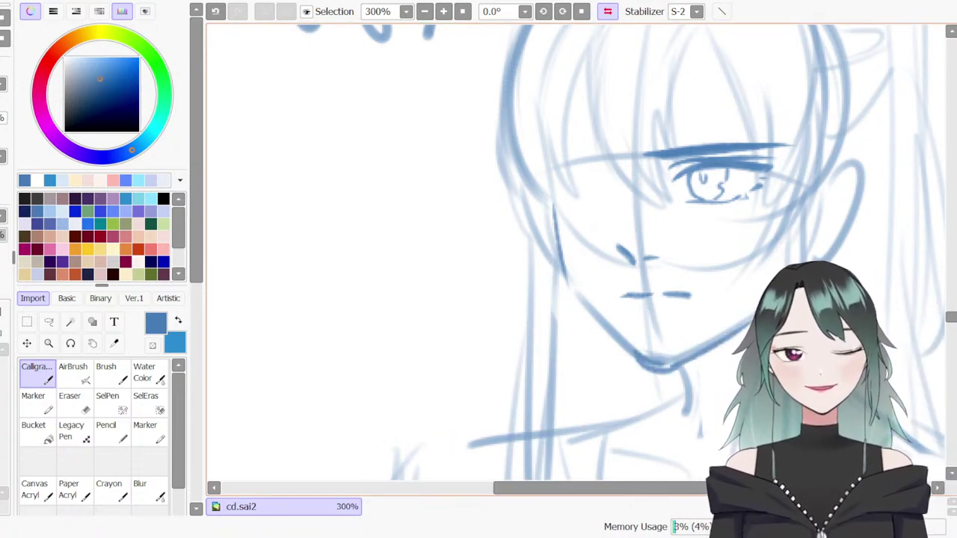
key("e")
left_click_drag(658, 347, 657, 353)
key("ctrl+z")
mouse_move(657, 350)
left_mouse_down()
mouse_move(647, 348)
mouse_move(658, 359)
mouse_move(682, 354)
left_mouse_up()
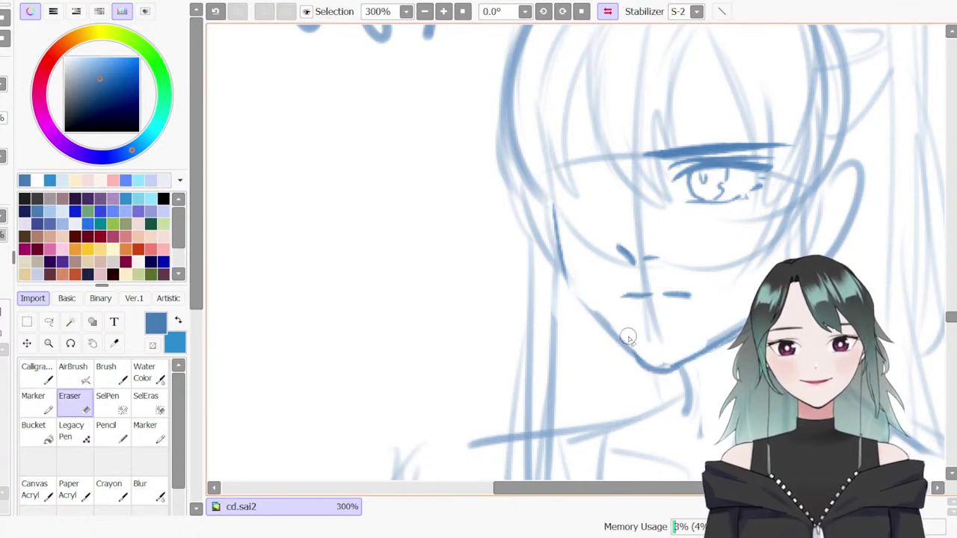
key("b")
left_click_drag(574, 290, 646, 366)
left_click_drag(554, 205, 569, 281)
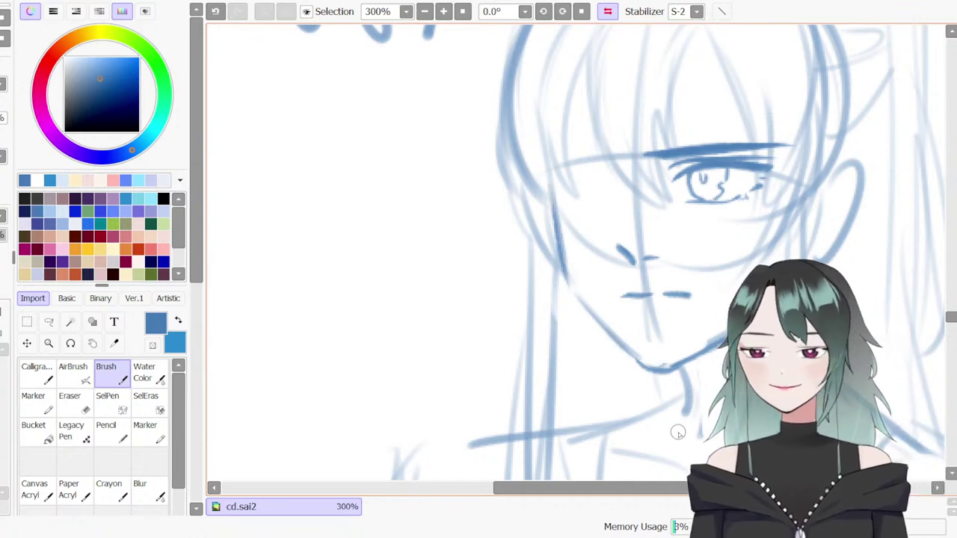
Flip the view back to normal, erase the uneven jaw lines and redraw the far cheek down to the chin
key("h")
left_click_drag(492, 370, 577, 302)
key("ctrl+z")
key("e")
mouse_move(396, 311)
left_mouse_down()
mouse_move(508, 357)
mouse_move(531, 352)
mouse_move(565, 314)
left_mouse_up()
key("b")
left_click_drag(603, 222, 577, 299)
key("ctrl+z")
mouse_move(599, 215)
left_mouse_down()
mouse_move(580, 279)
mouse_move(512, 364)
left_mouse_up()
Erase the lower far jaw, redraw it as a straighter line into the chin and thicken the cheek above it
key("e")
left_click_drag(564, 303, 531, 352)
key("b")
left_click_drag(576, 299, 507, 384)
key("ctrl+z")
key("ctrl+z")
left_click_drag(569, 304, 512, 373)
key("e")
key("b")
left_click_drag(606, 185, 586, 278)
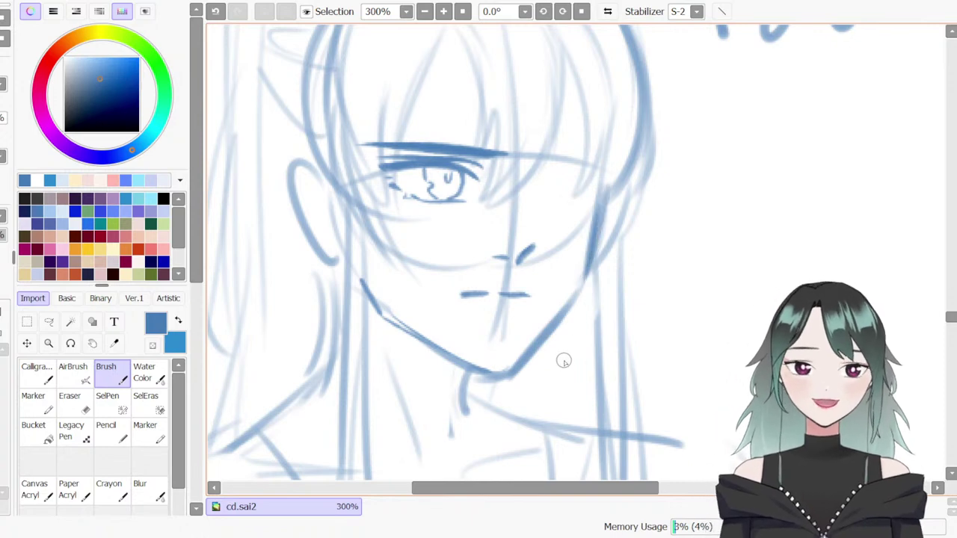
Sketch a round skull circle in the blank area beside the 188 bust, layering light Brush strokes around its outline
scroll(549, 373, "down", 2)
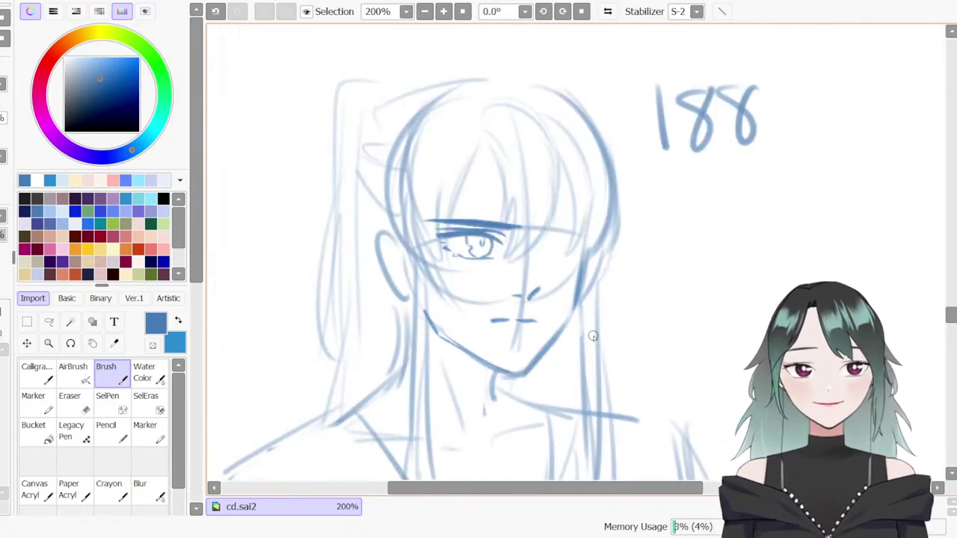
left_click_drag(677, 489, 752, 489)
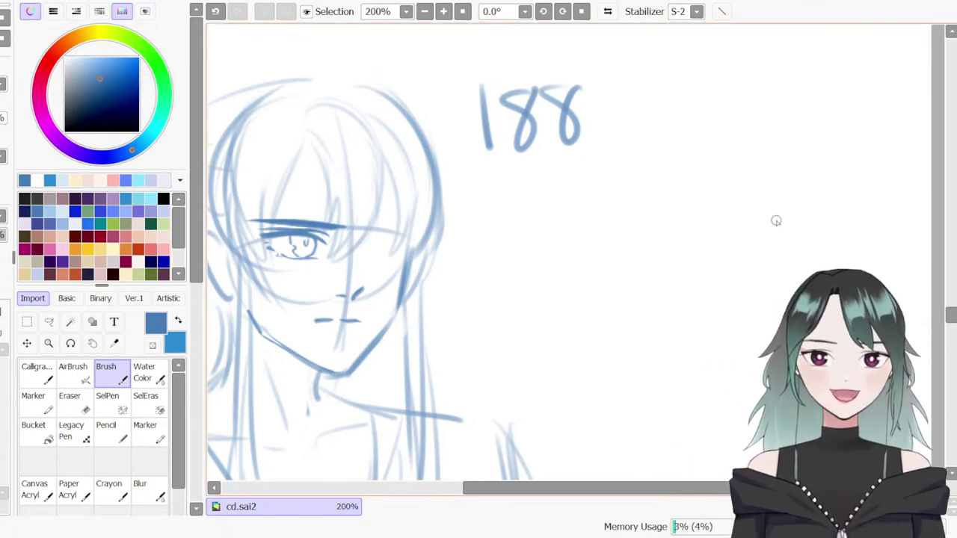
left_click_drag(658, 488, 676, 487)
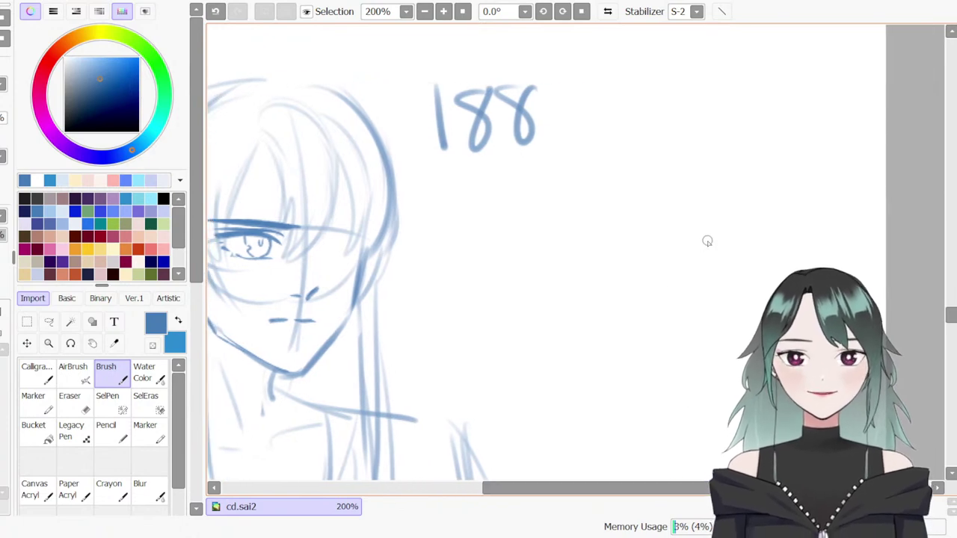
left_click_drag(720, 166, 673, 332)
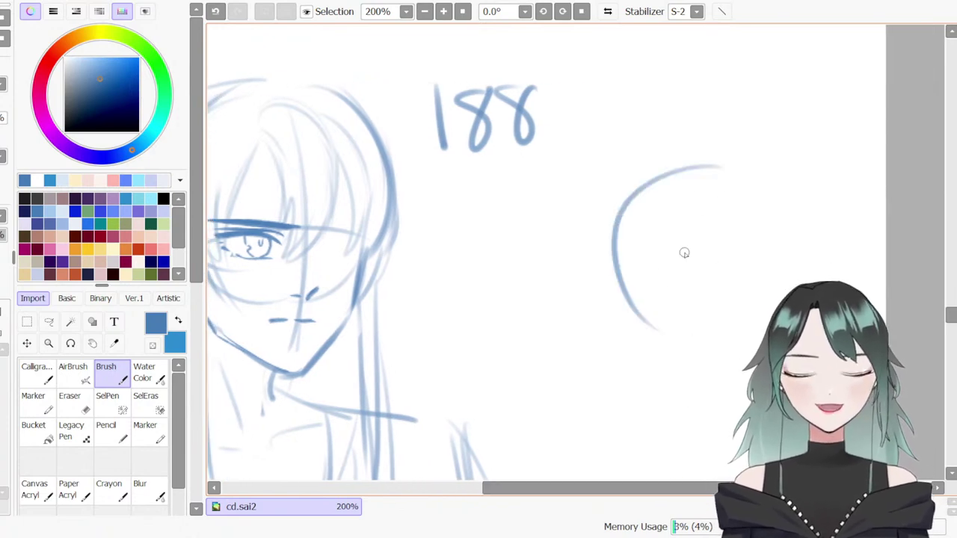
key("ctrl+z")
mouse_move(687, 155)
left_mouse_down()
mouse_move(632, 220)
mouse_move(677, 275)
left_mouse_up()
left_click_drag(751, 161, 728, 274)
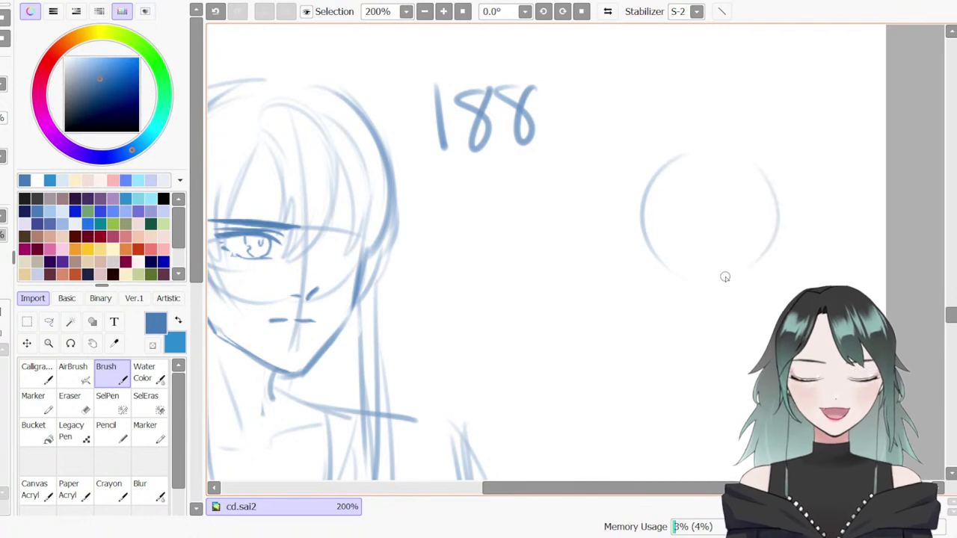
left_click_drag(672, 184, 707, 292)
mouse_move(758, 186)
left_mouse_down()
mouse_move(746, 279)
mouse_move(720, 281)
left_mouse_up()
mouse_move(739, 180)
left_mouse_down()
mouse_move(780, 209)
mouse_move(763, 259)
left_mouse_up()
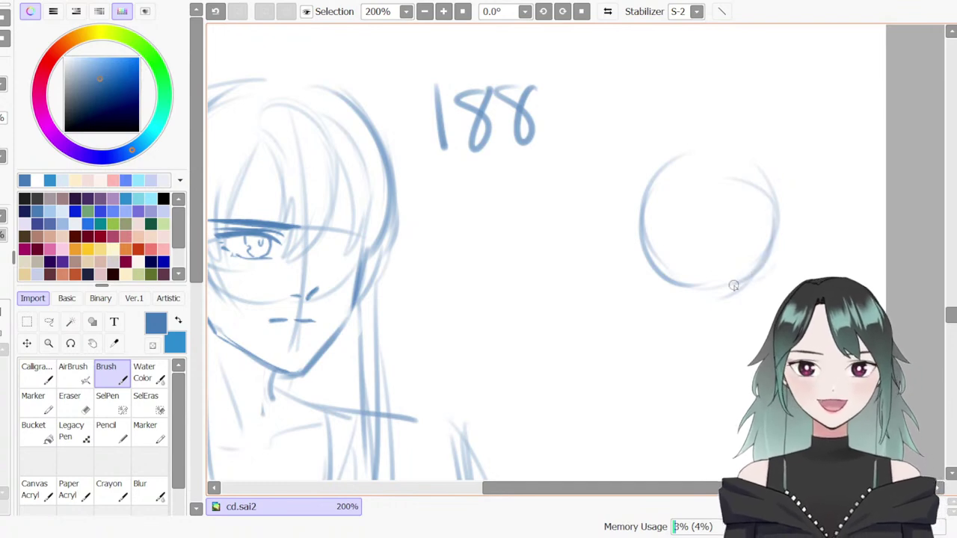
Add a slanted front-of-face guideline down from the circle and a gently curved eye line across its lower part
left_click_drag(640, 193, 655, 345)
left_click_drag(620, 278, 769, 255)
key("ctrl+z")
left_click_drag(620, 277, 771, 259)
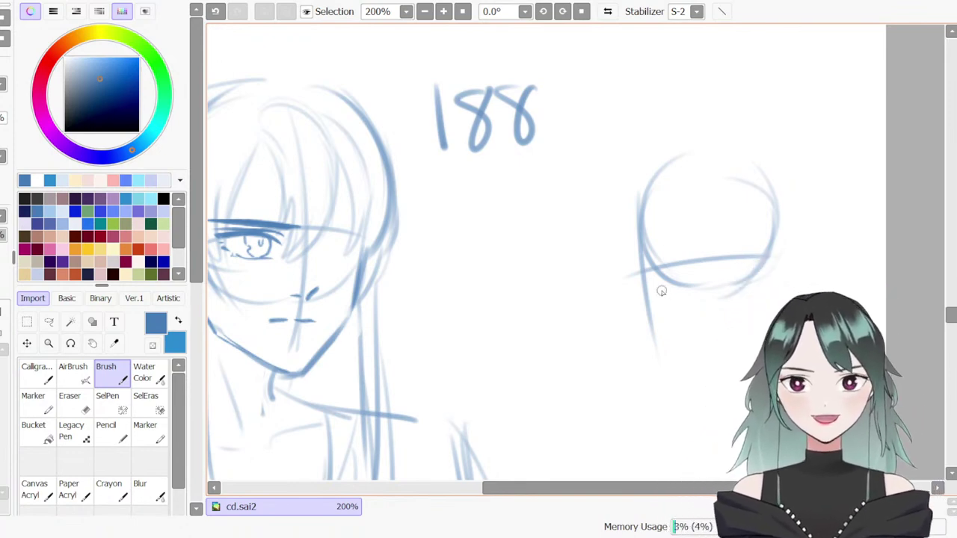
Using the Calligraphy pen, draw the brow notch and the sloping nose bridge on the profile, retrying uneven strokes
key("n")
left_click(635, 263)
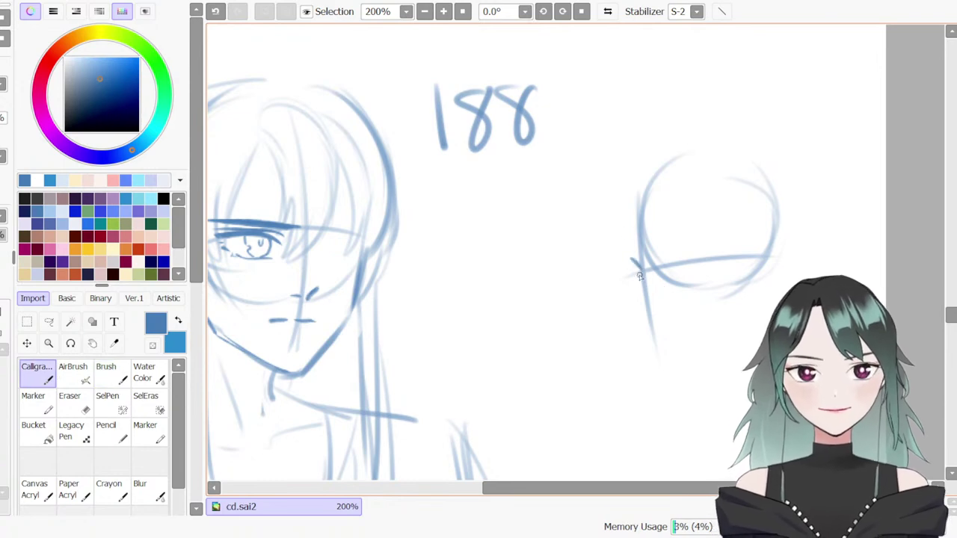
key("ctrl+z")
left_click_drag(636, 259, 644, 275)
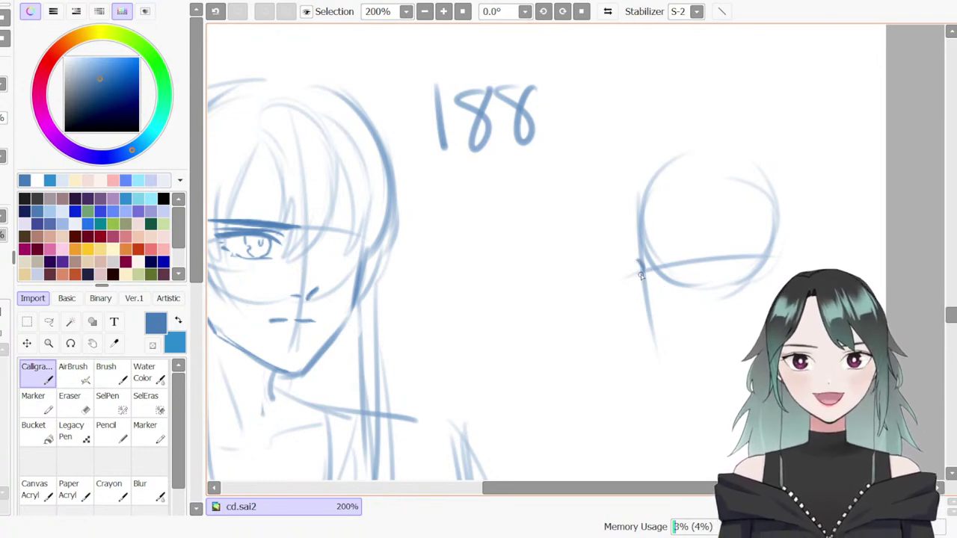
key("ctrl+z")
mouse_move(634, 259)
left_mouse_down()
mouse_move(643, 274)
mouse_move(623, 307)
left_mouse_up()
key("ctrl+z")
key("ctrl+z")
Draw the underside of the nose, a nostril dash and a short mouth line on the profile, discarding poor strokes
mouse_move(640, 269)
left_mouse_down()
mouse_move(629, 296)
mouse_move(637, 311)
mouse_move(627, 302)
mouse_move(651, 310)
mouse_move(643, 320)
mouse_move(675, 326)
left_mouse_up()
key("ctrl+z")
key("ctrl+z")
key("ctrl+z")
key("ctrl+z")
key("ctrl+z")
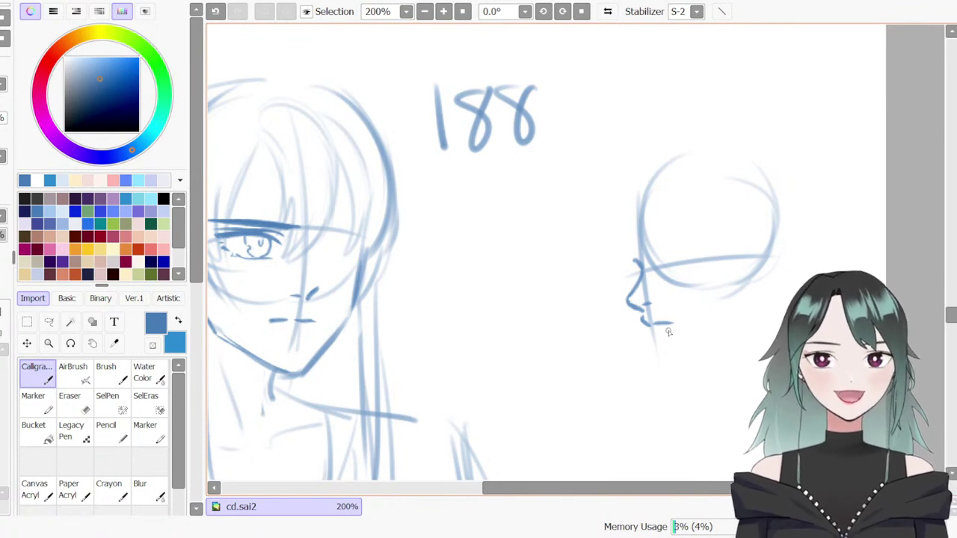
Draw the upper lip and the lower lip down to the chin front, and trim the end of the mouth line
left_click_drag(640, 310, 640, 322)
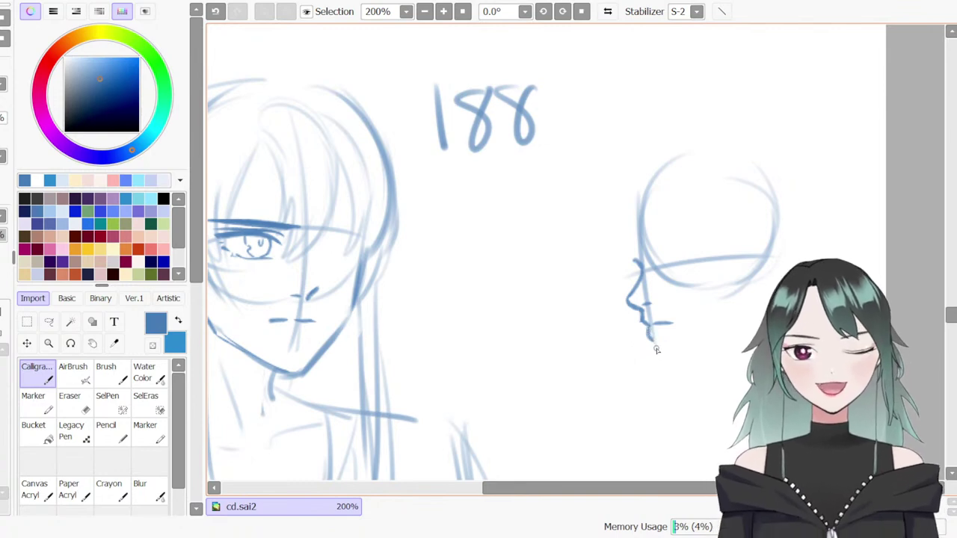
key("ctrl+z")
left_click_drag(648, 327, 661, 364)
key("ctrl+z")
key("ctrl+z")
key("e")
mouse_move(675, 323)
left_mouse_down()
mouse_move(658, 325)
mouse_move(671, 321)
left_mouse_up()
key("b")
key("ctrl+z")
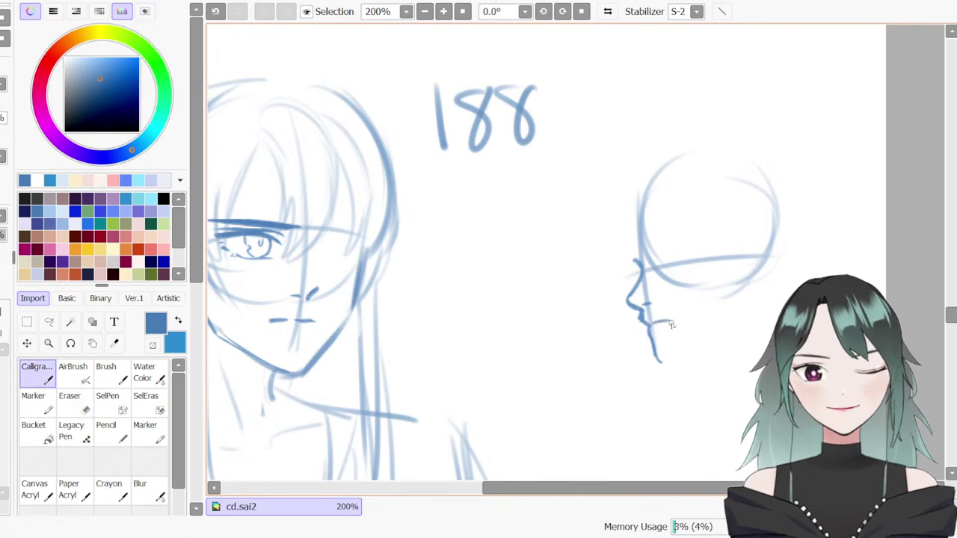
Erase the lower chin stroke and rework the line between the nose base and the upper lip
key("e")
left_click_drag(662, 367, 653, 361)
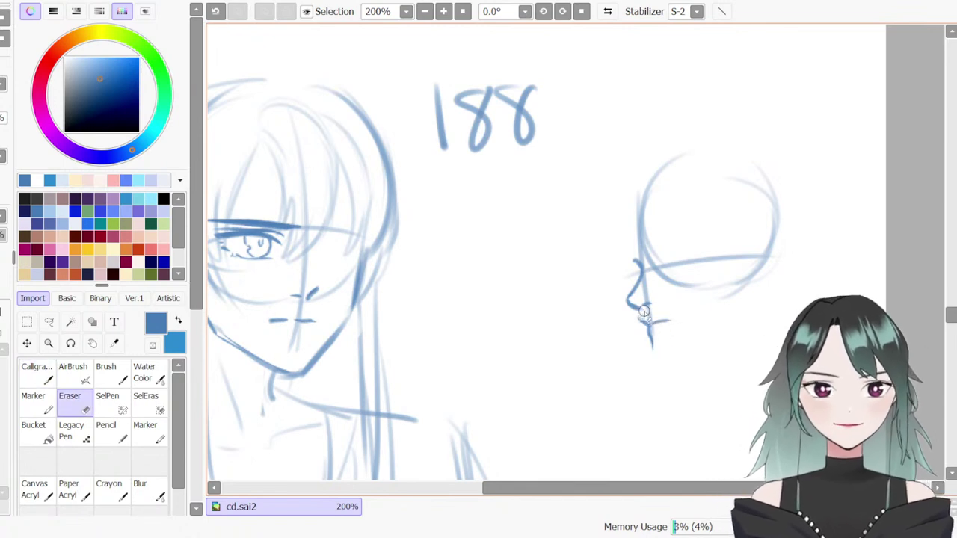
key("e")
key("e")
key("e")
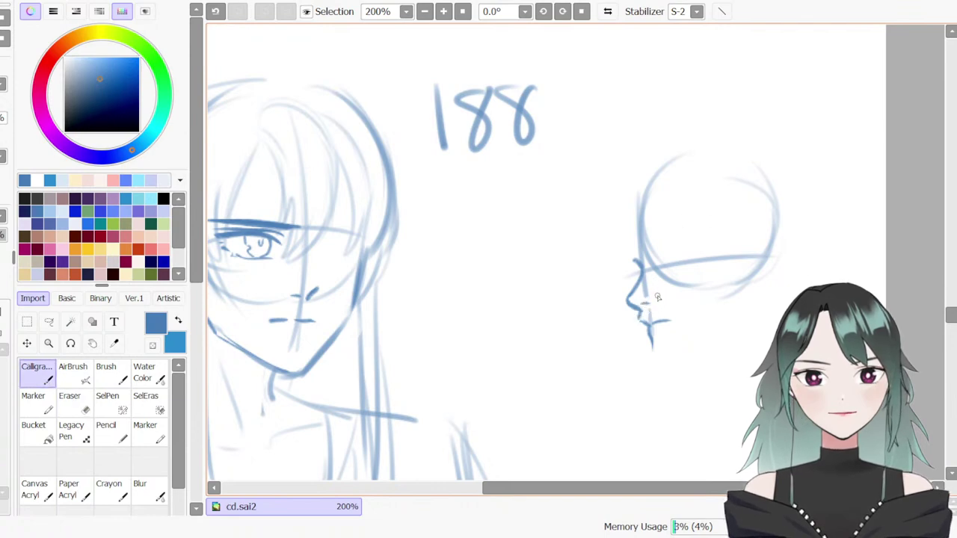
key("e")
key("ctrl+z")
left_click_drag(644, 307, 642, 310)
key("e")
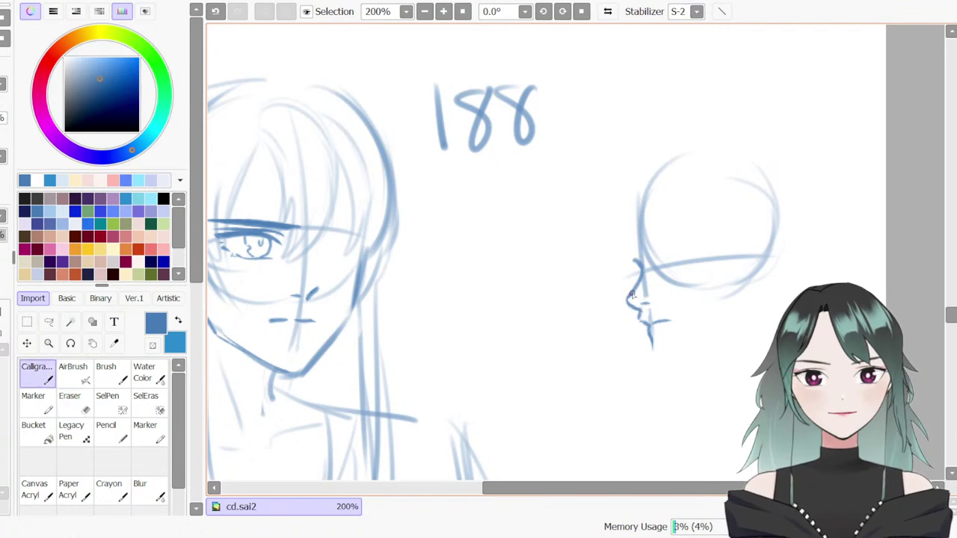
Refine the nose tip and upper lip into a crisper outline by alternately erasing and redrawing small strokes
key("ctrl+z")
key("e")
key("e")
key("ctrl+y")
key("e")
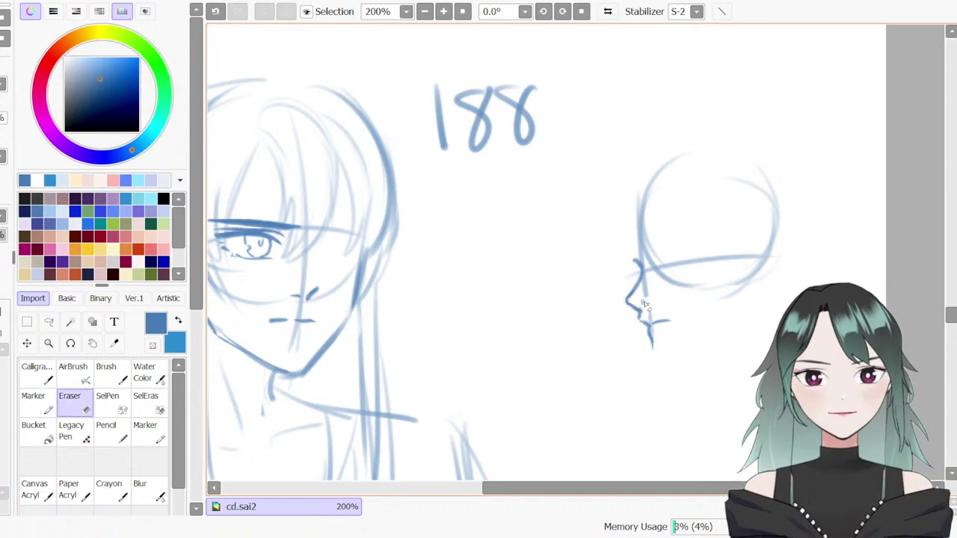
key("e")
key("ctrl+z")
key("e")
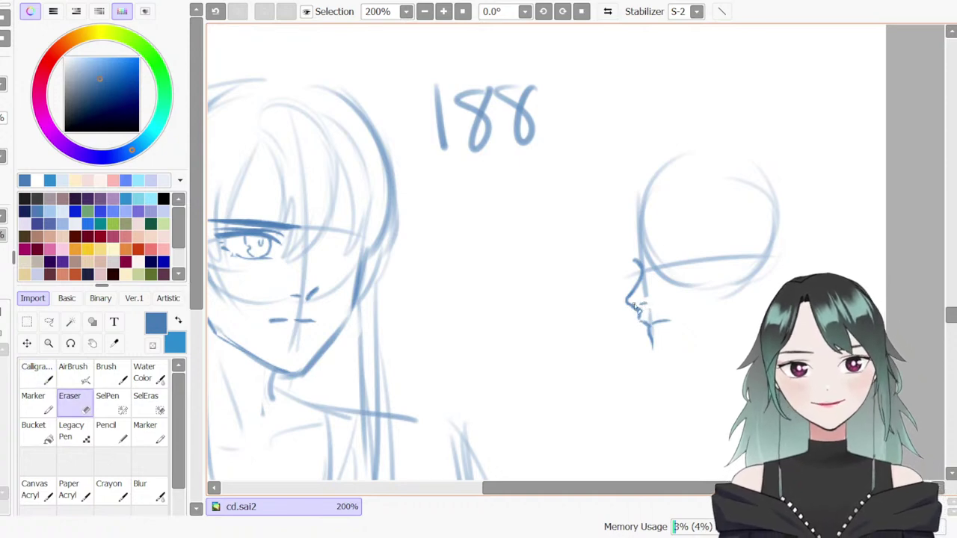
key("e")
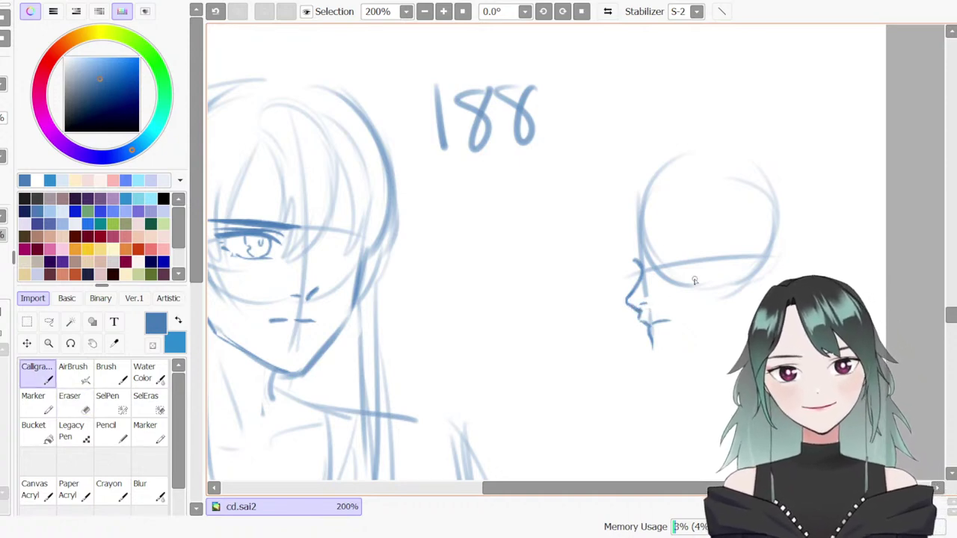
key("e")
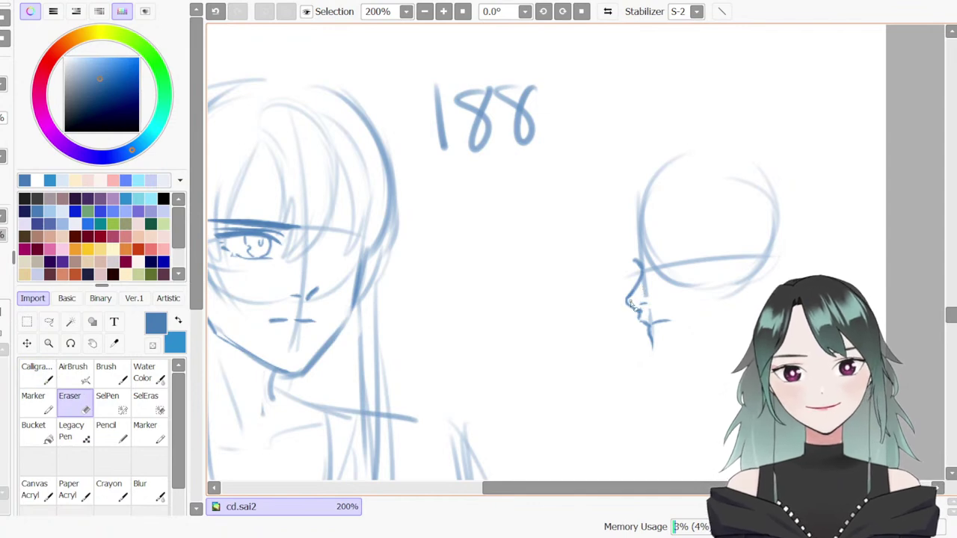
key("e")
key("e")
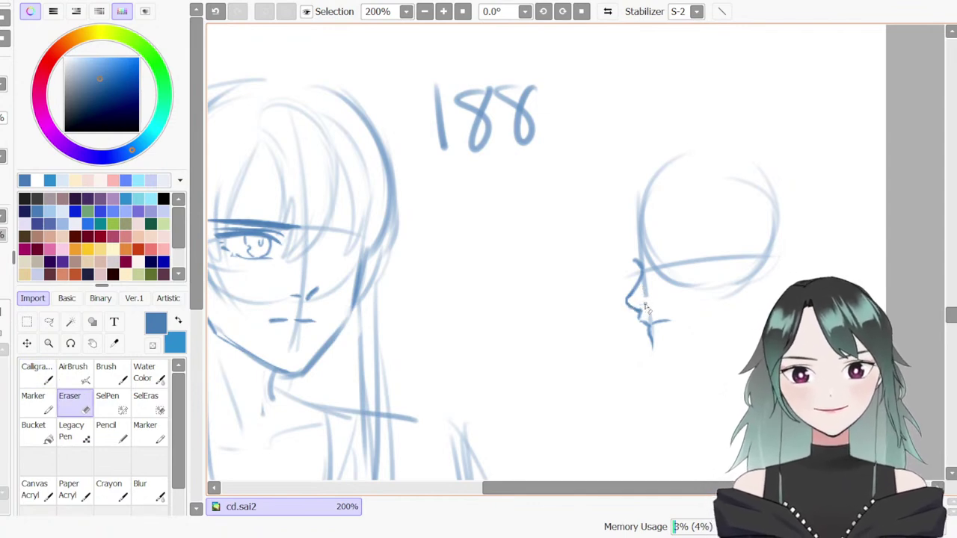
key("e")
key("ctrl+z")
Draw the profile's chin and a diagonal jawline rising toward the back of the head, retrying the strokes
mouse_move(642, 271)
left_mouse_down()
mouse_move(628, 308)
mouse_move(680, 299)
mouse_move(645, 326)
mouse_move(641, 314)
mouse_move(659, 363)
mouse_move(736, 327)
left_mouse_up()
key("ctrl+z")
key("ctrl+z")
key("e")
key("e")
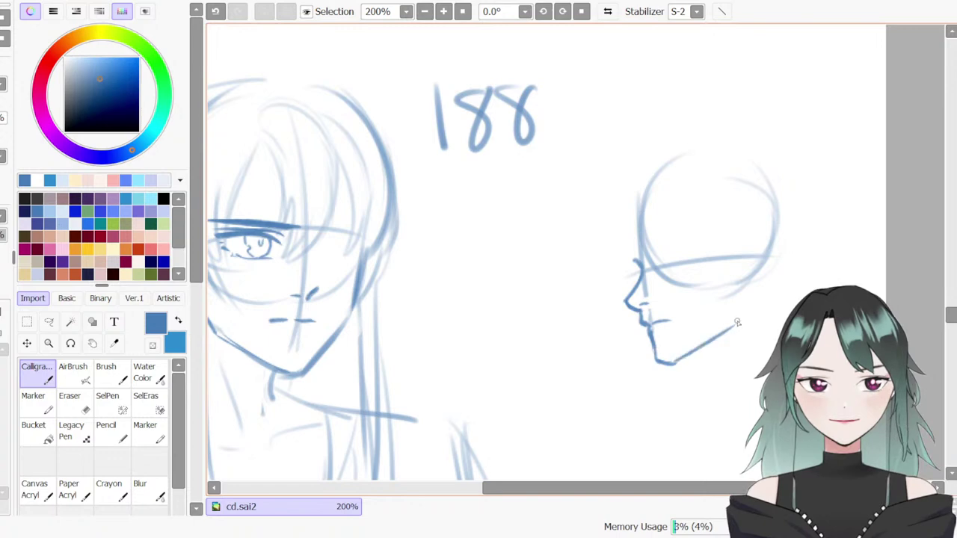
key("ctrl+z")
left_click_drag(658, 364, 729, 326)
key("ctrl+z")
key("e")
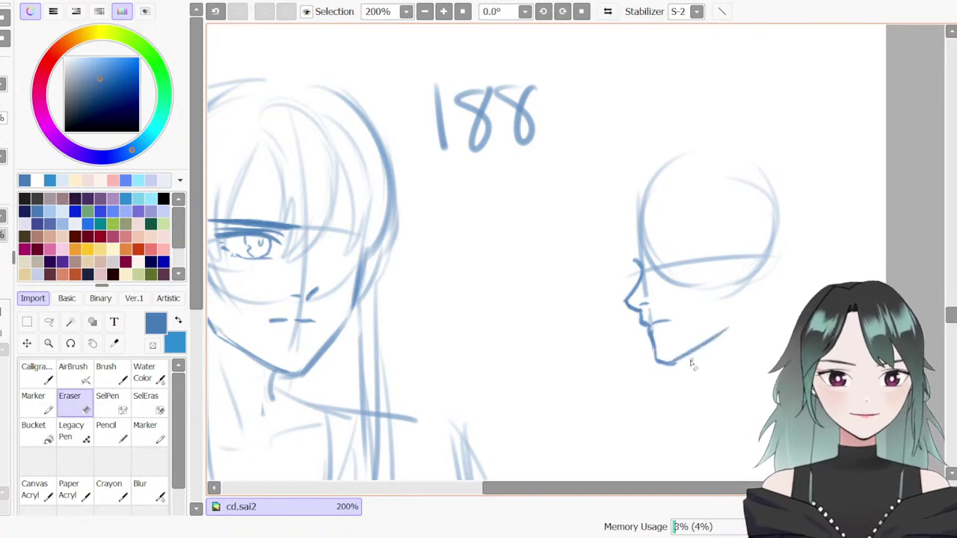
Redraw the underside of the chin and jaw as a cleaner line and erase the rough chin corner
key("e")
mouse_move(657, 360)
left_mouse_down()
mouse_move(728, 331)
mouse_move(673, 361)
mouse_move(721, 330)
left_mouse_up()
key("e")
key("e")
key("e")
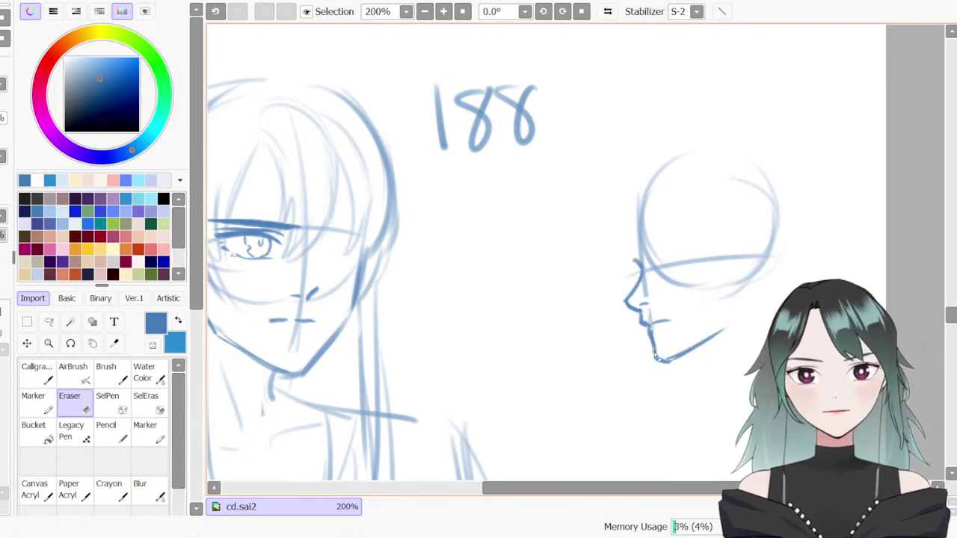
key("e")
Tidy the chin front and draw the back corner of the jaw rising toward the skull circle
mouse_move(649, 329)
left_mouse_down()
mouse_move(658, 358)
mouse_move(676, 366)
mouse_move(729, 323)
mouse_move(740, 291)
left_mouse_up()
key("e")
key("e")
key("ctrl+z")
mouse_move(722, 330)
left_mouse_down()
mouse_move(741, 279)
mouse_move(724, 300)
left_mouse_up()
key("ctrl+z")
Try sketching curved bangs over the forehead and a hair strand across the side of the profile head
mouse_move(639, 260)
left_mouse_down()
mouse_move(626, 250)
mouse_move(650, 159)
mouse_move(637, 258)
left_mouse_up()
mouse_move(626, 186)
left_mouse_down()
mouse_move(626, 236)
mouse_move(654, 250)
left_mouse_up()
left_click_drag(615, 240, 655, 149)
left_click_drag(663, 182, 667, 216)
left_click_drag(667, 181, 702, 255)
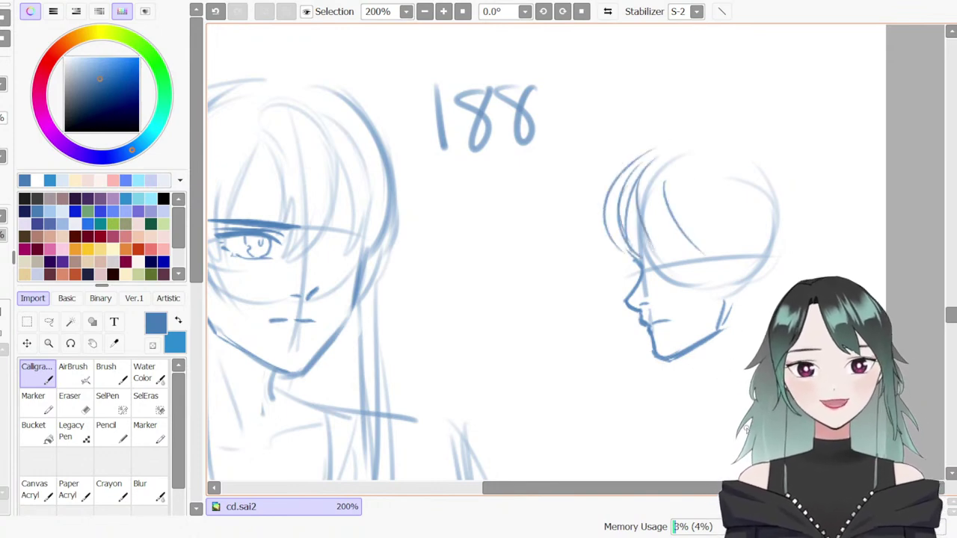
Undo the bang strokes and draw a near-vertical forehead line up from the brow notch
key("ctrl+z")
key("ctrl+z")
key("ctrl+z")
key("ctrl+z")
key("ctrl+z")
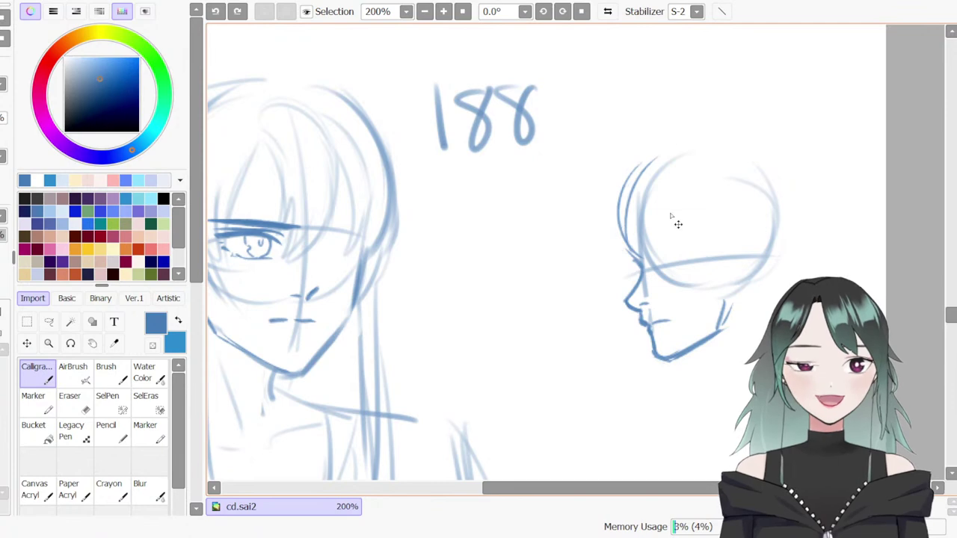
left_click_drag(638, 258, 631, 213)
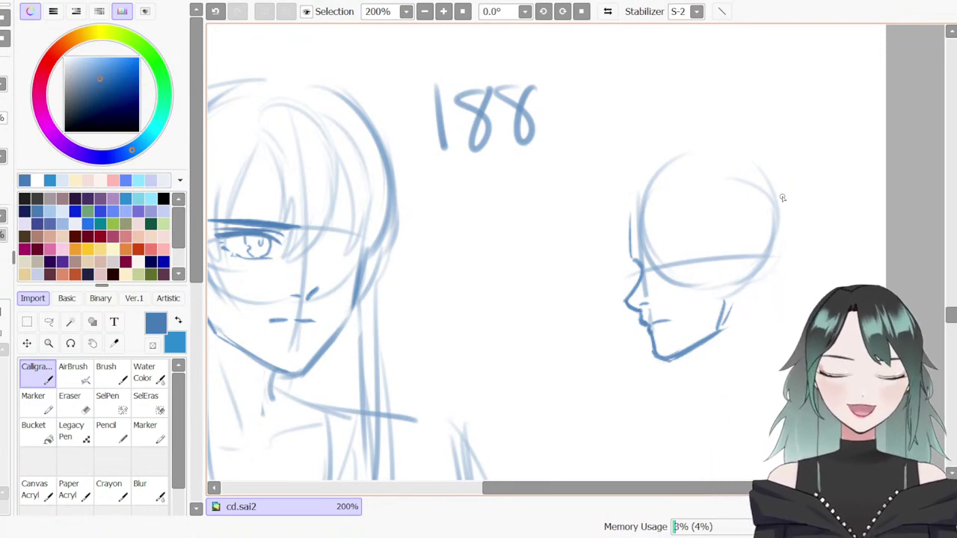
Sketch a new round skull with loose Brush strokes in the blank area below the existing drawings
mouse_move(951, 317)
left_mouse_down()
mouse_move(953, 329)
mouse_move(951, 320)
left_mouse_up()
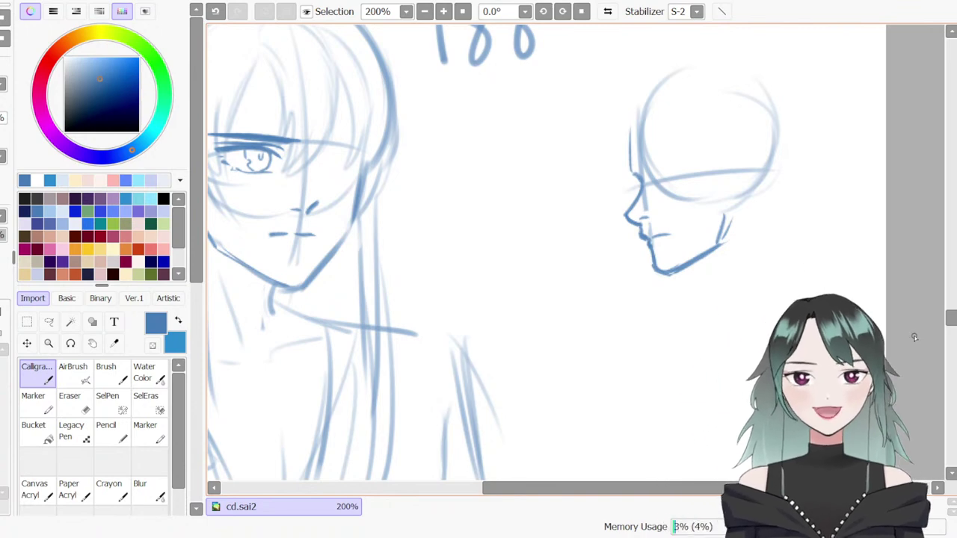
left_click_drag(950, 320, 950, 347)
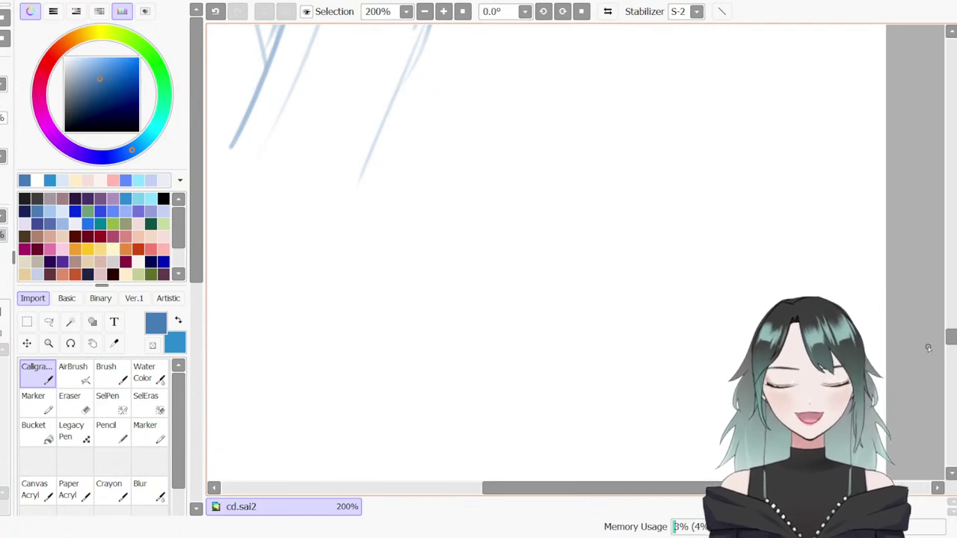
left_click_drag(837, 488, 828, 487)
scroll(899, 366, "down", 1)
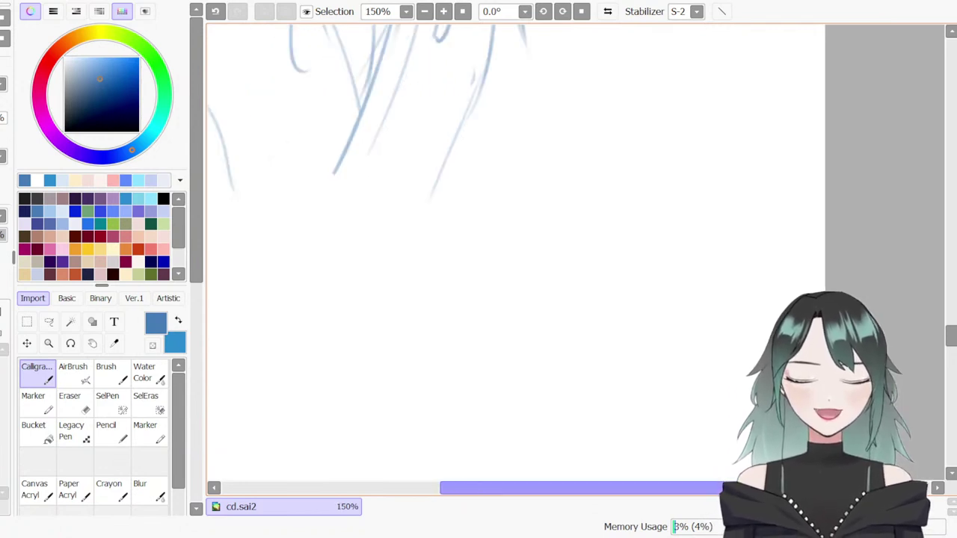
mouse_move(947, 341)
left_mouse_down()
mouse_move(947, 315)
mouse_move(946, 351)
mouse_move(947, 338)
left_mouse_up()
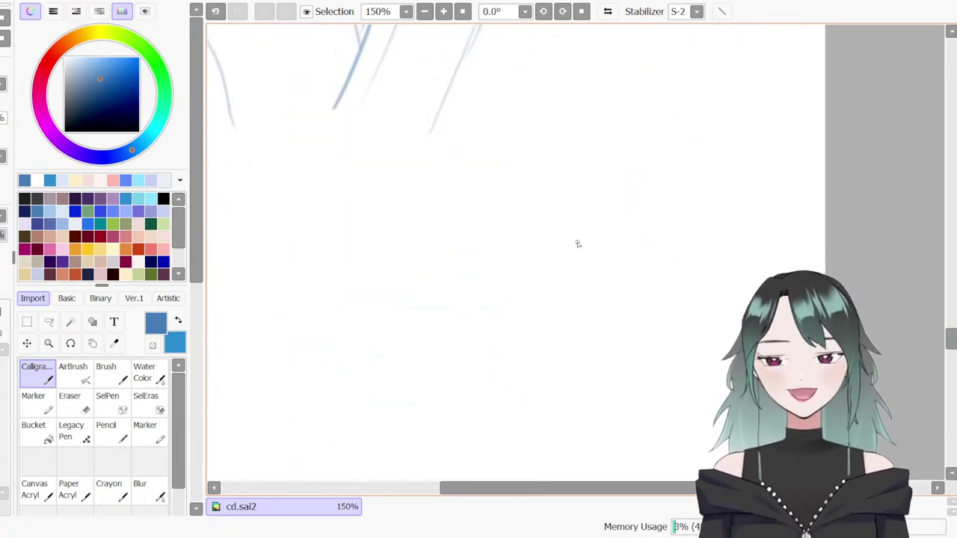
key("b")
left_click_drag(613, 196, 598, 294)
left_click_drag(603, 195, 617, 307)
left_click_drag(703, 188, 690, 327)
left_click_drag(728, 216, 689, 333)
mouse_move(672, 179)
left_mouse_down()
mouse_move(695, 331)
mouse_move(594, 303)
left_mouse_up()
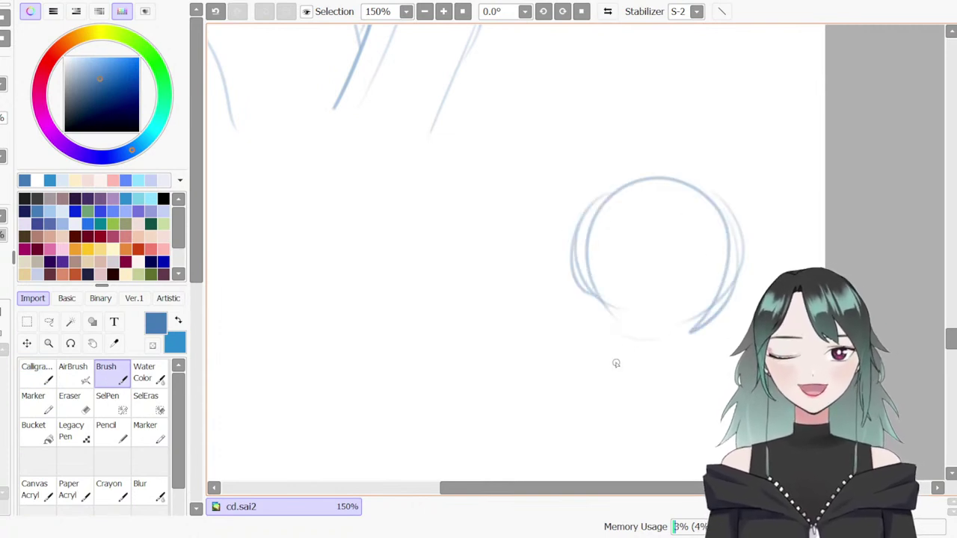
Add a curved vertical centre line, cheek and chin strokes and a curved horizontal eye line to the new head
left_click_drag(624, 210, 638, 420)
left_click_drag(623, 195, 634, 410)
mouse_move(566, 266)
left_mouse_down()
mouse_move(588, 350)
mouse_move(632, 403)
mouse_move(708, 359)
left_mouse_up()
key("ctrl+z")
left_click_drag(652, 399, 698, 361)
left_click_drag(574, 308, 739, 292)
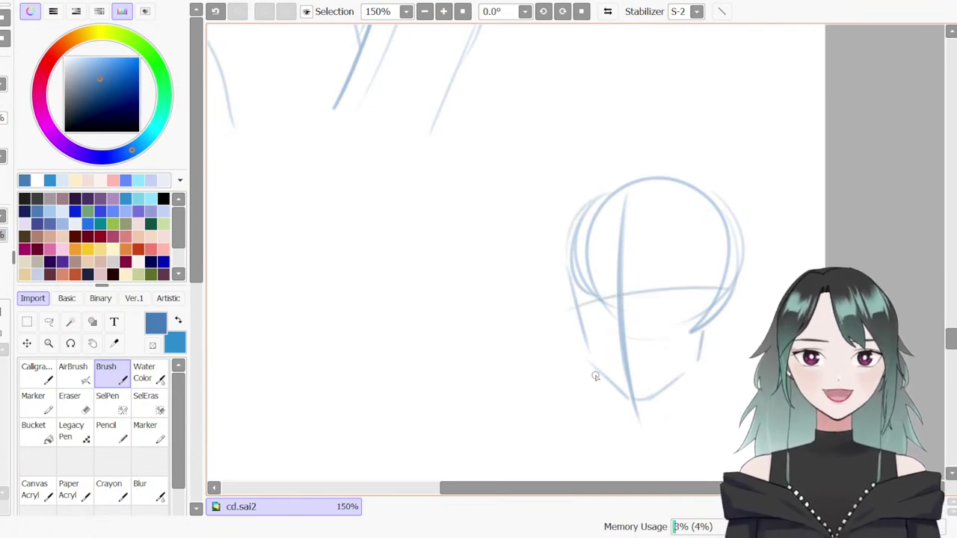
Redraw and darken the far cheek and the diagonal jaw down to the chin with the Brush
left_click_drag(586, 355, 627, 414)
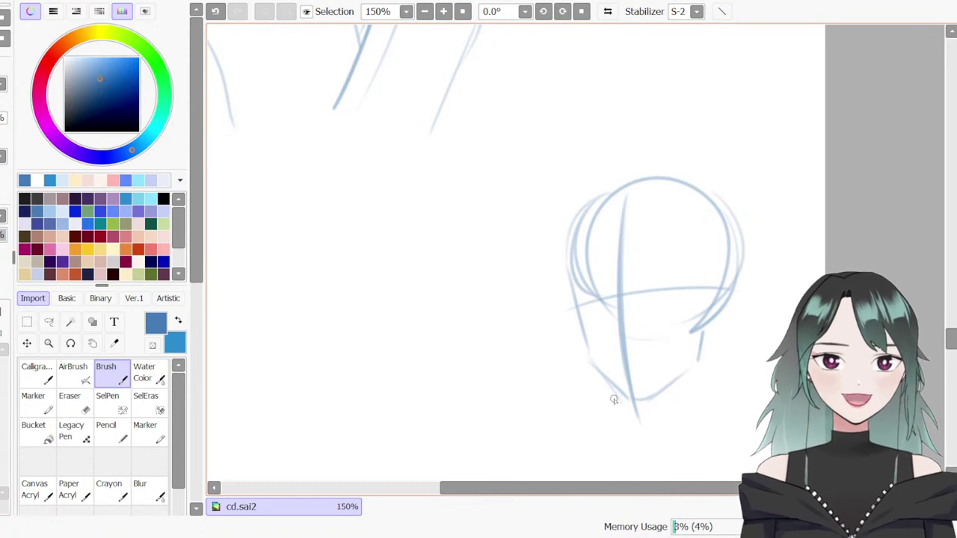
key("ctrl+z")
key("e")
key("b")
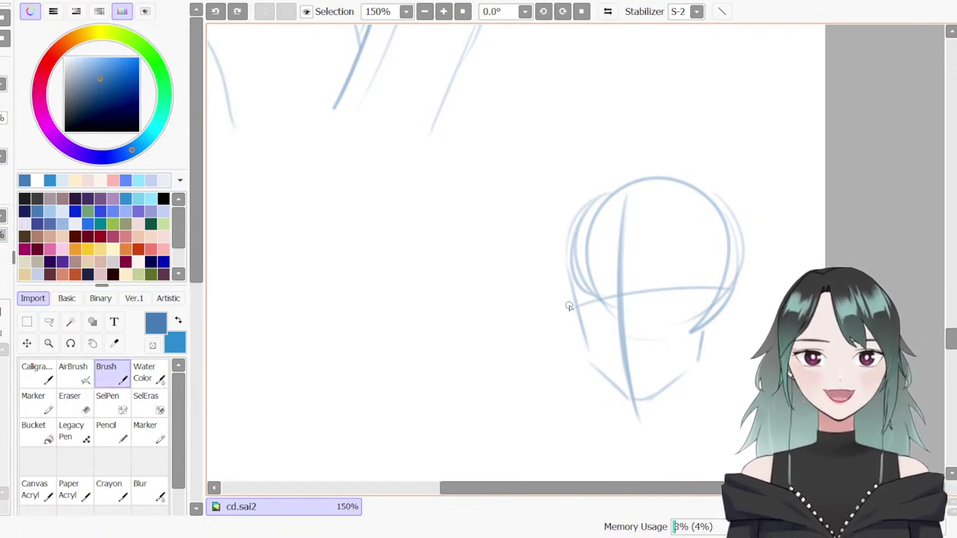
mouse_move(574, 295)
left_mouse_down()
mouse_move(590, 360)
mouse_move(629, 405)
left_mouse_up()
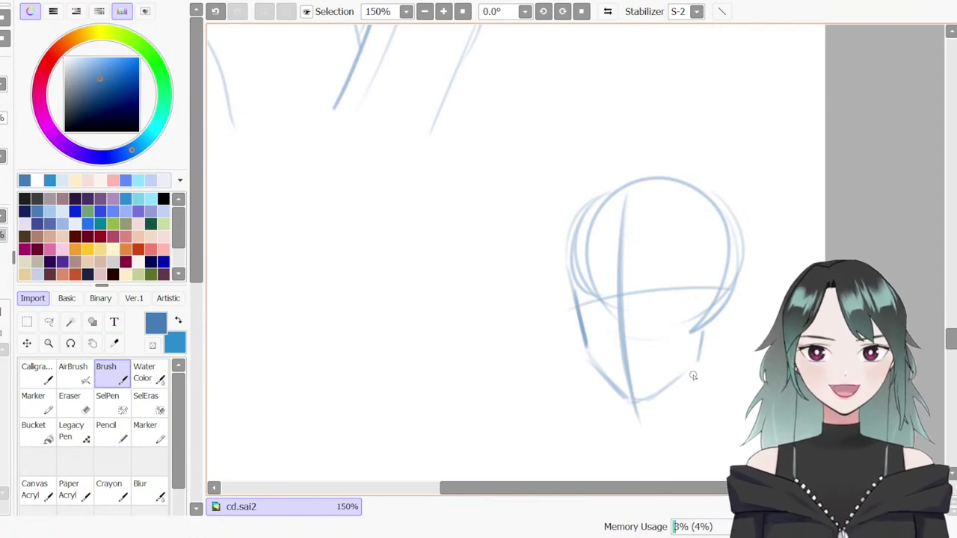
Erase the construction lines on the near side of the head around the ear with a larger Eraser
key("e")
key("]")
left_click_drag(705, 243, 689, 345)
key("]")
key("]")
key("]")
key("]")
key("]")
key("]")
key("]")
key("]")
left_click_drag(705, 275, 694, 351)
Draw the near jaw line from the chin upward and sketch the ear with the Brush
key("b")
left_click_drag(645, 402, 691, 365)
mouse_move(713, 285)
left_mouse_down()
mouse_move(725, 315)
mouse_move(708, 341)
mouse_move(722, 307)
mouse_move(716, 293)
left_mouse_up()
key("ctrl+z")
key("ctrl+z")
key("ctrl+z")
left_click_drag(709, 329, 723, 284)
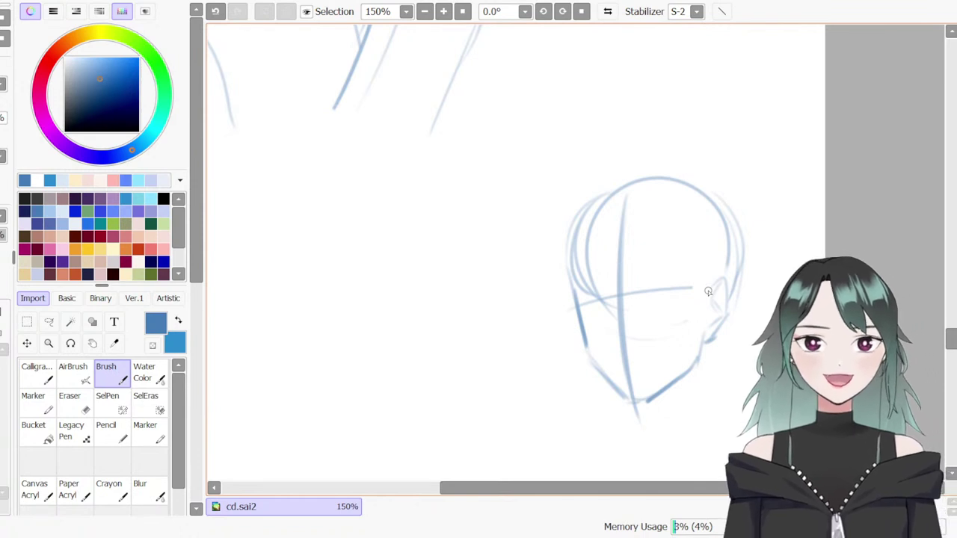
Outline the near eye along the eye line with the Calligraphy brush, starting with a dark upper lid
key("n")
left_click_drag(637, 296, 672, 292)
key("ctrl+z")
key("ctrl+z")
key("ctrl+z")
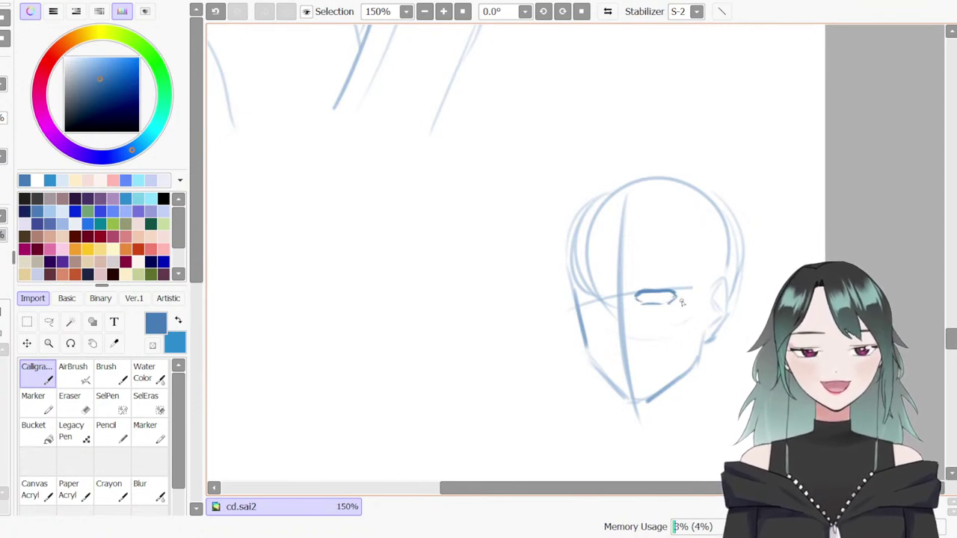
Clean up the near eye's lower contour and add its iris and an eyelid crease above
key("e")
left_click_drag(673, 300, 637, 304)
key("ctrl+z")
key("b")
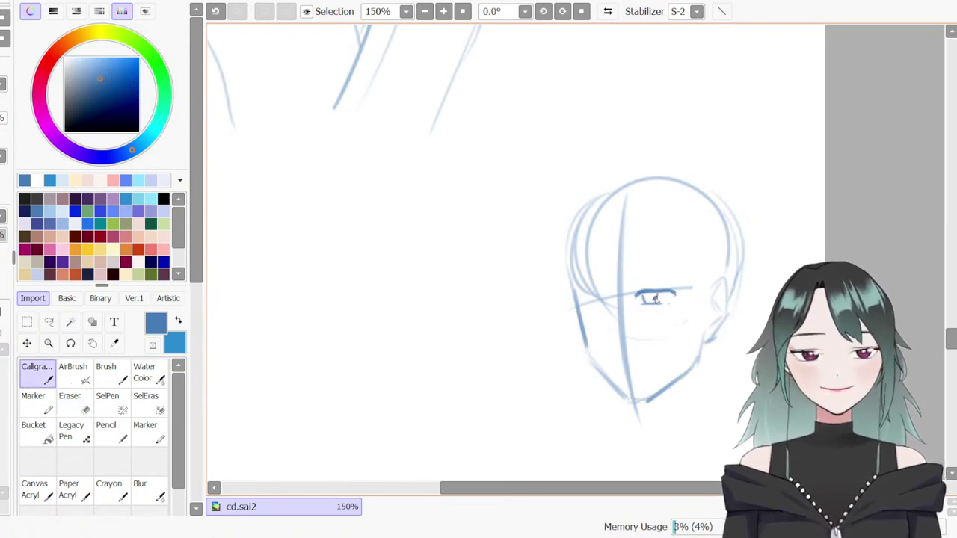
key("ctrl+z")
left_click_drag(643, 287, 669, 289)
key("ctrl+z")
key("ctrl+z")
key("ctrl+z")
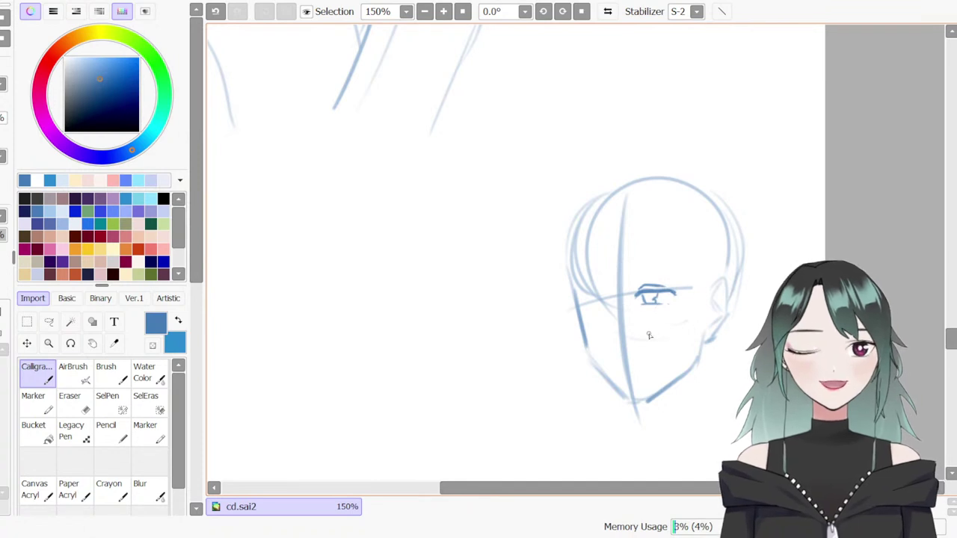
Draw the long angular eyebrow above the eye and the brow notch and nose beside the centre line
left_click_drag(628, 283, 694, 274)
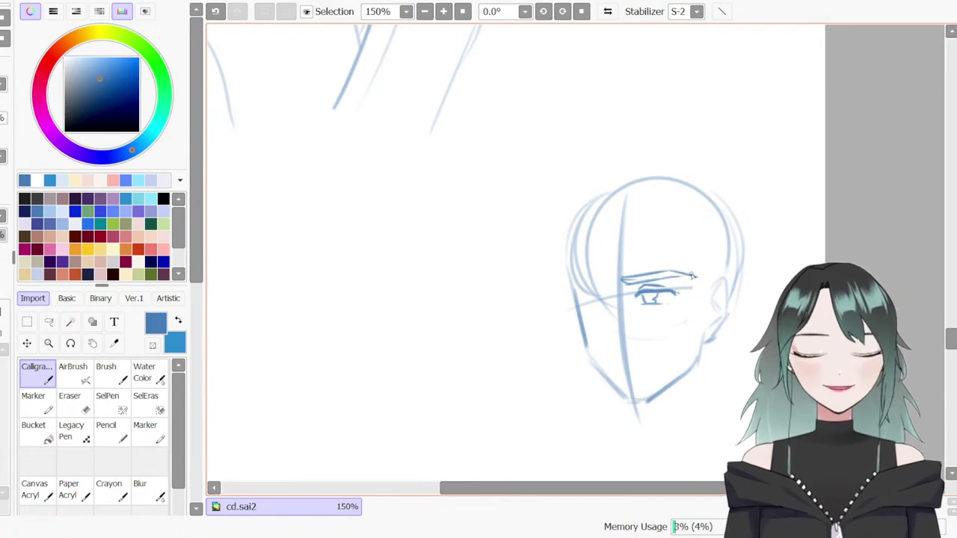
mouse_move(600, 285)
left_mouse_down()
mouse_move(618, 303)
mouse_move(607, 331)
mouse_move(620, 319)
mouse_move(611, 307)
mouse_move(605, 337)
mouse_move(631, 338)
left_mouse_up()
key("ctrl+z")
key("ctrl+z")
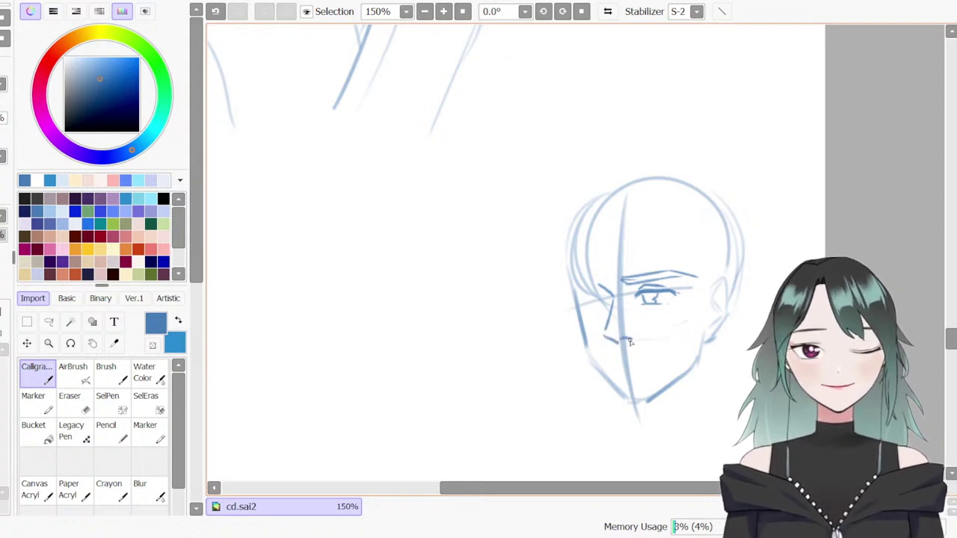
key("ctrl+z")
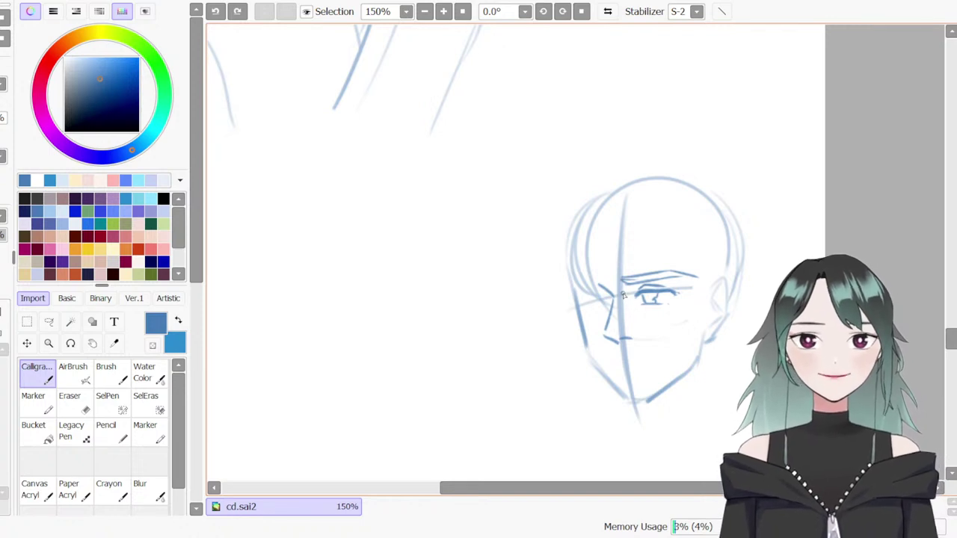
Add the short under-eye and cheekbone strokes, the straight mouth line with its lower-lip mark, and a cheek hollow stroke
left_click_drag(626, 302, 637, 310)
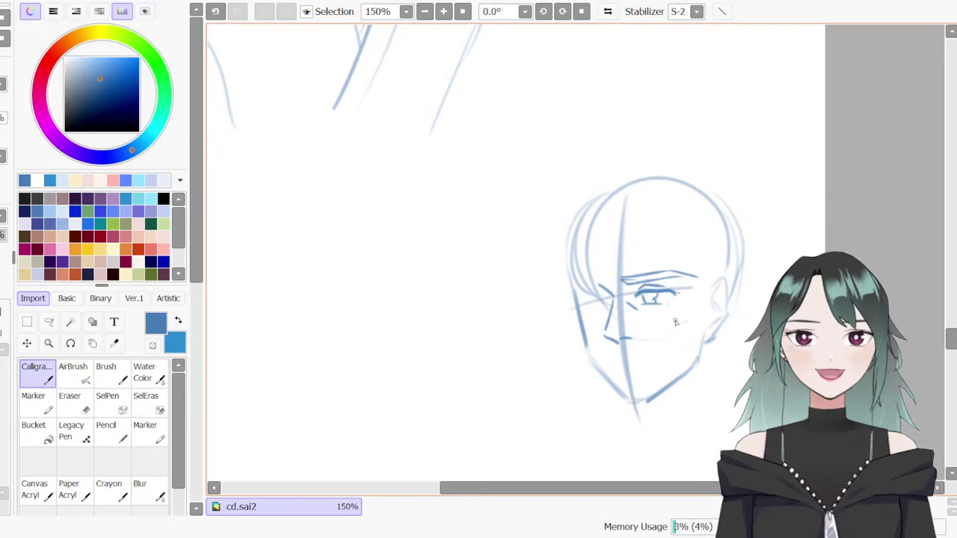
left_click_drag(702, 294, 688, 324)
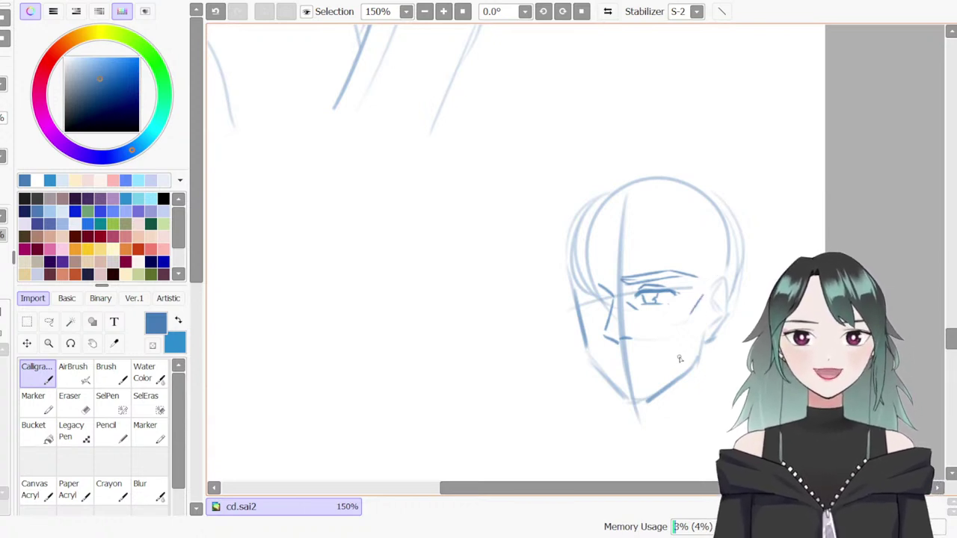
left_click_drag(612, 358, 648, 362)
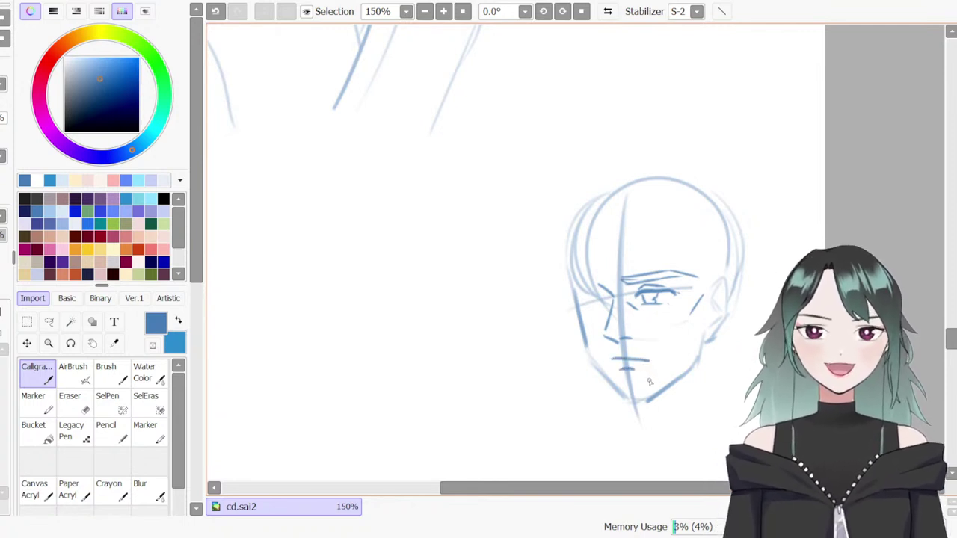
key("ctrl+z")
left_click_drag(632, 370, 633, 373)
key("ctrl+z")
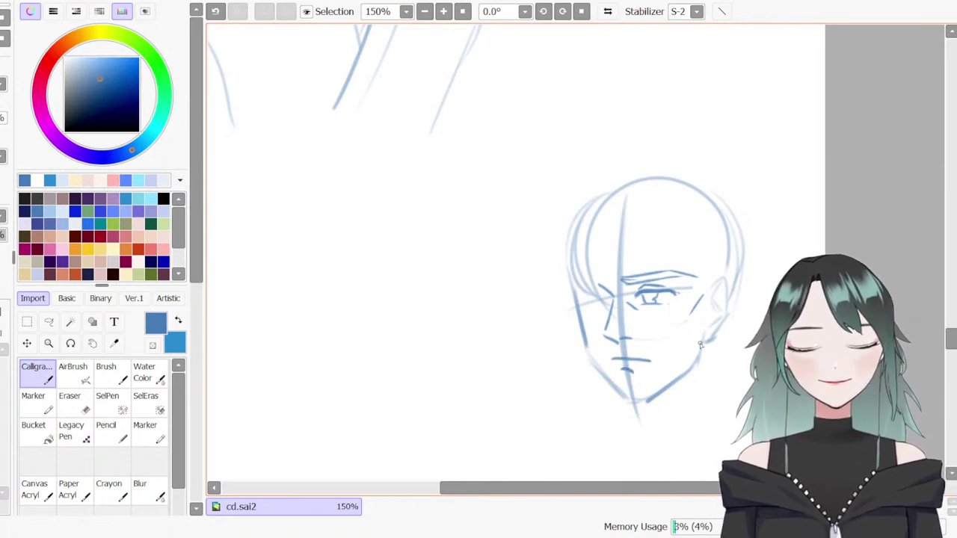
key("ctrl+z")
left_click_drag(683, 327, 679, 350)
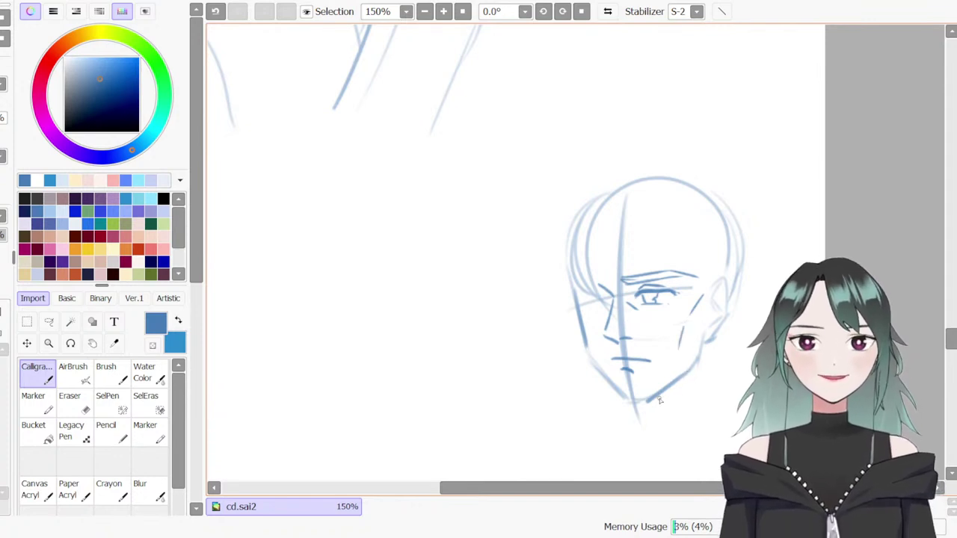
left_click_drag(584, 342, 633, 402)
key("e")
mouse_move(628, 302)
left_mouse_down()
mouse_move(684, 309)
mouse_move(679, 350)
left_mouse_up()
left_click_drag(694, 312, 696, 302)
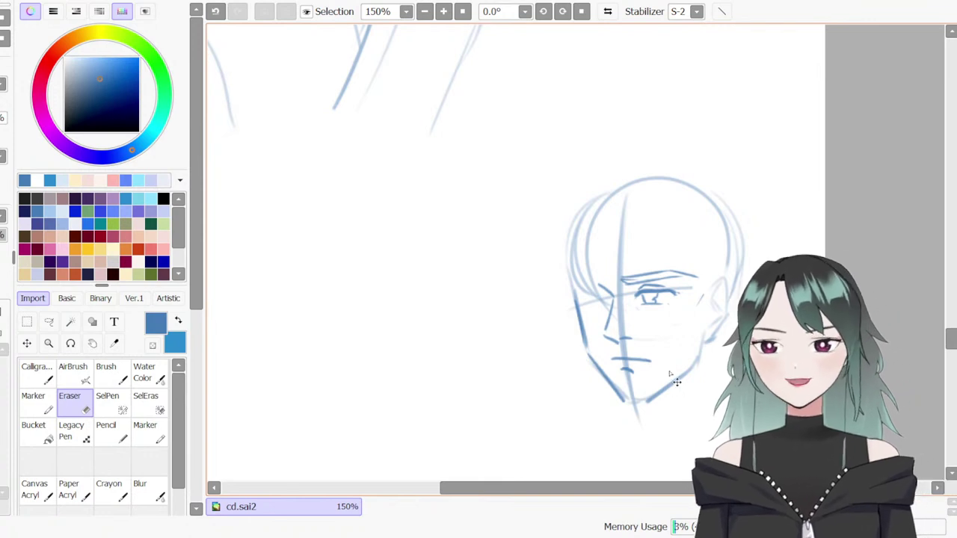
key("ctrl+z")
key("ctrl+z")
key("ctrl+z")
key("ctrl+z")
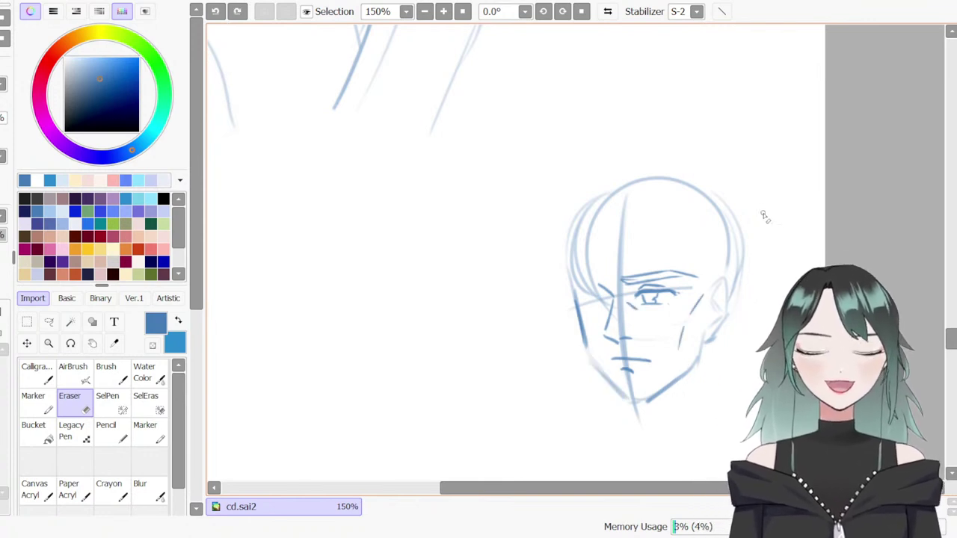
Sketch swept-back strands from the parting and the jagged hairline down to the ear
key("n")
key("b")
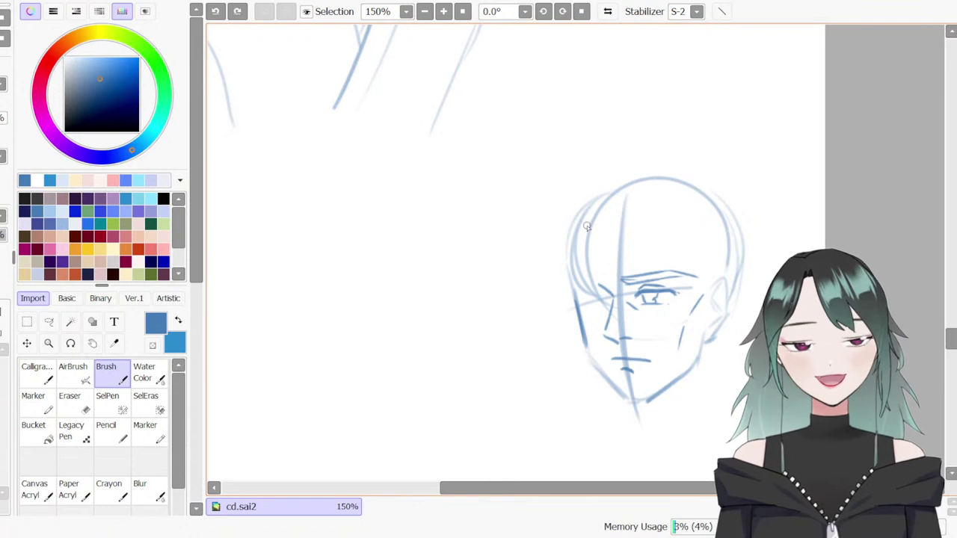
left_click_drag(590, 208, 613, 205)
key("n")
mouse_move(596, 249)
left_mouse_down()
mouse_move(619, 210)
mouse_move(662, 200)
left_mouse_up()
key("b")
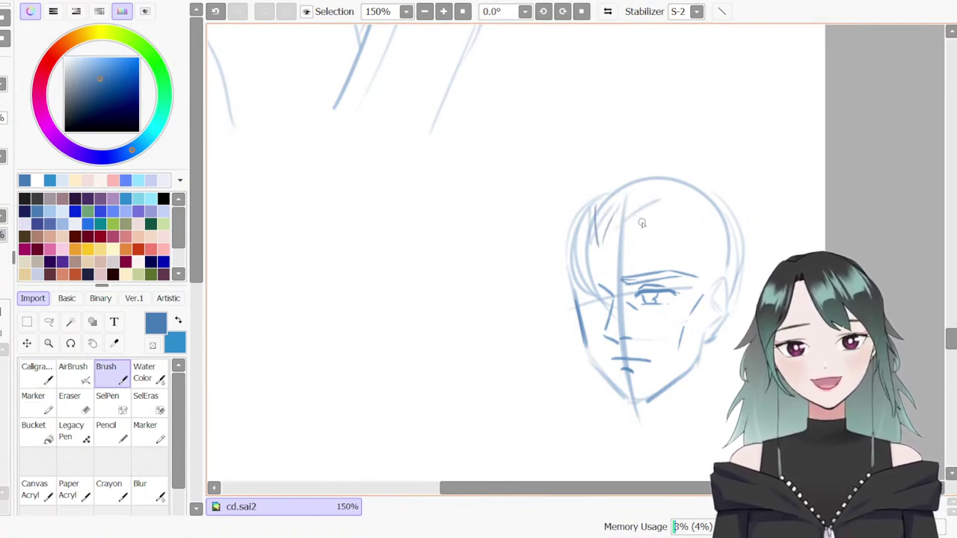
left_click_drag(620, 233, 664, 205)
mouse_move(640, 223)
left_mouse_down()
mouse_move(718, 227)
mouse_move(723, 267)
mouse_move(713, 304)
left_mouse_up()
Outline the hair volume around the skull with Brush strokes over the far side, crown and back
left_click_drag(589, 231, 580, 223)
left_click_drag(588, 228, 569, 248)
left_click_drag(575, 296, 578, 222)
mouse_move(571, 271)
left_mouse_down()
mouse_move(567, 214)
mouse_move(676, 176)
left_mouse_up()
mouse_move(613, 218)
left_mouse_down()
mouse_move(697, 184)
mouse_move(743, 269)
left_mouse_up()
left_click_drag(744, 221, 746, 333)
Draw both neck lines and add darker hair strands over the crown and down behind the ear to the nape
left_click_drag(696, 365, 702, 414)
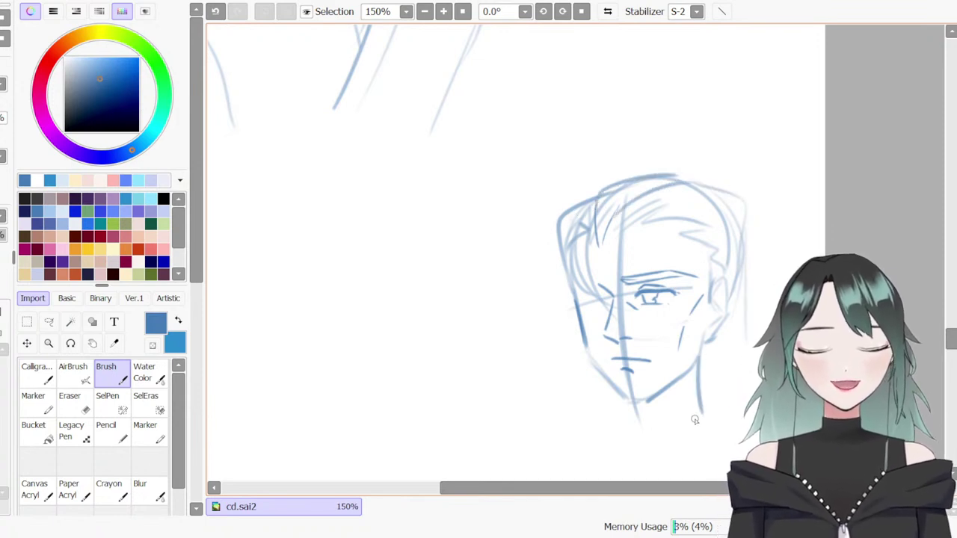
left_click_drag(635, 397, 629, 433)
mouse_move(580, 205)
left_mouse_down()
mouse_move(568, 237)
mouse_move(586, 243)
left_mouse_up()
mouse_move(717, 196)
left_mouse_down()
mouse_move(745, 258)
mouse_move(732, 369)
left_mouse_up()
mouse_move(744, 258)
left_mouse_down()
mouse_move(745, 338)
mouse_move(719, 391)
left_mouse_up()
left_click_drag(679, 181, 734, 282)
left_click_drag(561, 262, 697, 164)
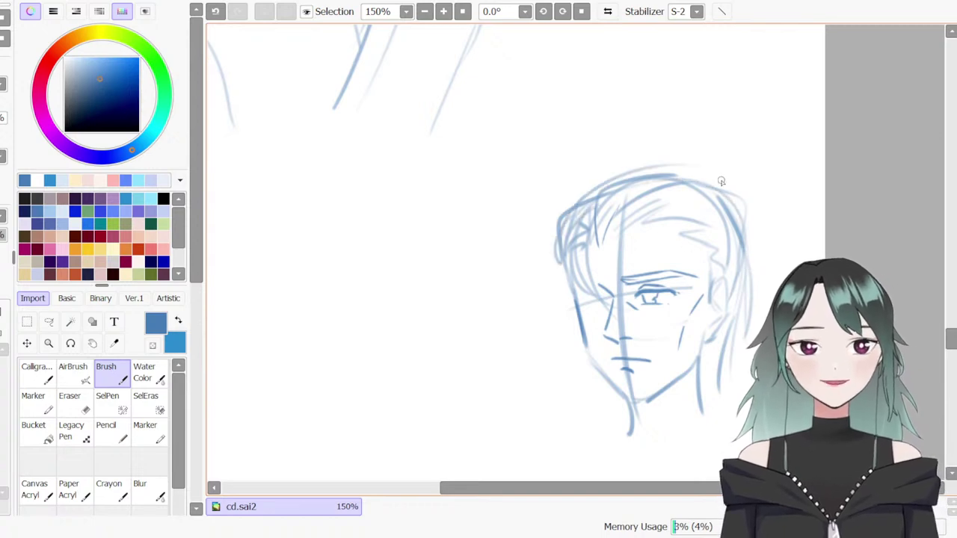
left_click_drag(711, 352, 711, 416)
left_click_drag(749, 290, 728, 366)
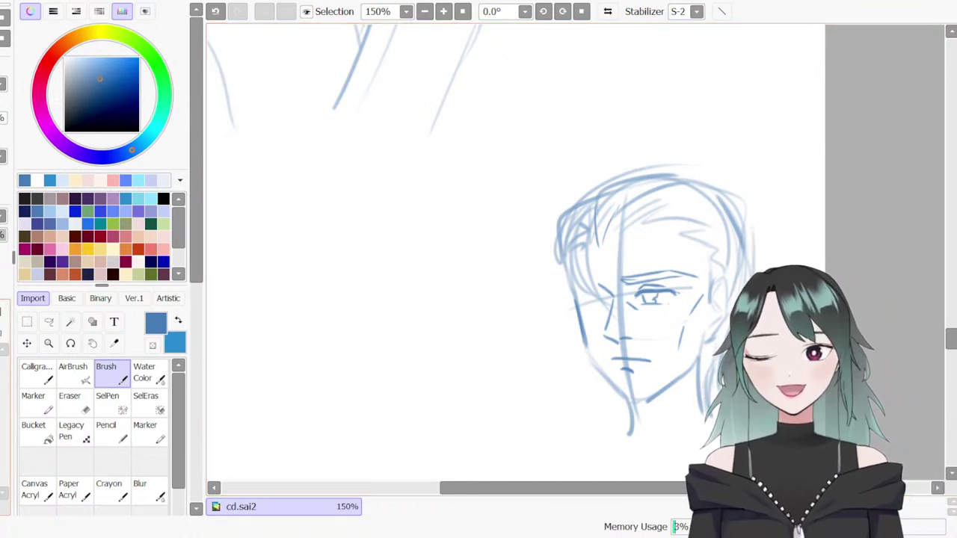
Shade the hair with the Marker in a greyish mauve from the swatches
left_click(62, 198)
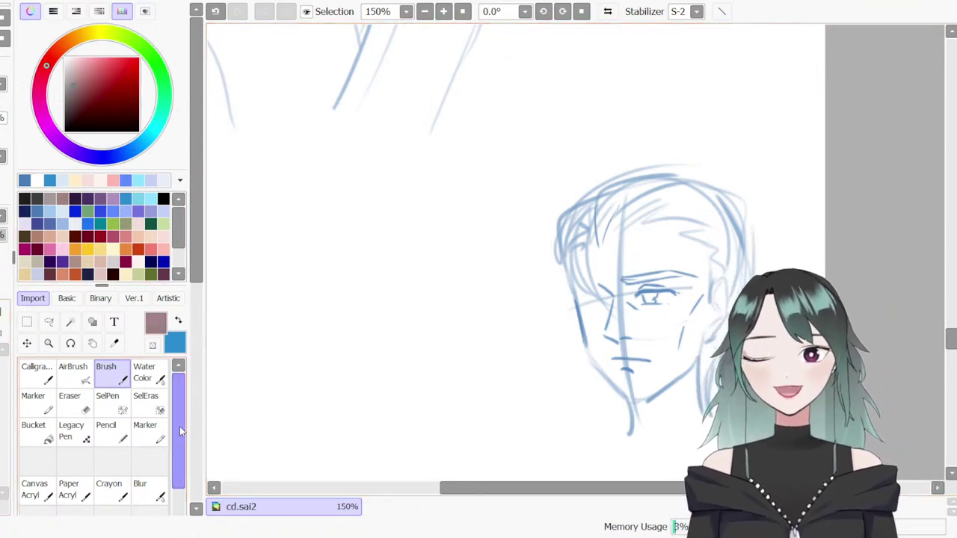
key("m")
key("]")
mouse_move(586, 223)
left_mouse_down()
mouse_move(723, 234)
mouse_move(725, 256)
mouse_move(738, 254)
mouse_move(715, 206)
mouse_move(735, 312)
mouse_move(730, 343)
mouse_move(715, 360)
mouse_move(731, 249)
mouse_move(584, 210)
mouse_move(616, 199)
mouse_move(571, 227)
mouse_move(560, 254)
mouse_move(634, 194)
mouse_move(575, 245)
left_mouse_up()
key("ctrl+z")
key("ctrl+z")
Sample white from the canvas and tidy the hair shading with a smaller Marker
right_click(737, 125)
key("[")
key("[")
key("[")
mouse_move(607, 213)
left_mouse_down()
mouse_move(625, 198)
mouse_move(602, 213)
left_mouse_up()
mouse_move(570, 270)
left_mouse_down()
mouse_move(559, 248)
mouse_move(566, 273)
left_mouse_up()
mouse_move(708, 236)
left_mouse_down()
mouse_move(736, 296)
mouse_move(702, 236)
mouse_move(727, 330)
mouse_move(733, 288)
mouse_move(715, 375)
mouse_move(739, 298)
mouse_move(731, 333)
left_mouse_up()
key("ctrl+z")
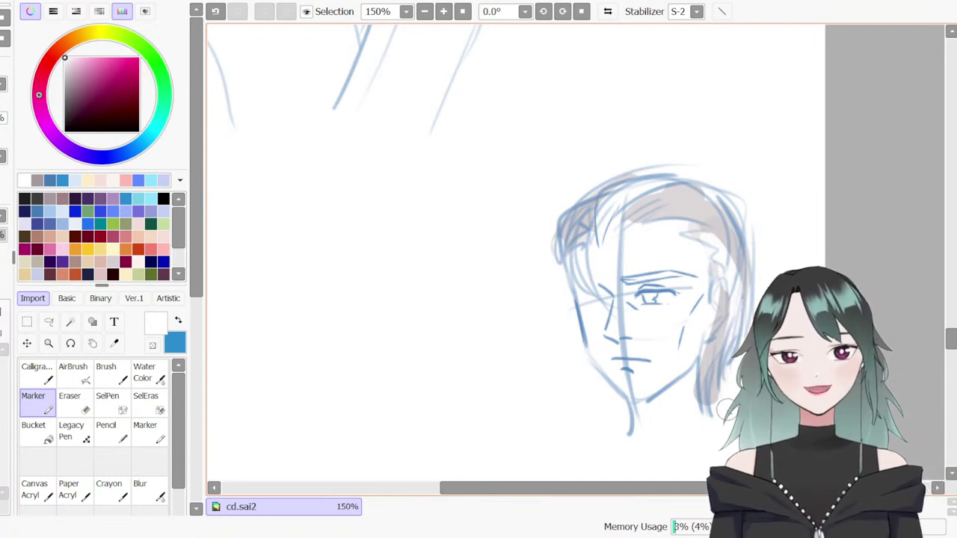
key("e")
key("b")
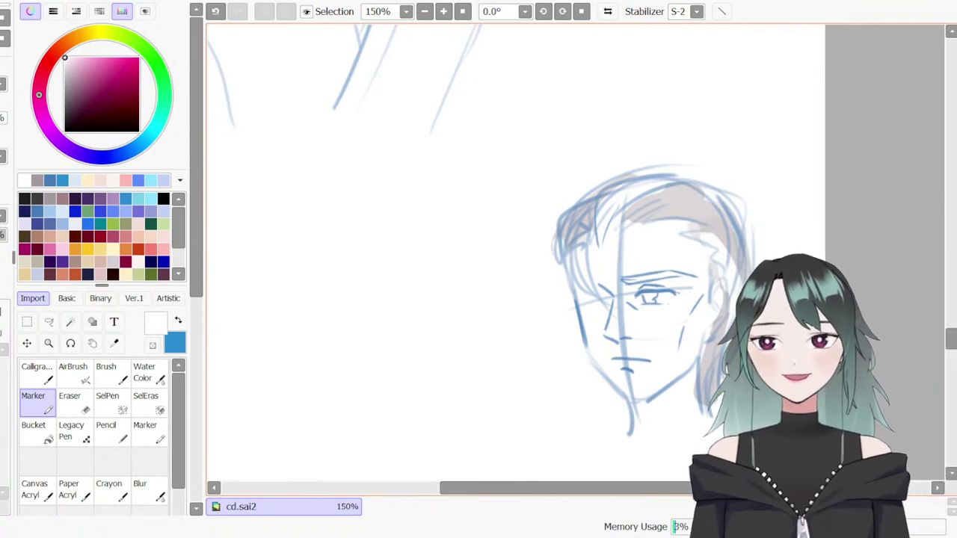
Sketch a new round skull in blue with the Brush beside the finished head and add a curved eye line
left_click(50, 181)
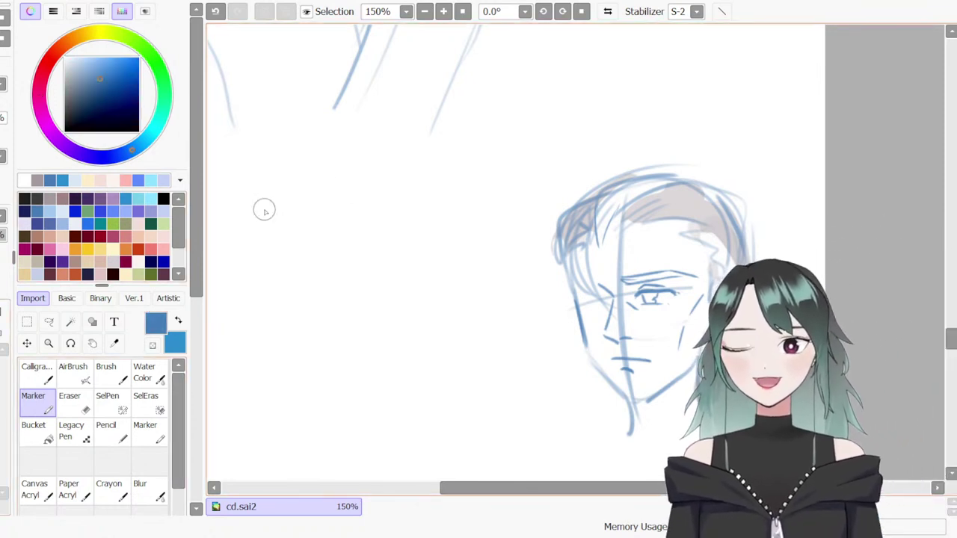
key("b")
left_click_drag(479, 261, 481, 261)
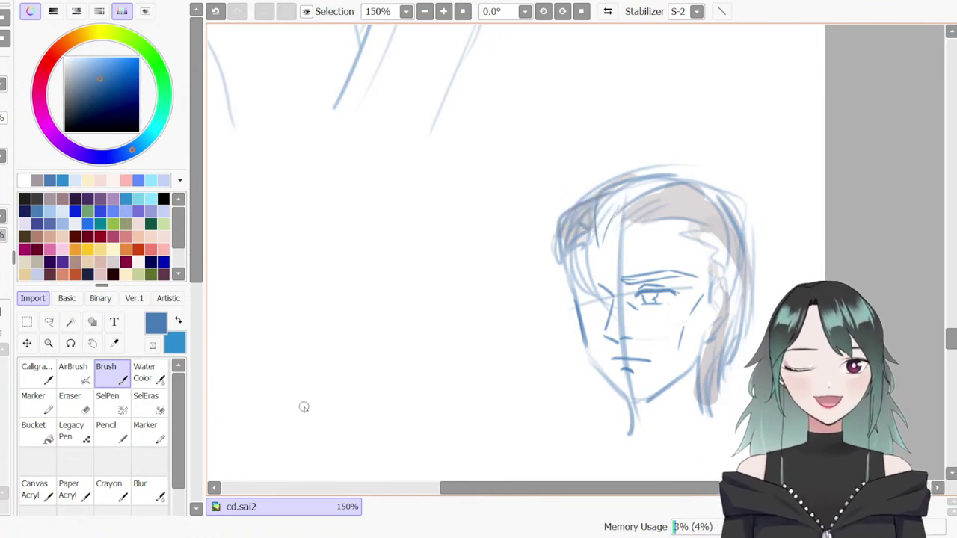
mouse_move(402, 227)
left_mouse_down()
mouse_move(385, 317)
mouse_move(417, 339)
left_mouse_up()
key("ctrl+z")
left_click_drag(497, 238, 462, 340)
left_click_drag(363, 282, 370, 387)
left_click_drag(354, 315, 487, 314)
key("ctrl+z")
left_click_drag(363, 320, 502, 297)
Draw the near-vertical front face guide of the profile and mark the brow notch at the eye line
left_click_drag(364, 335, 378, 408)
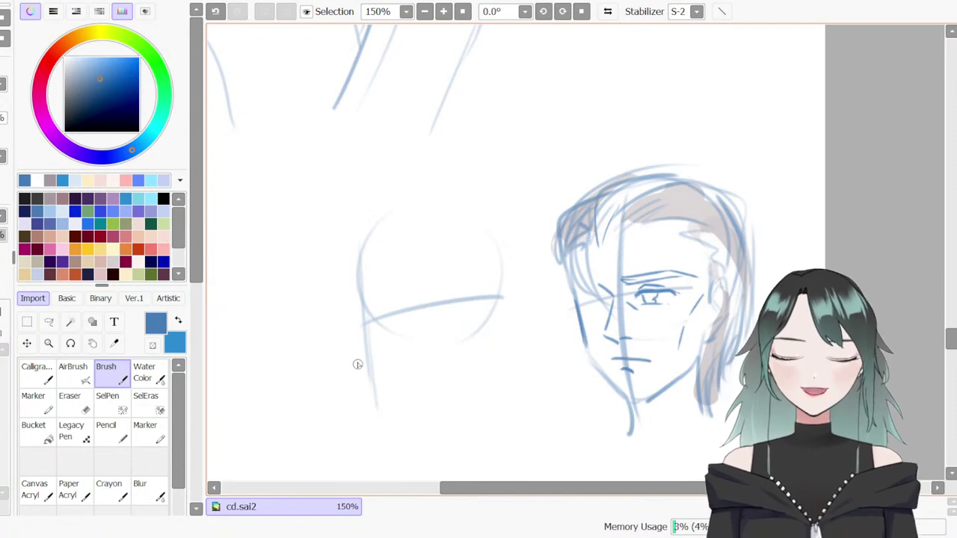
key("ctrl+z")
left_click_drag(349, 314, 361, 325)
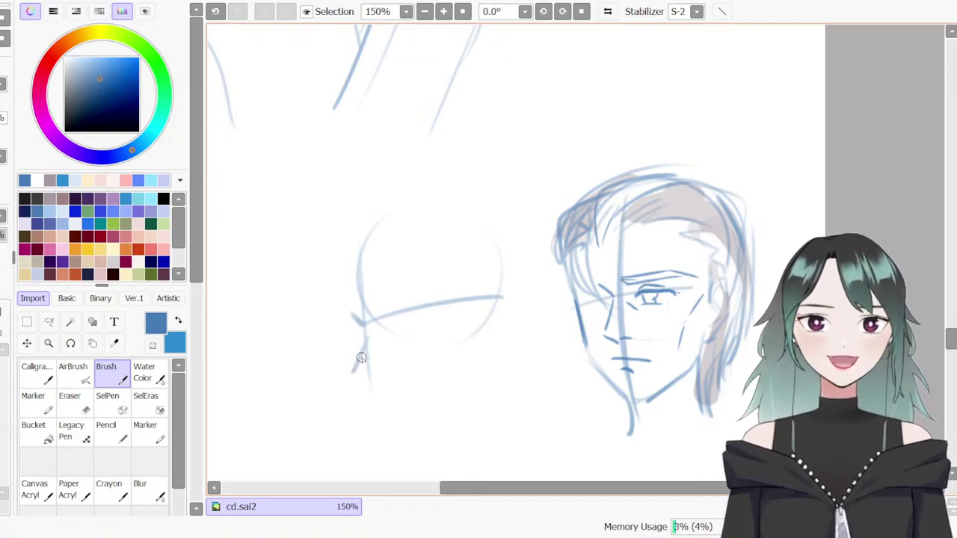
key("ctrl+z")
key("ctrl+z")
Draw the profile's pointed nose, nostril, lips and front of the chin with the Calligraphy brush
mouse_move(359, 314)
left_mouse_down()
mouse_move(364, 325)
mouse_move(344, 359)
left_mouse_up()
key("n")
key("ctrl+z")
key("ctrl+z")
key("ctrl+z")
left_click_drag(364, 323, 344, 360)
key("ctrl+z")
mouse_move(360, 319)
left_mouse_down()
mouse_move(346, 357)
mouse_move(363, 368)
mouse_move(364, 325)
mouse_move(349, 355)
mouse_move(366, 384)
mouse_move(391, 377)
mouse_move(370, 408)
left_mouse_up()
key("ctrl+z")
key("ctrl+z")
key("b")
key("ctrl+z")
key("c")
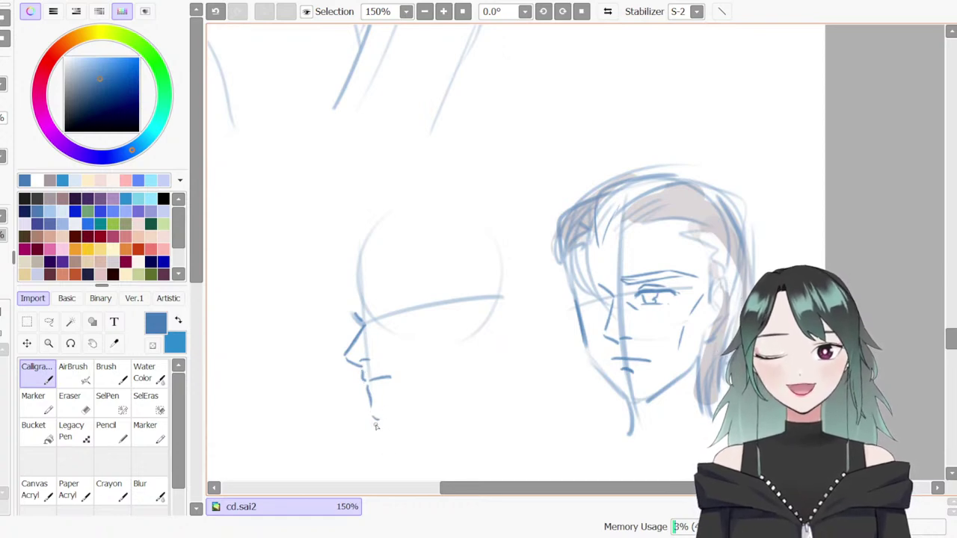
Close the chin, draw the angular jaw up toward the ear, and add a short cheekbone stroke
mouse_move(369, 399)
left_mouse_down()
mouse_move(376, 421)
mouse_move(387, 421)
mouse_move(439, 390)
left_mouse_up()
key("ctrl+z")
mouse_move(385, 421)
left_mouse_down()
mouse_move(443, 390)
mouse_move(447, 359)
left_mouse_up()
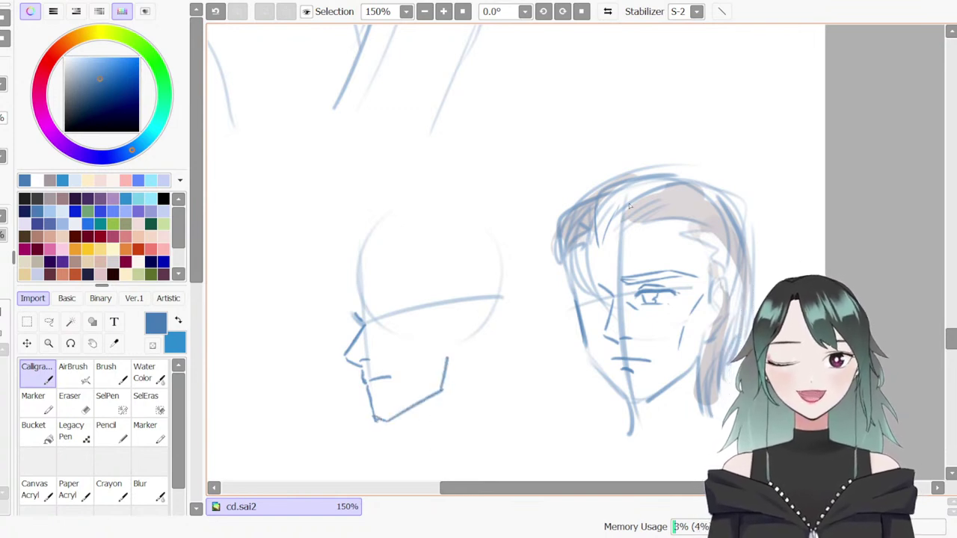
mouse_move(440, 304)
left_mouse_down()
mouse_move(424, 323)
mouse_move(432, 326)
left_mouse_up()
key("ctrl+z")
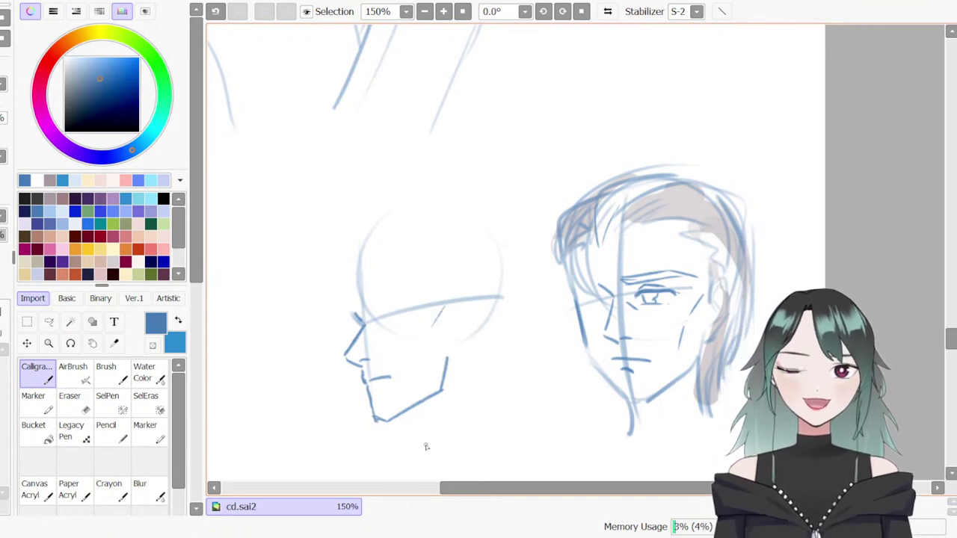